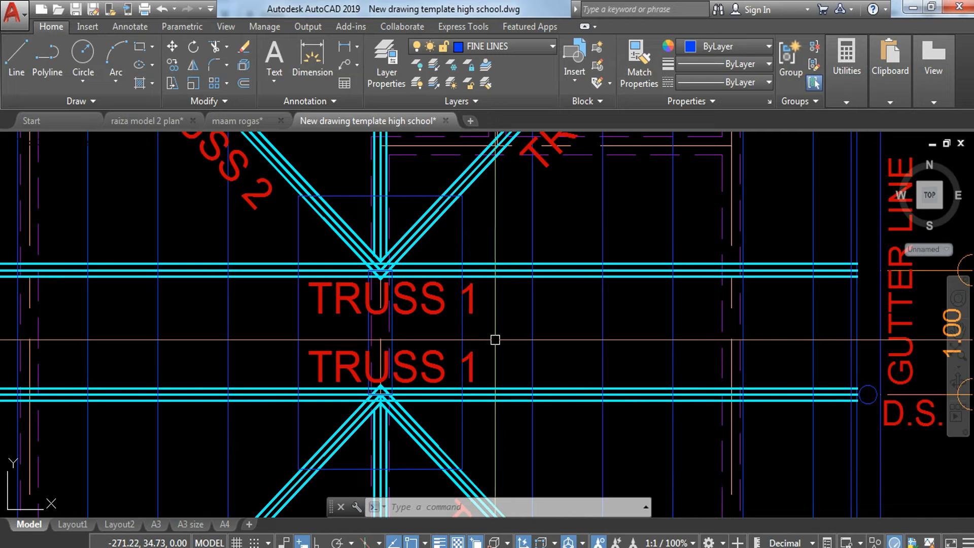
Examine the truss, rafter and gutter line layout on the roof framing plan.
scroll(497, 339, "down", 5)
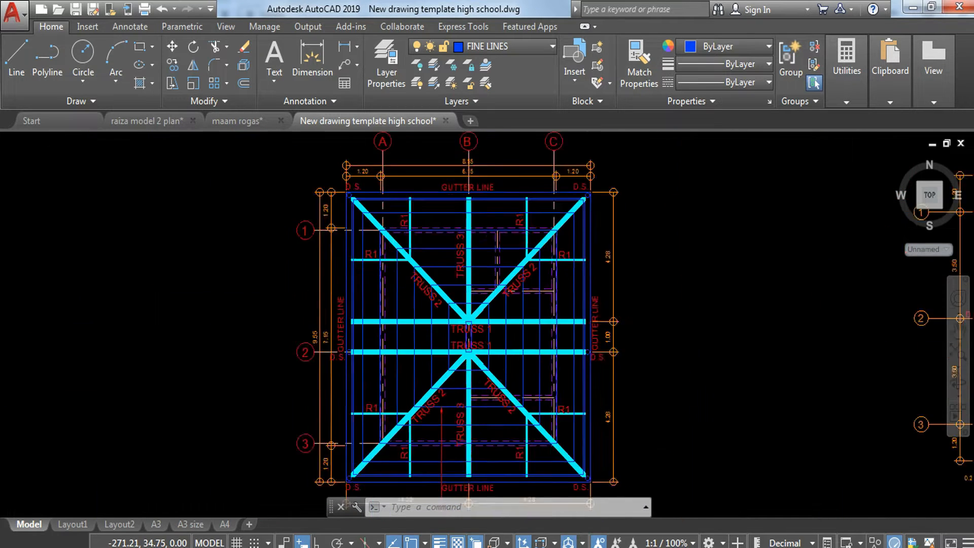
scroll(479, 350, "up", 4)
middle_click_drag(488, 355, 522, 413)
mouse_move(452, 287)
middle_mouse_down()
mouse_move(459, 395)
mouse_move(441, 441)
mouse_move(426, 317)
middle_mouse_up()
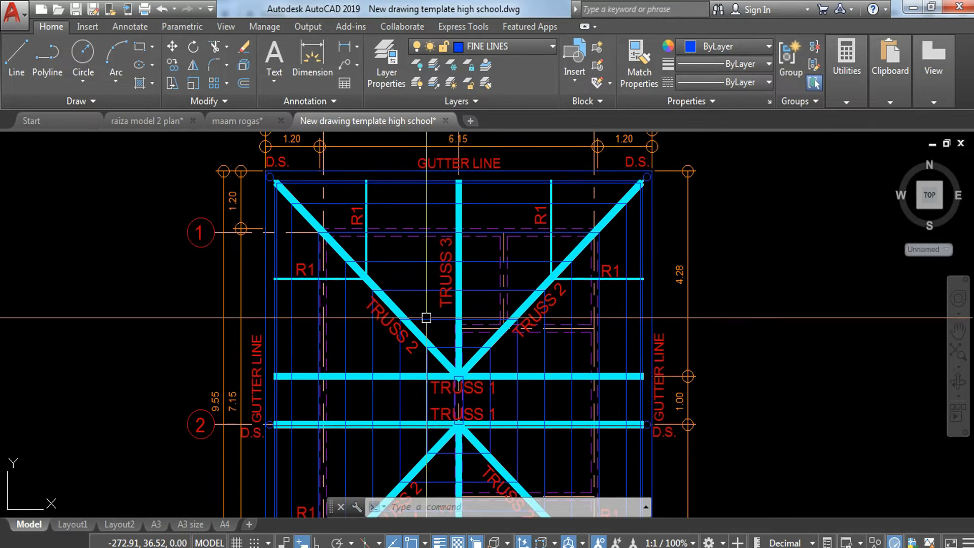
scroll(447, 370, "down", 4)
middle_click_drag(441, 389, 442, 315)
Copy the complete front elevation, with its notes, dimensions and title, into the empty space below the roof framing plan.
scroll(321, 342, "down", 5)
middle_click_drag(322, 342, 630, 176)
scroll(575, 223, "down", 6)
middle_click_drag(383, 322, 517, 402)
scroll(365, 268, "up", 12)
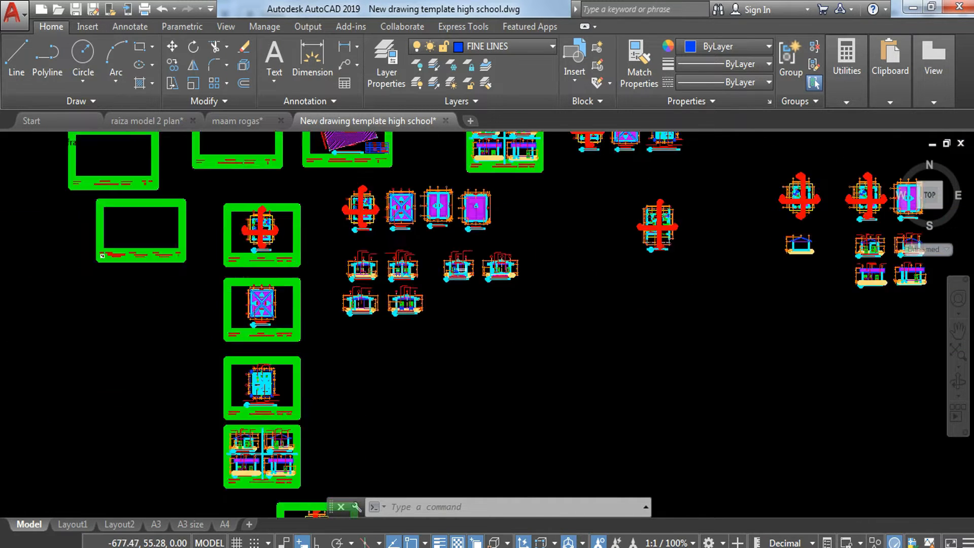
middle_click_drag(575, 325, 411, 254)
mouse_move(413, 172)
middle_mouse_down()
mouse_move(413, 345)
mouse_move(400, 288)
middle_mouse_up()
scroll(413, 345, "up", 4)
left_click(257, 147)
middle_click_drag(673, 348, 656, 321)
left_click(660, 407)
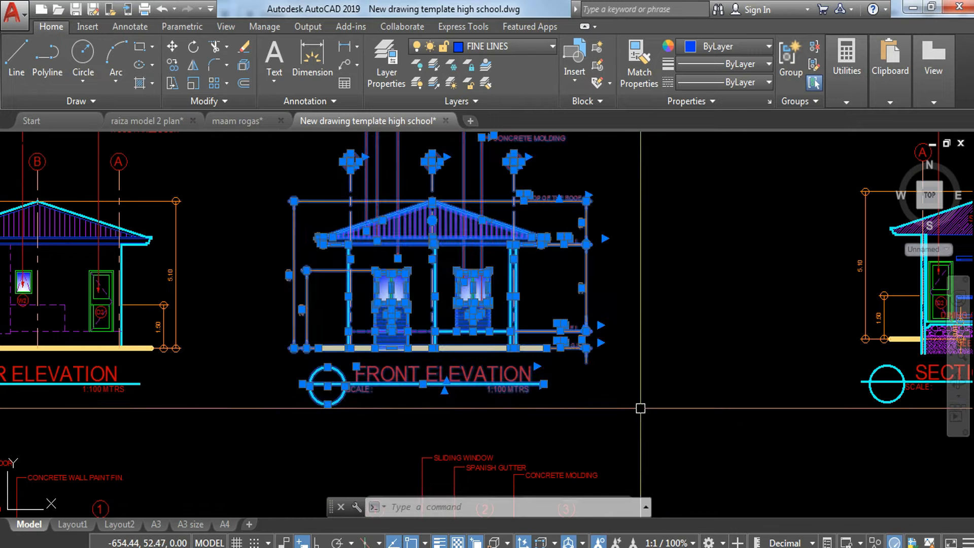
type("co")
key("Return")
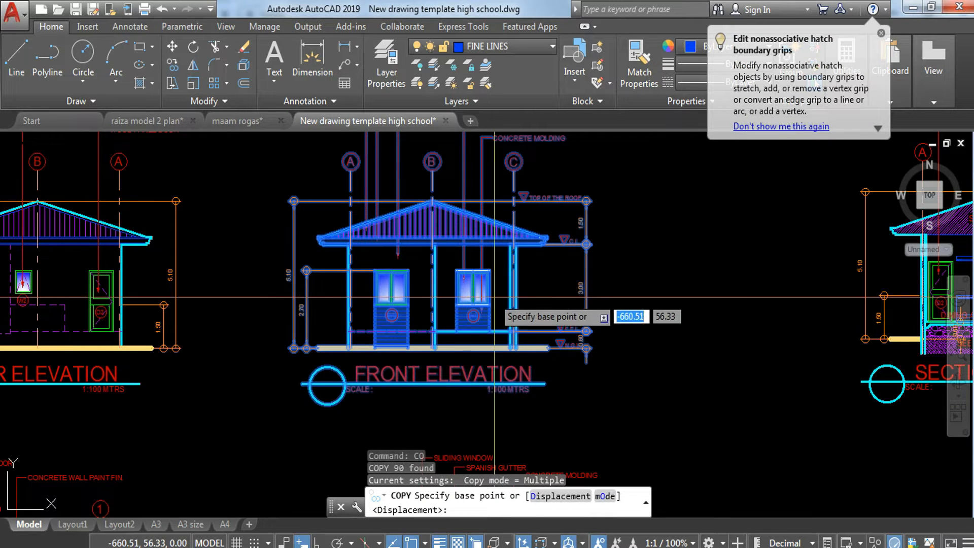
left_click(440, 274)
scroll(474, 309, "down", 6)
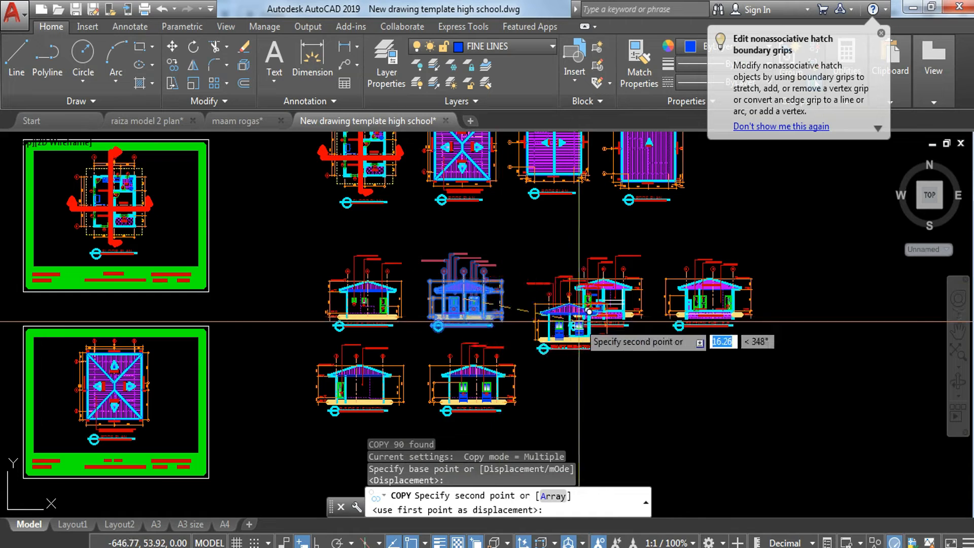
middle_click_drag(563, 324, 40, 344)
middle_click_drag(607, 326, 14, 378)
middle_click_drag(530, 399, 262, 407)
scroll(371, 350, "down", 6)
middle_click_drag(451, 325, 336, 362)
scroll(354, 254, "up", 6)
scroll(527, 324, "up", 2)
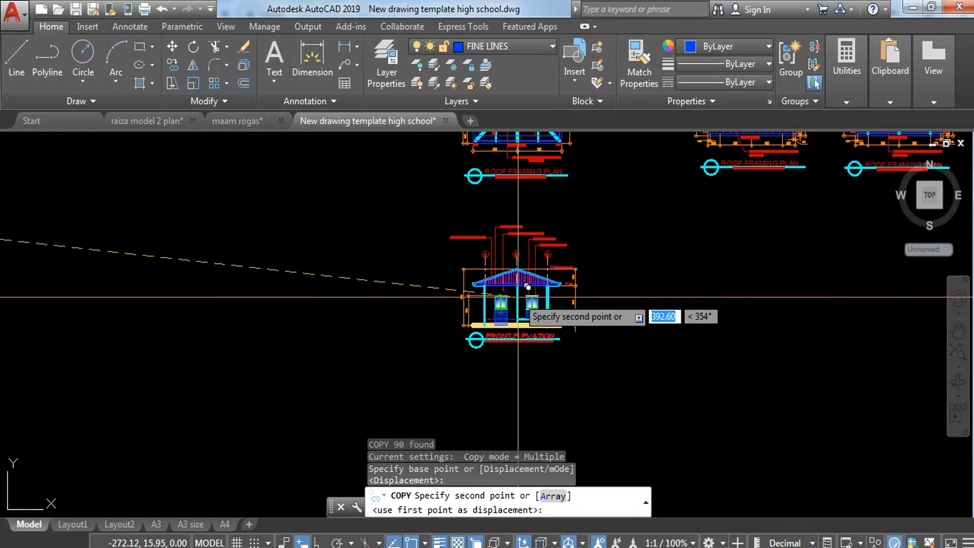
left_click(518, 276)
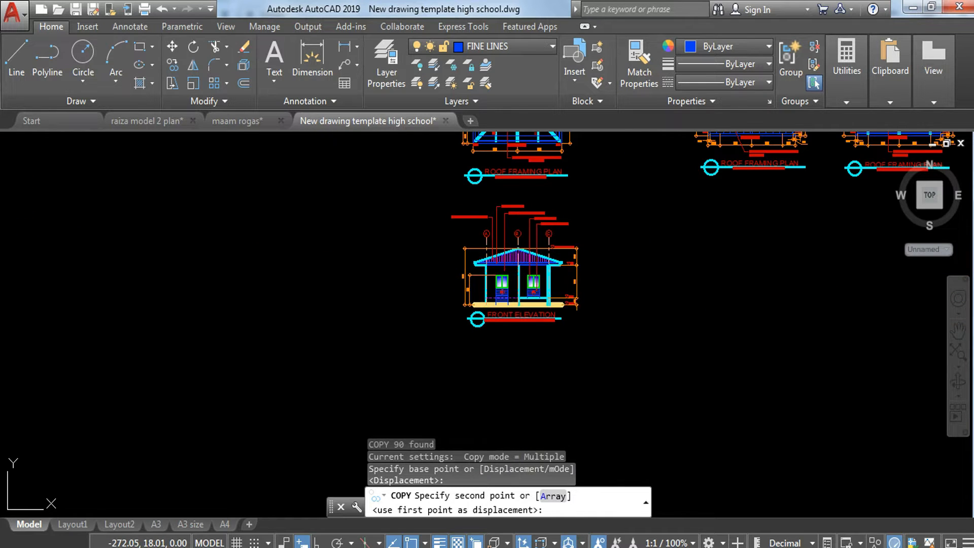
key("Escape")
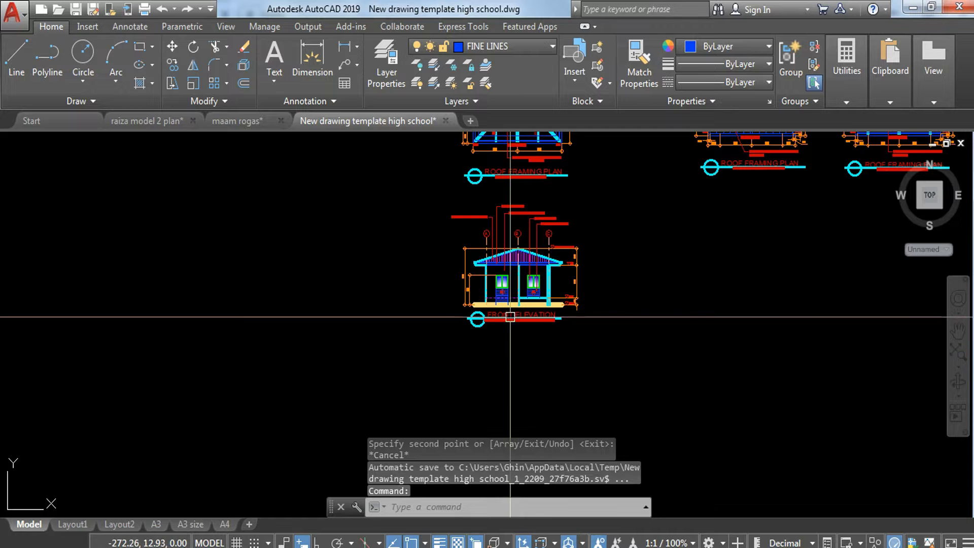
Delete the five material leader notes above the roof of the copied front elevation.
scroll(537, 208, "up", 4)
left_click(607, 182)
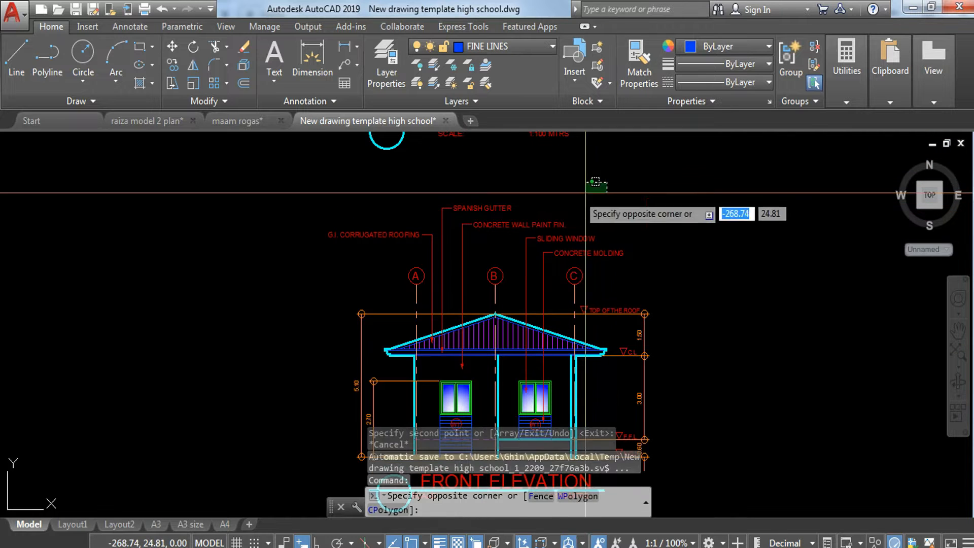
left_click(404, 244)
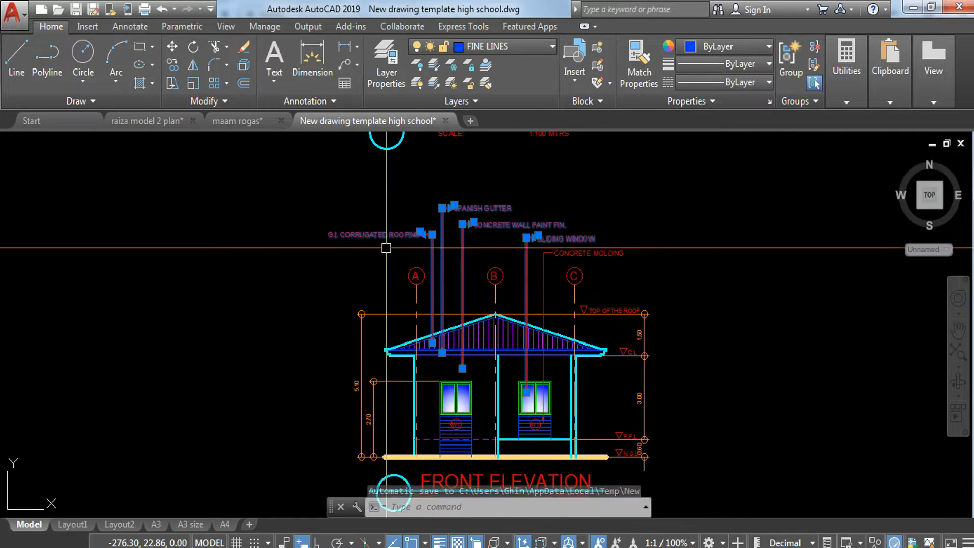
left_click(654, 240)
left_click(604, 277)
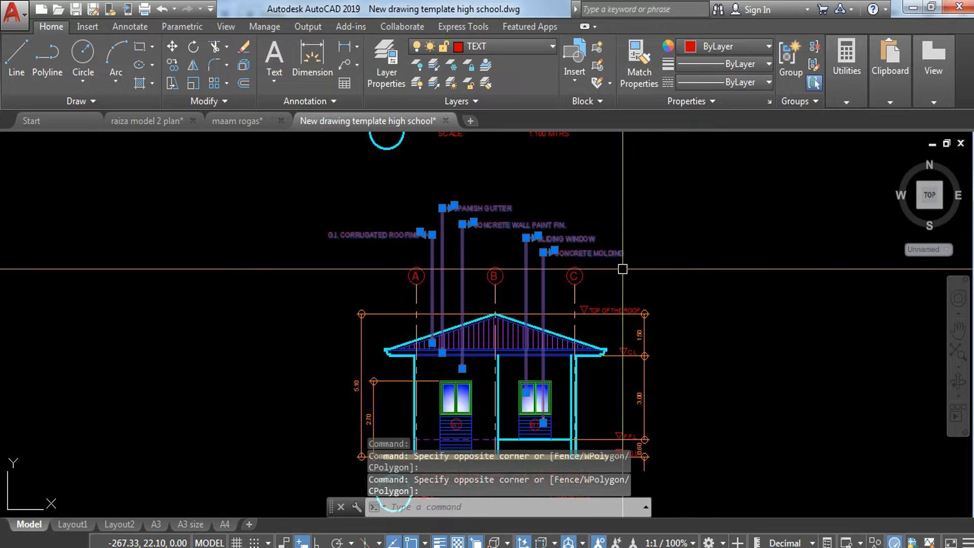
key("Delete")
Delete the 3.00 wall-height dimension, the dimension below it, and the floor and ground level markers of the copied elevation.
scroll(713, 343, "up", 5)
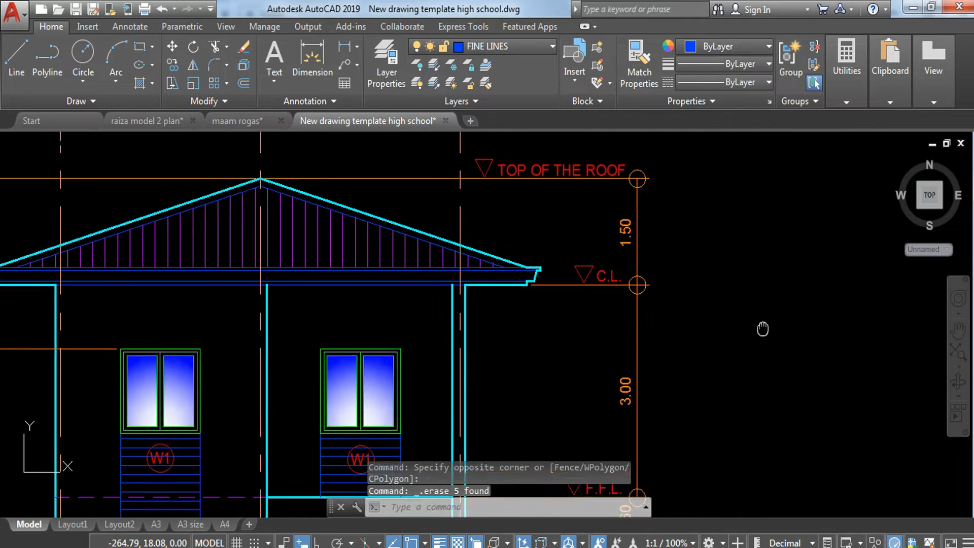
scroll(657, 329, "down", 5)
left_click(812, 301)
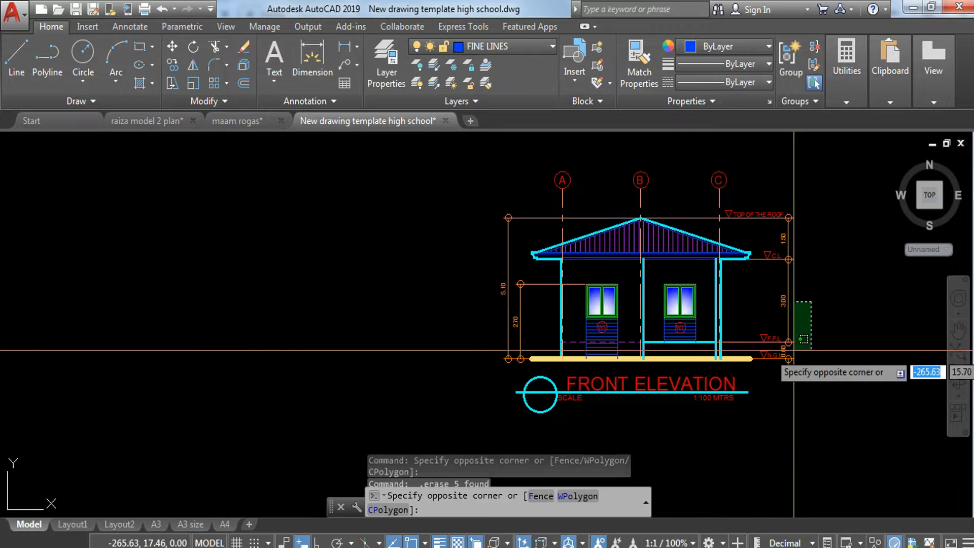
left_click(765, 390)
key("Delete")
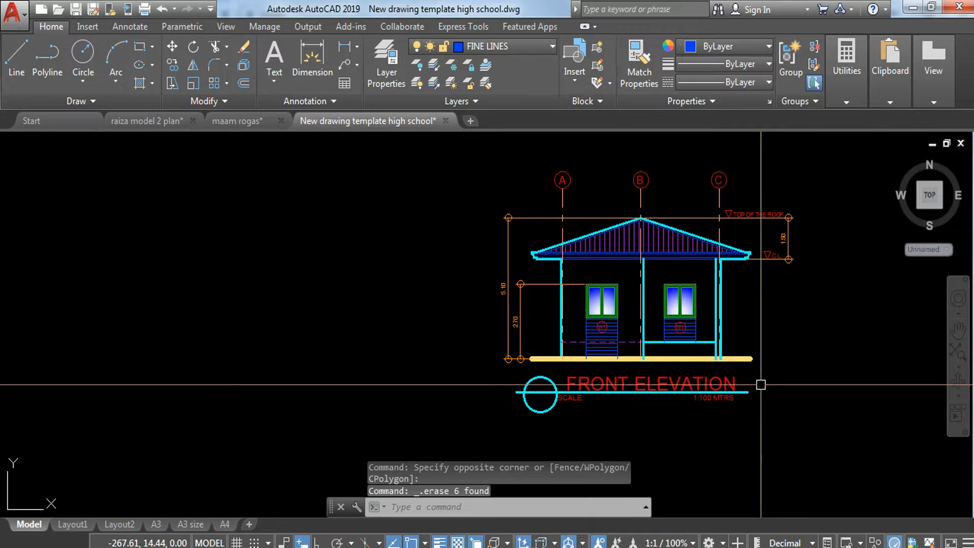
Delete the front elevation title with its scale text, and the 5.10 and 2.70 height dimensions.
left_click(771, 401)
left_click(426, 399)
key("Delete")
left_click(532, 265)
left_click(506, 308)
key("Delete")
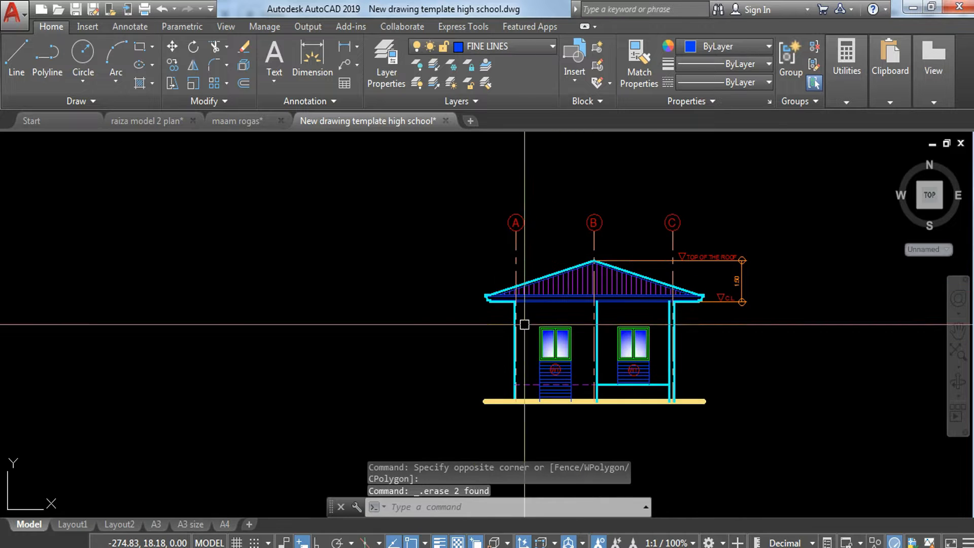
Draw a horizontal cut line with Ortho on, just below the eaves and extending past both roof ends.
scroll(525, 324, "up", 2)
type("l")
key("Return")
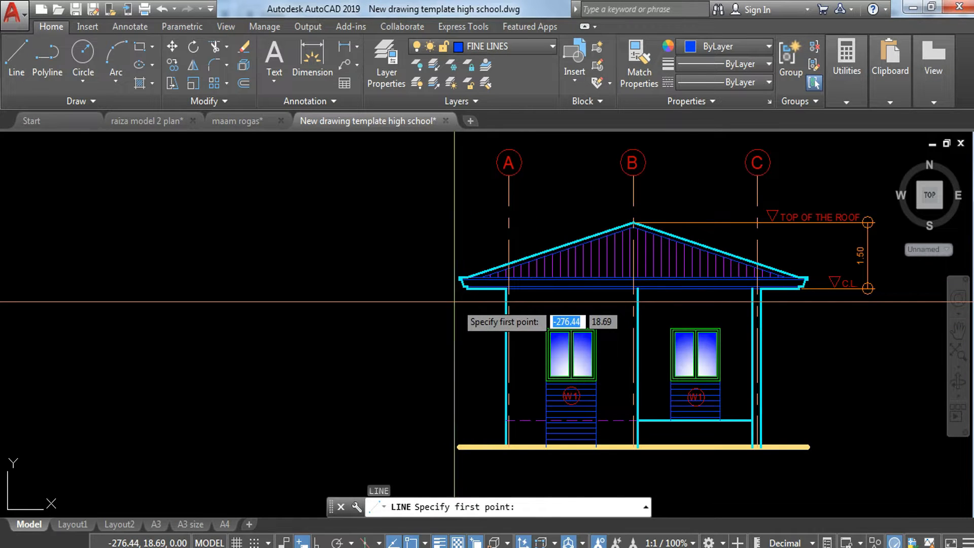
left_click(447, 304)
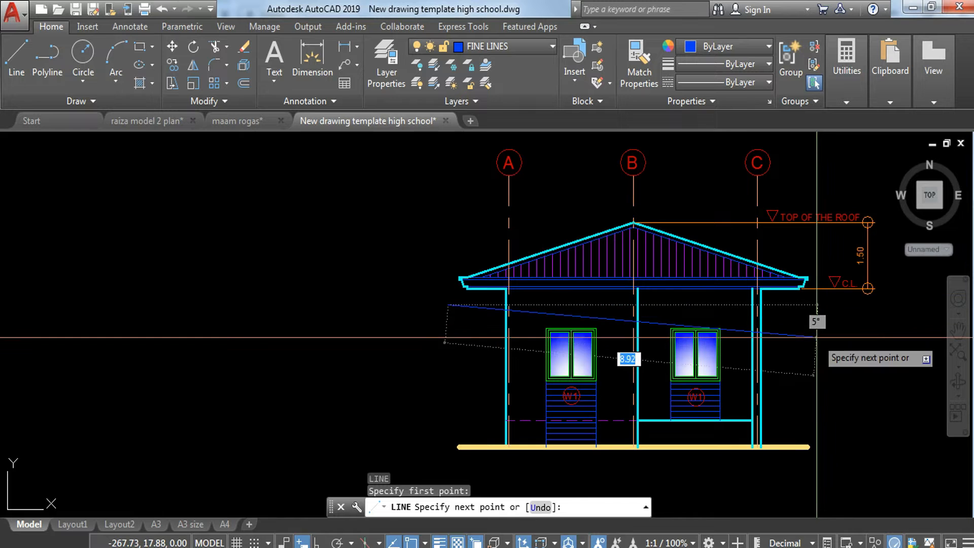
key("F8")
left_click(838, 330)
key("Escape")
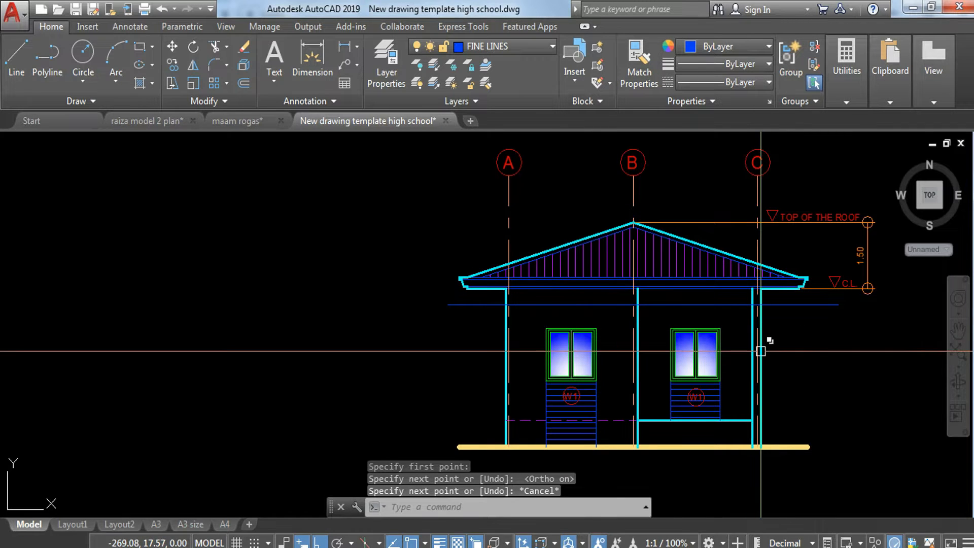
Trim the wall lines and grid lines A, B and C below the horizontal cut line.
key("Return")
key("Return")
scroll(748, 310, "up", 4)
left_click(816, 325)
left_click(743, 322)
left_click(349, 325)
left_click(492, 323)
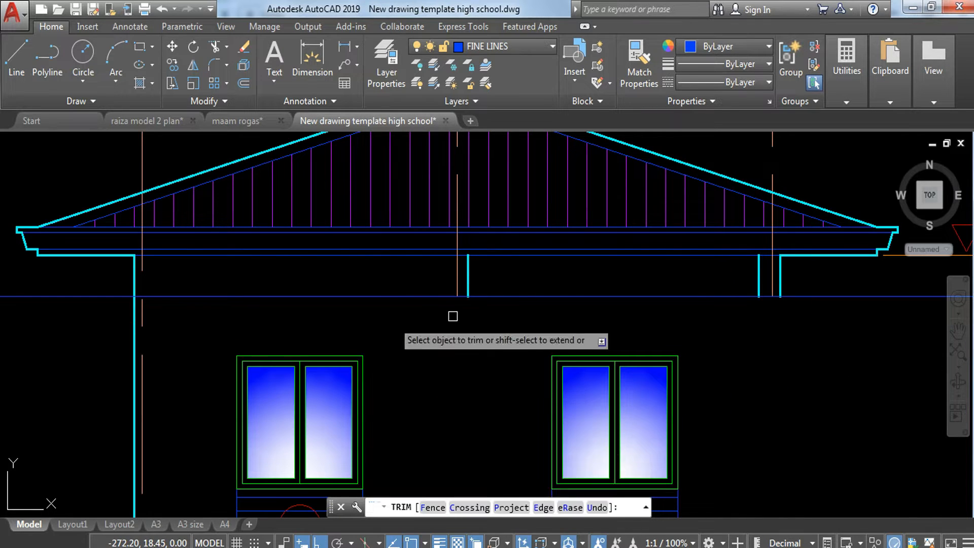
key("Escape")
Erase the windows, siding, floor lines, ground line and remaining pieces below the horizontal cut line.
scroll(192, 264, "down", 4)
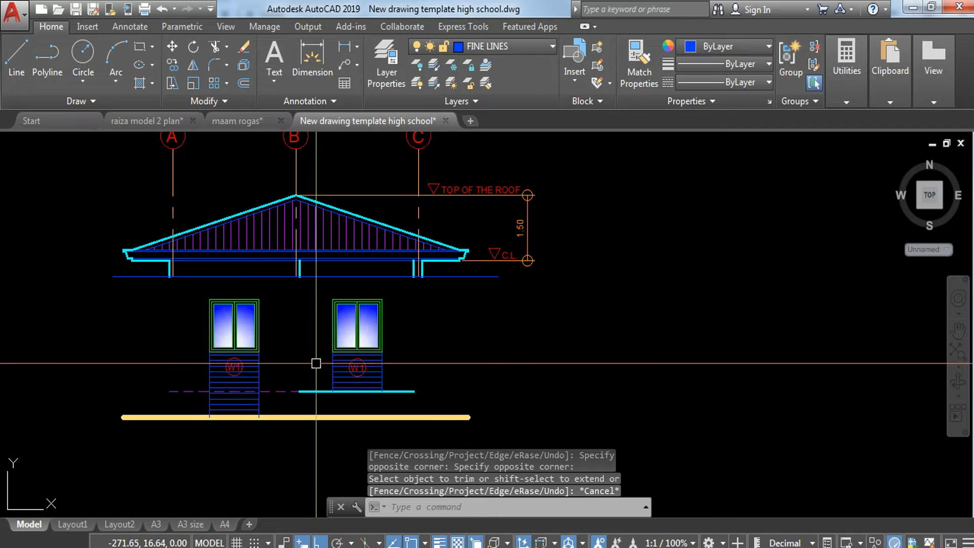
left_click(437, 315)
left_click(99, 425)
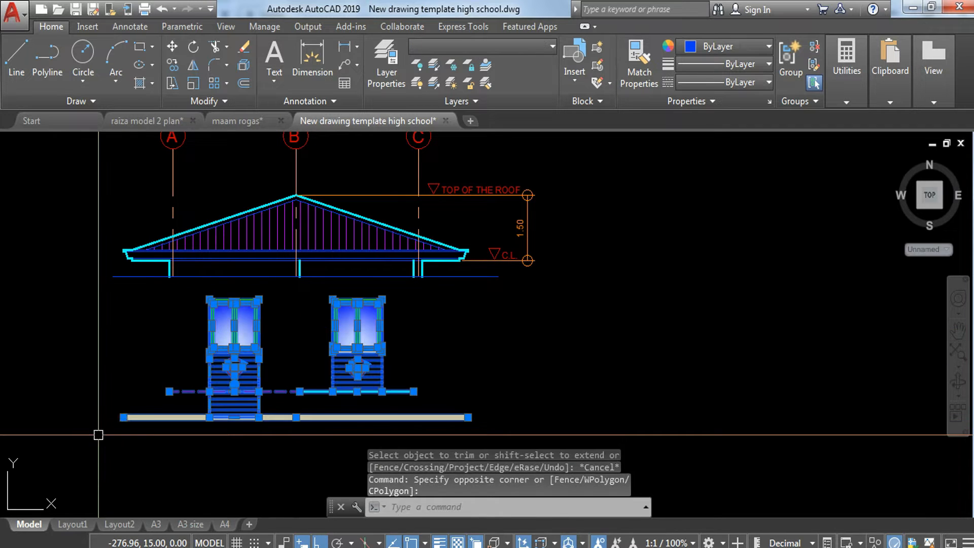
type("e")
key("Return")
left_click(348, 290)
left_click(213, 334)
type("e")
key("Return")
Hide the 1.50 roof-height dimension, the TOP OF THE ROOF text and the C.L. level marker.
middle_click_drag(225, 323, 270, 412)
scroll(508, 317, "up", 4)
left_click(691, 184)
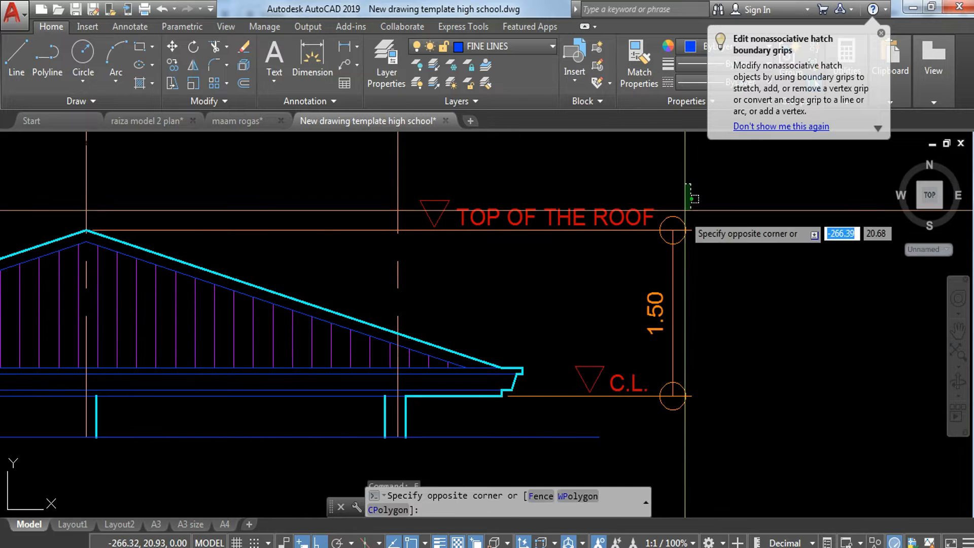
left_click(575, 377)
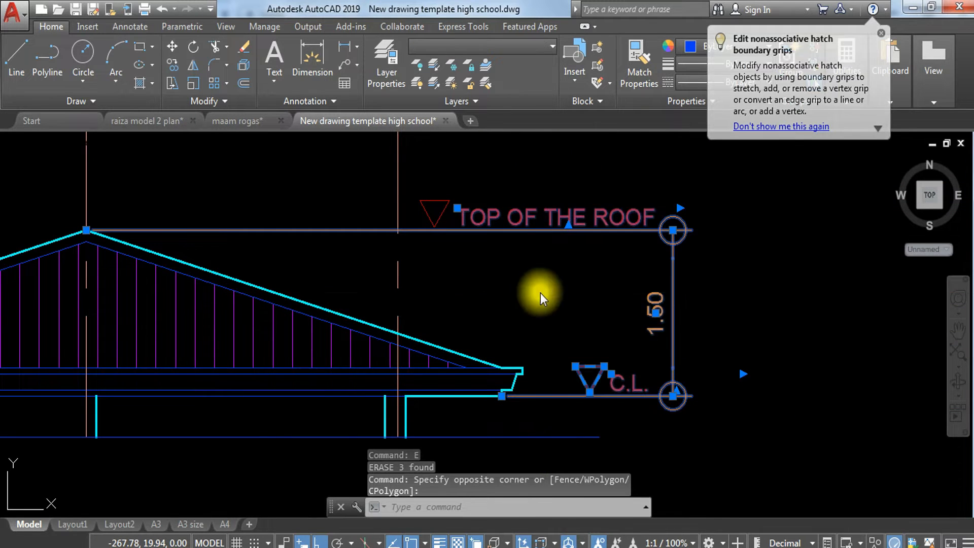
right_click(542, 203)
mouse_move(620, 280)
left_click(755, 293)
Erase the vertical-line hatch filling the gable.
middle_click_drag(482, 362, 795, 318)
middle_click_drag(509, 346, 602, 382)
scroll(448, 338, "down", 2)
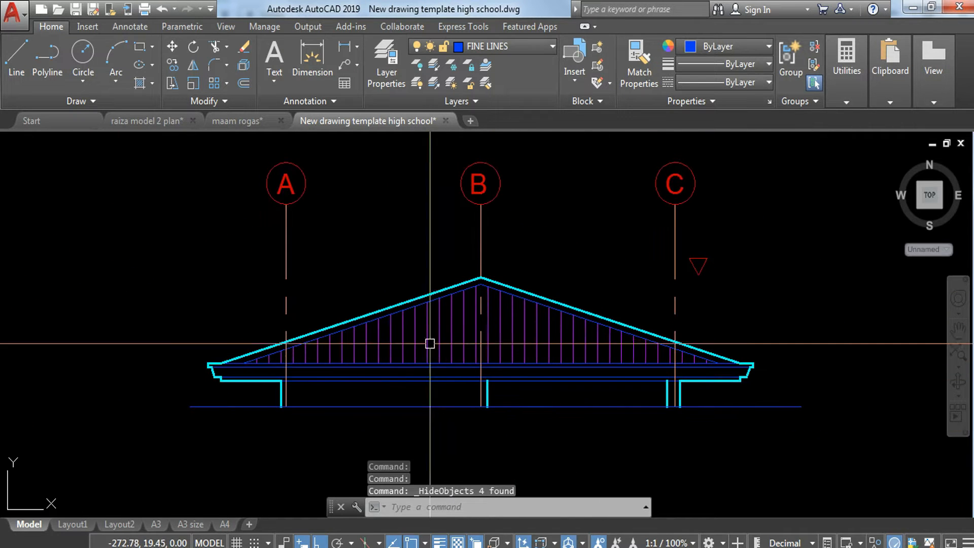
scroll(459, 337, "up", 2)
left_click(465, 324)
left_click(412, 334)
type("e")
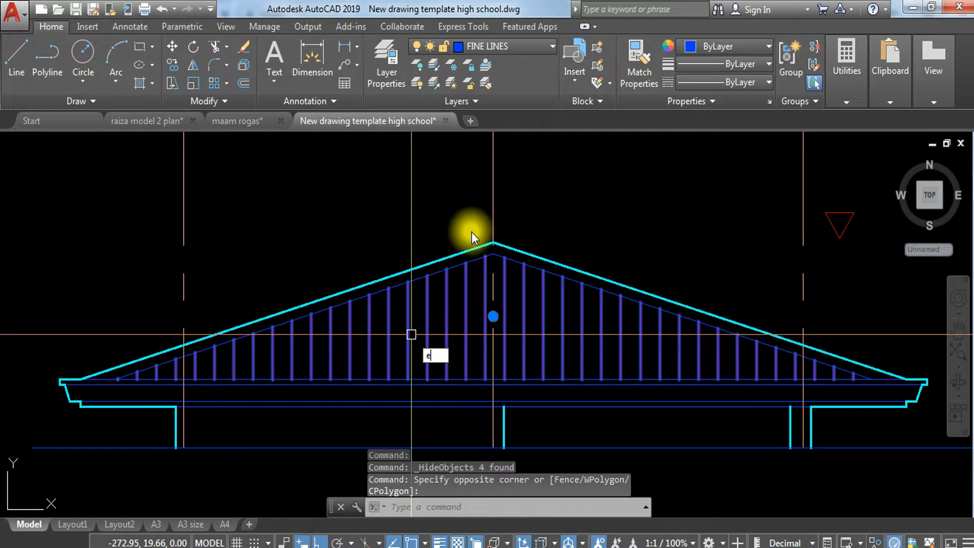
key("Return")
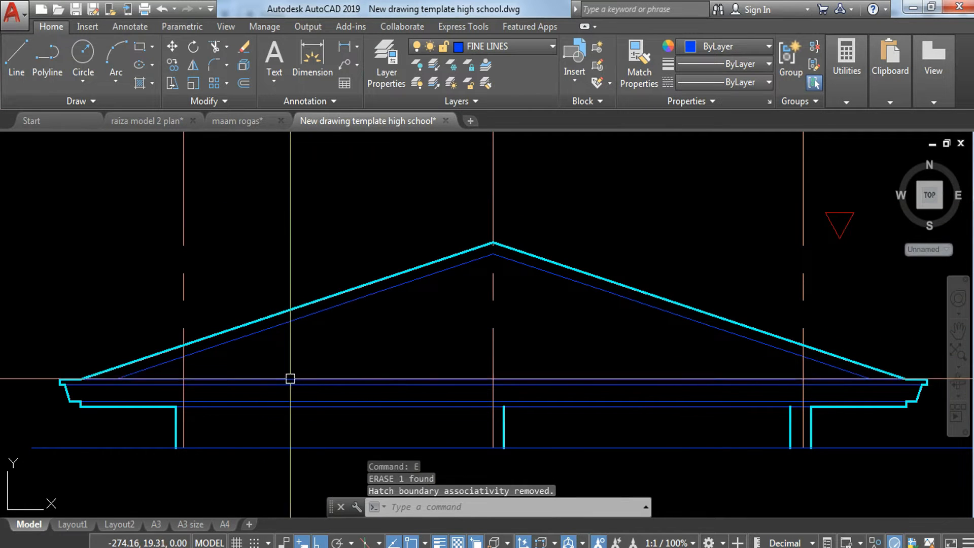
Erase the horizontal fascia lines and both inner sloping lines, keeping only the roof and gutter outline.
left_click(391, 370)
left_click(317, 403)
key("Delete")
type("E")
key("Return")
key("Return")
left_click(590, 286)
left_click(546, 314)
type("e")
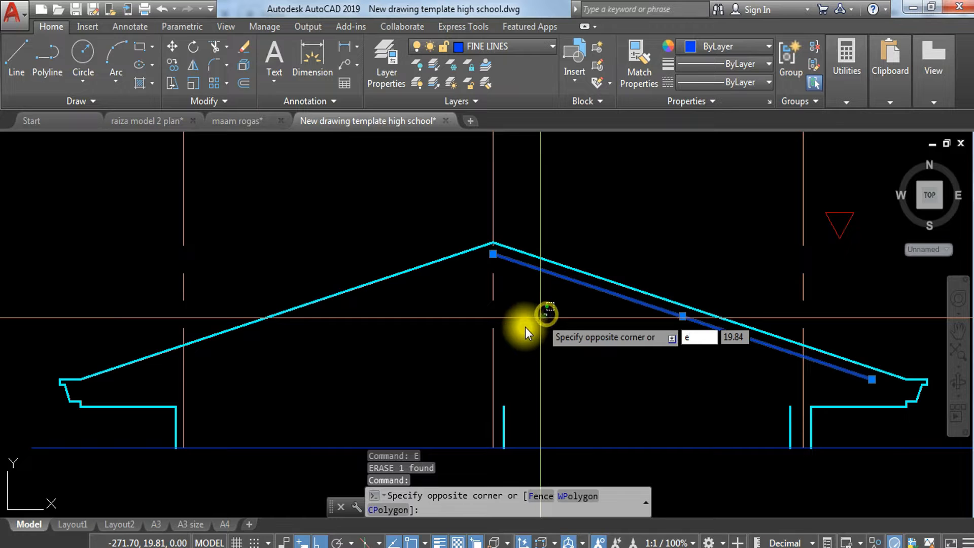
key("Return")
key("Escape")
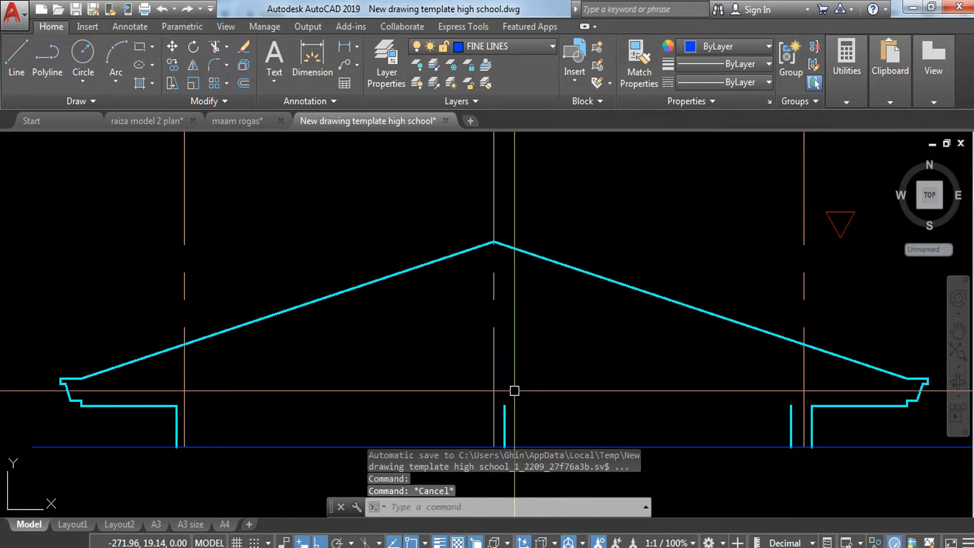
middle_click_drag(532, 336, 542, 340)
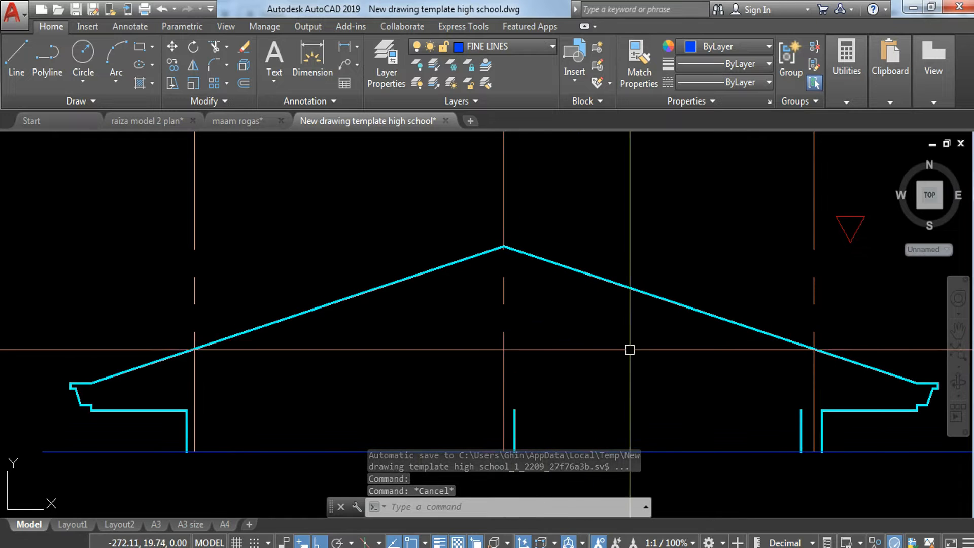
scroll(376, 326, "down", 4)
scroll(327, 355, "up", 2)
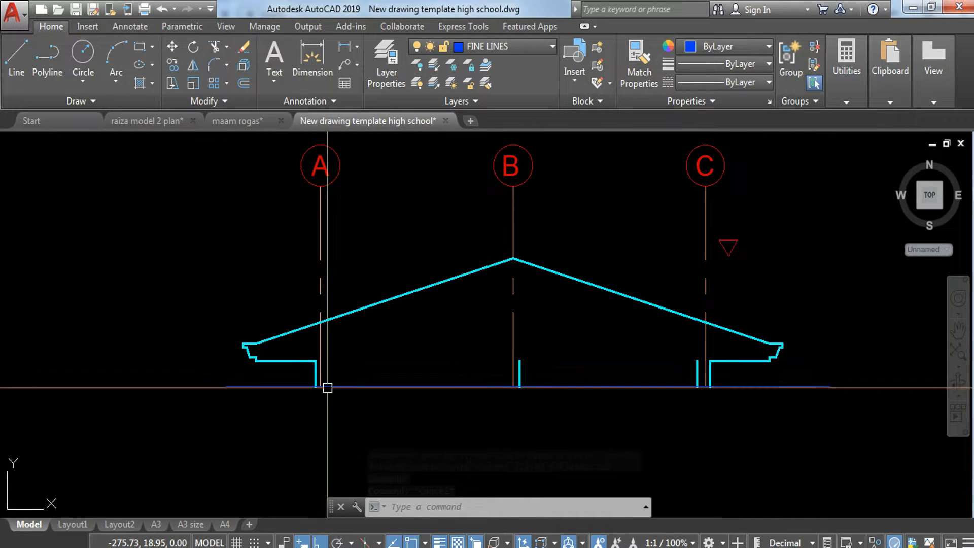
type("l")
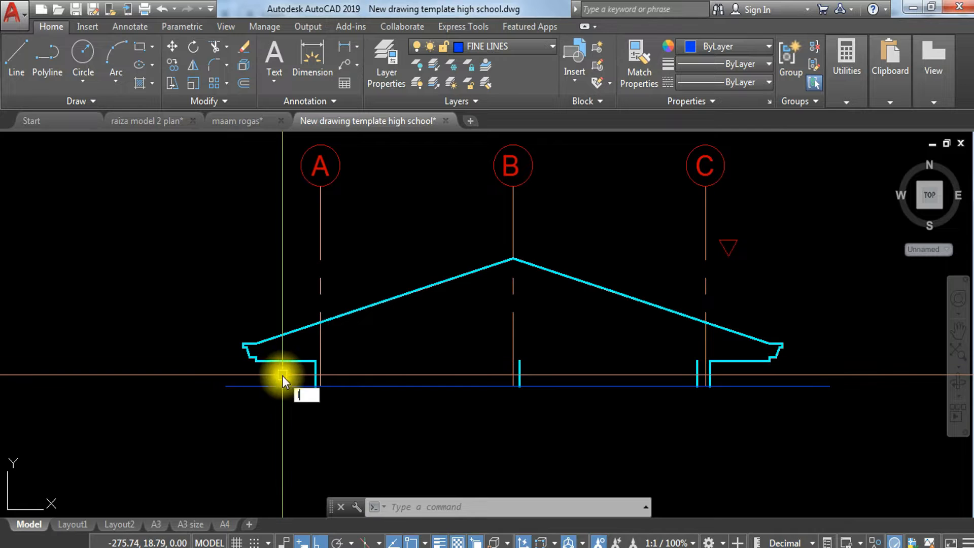
key("Return")
scroll(282, 374, "up", 5)
left_click(219, 383)
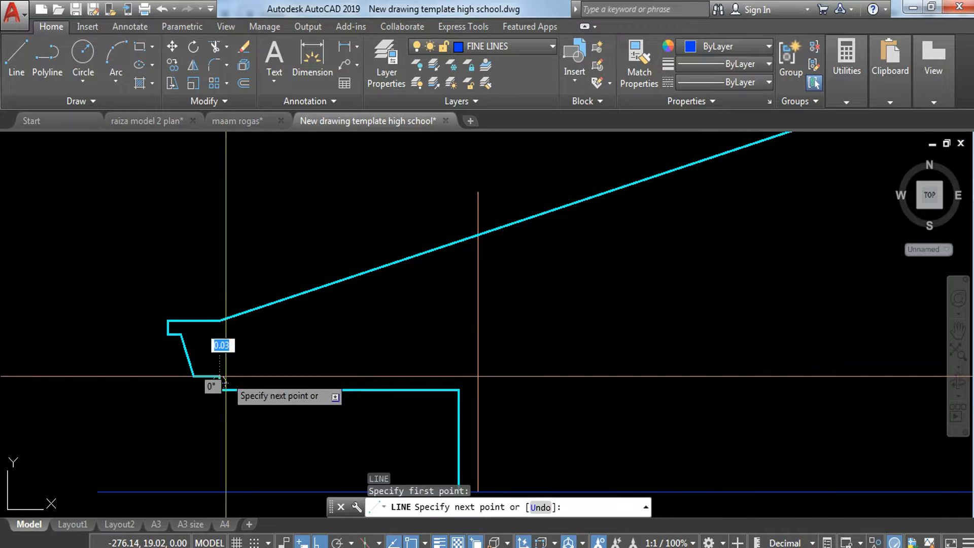
key("Escape")
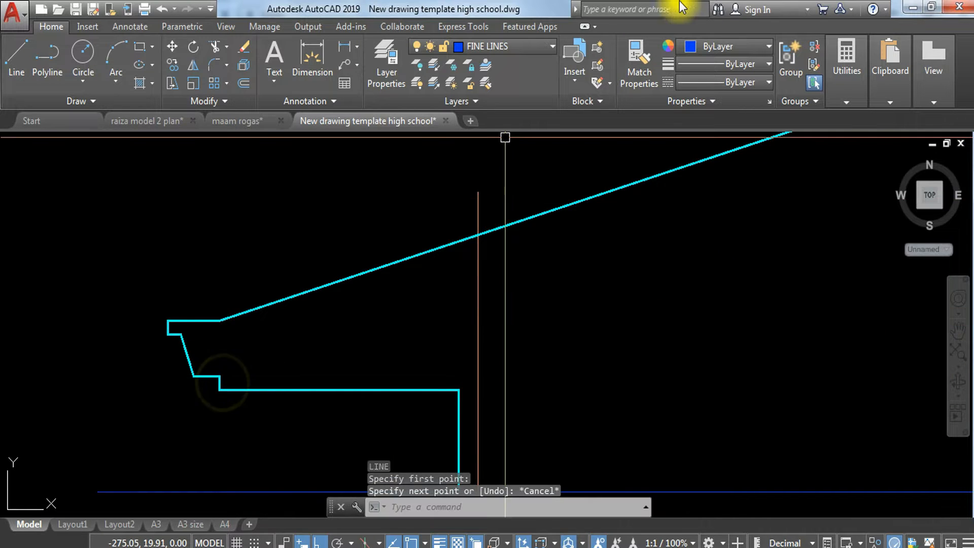
Make layer 0 the current layer.
left_click(531, 46)
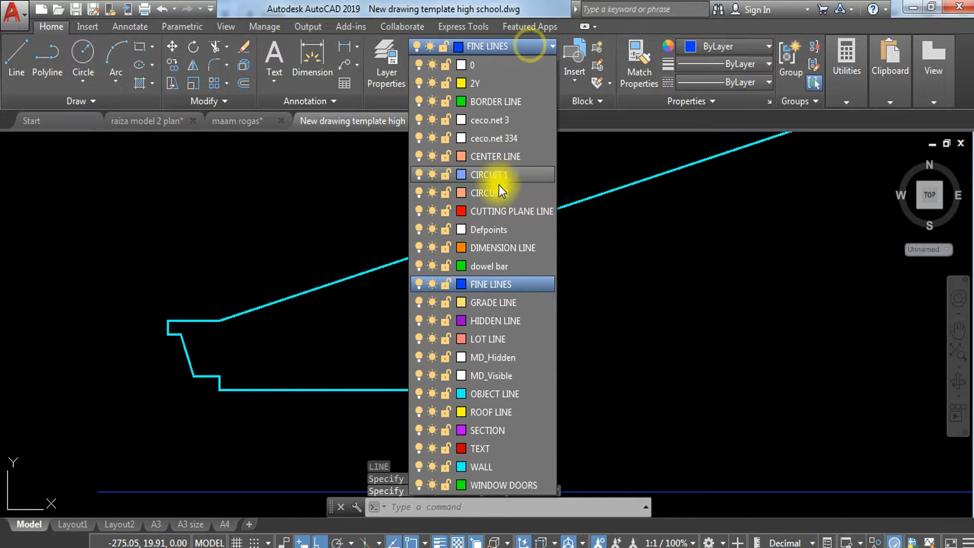
left_click(499, 53)
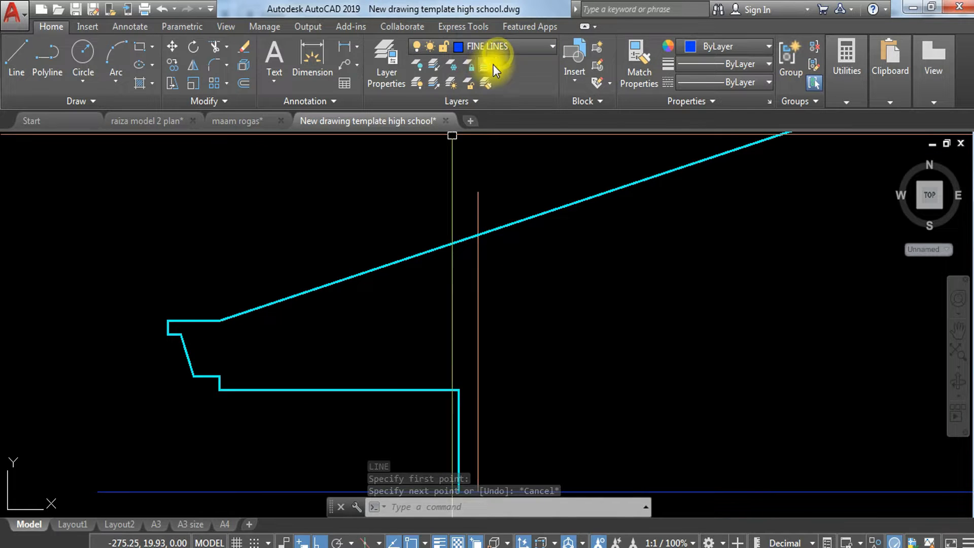
left_click(505, 50)
left_click(519, 69)
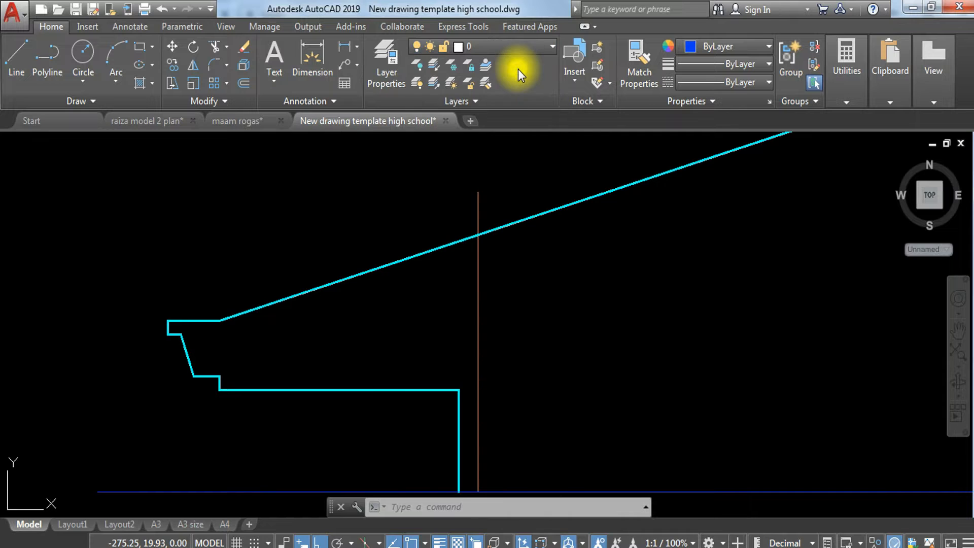
key("Escape")
Draw a vertical line about 0.25 long from the left soffit's outer corner up to the foot of the roof slope.
type("l")
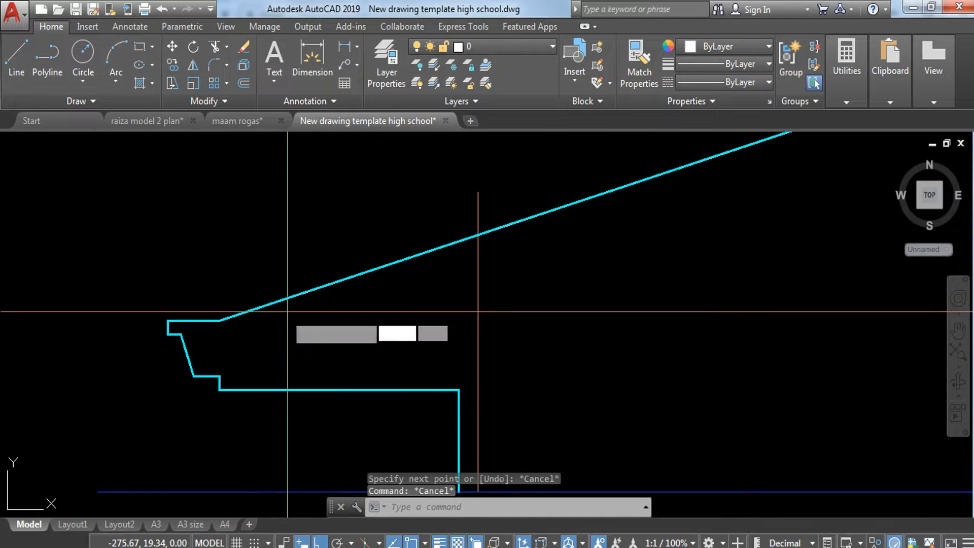
key("Return")
left_click(219, 390)
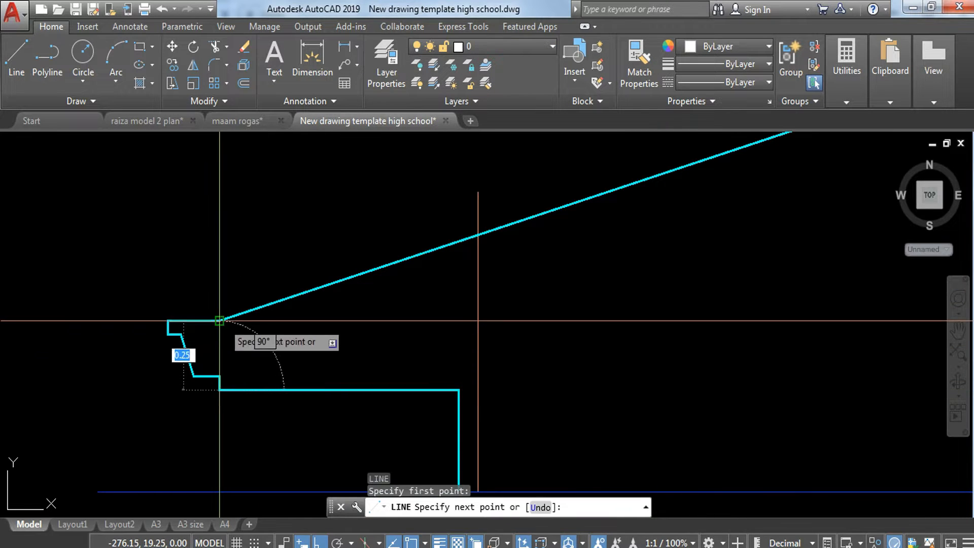
left_click(219, 321)
key("Escape")
Draw a matching vertical line about 0.25 long at the right eave, from the soffit's outer corner to the foot of the roof slope.
scroll(432, 339, "down", 4)
middle_click_drag(523, 340, 71, 344)
scroll(660, 337, "up", 4)
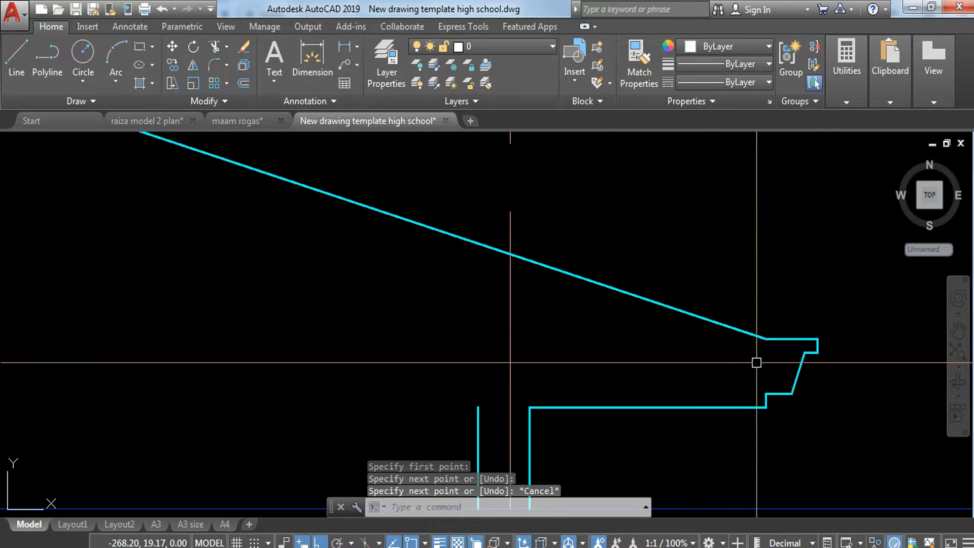
type("l")
key("Return")
left_click(766, 406)
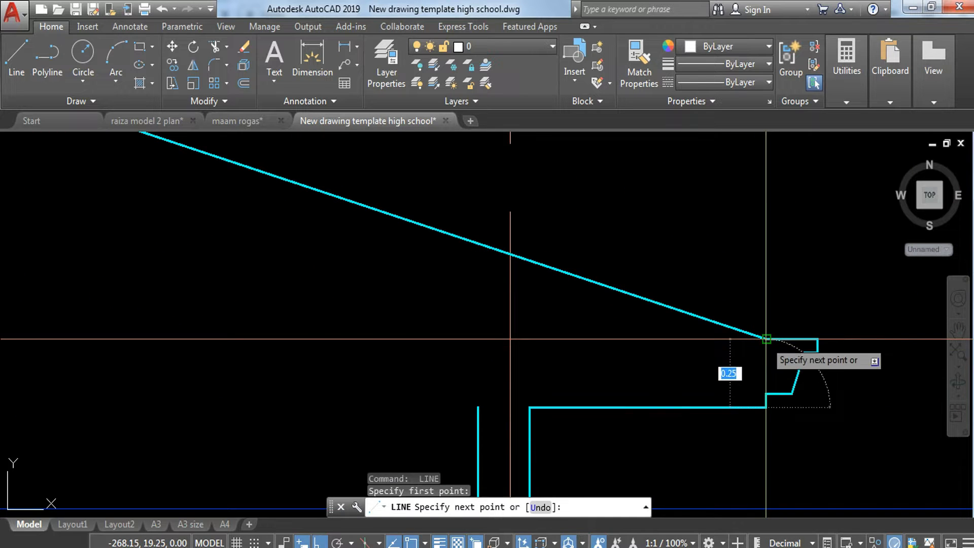
left_click(766, 339)
key("Escape")
Draw a horizontal line from the inner end of the right soffit to the inner end of the left soffit.
middle_click_drag(459, 448, 707, 393)
type("l")
key("Return")
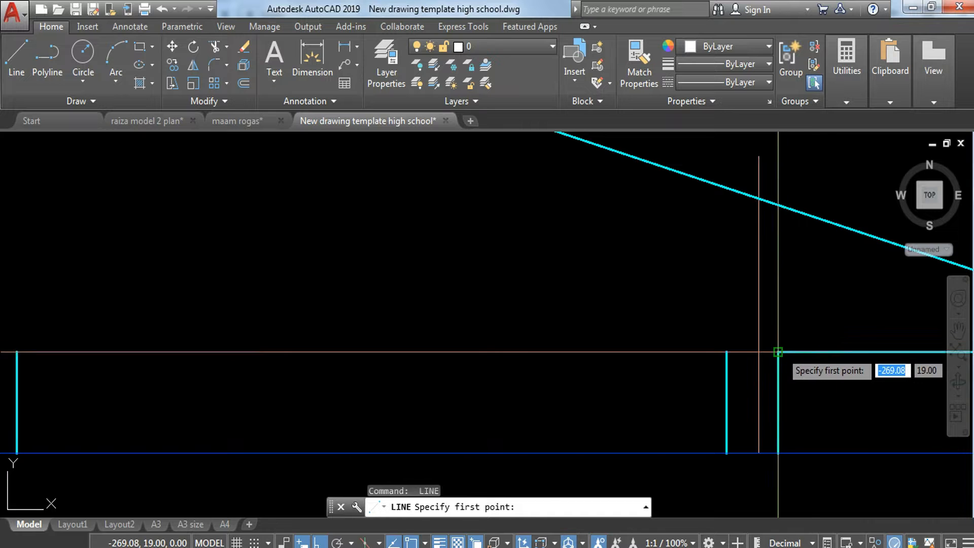
left_click(778, 352)
middle_click_drag(226, 360, 966, 363)
middle_click_drag(424, 360, 314, 360)
left_click(496, 356)
key("Escape")
Copy the right column's two vertical lines to the left column, placing them from the inner line's top onto the left soffit's inner end.
scroll(498, 356, "down", 4)
middle_click_drag(653, 370, 211, 329)
scroll(710, 340, "up", 4)
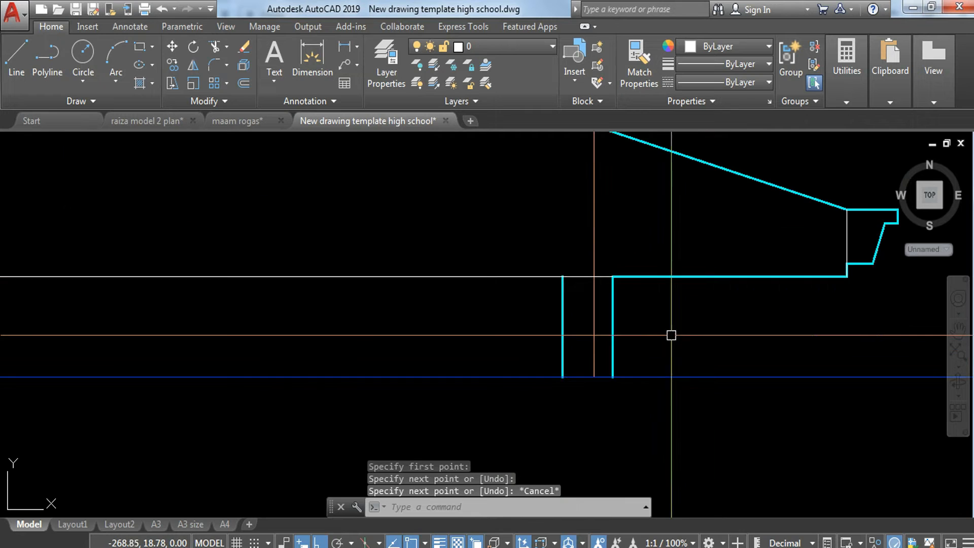
left_click(612, 326)
left_click(562, 348)
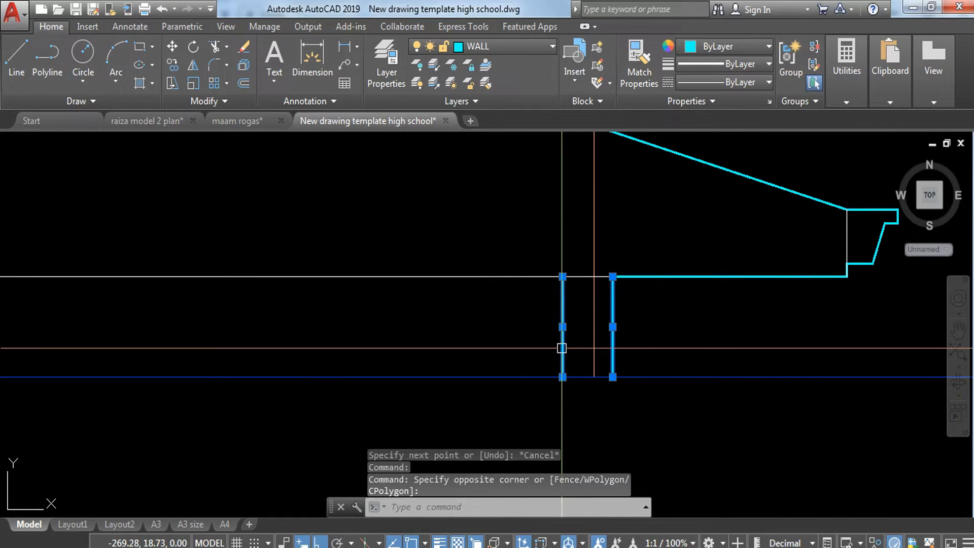
type("co")
key("Return")
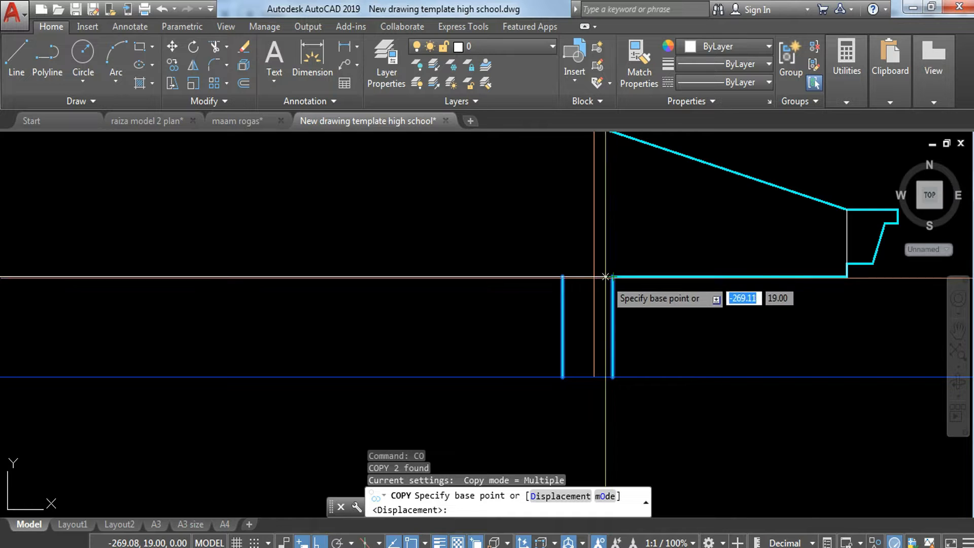
middle_click_drag(413, 336, 639, 353)
left_click(788, 294)
middle_click_drag(218, 310, 972, 323)
middle_click_drag(71, 315, 136, 315)
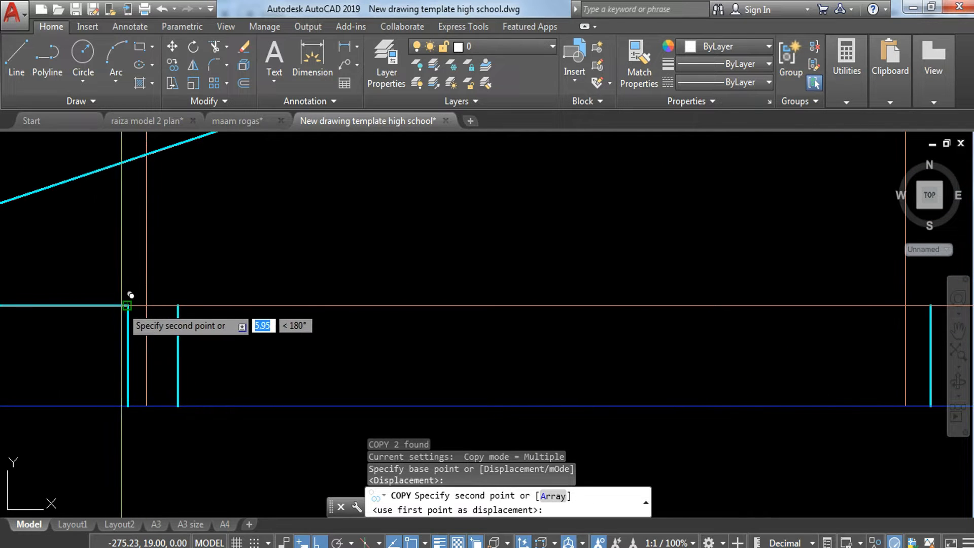
left_click(130, 306)
key("Escape")
left_click(187, 327)
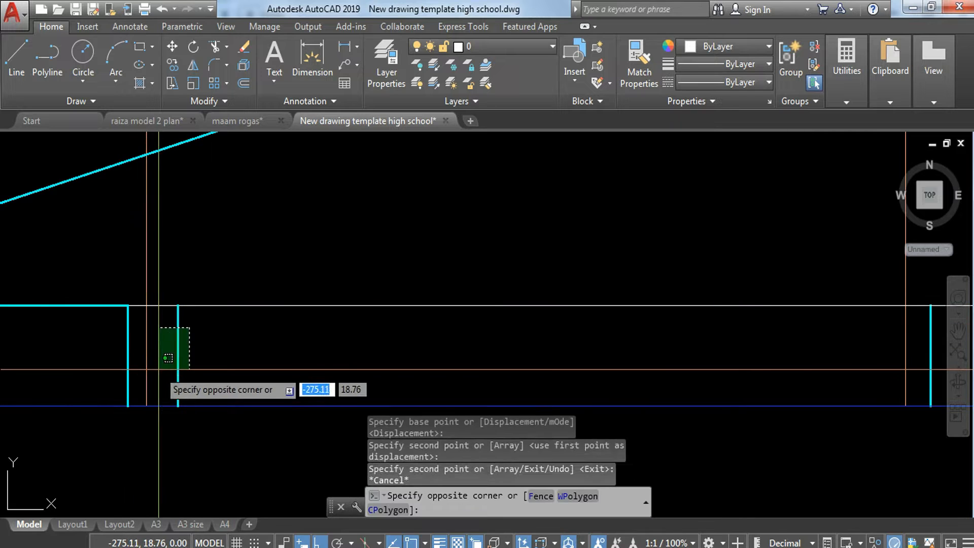
left_click(170, 372)
type("c")
key("Return")
scroll(170, 362, "down", 2)
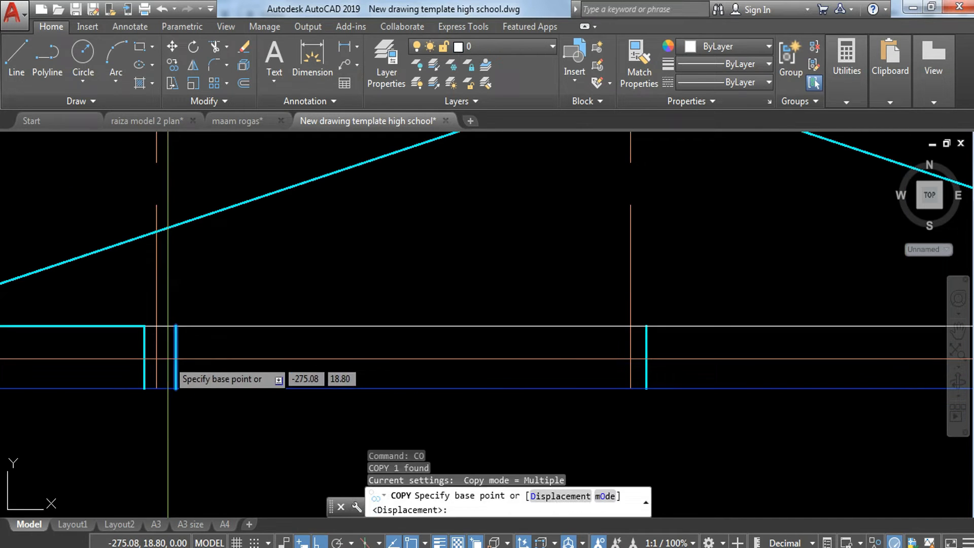
key("Escape")
scroll(140, 360, "up", 2)
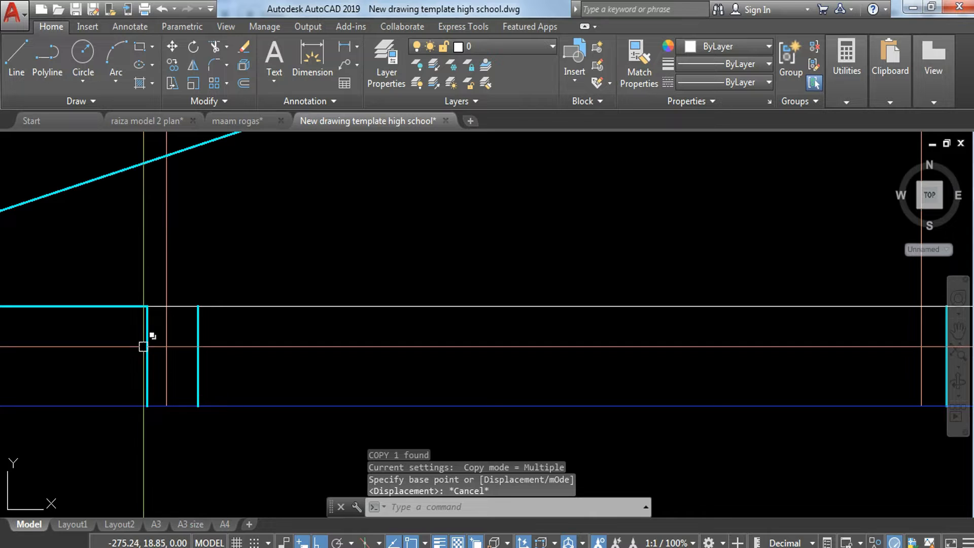
left_click(135, 287)
left_click(228, 422)
type("co")
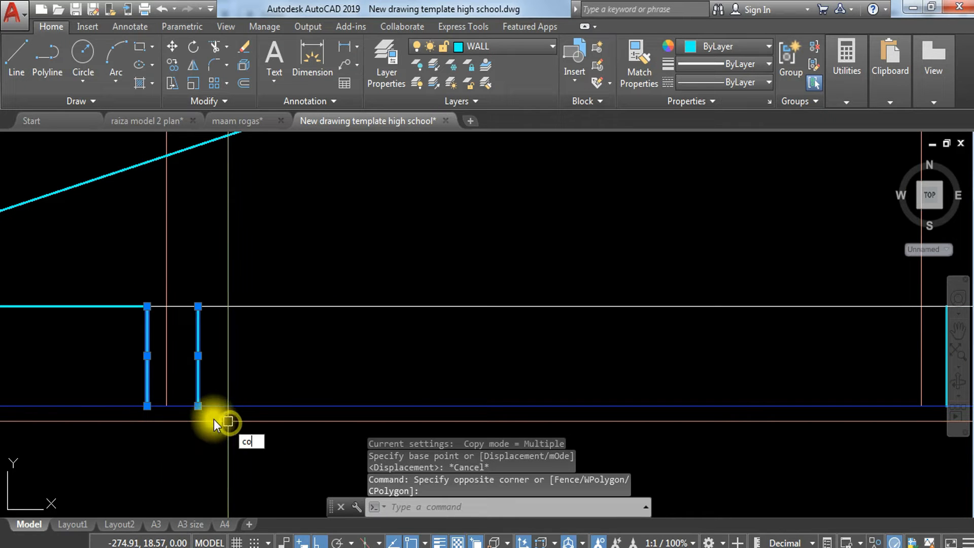
key("Return")
left_click(147, 306)
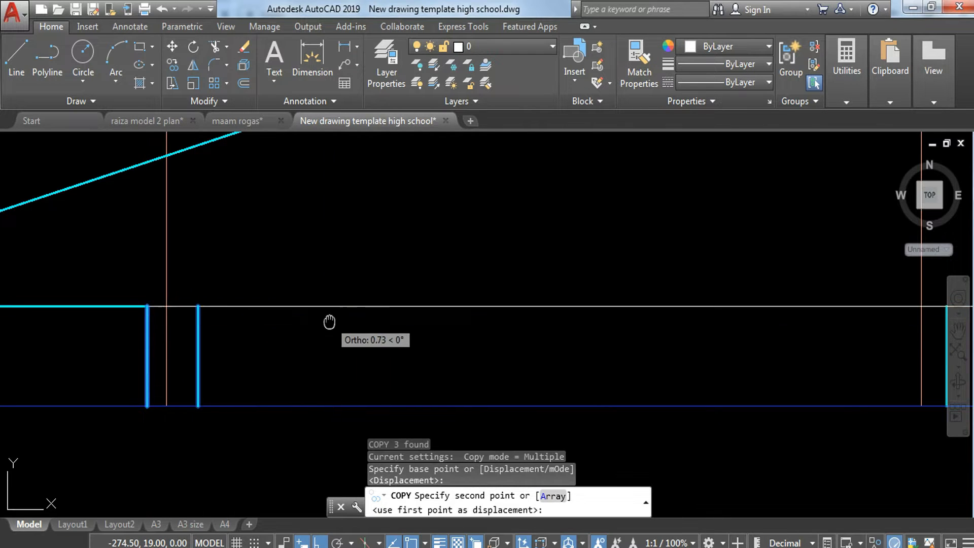
middle_click_drag(217, 317, 130, 328)
key("Escape")
Copy the left column's vertical lines to the middle column, matching the inner line's top to the existing middle column line.
left_click(44, 289)
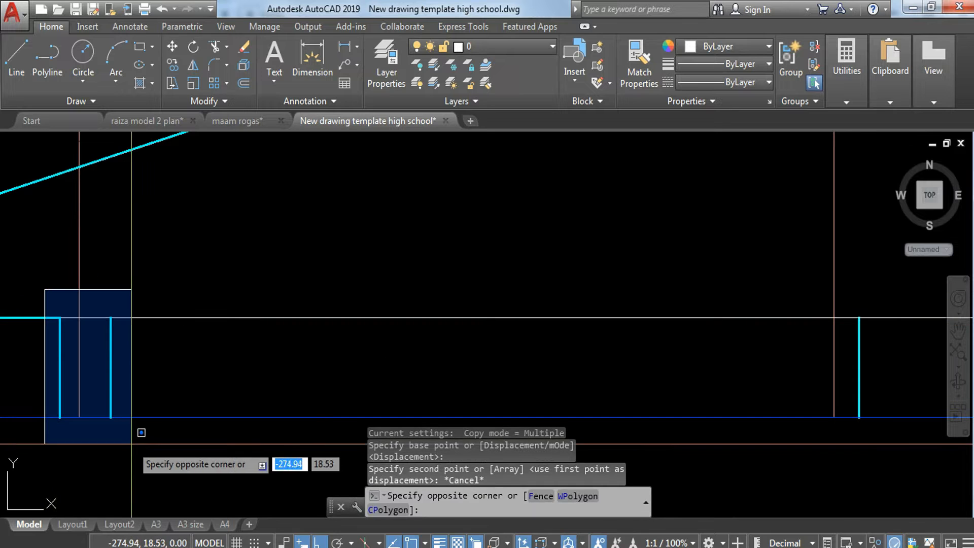
left_click(126, 426)
key("Return")
left_click(110, 318)
middle_click_drag(110, 317, 546, 330)
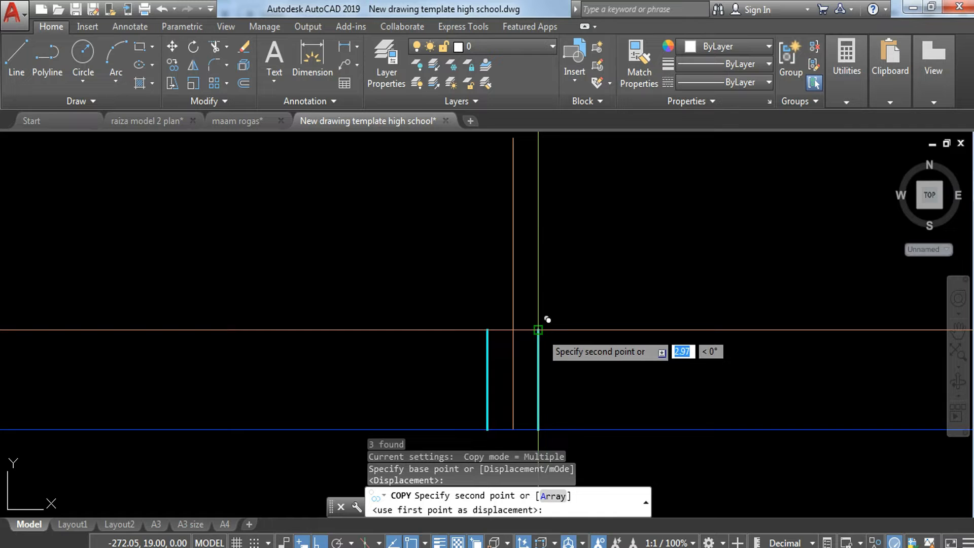
left_click(547, 330)
key("Escape")
scroll(544, 340, "down", 3)
middle_click_drag(516, 350, 508, 363)
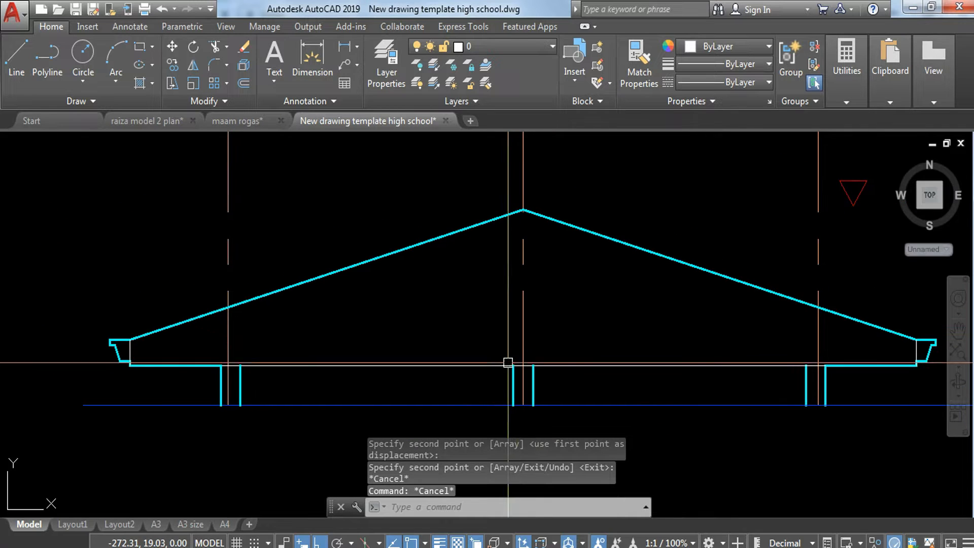
Offset the roof outline polyline 0.075 to the inside.
middle_click_drag(432, 307, 397, 339)
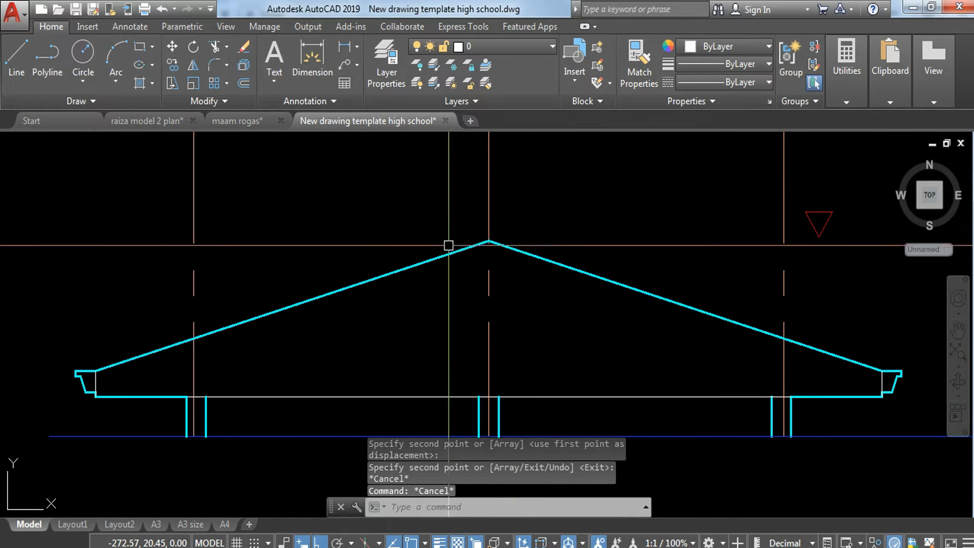
middle_click_drag(510, 313, 514, 335)
type("o")
key("Return")
type(".075")
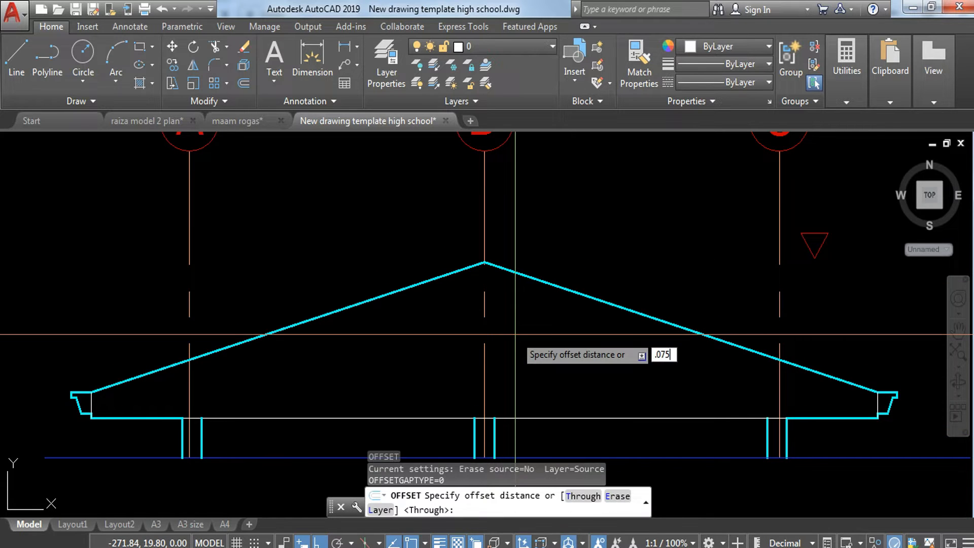
key("Return")
left_click(585, 294)
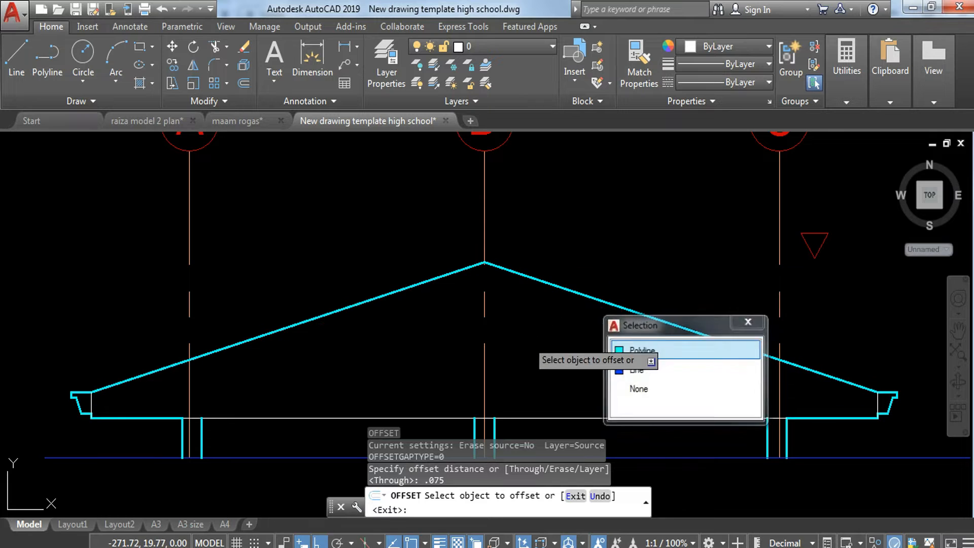
left_click(570, 320)
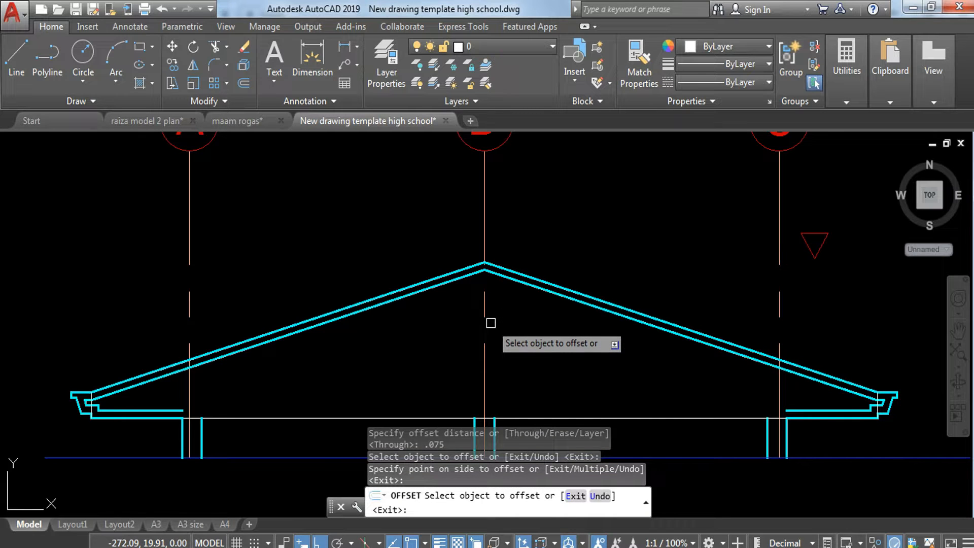
key("Escape")
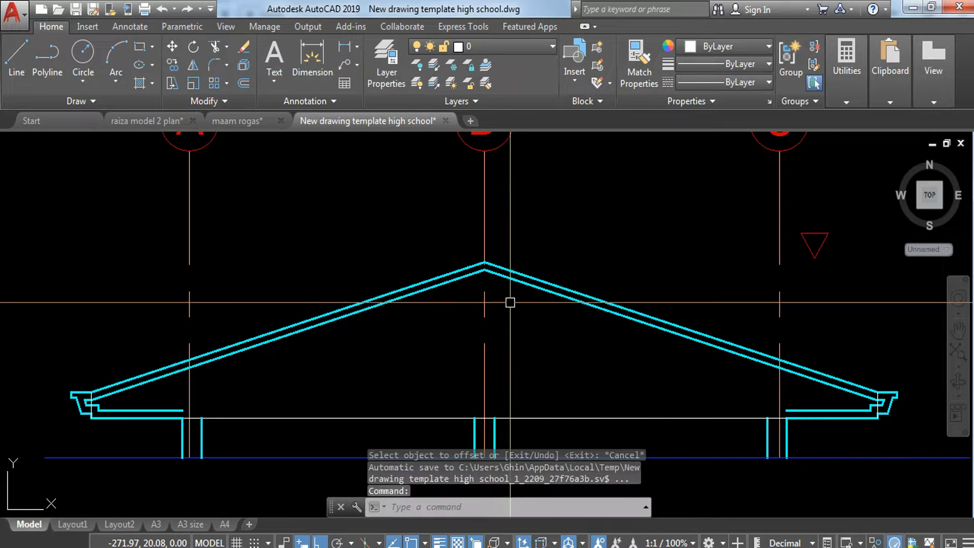
Move the roof outlines, eave lines, horizontal line and column lines to layer 0.
left_click(43, 246)
left_click(856, 482)
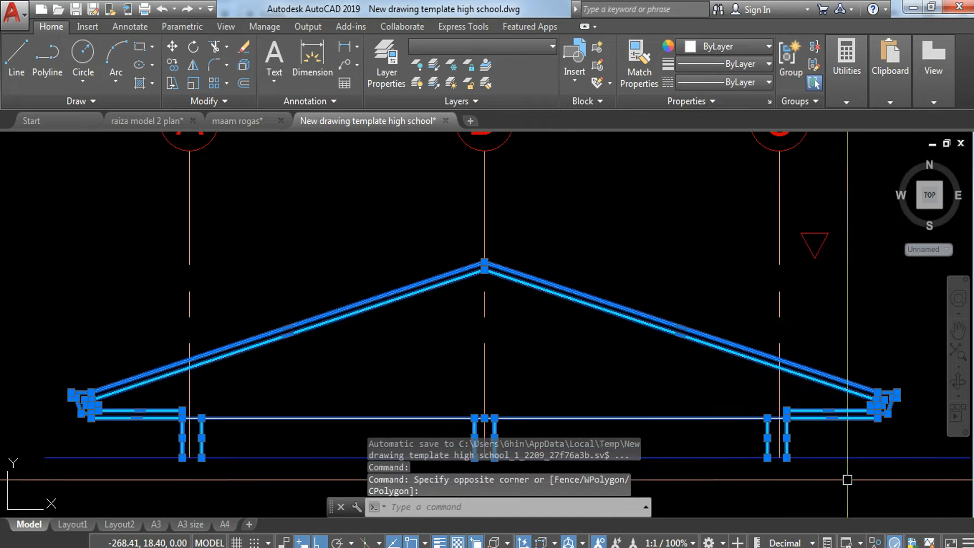
left_click(509, 48)
left_click(508, 71)
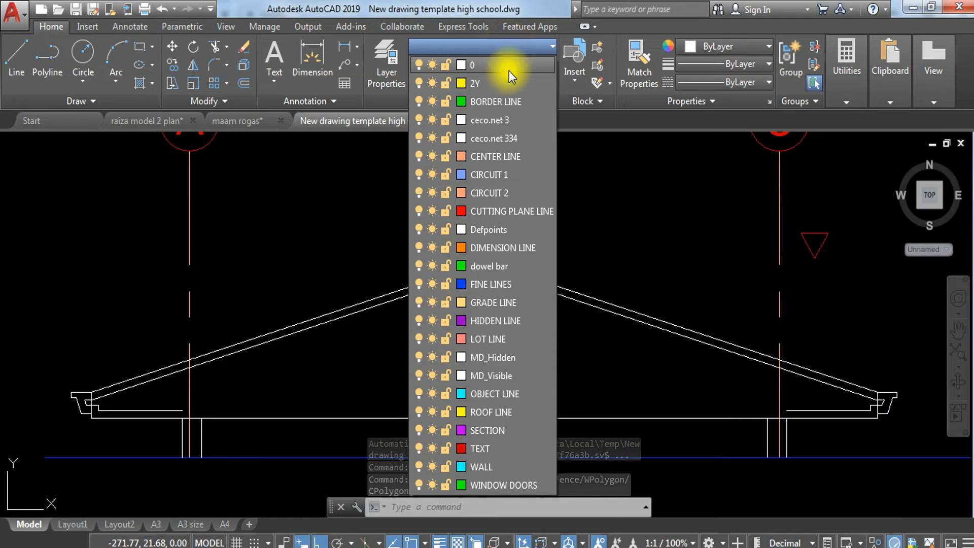
key("Escape")
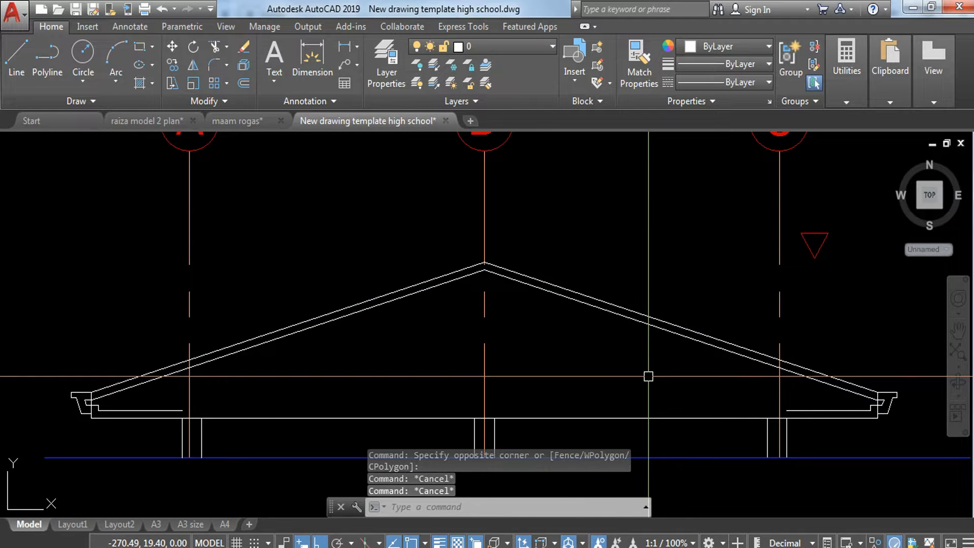
Hide the red triangle level marker beside the right roof slope.
left_click(47, 211)
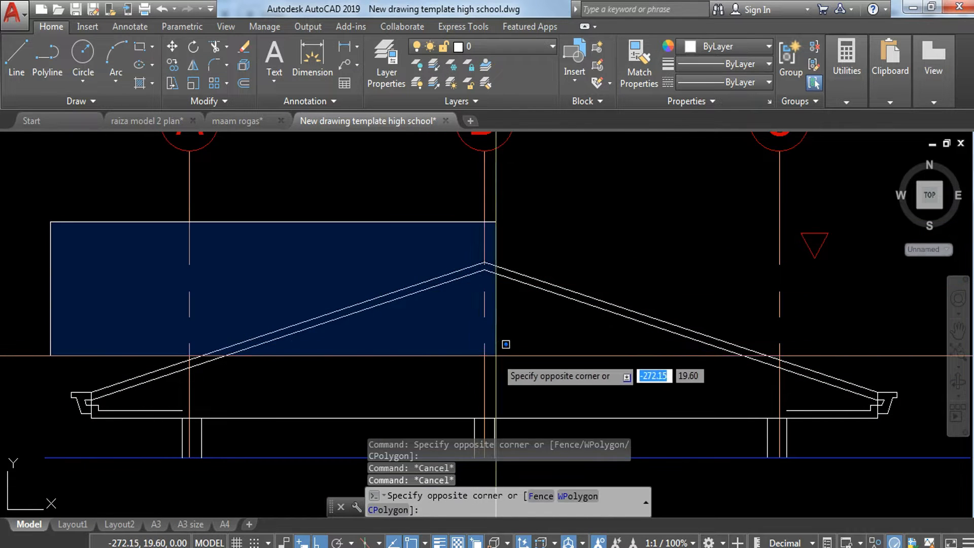
key("Escape")
left_click(826, 211)
left_click(792, 275)
right_click(815, 235)
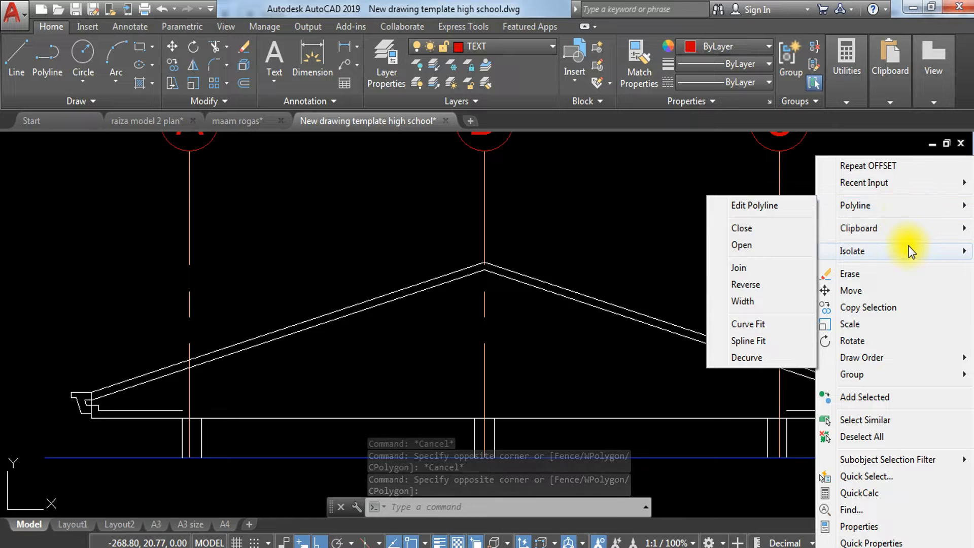
mouse_move(908, 246)
left_click(733, 267)
key("Escape")
Explode the inner offset roof outline into separate lines.
mouse_move(625, 352)
middle_mouse_down()
mouse_move(644, 318)
mouse_move(609, 287)
middle_mouse_up()
scroll(245, 365, "up", 4)
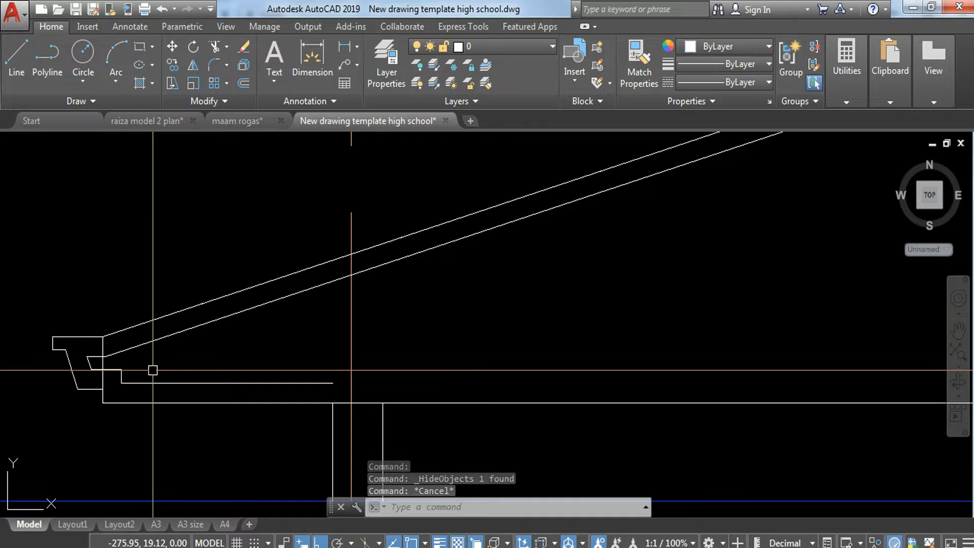
left_click(167, 334)
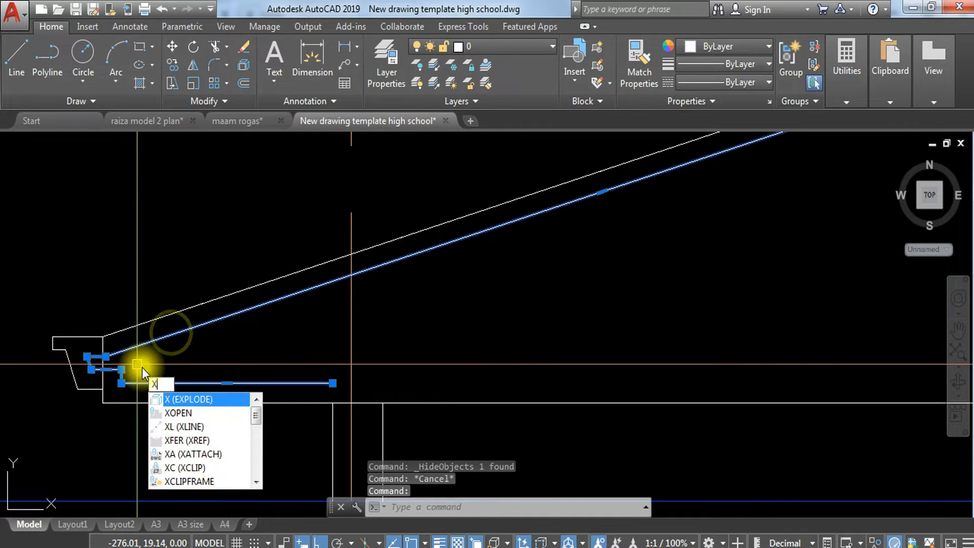
key("Return")
Erase the inner offset's gutter and soffit segments at the left eave, keeping only its sloping line.
scroll(109, 387, "up", 4)
left_click(167, 328)
left_click(129, 400)
type("E")
key("Return")
left_click(48, 300)
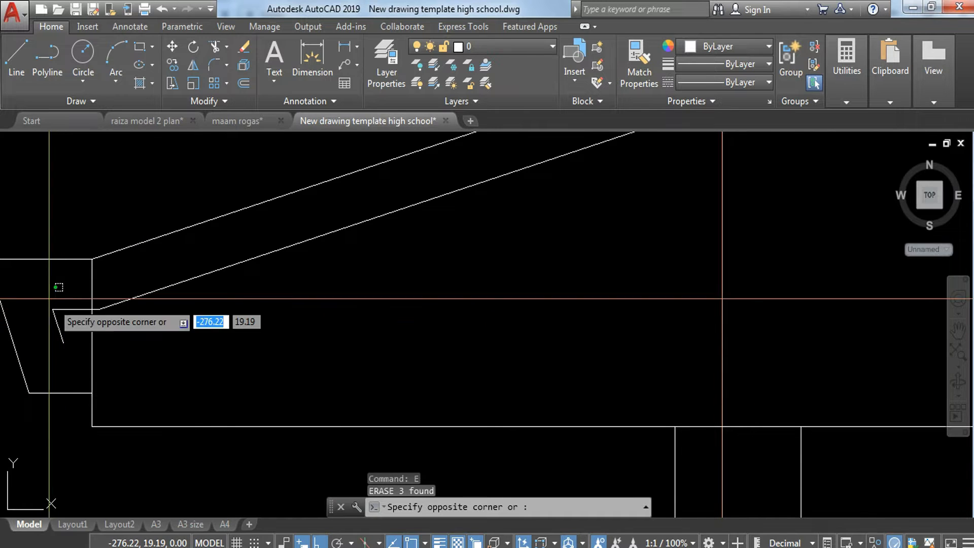
left_click(181, 349)
type("E")
key("Return")
Extend the inner sloping roof line to the vertical line at the left eave.
type("ex")
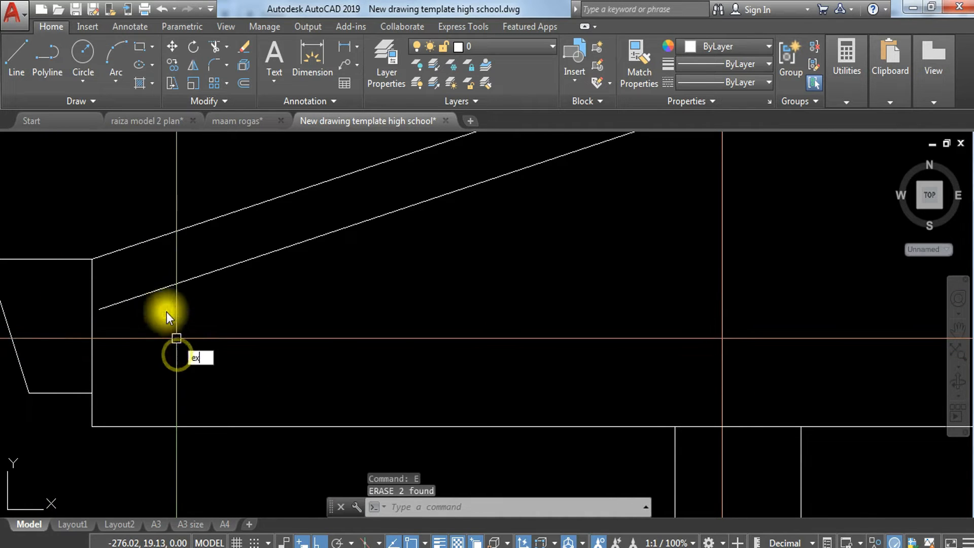
key("Return")
key("Return")
left_click(156, 293)
left_click(135, 275)
key("Escape")
scroll(635, 320, "down", 5)
key("Escape")
scroll(696, 320, "up", 8)
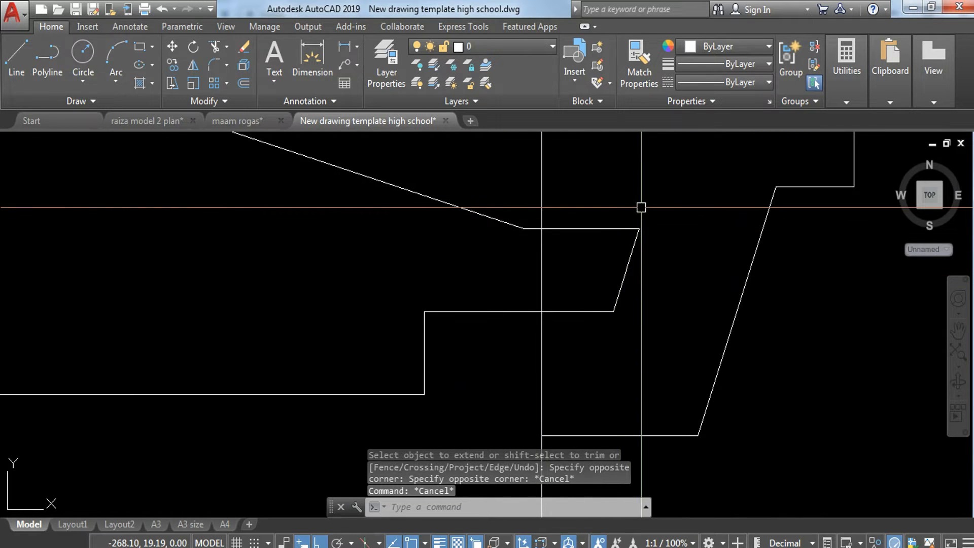
Erase the inner offset's three gutter and soffit segments at the right eave, keeping its sloping line.
left_click(632, 207)
left_click(588, 320)
type("E")
key("Return")
Extend the inner sloping roof line to the vertical line at the right eave.
type("ex")
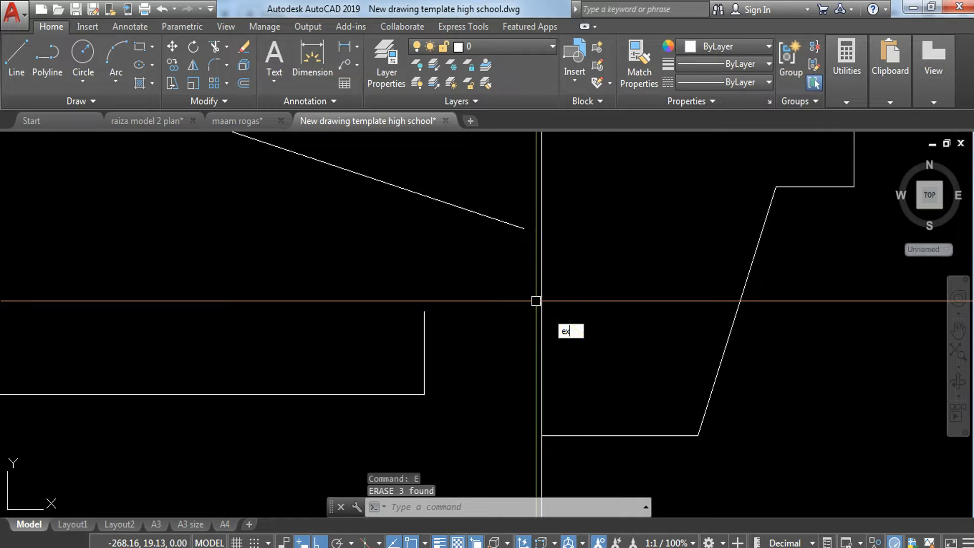
key("Return")
left_click(502, 193)
left_click(479, 221)
key("Escape")
Erase the inner offset's two leftover segments, the short vertical and the long horizontal above the bottom chord.
left_click(446, 352)
left_click(391, 400)
type("e")
key("Return")
scroll(336, 413, "down", 5)
middle_click_drag(787, 308, 569, 278)
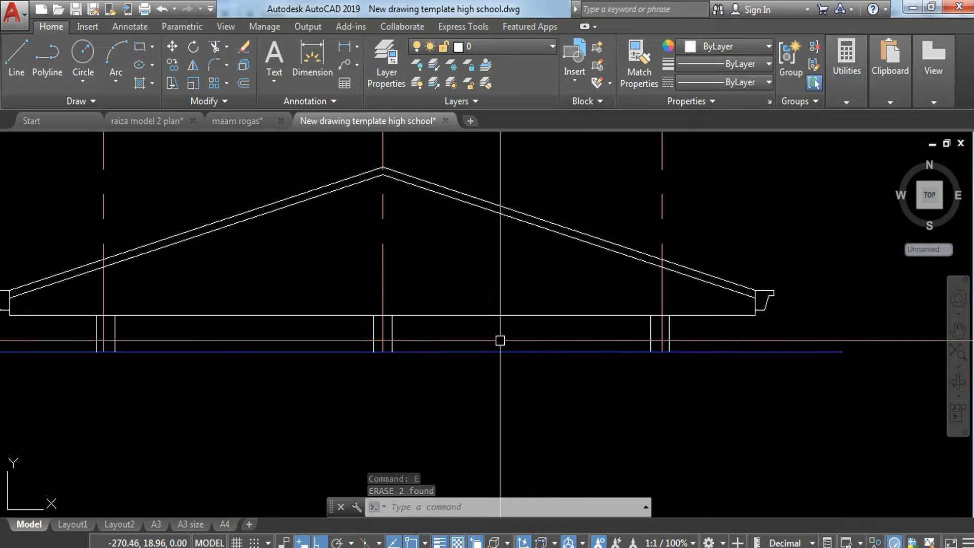
Offset the bottom horizontal line of the truss 0.05 upward.
middle_click_drag(207, 309, 303, 312)
scroll(197, 313, "up", 6)
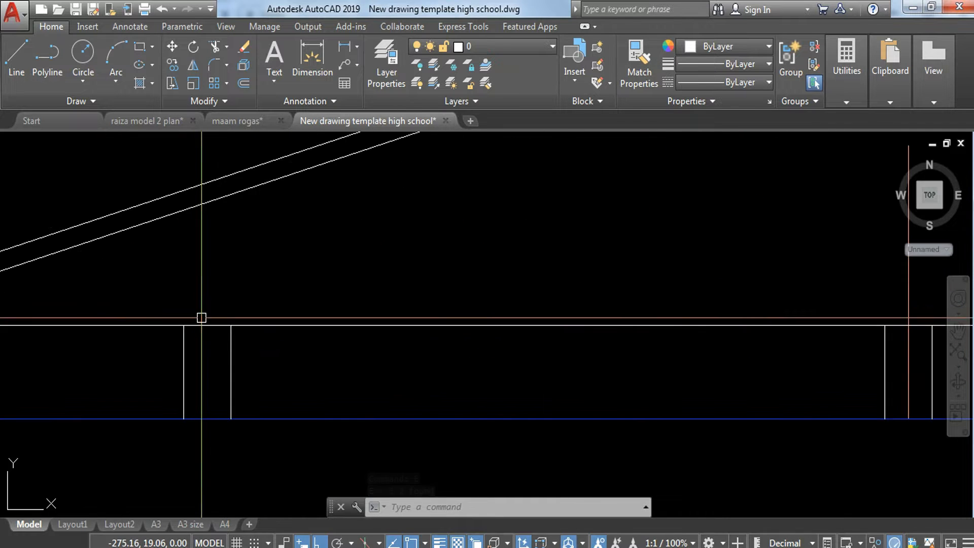
scroll(264, 337, "down", 6)
middle_click_drag(279, 335, 274, 341)
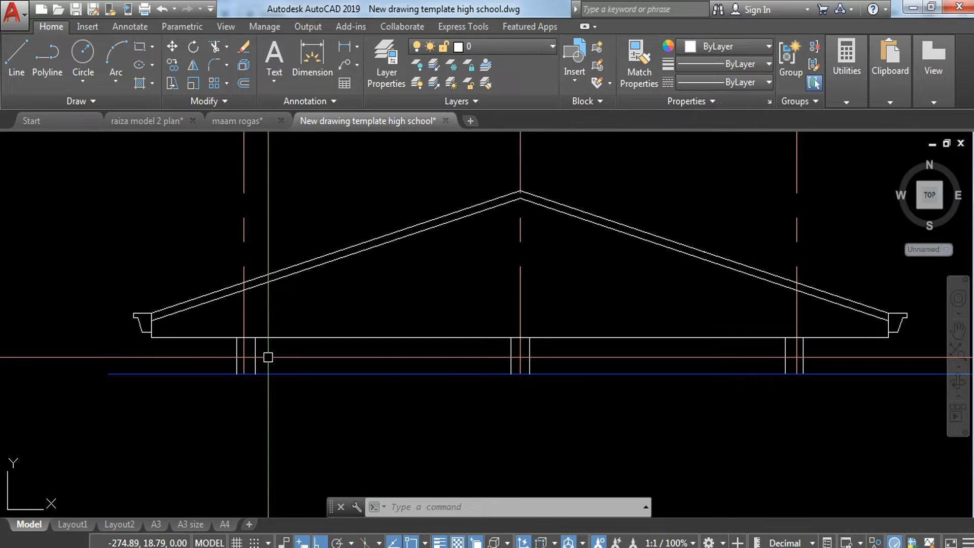
scroll(163, 321, "up", 4)
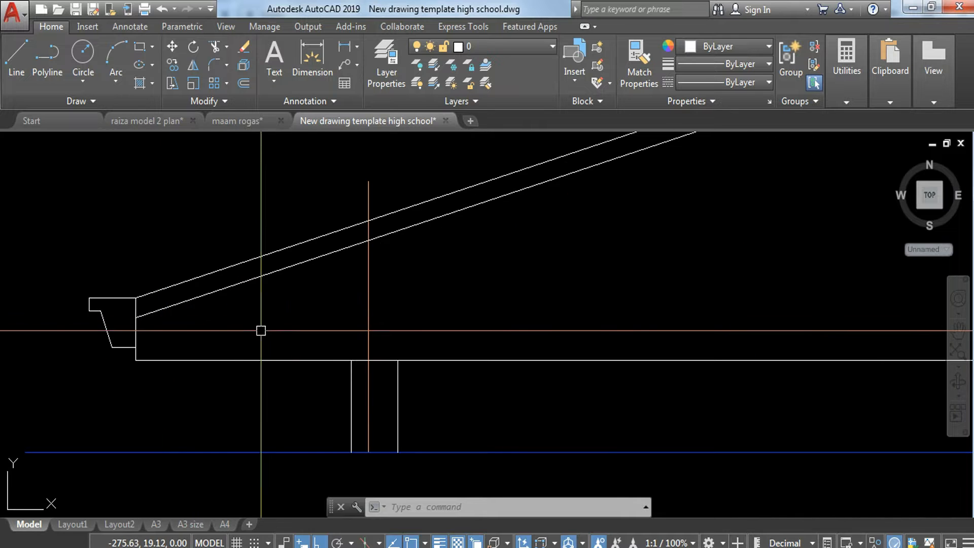
mouse_move(398, 344)
middle_mouse_down()
mouse_move(163, 341)
mouse_move(181, 344)
mouse_move(133, 355)
mouse_move(254, 377)
middle_mouse_up()
scroll(264, 390, "down", 2)
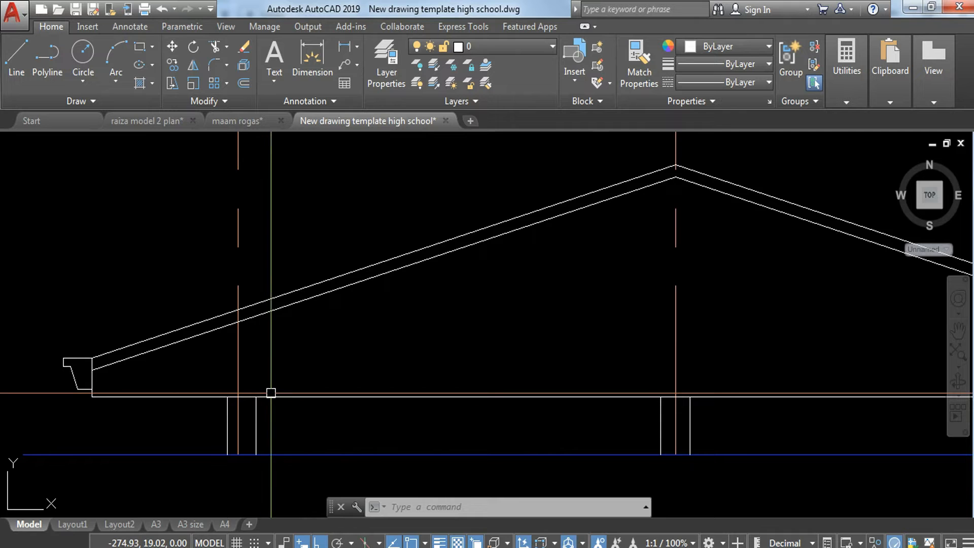
type("o")
key("Return")
type(".05")
key("Return")
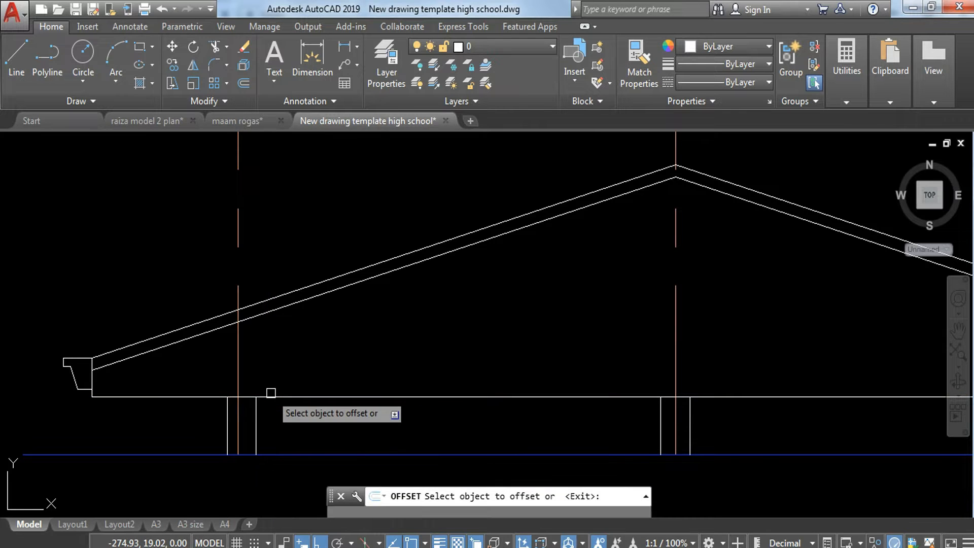
left_click(292, 396)
left_click(322, 330)
key("Escape")
Extend both ends of the new horizontal line to the vertical lines at the left and right eaves.
type("ex")
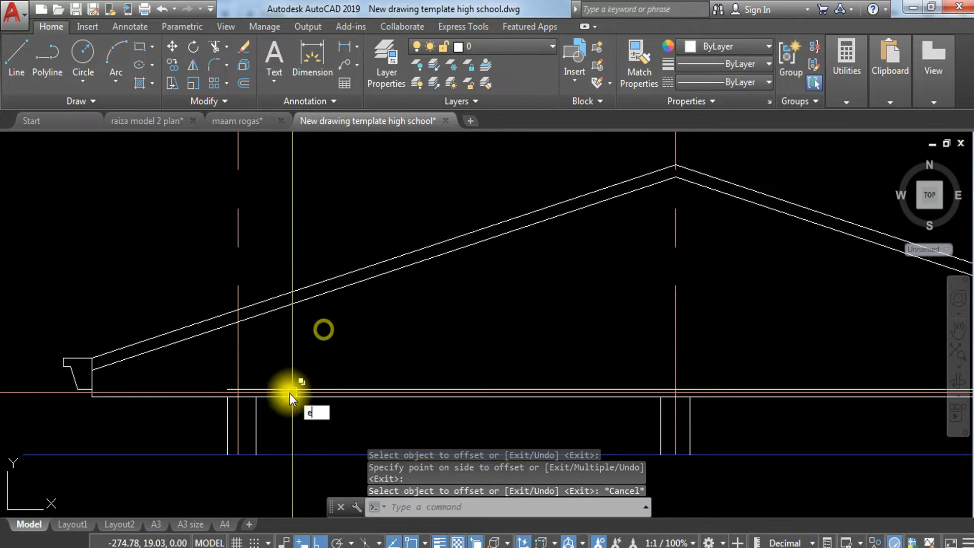
key("Return")
key("Return")
left_click(257, 389)
mouse_move(634, 342)
middle_mouse_down()
mouse_move(3, 297)
mouse_move(0, 284)
middle_mouse_up()
left_click(415, 331)
key("Escape")
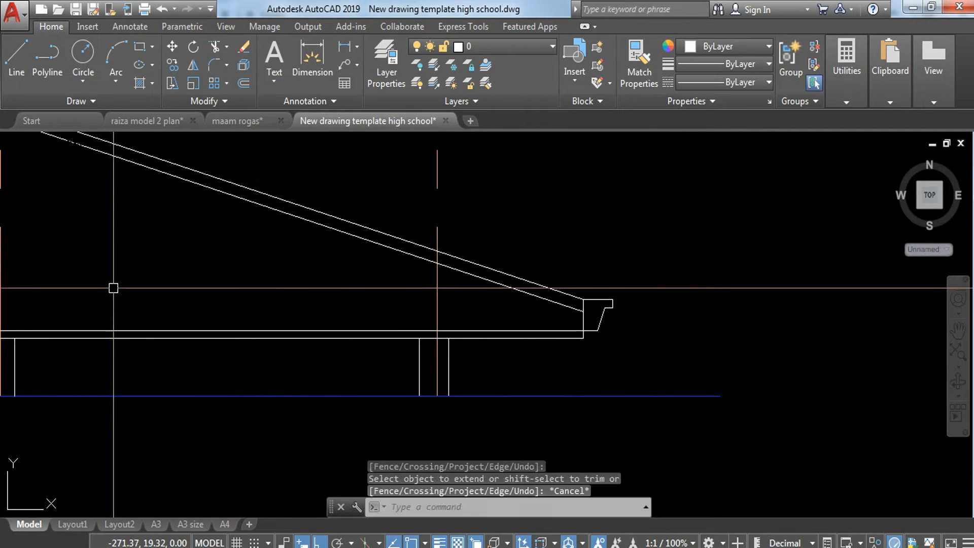
key("Escape")
Offset the upper of the two bottom horizontal lines 0.2 upward.
middle_click_drag(105, 289, 484, 298)
type("o")
key("Return")
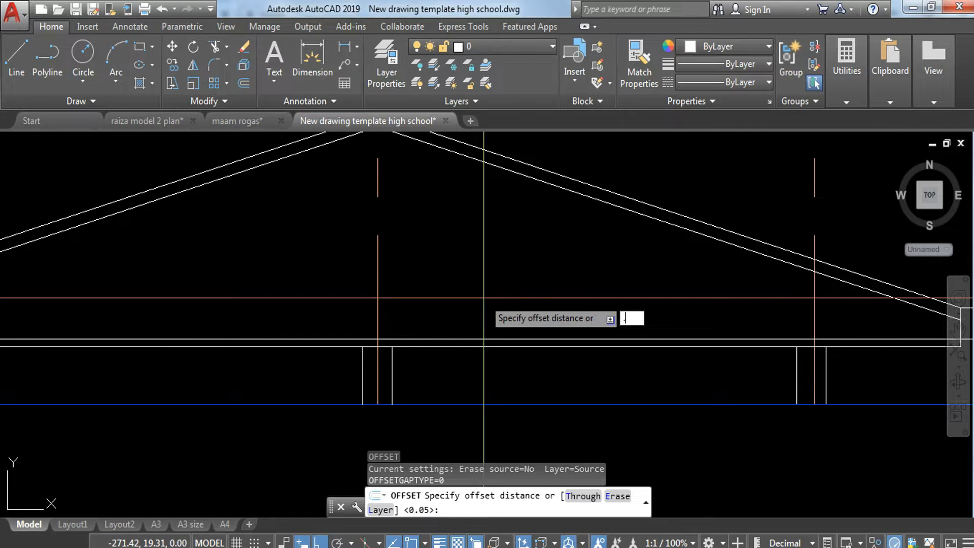
type(".2")
key("Return")
left_click(462, 339)
left_click(467, 296)
scroll(380, 292, "down", 5)
scroll(311, 321, "up", 2)
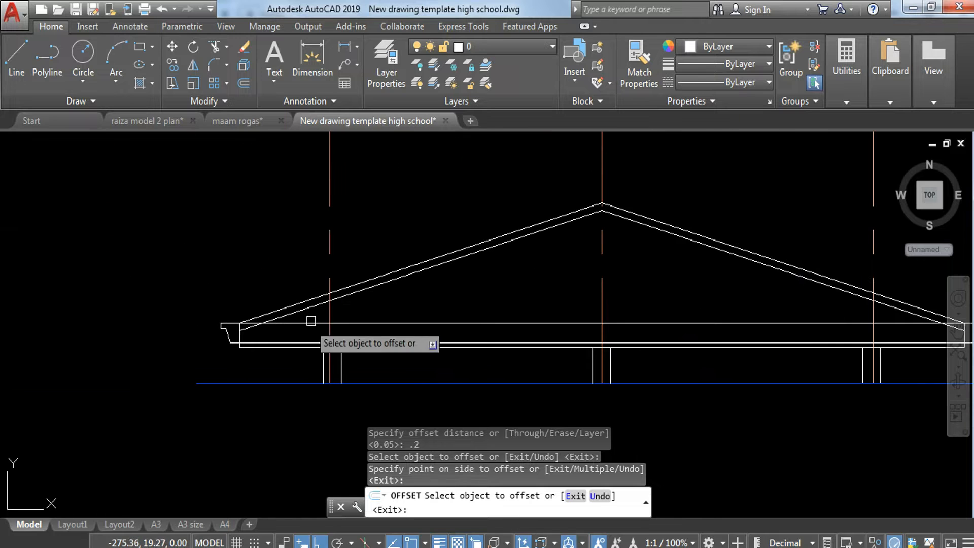
scroll(311, 320, "up", 5)
key("Escape")
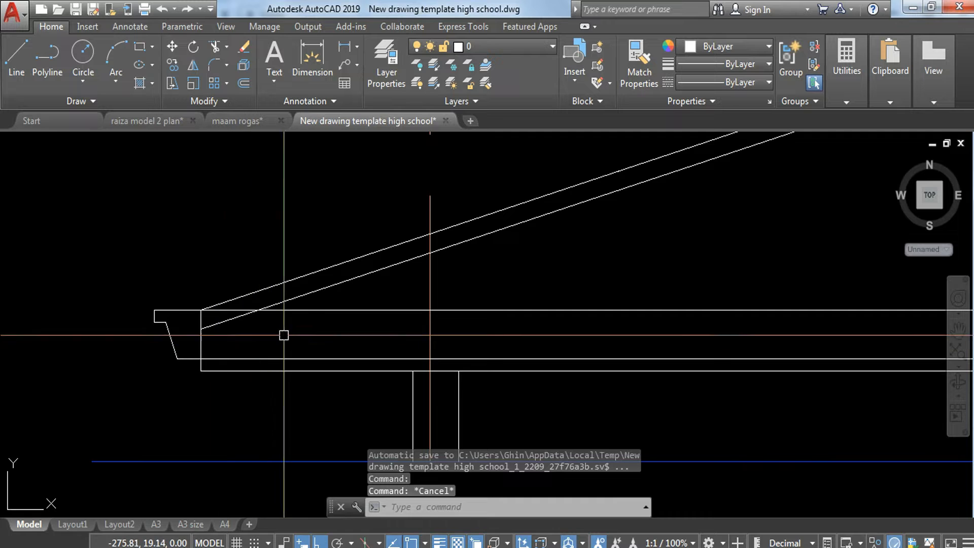
Erase the horizontal line that was offset by 0.2.
left_click(305, 307)
left_click(295, 314)
type("E")
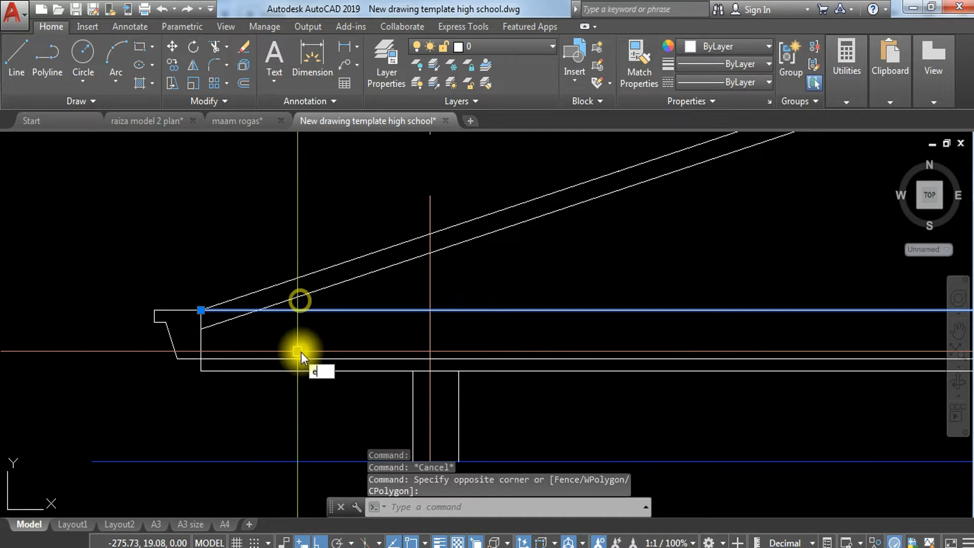
key("Return")
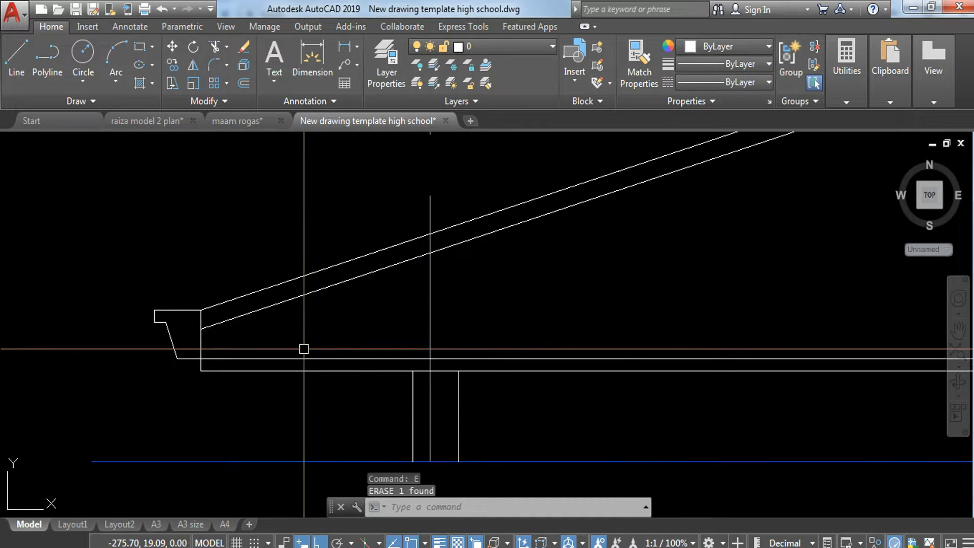
scroll(304, 349, "down", 2)
middle_click_drag(457, 384, 242, 419)
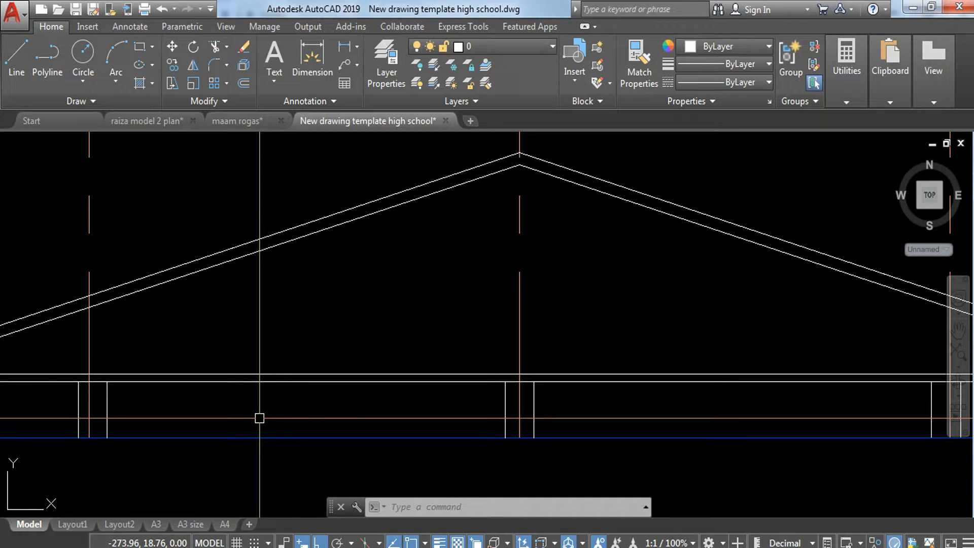
type("O.15")
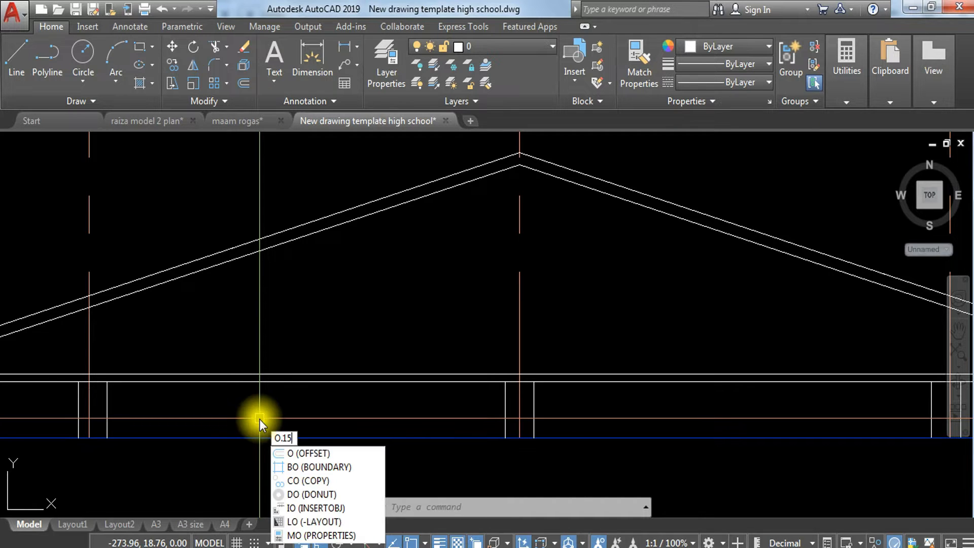
key("Escape")
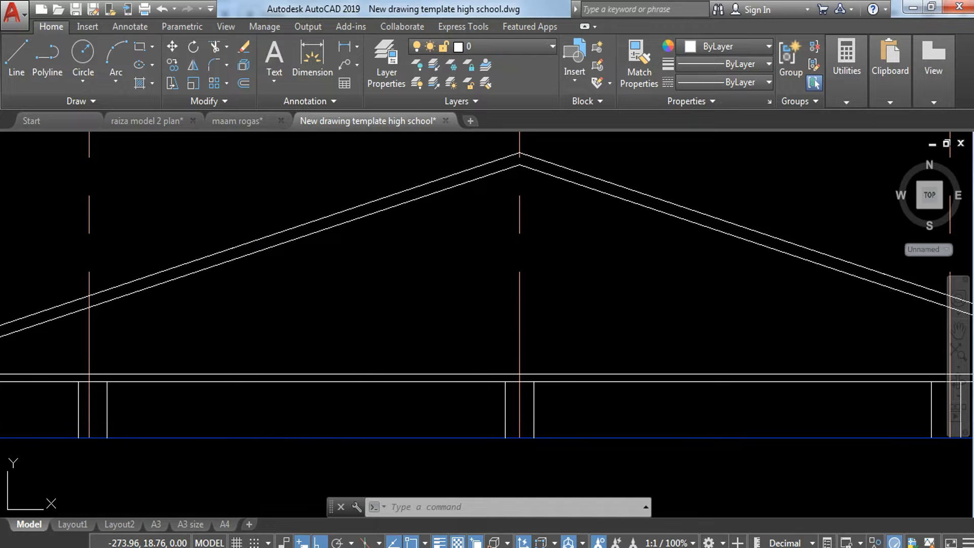
key("Escape")
Offset the upper of the two bottom horizontal lines 0.15 upward to form the bottom chord's top edge.
type("o")
key("Return")
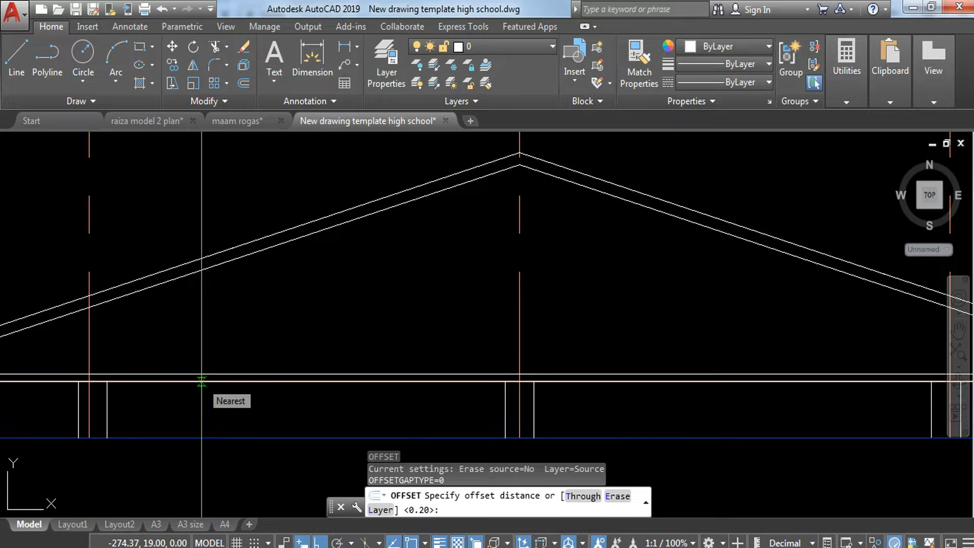
type(".15")
key("Return")
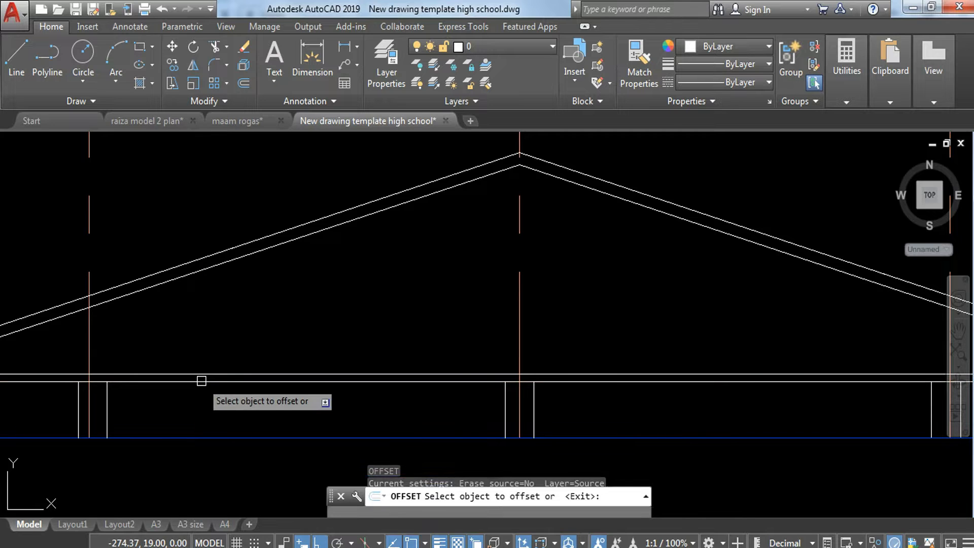
left_click(349, 374)
left_click(349, 336)
scroll(620, 348, "down", 3)
key("Escape")
Offset the left and right inner sloping roof lines 0.1 downward to form the top chords.
scroll(278, 341, "up", 5)
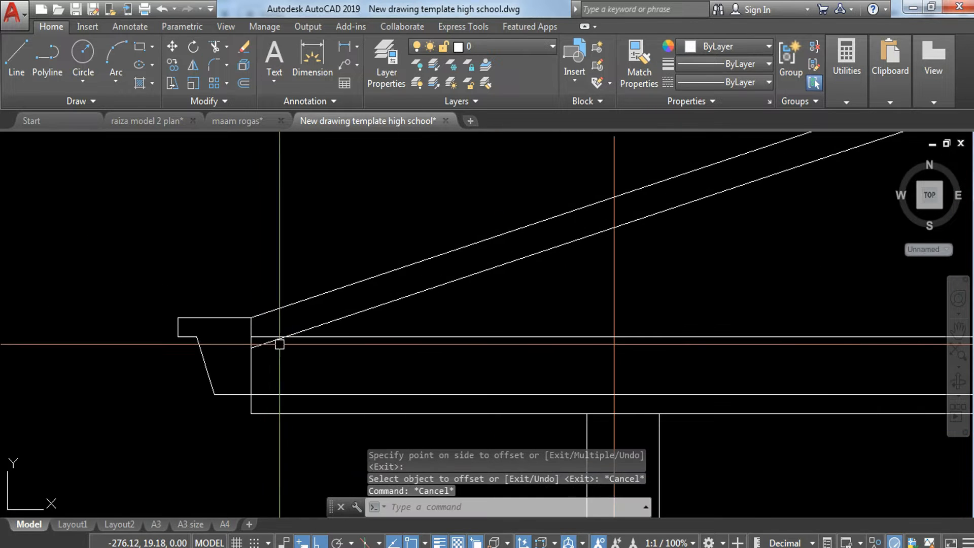
scroll(481, 344, "down", 3)
scroll(572, 285, "up", 3)
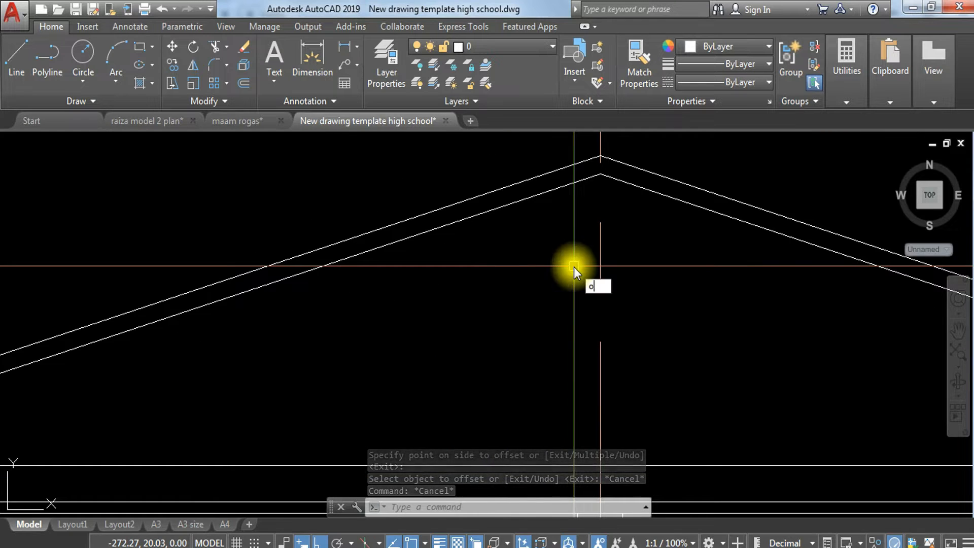
type("o")
key("Return")
type(".1")
key("Return")
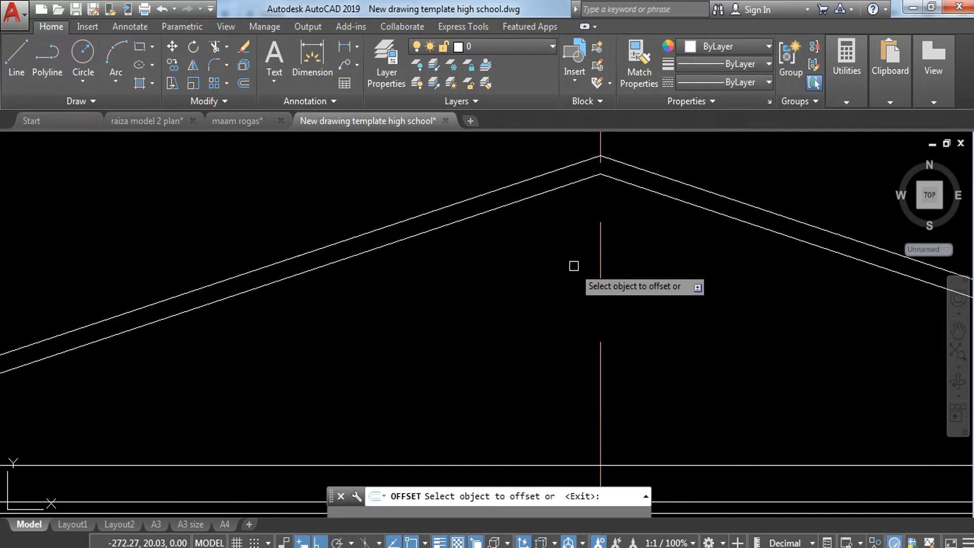
left_click(511, 205)
left_click(531, 256)
left_click(658, 196)
left_click(594, 224)
key("Escape")
Draw a short vertical line at the ridge from the crossing of the lowest sloping lines up to the inner roof peak.
scroll(594, 213, "up", 4)
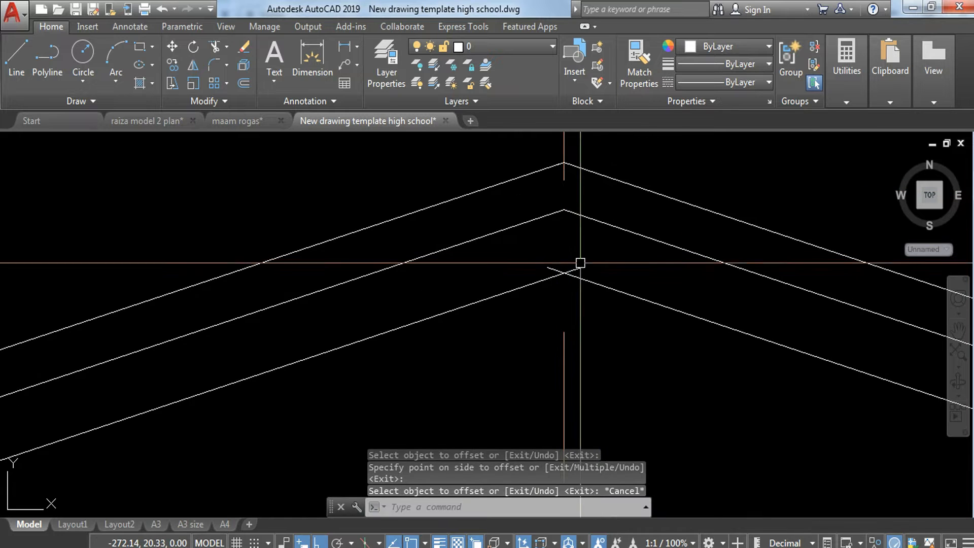
type("l")
key("Return")
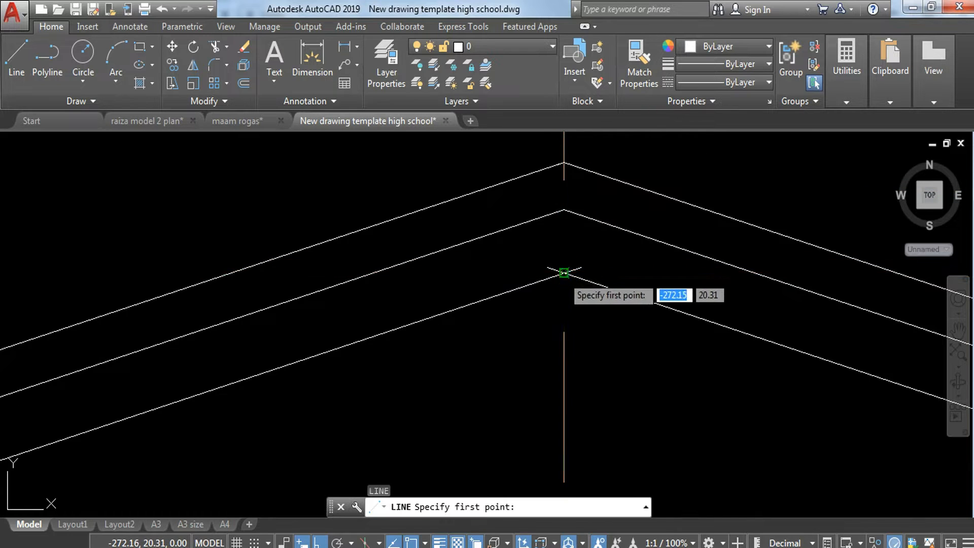
left_click(564, 273)
left_click(564, 210)
key("Escape")
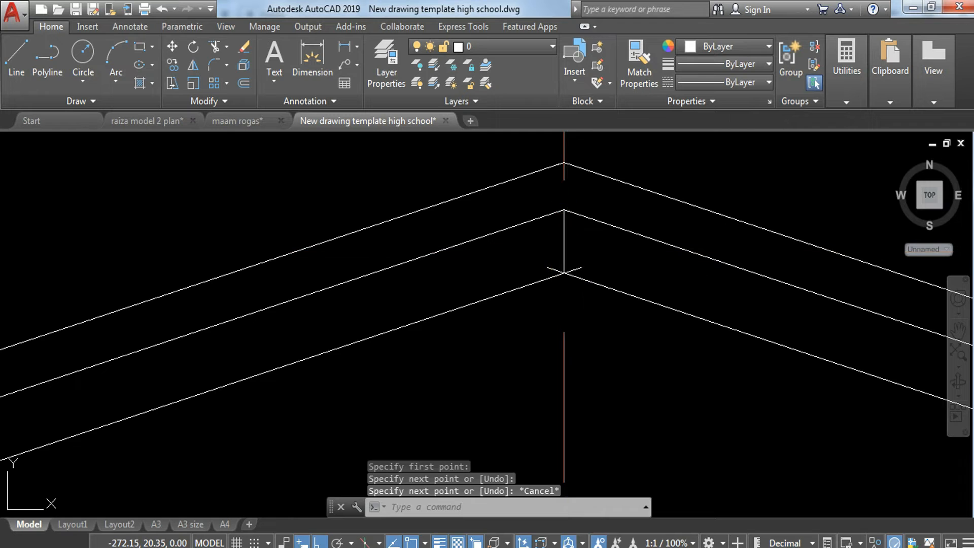
Trim the overshooting ends of the two lowest sloping lines where they cross below the ridge.
type("tr")
key("Return")
key("Return")
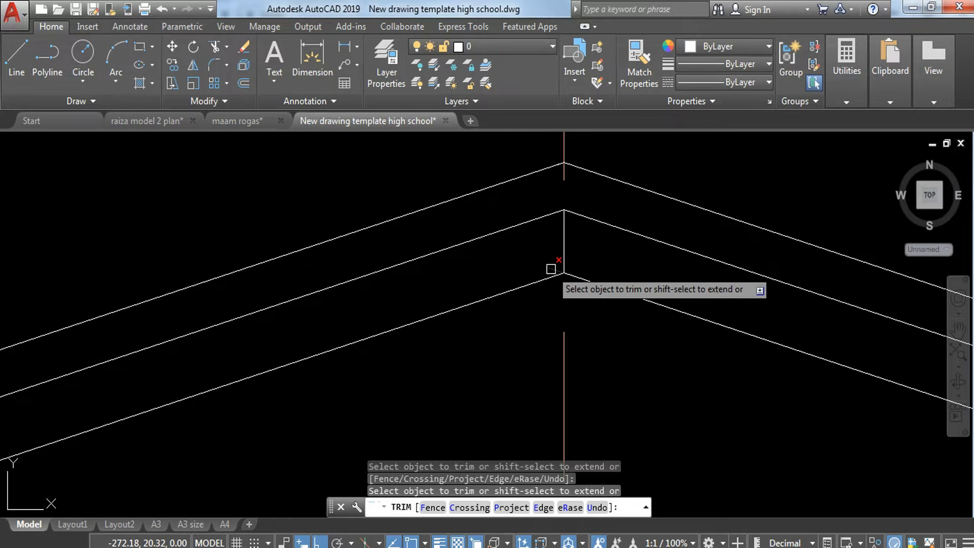
scroll(528, 255, "down", 4)
key("Escape")
Extend the lowest sloping line to the vertical line at the left eave.
middle_click_drag(287, 324, 698, 267)
scroll(698, 269, "down", 2)
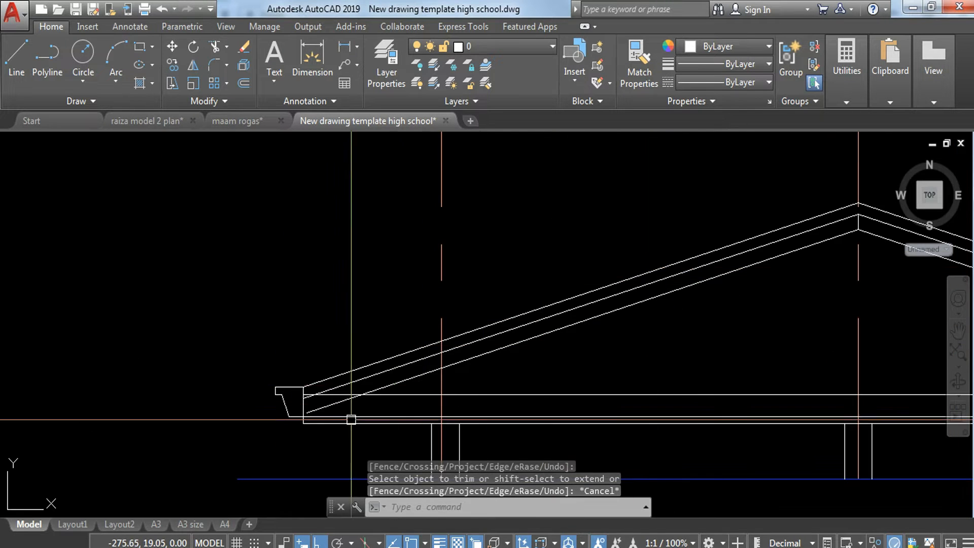
scroll(396, 404, "up", 6)
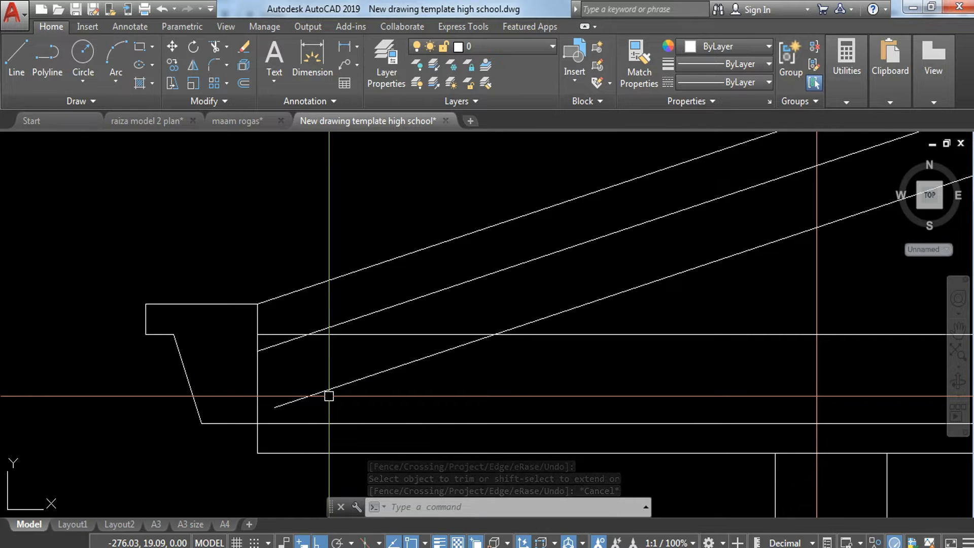
key("Escape")
key("Escape")
key("Escape")
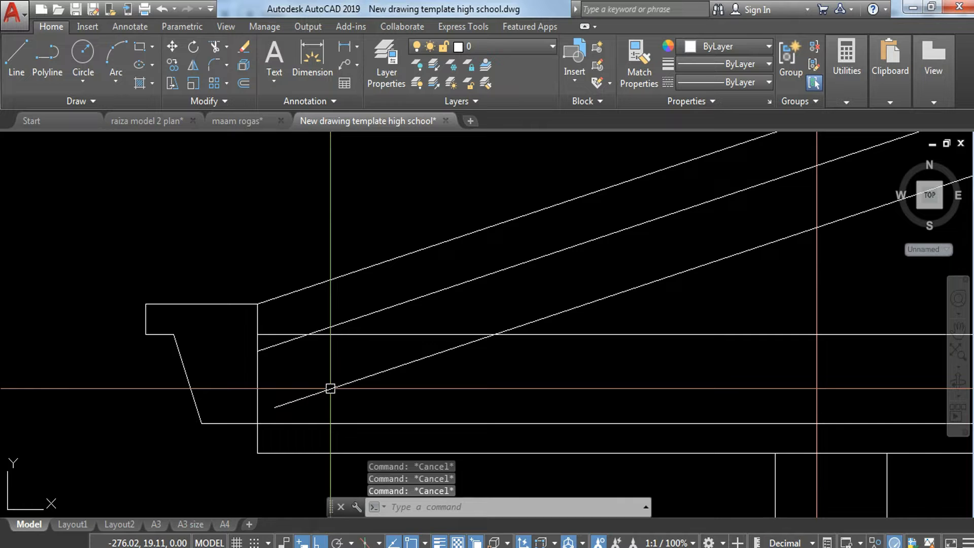
key("Return")
key("Return")
left_click(333, 388)
key("Escape")
scroll(327, 387, "down", 4)
scroll(333, 369, "up", 2)
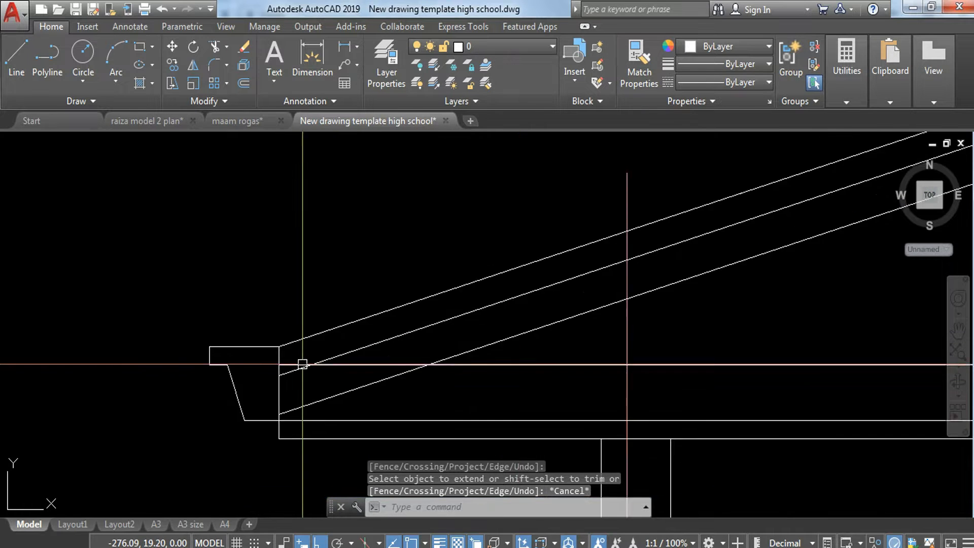
Extend the lowest sloping line to the vertical line at the right eave.
scroll(303, 364, "up", 2)
scroll(318, 352, "down", 4)
middle_click_drag(679, 419, 2, 290)
scroll(386, 291, "down", 6)
middle_click_drag(614, 277, 535, 301)
scroll(535, 305, "up", 6)
type("ex")
key("Return")
key("Return")
left_click(533, 281)
left_click(490, 300)
key("Escape")
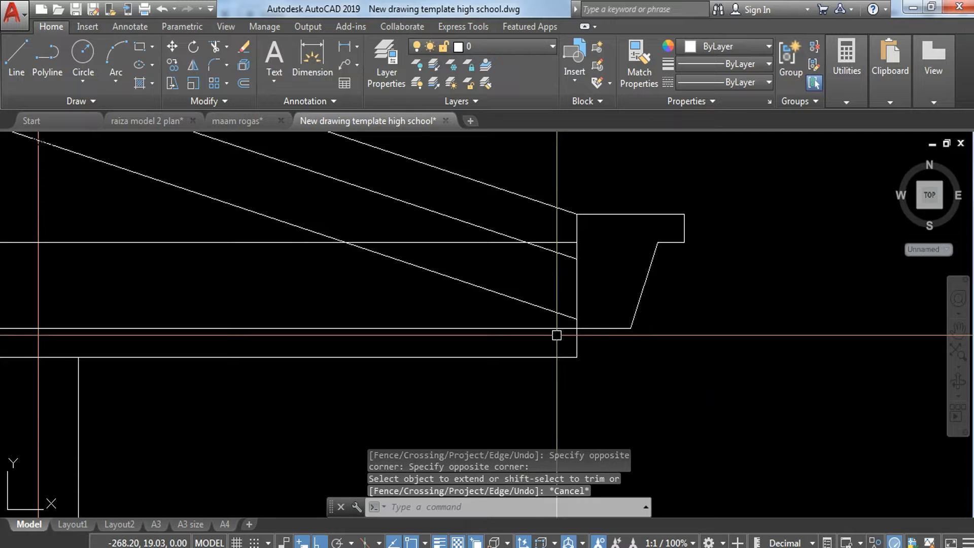
scroll(556, 336, "down", 6)
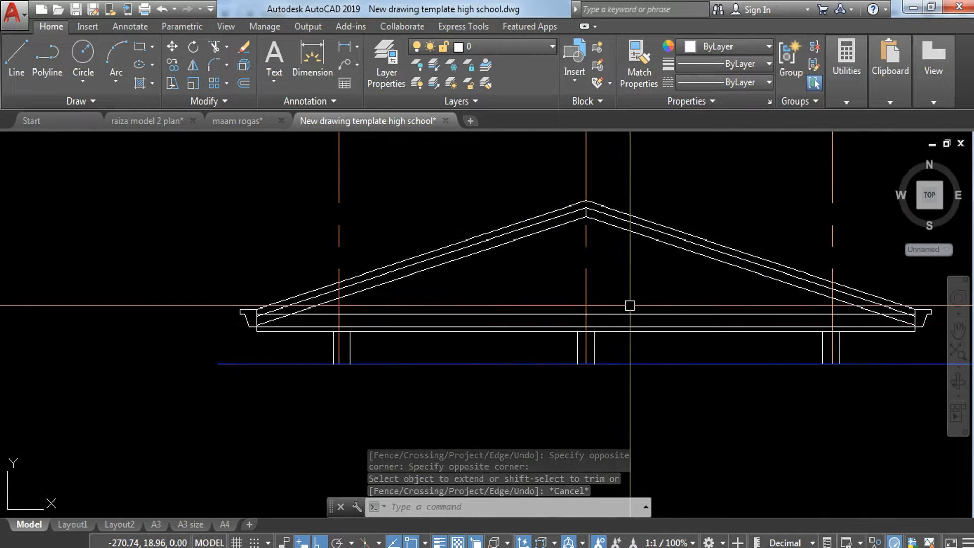
scroll(629, 306, "up", 2)
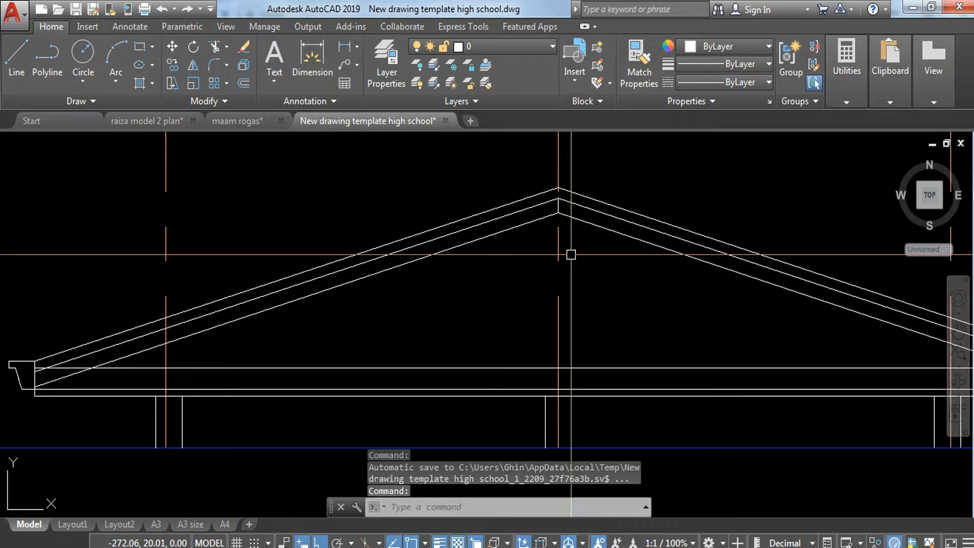
type("ML")
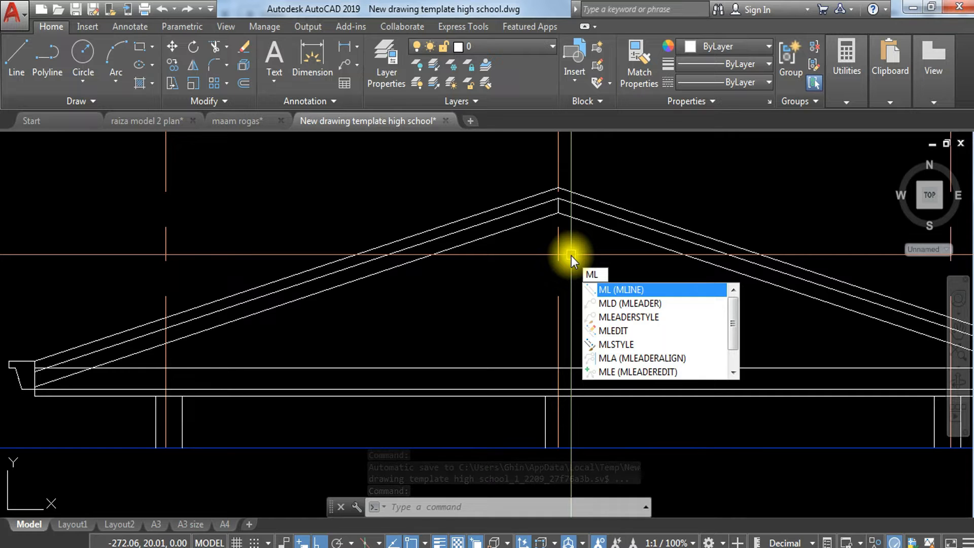
key("Return")
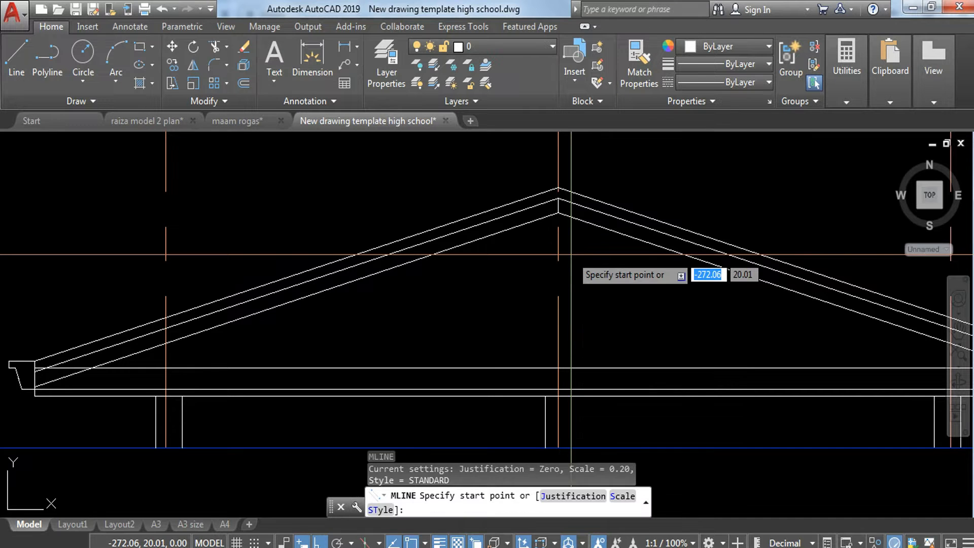
type(".1")
key("Return")
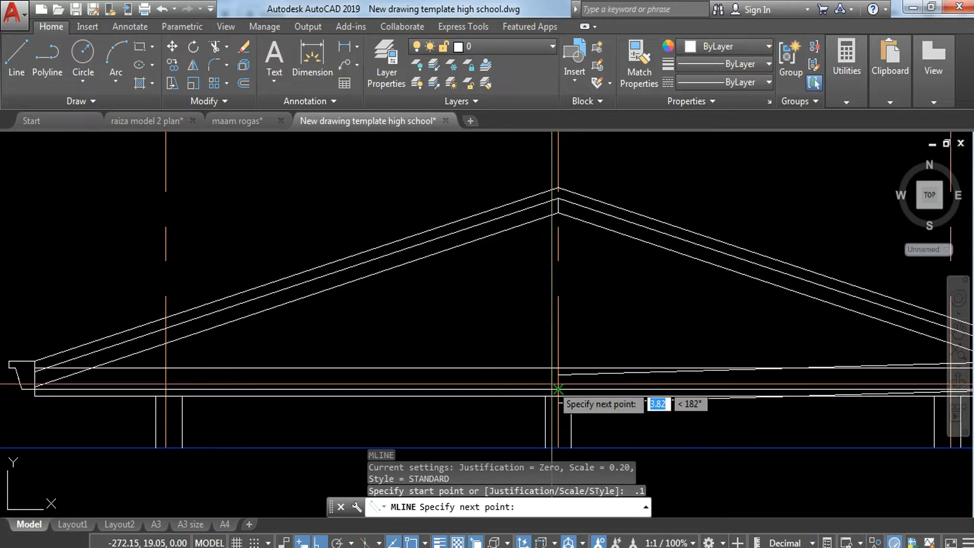
key("Escape")
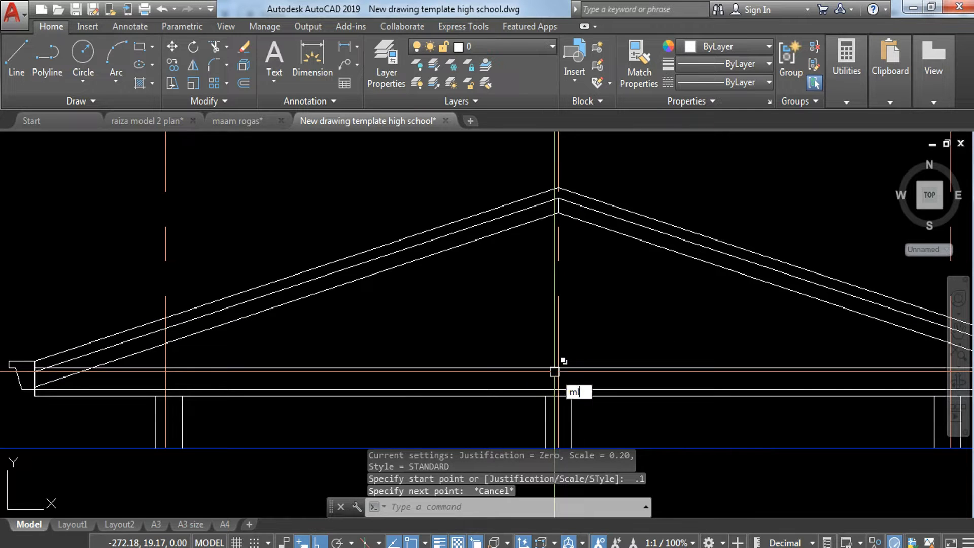
key("Return")
left_click(558, 368)
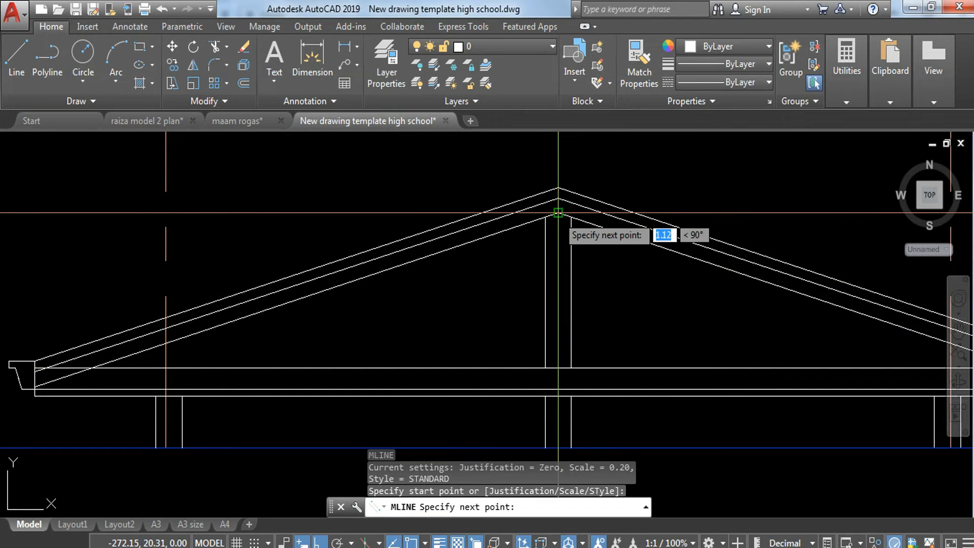
key("Escape")
key("Return")
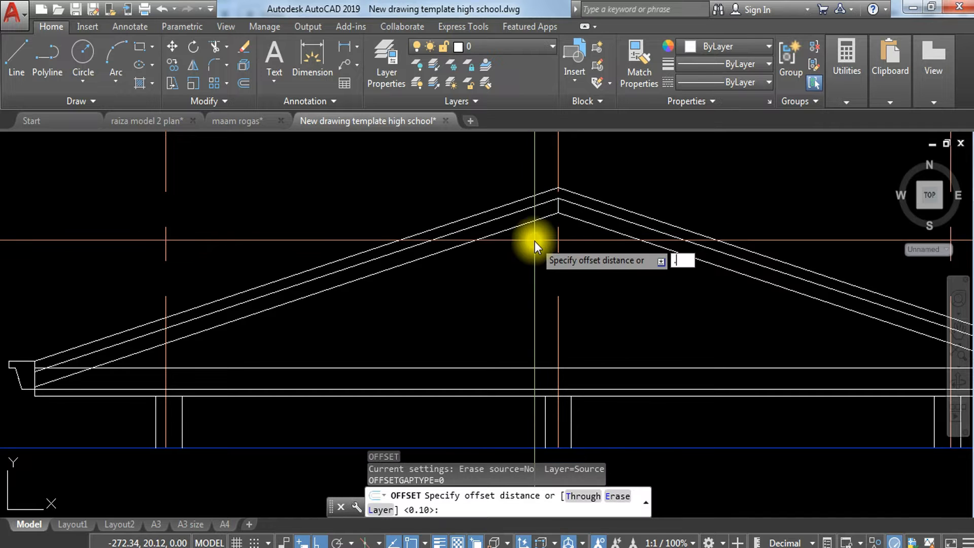
key("Escape")
Draw a vertical multiline at scale 0.1 along the centre grid line, from the bottom chord's upper line to the underside of the ridge.
type("ml")
key("Return")
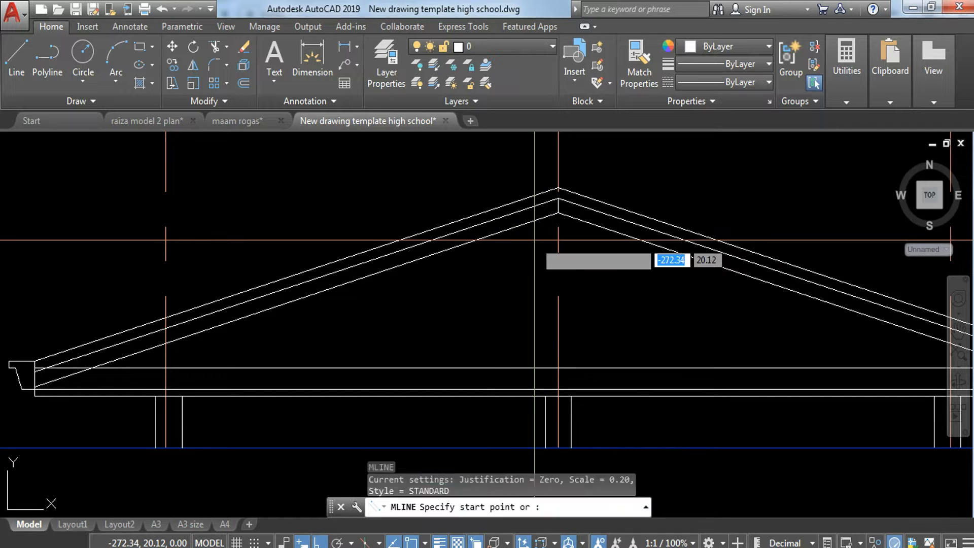
type("s")
key("Return")
type(".05")
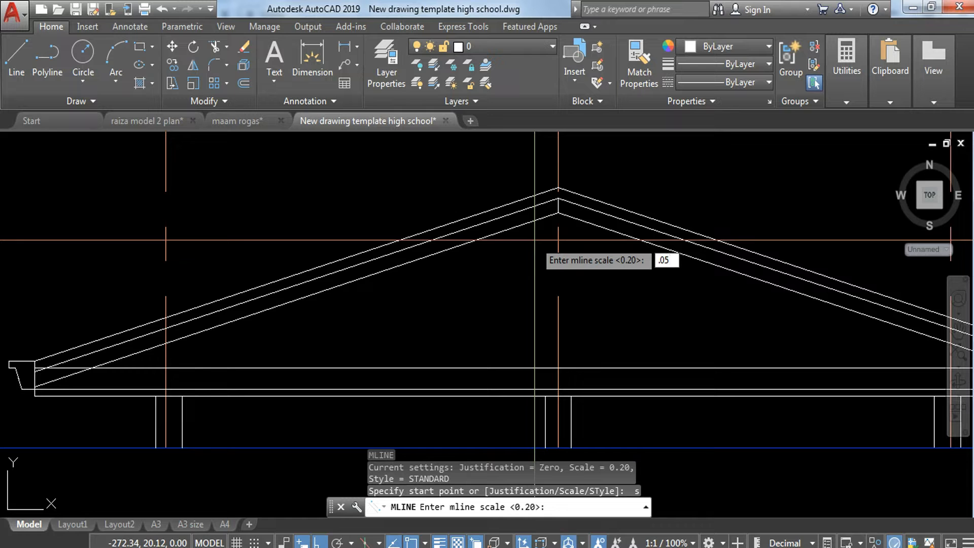
key("Return")
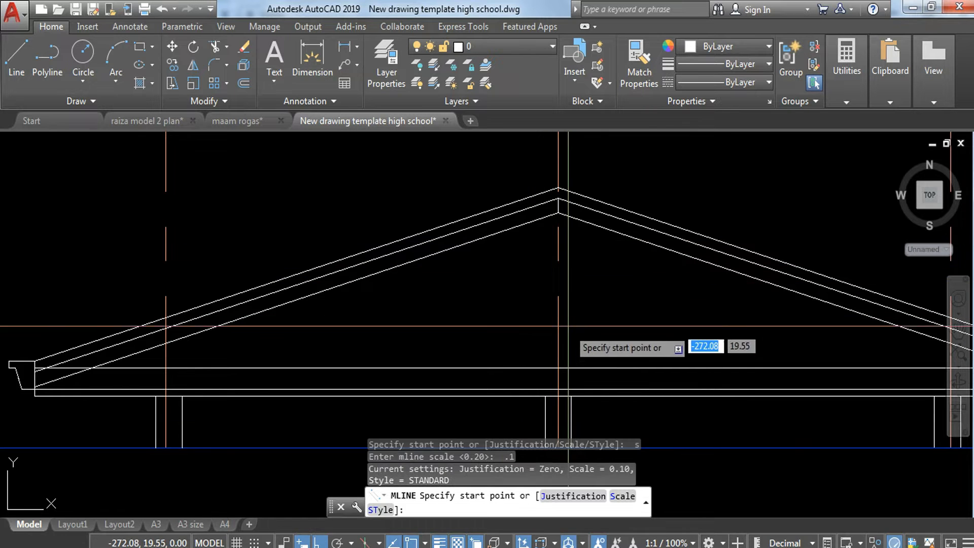
left_click(558, 368)
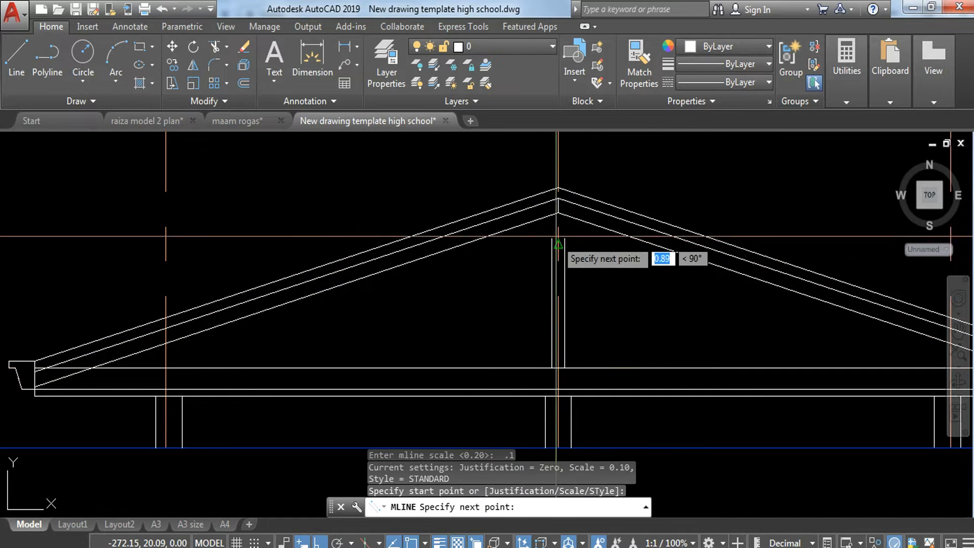
left_click(558, 213)
key("Escape")
scroll(569, 245, "up", 4)
scroll(570, 248, "down", 5)
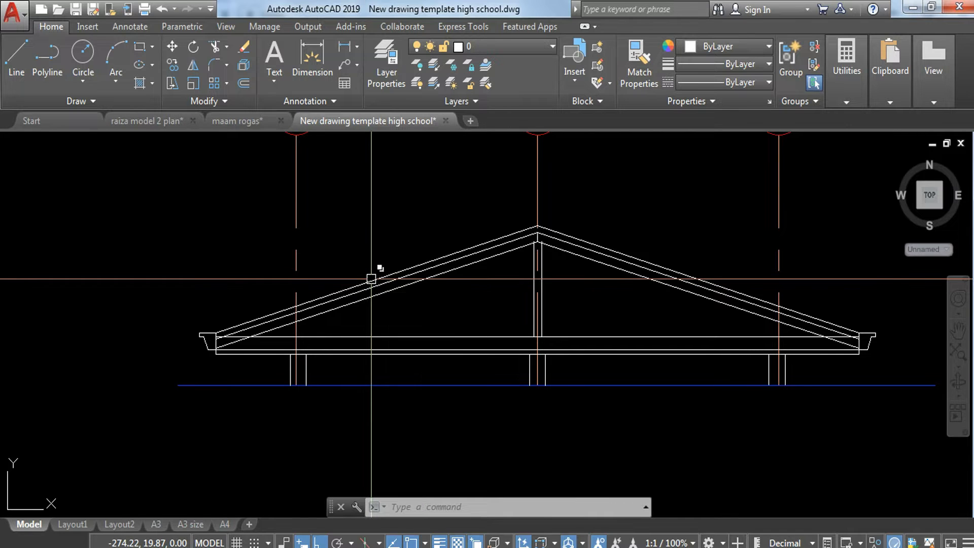
Offset the centre grid line by 1 to both sides.
key("Return")
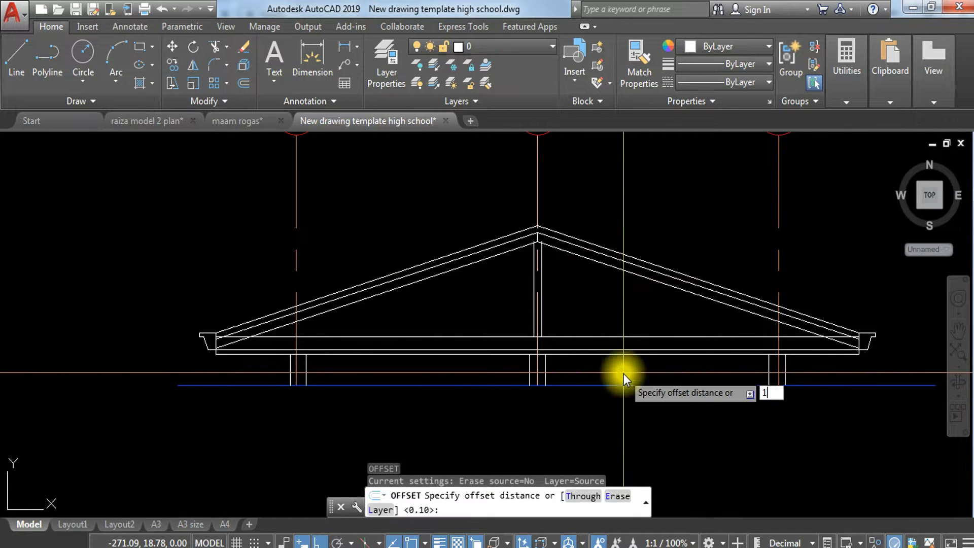
type("1")
key("Return")
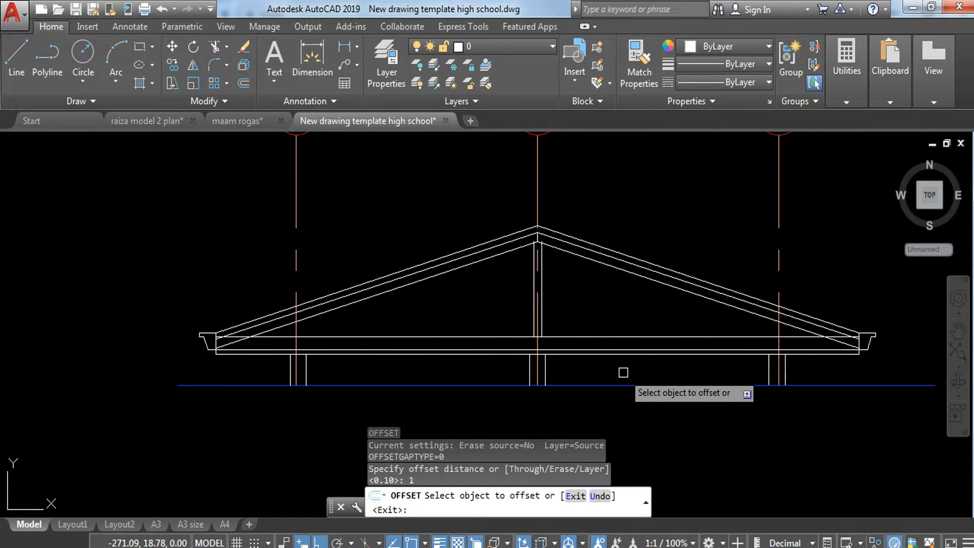
left_click(537, 189)
left_click(474, 191)
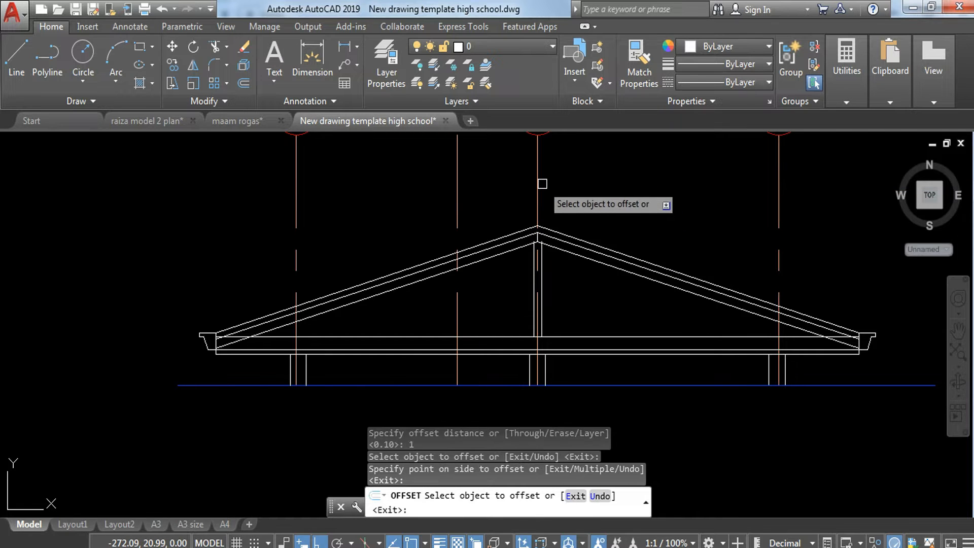
left_click(538, 186)
left_click(654, 191)
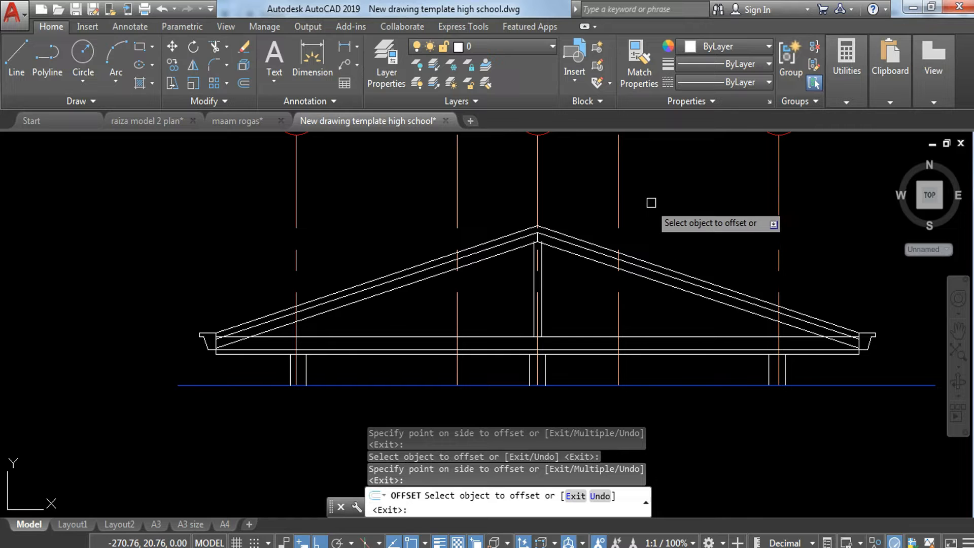
Offset the two new grid lines outward by another 1, one toward each eave.
left_click(458, 207)
left_click(335, 207)
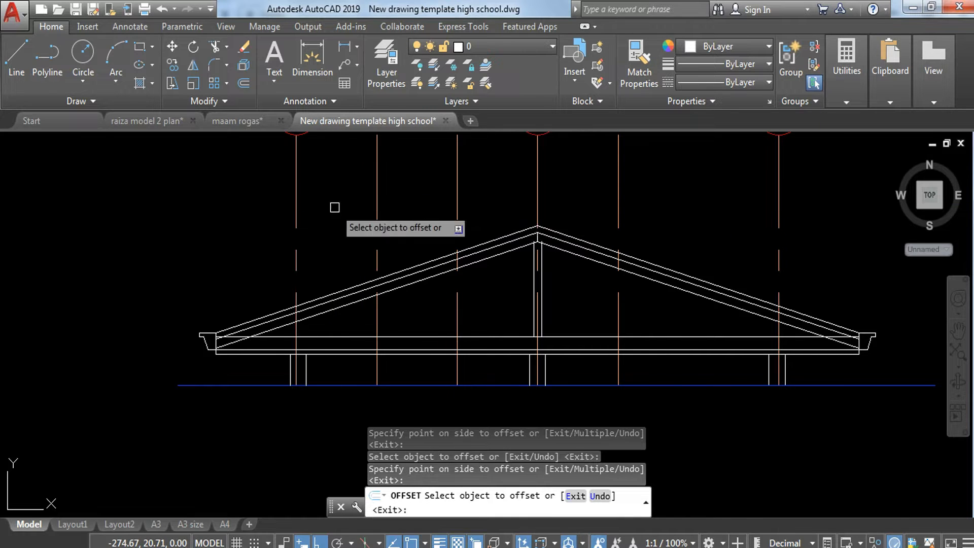
left_click(619, 199)
left_click(727, 188)
key("Escape")
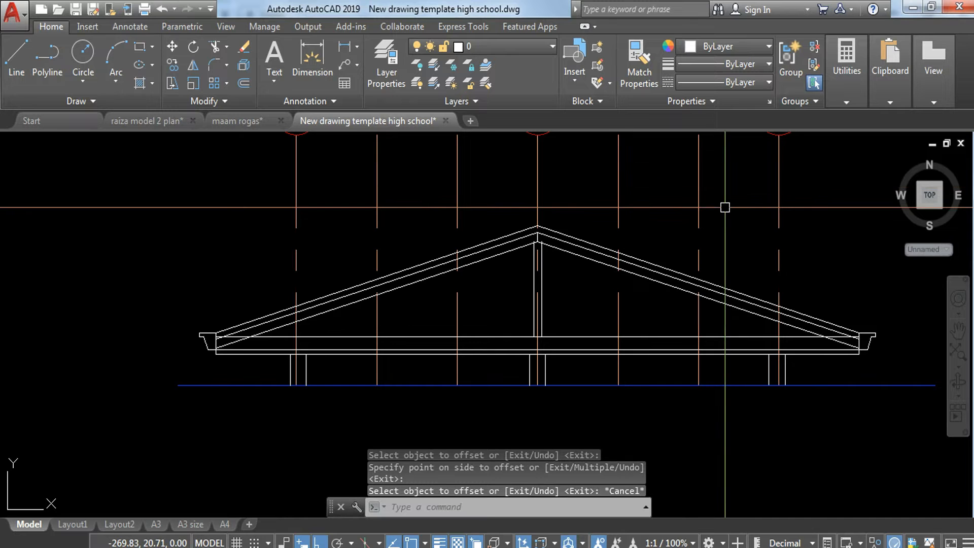
key("Escape")
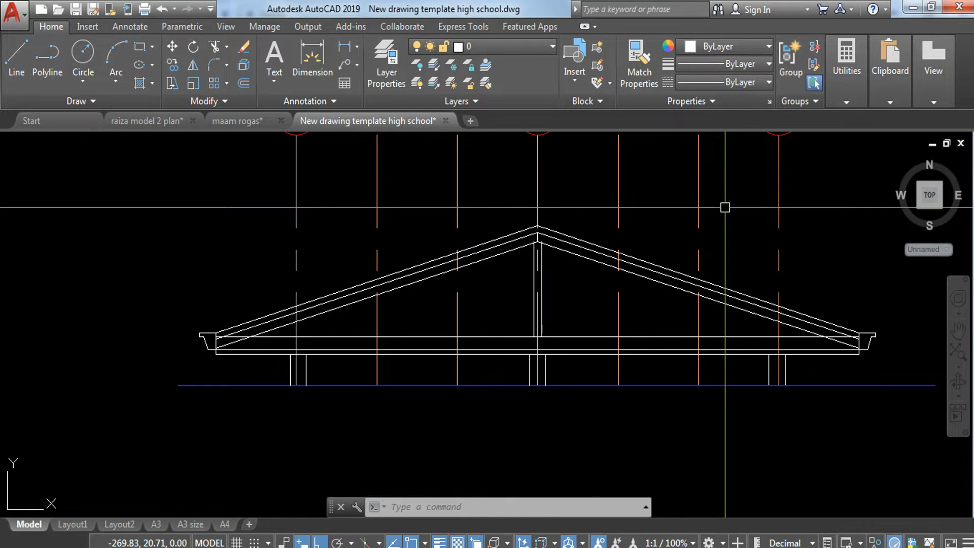
Draw a vertical multiline post on the first grid line left of the ridge, from the bottom chord up to the lowest sloping line.
key("Return")
key("Escape")
type("ml")
key("Return")
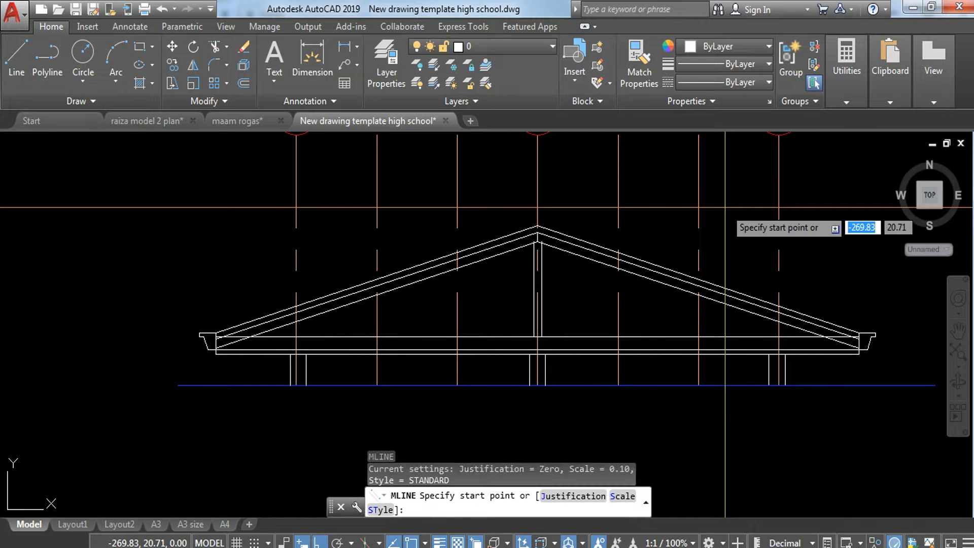
left_click(458, 337)
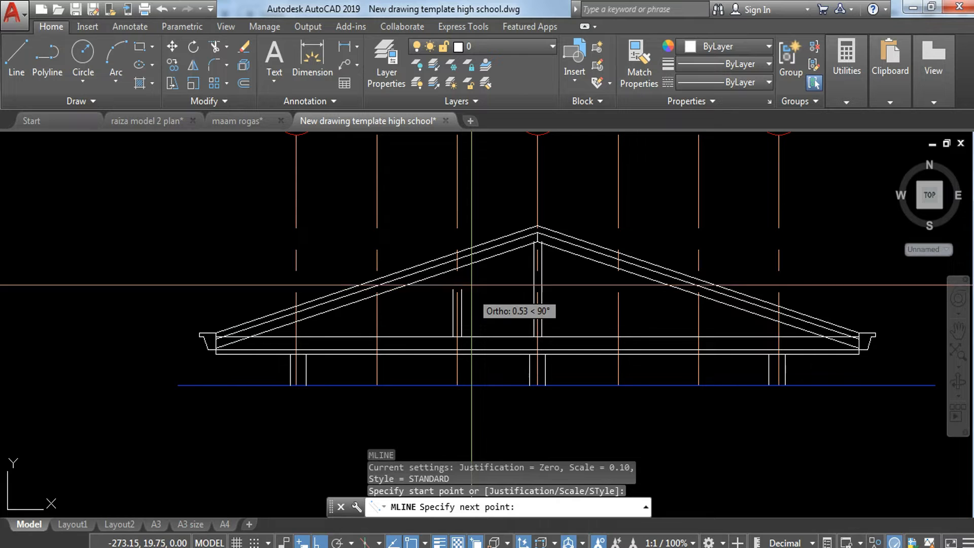
scroll(457, 272, "up", 5)
left_click(427, 264)
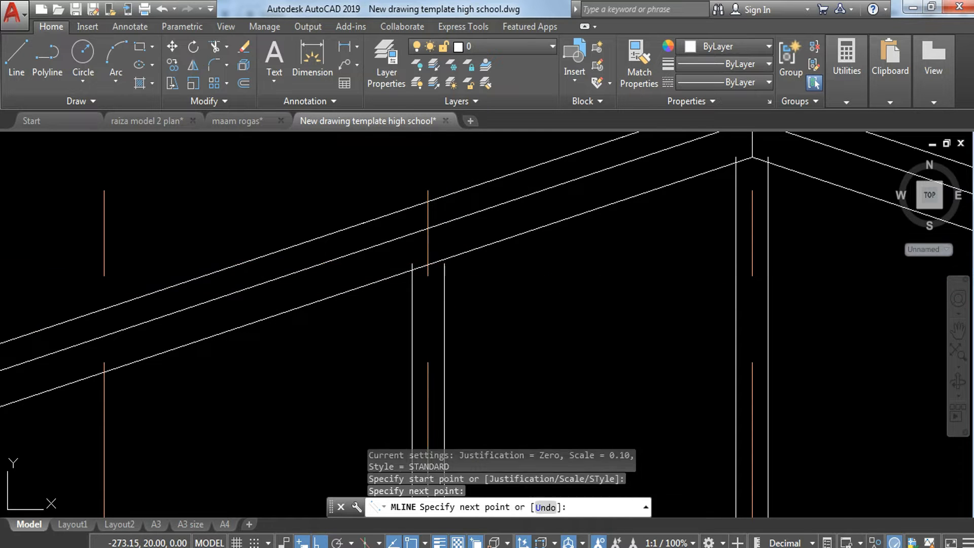
key("Escape")
Draw a vertical multiline post on the second grid line left of the ridge, from the bottom chord up to the lowest sloping line.
scroll(457, 319, "down", 6)
scroll(371, 368, "up", 4)
key("Return")
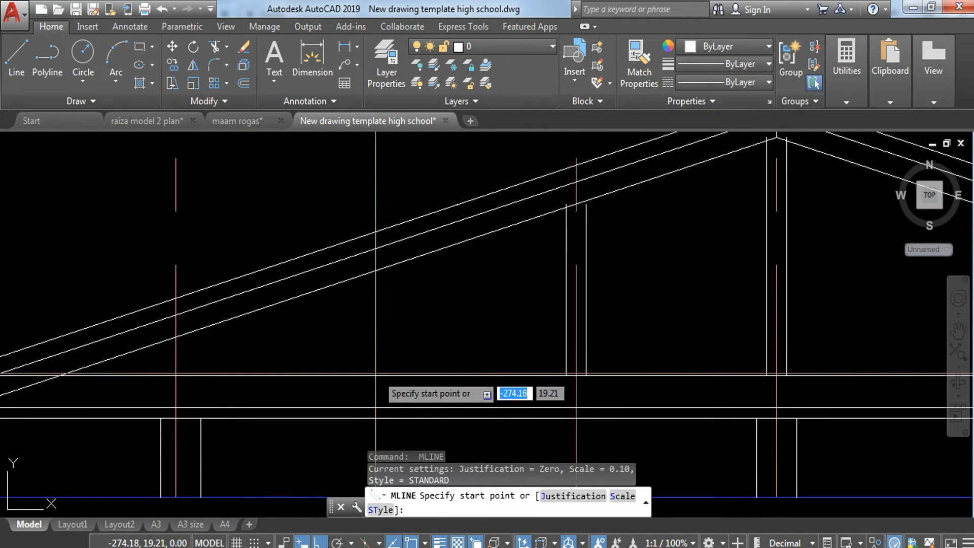
left_click(376, 375)
scroll(376, 365, "up", 2)
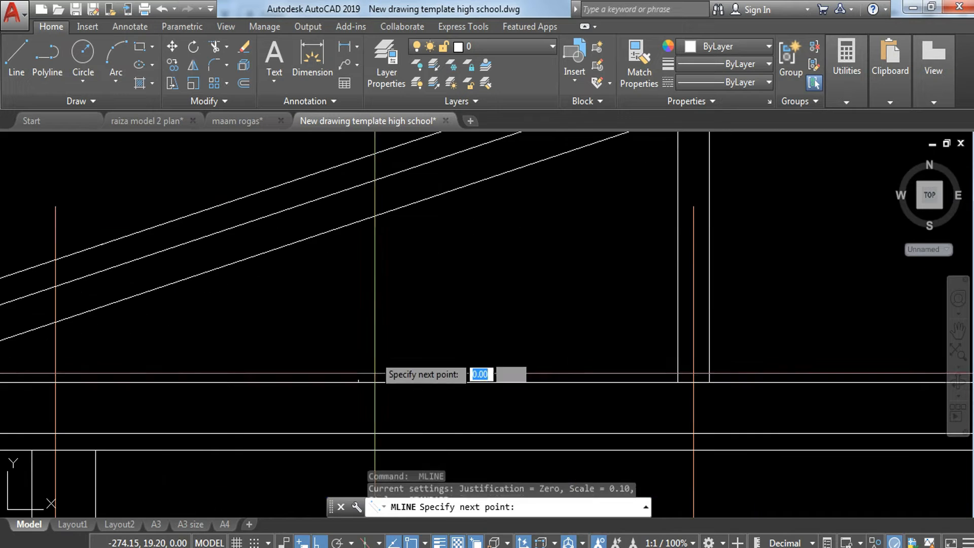
left_click(374, 216)
key("Escape")
Draw a vertical multiline post on the first grid line right of the ridge, from the bottom chord up to the lowest sloping line.
scroll(454, 259, "down", 5)
scroll(492, 298, "up", 5)
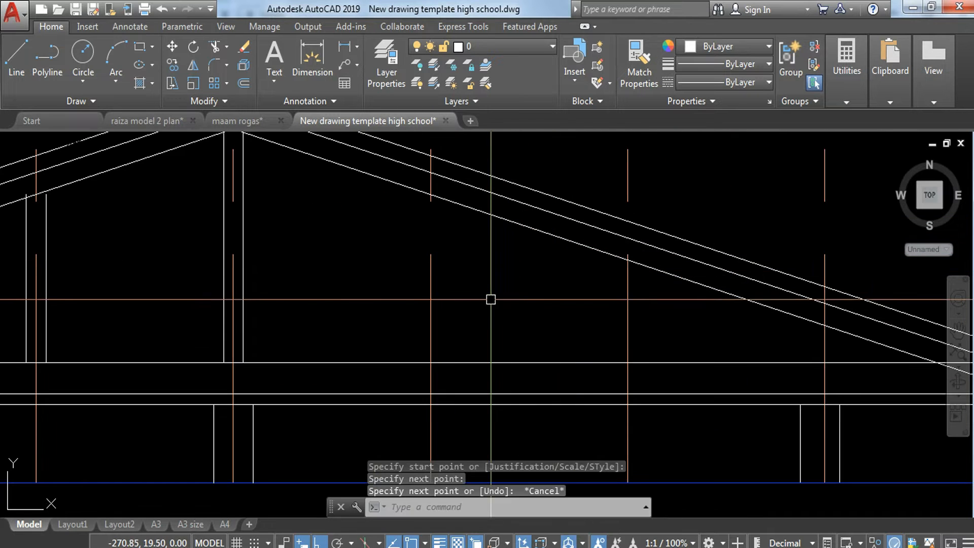
key("Return")
left_click(430, 362)
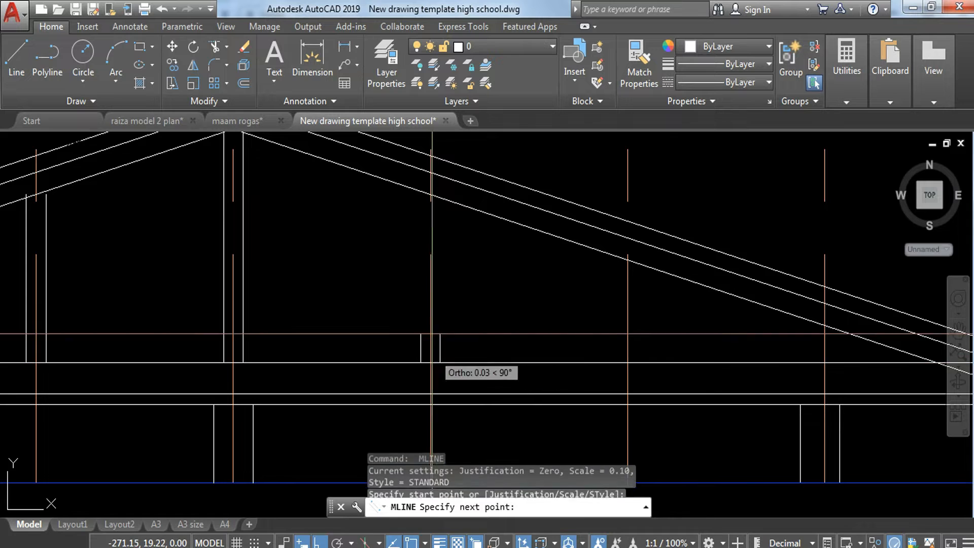
left_click(430, 194)
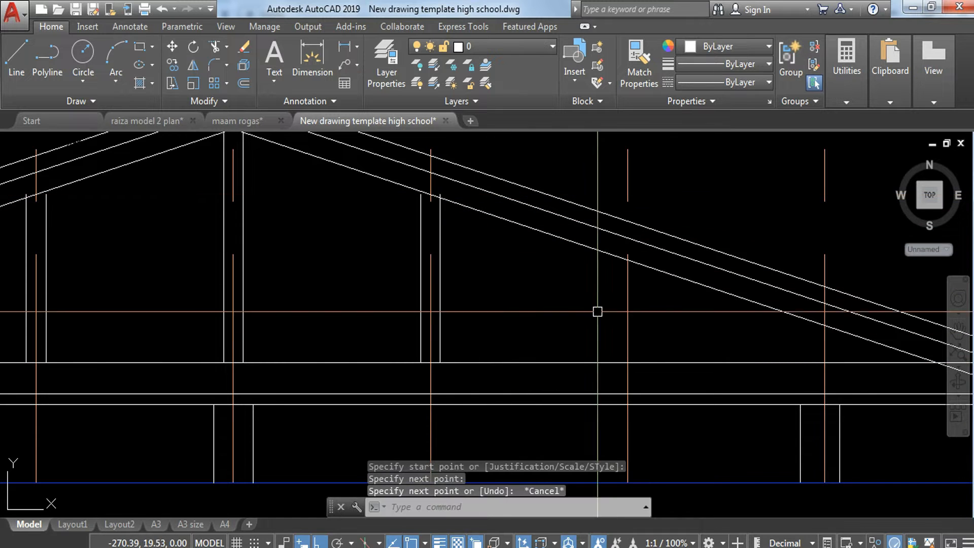
Draw a vertical multiline post on the second grid line right of the ridge, from the bottom chord up to the lowest sloping line.
key("Return")
key("Return")
left_click(627, 363)
left_click(627, 260)
key("Escape")
Draw a short vertical multiline post on the right column's grid line, from the bottom chord up to the lowest sloping line.
key("Return")
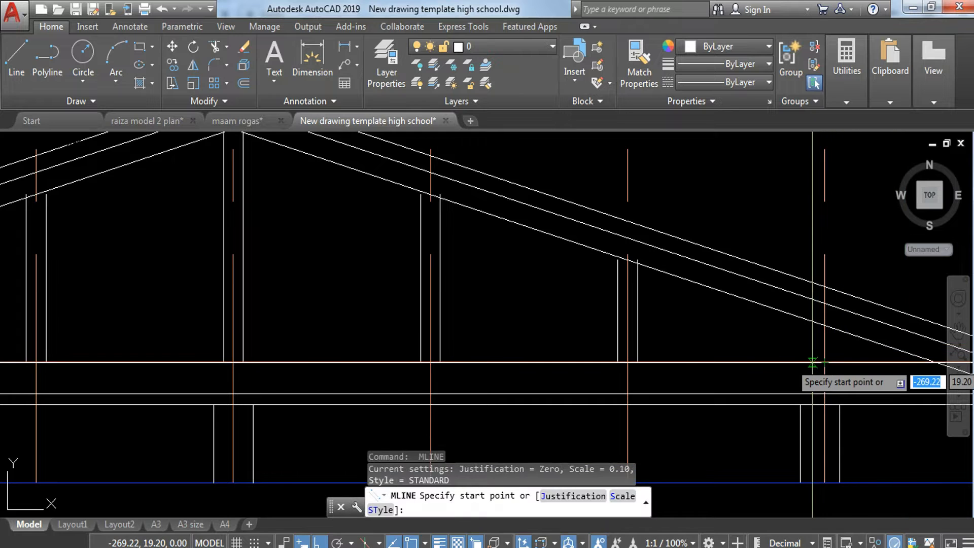
left_click(825, 362)
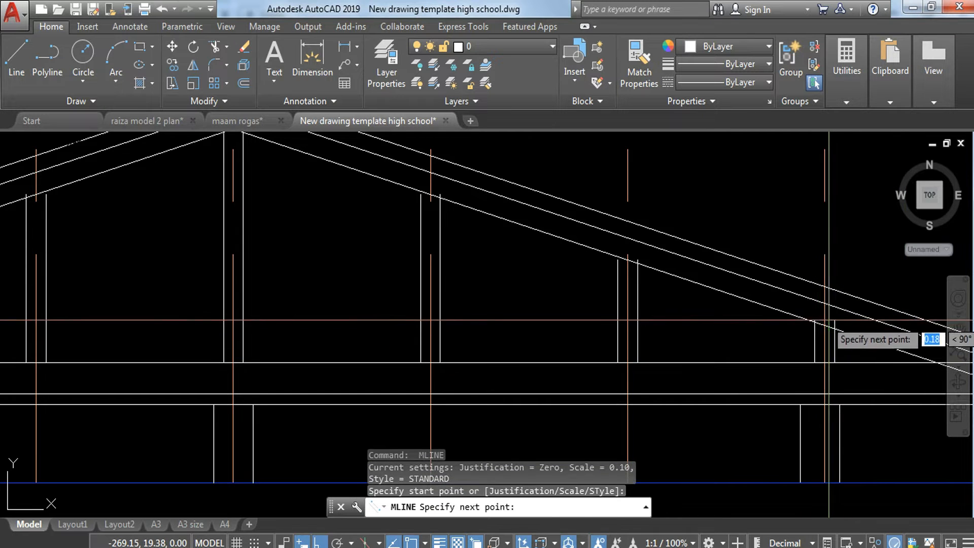
left_click(825, 325)
key("Escape")
scroll(591, 359, "down", 4)
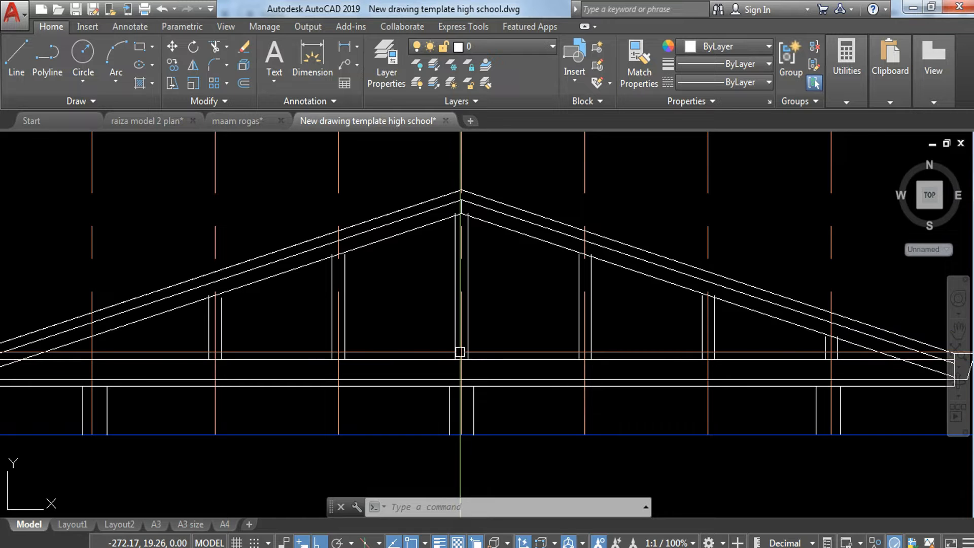
Draw a diagonal multiline web from the base of the ridge post to the top of the first post left of it.
middle_click_drag(470, 316, 481, 369)
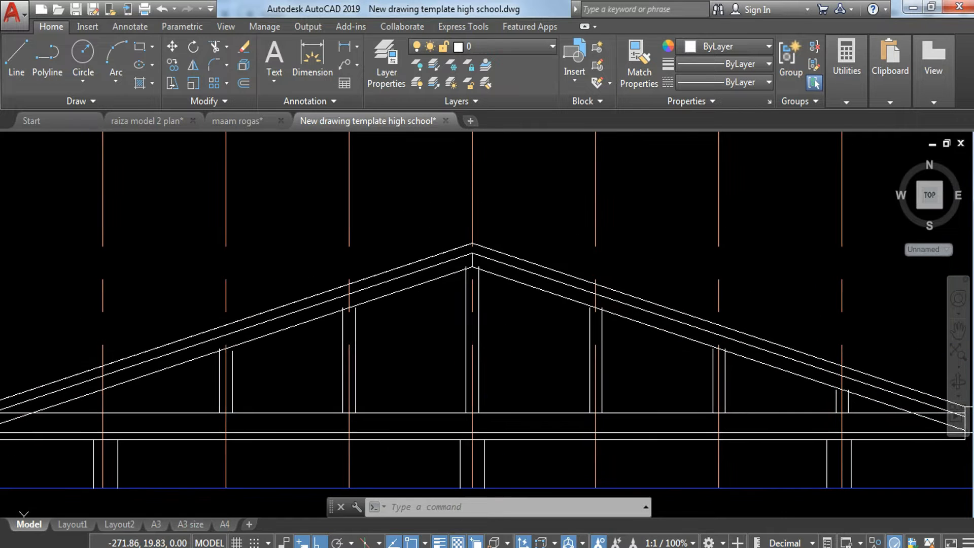
scroll(361, 302, "up", 3)
scroll(363, 315, "down", 3)
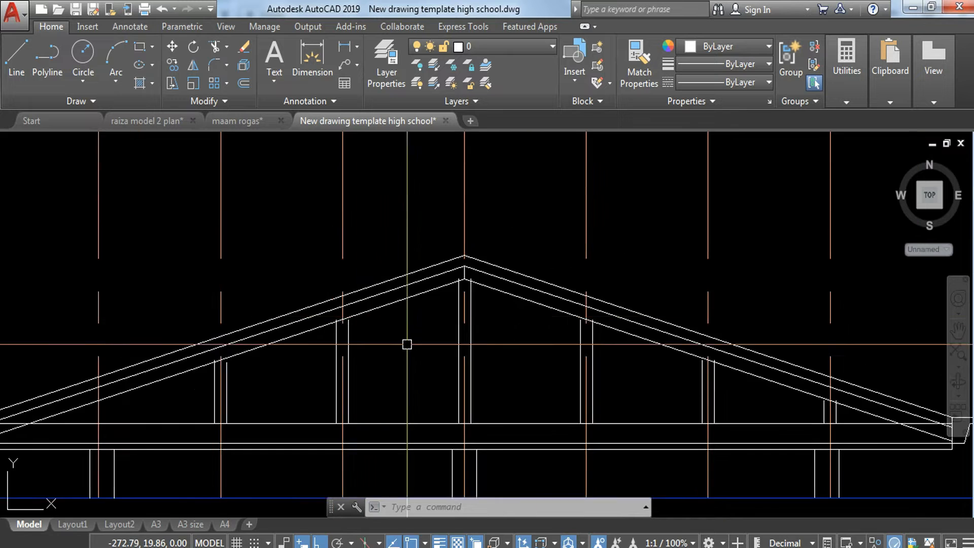
key("Return")
scroll(378, 373, "up", 3)
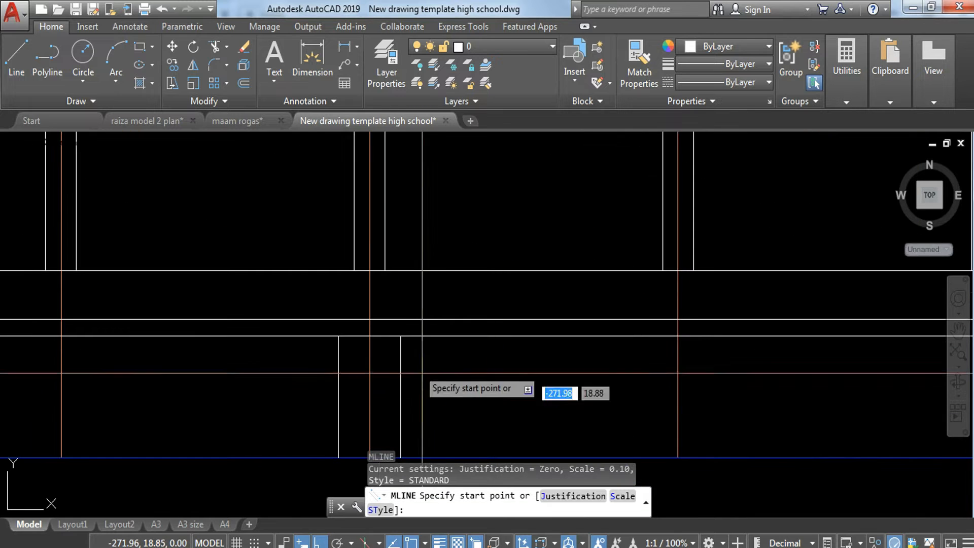
left_click(369, 272)
middle_click_drag(305, 275, 506, 512)
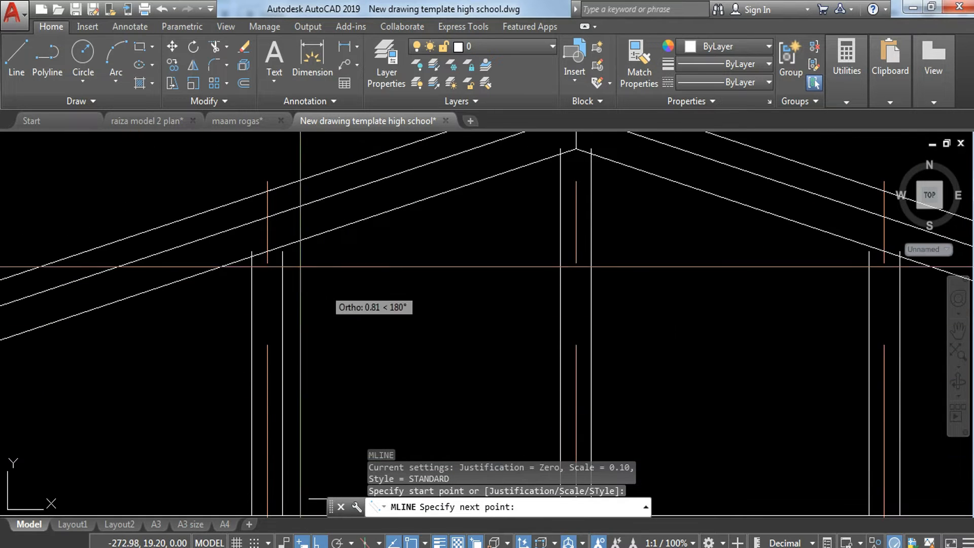
left_click(268, 250)
key("Escape")
Draw a diagonal multiline web from the base of the ridge post to the top of the first post right of it.
scroll(505, 292, "down", 2)
middle_click_drag(505, 293, 355, 240)
key("Return")
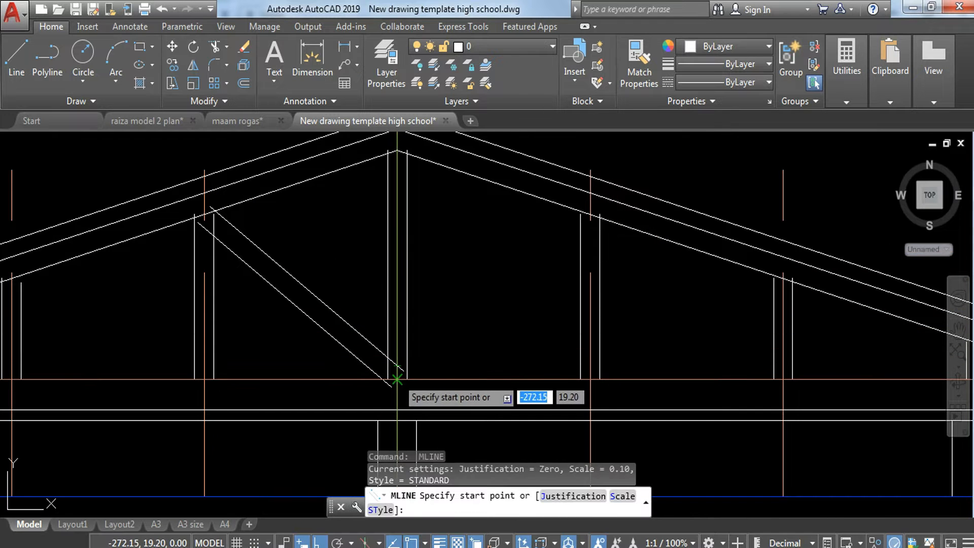
left_click(397, 379)
left_click(590, 217)
key("Escape")
Draw a diagonal multiline web from the base of the first post left of the ridge to the top of the second left post.
middle_click_drag(160, 412, 534, 359)
key("Return")
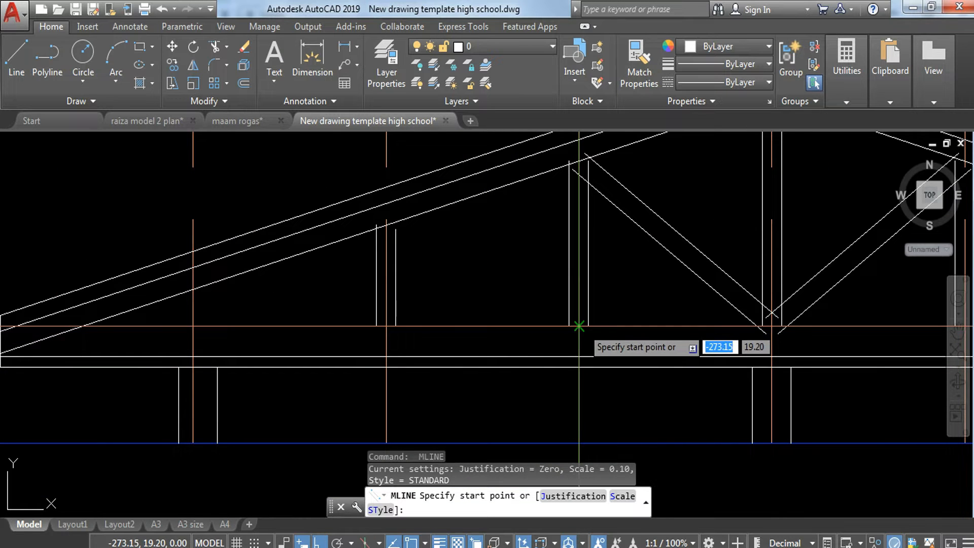
left_click(579, 326)
left_click(387, 225)
key("Escape")
Draw a diagonal multiline web from the base of the first post right of the ridge to the top of the second right post.
middle_click_drag(674, 297, 146, 305)
key("Return")
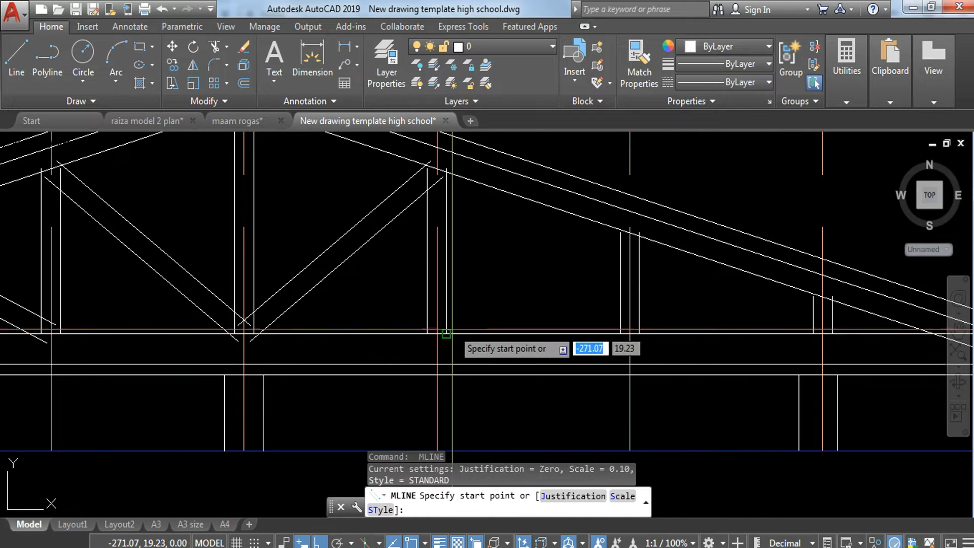
left_click(437, 333)
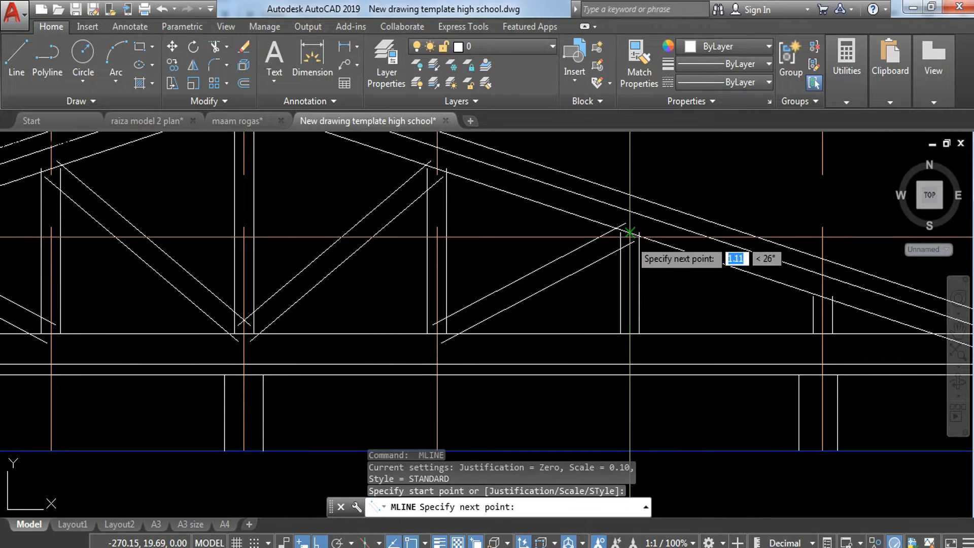
left_click(629, 232)
key("Escape")
scroll(575, 280, "down", 4)
middle_click_drag(576, 283, 582, 291)
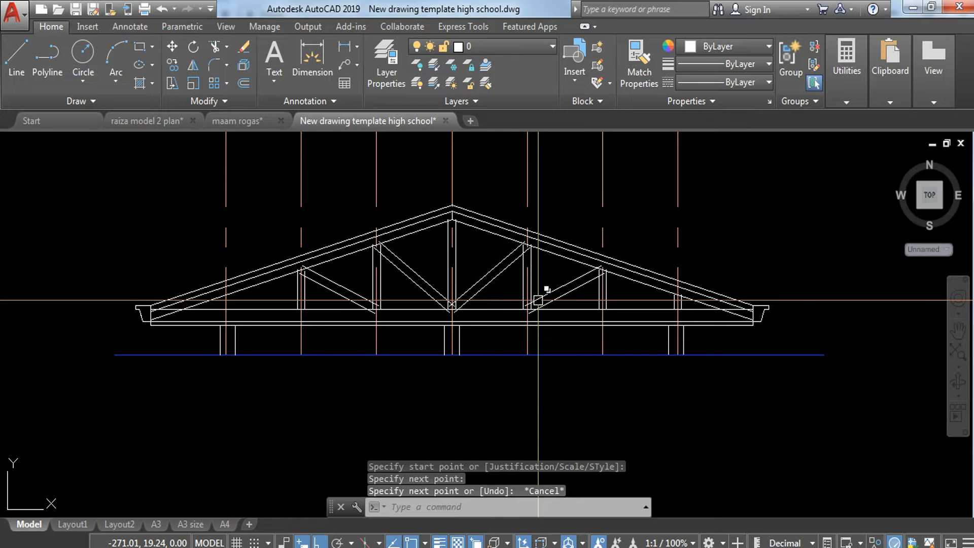
Erase the short multiline post on the right column's grid line.
scroll(308, 295, "up", 2)
middle_click_drag(755, 314, 614, 303)
scroll(617, 298, "down", 2)
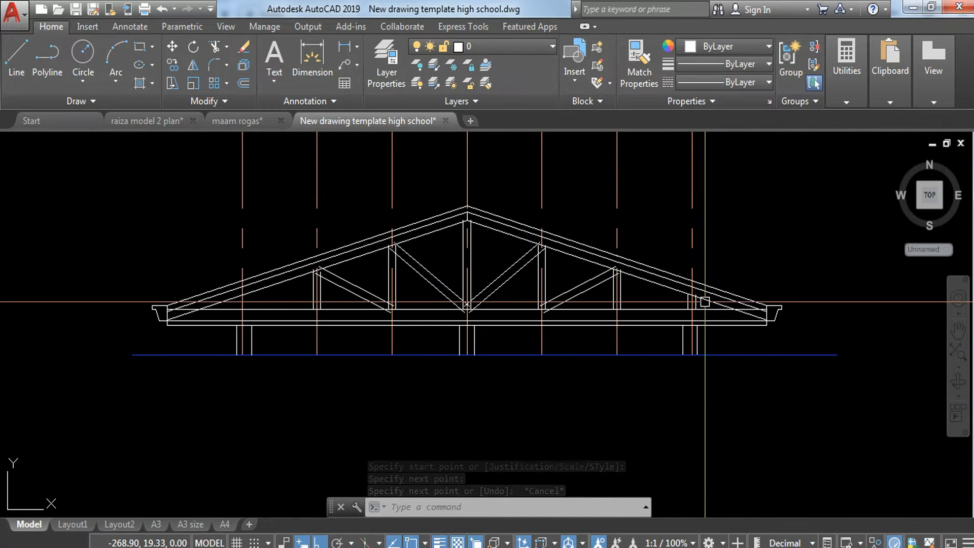
scroll(213, 306, "up", 3)
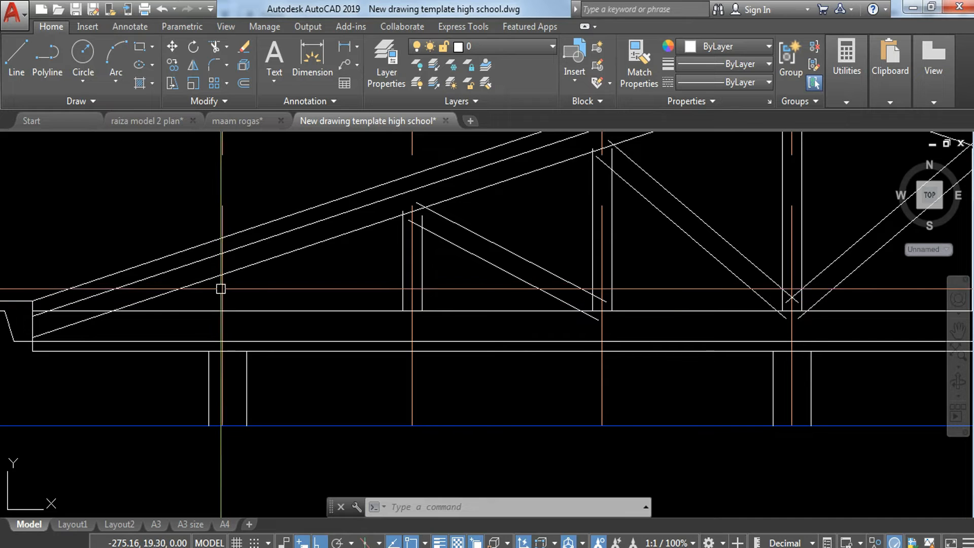
scroll(219, 275, "down", 3)
scroll(680, 282, "up", 3)
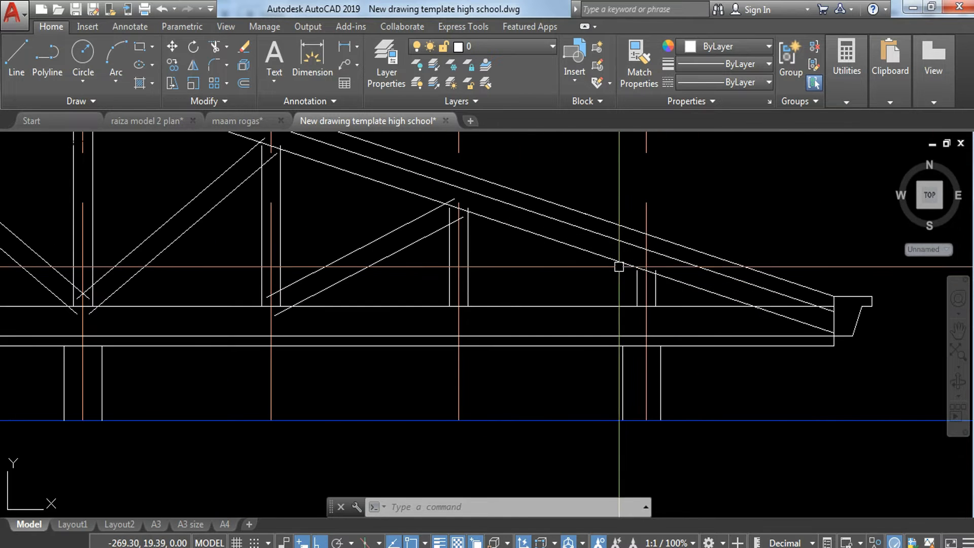
left_click(614, 247)
left_click(680, 315)
type("e")
key("Return")
Explode the truss's multiline posts and diagonal webs into separate lines.
scroll(680, 315, "down", 2)
mouse_move(497, 329)
middle_mouse_down()
mouse_move(436, 321)
mouse_move(637, 340)
middle_mouse_up()
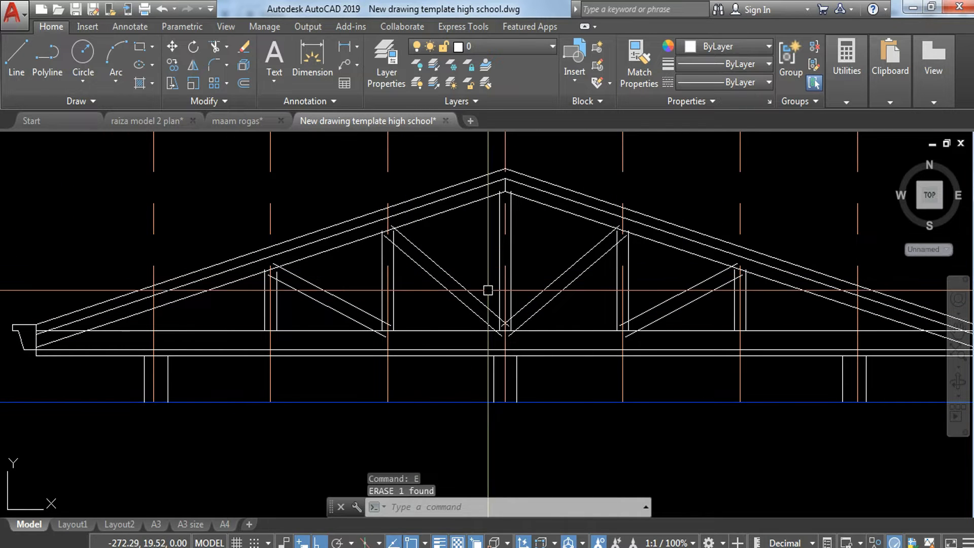
middle_click_drag(409, 268, 397, 332)
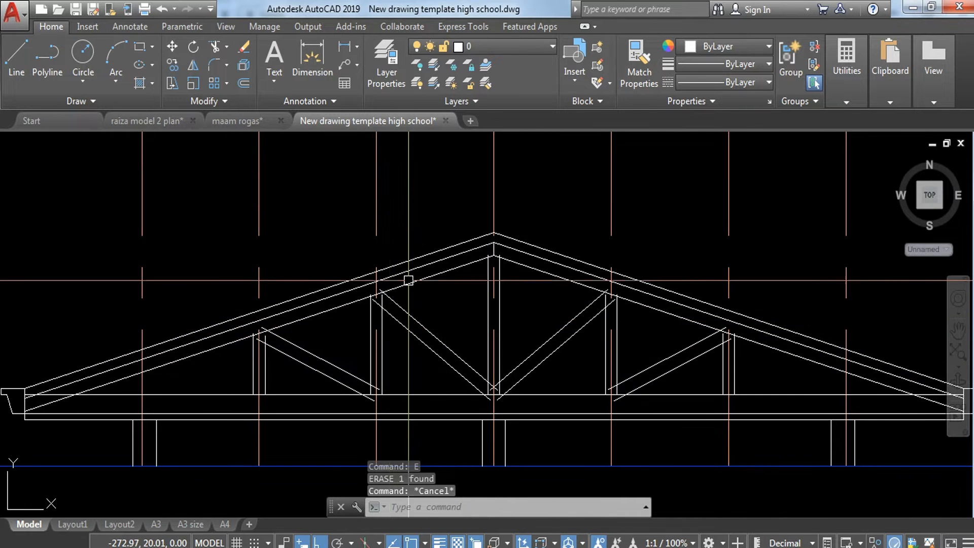
scroll(538, 249, "up", 4)
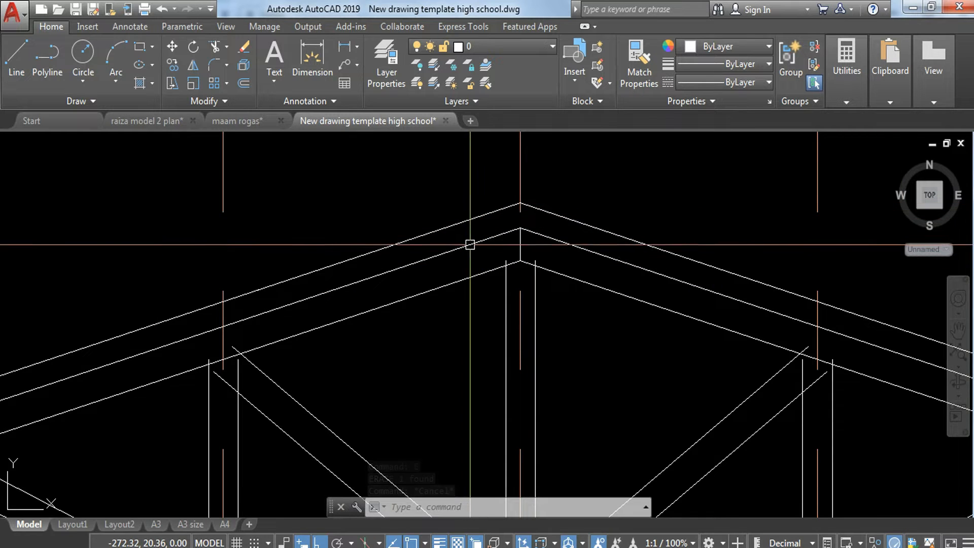
mouse_move(470, 245)
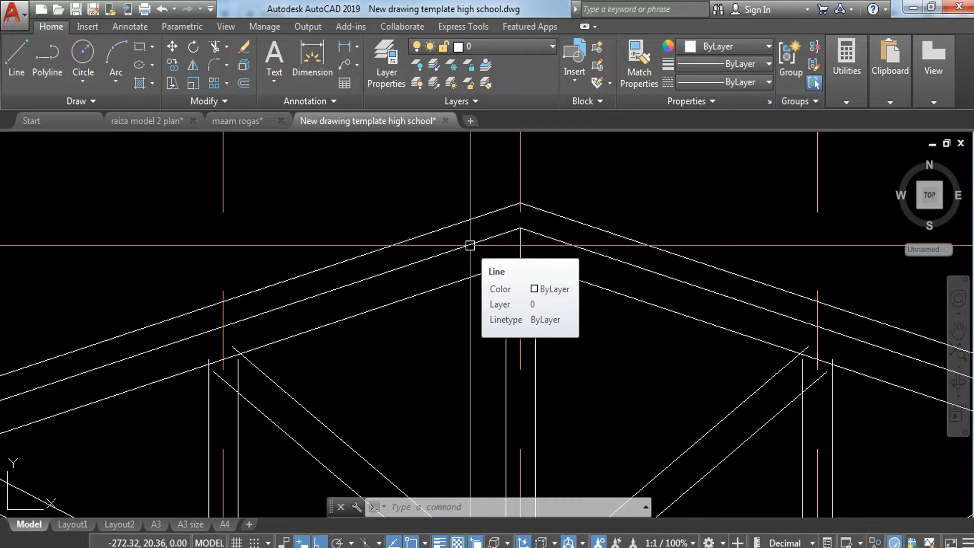
scroll(470, 245, "down", 5)
left_click(208, 182)
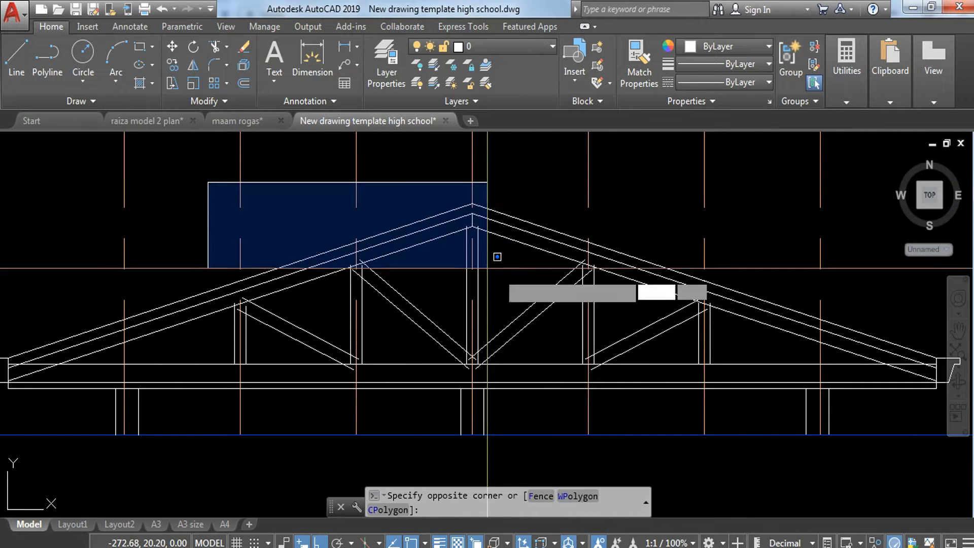
left_click(738, 389)
type("x")
key("Return")
Trim the diagonal web's overhanging ends at the top of the second post left of the ridge.
scroll(227, 302, "up", 5)
type("tr")
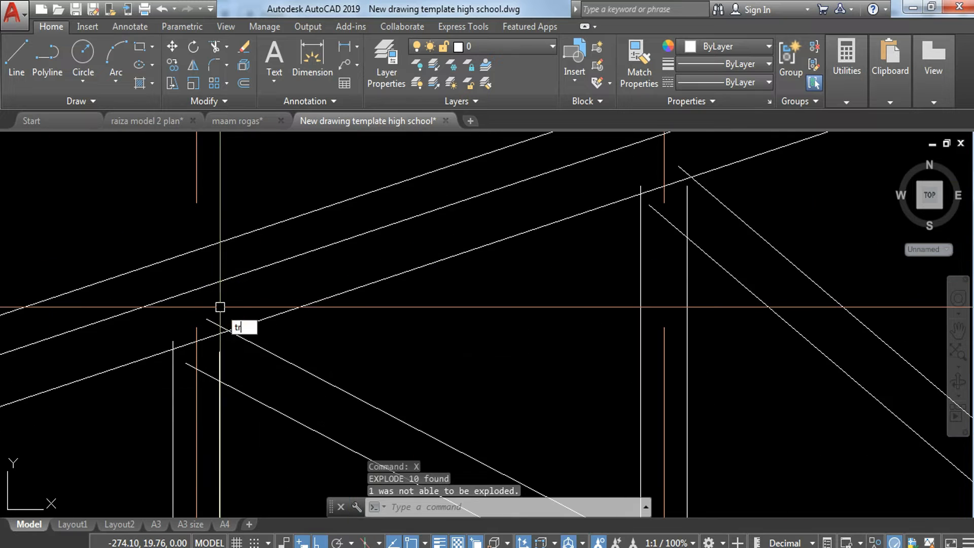
key("Return")
key("Return")
scroll(219, 307, "up", 3)
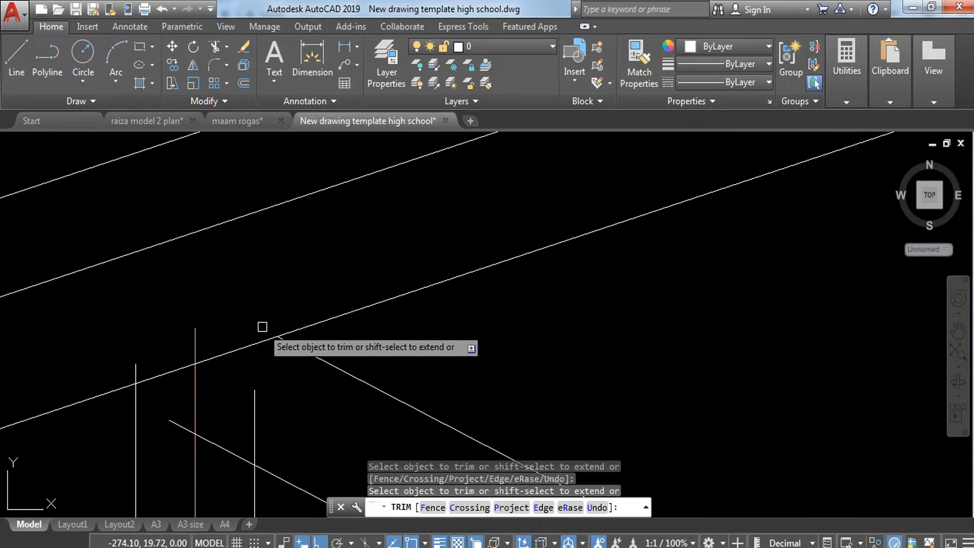
key("Escape")
middle_click_drag(233, 412, 253, 317)
type("tr")
key("Return")
key("Return")
left_click(252, 327)
left_click(250, 355)
key("Escape")
Extend the inner edge of the second post left of the ridge up to the lowest sloping line.
type("ex")
key("Return")
key("Return")
left_click(282, 296)
left_click(260, 281)
key("Escape")
Trim the outer edge of the second left post at the lowest sloping line and erase the leftover diagonal stub inside the post.
type("tr")
key("Return")
key("Return")
left_click(159, 248)
key("Escape")
left_click(180, 285)
left_click(257, 336)
type("e")
key("Return")
Trim the outer left diagonal's lower ends at the first left post and the bottom chord, removing the leftover piece.
scroll(236, 297, "down", 2)
middle_click_drag(282, 316, 131, 229)
mouse_move(135, 343)
middle_mouse_down()
mouse_move(131, 363)
mouse_move(92, 399)
middle_mouse_up()
middle_click_drag(422, 446, 380, 268)
scroll(411, 296, "up", 2)
type("tr")
key("Return")
key("Return")
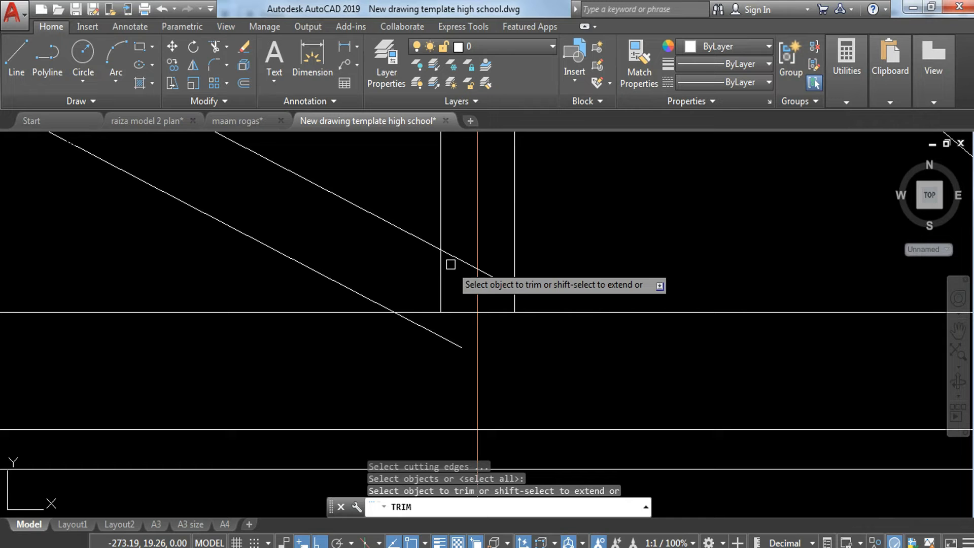
left_click(528, 298)
type("e")
key("Return")
type("tr")
key("Return")
key("Return")
left_click(456, 346)
Erase the diagonal stub at the top of the first post left of the ridge and extend the post's inner edge to the lowest sloping line.
scroll(423, 345, "down", 2)
middle_click_drag(567, 318, 509, 435)
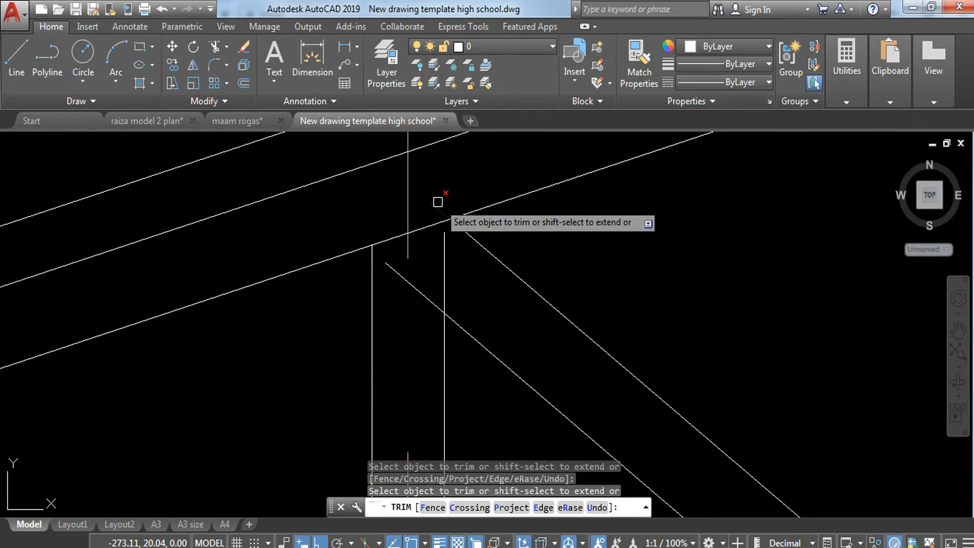
key("Escape")
left_click(315, 191)
left_click(486, 312)
type("e")
key("Return")
type("ex")
key("Return")
key("Return")
left_click(461, 256)
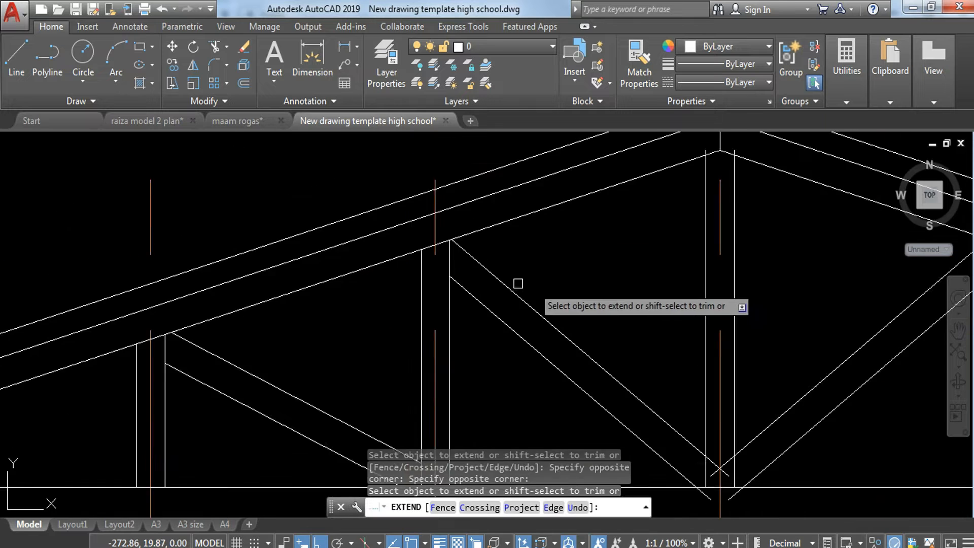
Trim the crossing lower ends of both inner diagonals at the base of the ridge post.
middle_click_drag(745, 430, 525, 226)
left_click(573, 291)
left_click(497, 330)
key("Escape")
key("Escape")
type("tr")
key("Return")
key("Return")
left_click(531, 248)
left_click(500, 343)
left_click(590, 244)
left_click(573, 320)
left_click(607, 389)
Clean up the outer right diagonal's lower ends at the base of the first post right of the ridge, trimming them to the post and bottom chord.
middle_click_drag(588, 359, 567, 366)
key("Escape")
left_click(565, 328)
type("e")
key("Return")
type("tr")
key("Return")
key("Return")
scroll(521, 342, "up", 5)
left_click(545, 320)
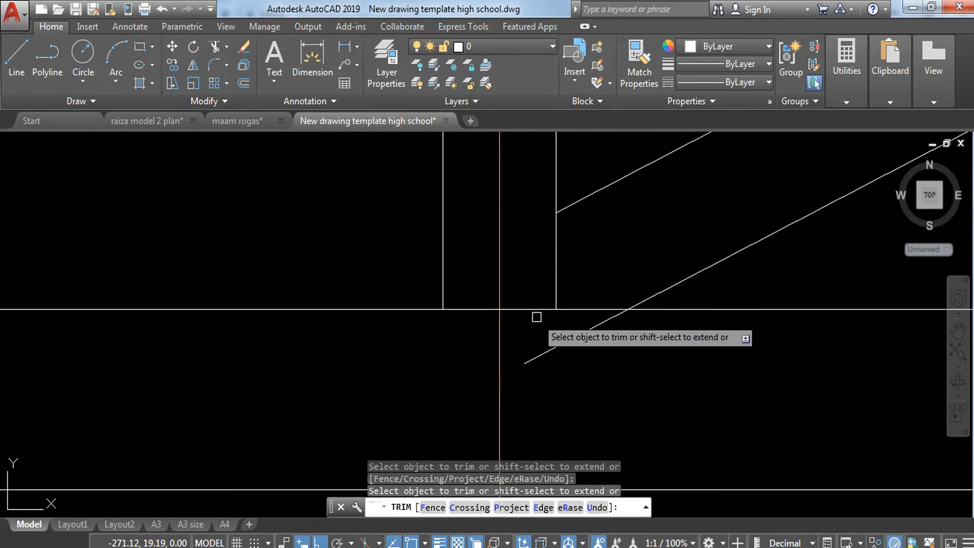
left_click(539, 324)
left_click(634, 376)
Trim the diagonal stub inside the second post right of the ridge and extend the post's inner edge to the lowest sloping line.
scroll(280, 279, "down", 5)
scroll(381, 287, "up", 6)
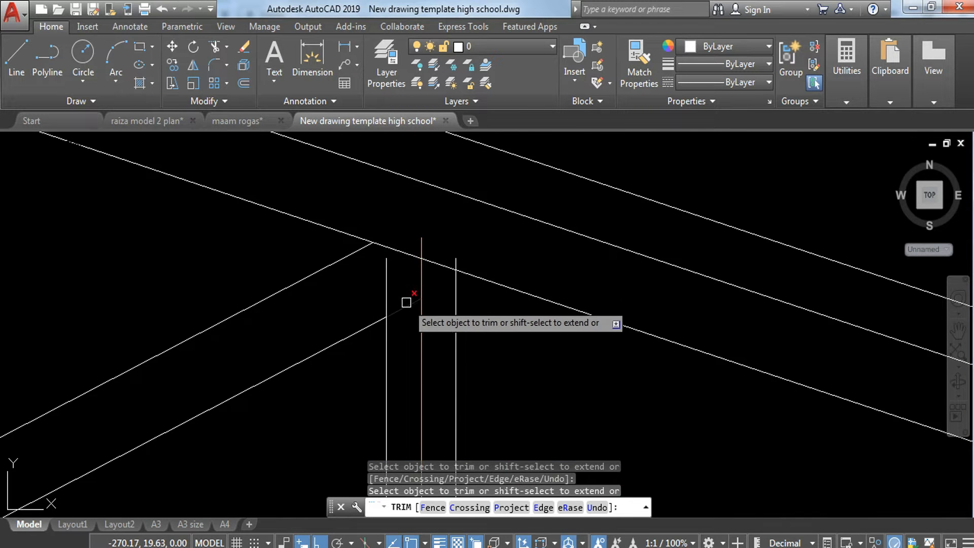
key("Escape")
key("Escape")
type("ex")
key("Return")
key("Return")
left_click(394, 284)
left_click(386, 275)
key("Escape")
type("tr")
key("Return")
key("Return")
key("Escape")
Extend the inner edge of the first post right of the ridge to the lowest sloping line and trim the diagonal's overhanging upper ends there.
type("ex")
key("Return")
key("Return")
left_click(328, 269)
left_click(321, 278)
key("Escape")
type("tr")
key("Return")
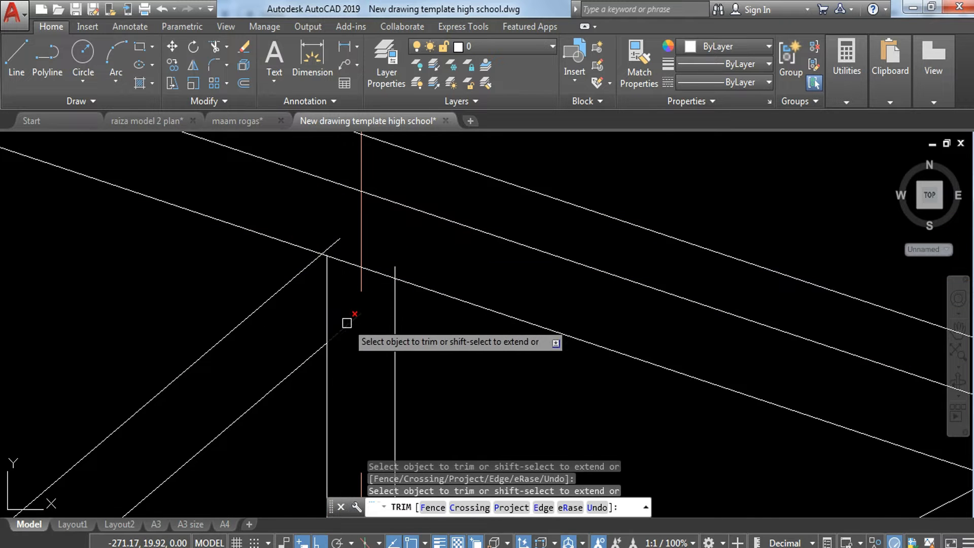
left_click(340, 240)
key("Escape")
key("Escape")
key("Escape")
Trim the remaining post edge that overhangs the lowest sloping line on the right half of the truss.
scroll(340, 238, "down", 6)
scroll(528, 273, "up", 6)
type("tr")
key("Return")
key("Return")
left_click(495, 328)
scroll(554, 284, "down", 4)
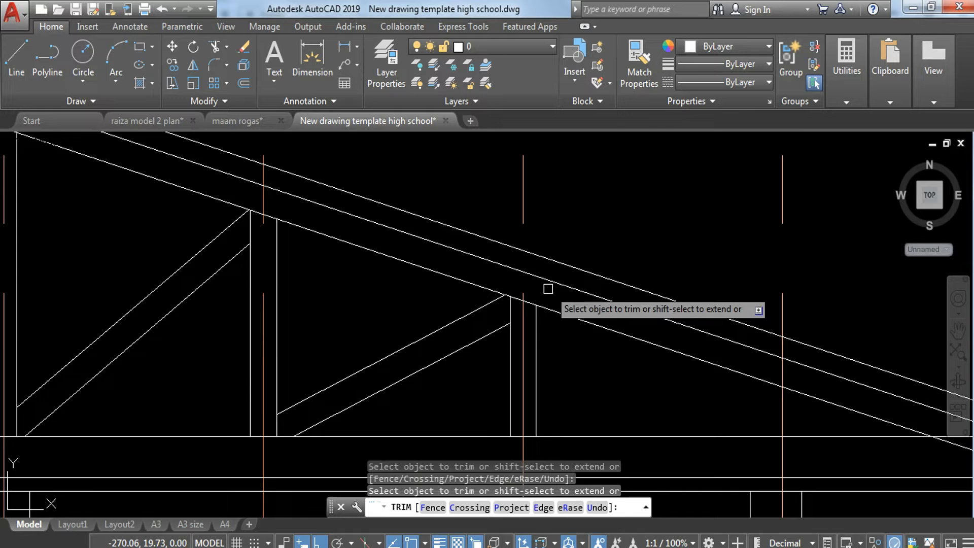
Finish trimming and examine the truss from the ridge to both eaves for leftover line ends.
scroll(764, 291, "down", 5)
scroll(528, 294, "up", 8)
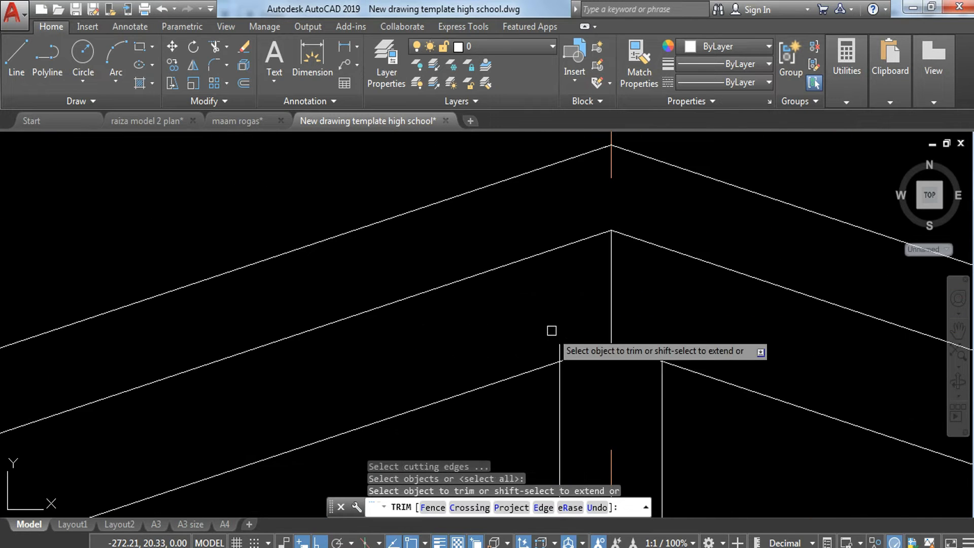
key("Escape")
key("Escape")
key("Escape")
scroll(655, 349, "down", 6)
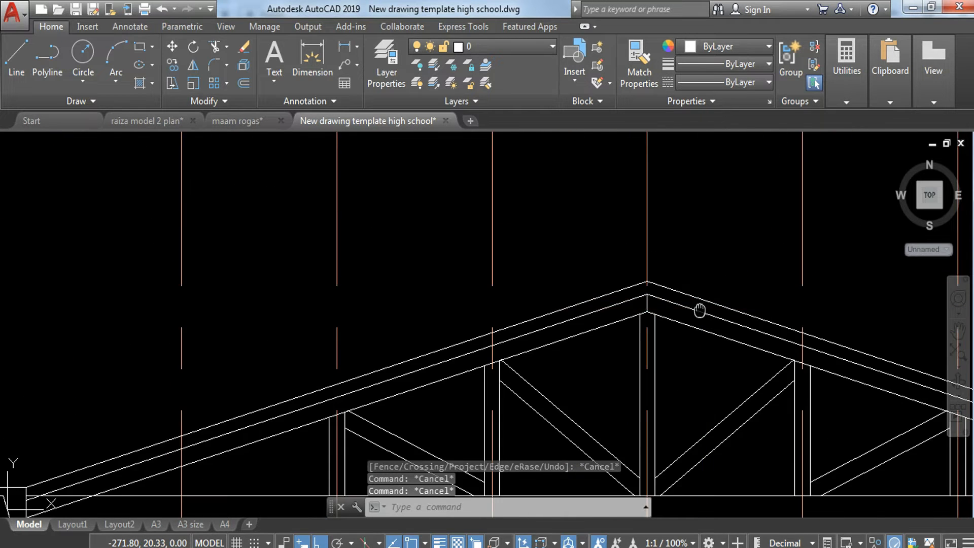
scroll(499, 208, "down", 8)
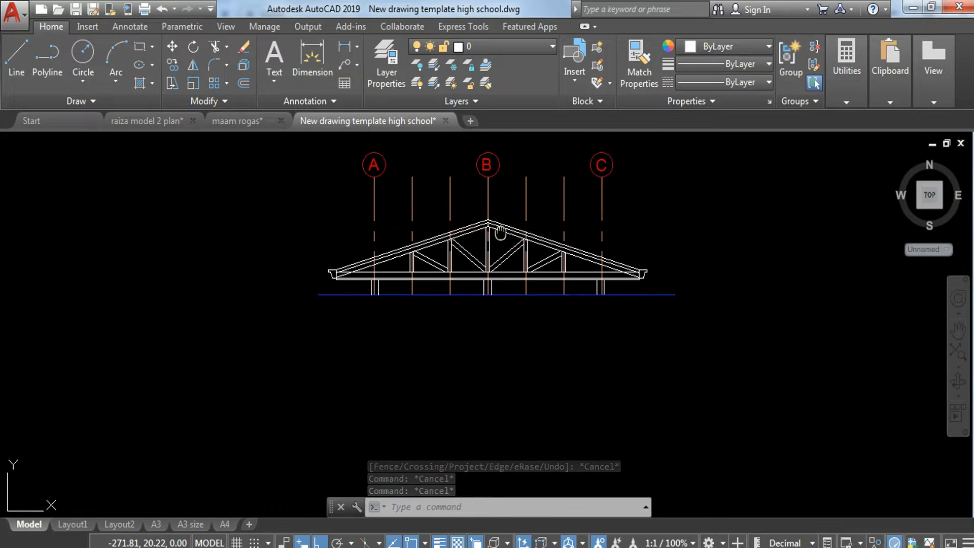
scroll(492, 244, "up", 2)
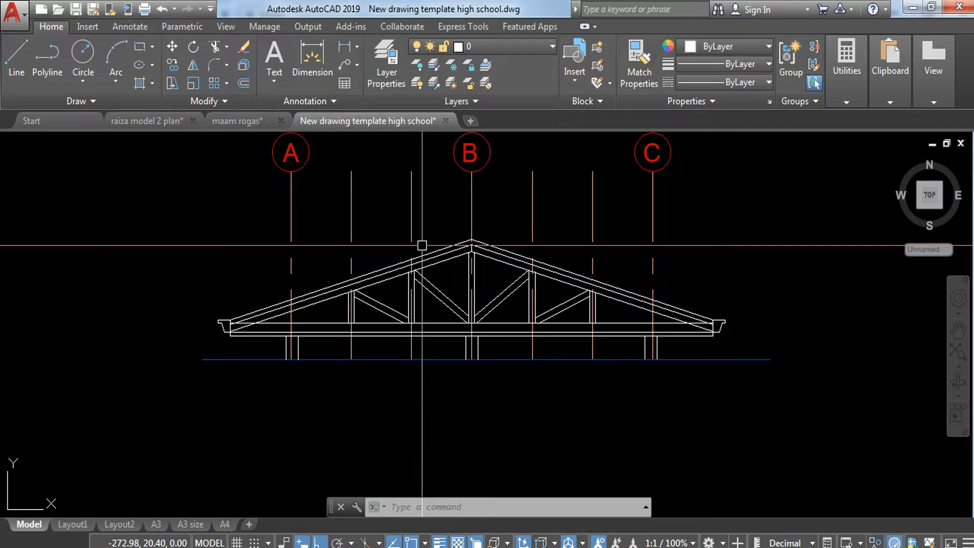
scroll(490, 234, "up", 4)
scroll(425, 250, "down", 4)
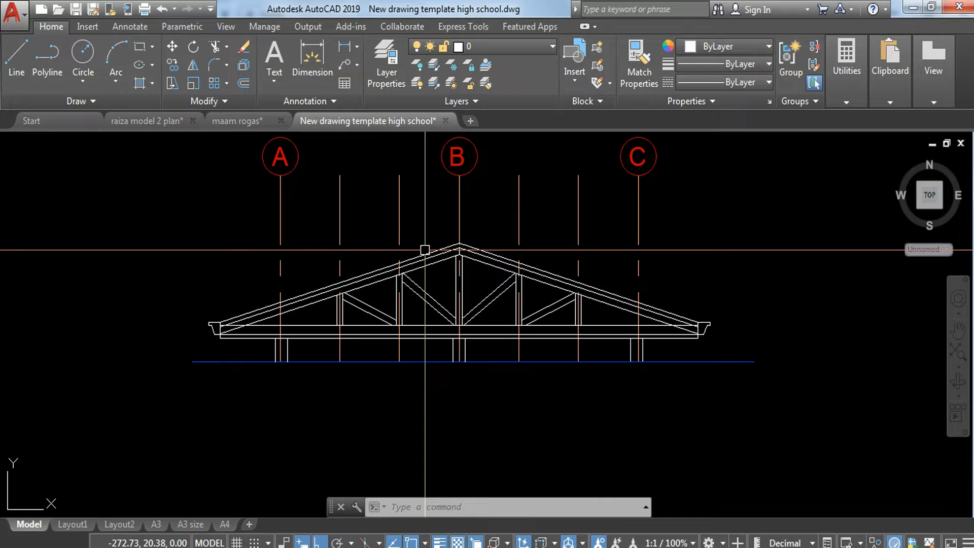
Examine the purlin size and spacing note on the roof framing plan.
middle_click_drag(464, 226, 495, 467)
middle_click_drag(447, 212, 470, 405)
middle_click_drag(467, 280, 455, 102)
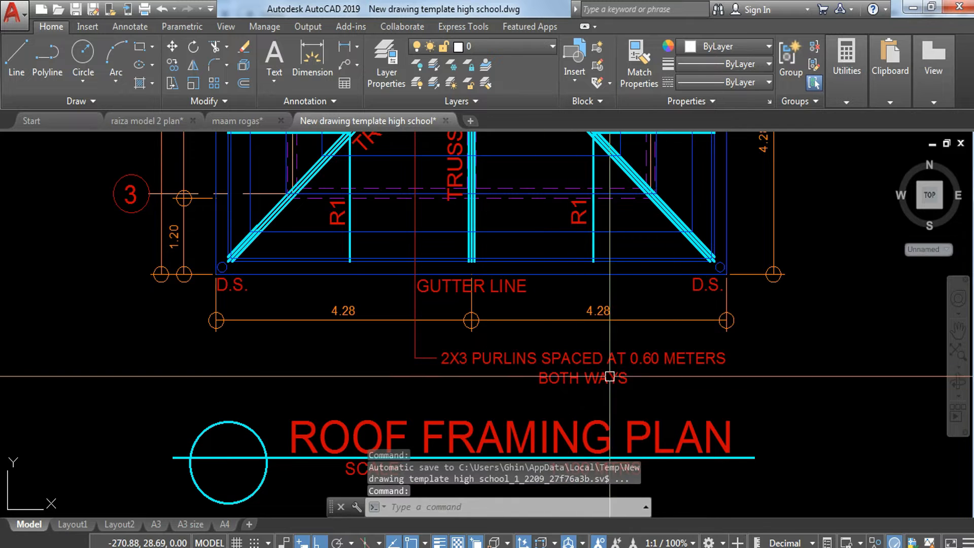
scroll(644, 368, "down", 4)
middle_click_drag(652, 400, 561, 184)
scroll(553, 242, "down", 2)
Offset grid line B by 0.1 to both sides above the truss ridge as purlin guide lines.
scroll(511, 291, "up", 6)
scroll(564, 385, "up", 5)
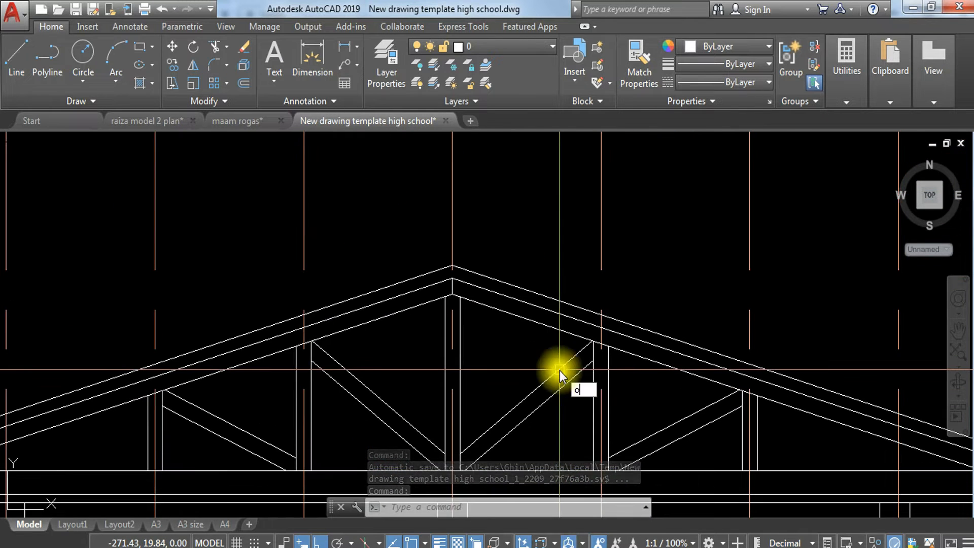
key("Return")
key("Return")
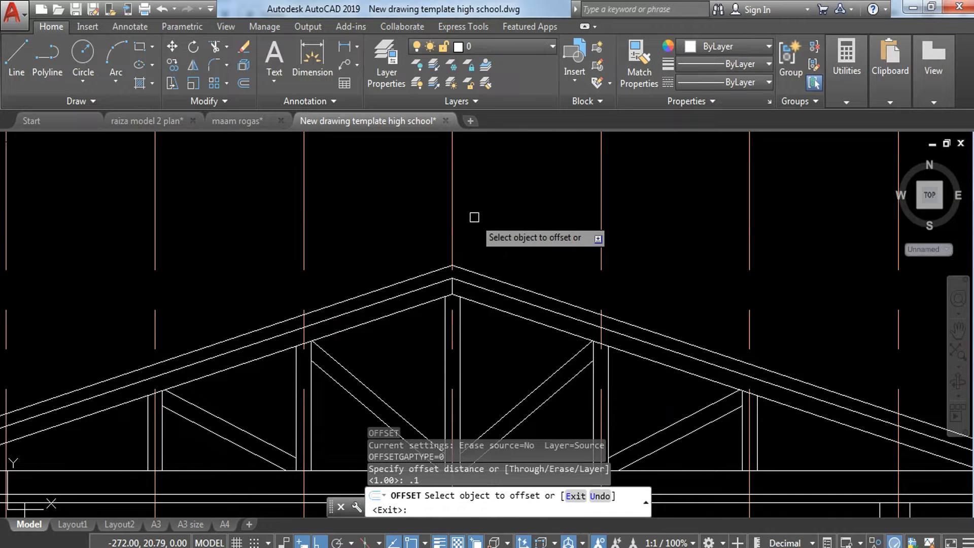
left_click(450, 223)
left_click(438, 222)
left_click(452, 222)
left_click(497, 224)
scroll(509, 228, "down", 8)
key("Escape")
Check the distance between the purlin line and the ridge centerline at Truss 1 on the roof framing plan.
middle_click_drag(497, 152, 418, 363)
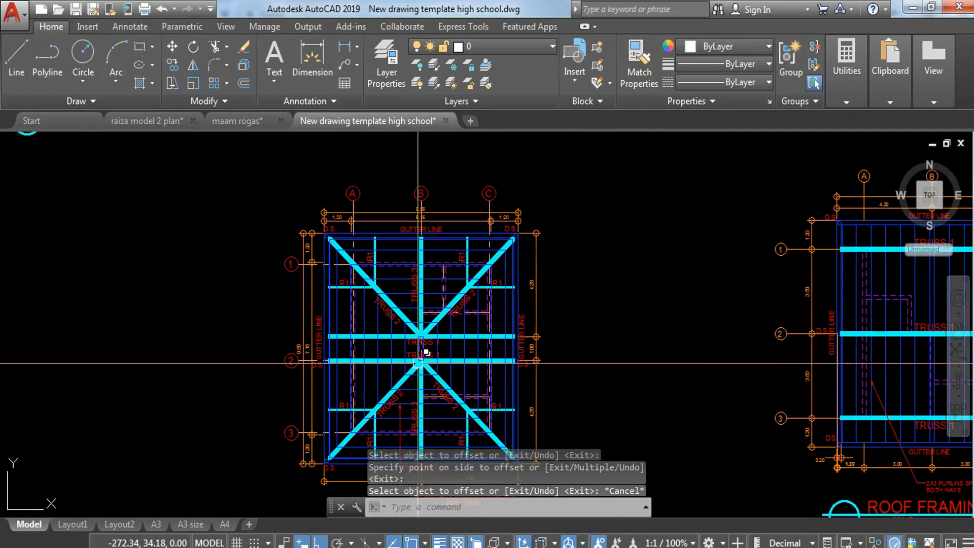
scroll(418, 364, "up", 3)
scroll(401, 363, "up", 2)
scroll(376, 363, "up", 2)
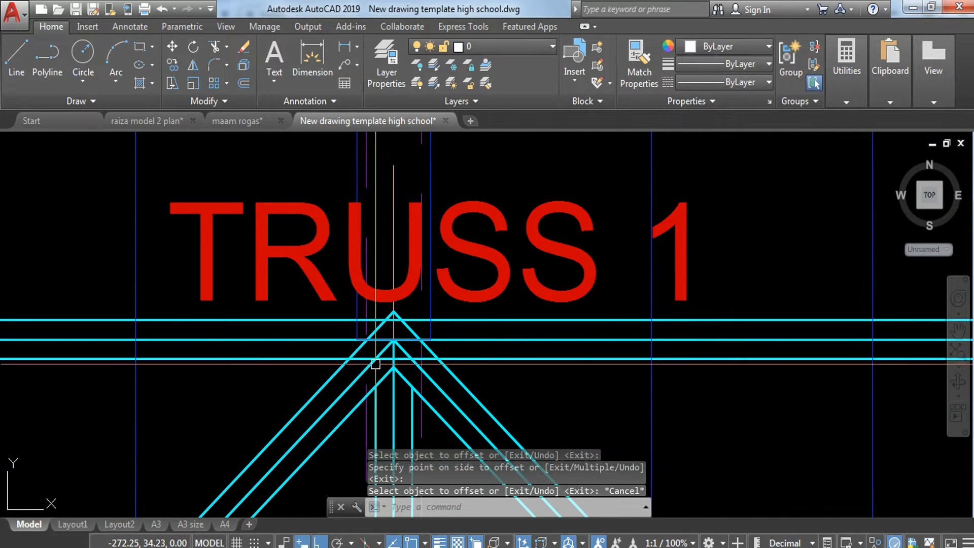
scroll(367, 343, "up", 2)
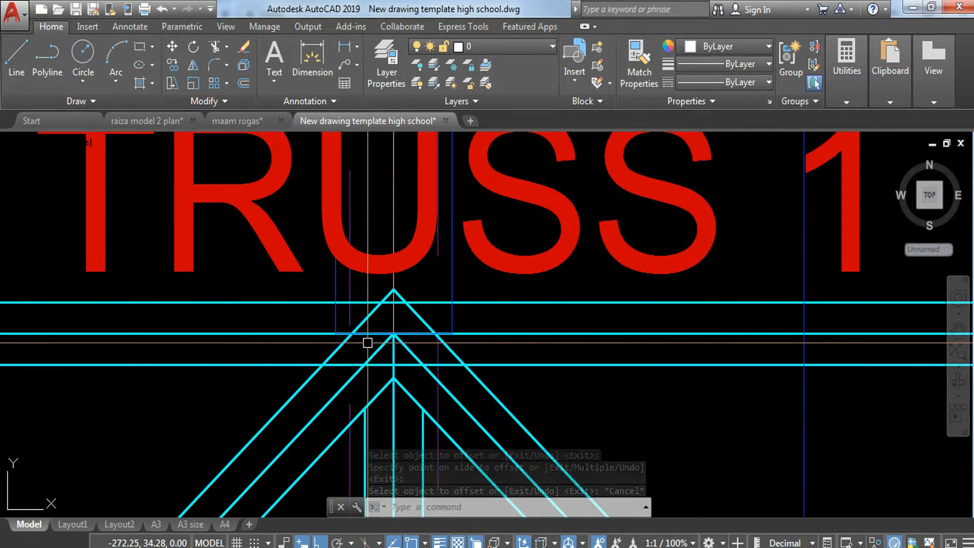
scroll(354, 327, "down", 1)
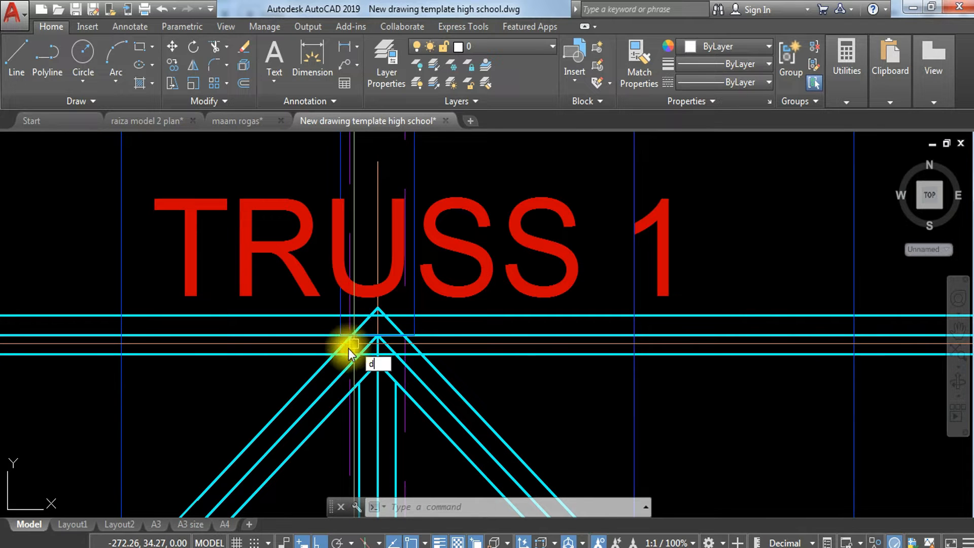
key("Return")
left_click(341, 336)
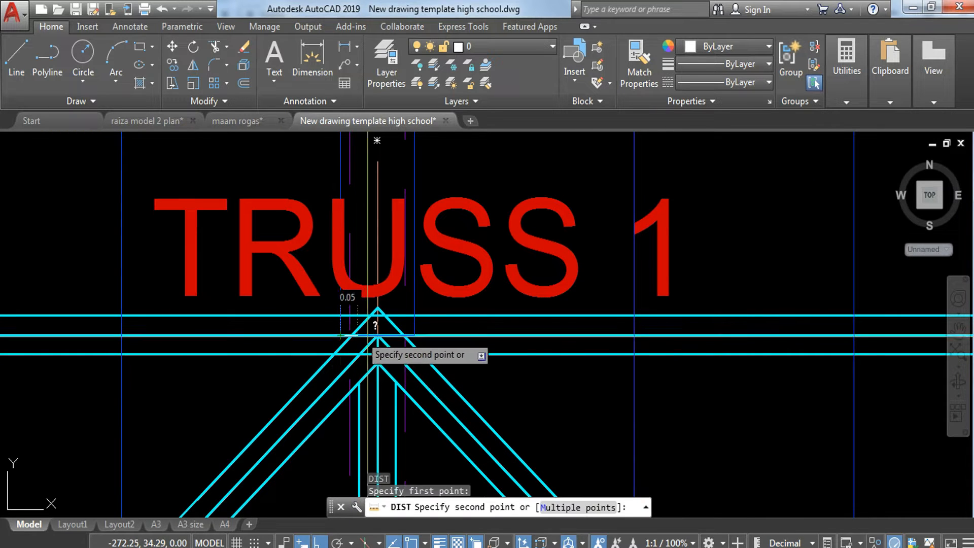
key("Escape")
scroll(348, 317, "down", 5)
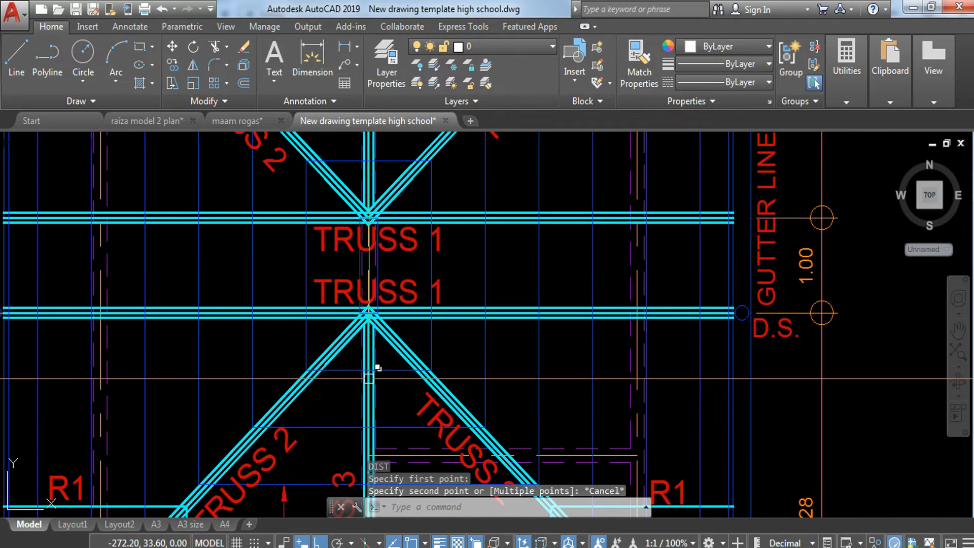
Examine the truss ridge where the two offset guide lines meet the top roof line.
scroll(163, 278, "down", 8)
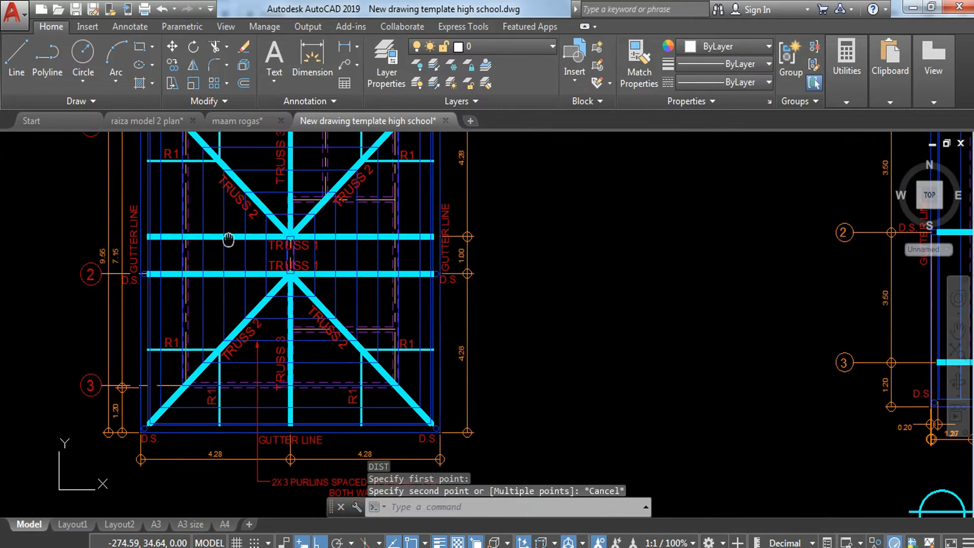
scroll(296, 362, "up", 10)
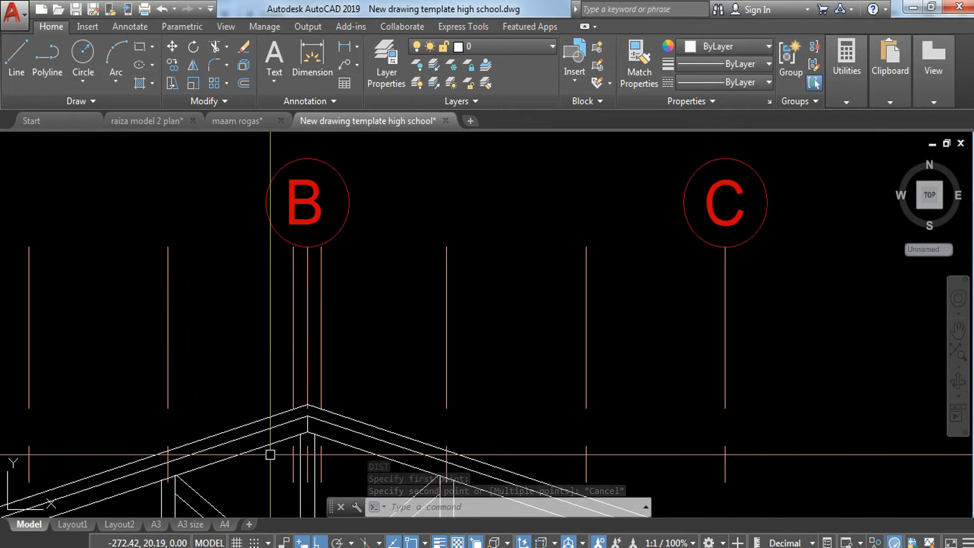
middle_click_drag(341, 403, 384, 338)
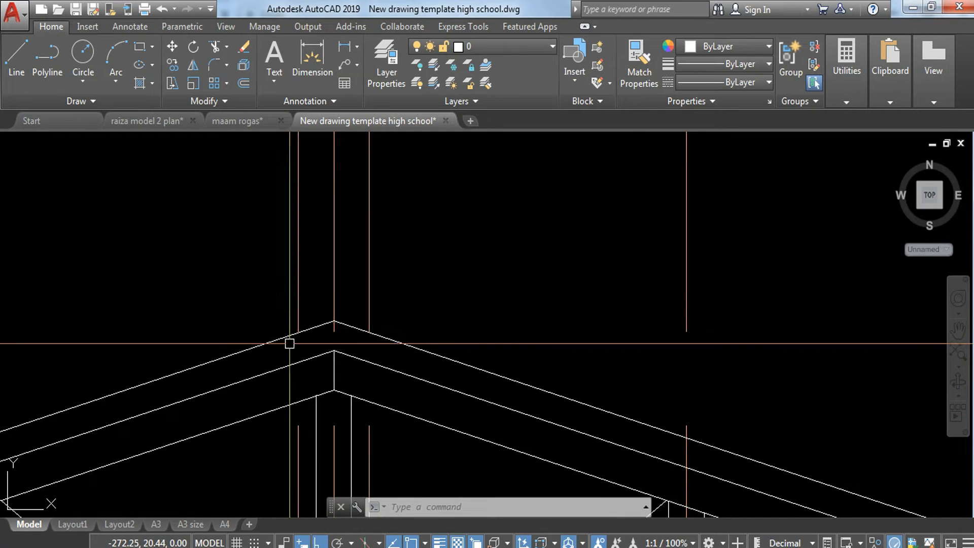
middle_click_drag(316, 348, 375, 380)
scroll(376, 380, "down", 4)
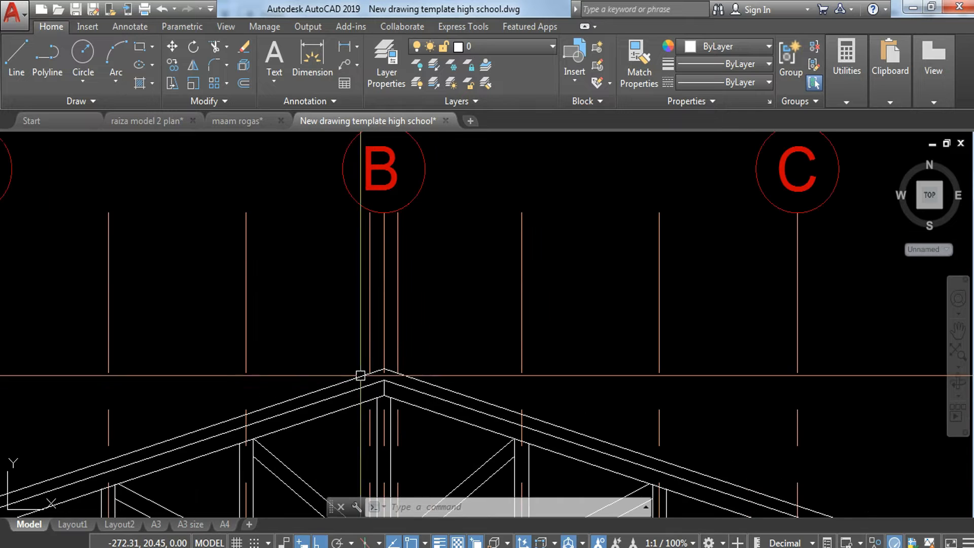
scroll(373, 383, "up", 2)
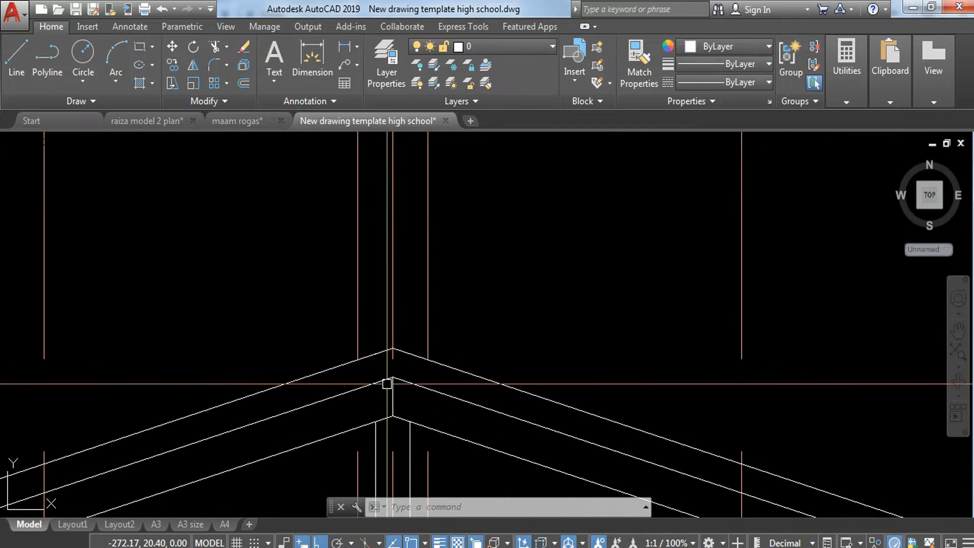
scroll(347, 351, "down", 2)
scroll(353, 321, "up", 2)
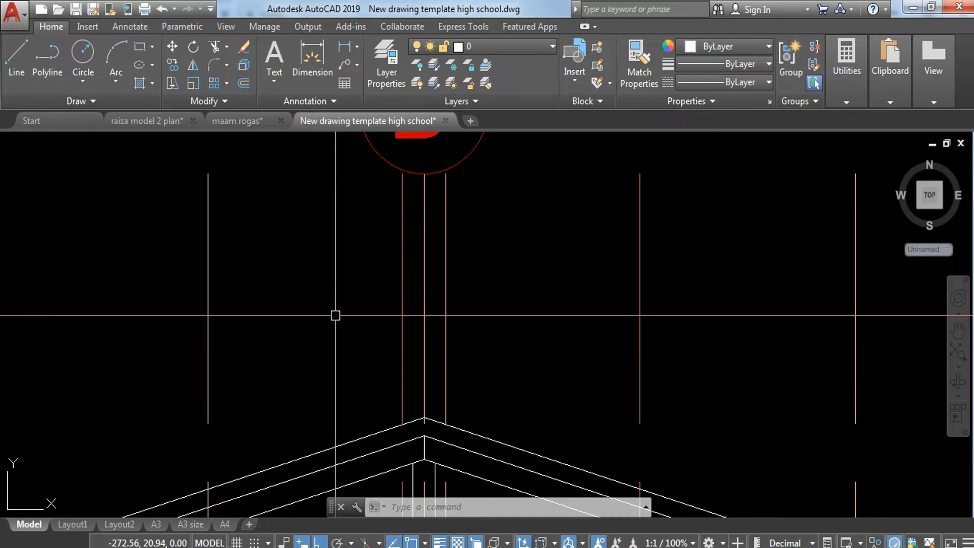
Draw a 0.05 by 0.075 rectangle for the purlin section above the left roof slope, beside grid line B.
mouse_move(335, 315)
middle_mouse_down()
mouse_move(411, 348)
mouse_move(327, 310)
middle_mouse_up()
key("Escape")
type("rerec")
key("Return")
left_click(297, 242)
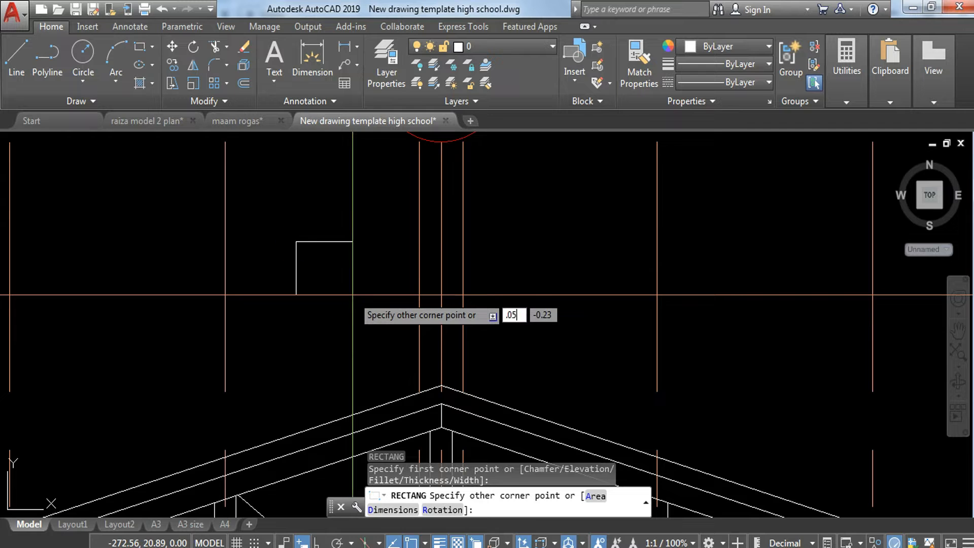
type(".05,.075")
key("Return")
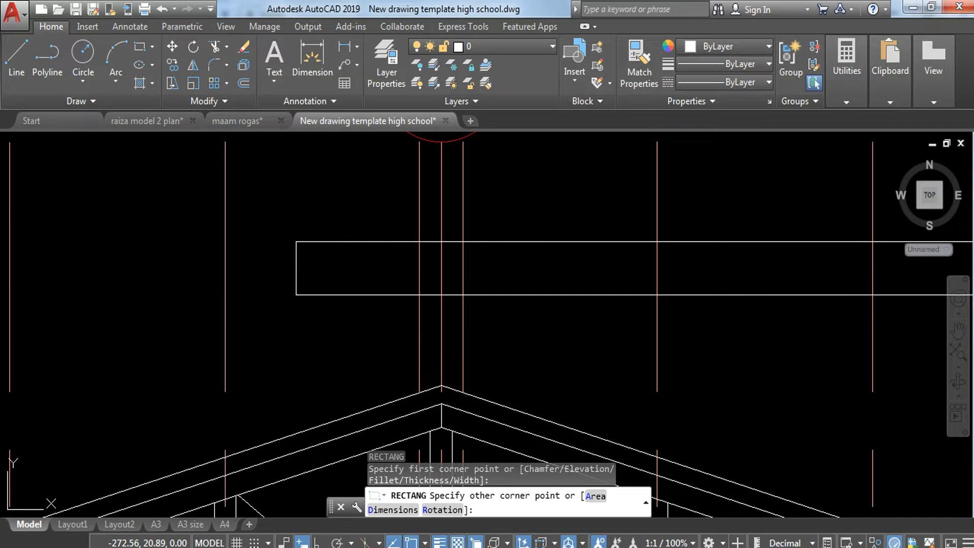
scroll(314, 256, "up", 2)
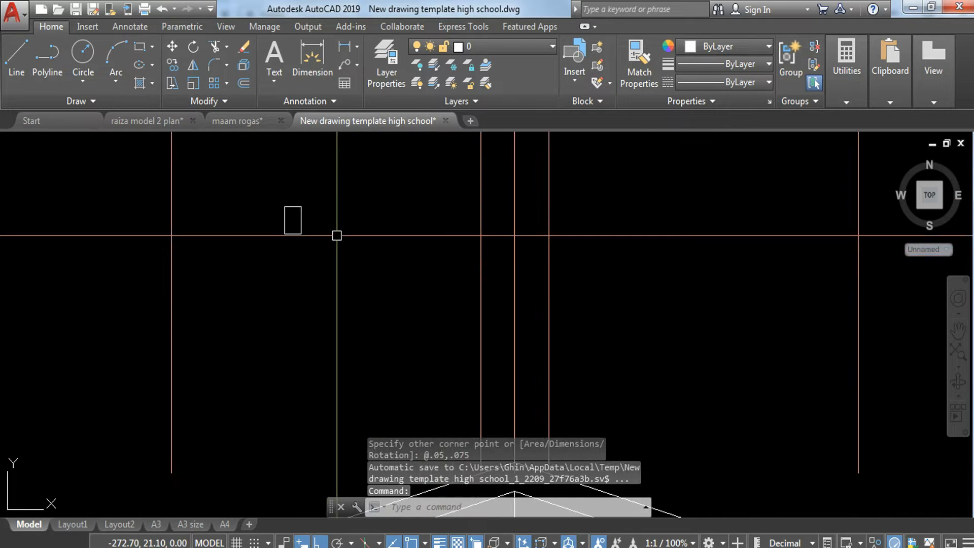
left_click(352, 203)
left_click(248, 268)
key("Escape")
Draw two crossing diagonal lines between the opposite corners of the small purlin rectangle.
scroll(325, 254, "up", 2)
type("l")
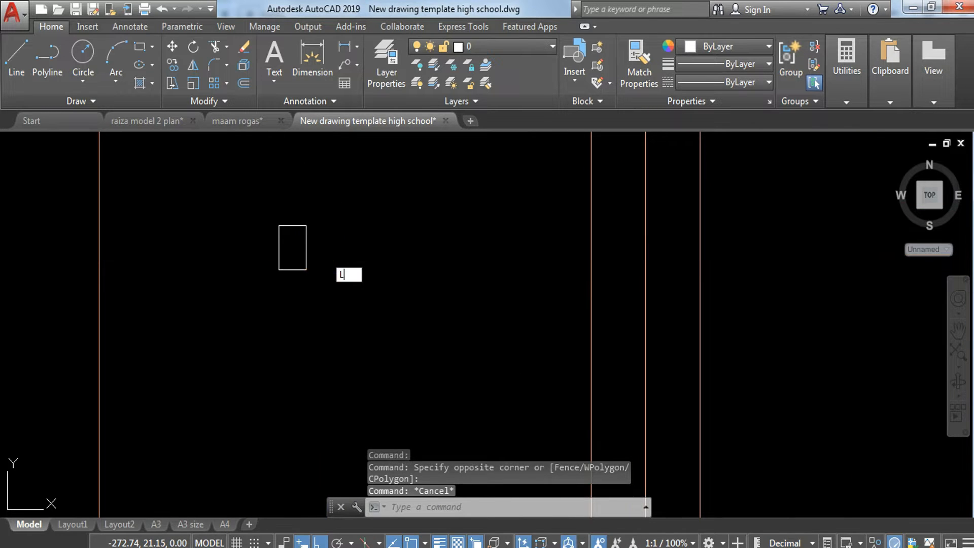
key("Return")
left_click(278, 225)
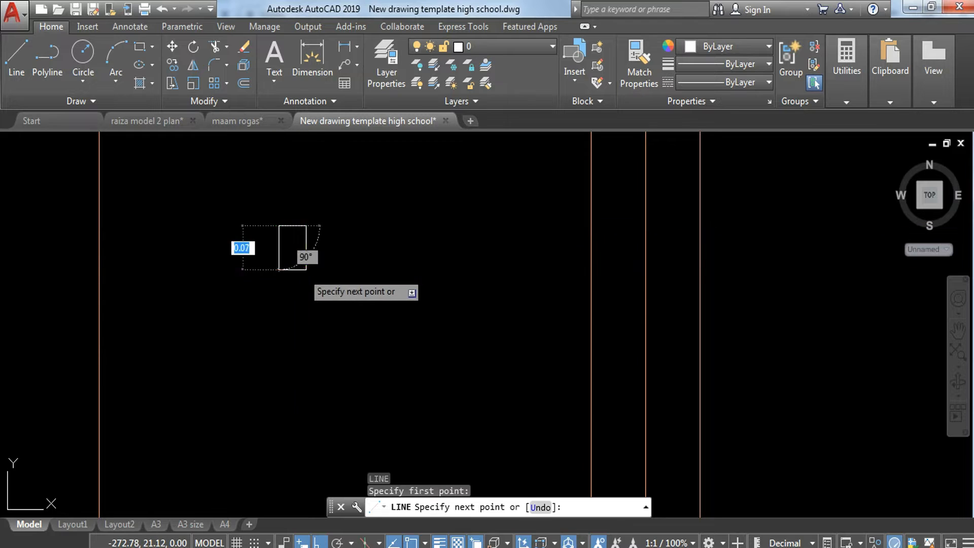
left_click(305, 269)
key("Escape")
key("space")
left_click(279, 269)
left_click(306, 226)
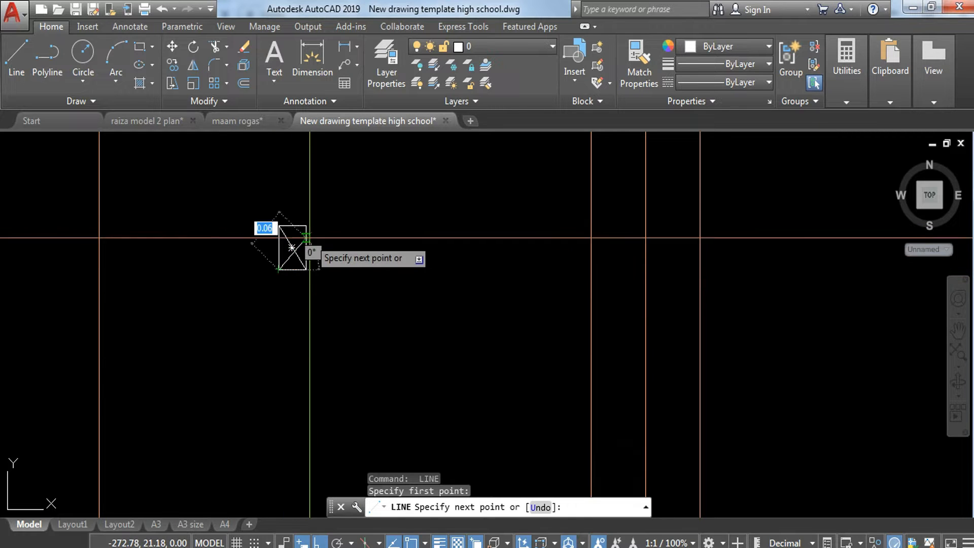
key("Escape")
Put the purlin rectangle and its two diagonals on the FINE LINES layer.
left_click(348, 314)
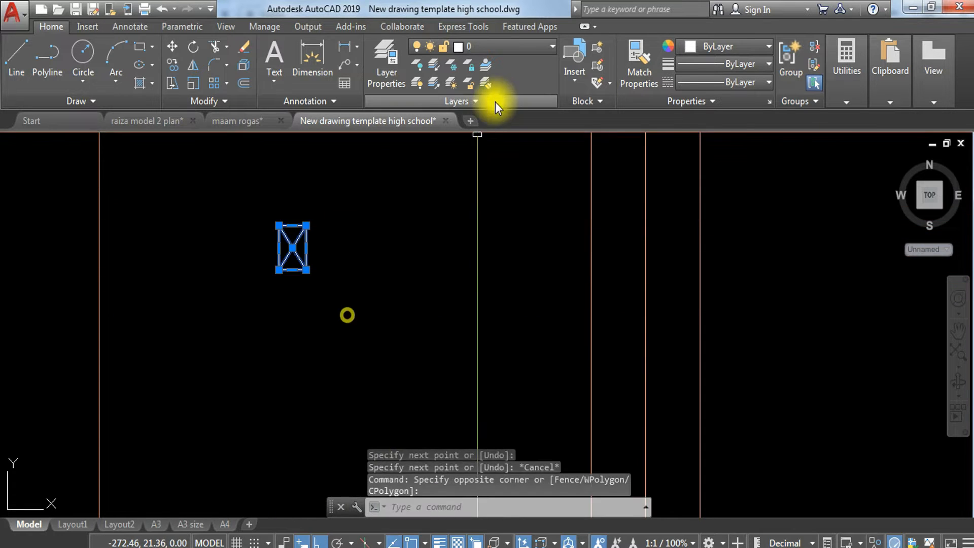
left_click(531, 48)
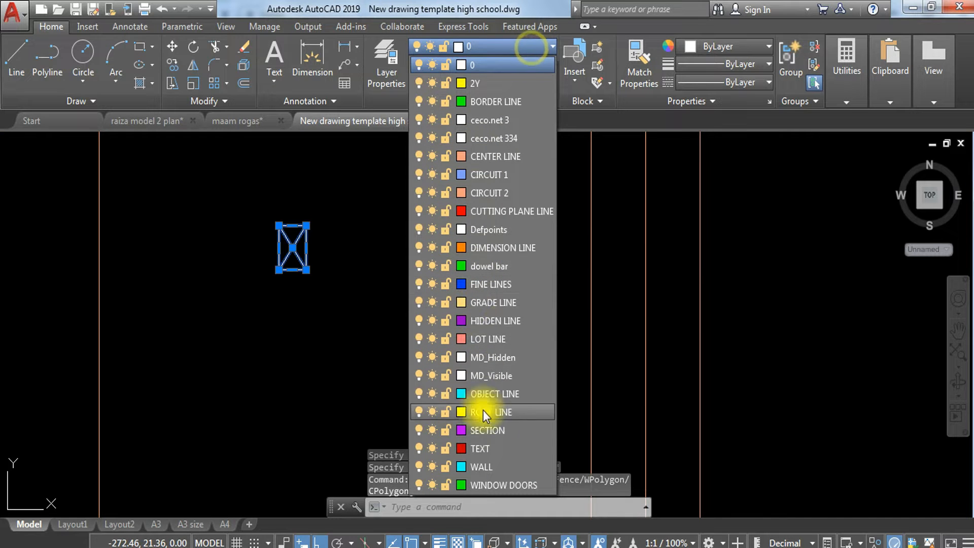
left_click(500, 284)
key("Escape")
Convert the crossed rectangle and its diagonals into a block named for the wood purlin.
left_click(264, 200)
left_click(325, 283)
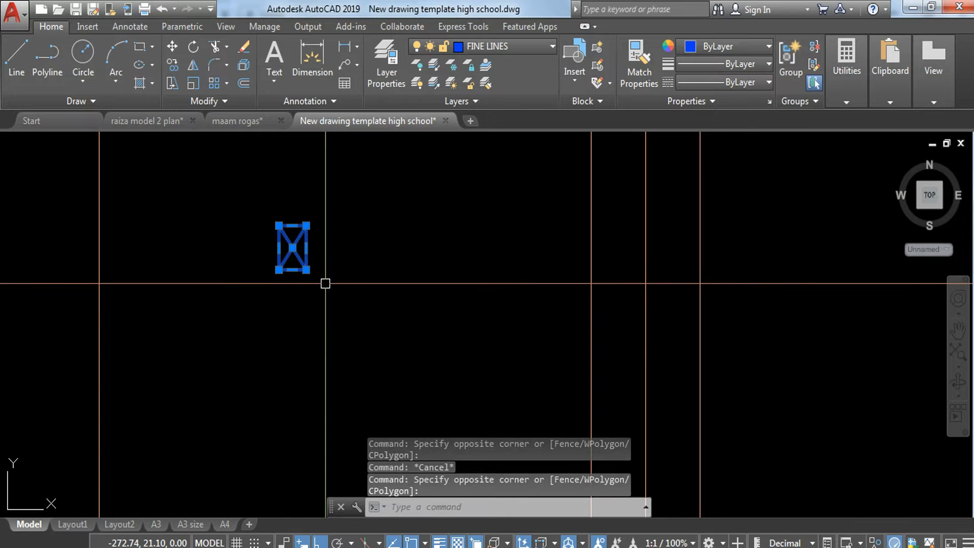
type("b")
key("Return")
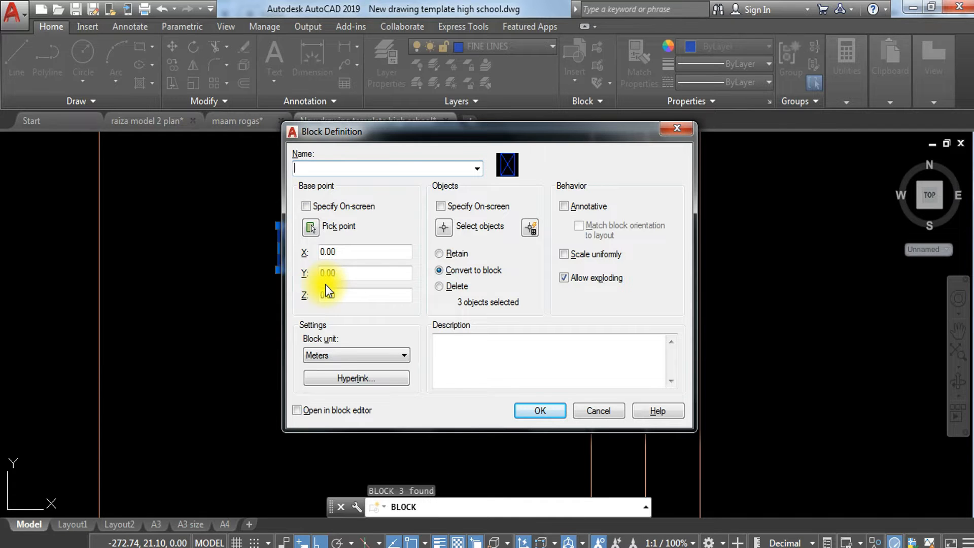
type("wood")
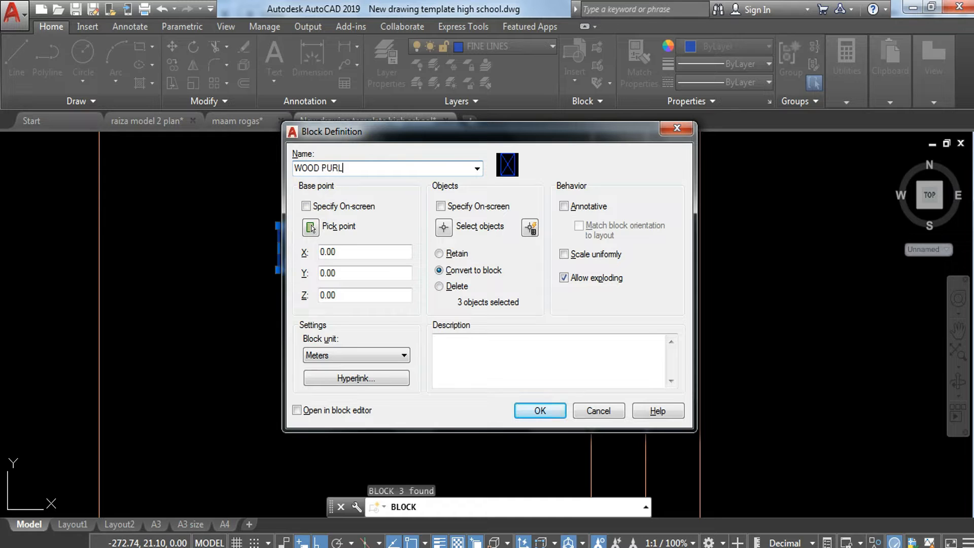
left_click(539, 415)
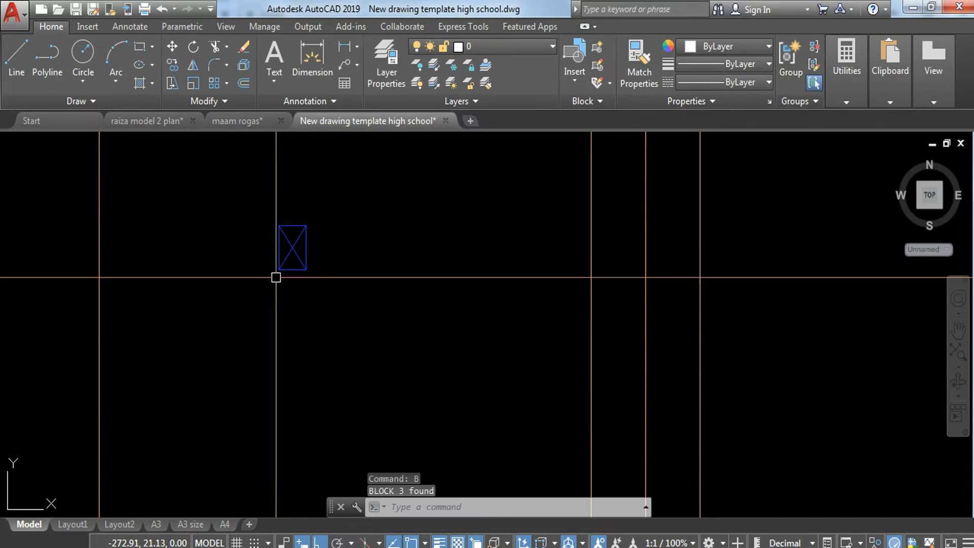
left_click(258, 193)
left_click(362, 294)
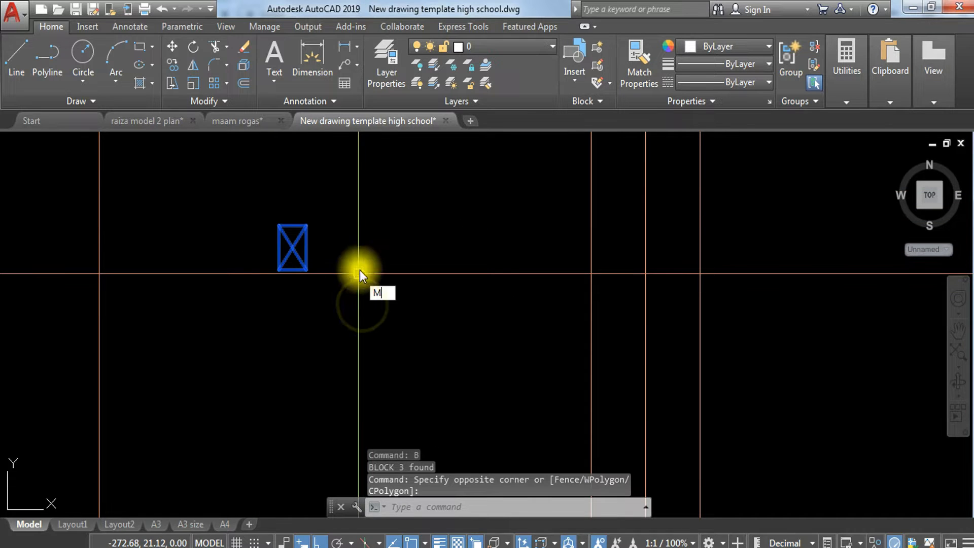
key("Return")
scroll(304, 270, "up", 3)
left_click(313, 270)
scroll(314, 270, "down", 4)
middle_click_drag(425, 347, 255, 153)
key("Escape")
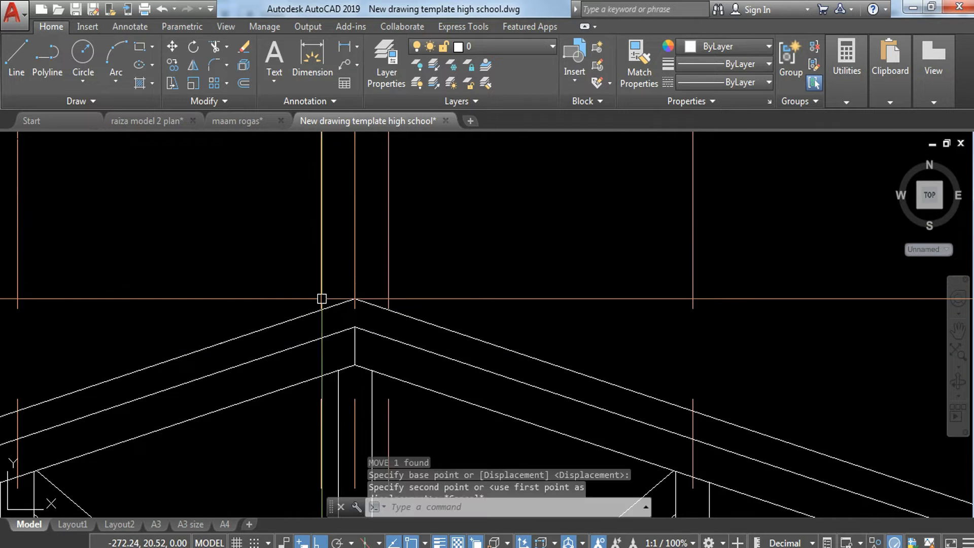
Move the purlin block by its lower-right corner to where the vertical guide just left of the ridge crosses the middle sloping line.
scroll(318, 284, "down", 3)
scroll(317, 288, "up", 1)
left_click(277, 190)
left_click(235, 220)
type("M")
key("Return")
scroll(250, 231, "up", 2)
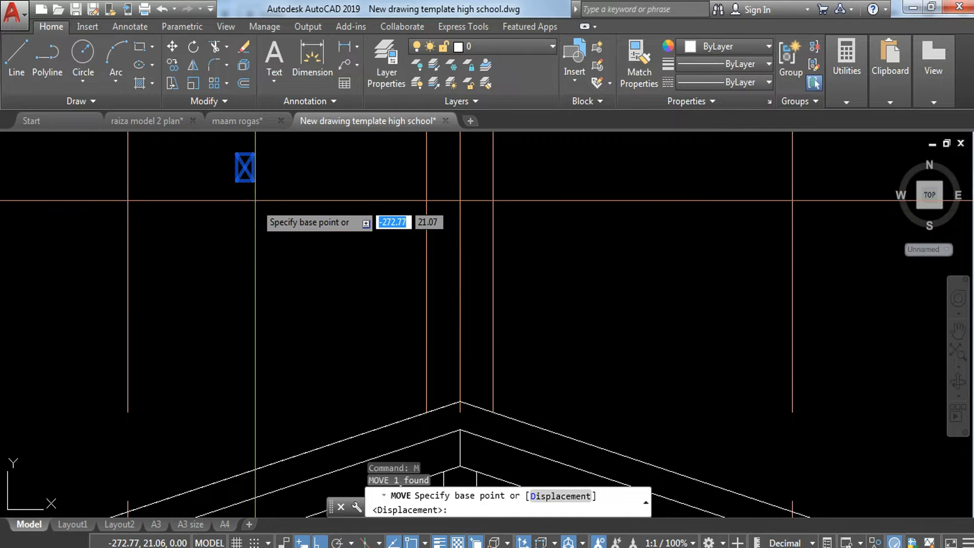
left_click(246, 168)
left_click(426, 441)
key("Escape")
Rotate the purlin block about its lower-right corner so its base follows the left roof slope towards the ridge.
middle_click_drag(449, 373, 455, 221)
left_click(379, 234)
left_click(472, 319)
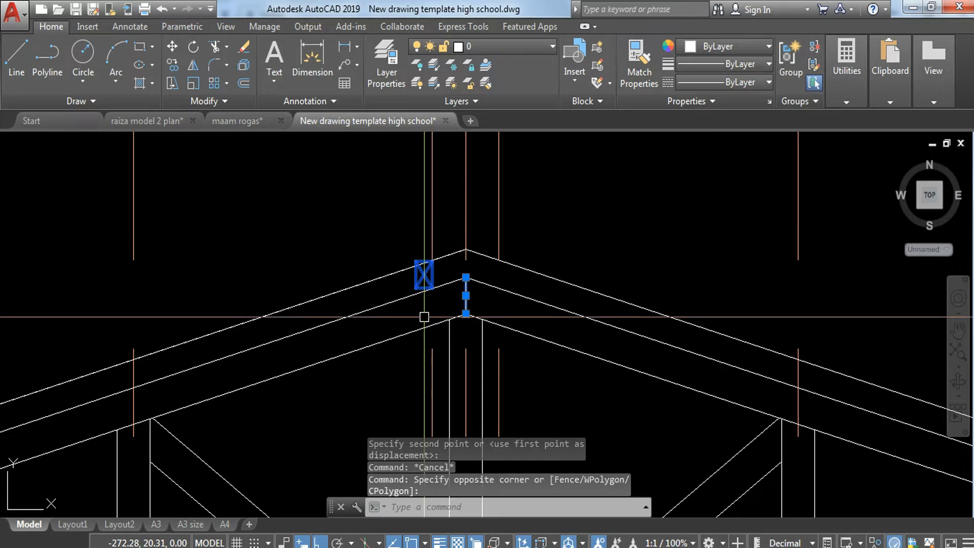
key("Escape")
left_click(397, 253)
left_click(442, 301)
type("R")
key("Return")
scroll(441, 302, "up", 6)
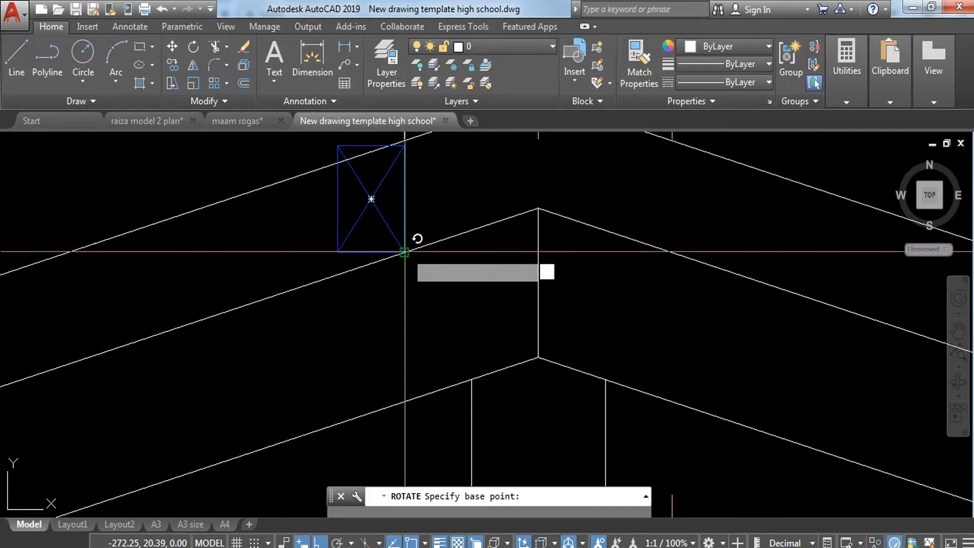
left_click(371, 199)
left_click(539, 209)
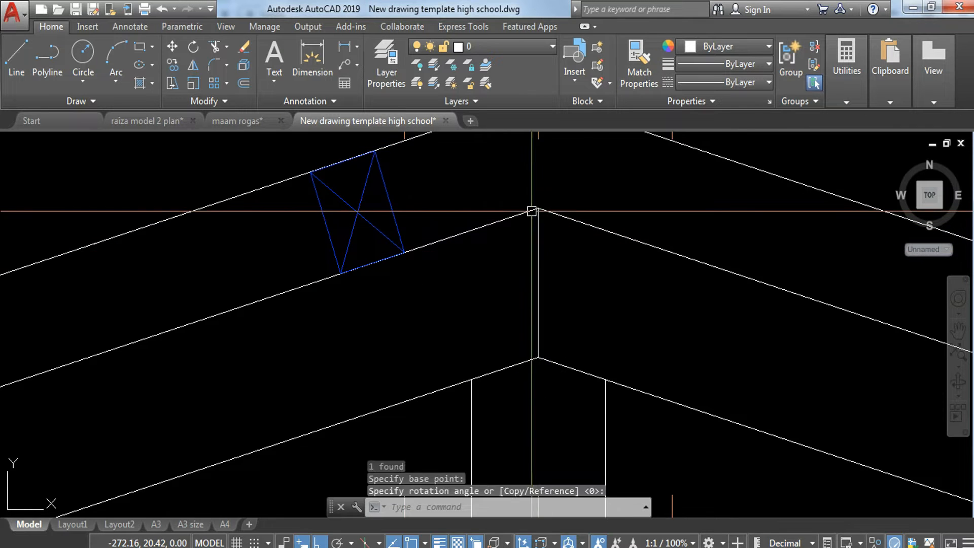
Move the rotated purlin by the midpoint of its top edge to the vertical guide beside the ridge, on the left slope's upper line.
scroll(527, 212, "down", 4)
key("Escape")
scroll(481, 215, "up", 4)
left_click(480, 211)
left_click(401, 231)
key("Escape")
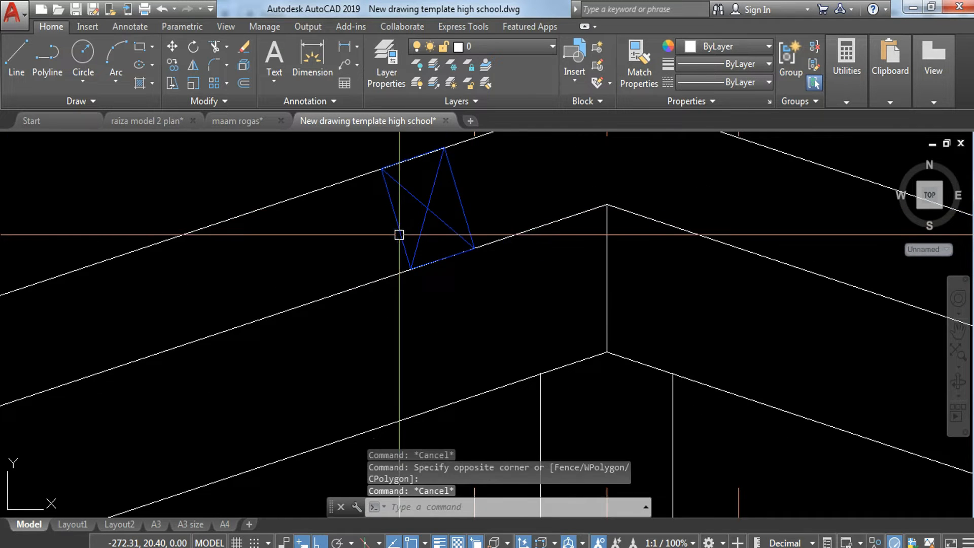
middle_click_drag(399, 240, 381, 310)
type("m")
key("Return")
key("Escape")
left_click(426, 272)
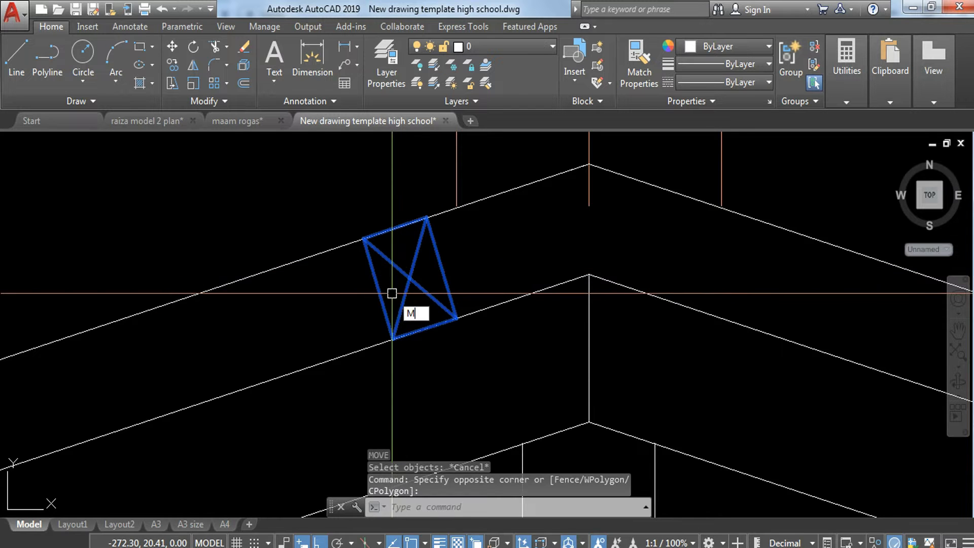
key("Return")
left_click(395, 205)
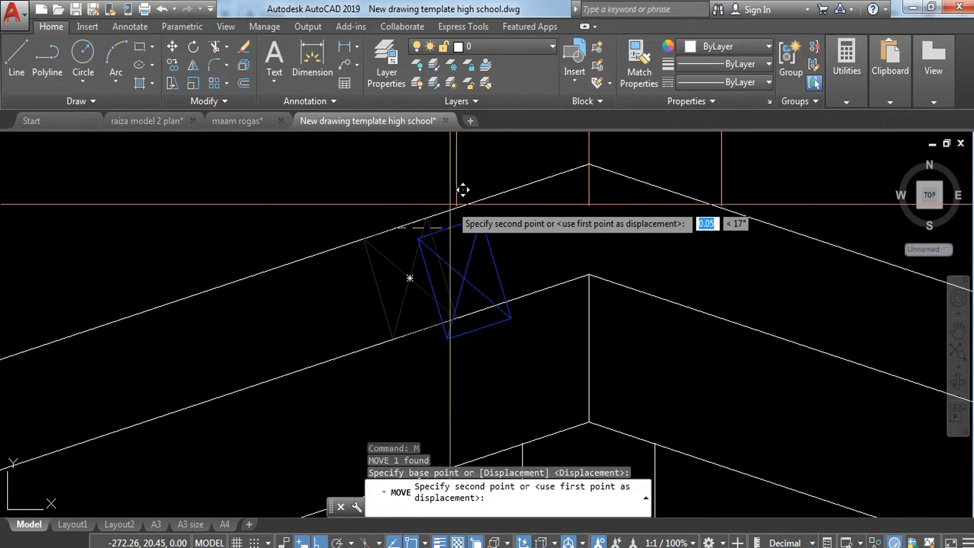
key("Escape")
scroll(404, 249, "down", 5)
scroll(404, 250, "up", 5)
left_click(457, 231)
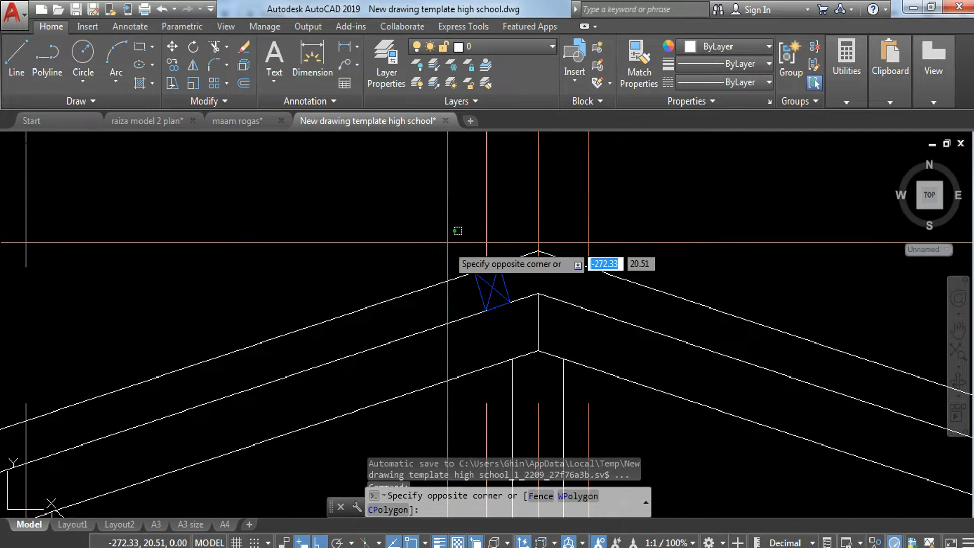
scroll(452, 243, "down", 3)
key("Escape")
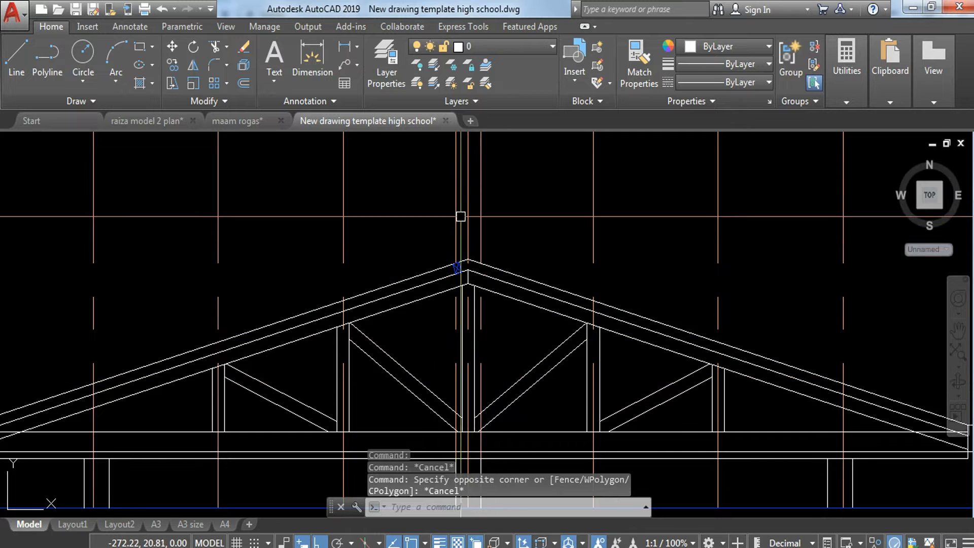
Offset the vertical guide left of the ridge three times in succession towards the left, 0.6 apart.
key("Escape")
type("O")
key("Return")
type(".6")
key("Return")
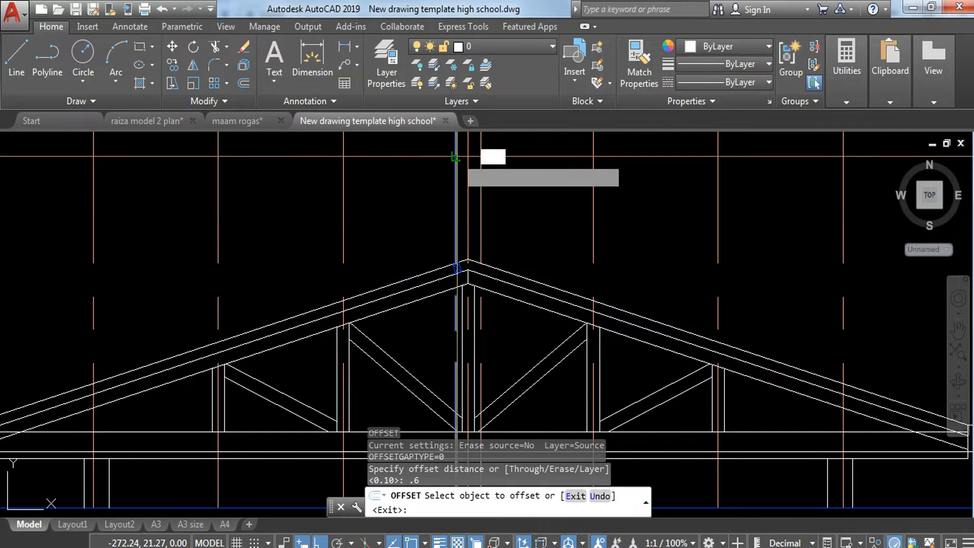
left_click(456, 156)
left_click(390, 175)
left_click(343, 187)
left_click(330, 203)
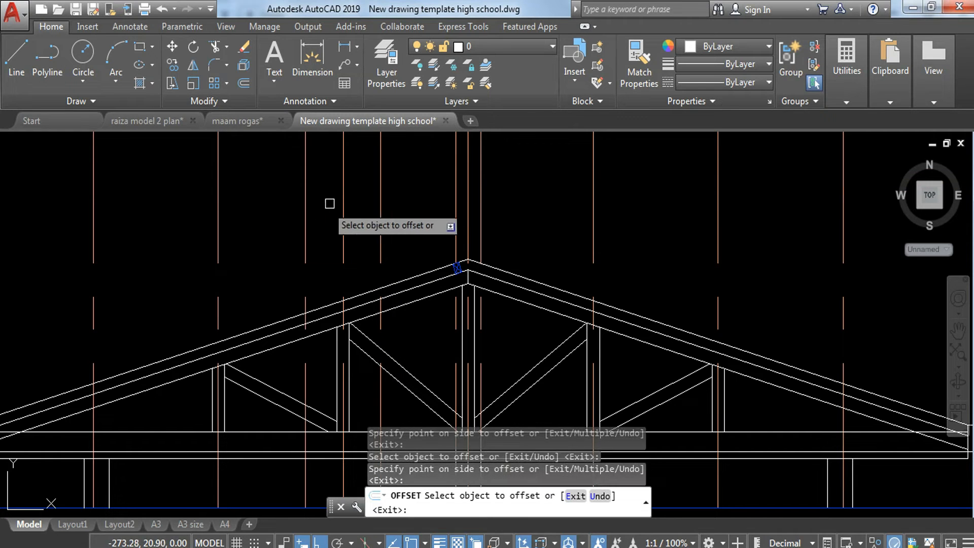
left_click(307, 204)
left_click(161, 243)
Add three more successive 0.6 offsets from the last guide line, reaching the left eave.
middle_click_drag(167, 270, 185, 257)
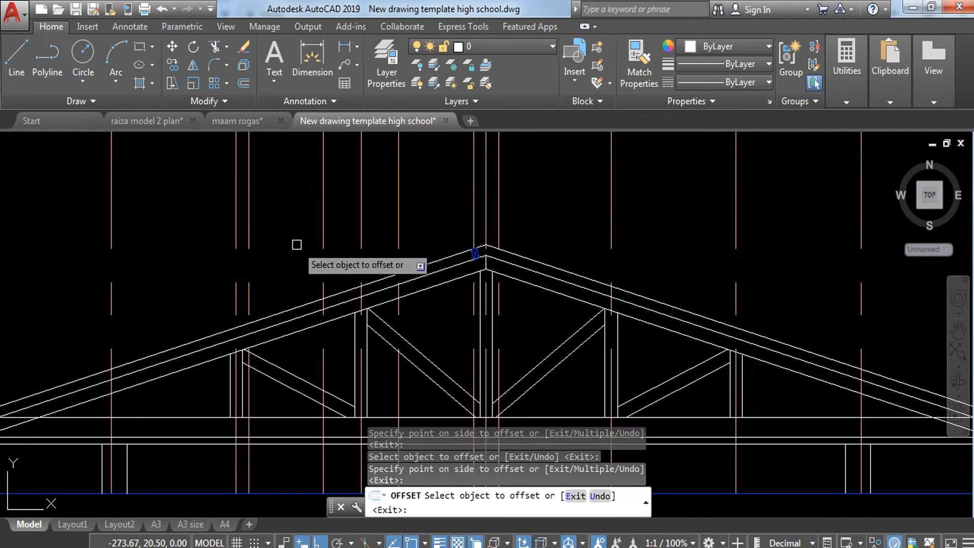
left_click(251, 306)
left_click(161, 309)
middle_click_drag(173, 309, 391, 220)
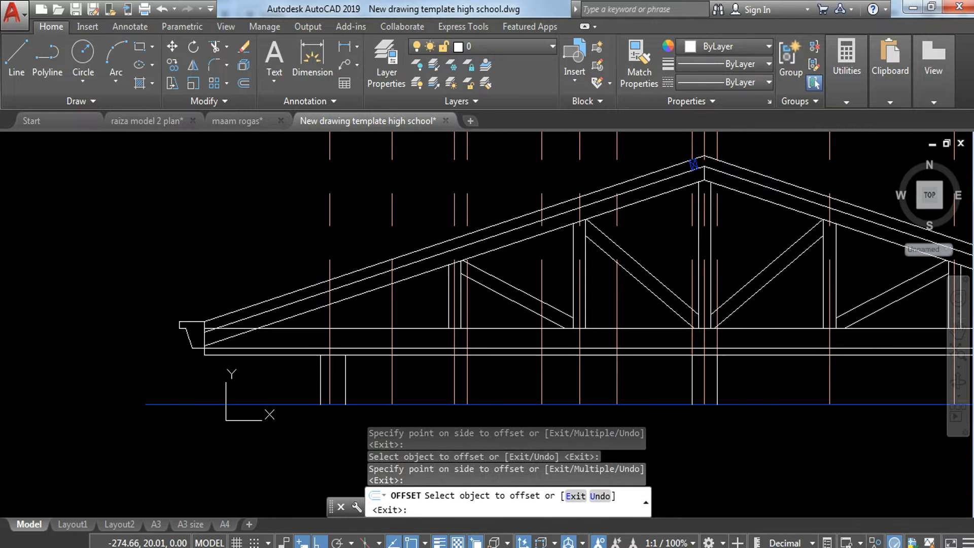
left_click(394, 218)
left_click(299, 224)
left_click(318, 270)
left_click(192, 214)
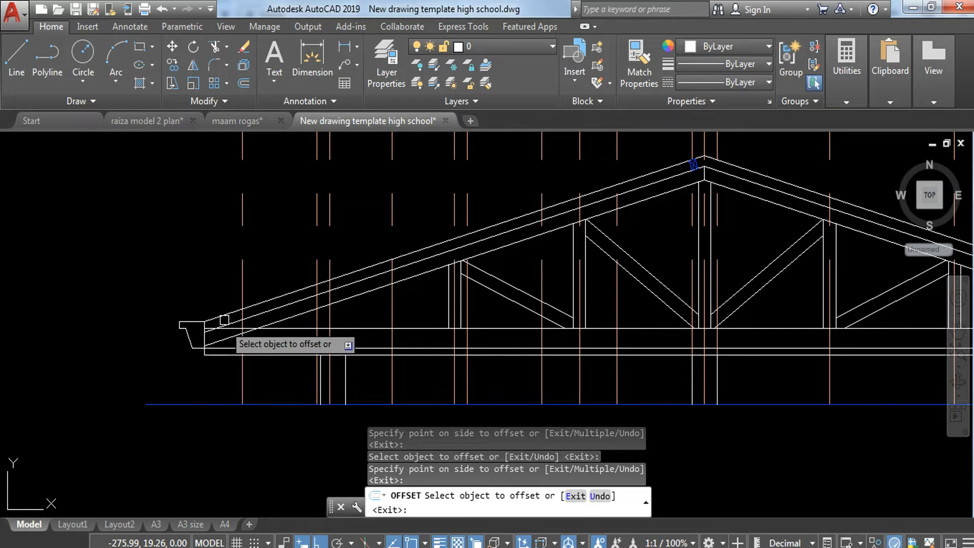
key("Escape")
Copy the ridge purlin by its top-edge midpoint to the first two 0.6-spaced guides down the left slope.
middle_click_drag(313, 289, 63, 413)
scroll(543, 349, "up", 4)
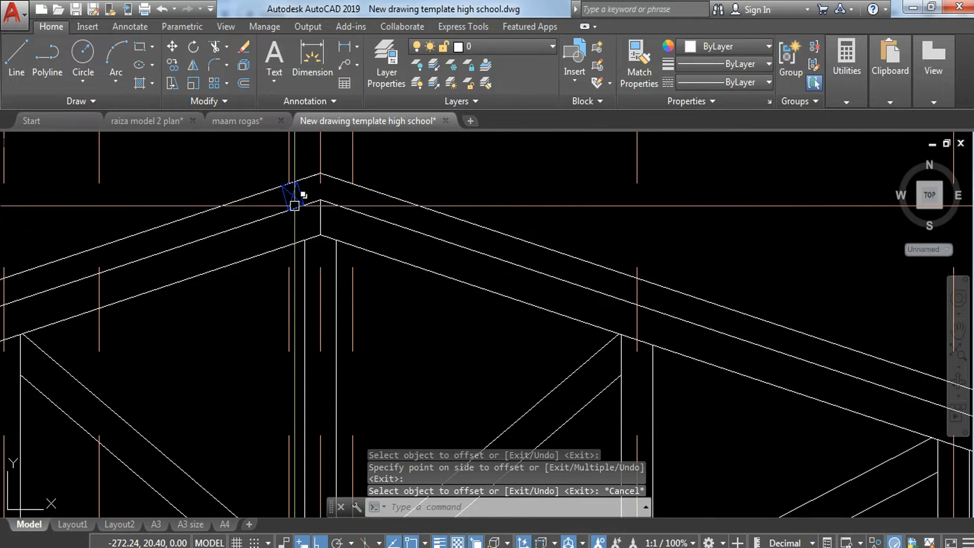
middle_click_drag(294, 206, 315, 292)
left_click(304, 264)
left_click(348, 329)
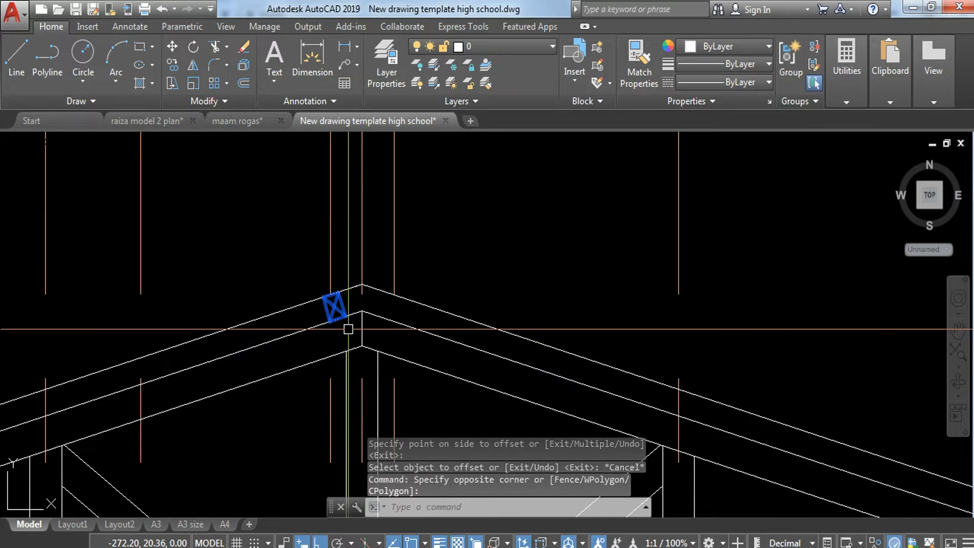
type("co")
key("Return")
scroll(346, 300, "up", 4)
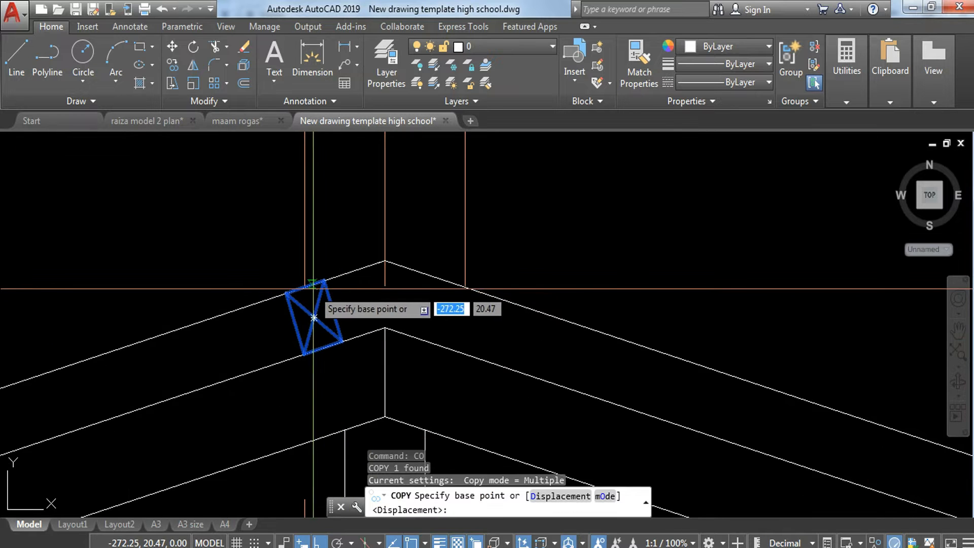
left_click(305, 287)
middle_click_drag(108, 348, 751, 230)
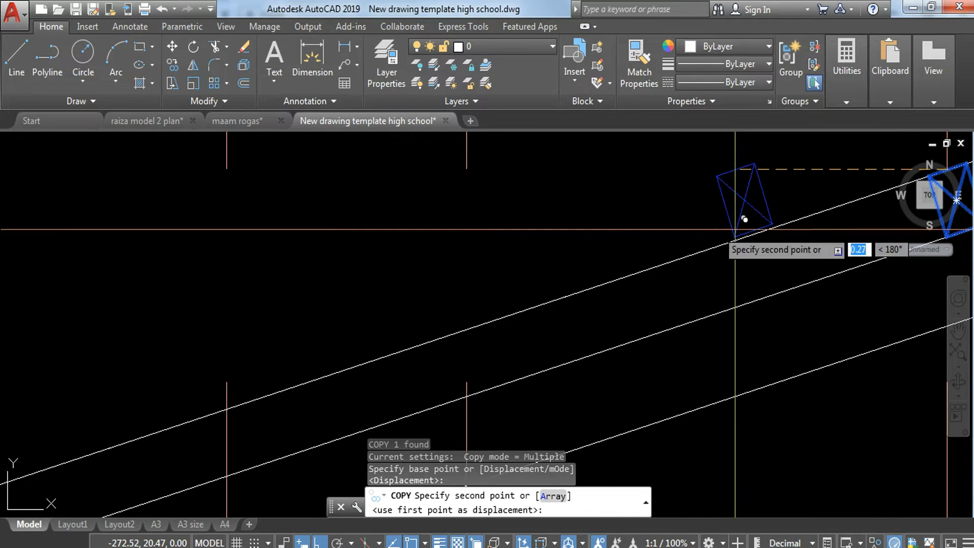
left_click(475, 324)
scroll(477, 325, "down", 3)
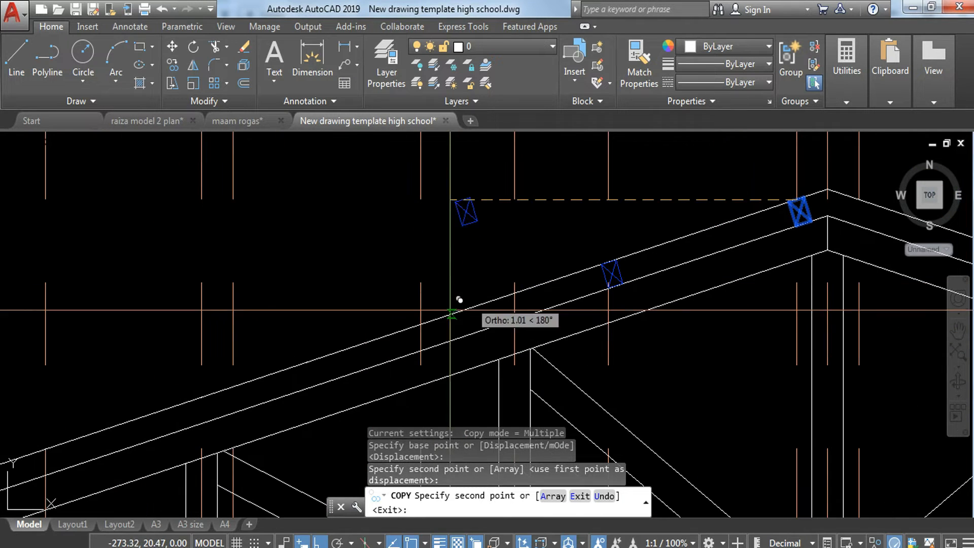
left_click(421, 326)
Place two more purlin copies where the third and fourth guides meet the left slope's upper line.
middle_click_drag(239, 342, 467, 255)
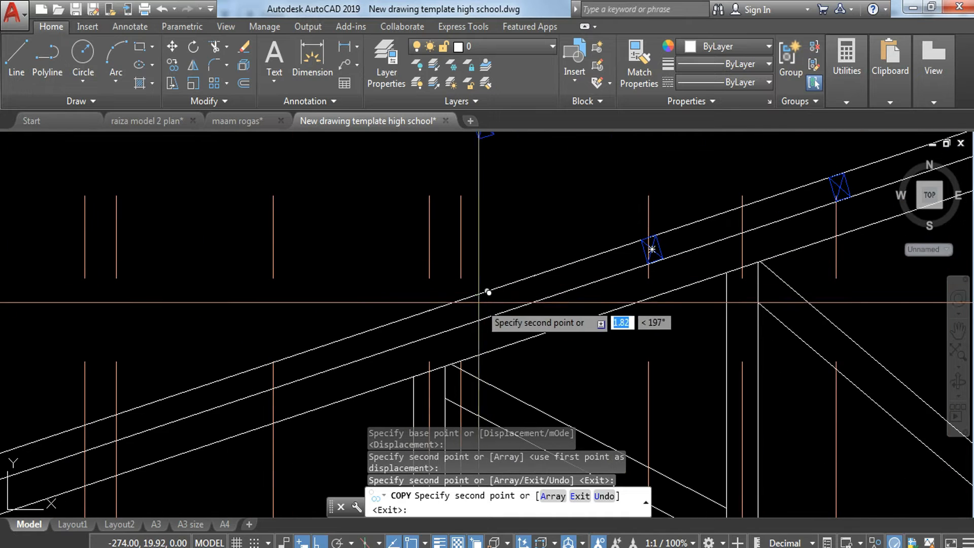
left_click(461, 300)
left_click(276, 364)
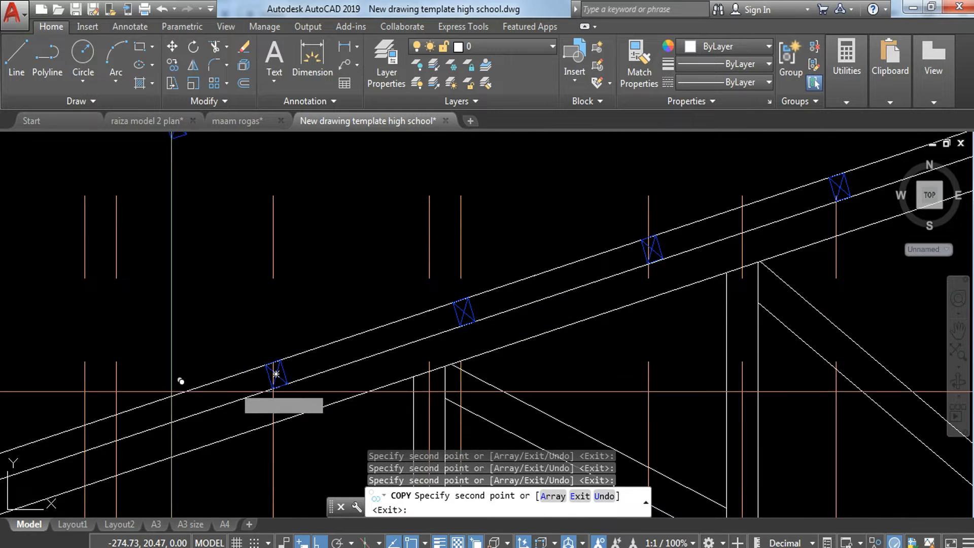
Place the last two purlin copies on the fifth and sixth guides near the left eave and end the copying.
middle_click_drag(179, 384, 418, 245)
scroll(457, 244, "down", 3)
scroll(433, 260, "up", 3)
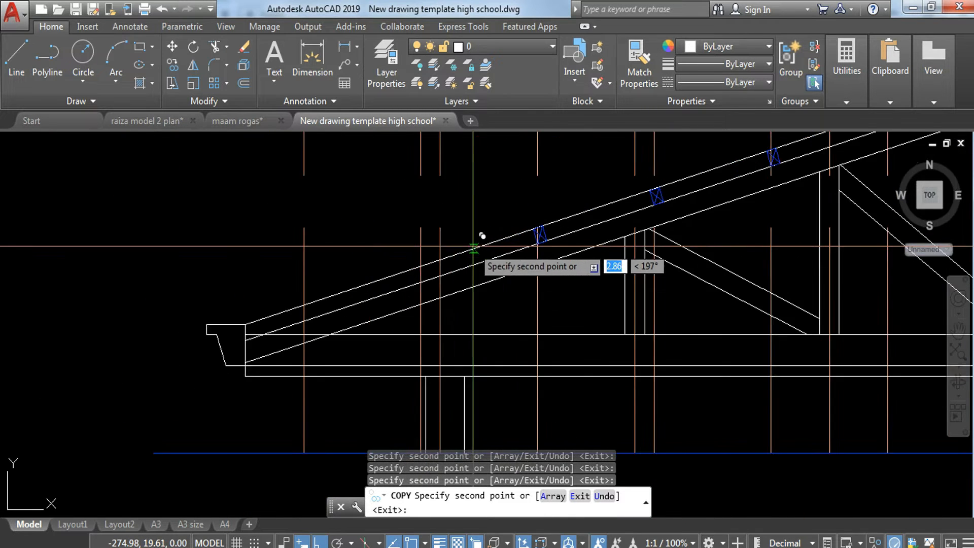
mouse_move(452, 266)
middle_mouse_down()
mouse_move(509, 192)
mouse_move(462, 398)
middle_mouse_up()
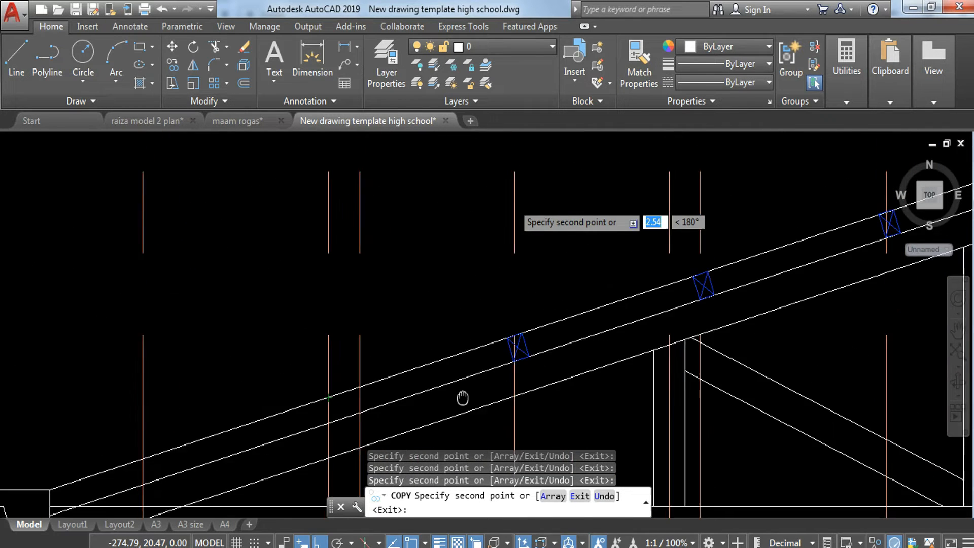
scroll(467, 314, "down", 8)
scroll(467, 312, "up", 5)
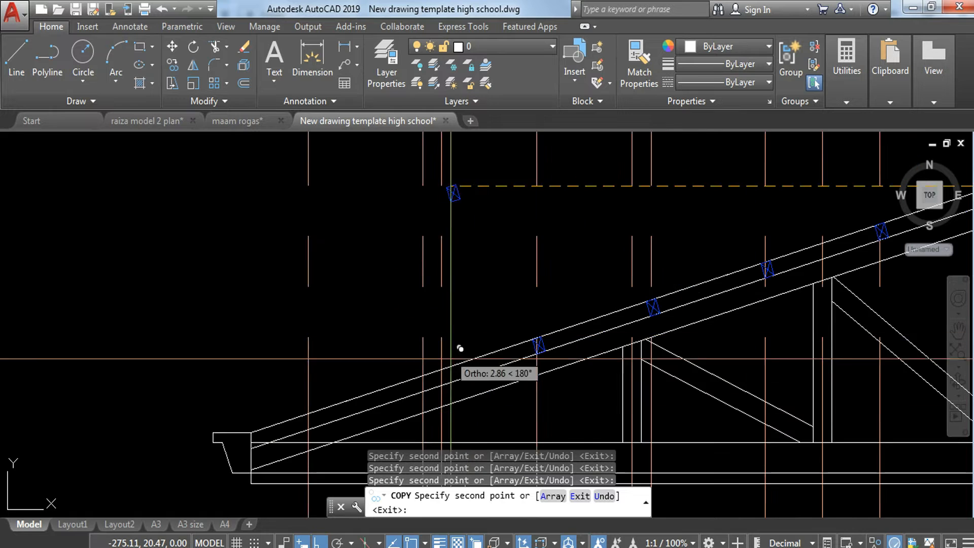
left_click(390, 359)
middle_click_drag(286, 361, 563, 179)
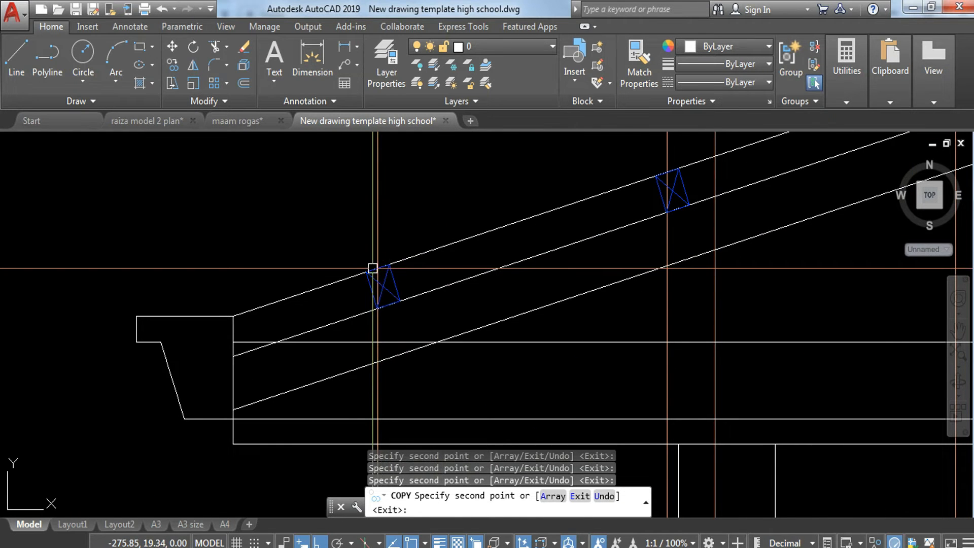
key("Escape")
Mirror the seven left-slope purlins about the vertical line through the ridge onto the right slope, keeping the source objects.
left_click(345, 244)
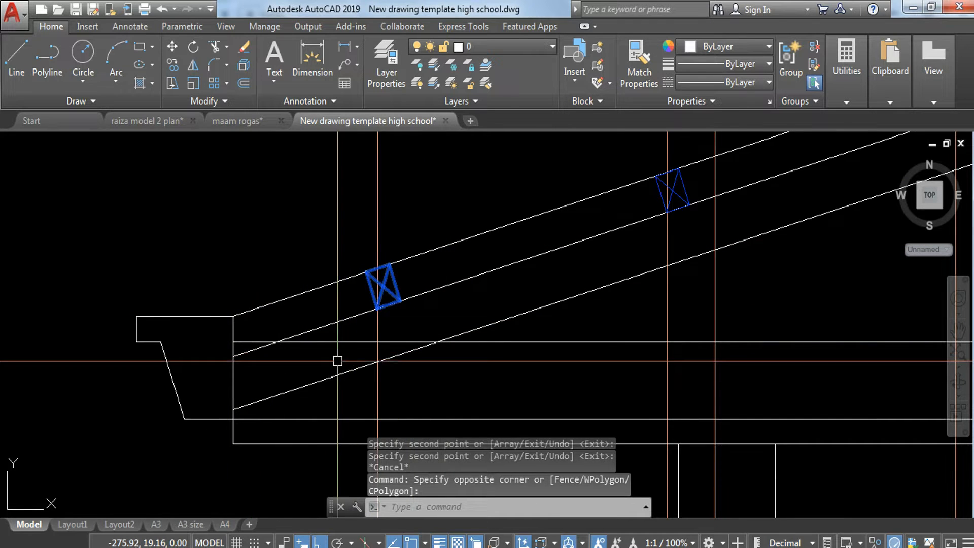
scroll(376, 343, "up", 2)
scroll(215, 309, "down", 4)
middle_click_drag(345, 293, 48, 376)
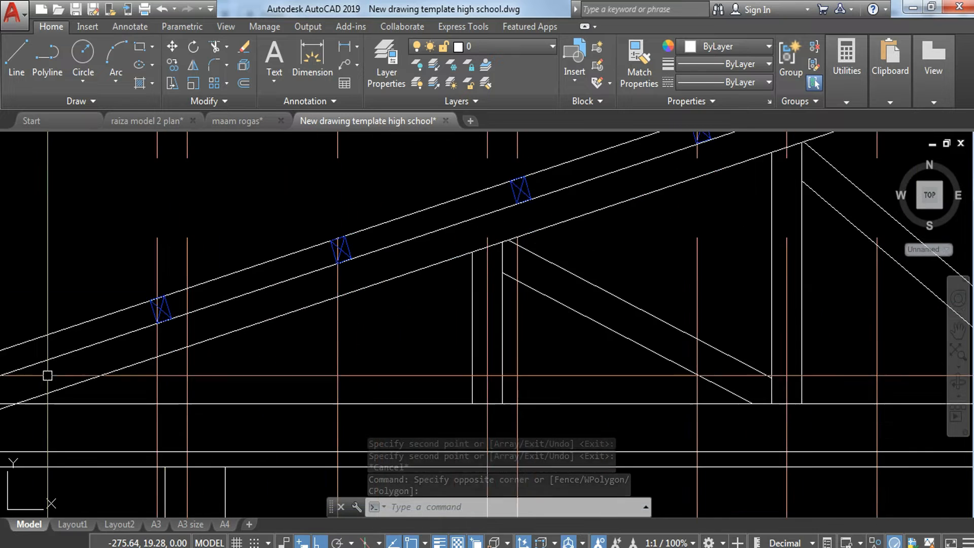
scroll(47, 376, "down", 3)
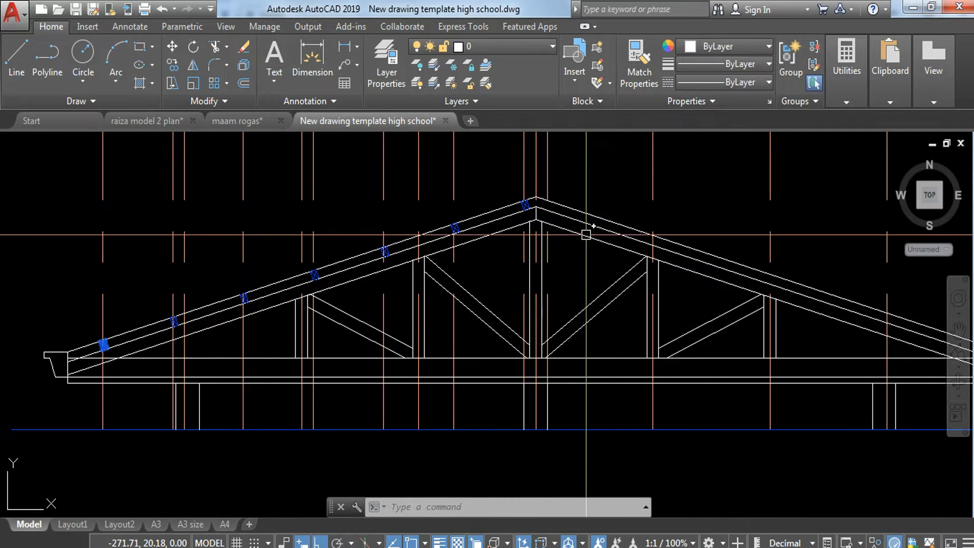
left_click(87, 310)
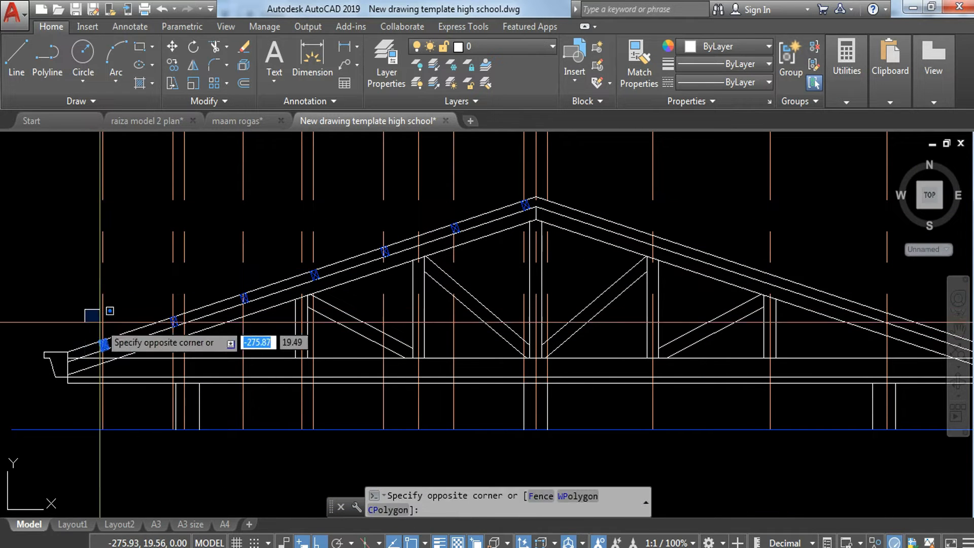
left_click(119, 356)
left_click(152, 298)
left_click(208, 345)
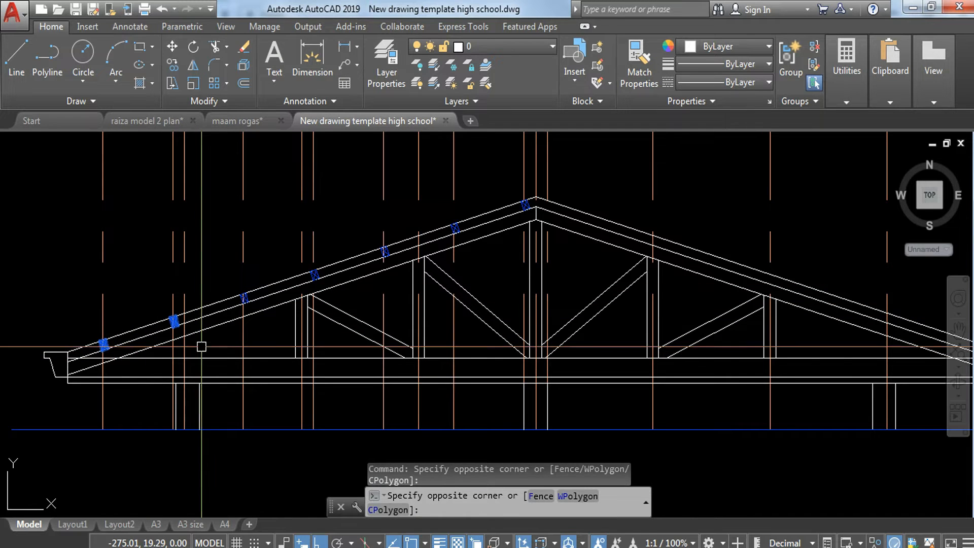
left_click(222, 246)
left_click(254, 313)
left_click(280, 199)
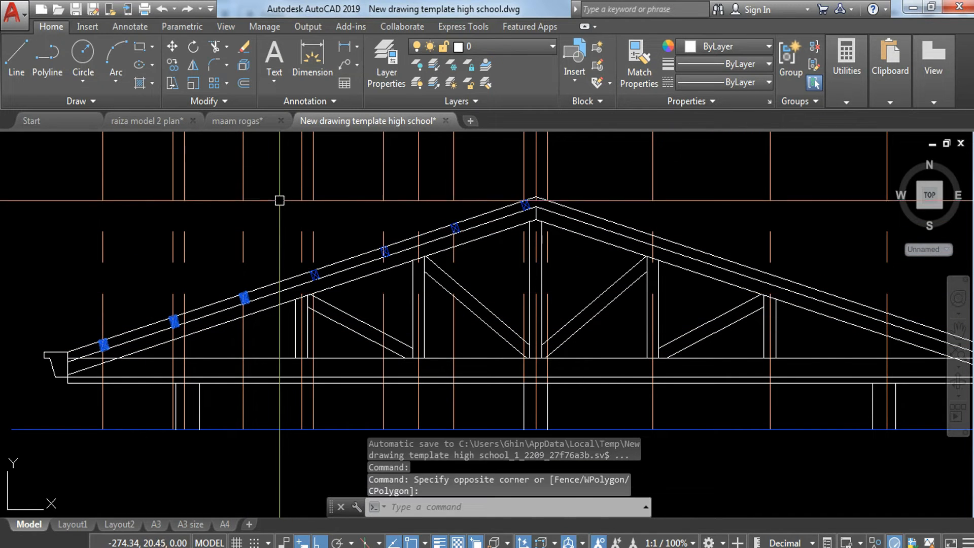
left_click(394, 271)
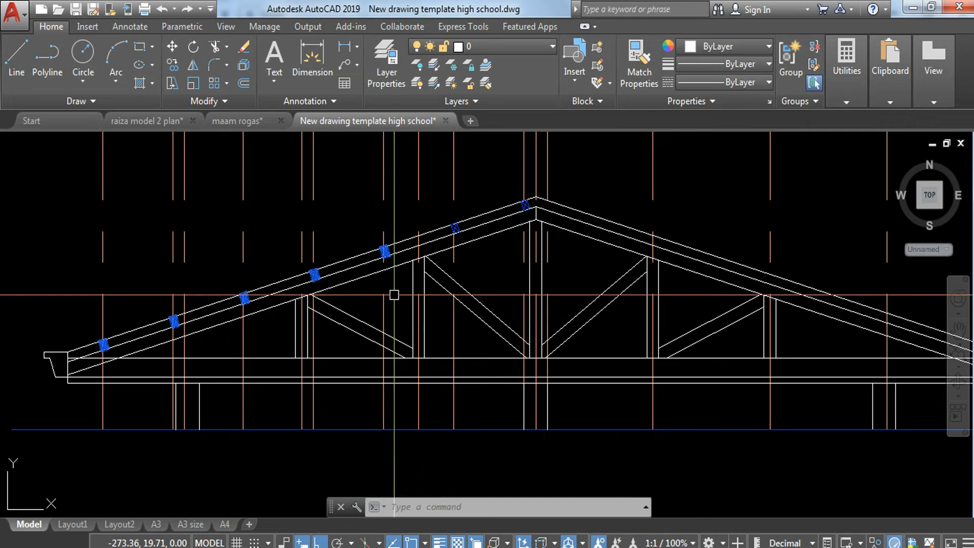
left_click(437, 168)
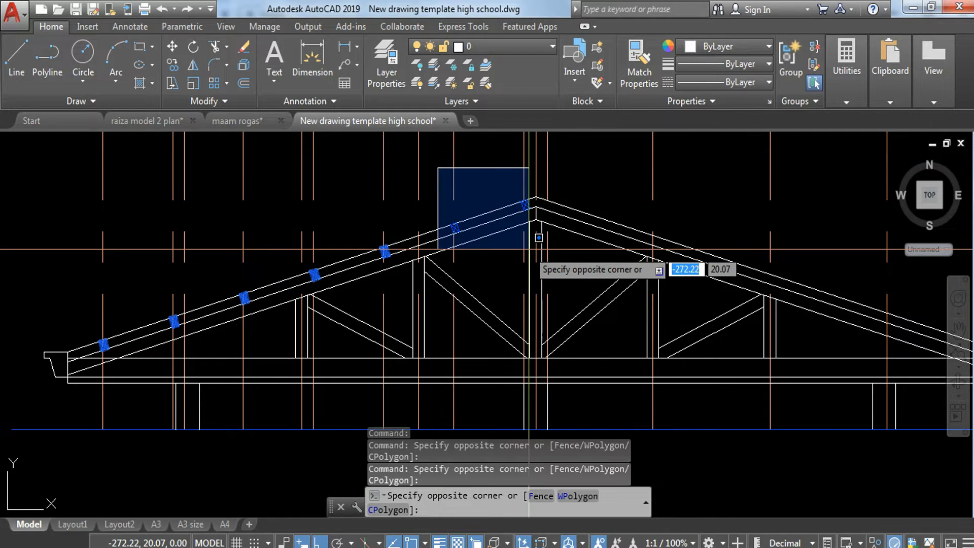
left_click(545, 234)
type("M")
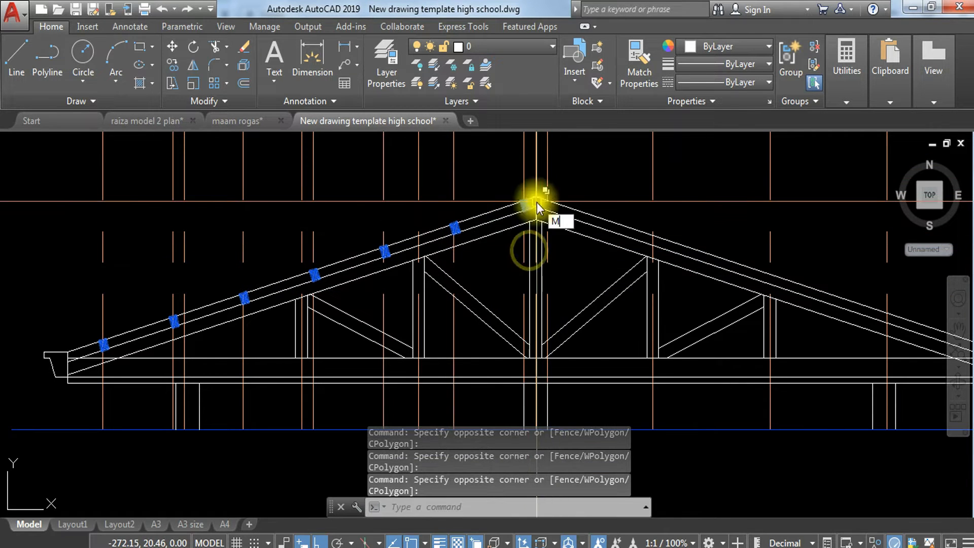
type("I")
key("Return")
scroll(528, 208, "up", 5)
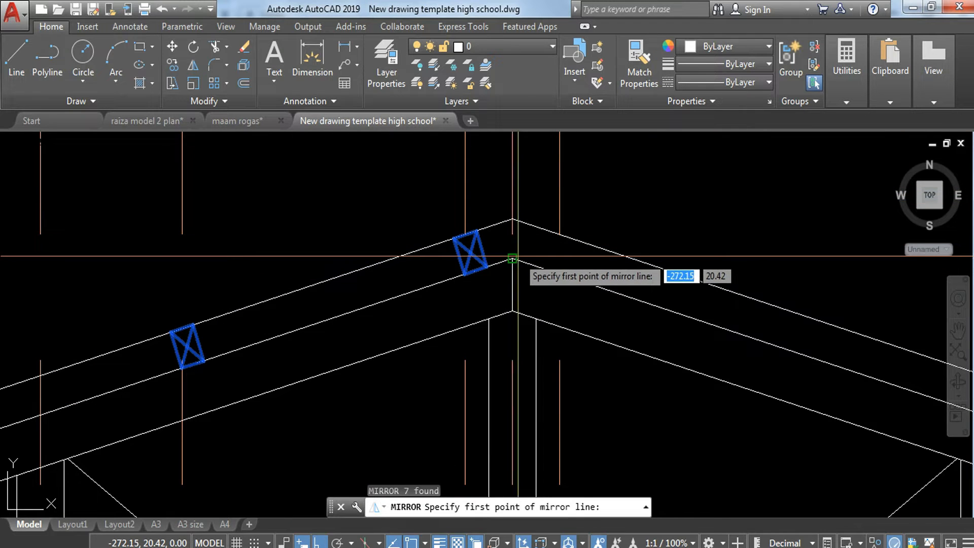
left_click(512, 259)
left_click(512, 218)
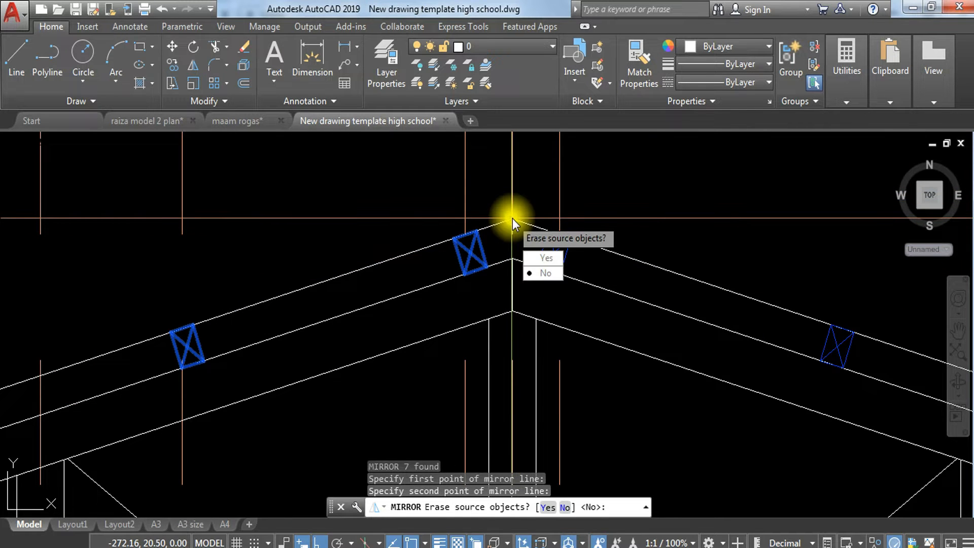
left_click(544, 272)
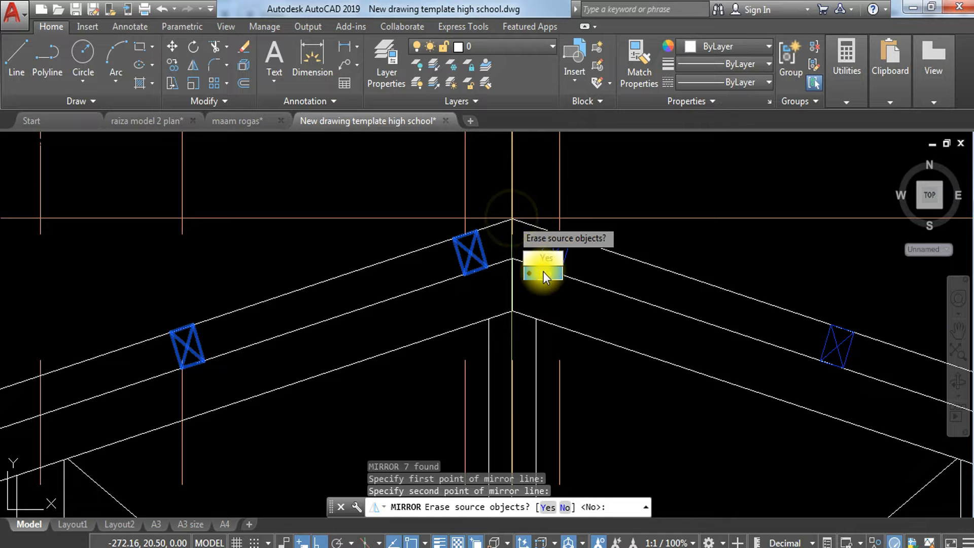
scroll(511, 218, "down", 5)
key("Escape")
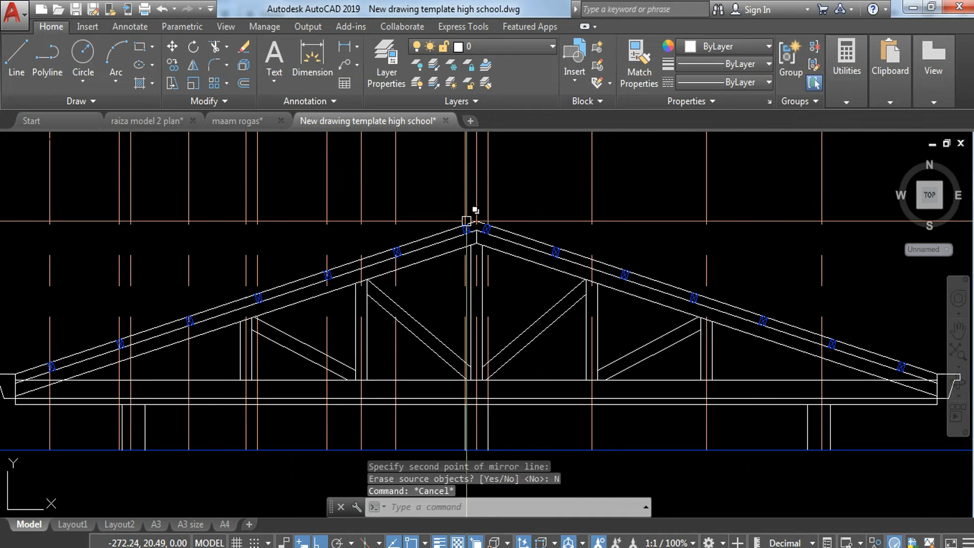
Erase the three purlin guide lines closest to the ridge on the left slope.
middle_click_drag(405, 257, 522, 315)
key("Escape")
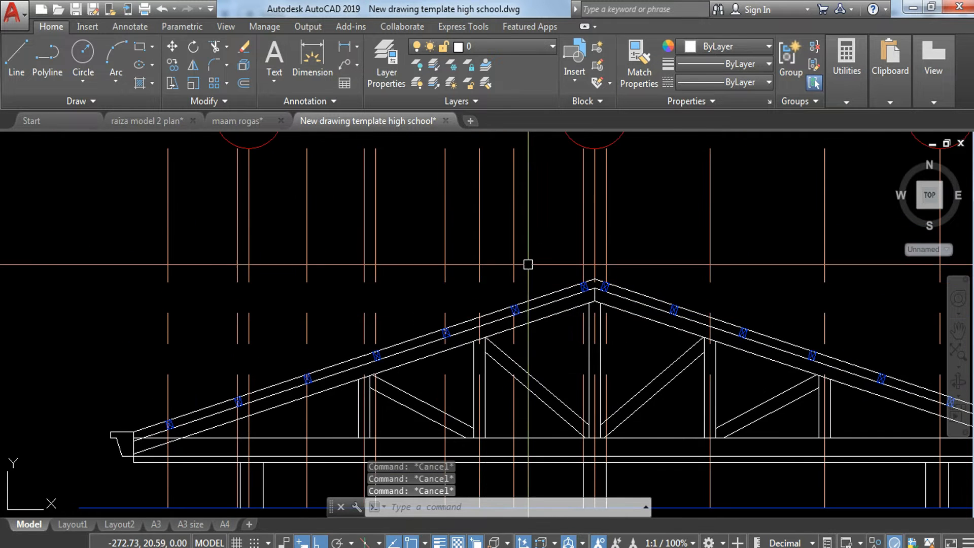
left_click(588, 222)
left_click(562, 238)
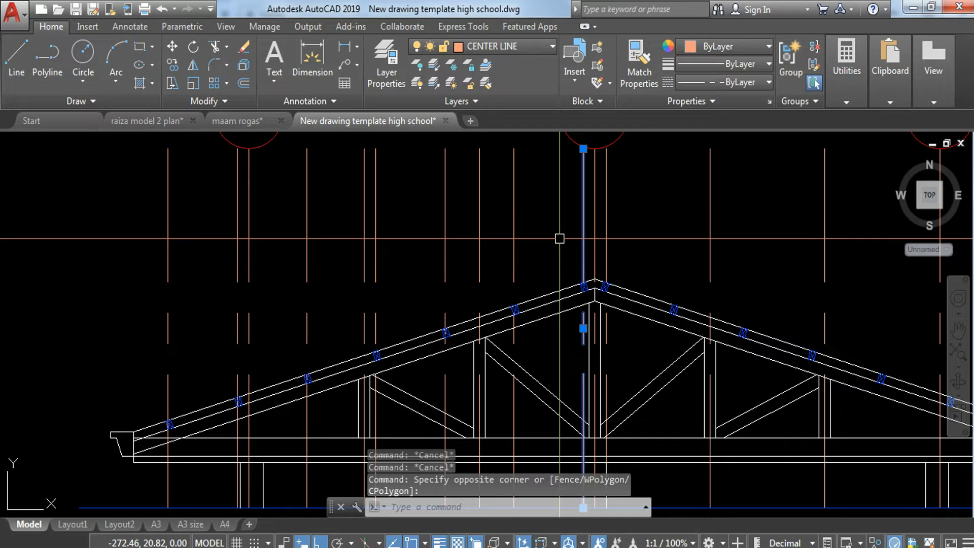
type("e")
key("Return")
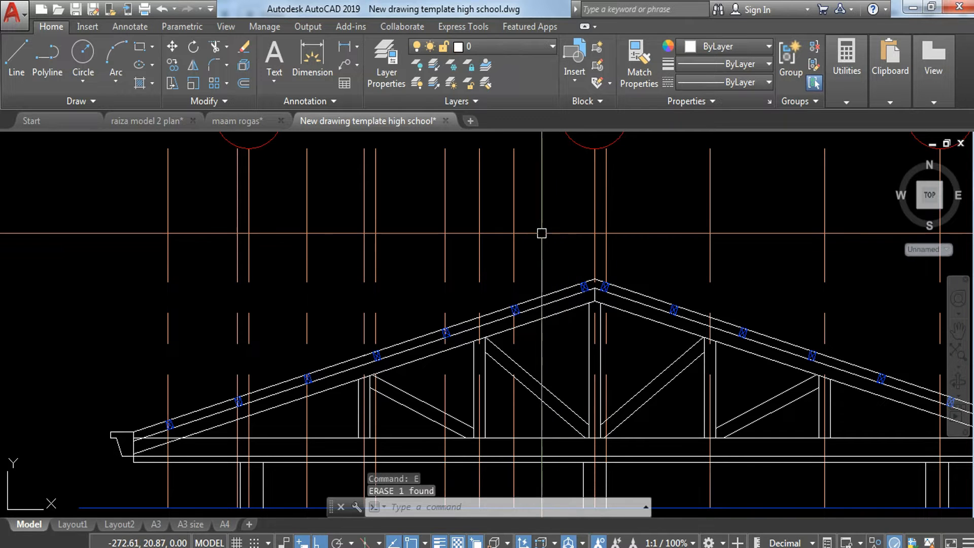
left_click(542, 217)
left_click(495, 245)
type("e")
key("Return")
left_click(458, 243)
left_click(432, 258)
type("e")
key("Return")
left_click(371, 266)
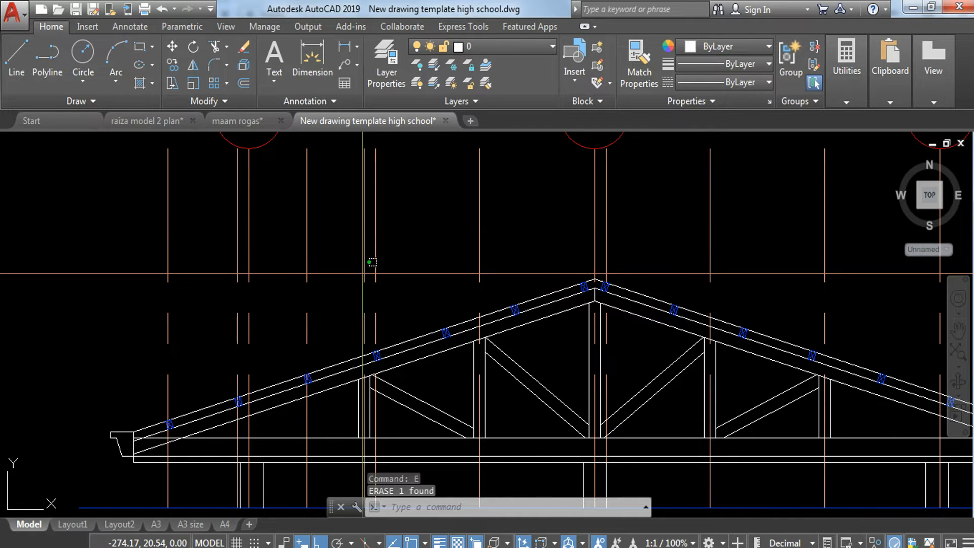
left_click(348, 282)
key("Escape")
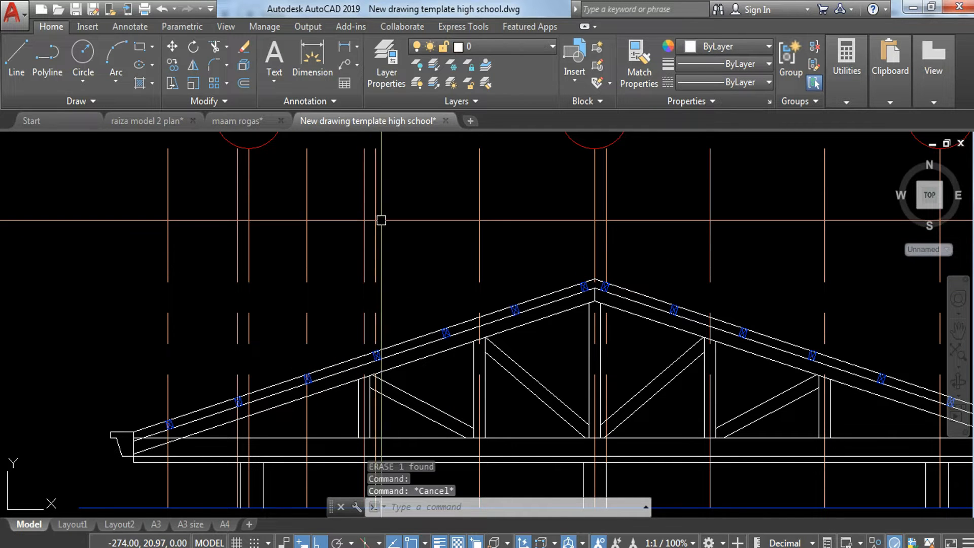
Erase the four remaining purlin guide lines toward the left eave, leaving the lettered grid and truss centre lines.
left_click(376, 228)
type("e")
key("Return")
left_click(325, 289)
left_click(237, 323)
type("e")
key("Return")
left_click(196, 306)
left_click(115, 330)
key("Escape")
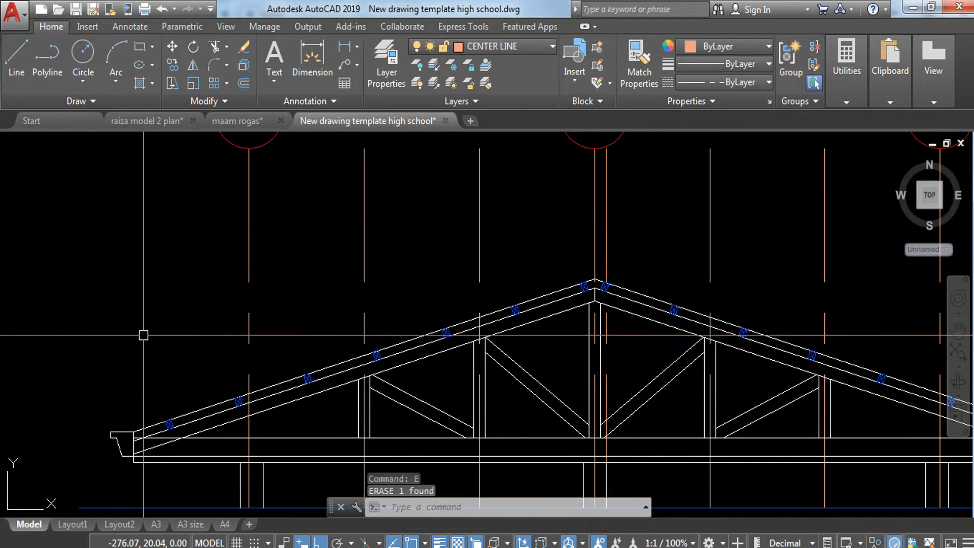
scroll(142, 331, "down", 2)
key("Escape")
key("Escape")
middle_click_drag(336, 328, 337, 329)
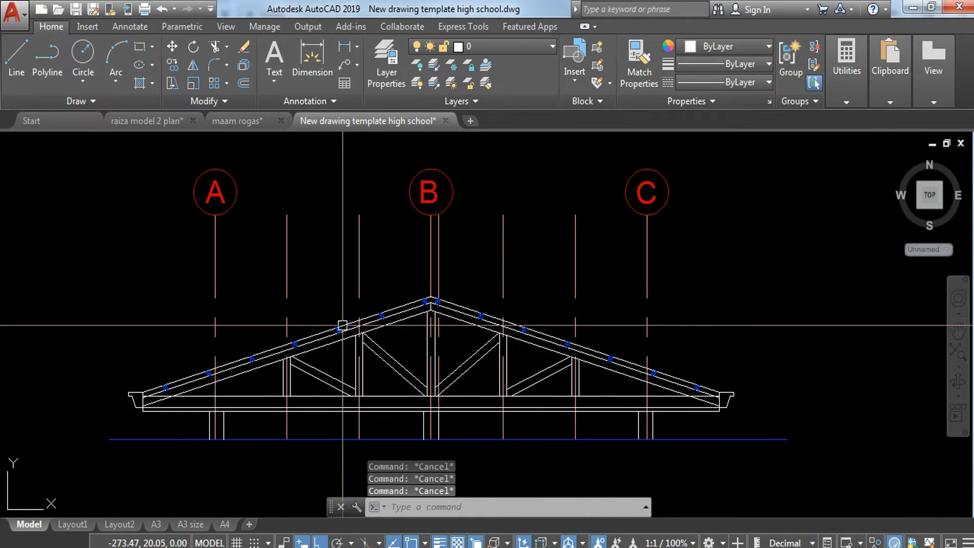
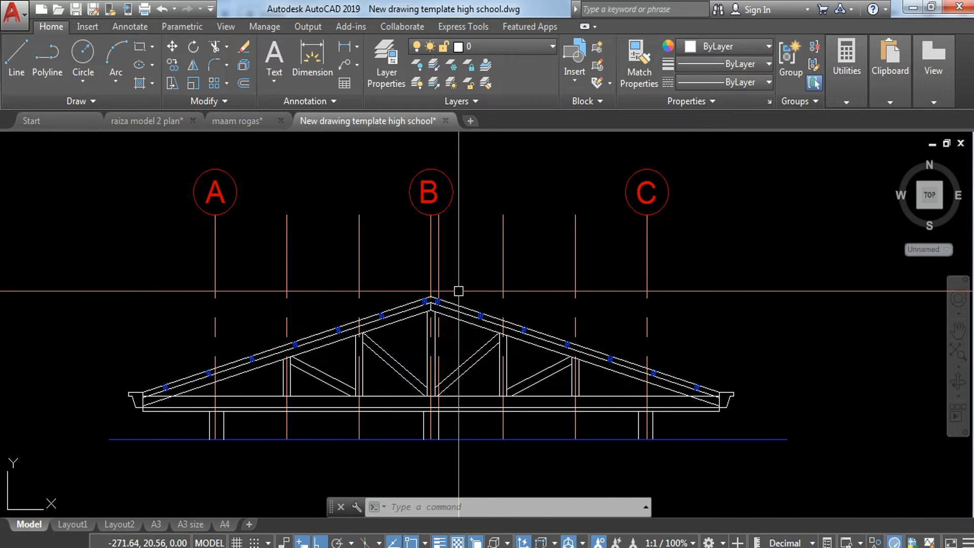
Offset the uppermost roof line over the purlins outward by 0.01.
scroll(458, 292, "up", 6)
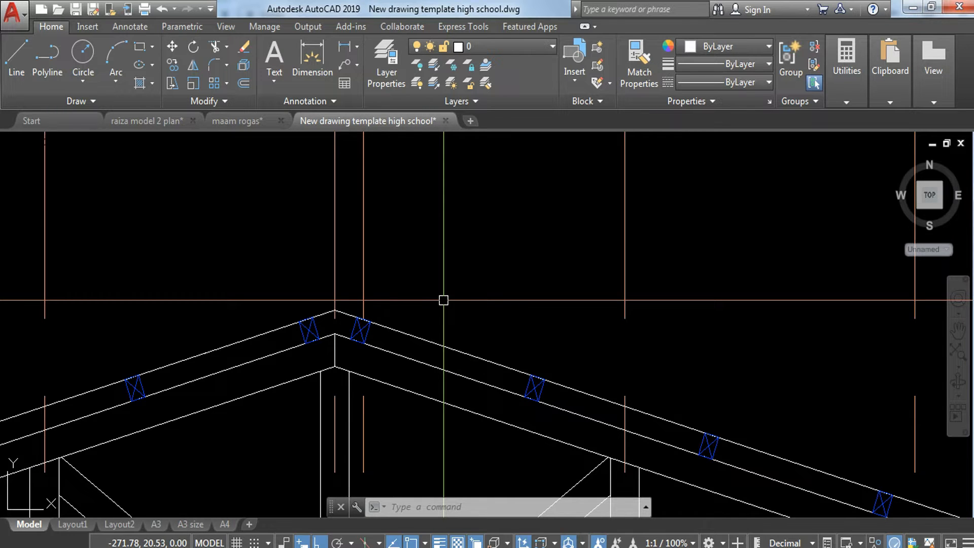
scroll(466, 297, "down", 4)
scroll(435, 293, "up", 6)
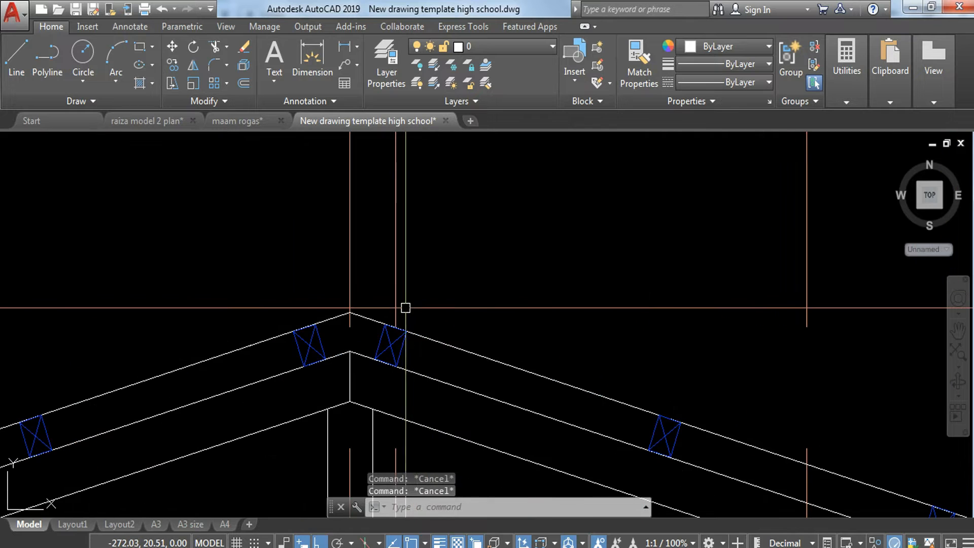
mouse_move(398, 308)
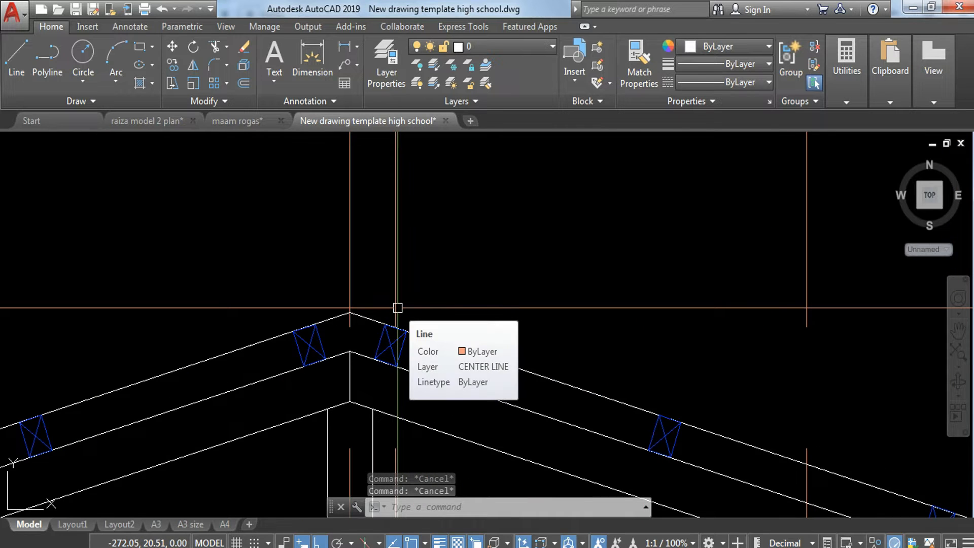
type("o")
key("Return")
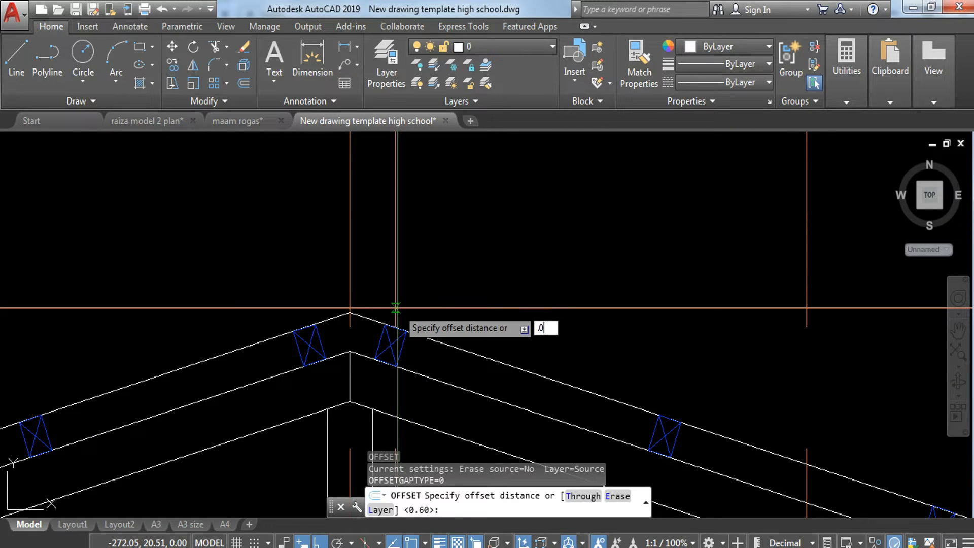
type(".01")
key("Return")
left_click(424, 334)
left_click(469, 273)
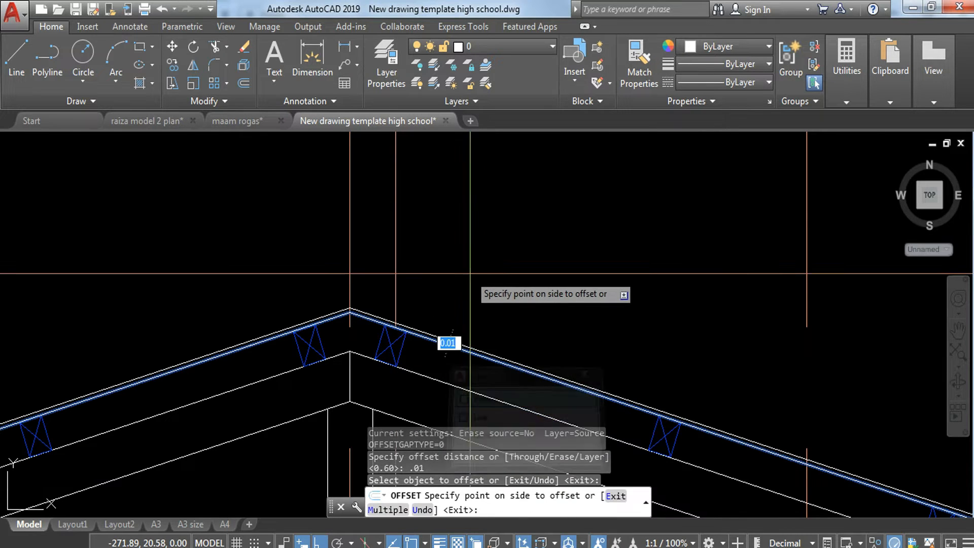
left_click(480, 264)
scroll(353, 300, "up", 6)
key("Escape")
key("Escape")
key("Escape")
middle_click_drag(288, 326, 322, 248)
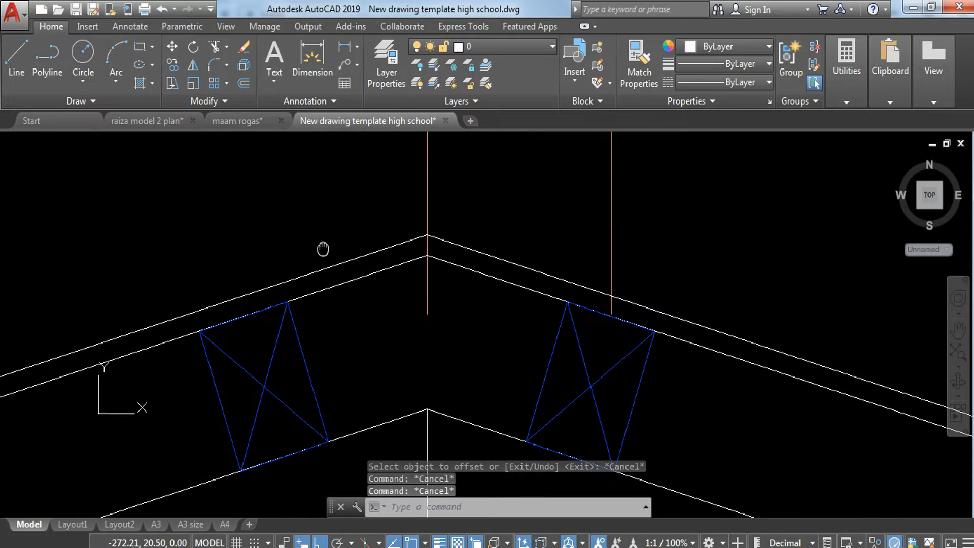
Draw a line along the outer side edge of each of the two ridge purlins, from lower to upper corner.
key("Return")
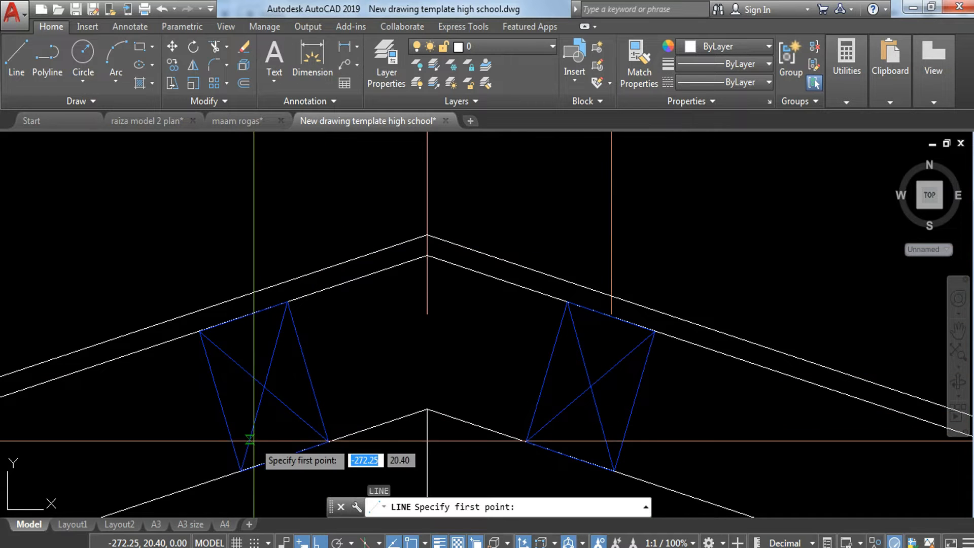
left_click(240, 470)
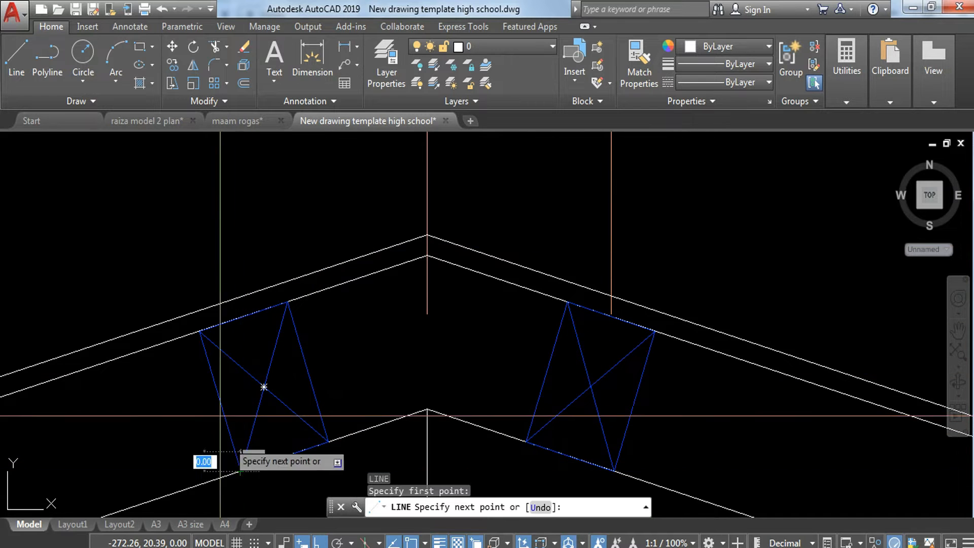
left_click(200, 332)
key("Return")
key("Return")
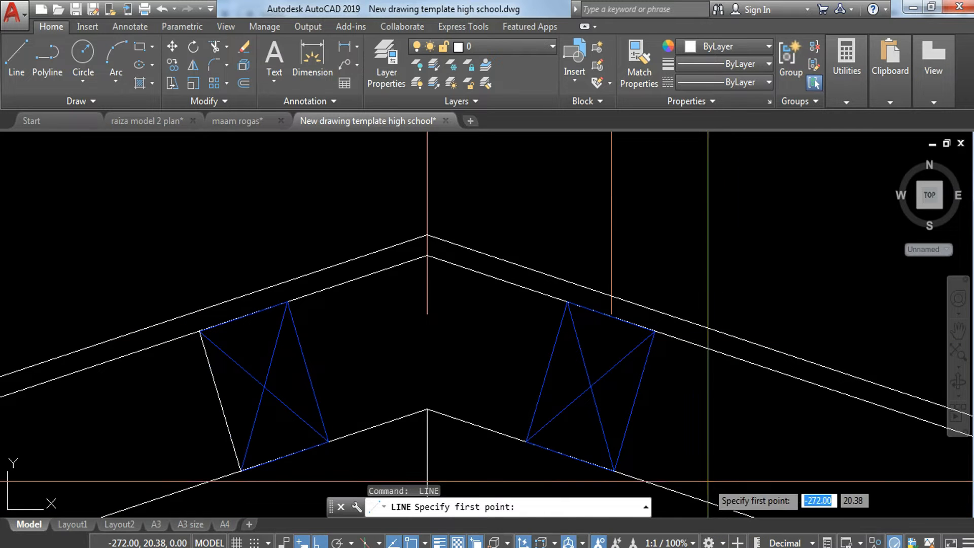
left_click(612, 470)
left_click(655, 332)
key("Escape")
Extend the upper ends of both outer purlin edge lines to the outermost roof line.
type("ex")
key("Return")
key("Return")
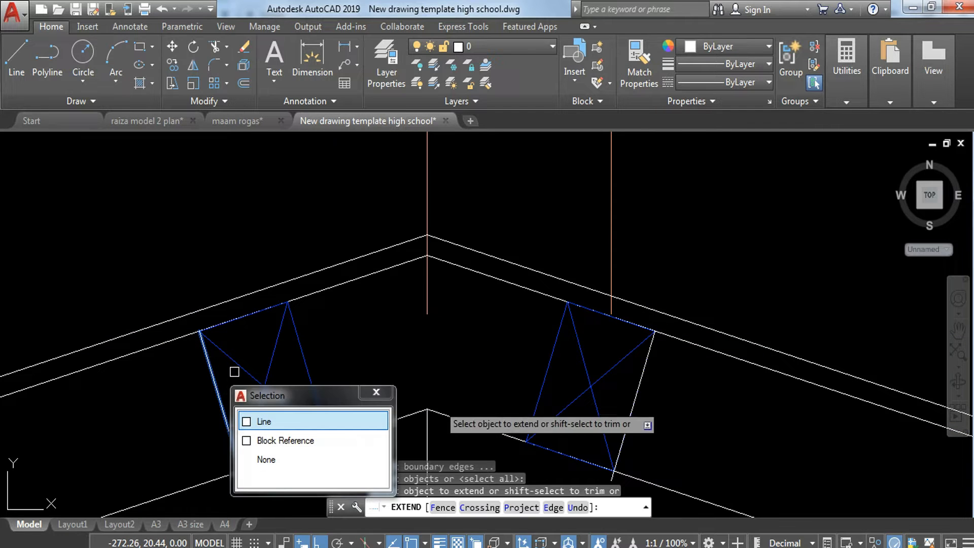
left_click(359, 425)
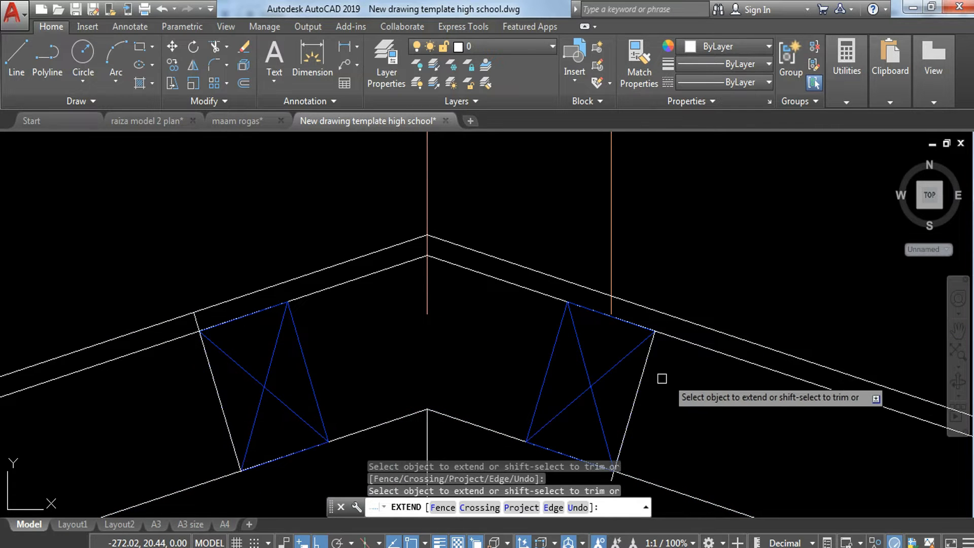
left_click(645, 378)
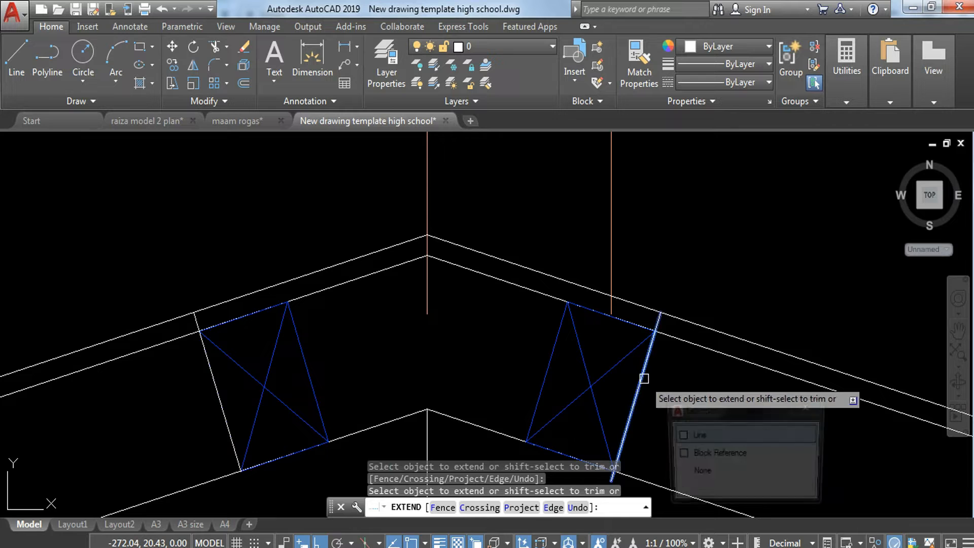
left_click(630, 404)
left_click(677, 461)
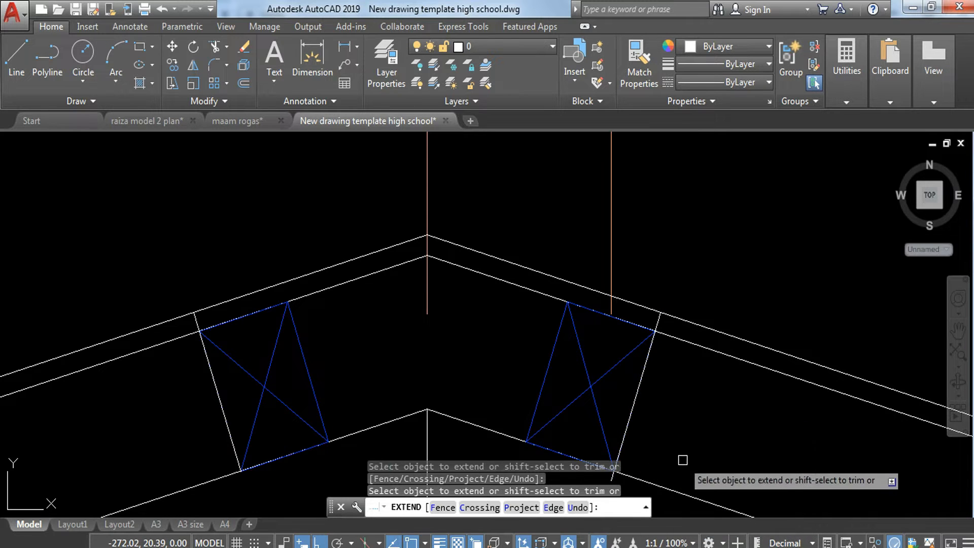
key("Escape")
middle_click_drag(456, 291, 499, 245)
key("Escape")
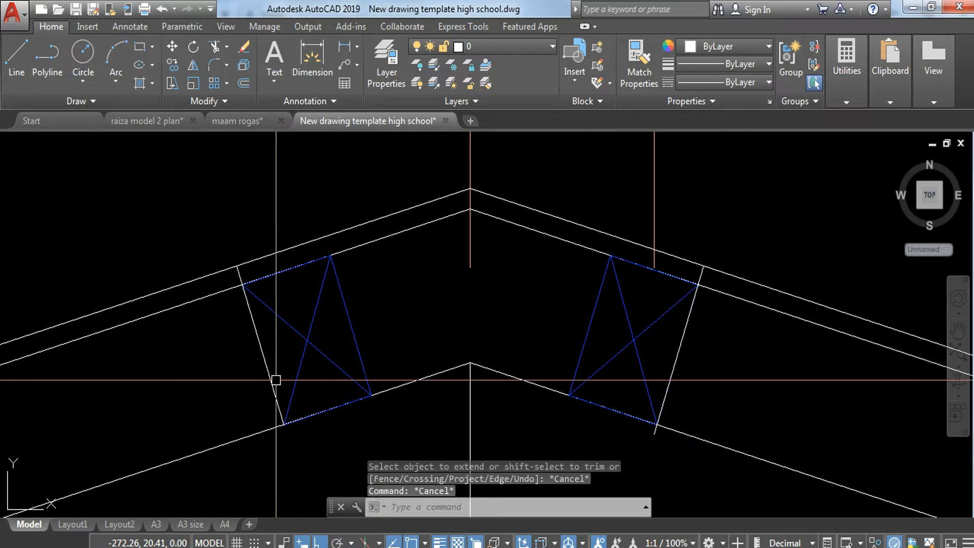
Shorten the outer edge lines of both ridge purlins by stretching their lower ends up to the purlins' upper outer corners.
left_click(277, 402)
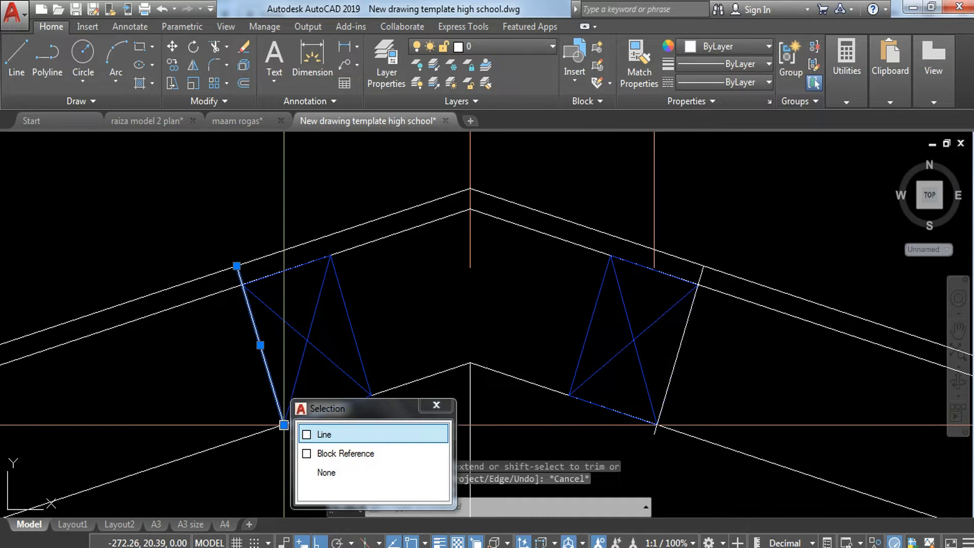
left_click(283, 424)
key("Escape")
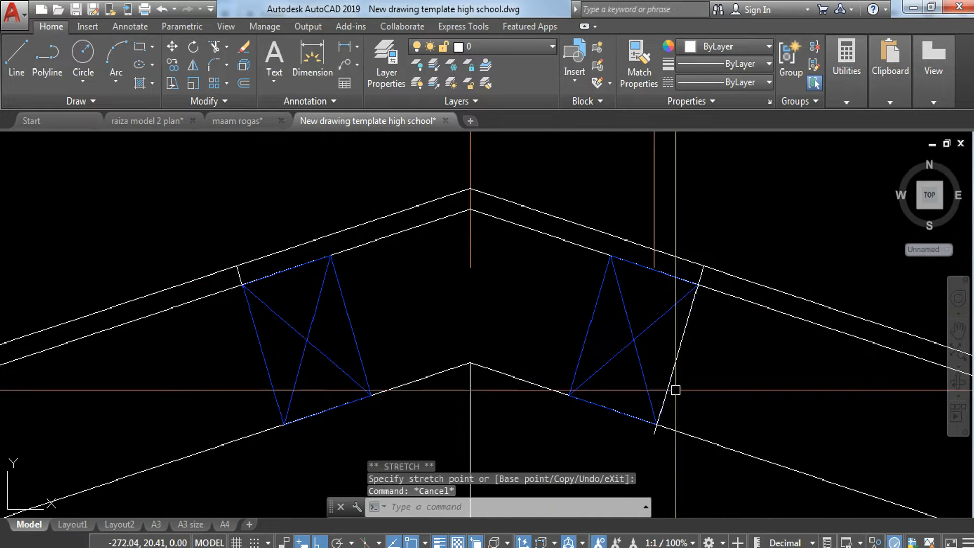
left_click(658, 434)
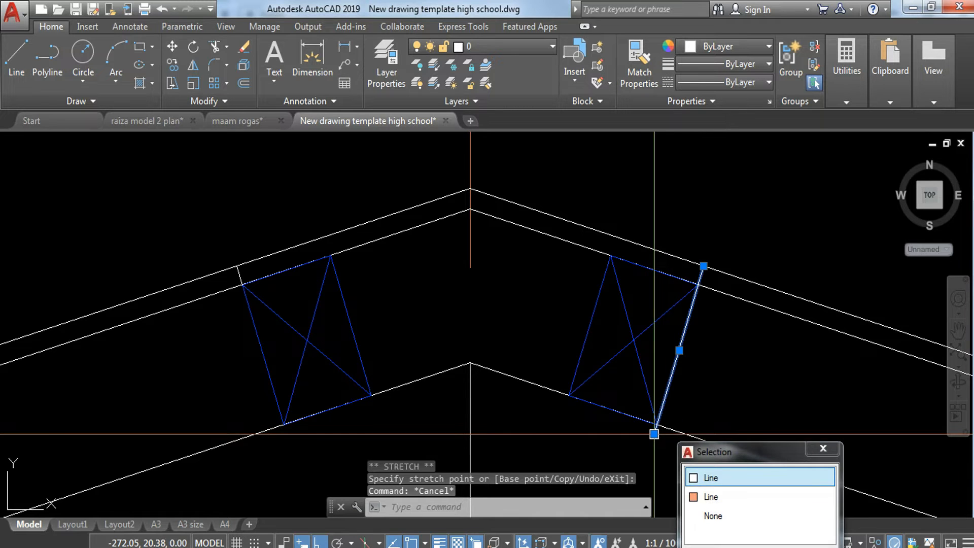
left_click(654, 434)
left_click(693, 287)
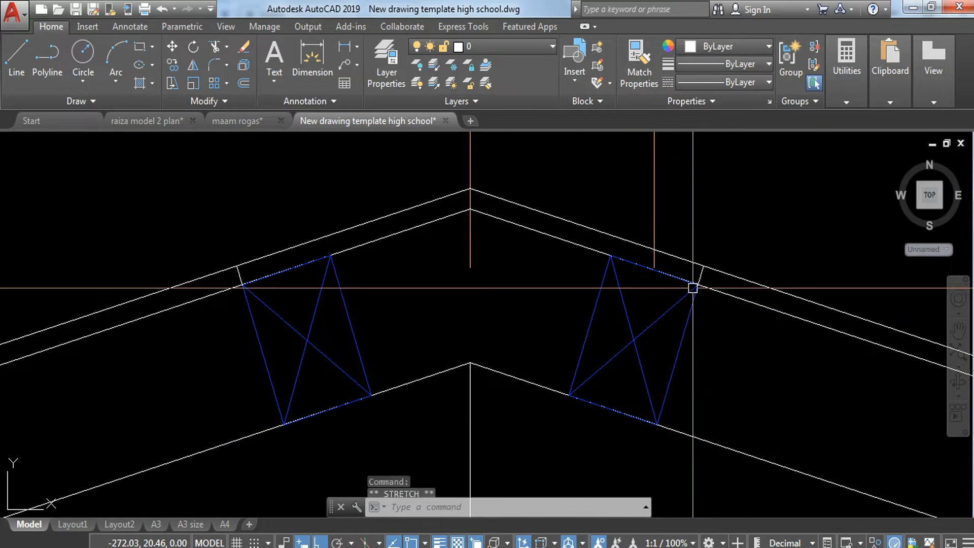
Trim the outermost roof line beyond the short end lines on both slopes, leaving only the ridge cap outline.
type("tr")
key("Return")
key("Return")
left_click(124, 303)
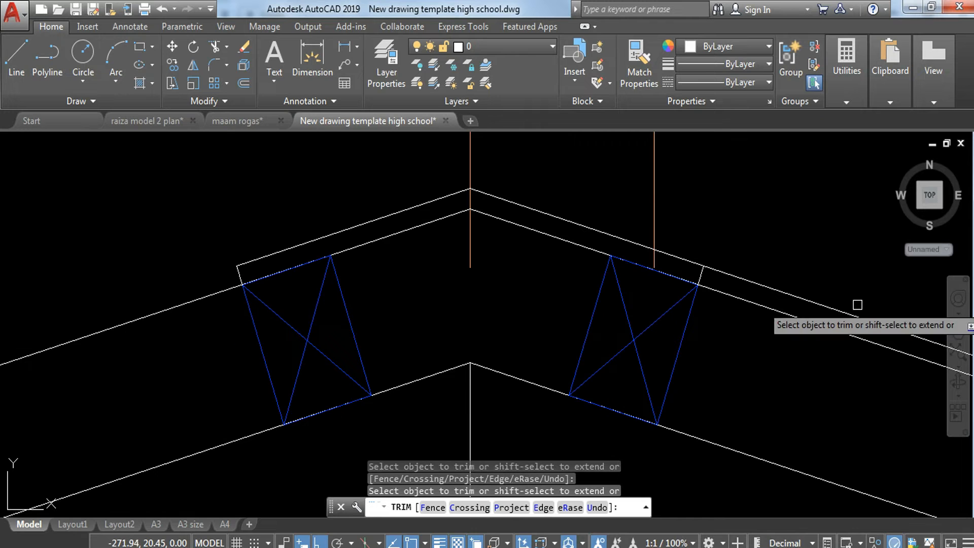
key("Escape")
key("Escape")
key("Escape")
Erase the leftover vertical guide line above the ridge purlin on the right slope.
scroll(729, 283, "down", 5)
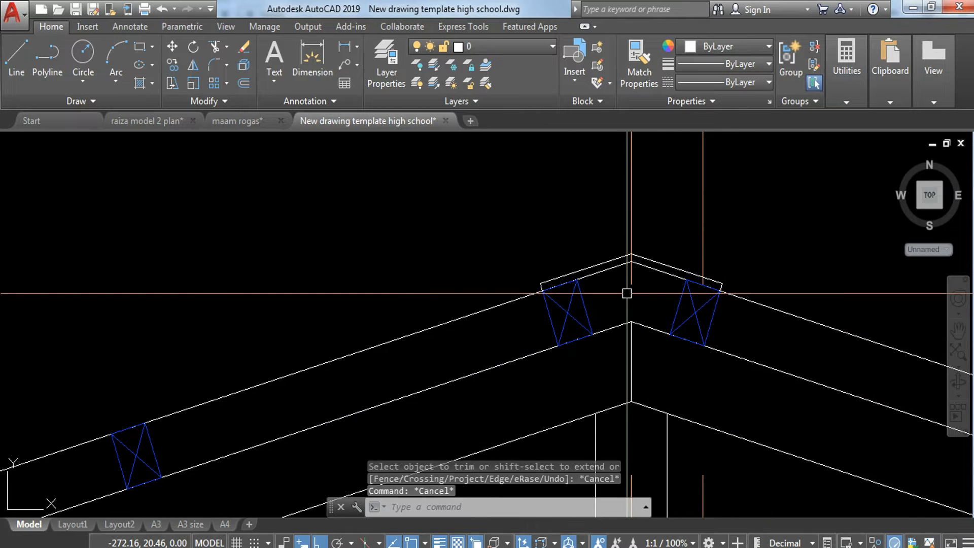
scroll(603, 282, "up", 5)
scroll(358, 276, "down", 2)
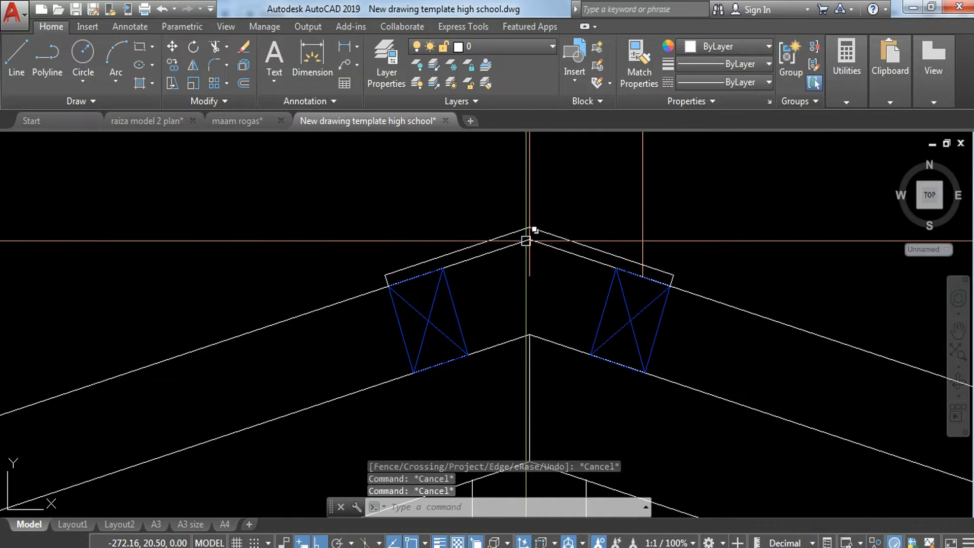
scroll(528, 235, "down", 4)
left_click(598, 184)
left_click(549, 197)
type("e")
key("Return")
Draw a vertical line at the left eave from the rafter's crossing with the bottom chord's top line to its lower line.
scroll(567, 215, "down", 2)
middle_click_drag(576, 241, 506, 265)
scroll(448, 266, "up", 2)
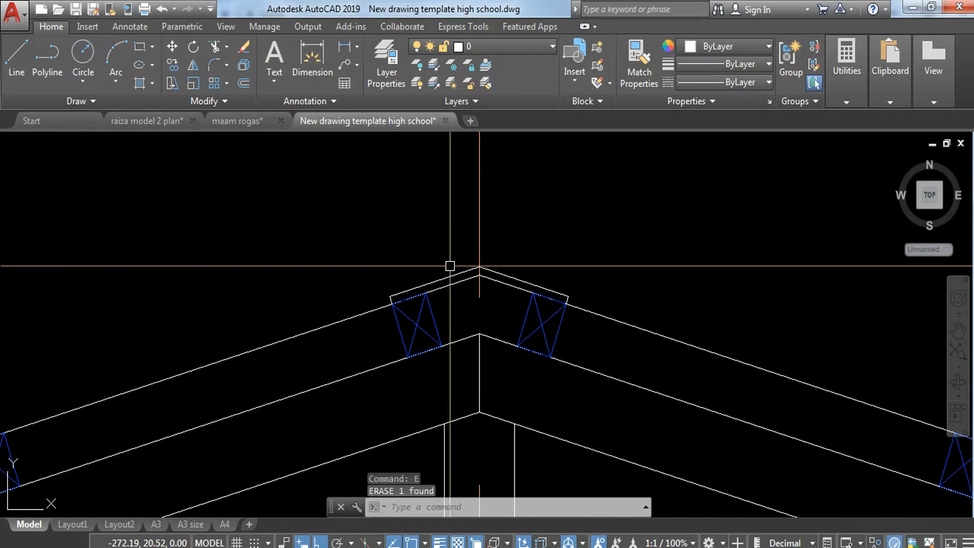
scroll(476, 303, "up", 1)
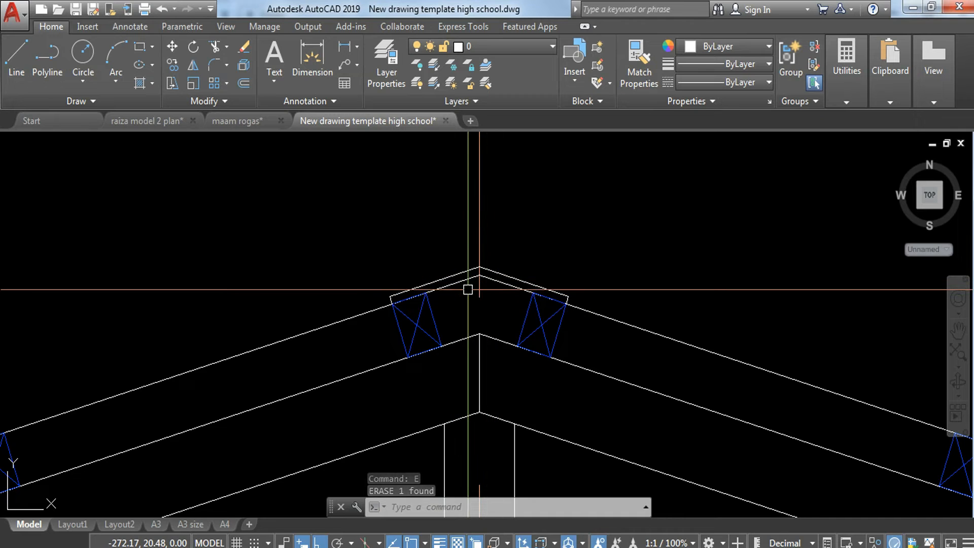
scroll(468, 290, "down", 3)
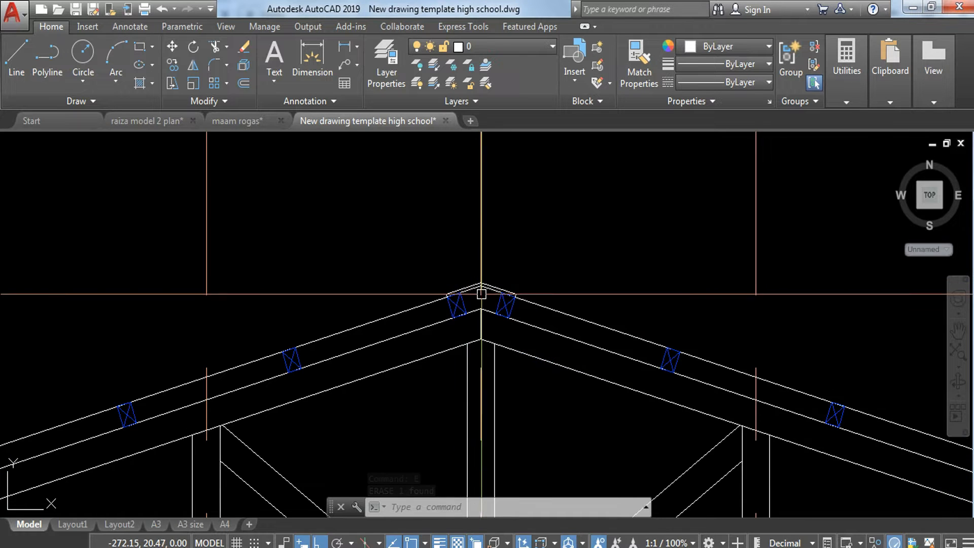
scroll(480, 303, "down", 1)
middle_click_drag(507, 353, 564, 188)
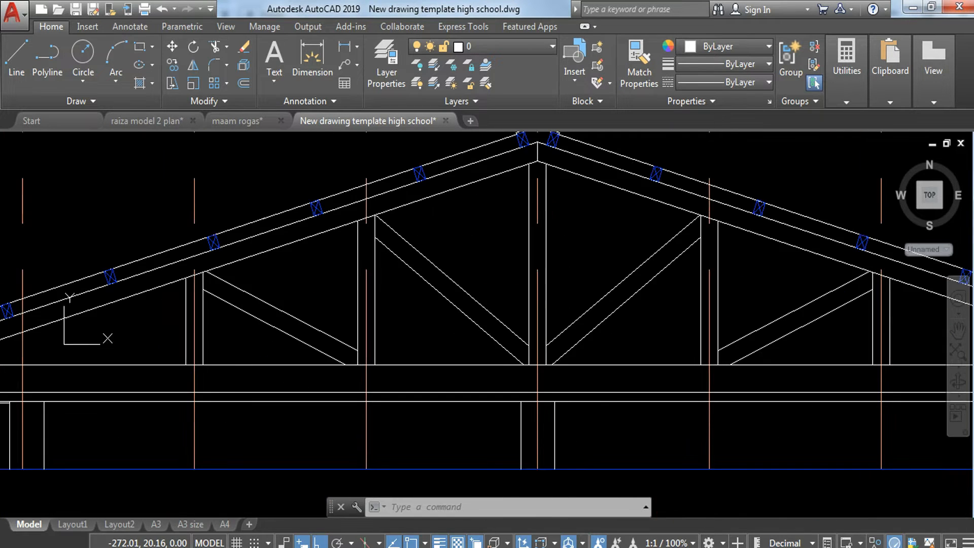
scroll(551, 199, "down", 2)
scroll(257, 323, "up", 1)
middle_click_drag(319, 277, 302, 330)
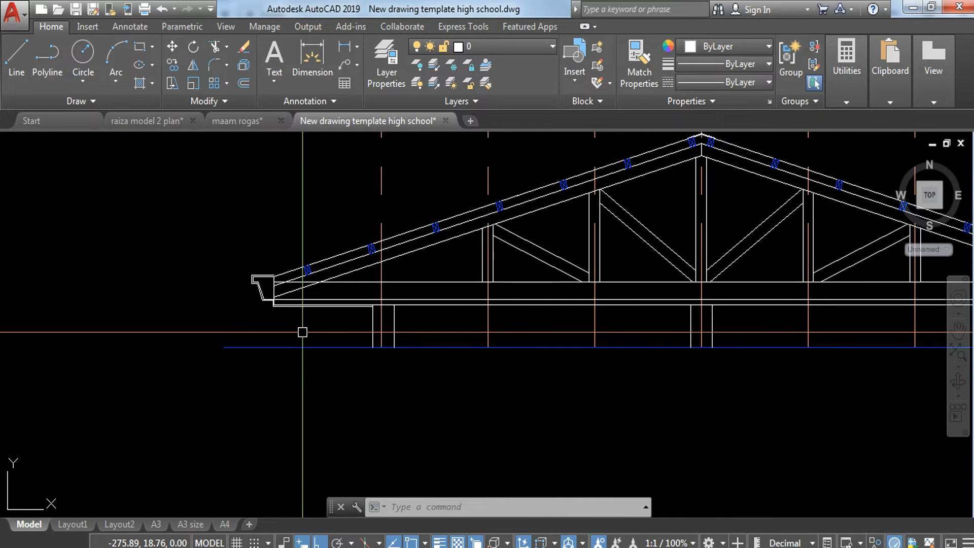
scroll(265, 272, "up", 3)
scroll(326, 305, "up", 1)
key("Escape")
key("Escape")
key("Escape")
mouse_move(359, 328)
middle_mouse_down()
mouse_move(337, 322)
mouse_move(339, 304)
middle_mouse_up()
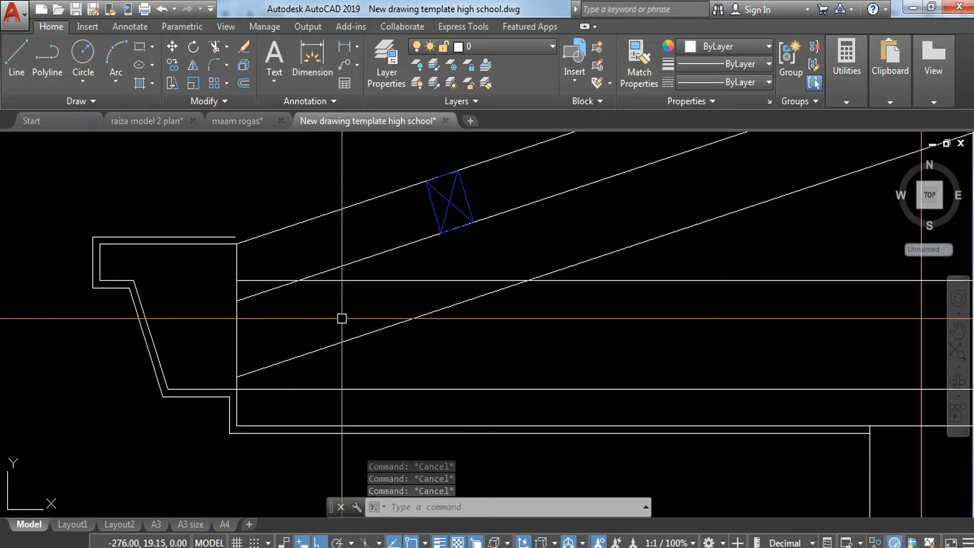
key("Return")
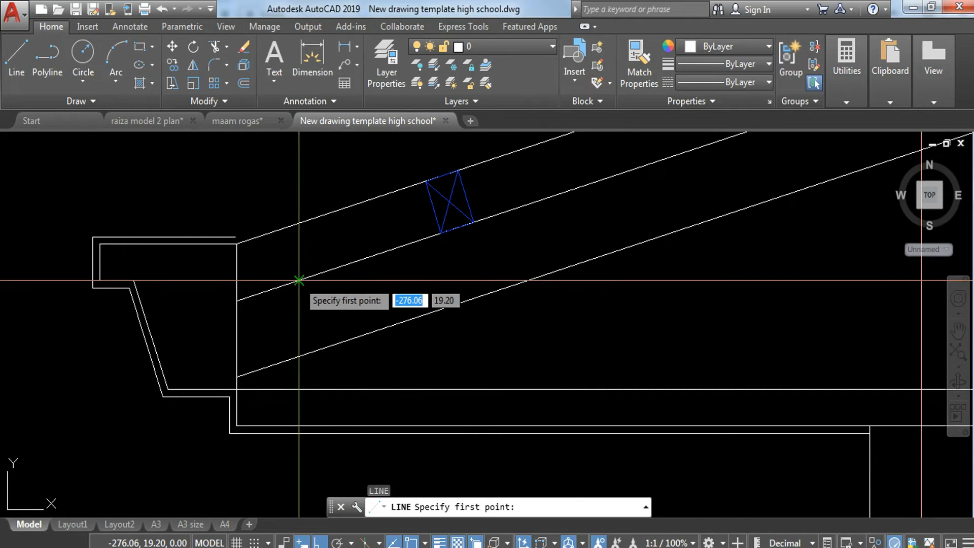
left_click(296, 280)
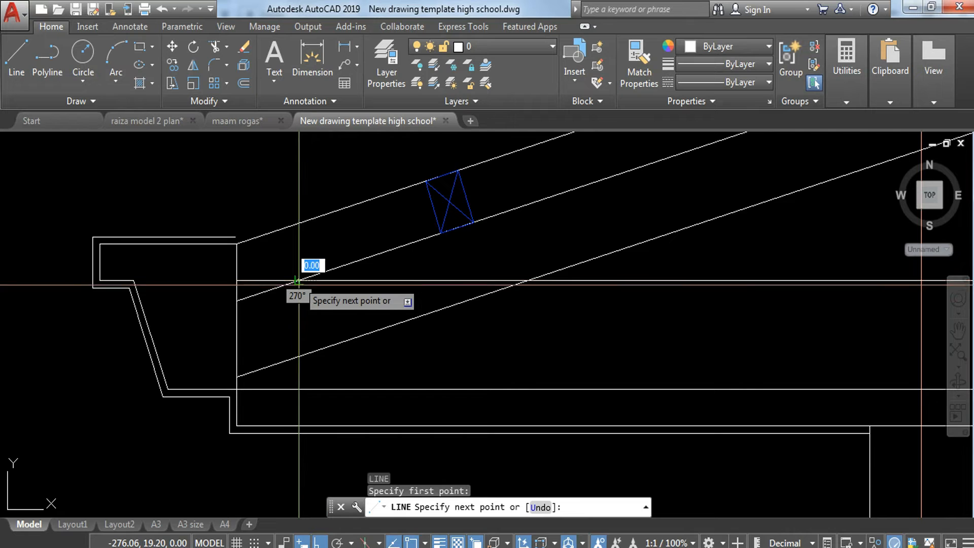
left_click(299, 390)
key("Escape")
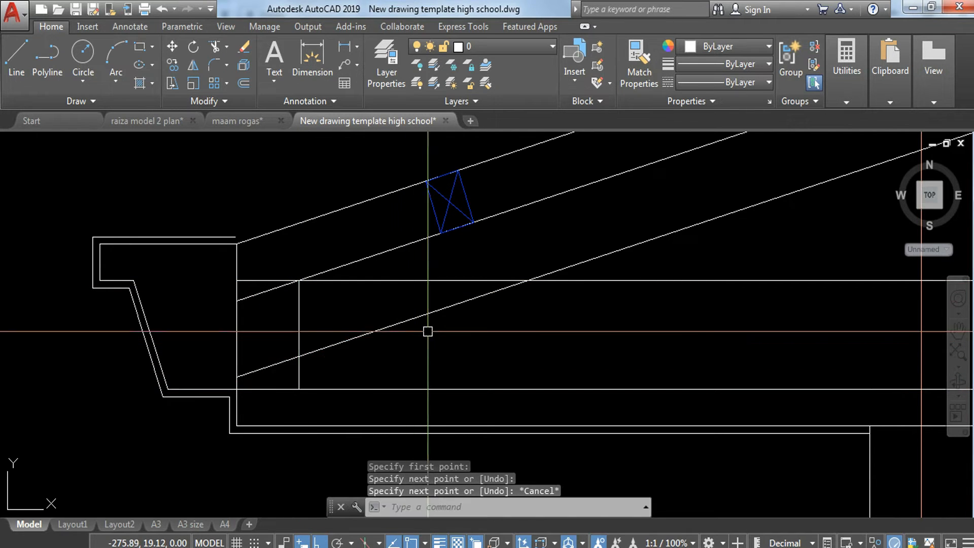
Trim the bottom chord's upper and lower lines beyond the new vertical end line at the left eave.
type("tr")
key("Return")
key("Return")
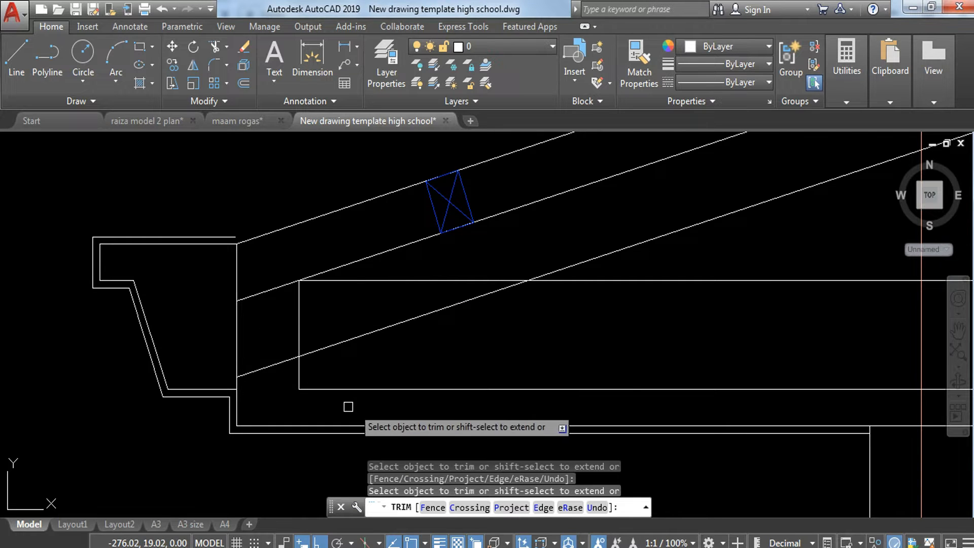
scroll(350, 401, "down", 2)
scroll(341, 320, "down", 1)
key("Escape")
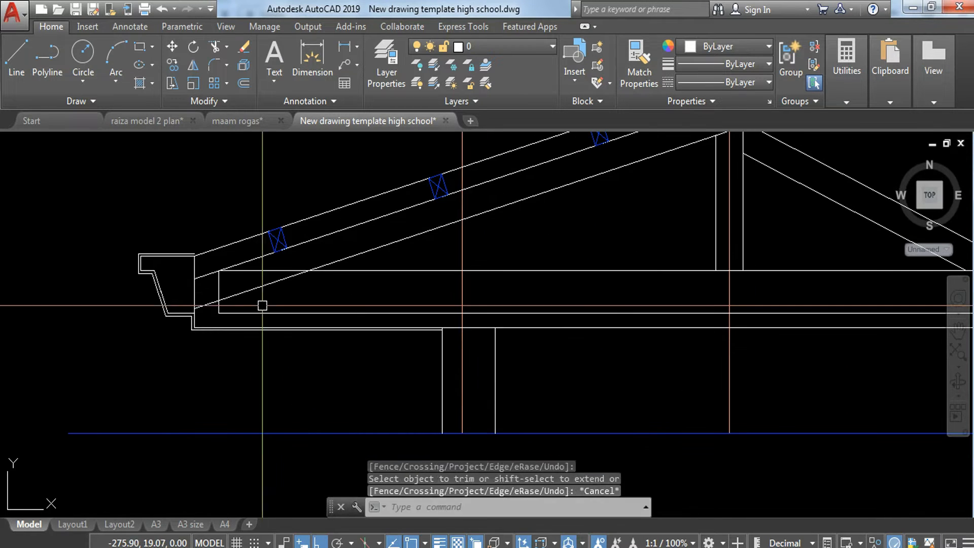
key("Escape")
Draw a matching vertical end line across the bottom chord at the right eave, starting where the rafter line crosses the chord's top line.
middle_click_drag(863, 273, 301, 285)
middle_click_drag(836, 292, 190, 289)
scroll(191, 297, "down", 6)
scroll(434, 287, "up", 4)
scroll(363, 323, "up", 2)
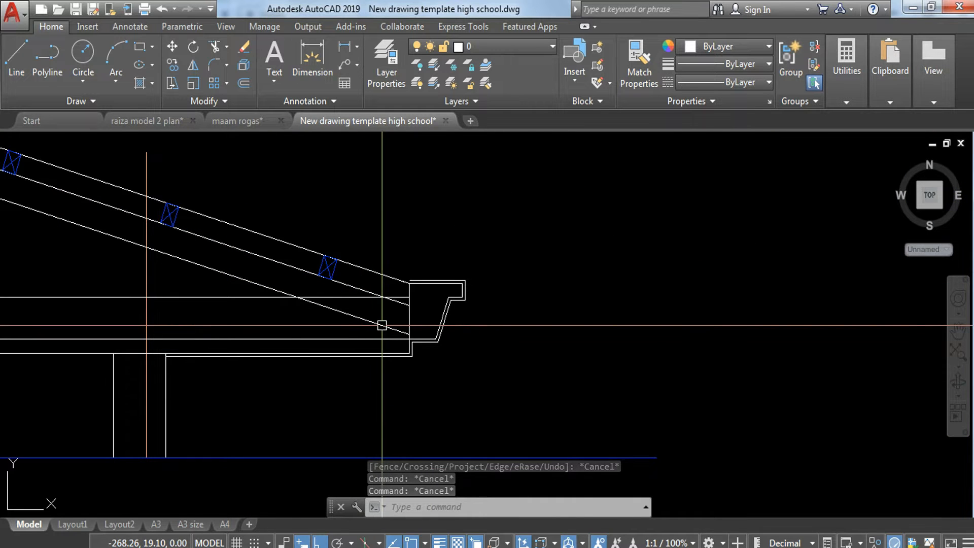
type("L")
key("Return")
scroll(391, 317, "up", 4)
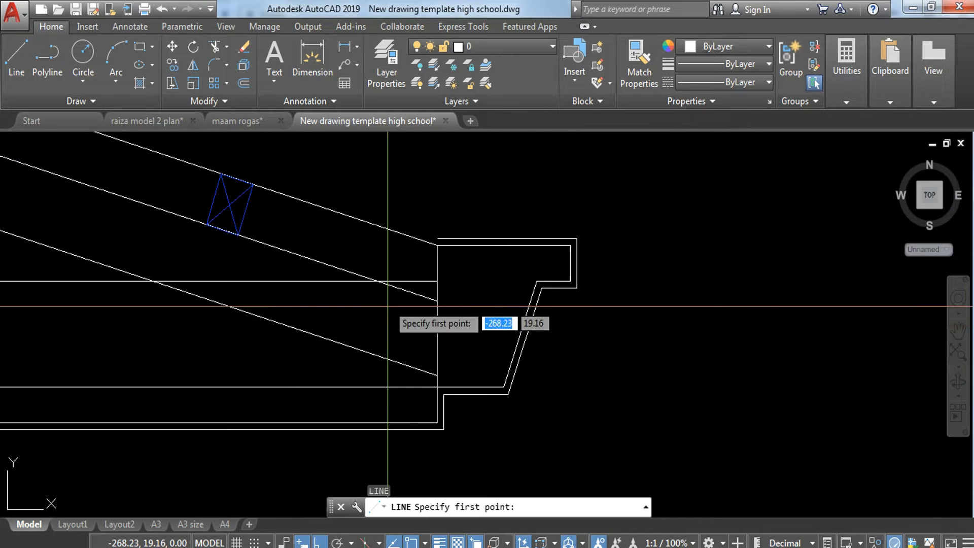
left_click(376, 280)
left_click(369, 390)
key("Return")
Trim the bottom chord's upper and lower lines beyond the vertical end line at the right eave.
type("tr")
key("Return")
key("Return")
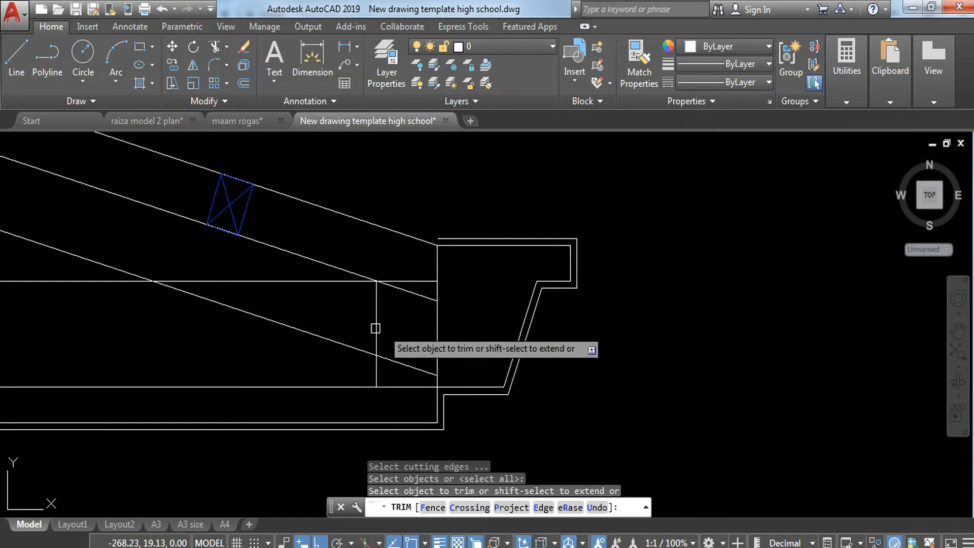
left_click(409, 388)
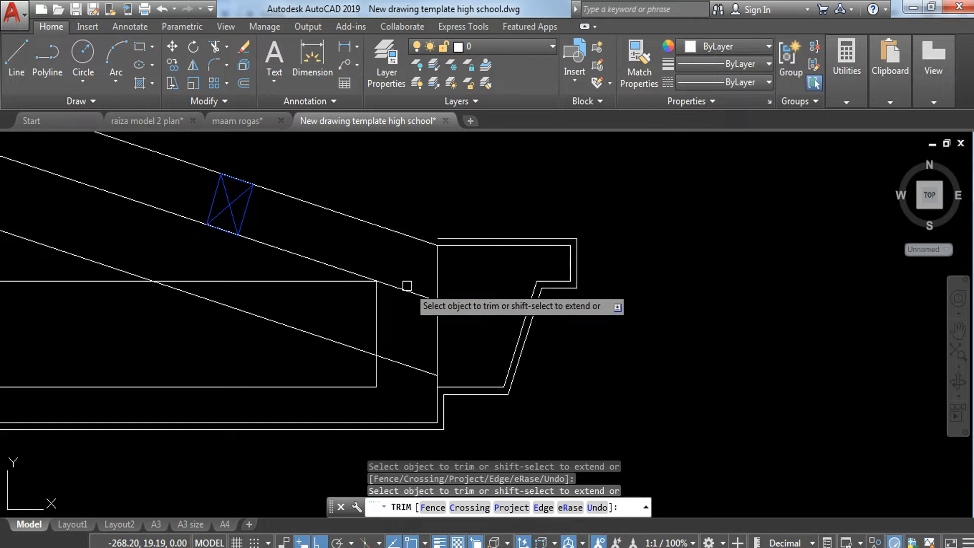
scroll(412, 285, "down", 2)
key("Escape")
key("Escape")
key("Escape")
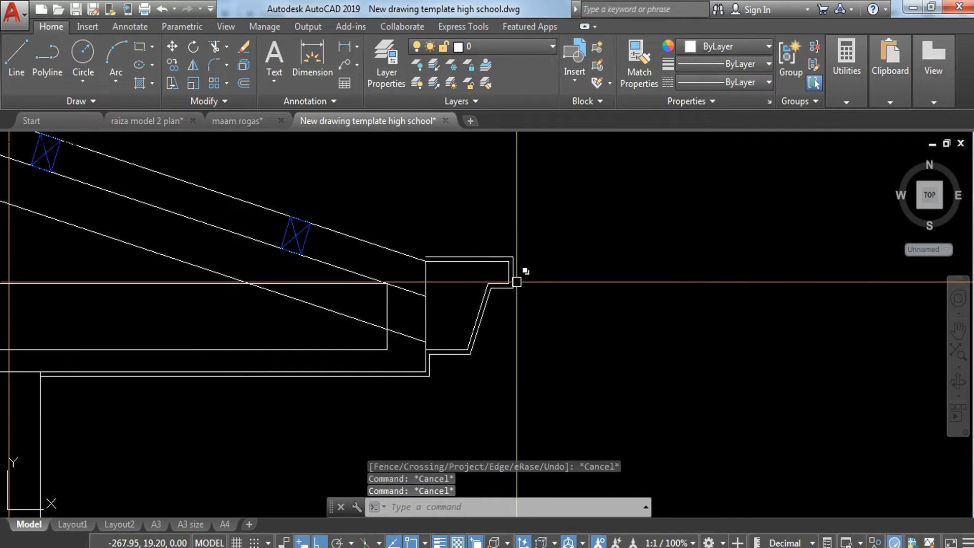
Erase the outer offset outline of the gutter and soffit at the right eave.
scroll(539, 298, "down", 2)
scroll(533, 317, "up", 5)
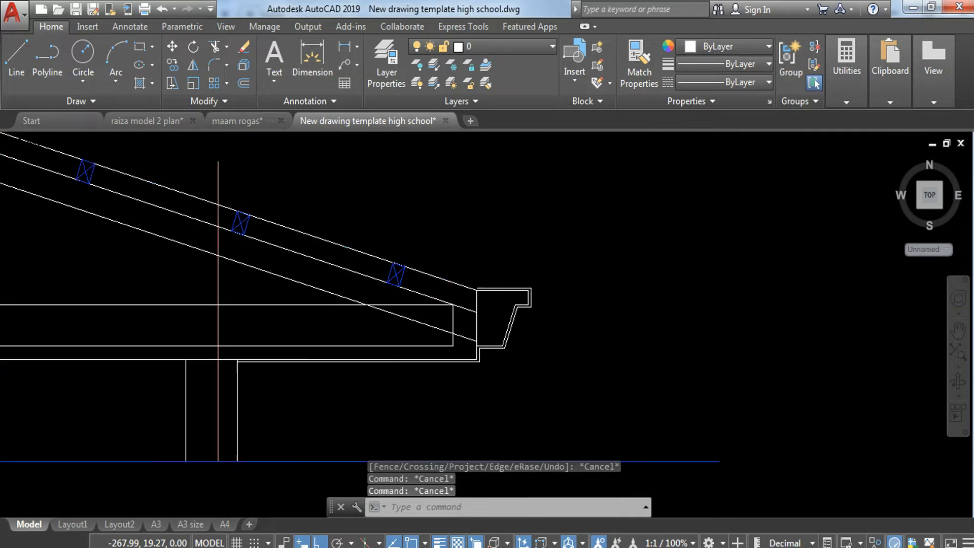
left_click(542, 275)
left_click(470, 300)
type("e")
key("Return")
Explode the remaining roof, gutter and soffit outline at the right eave.
scroll(523, 274, "down", 2)
left_click(531, 264)
left_click(415, 316)
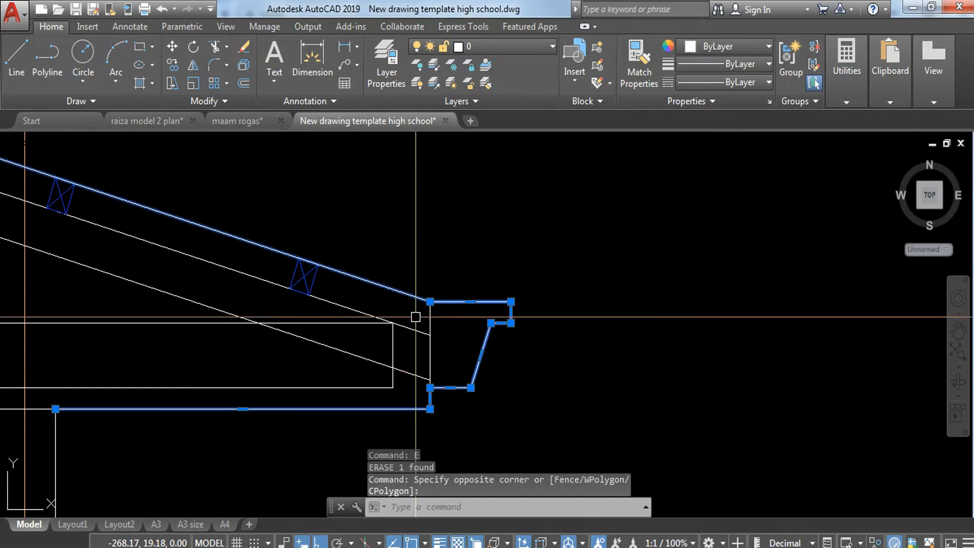
type("x")
key("Return")
Erase the outer offset outline of the gutter and soffit at the left eave.
scroll(523, 281, "down", 7)
middle_click_drag(211, 305, 518, 320)
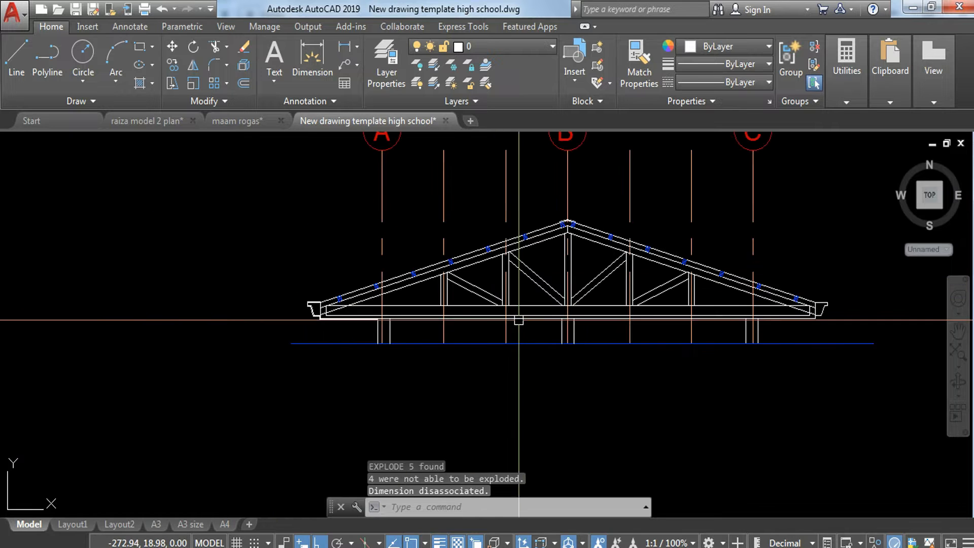
scroll(288, 294, "up", 4)
scroll(338, 309, "up", 8)
left_click(337, 265)
left_click(300, 317)
left_click(348, 265)
left_click(318, 311)
type("e")
key("Return")
scroll(334, 270, "down", 6)
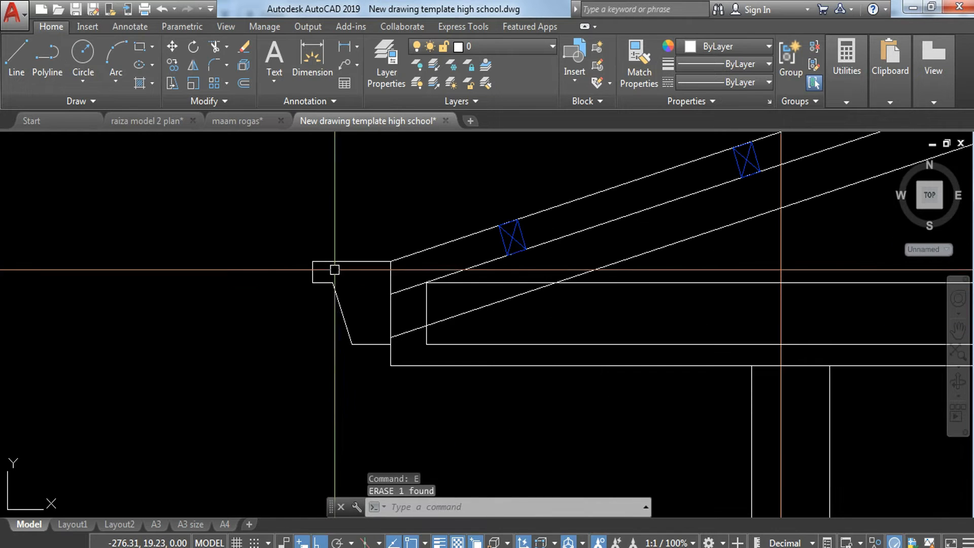
Trim the part of the lower rafter line that runs inside the bottom chord at the left eave.
scroll(477, 332, "down", 2)
middle_click_drag(475, 329, 365, 340)
scroll(424, 335, "up", 2)
scroll(365, 339, "down", 4)
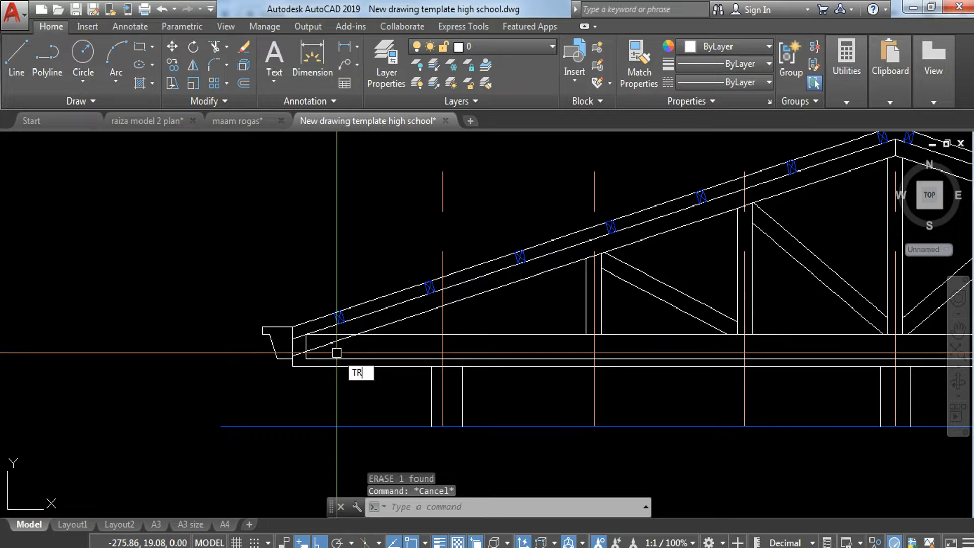
key("Return")
key("Return")
scroll(337, 353, "up", 2)
left_click(334, 339)
key("Escape")
key("Escape")
key("Escape")
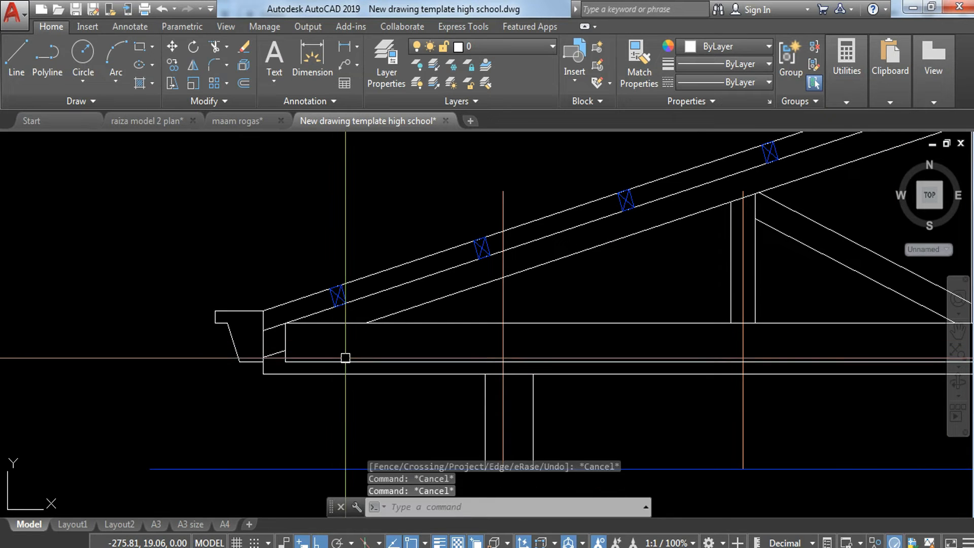
Draw a separate sloping line across the left end of the bottom chord, joining the two cut ends of the lower rafter line.
type("l")
key("Return")
scroll(300, 350, "up", 4)
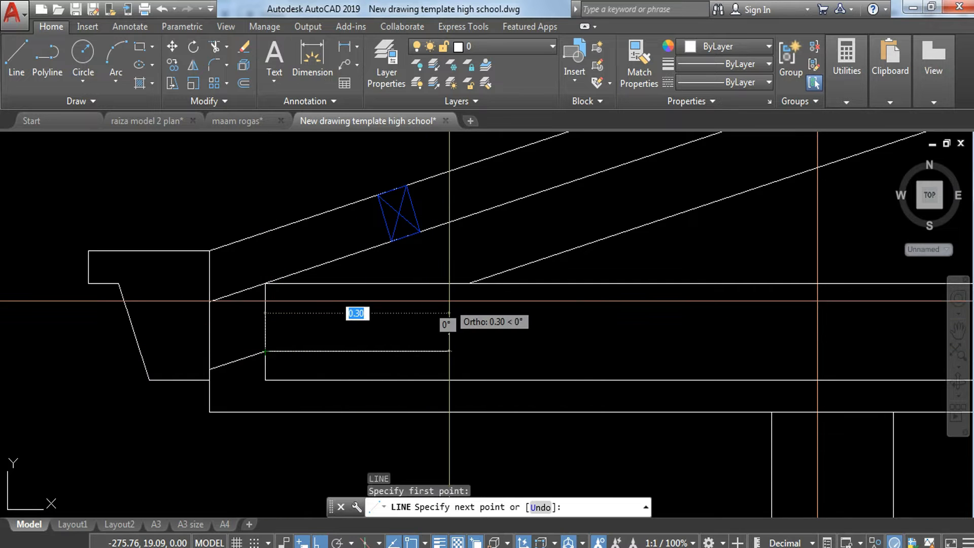
left_click(467, 284)
key("Escape")
Trim the part of the lower rafter line that runs inside the bottom chord at the right eave.
scroll(468, 284, "down", 4)
middle_click_drag(648, 331, 198, 350)
scroll(198, 350, "down", 4)
middle_click_drag(521, 351, 299, 361)
scroll(591, 364, "up", 4)
type("tr")
key("Return")
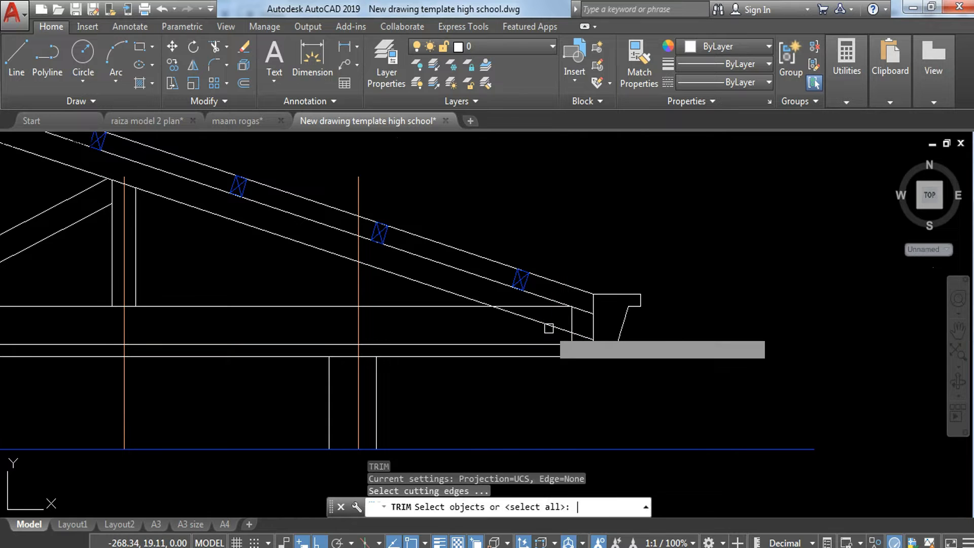
key("Return")
left_click(544, 324)
key("Escape")
key("Escape")
Draw a separate sloping line across the right end of the bottom chord, joining the two cut ends of the lower rafter line.
scroll(516, 326, "up", 2)
type("l")
key("Return")
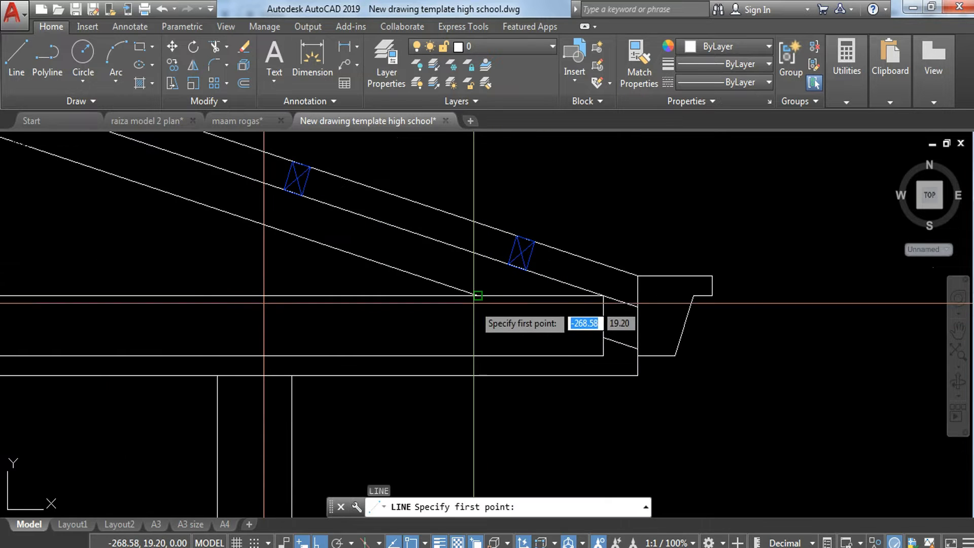
left_click(477, 295)
left_click(605, 335)
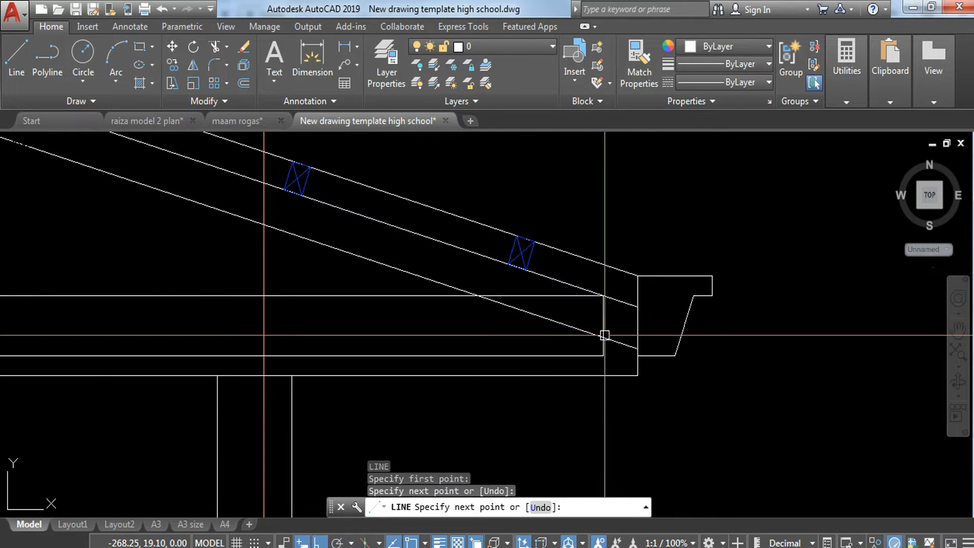
key("Escape")
Draw a rectangle 0.075 wide by 0.15 high in the open area below the left rafter near the ridge.
scroll(573, 337, "down", 4)
middle_click_drag(98, 266, 463, 281)
middle_click_drag(416, 259, 440, 296)
scroll(365, 196, "up", 4)
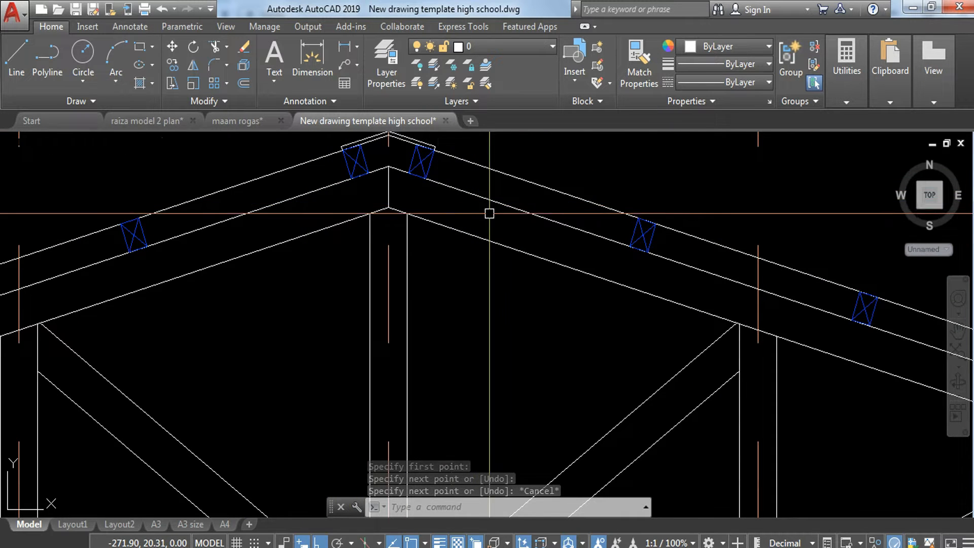
key("Escape")
type("REC")
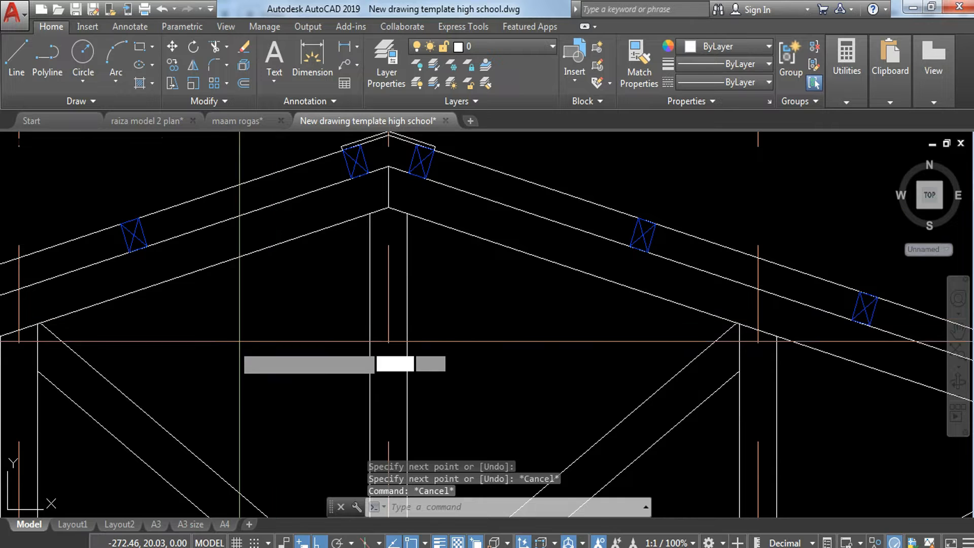
key("Return")
left_click(207, 334)
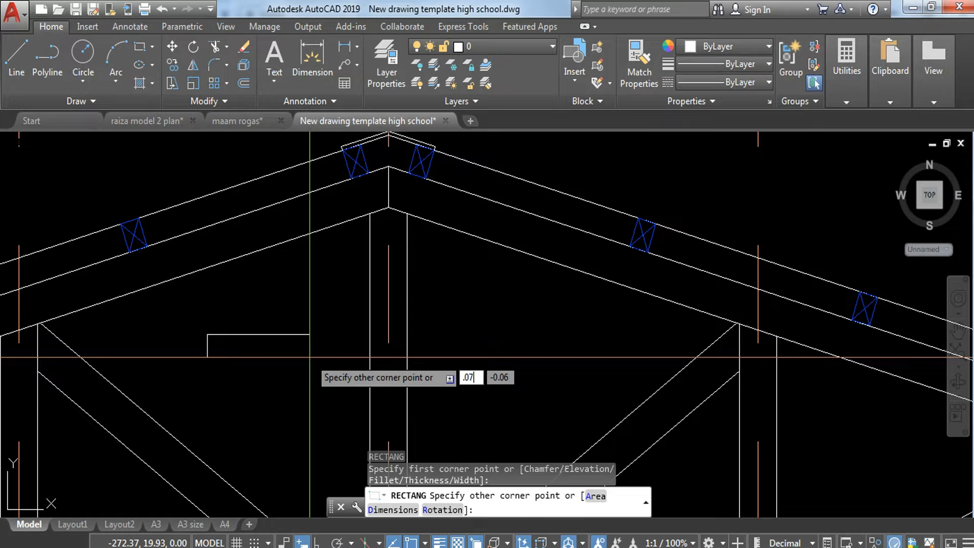
type(".15")
key("Return")
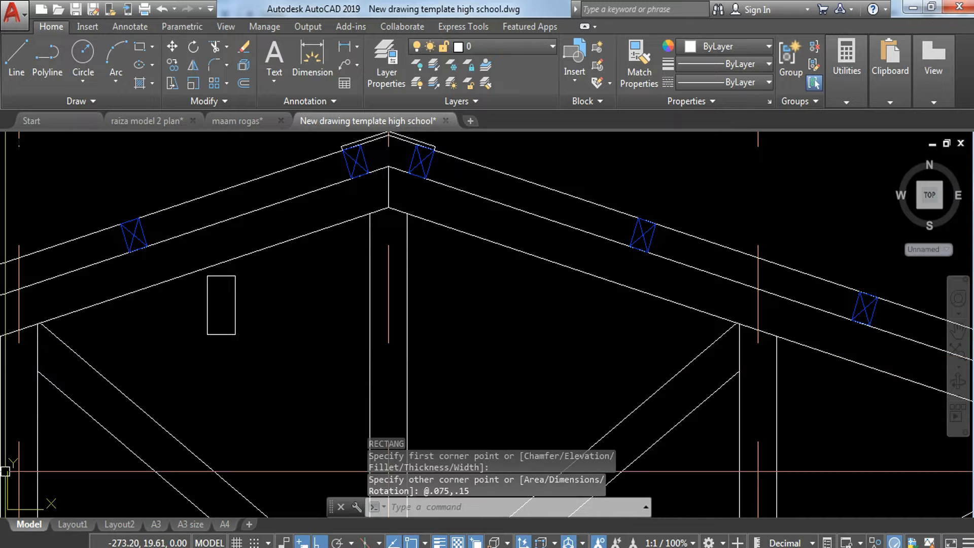
Erase the 0.075 by 0.15 rectangle below the left rafter.
left_click(315, 315)
left_click(217, 364)
type("E")
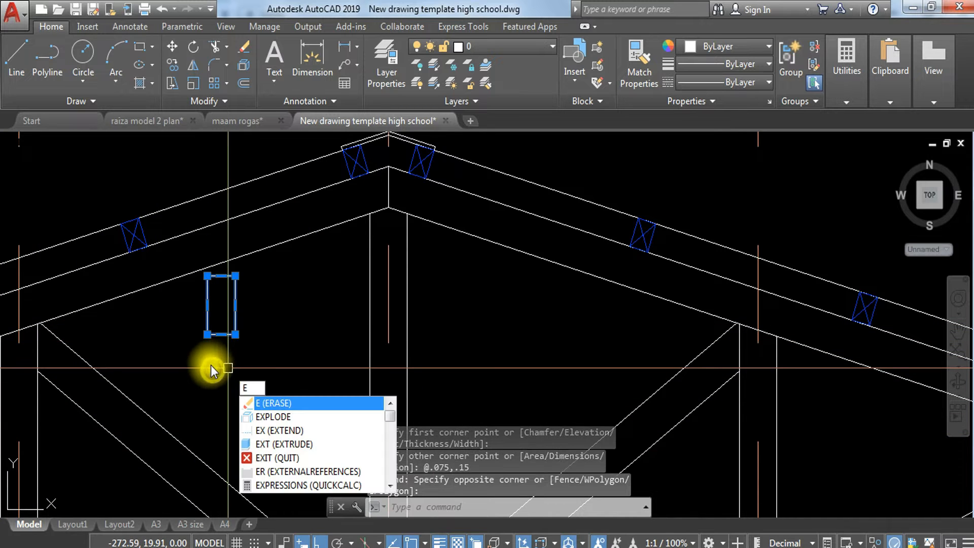
key("Return")
Draw a rectangle 0.075 wide by 0.3 high just left of the king post, starting below the left rafter.
type("rec")
key("Return")
left_click(221, 329)
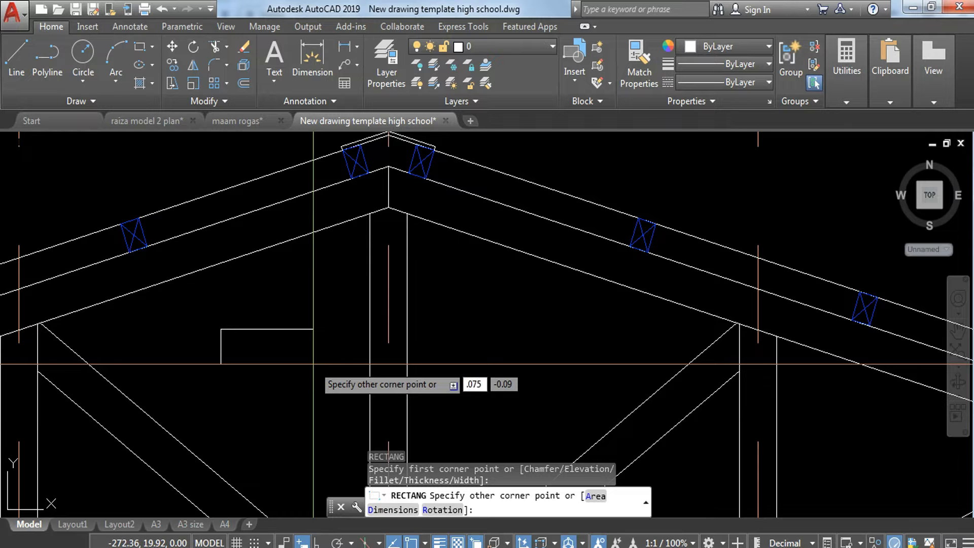
type(".3")
key("Return")
Rotate the upright rectangle 90 degrees clockwise about its lower right corner so it lies horizontally.
left_click(293, 287)
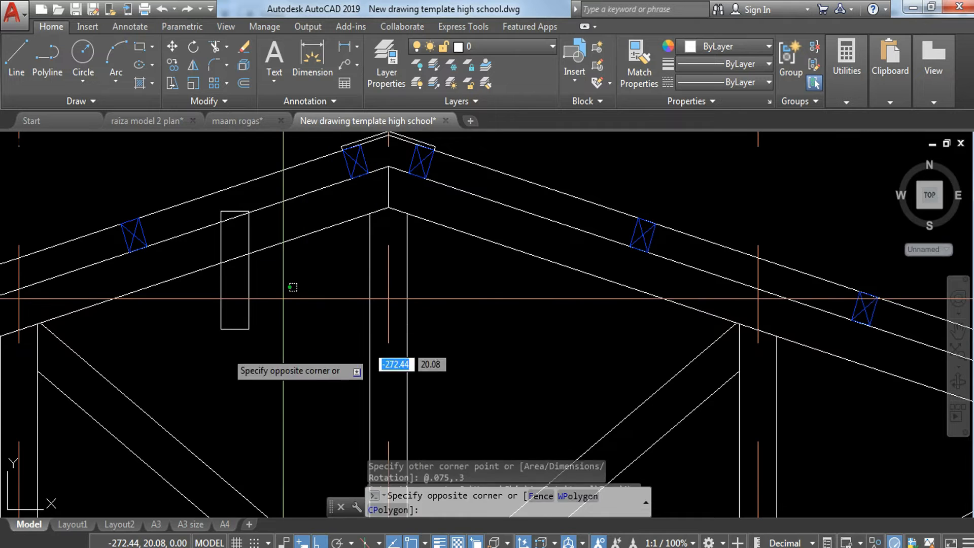
left_click(218, 364)
type("ro")
key("Return")
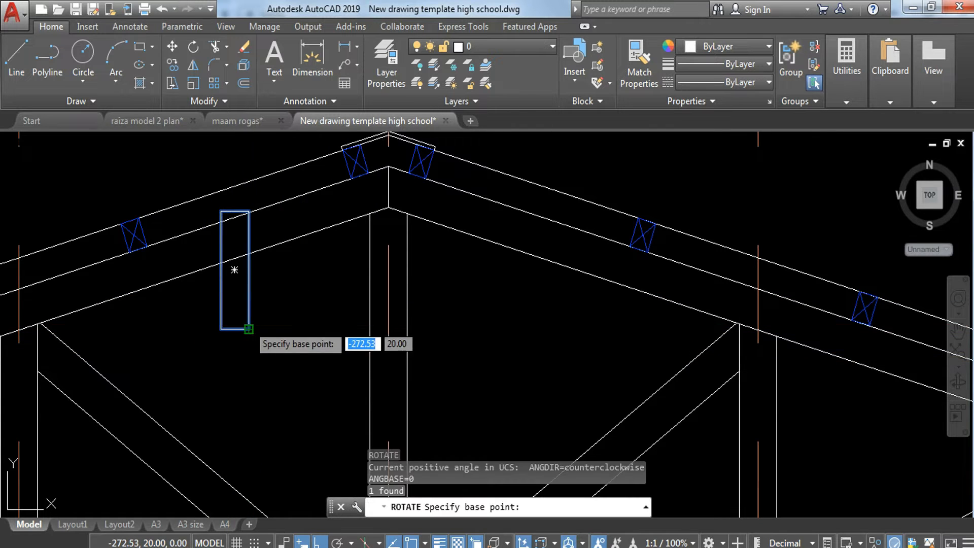
left_click(248, 329)
left_click(257, 386)
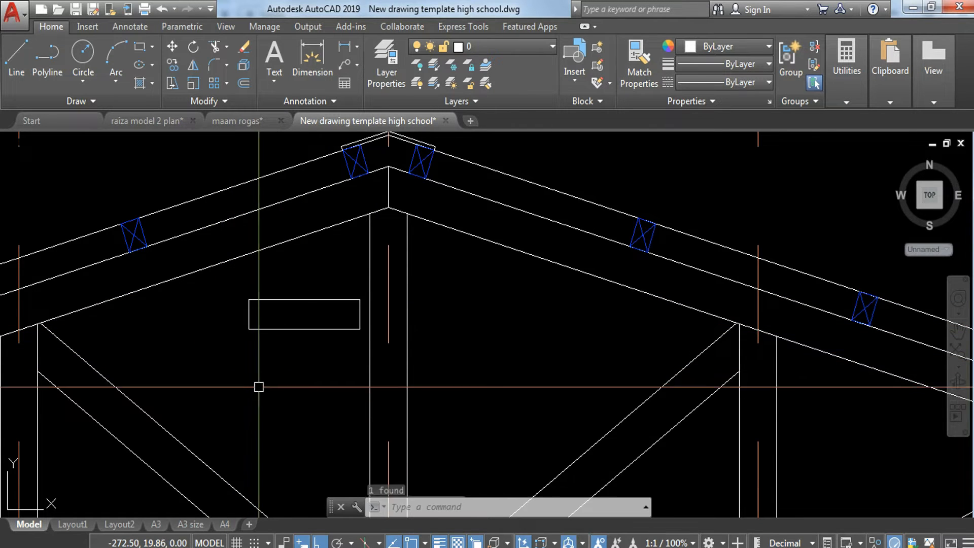
Move the horizontal rectangle by its top edge's midpoint onto the king post's centreline, just under the lower ridge apex.
left_click(276, 345)
key("Return")
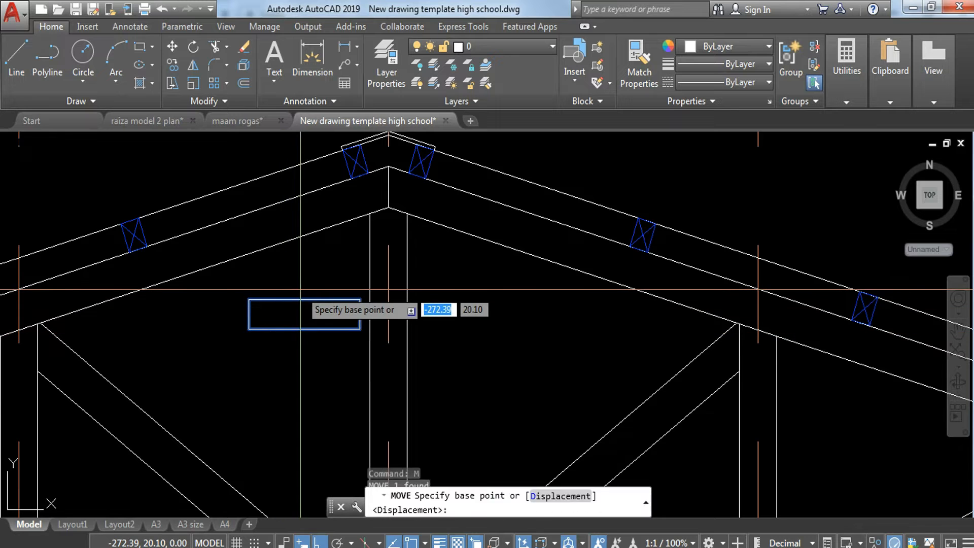
left_click(304, 314)
left_click(386, 217)
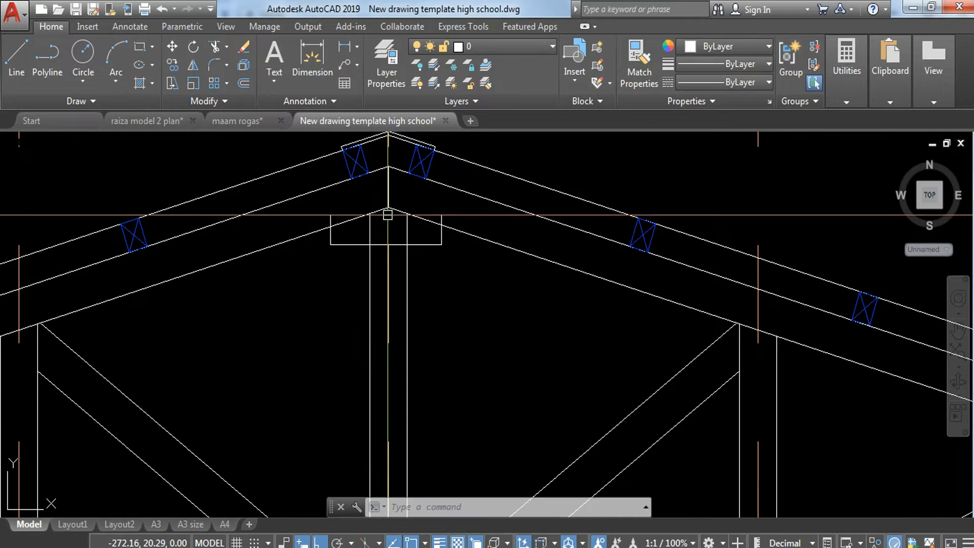
key("Escape")
Select the horizontal rectangle across the top of the king post.
scroll(435, 246, "up", 4)
left_click(446, 235)
left_click(404, 281)
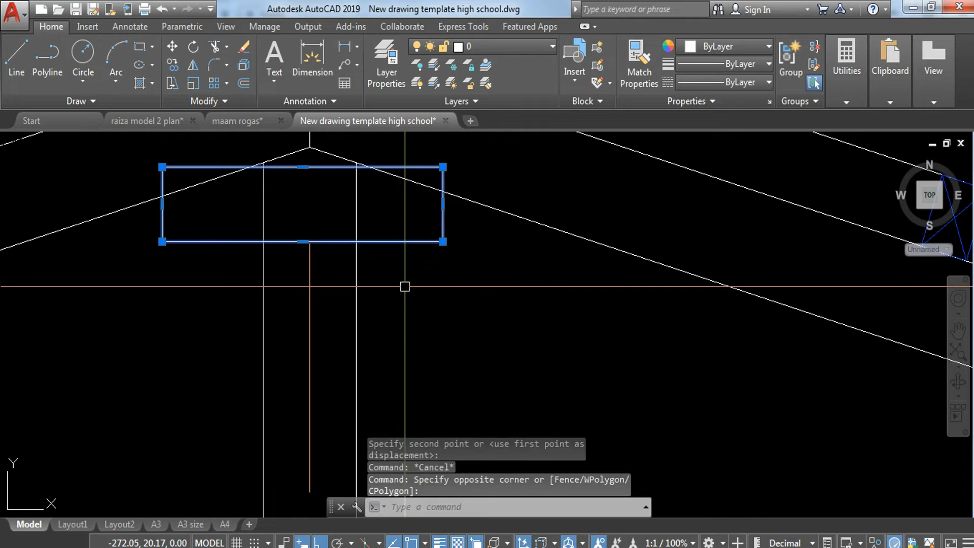
Move the small rectangle at the truss apex up over the ridge joint, using its bottom edge midpoint as base point.
type("m")
key("Return")
left_click(303, 242)
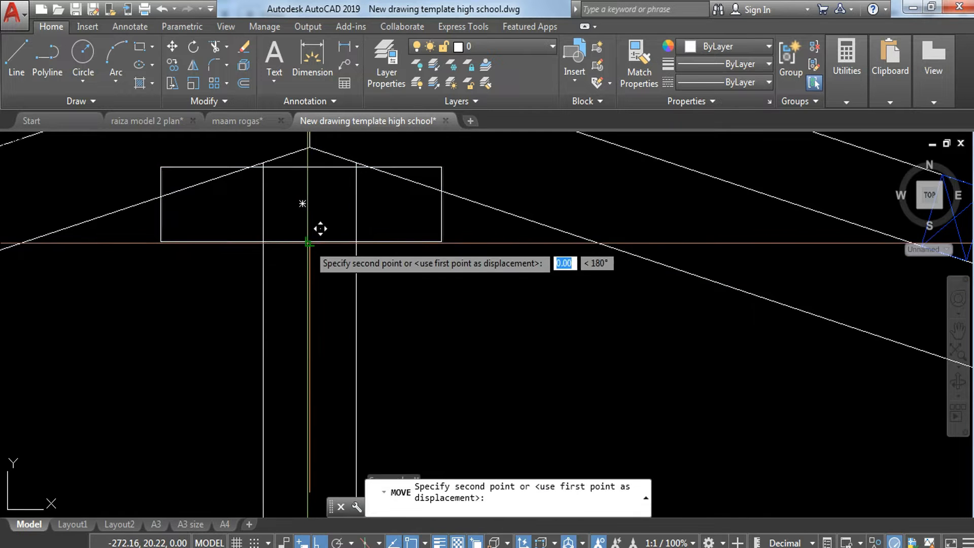
left_click(308, 179)
scroll(307, 180, "down", 3)
middle_click_drag(315, 210, 338, 275)
key("Escape")
scroll(340, 226, "up", 2)
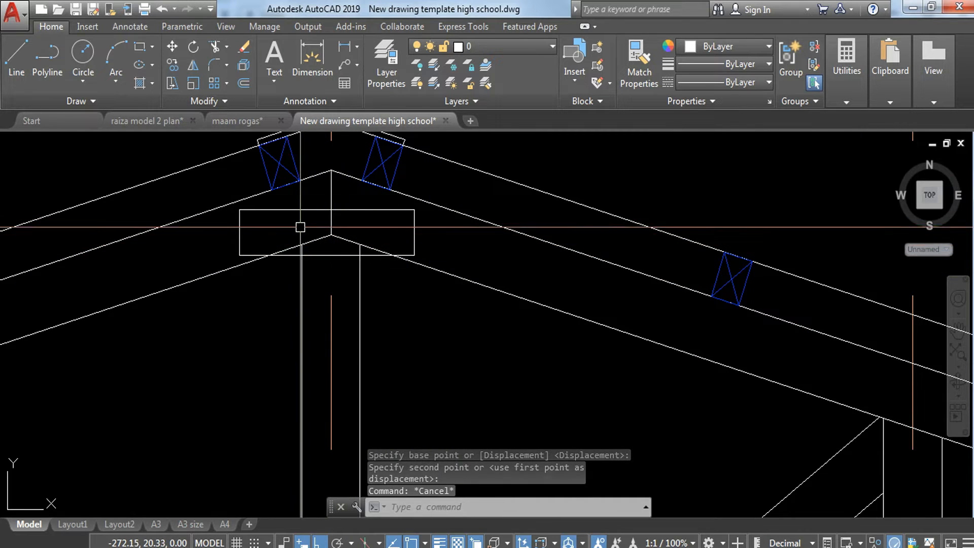
left_click(252, 229)
left_click(221, 233)
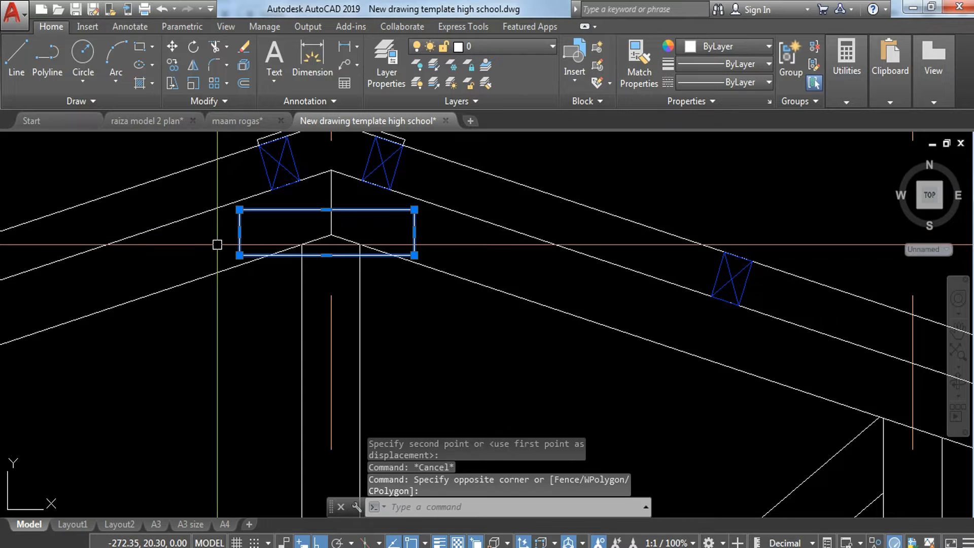
key("Escape")
key("Escape")
scroll(252, 321, "down", 6)
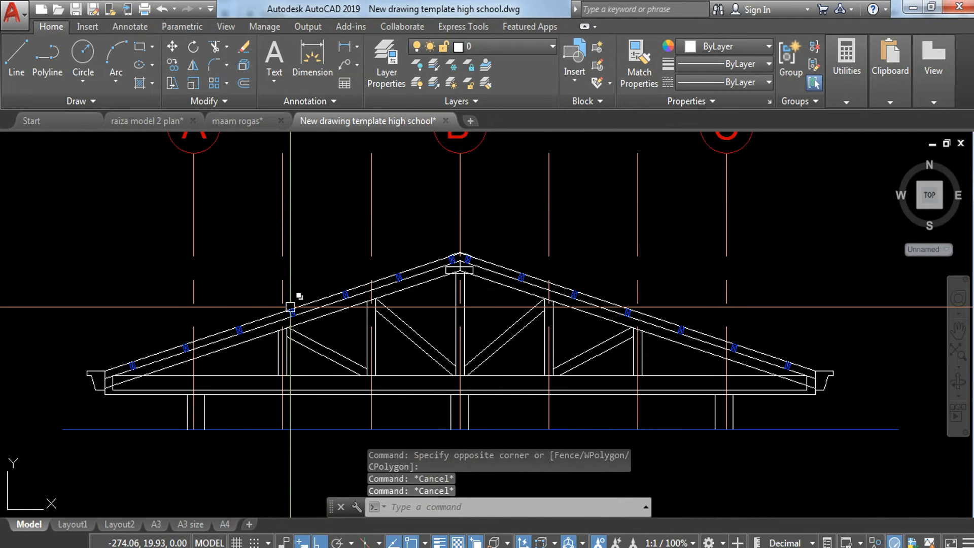
Put the two right top chord lines of the truss on the WALL layer.
scroll(175, 380, "up", 4)
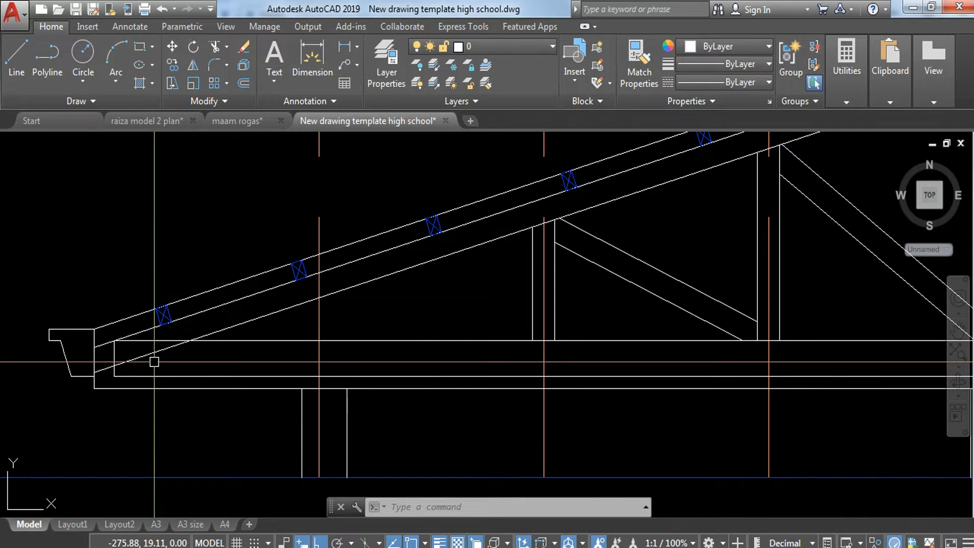
mouse_move(505, 260)
middle_mouse_down()
mouse_move(202, 352)
mouse_move(105, 362)
middle_mouse_up()
scroll(606, 173, "up", 2)
left_click(717, 162)
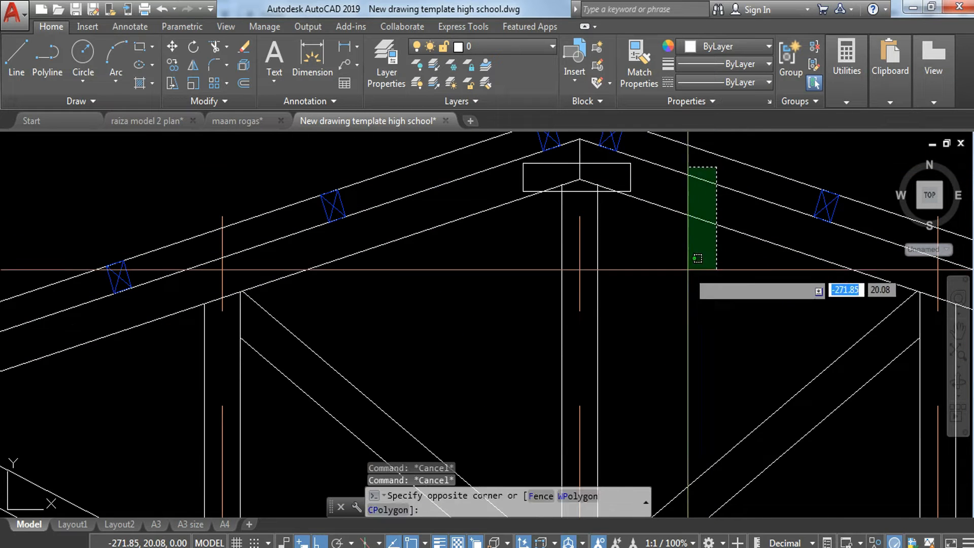
left_click(696, 267)
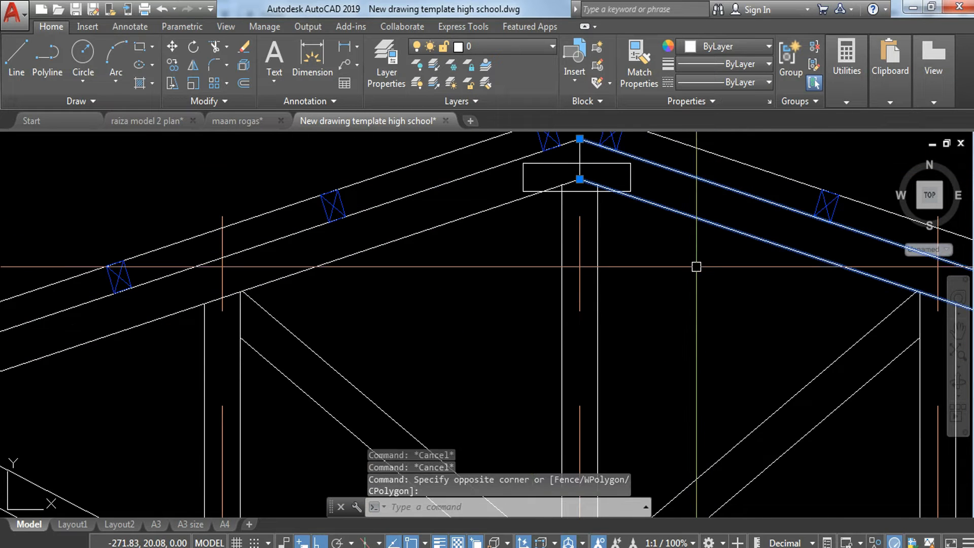
left_click(516, 47)
left_click(495, 463)
key("Escape")
key("Escape")
middle_click_drag(564, 259, 525, 384)
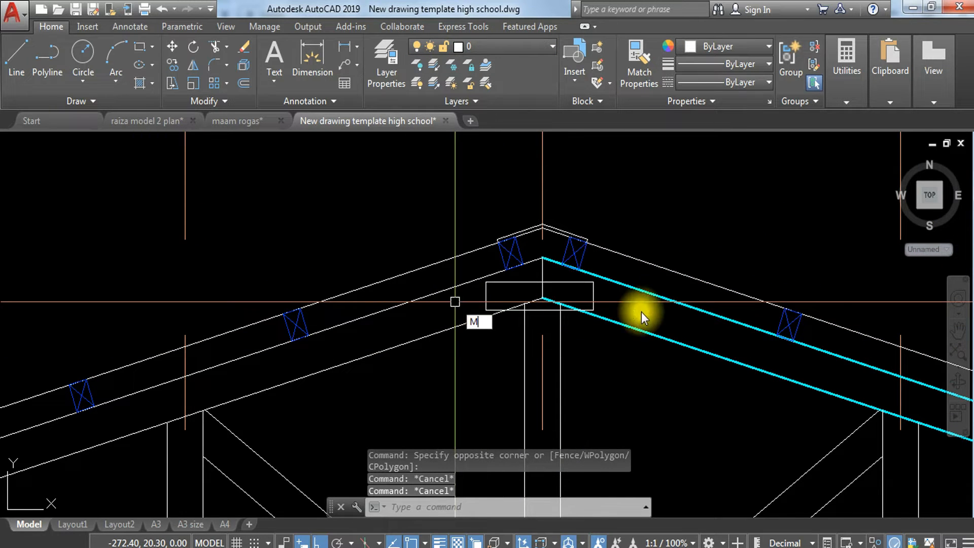
Match the properties of the right lower top chord line onto the two left top chord lines.
type("ma")
key("Return")
left_click(648, 333)
left_click(427, 357)
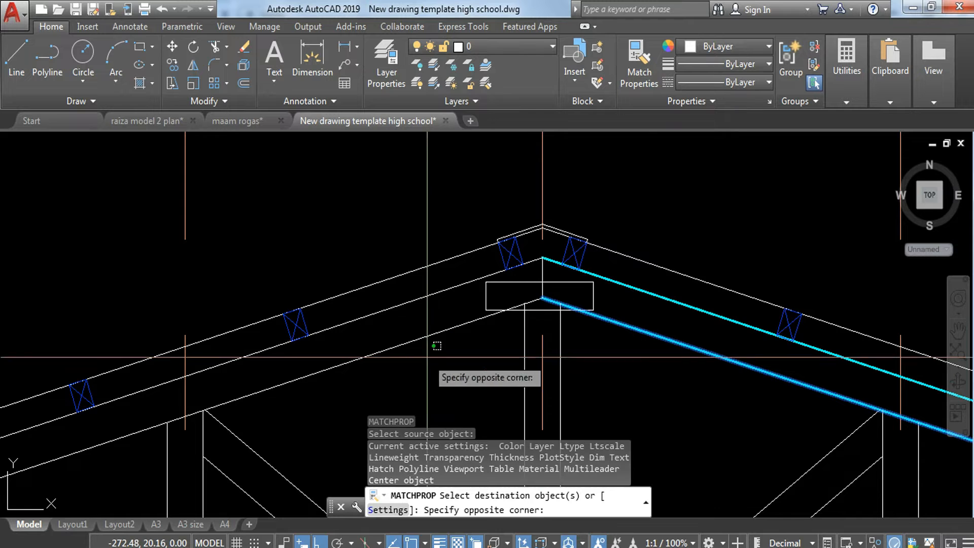
left_click(394, 303)
Apply the matched properties to the inner diagonal braces on both sides and to the right inner post.
middle_click_drag(788, 398, 555, 190)
left_click(617, 313)
left_click(594, 318)
left_click(446, 272)
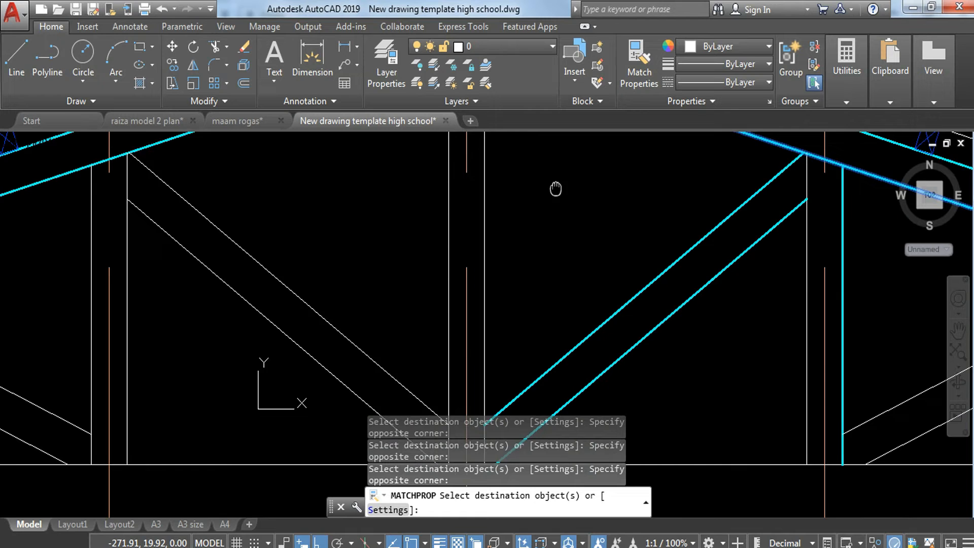
left_click(805, 260)
left_click(273, 223)
left_click(193, 299)
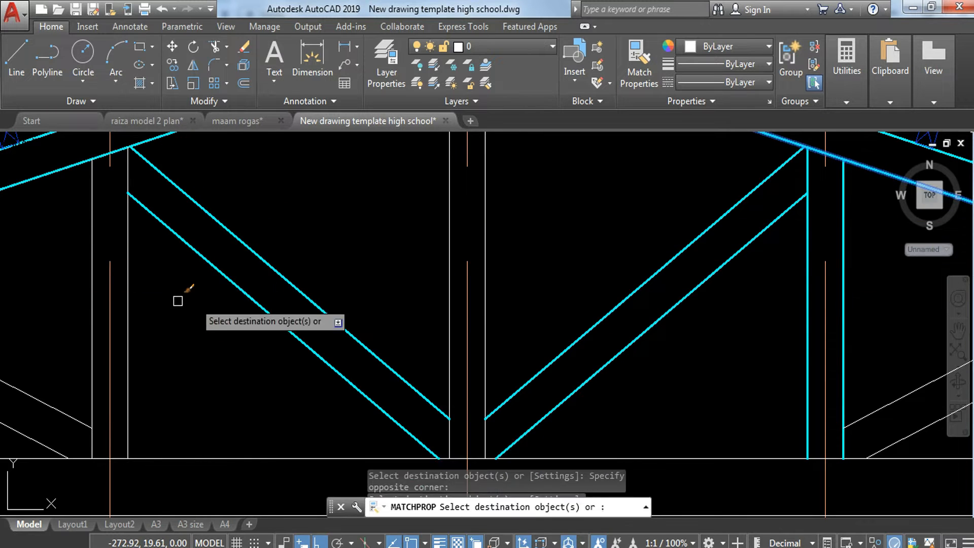
Apply the matched properties to the left inner post and the central king post lines.
left_click(125, 257)
left_click(49, 250)
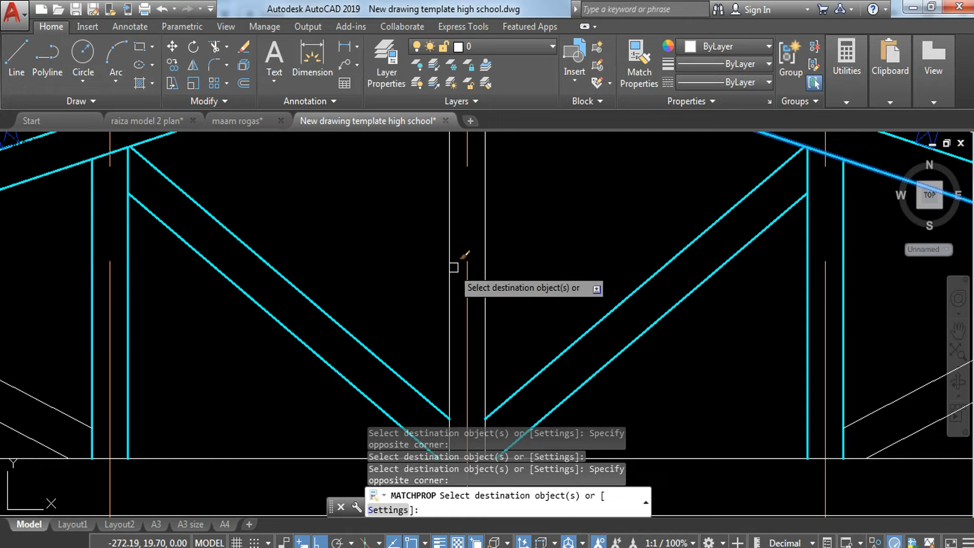
left_click(449, 266)
left_click(488, 248)
Apply the matched properties to the horizontal bottom chord lines of the truss.
scroll(479, 244, "down", 4)
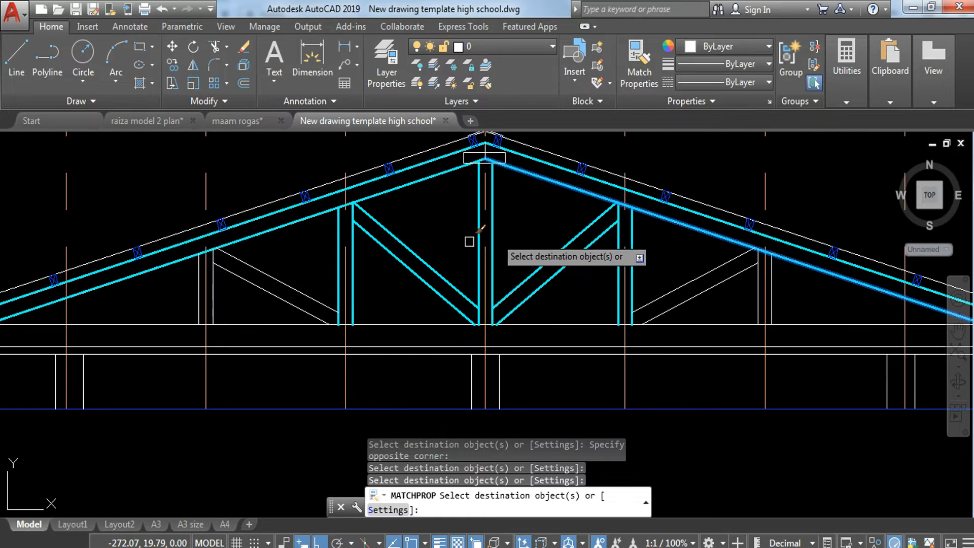
left_click(393, 304)
left_click(392, 354)
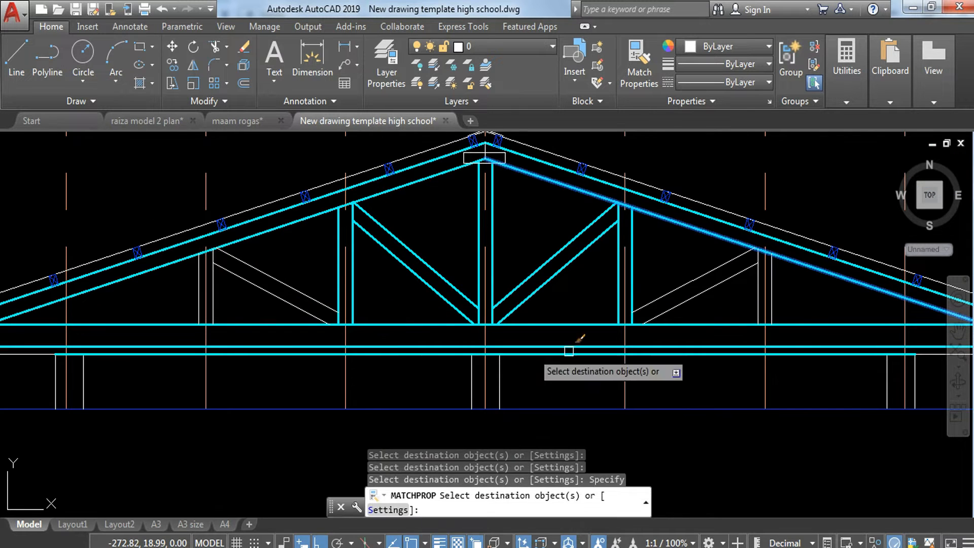
Apply the matched properties to the right outer diagonal brace and both lines of the right outer post.
middle_click_drag(392, 354, 119, 369)
scroll(503, 314, "up", 2)
left_click(424, 296)
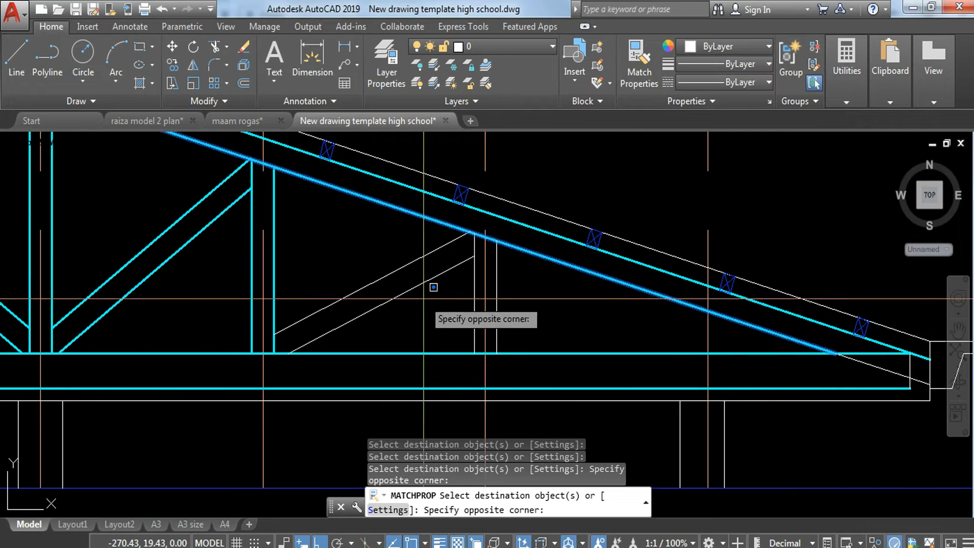
left_click(369, 256)
left_click(474, 299)
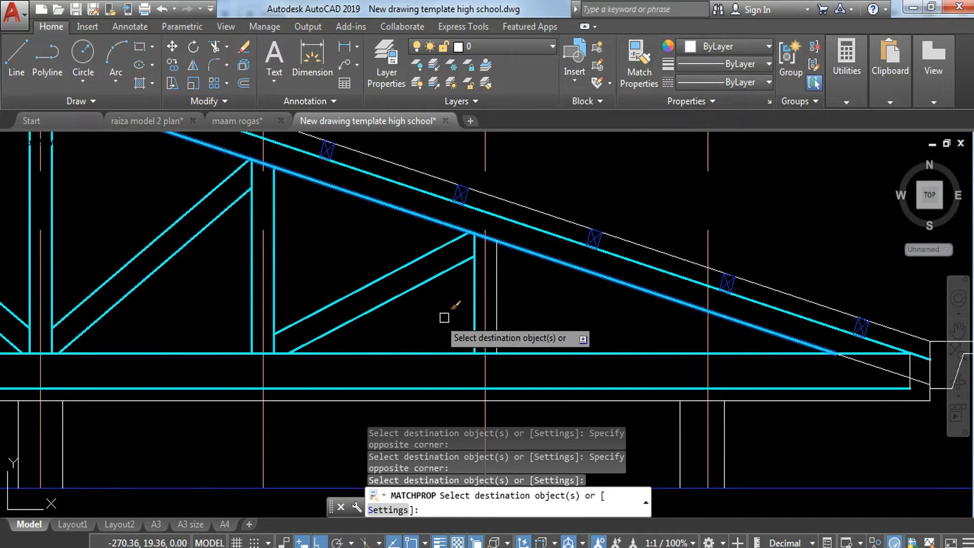
left_click(496, 302)
Apply the matched properties to the bottom chord's right end line and the short rafter tail line beside the gutter.
middle_click_drag(778, 363, 495, 337)
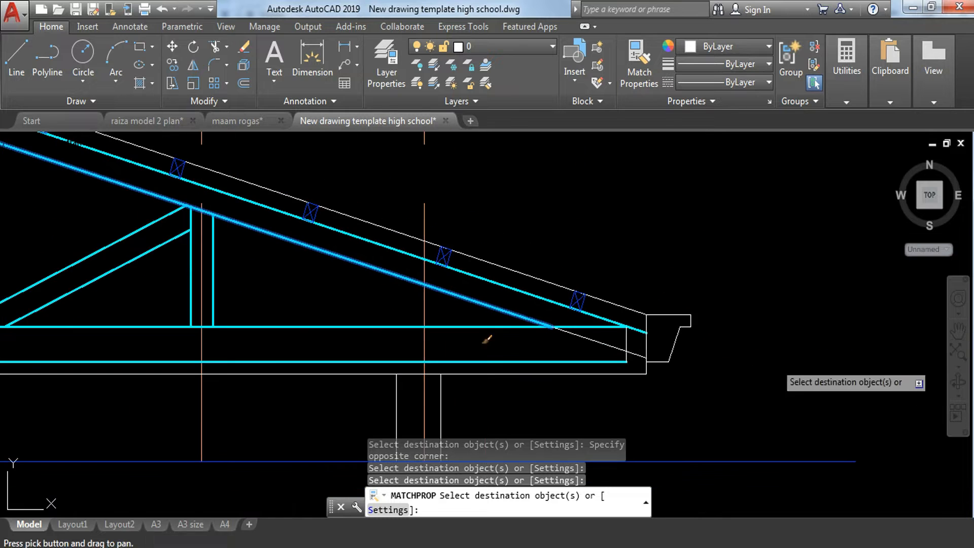
scroll(616, 329, "up", 2)
left_click(649, 370)
left_click(637, 373)
left_click(596, 386)
Apply the matched properties to the left rafter tail line and the bottom chord's left end line, and finish matching.
scroll(609, 372, "down", 4)
middle_click_drag(173, 334, 940, 337)
scroll(312, 368, "up", 4)
left_click(246, 374)
left_click(230, 416)
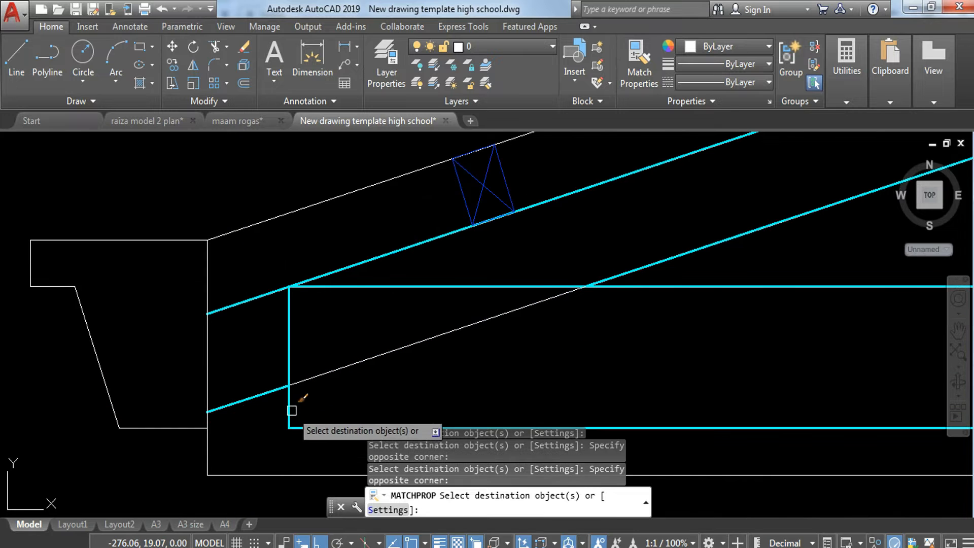
left_click(291, 410)
left_click(233, 424)
scroll(254, 372, "down", 2)
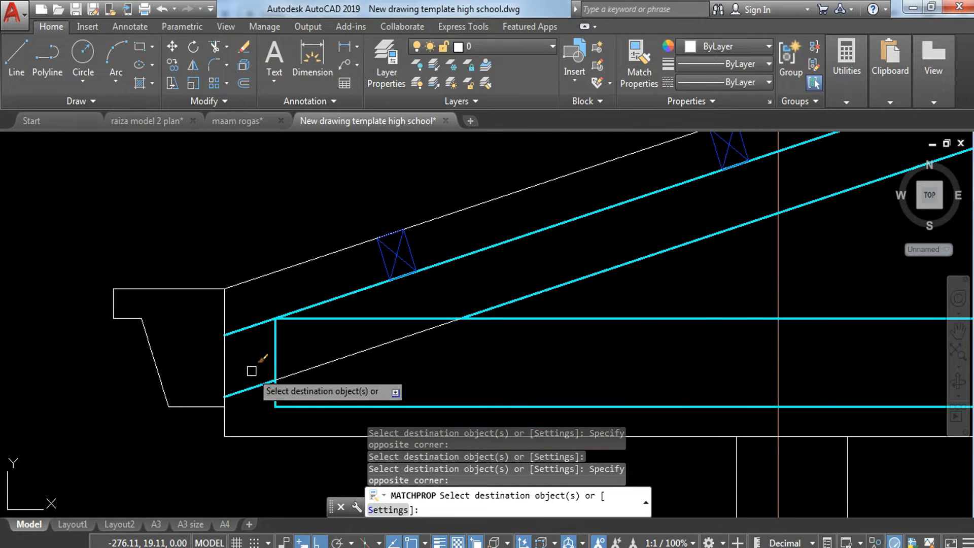
key("Escape")
key("Escape")
Copy the lowest left purlin by its upper outer corner to the left eave corner where the roof meets the gutter.
middle_click_drag(336, 320, 337, 342)
left_click(358, 231)
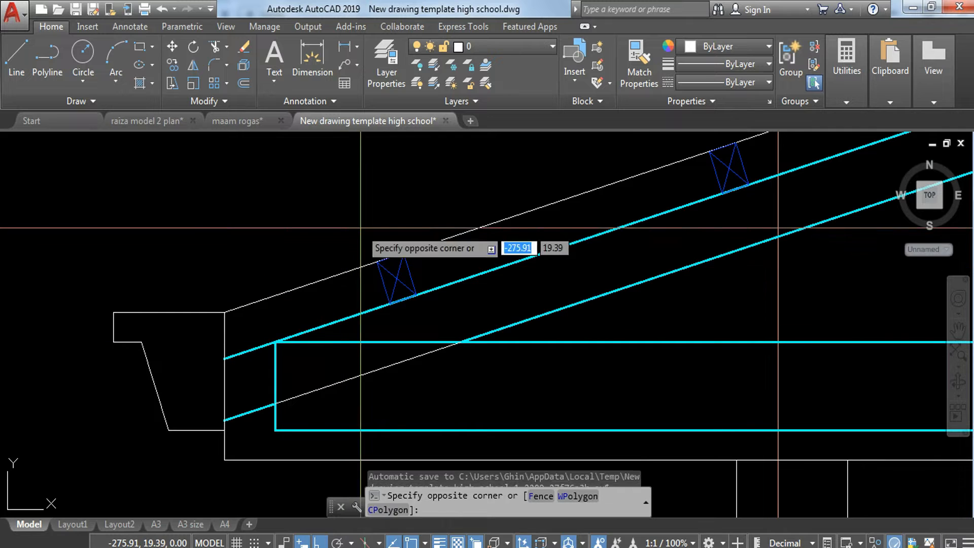
left_click(472, 324)
type("co")
key("Return")
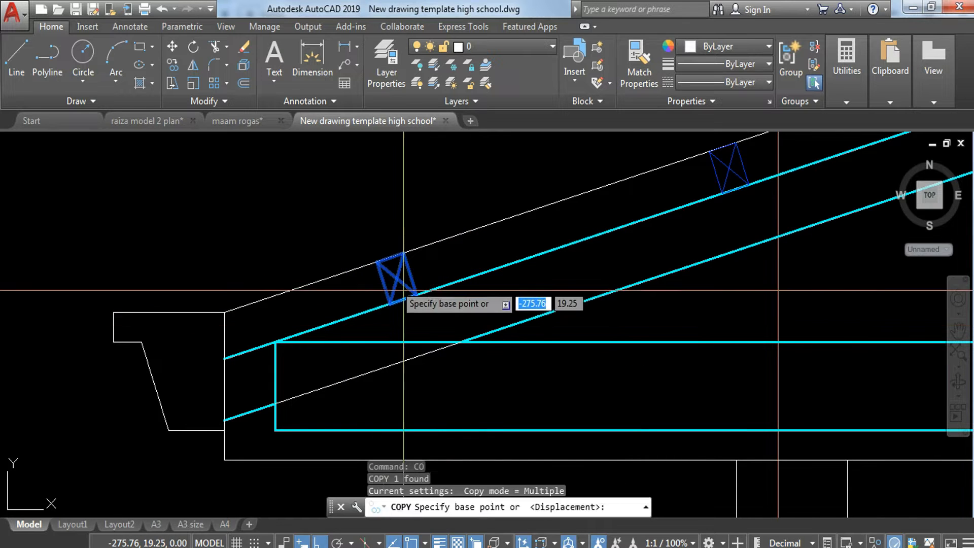
left_click(378, 268)
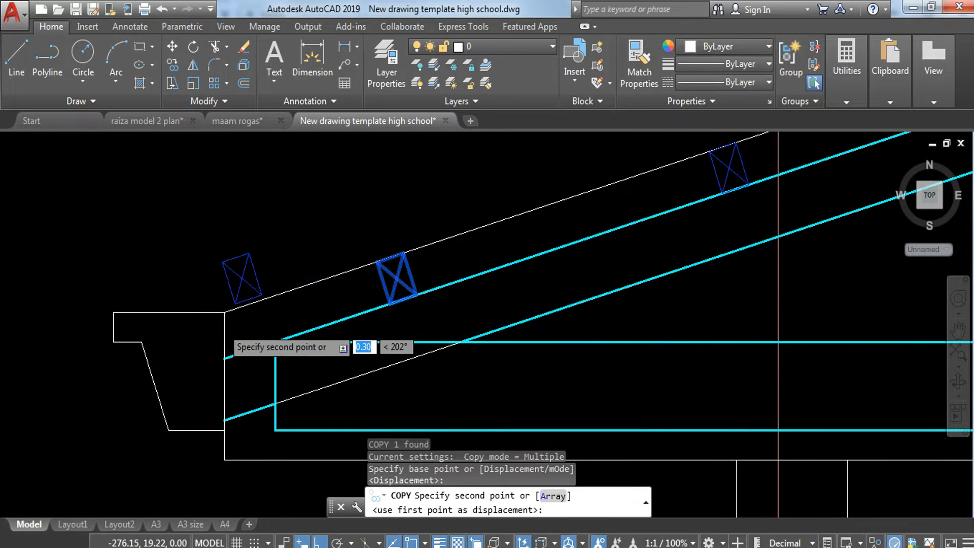
scroll(230, 304, "up", 2)
left_click(223, 305)
key("Escape")
key("Escape")
key("Escape")
scroll(238, 317, "down", 3)
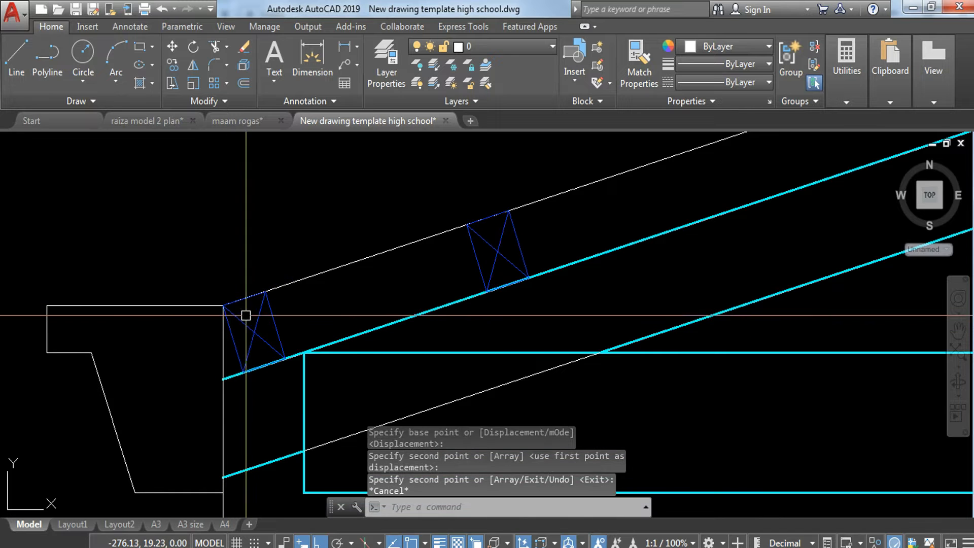
middle_click_drag(236, 321, 232, 333)
key("Escape")
Copy the lowest right purlin by its upper outer corner to the right eave corner where the roof meets the gutter.
scroll(222, 335, "down", 2)
middle_click_drag(363, 364, 10, 372)
scroll(10, 372, "down", 2)
middle_click_drag(898, 324, 257, 278)
middle_click_drag(873, 268, 414, 305)
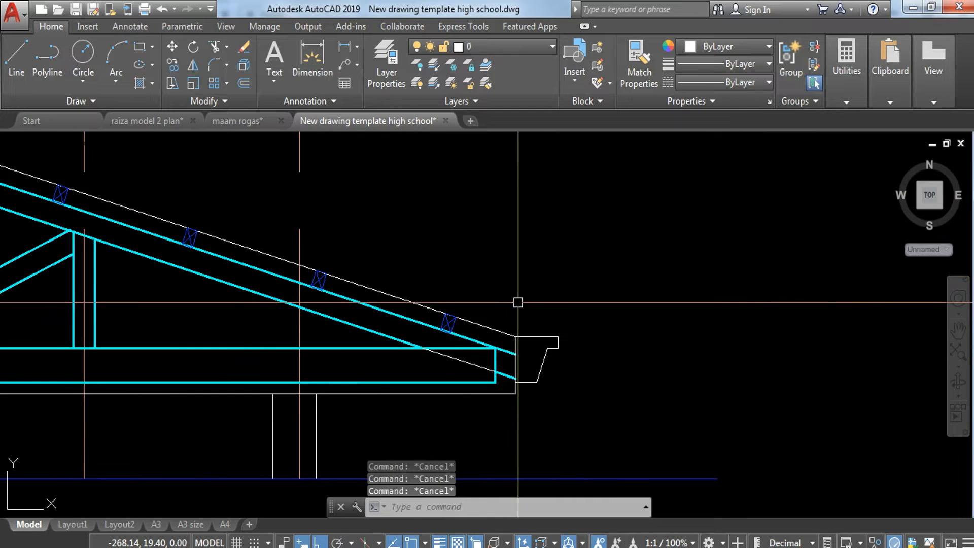
scroll(518, 302, "up", 2)
left_click(378, 286)
left_click(429, 354)
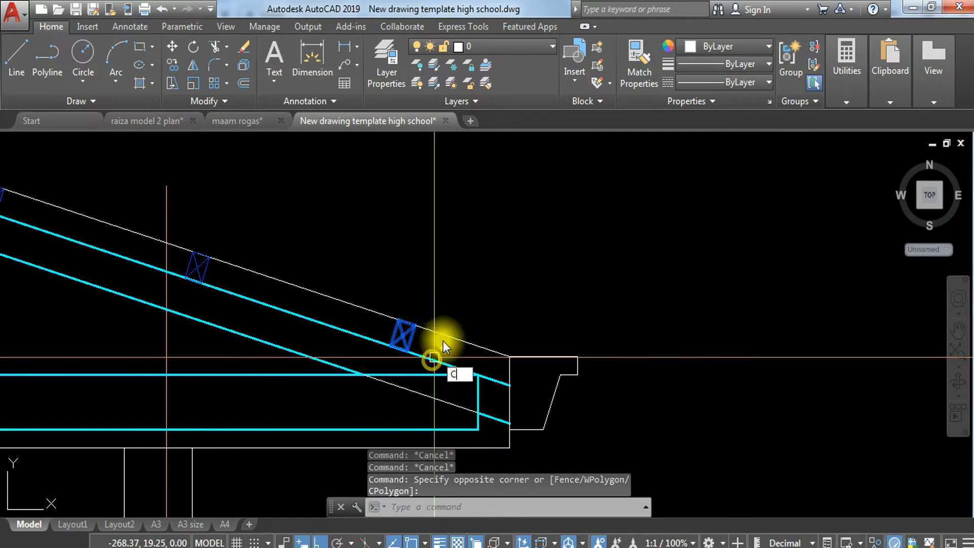
type("co")
key("Return")
scroll(425, 323, "up", 2)
left_click(435, 313)
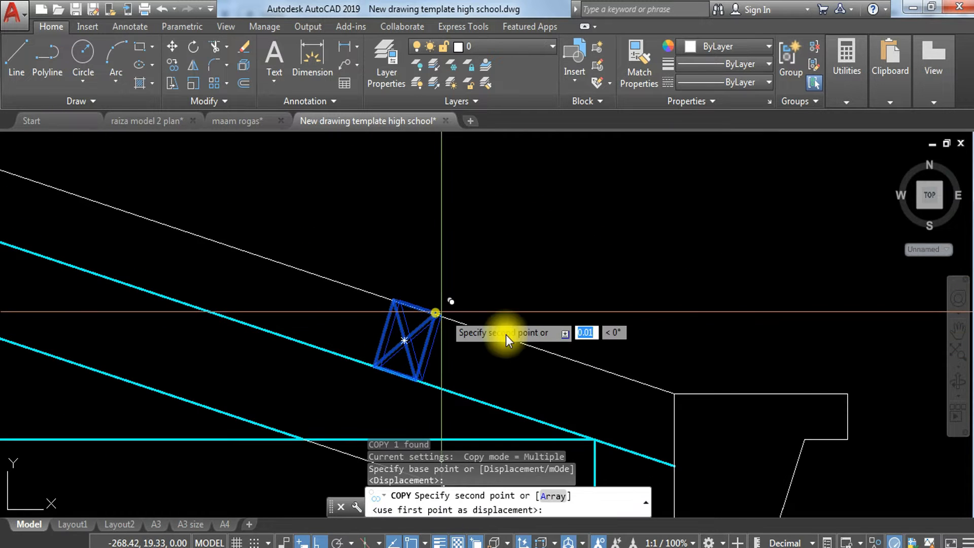
scroll(675, 393, "down", 4)
left_click(634, 380)
key("Escape")
key("Escape")
middle_click_drag(710, 456, 704, 328)
key("Escape")
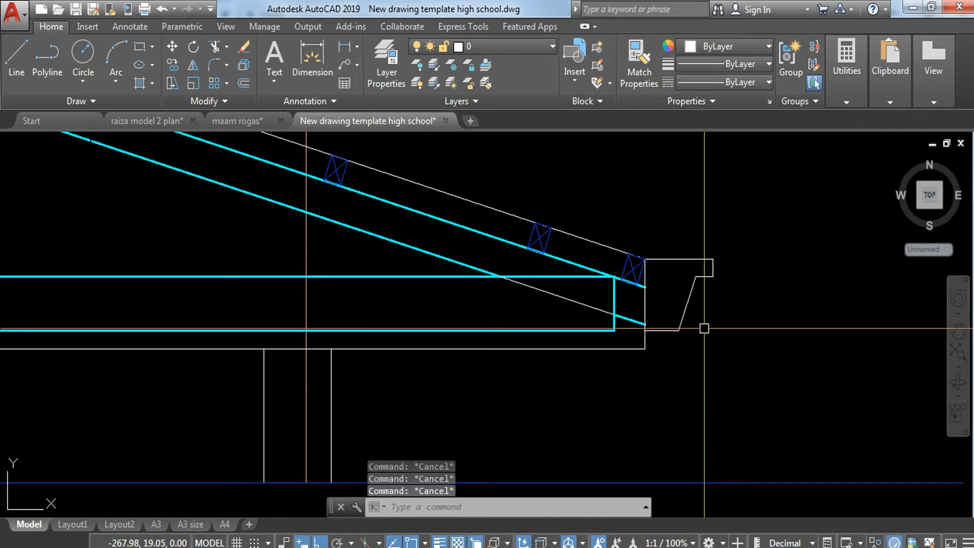
Put the rafter segment crossing the right end of the bottom chord on the HIDDEN LINE layer.
scroll(647, 283, "up", 4)
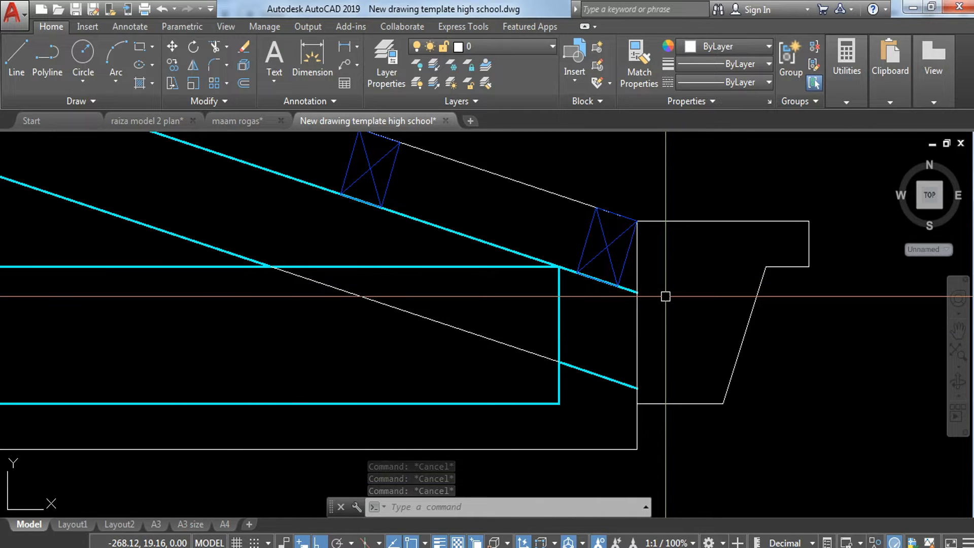
left_click(464, 312)
left_click(413, 314)
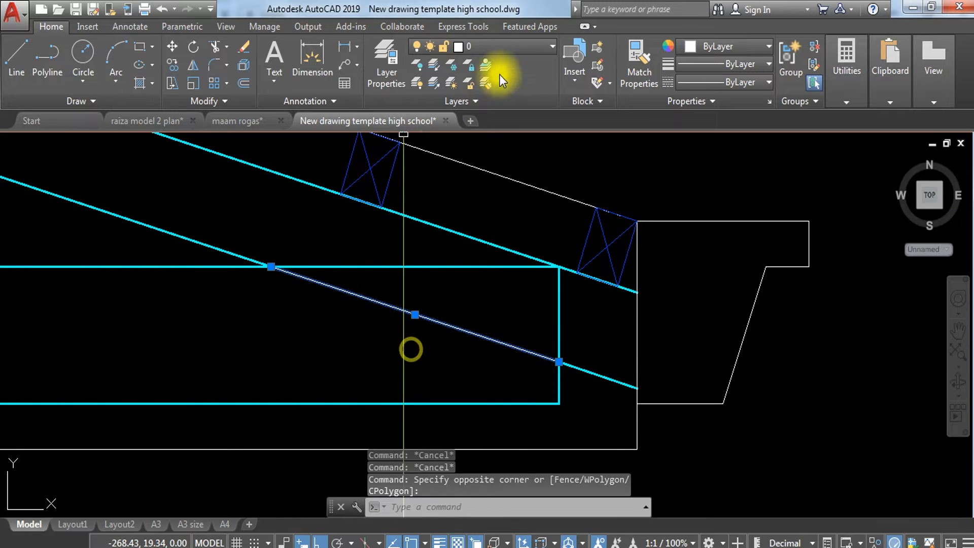
left_click(505, 47)
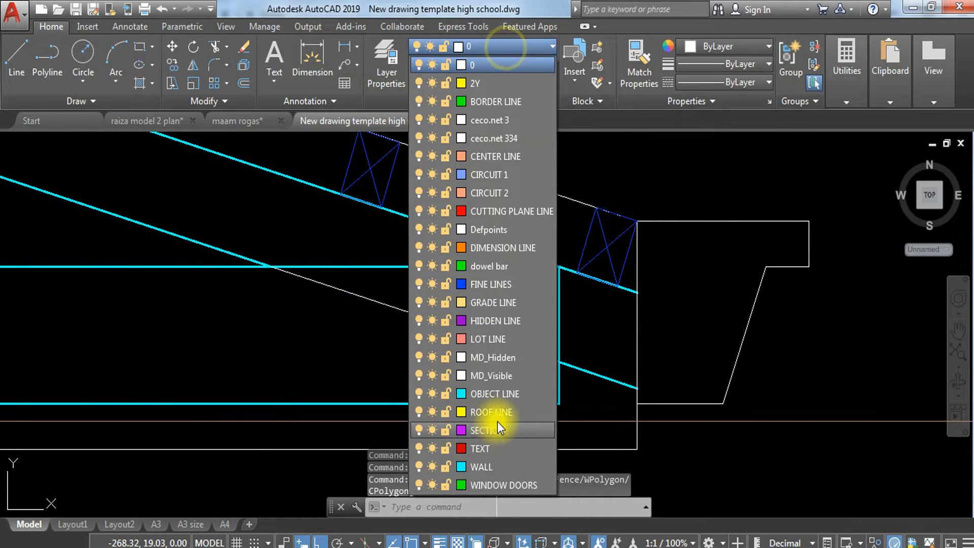
left_click(541, 320)
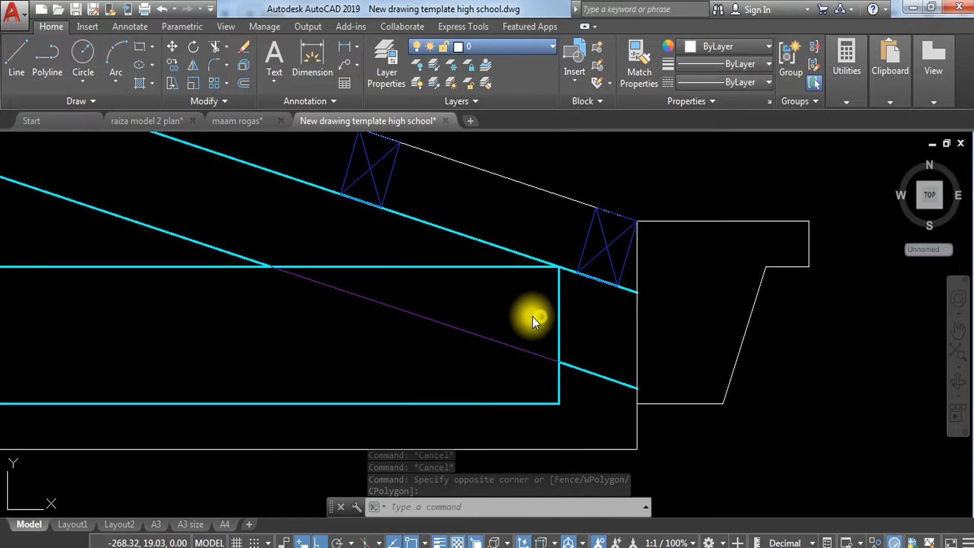
scroll(463, 322, "down", 2)
scroll(619, 356, "up", 5)
scroll(619, 356, "down", 4)
key("Escape")
Put the rafter segment crossing the left end of the bottom chord on the HIDDEN LINE layer.
scroll(203, 341, "up", 6)
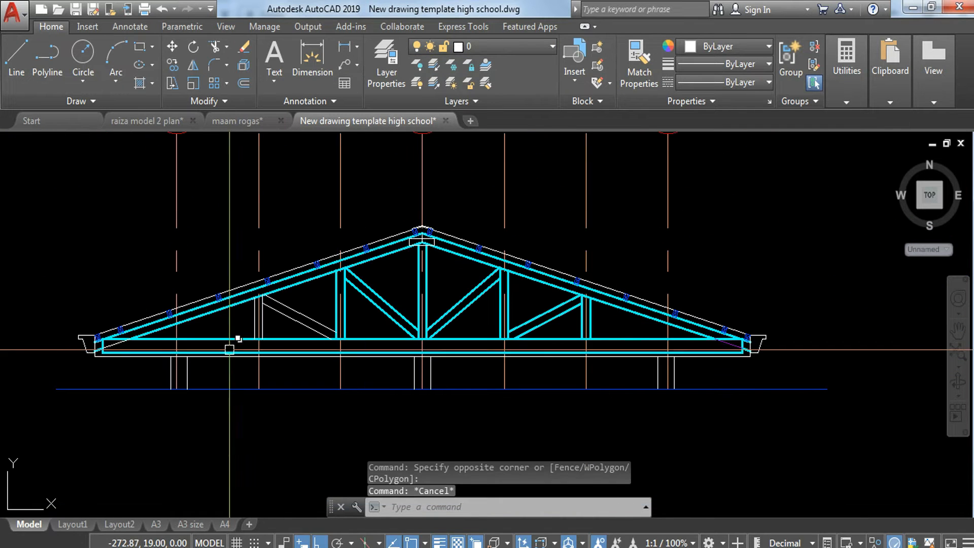
left_click(215, 340)
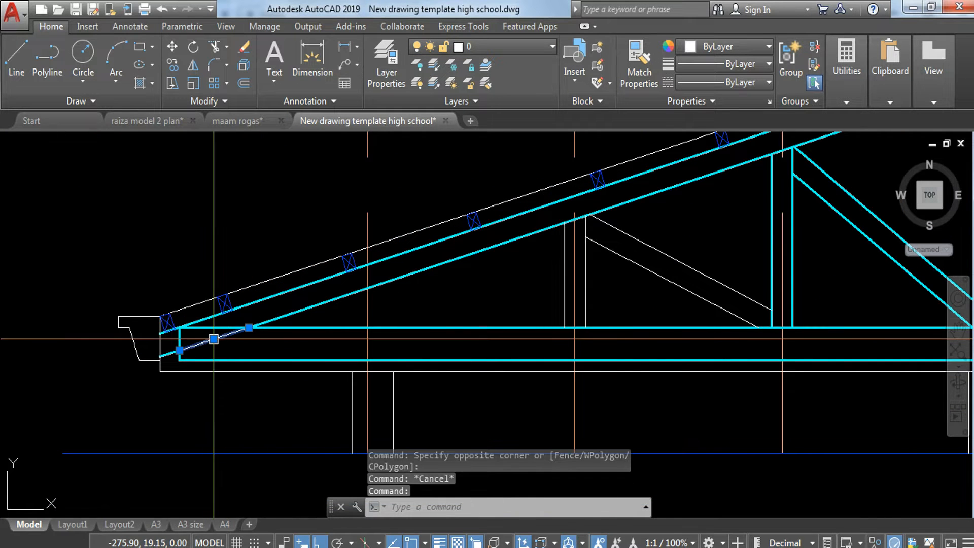
left_click(500, 50)
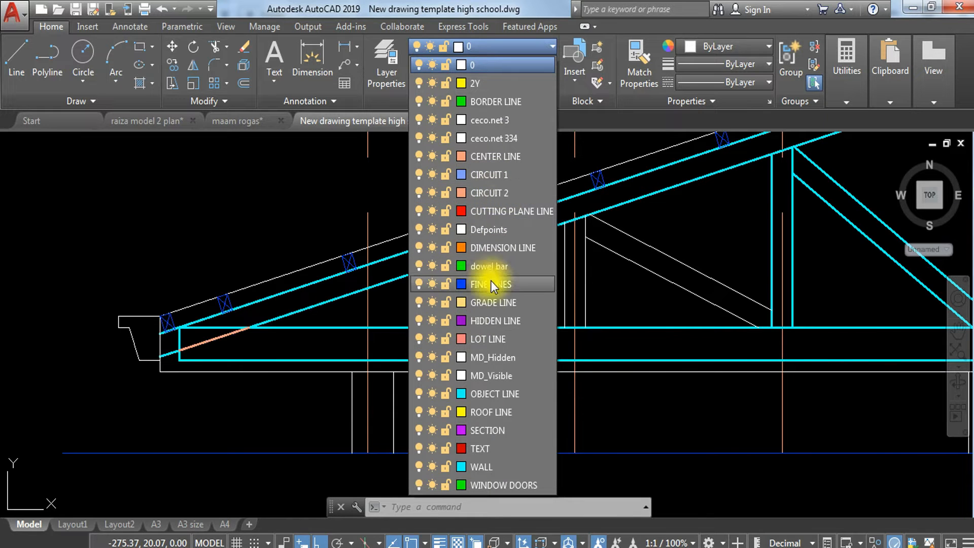
left_click(488, 319)
key("Escape")
key("Escape")
scroll(376, 354, "up", 4)
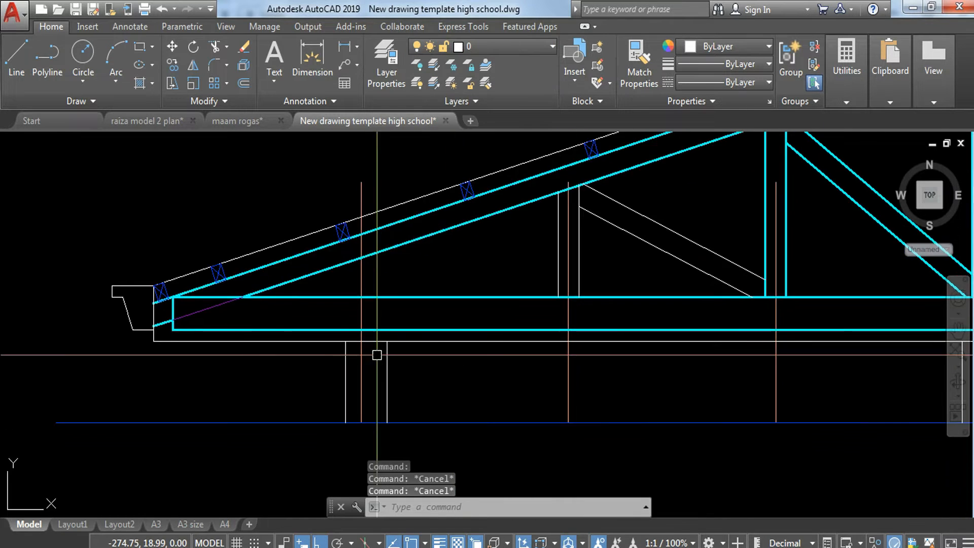
Extend both edges of the left column up to the underside of the truss bottom chord.
scroll(355, 362, "down", 4)
type("ex")
key("Return")
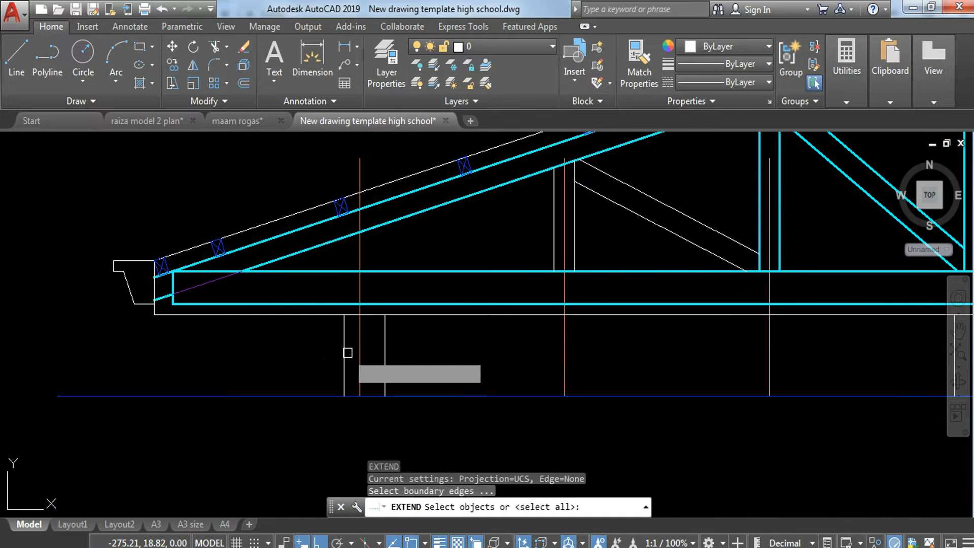
key("Return")
left_click(339, 355)
left_click(394, 349)
left_click(364, 365)
key("Escape")
Extend both edges of the right column up to the underside of the truss bottom chord.
scroll(148, 341, "down", 4)
scroll(387, 336, "up", 4)
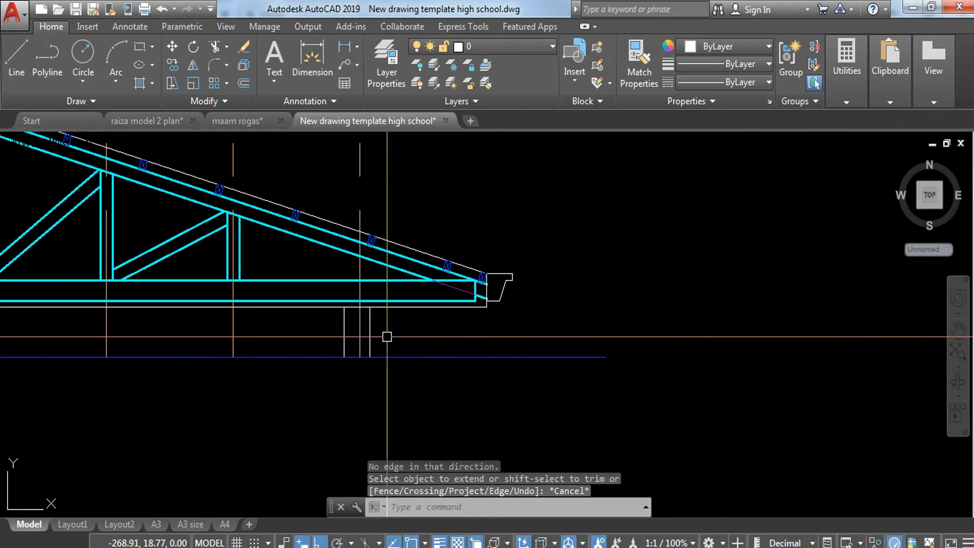
type("EX")
key("Return")
key("Return")
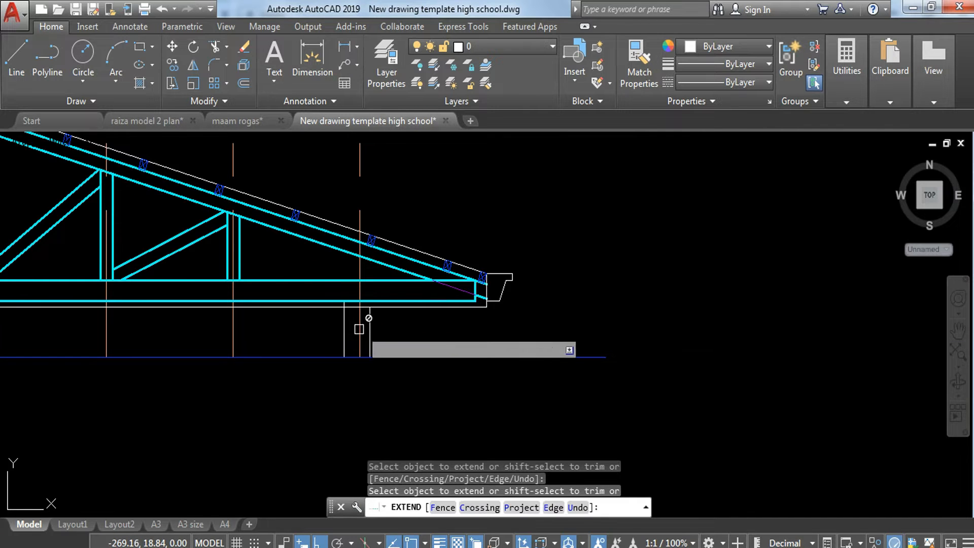
key("Escape")
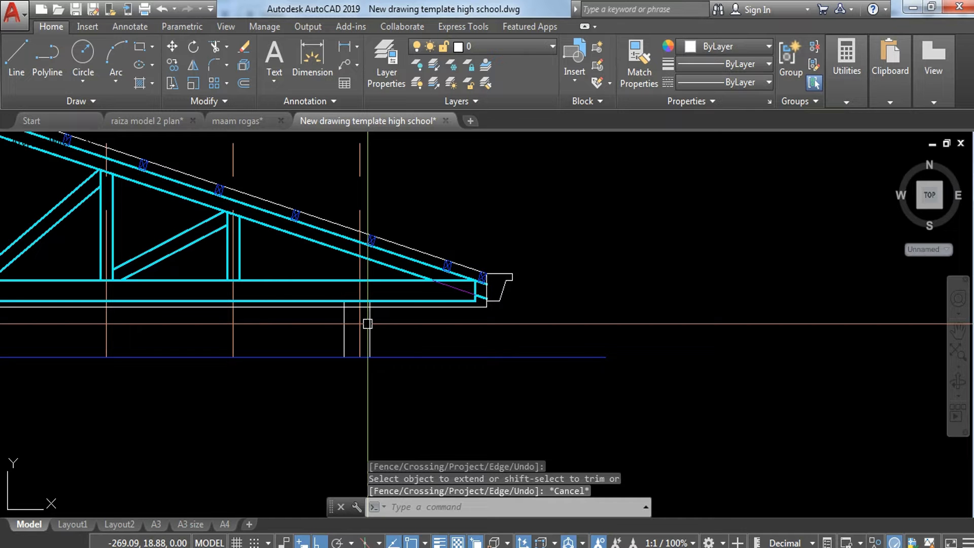
key("Escape")
Draw an upright rectangle 0.2 wide in the open space beside the left column, below the bottom chord.
scroll(285, 330, "down", 3)
scroll(184, 408, "up", 5)
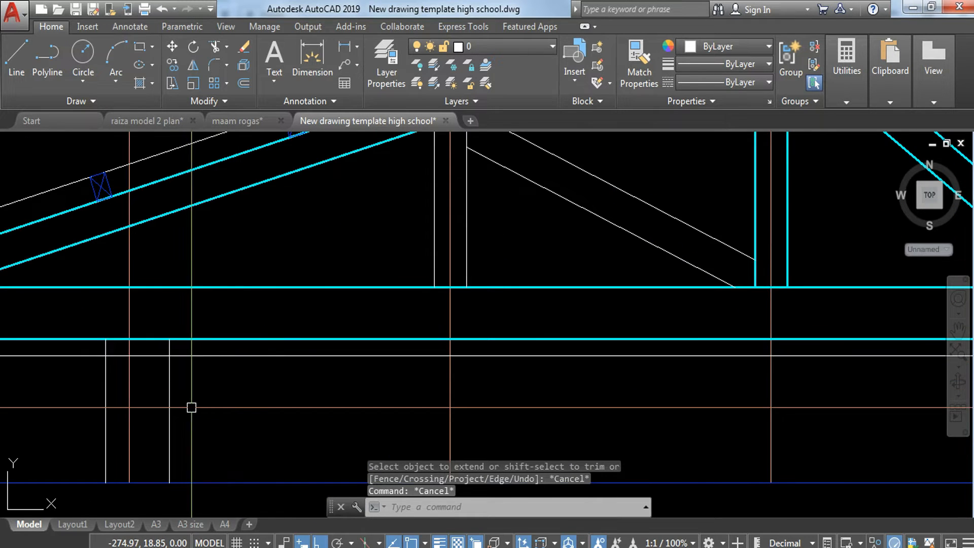
middle_click_drag(184, 407, 359, 388)
middle_click_drag(227, 377, 287, 317)
type("rec")
key("Return")
left_click(257, 340)
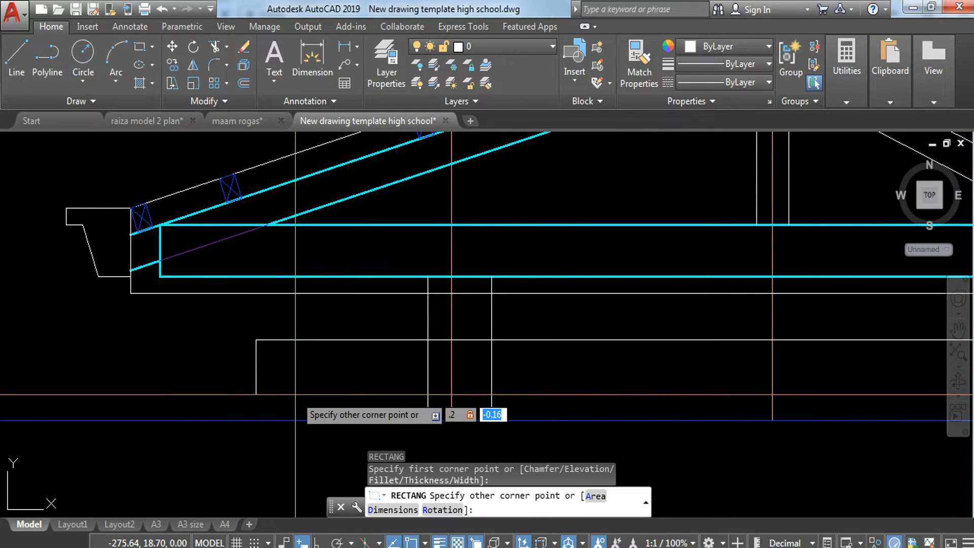
key("Return")
Move the rectangle by its upper-left corner to the upper-left corner of the left column, under the bottom chord.
left_click(341, 338)
left_click(301, 363)
type("m")
key("Return")
left_click(251, 249)
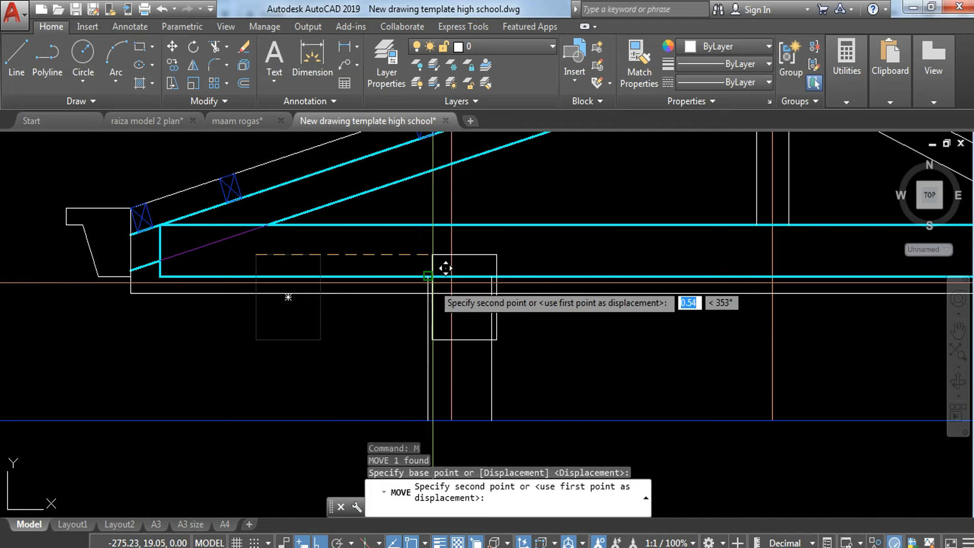
key("Escape")
Trim the ceiling line inside the rectangle on the left column and erase the leftover segment.
scroll(456, 292, "up", 3)
middle_click_drag(456, 289, 474, 324)
type("tr")
key("Return")
key("Return")
left_click(470, 283)
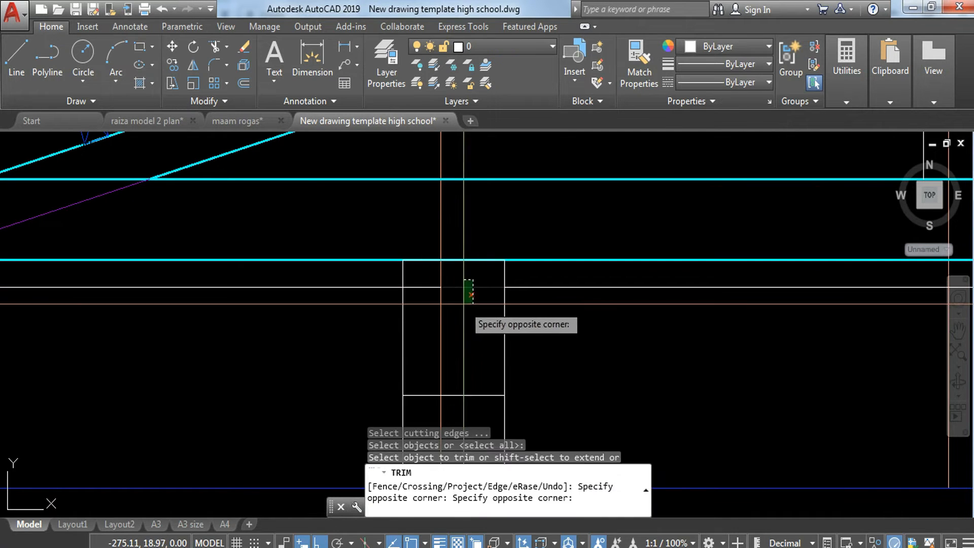
left_click(426, 291)
left_click(425, 286)
key("Escape")
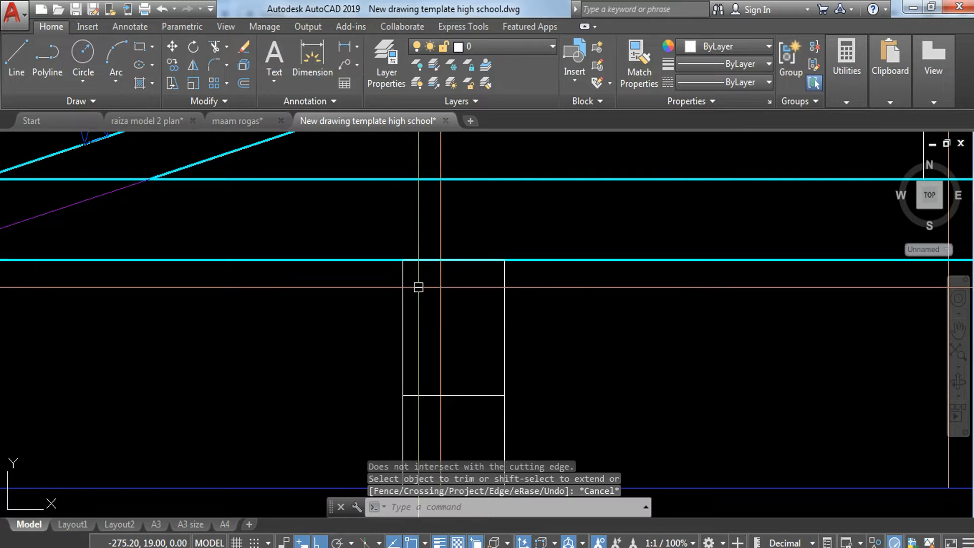
left_click(421, 287)
type("e")
key("Return")
left_click(388, 241)
key("Escape")
Turn Ortho off and move the rectangle off the left column into the open space beside it.
left_click(498, 387)
left_click(463, 409)
type("m")
key("Return")
left_click(462, 335)
key("F8")
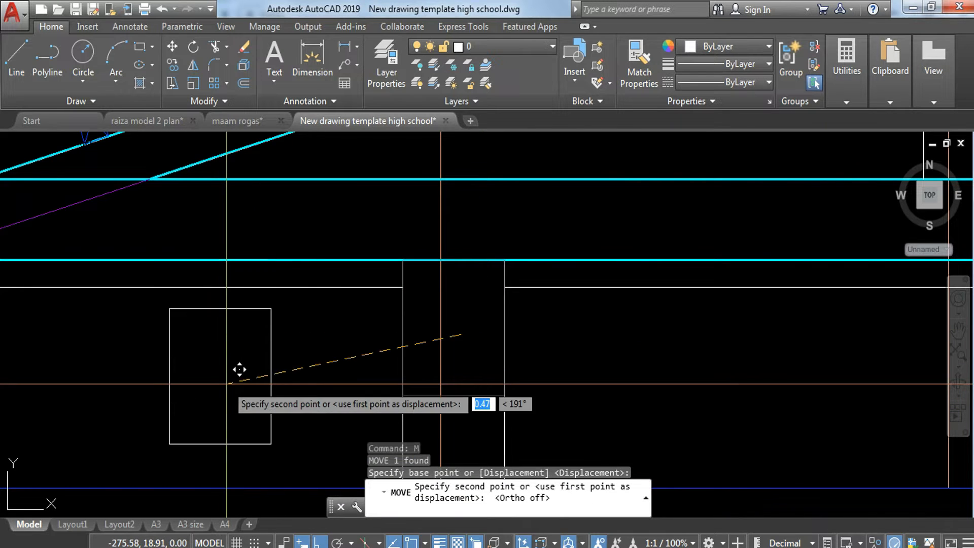
left_click(224, 391)
key("Escape")
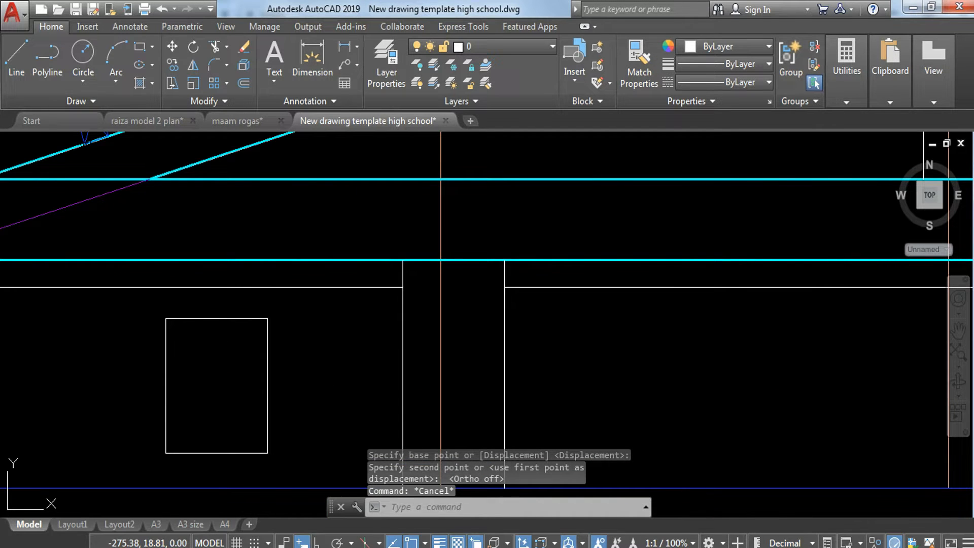
Hatch the rectangle with the ANSI31 pattern at a scale of 0.30.
type("h")
key("Return")
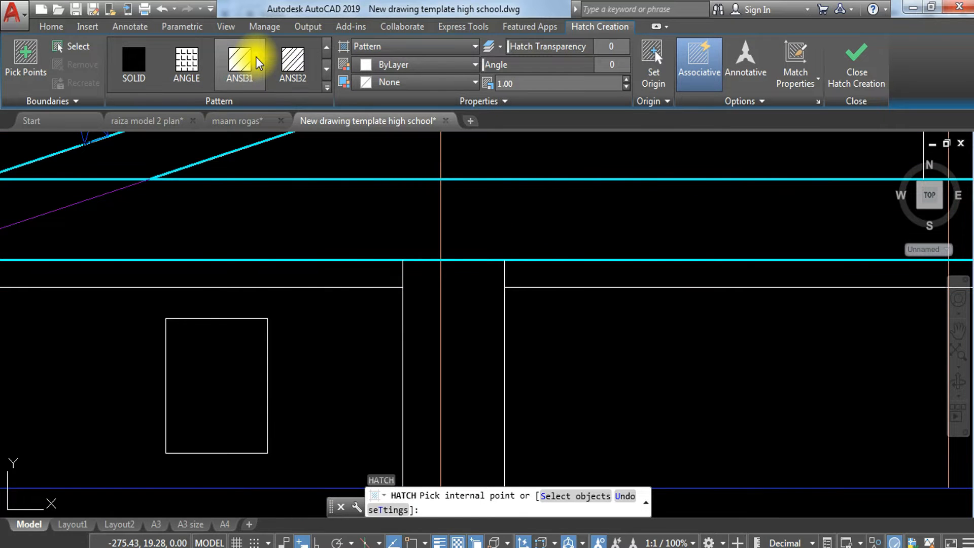
left_click(185, 366)
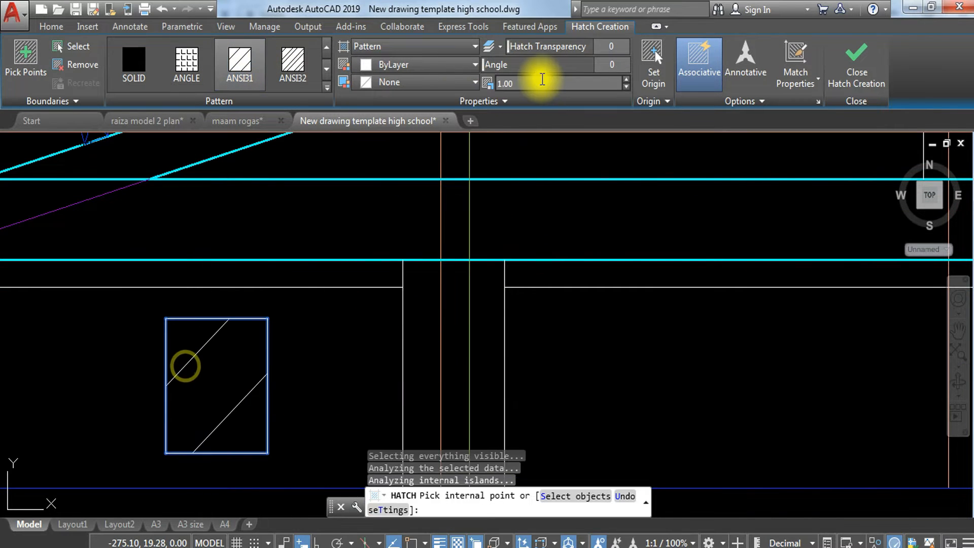
left_click(487, 89)
type(".07")
key("Return")
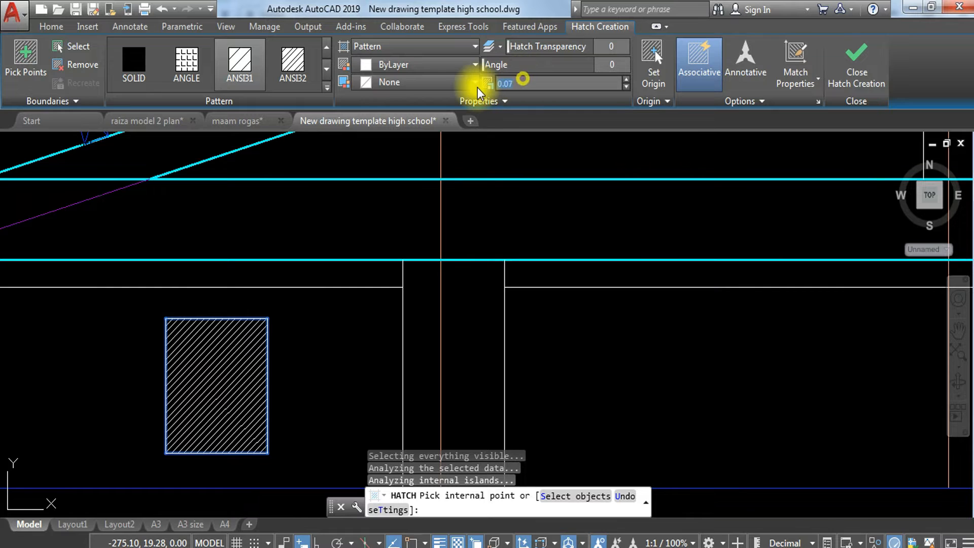
type(".5")
key("Return")
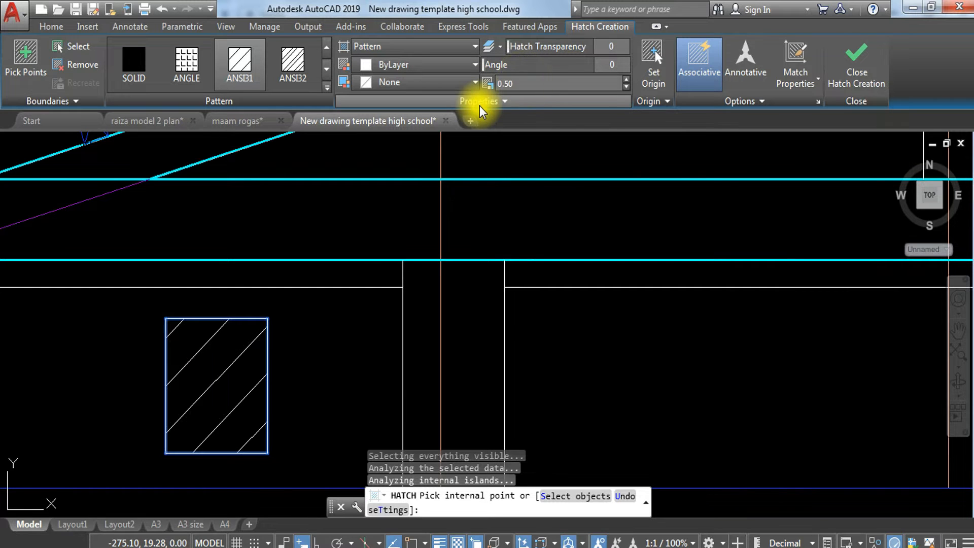
left_click(517, 85)
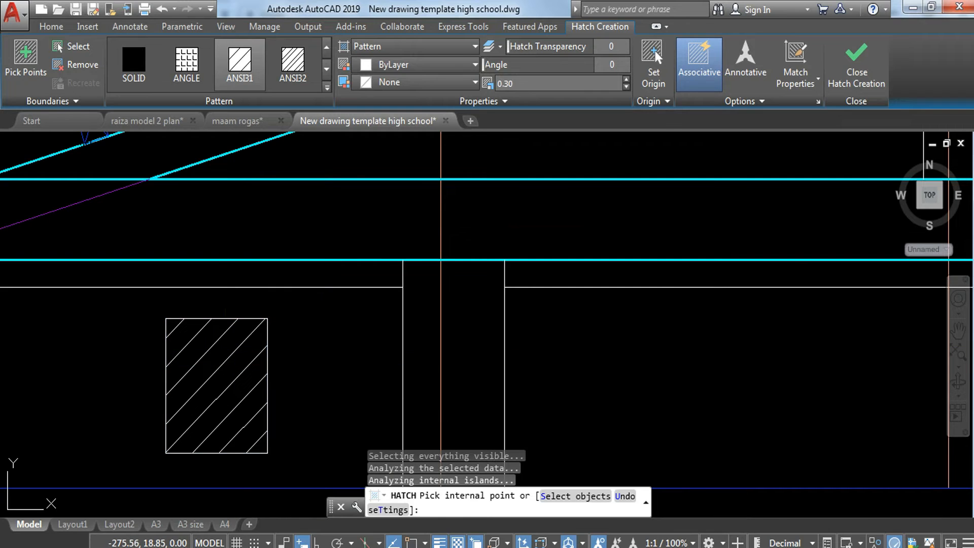
key("Return")
Put the rectangle and its hatch on the FINE LINES layer.
left_click(121, 310)
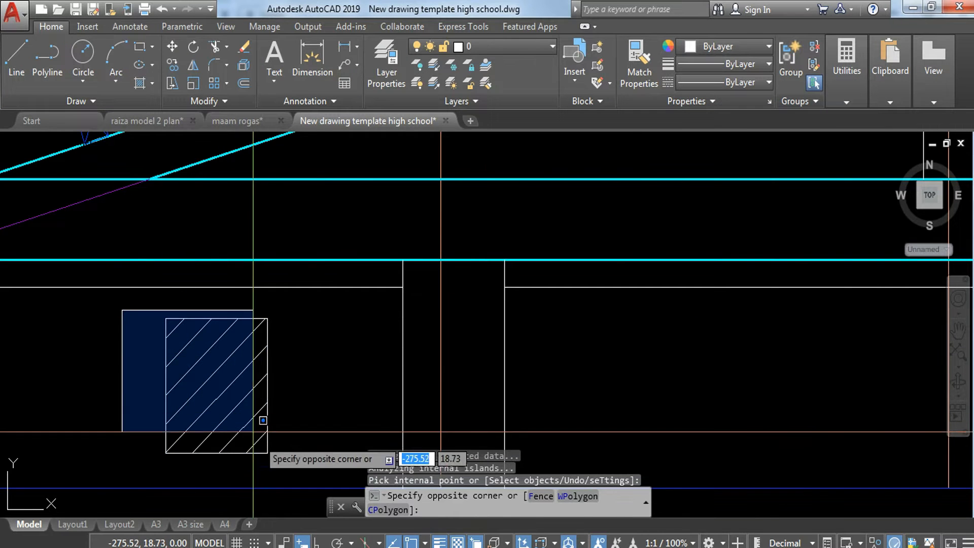
left_click(269, 457)
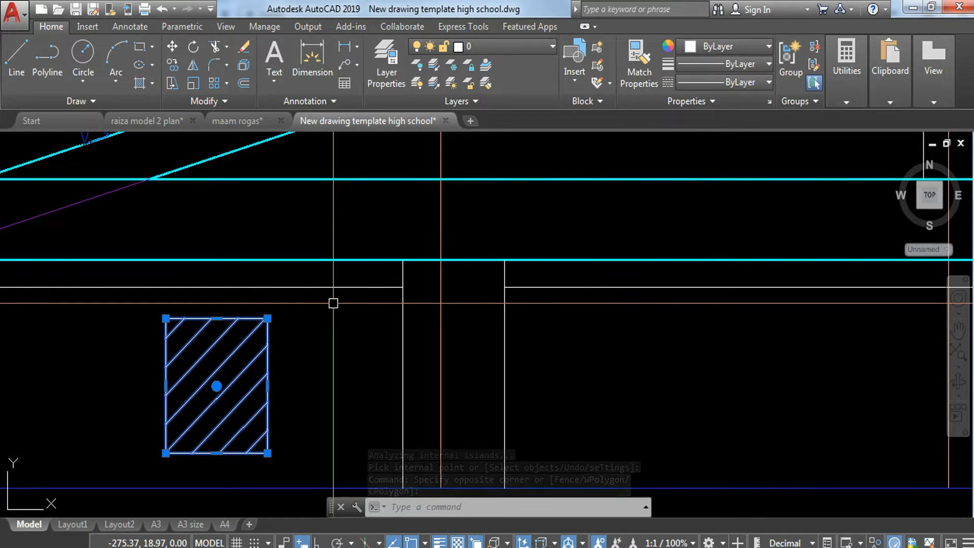
left_click(515, 45)
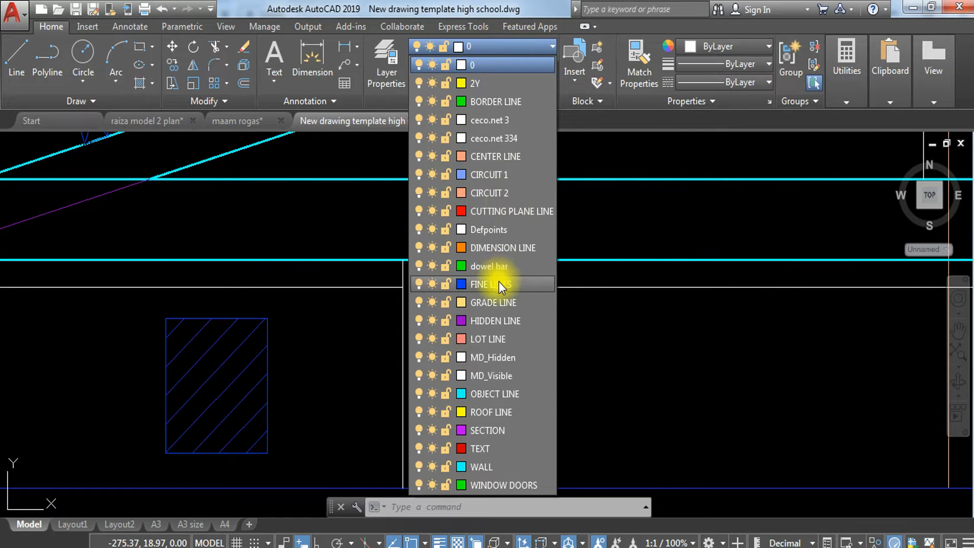
left_click(498, 283)
left_click(148, 339)
key("Escape")
Move the hatched rectangle by its upper-right corner to the left column's upper-right corner at the bottom chord.
left_click(146, 298)
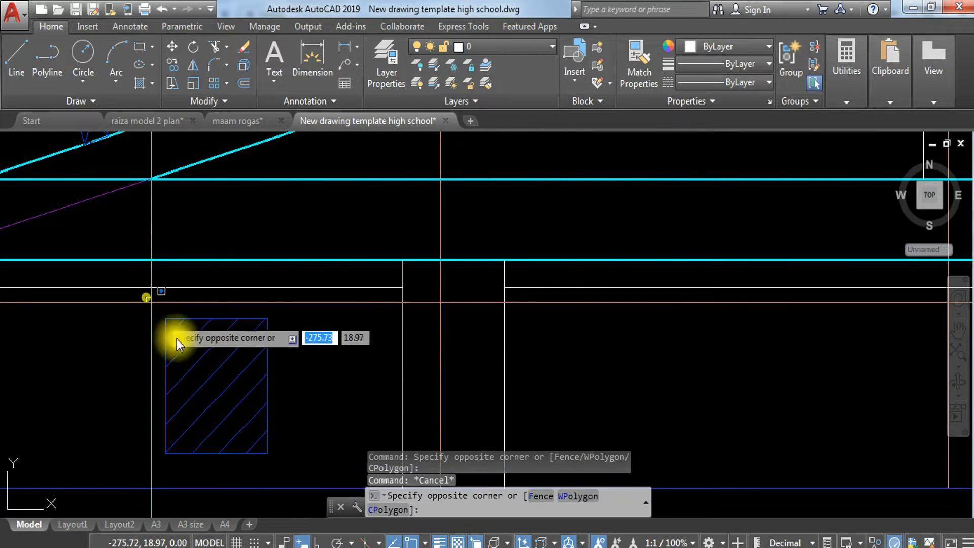
left_click(306, 467)
type("M")
key("Return")
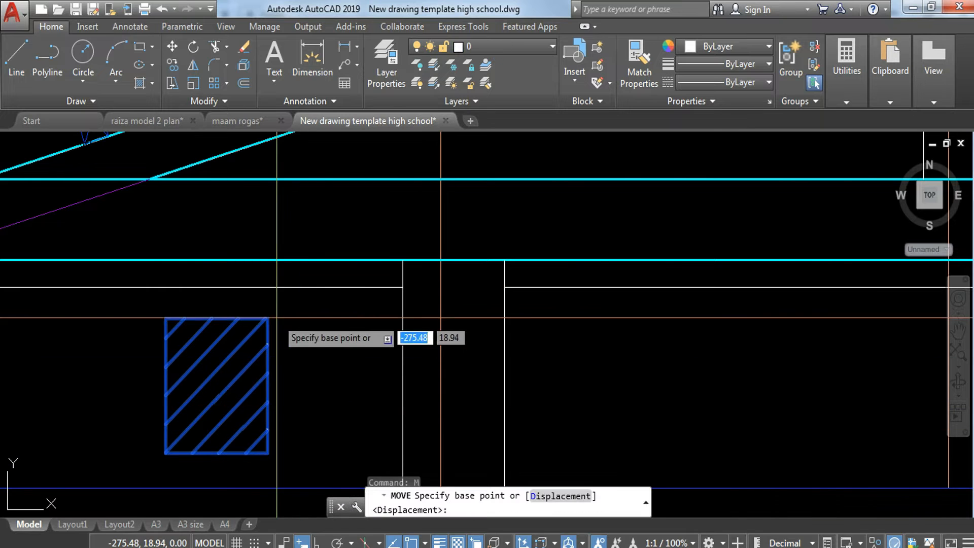
left_click(268, 319)
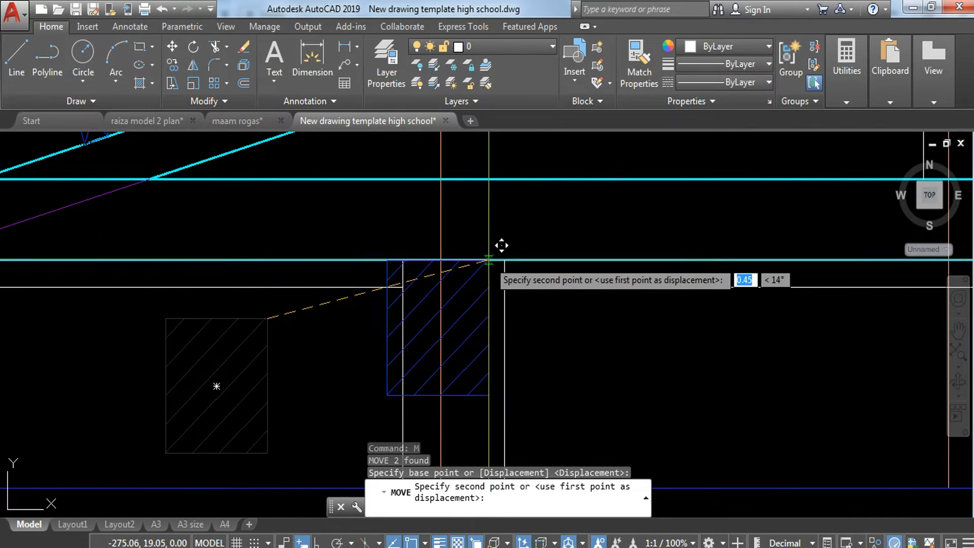
left_click(504, 261)
Copy the hatched rectangle by its upper-left corner to the upper-left corner of the middle column.
left_click(366, 234)
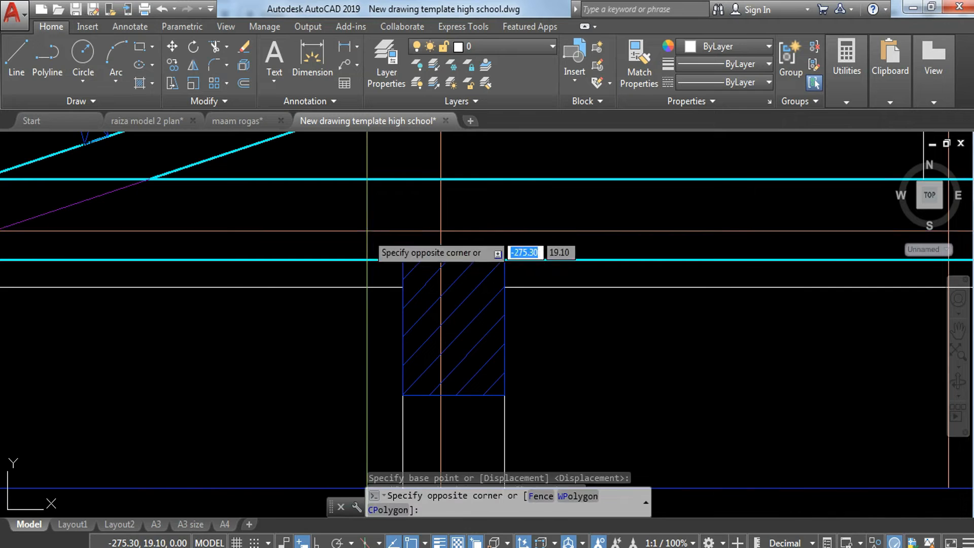
left_click(528, 406)
scroll(487, 355, "down", 4)
scroll(426, 366, "up", 2)
type("CO")
key("Return")
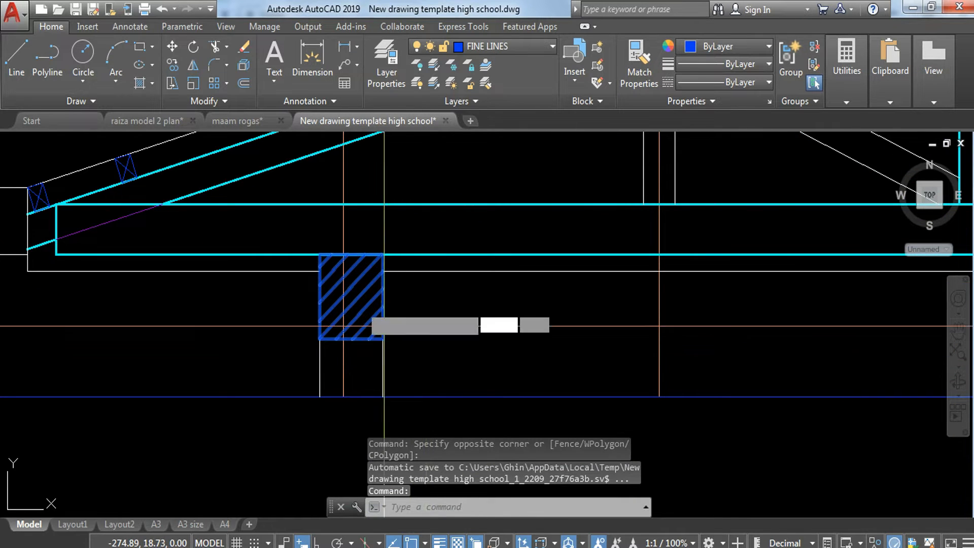
left_click(320, 255)
middle_click_drag(571, 311, 0, 328)
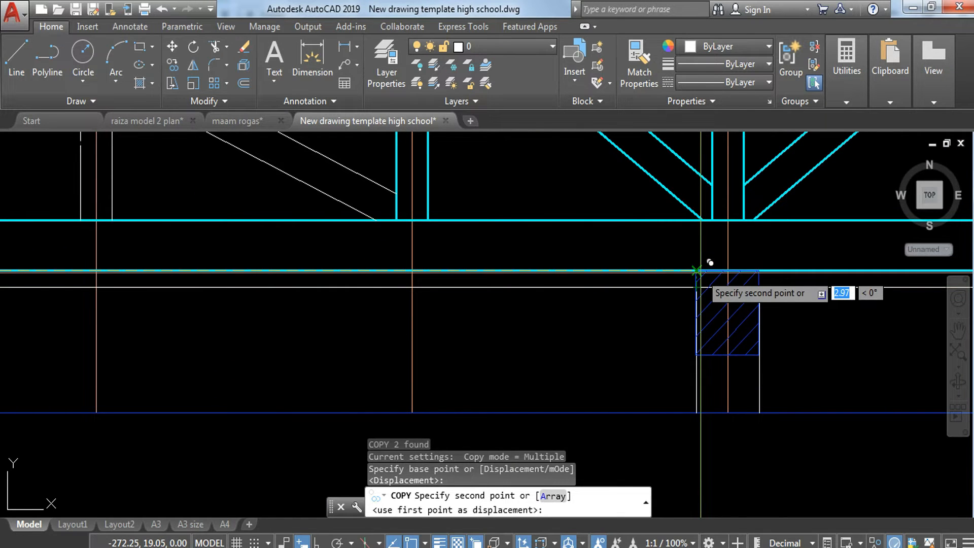
left_click(698, 271)
Place another copy of the hatched rectangle at the upper-left corner of the right column and finish copying.
scroll(724, 304, "down", 2)
middle_click_drag(724, 304, 640, 245)
scroll(615, 227, "up", 2)
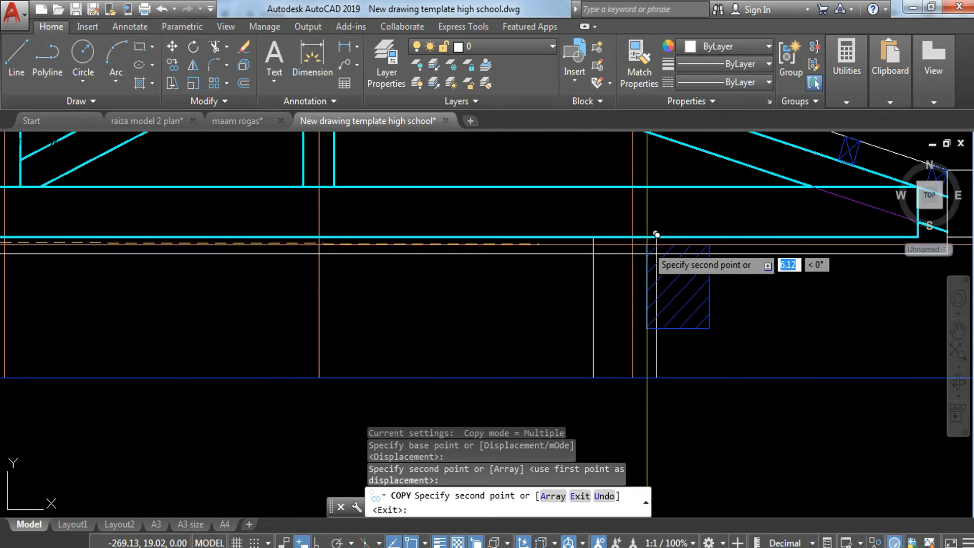
key("Escape")
Trim the ceiling line inside the right column's hatched rectangle and erase the leftover middle segment.
scroll(571, 260, "up", 4)
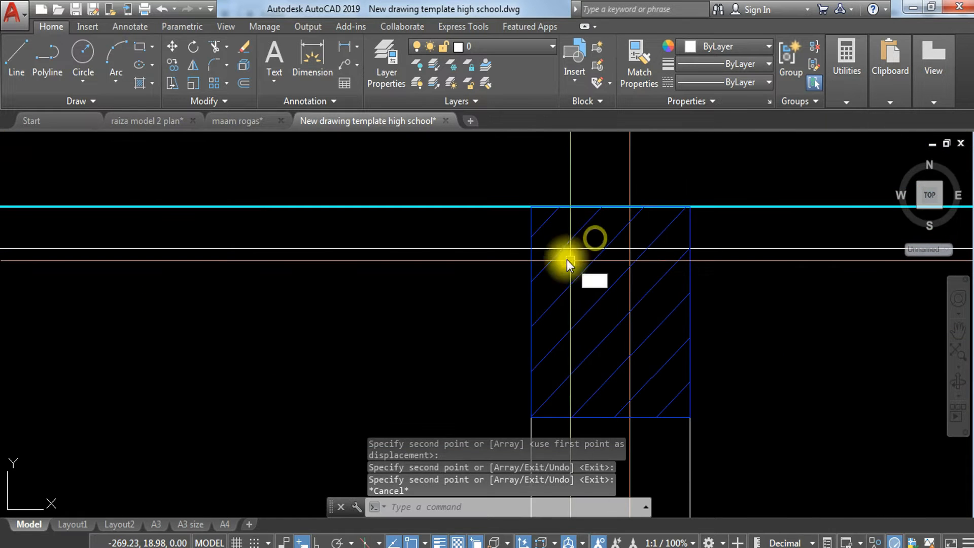
type("tr")
key("Return")
key("Return")
scroll(624, 246, "up", 4)
key("Escape")
left_click(434, 213)
left_click(761, 279)
type("E")
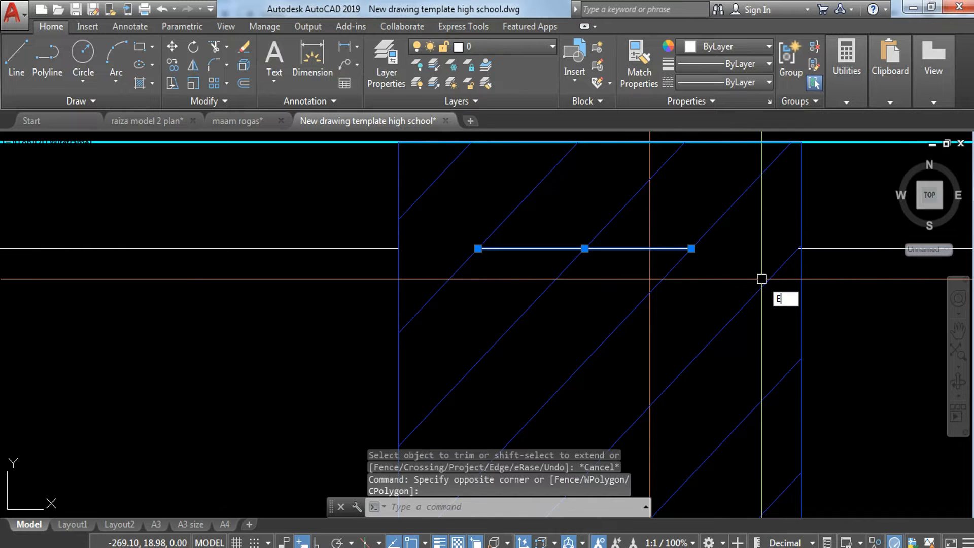
key("Return")
Trim the ceiling line at the right edge of the right column's rectangle and erase the short stub inside it.
scroll(779, 264, "up", 4)
type("tr")
key("Return")
key("Return")
scroll(838, 201, "up", 3)
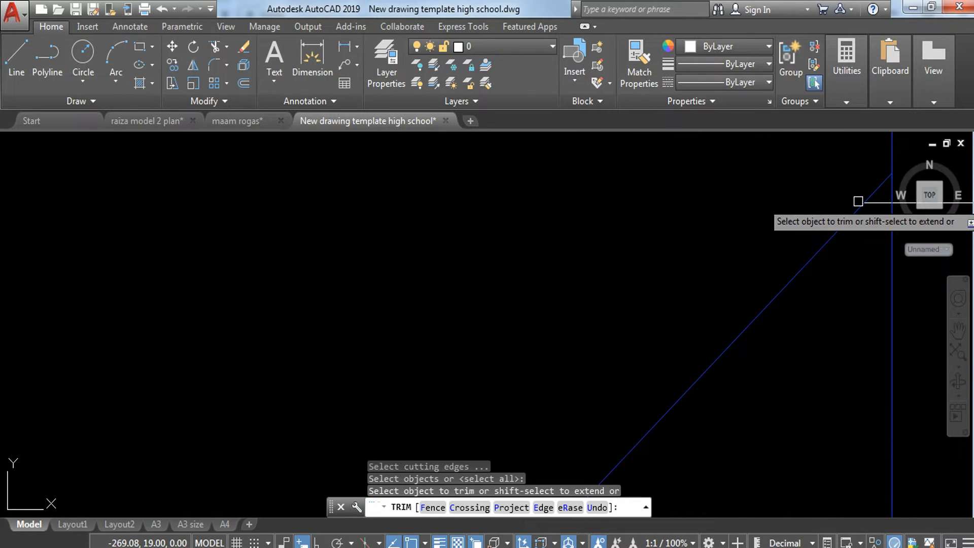
middle_click_drag(858, 202, 369, 262)
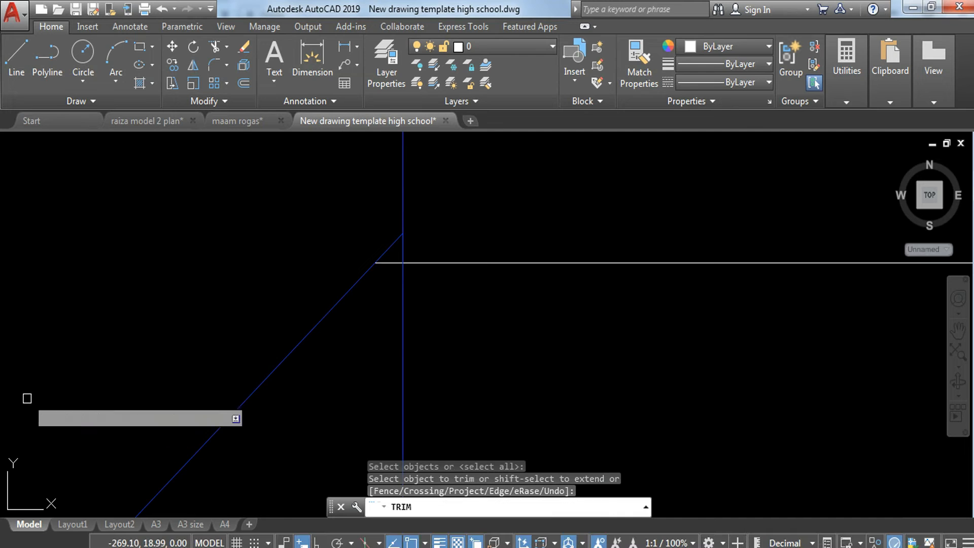
scroll(389, 275, "up", 2)
left_click(390, 254)
key("Escape")
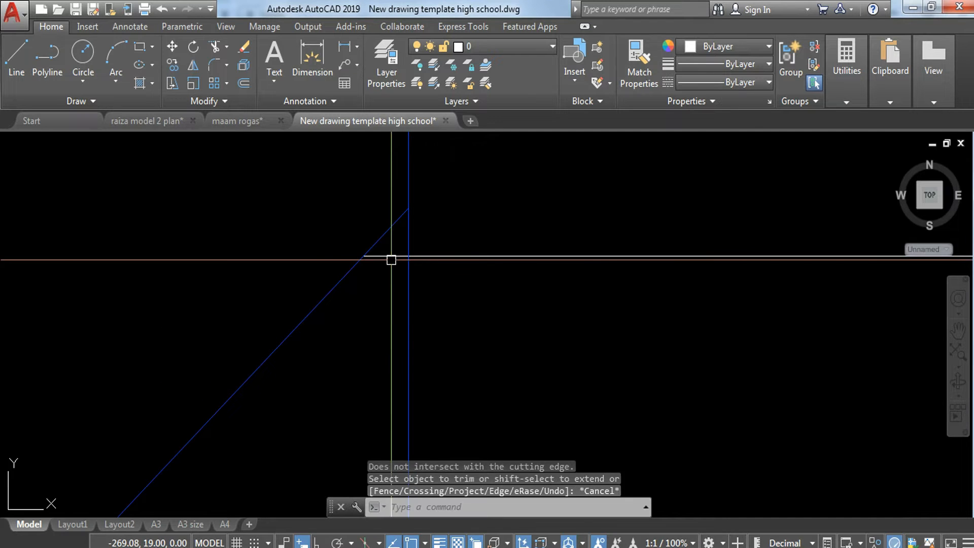
left_click(391, 256)
type("E")
key("Return")
Trim the ceiling line where it crosses the middle column's hatched rectangle.
middle_click_drag(350, 253, 626, 277)
scroll(627, 277, "down", 7)
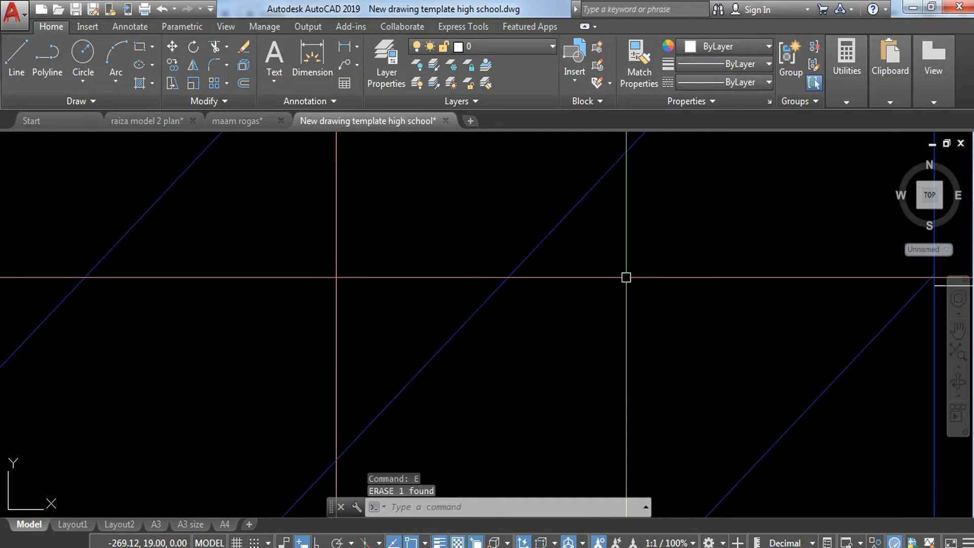
middle_click_drag(305, 293, 785, 285)
scroll(785, 285, "down", 6)
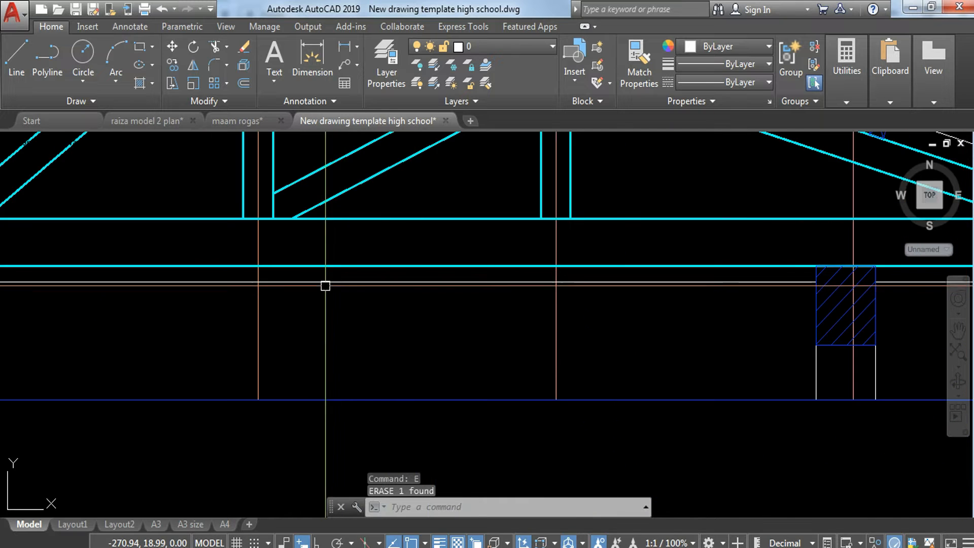
middle_click_drag(46, 286, 776, 292)
scroll(692, 267, "up", 2)
type("TR")
key("Return")
key("Return")
scroll(658, 310, "up", 4)
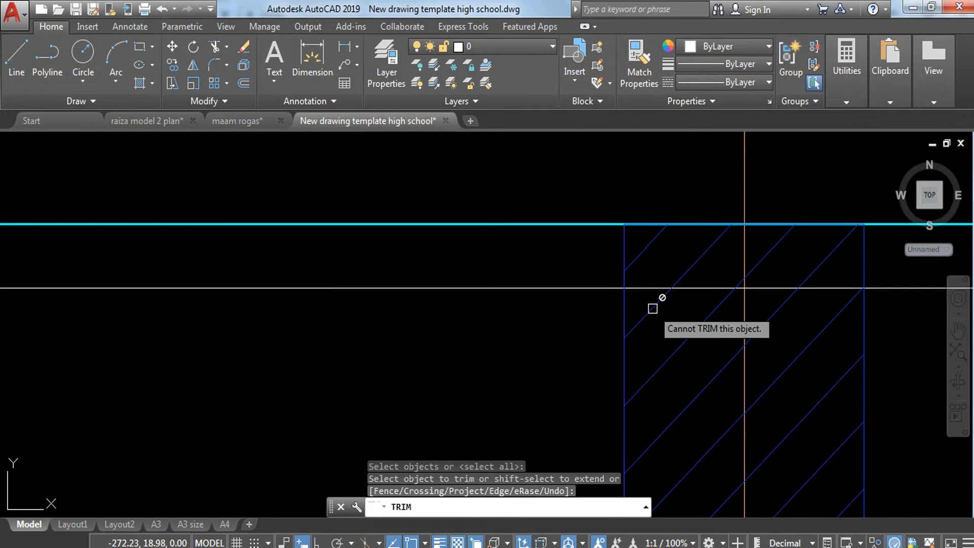
left_click(637, 290)
middle_click_drag(871, 302, 596, 308)
scroll(579, 302, "up", 6)
left_click(544, 269)
left_click(529, 227)
key("Escape")
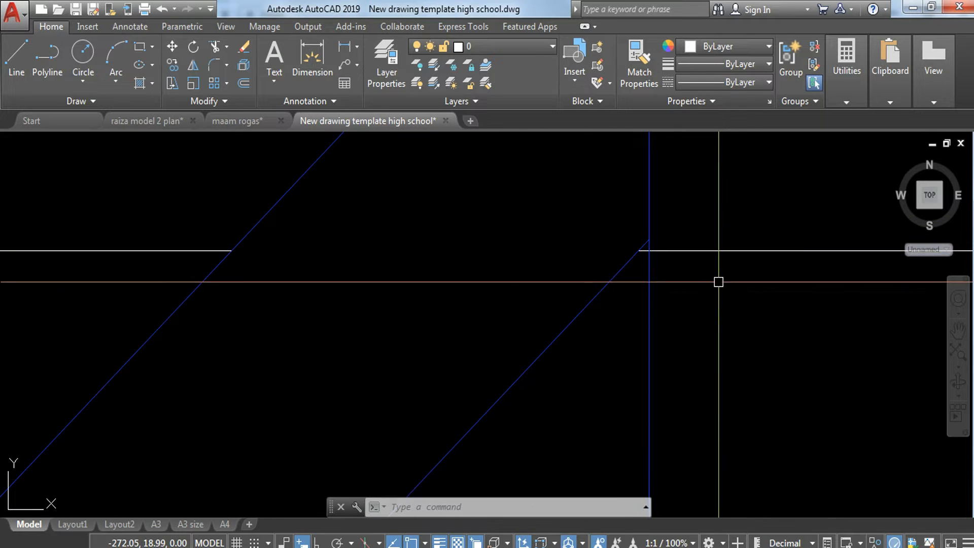
Stretch the end of the ceiling line to the right edge of the middle column's hatched rectangle.
left_click(632, 256)
key("Escape")
scroll(634, 257, "up", 2)
left_click(718, 239)
left_click(687, 270)
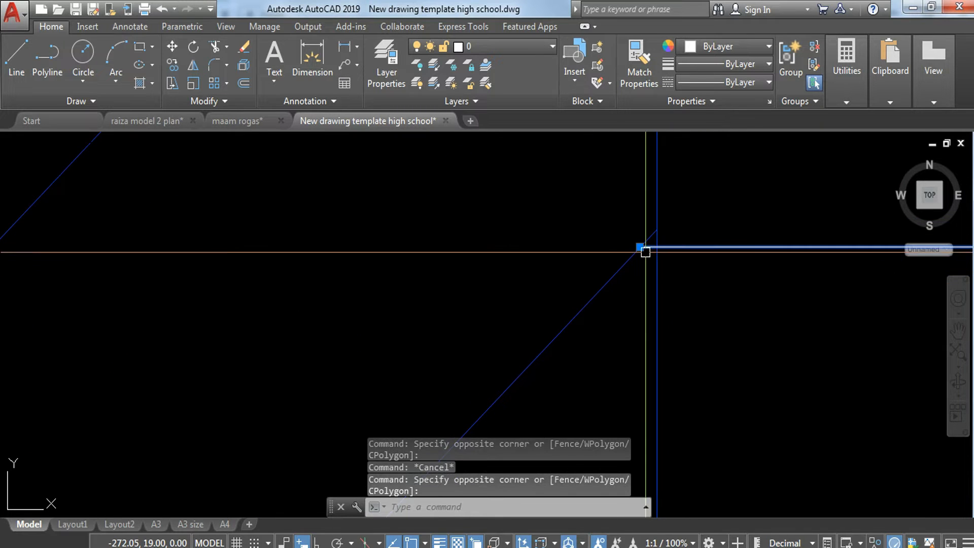
left_click(640, 247)
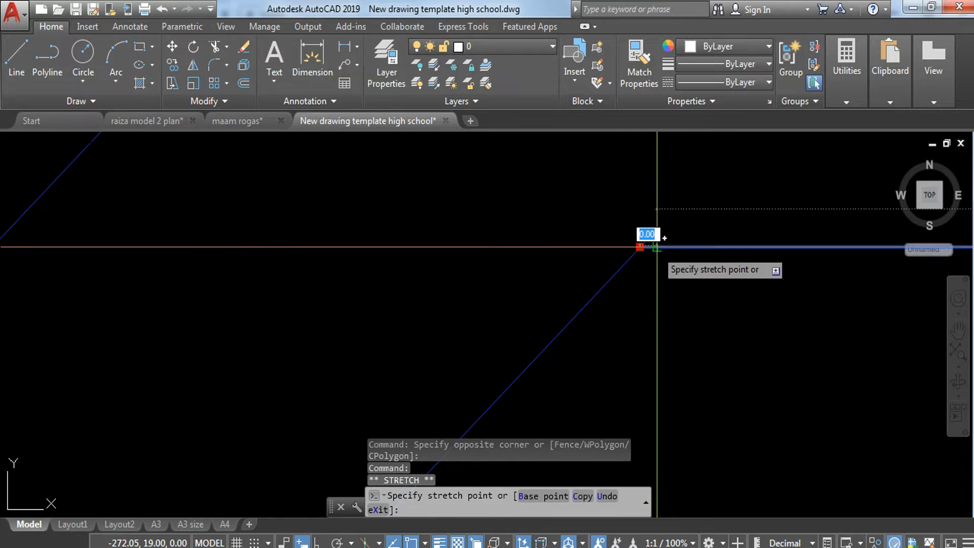
left_click(657, 247)
key("Escape")
Erase the leftover ceiling line segment inside the middle column's hatched rectangle.
scroll(653, 250, "down", 2)
middle_click_drag(359, 288, 577, 286)
left_click(485, 247)
type("e")
key("Return")
scroll(463, 283, "down", 7)
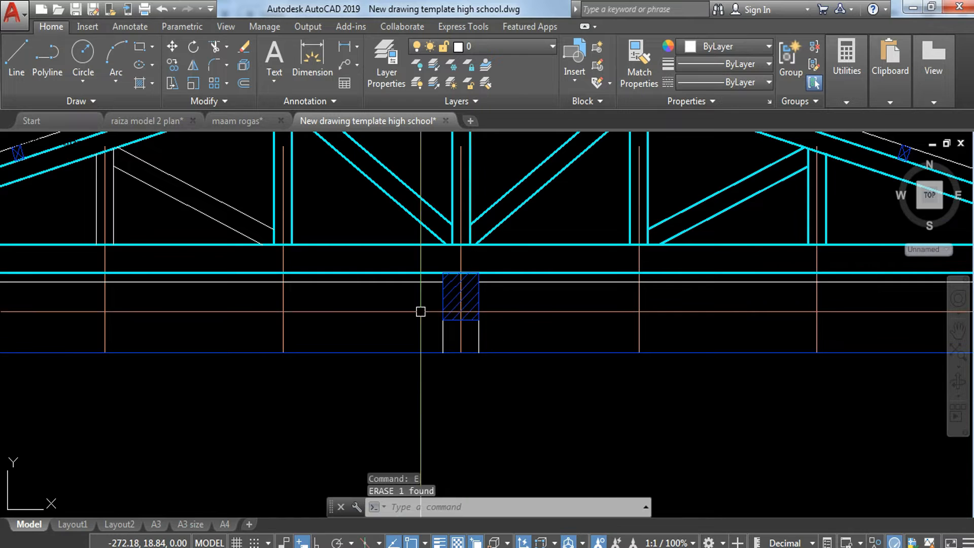
Offset the vertical end line at the left eave by 0.025 outward, toward the gutter.
middle_click_drag(278, 296, 545, 313)
scroll(279, 297, "up", 4)
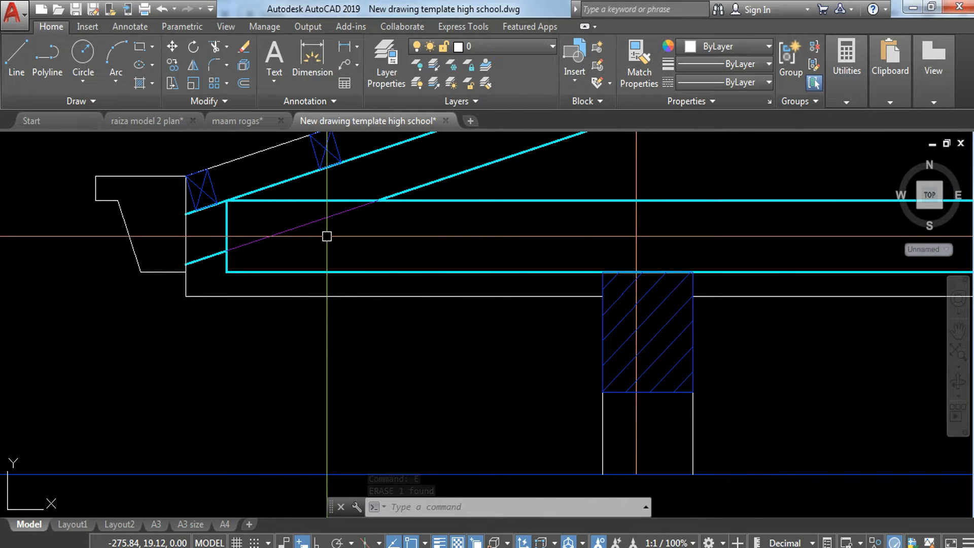
key("Escape")
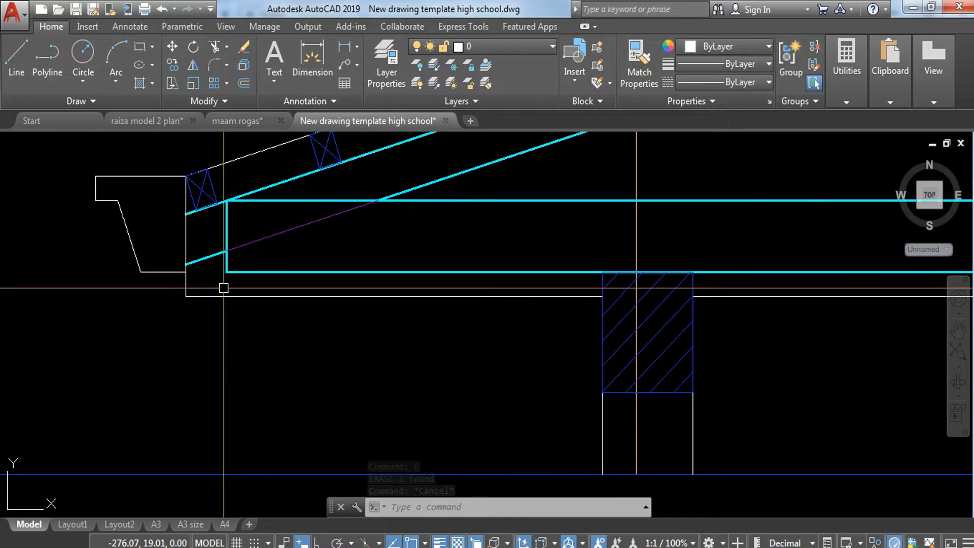
type("O")
key("Return")
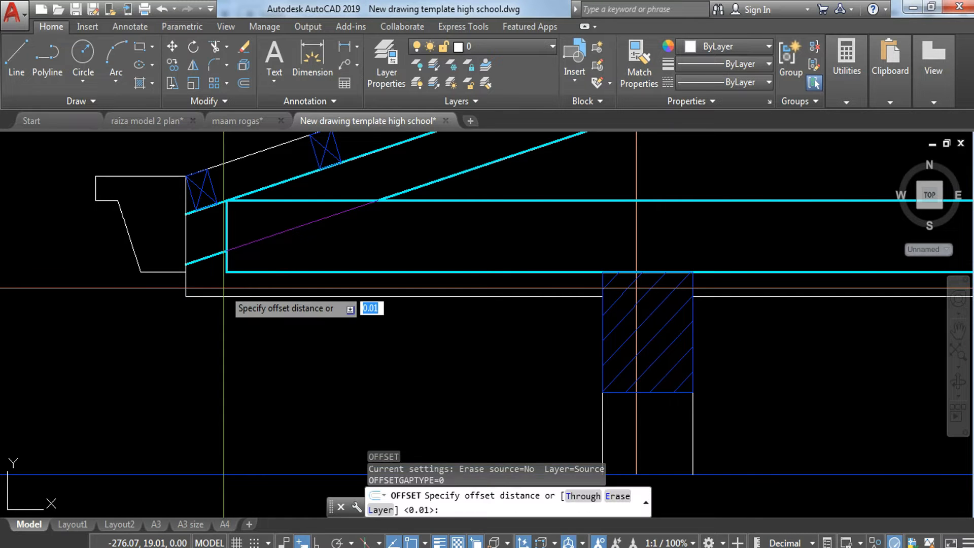
type(".025")
key("Return")
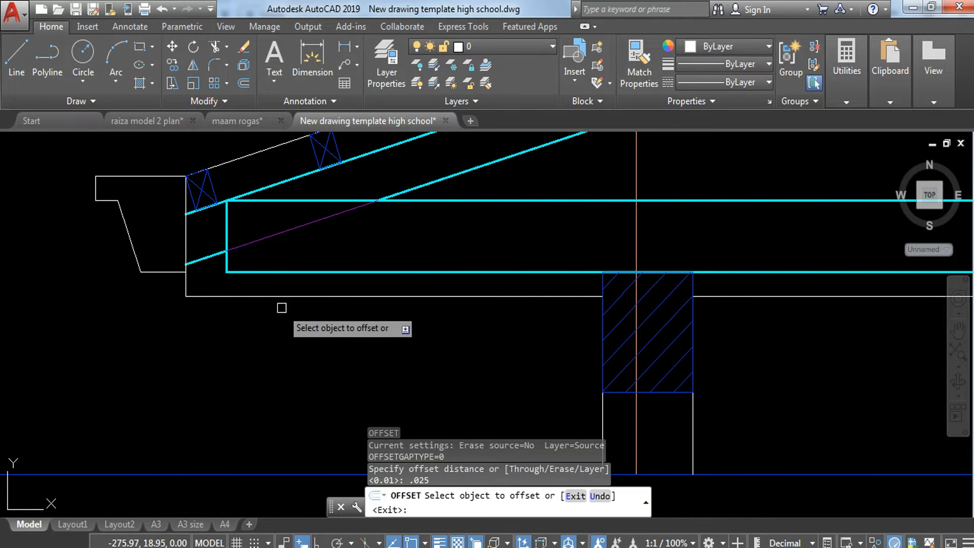
left_click(183, 289)
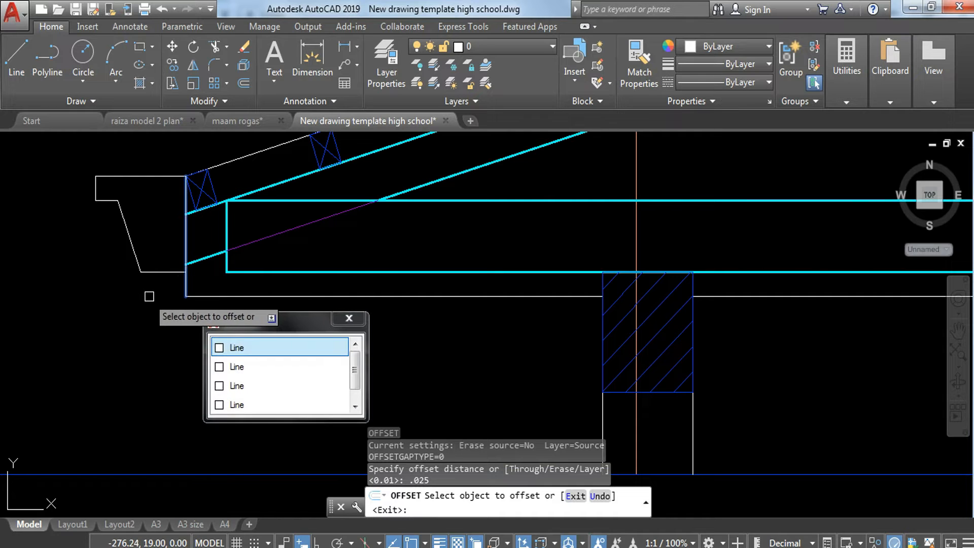
left_click(263, 351)
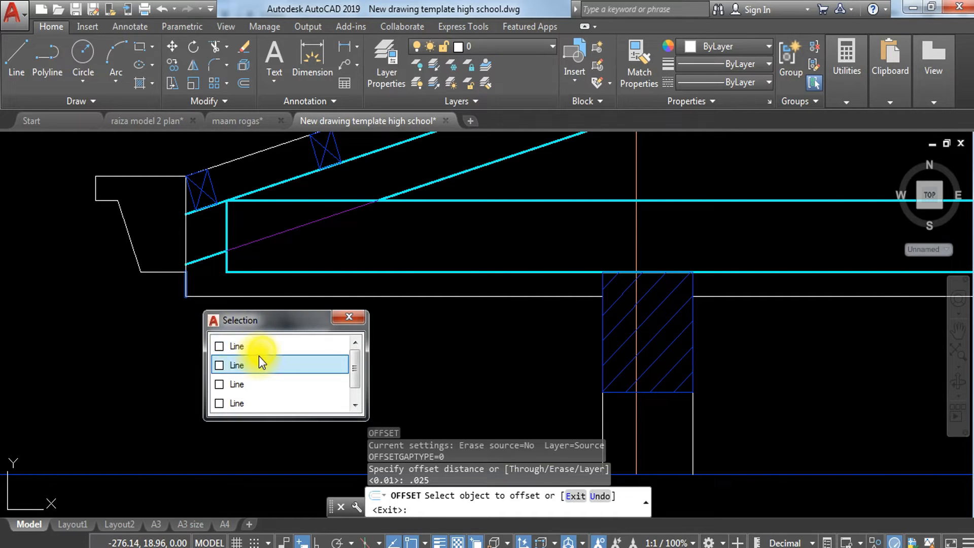
left_click(258, 355)
left_click(173, 302)
key("Escape")
scroll(199, 289, "up", 4)
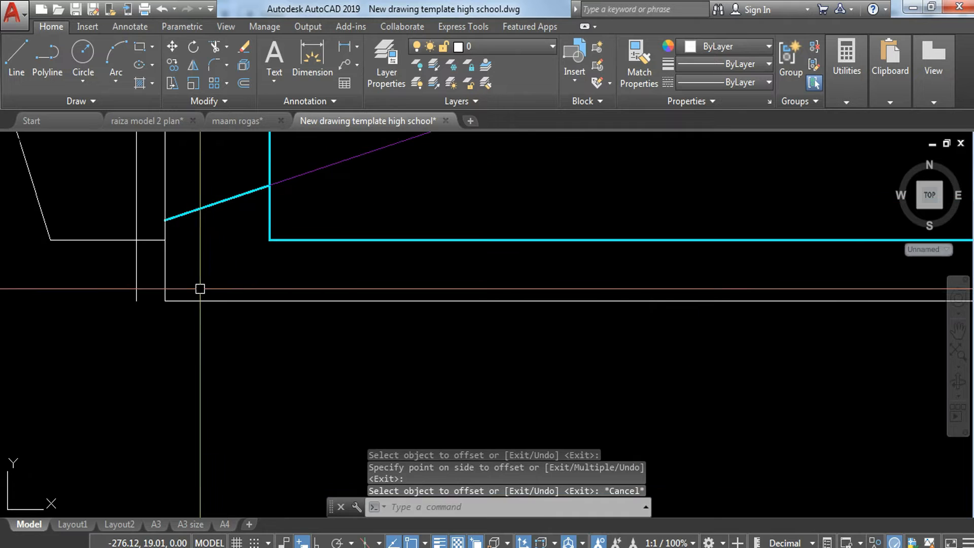
scroll(196, 292, "down", 2)
type("tr")
key("Return")
key("Return")
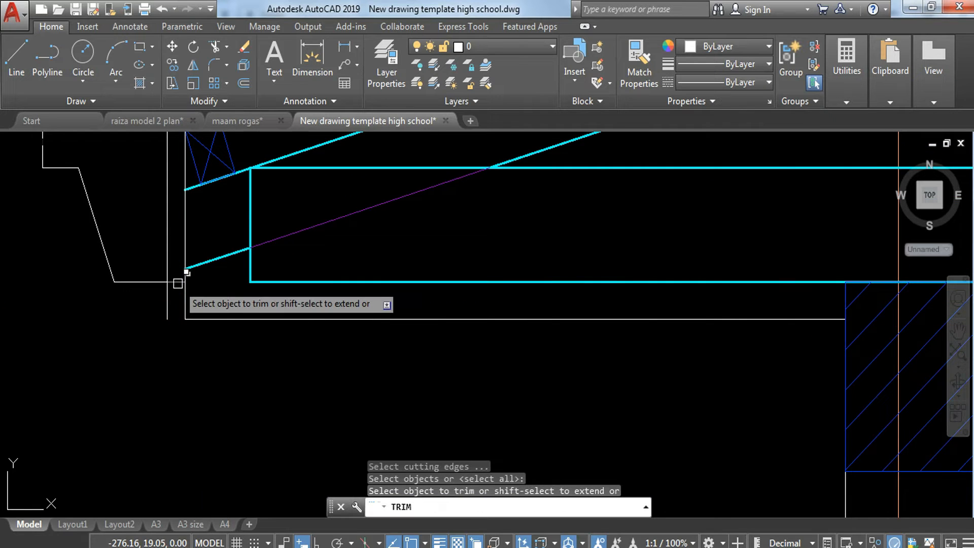
key("Escape")
middle_click_drag(181, 160, 181, 278)
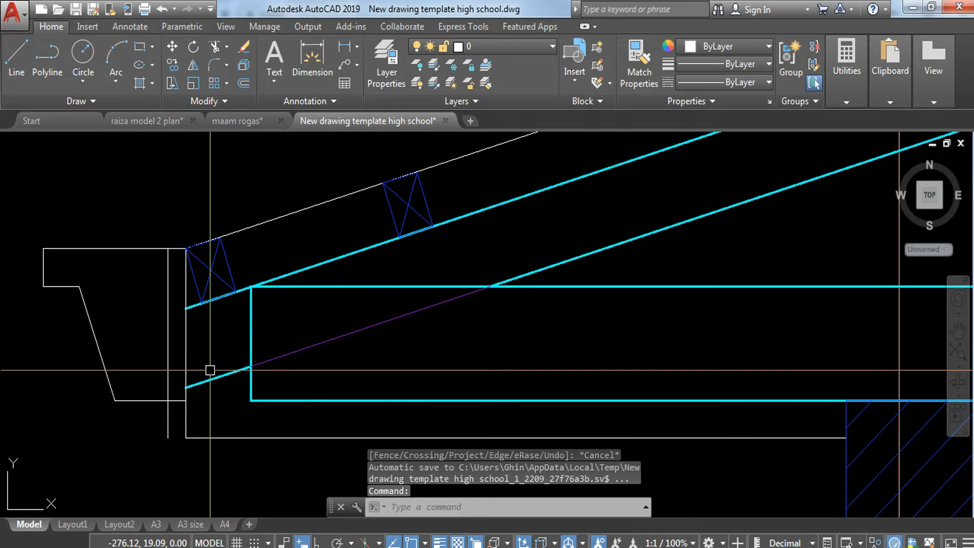
key("Escape")
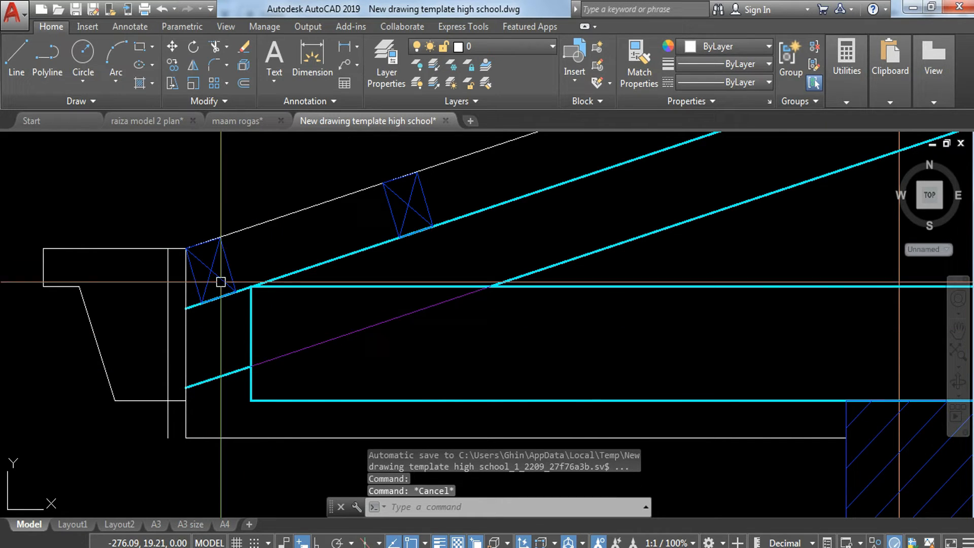
Undo the outward offset of the vertical eave line.
key("ctrl+z")
key("ctrl+z")
key("ctrl+z")
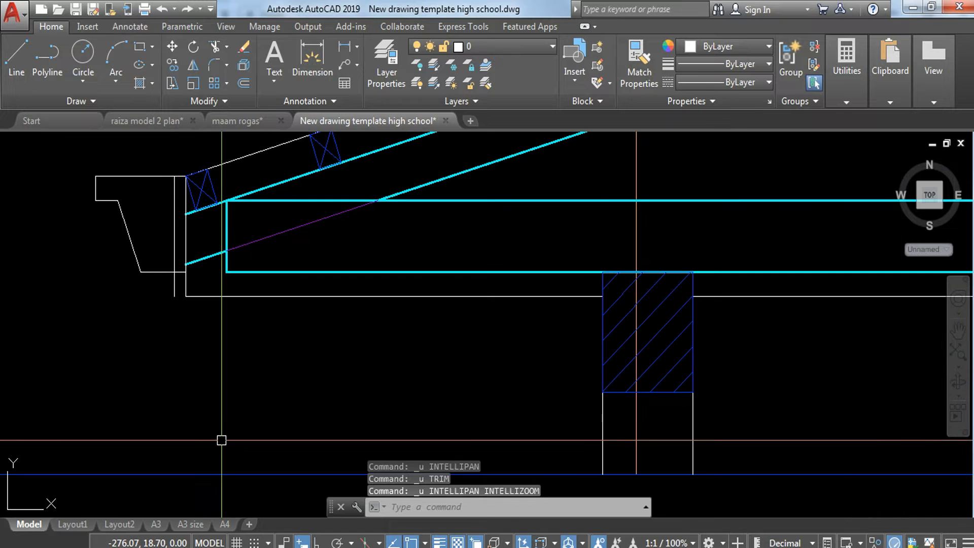
key("ctrl+z")
key("Escape")
Erase the lowest purlin section at the left eave, next to the gutter.
scroll(208, 333, "up", 3)
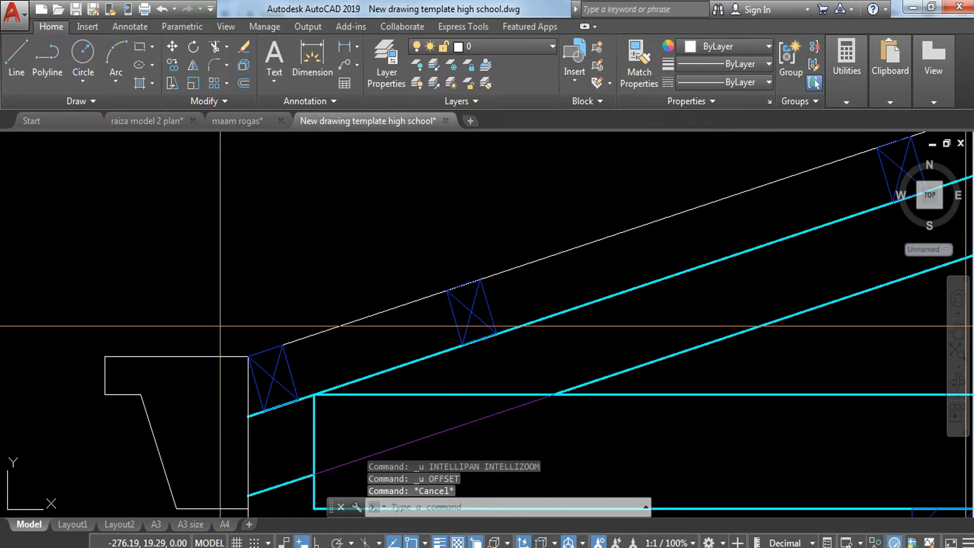
left_click(220, 326)
left_click(321, 413)
type("E")
key("Return")
Offset the vertical end line at the left eave by 0.025 inward, toward the truss.
middle_click_drag(268, 444, 283, 385)
type("O")
key("Return")
type(".025")
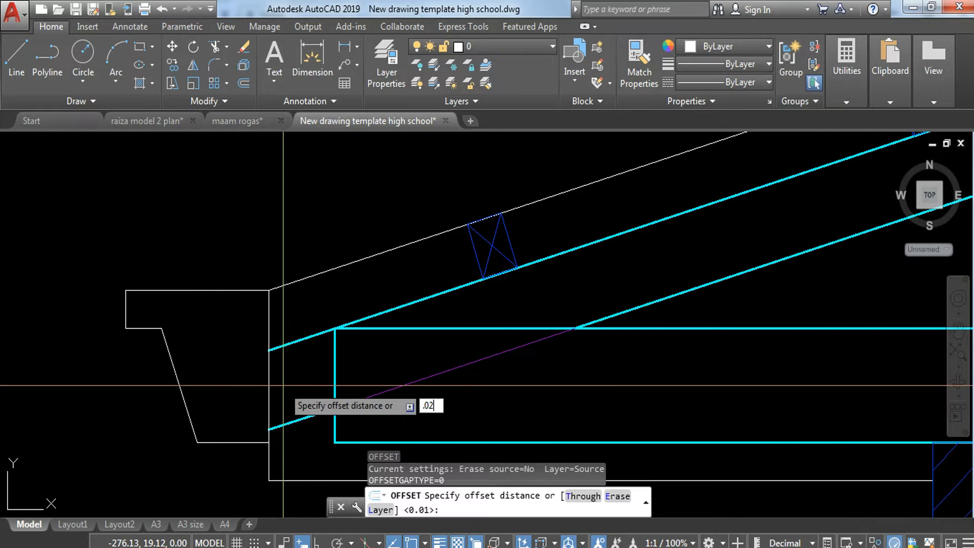
key("Return")
left_click(269, 382)
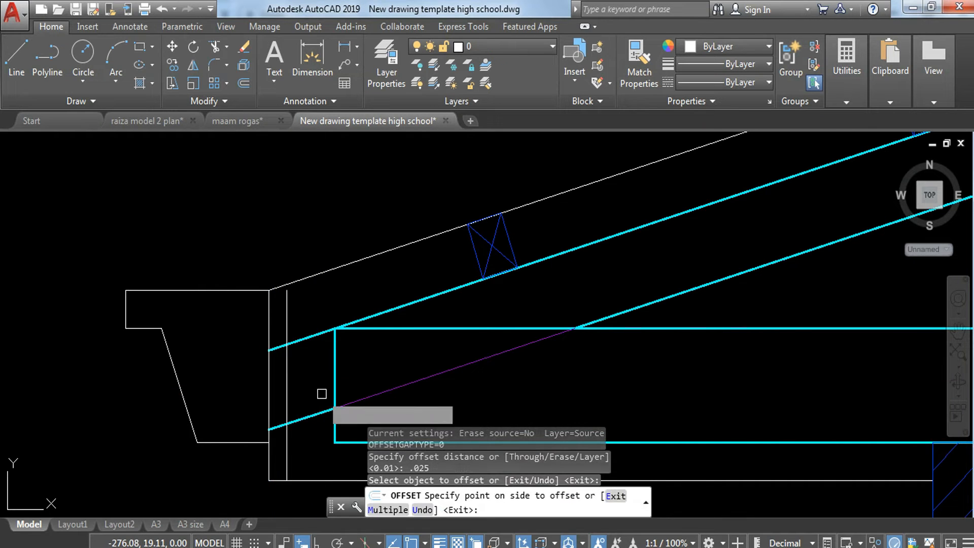
left_click(322, 393)
key("Escape")
Draw a short horizontal line closing the top of the narrow board between the two vertical eave lines.
scroll(269, 294, "up", 2)
type("L")
key("Return")
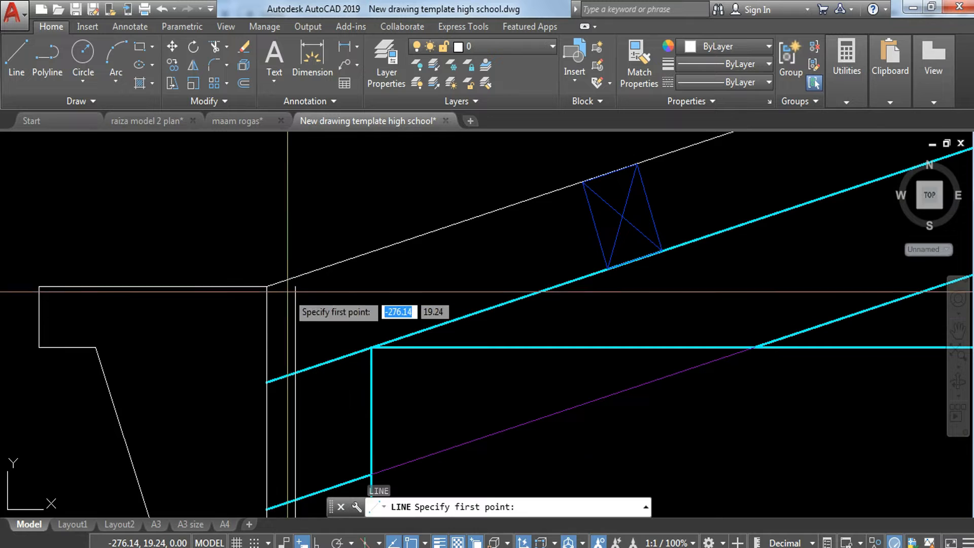
left_click(267, 287)
left_click(295, 287)
key("Escape")
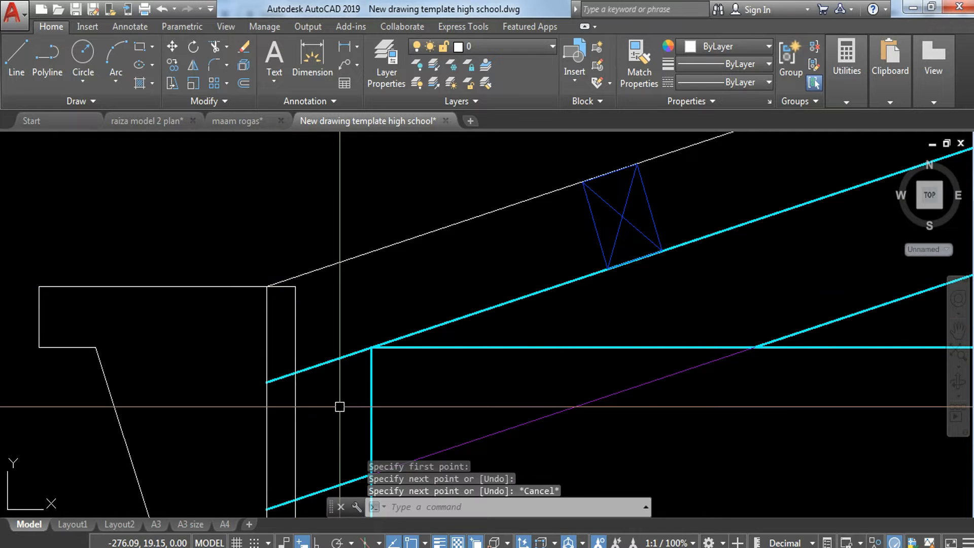
middle_click_drag(343, 418, 306, 199)
key("space")
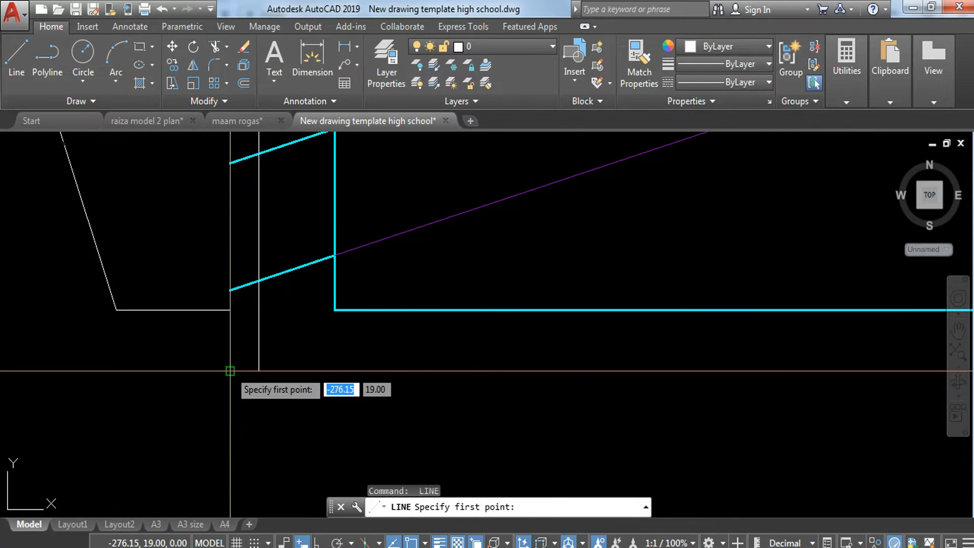
left_click(246, 370)
key("Escape")
Trim the lower ends of both cyan rafter lines inside the narrow vertical eave board.
type("tr")
key("Return")
key("Return")
left_click(245, 164)
left_click(244, 149)
left_click(249, 290)
left_click(248, 275)
scroll(248, 274, "down", 2)
key("Escape")
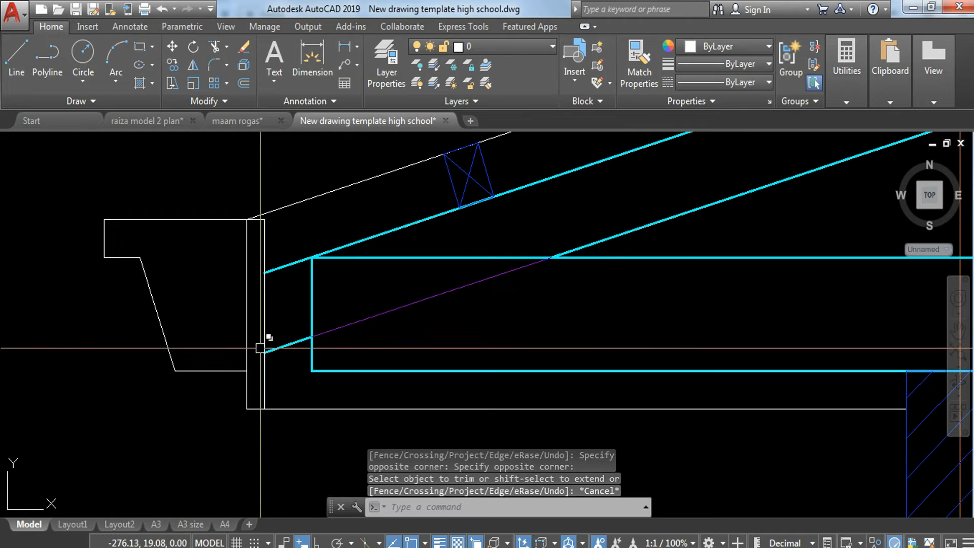
Draw two crossing diagonals between opposite corners of the narrow vertical eave board.
type("l")
key("Return")
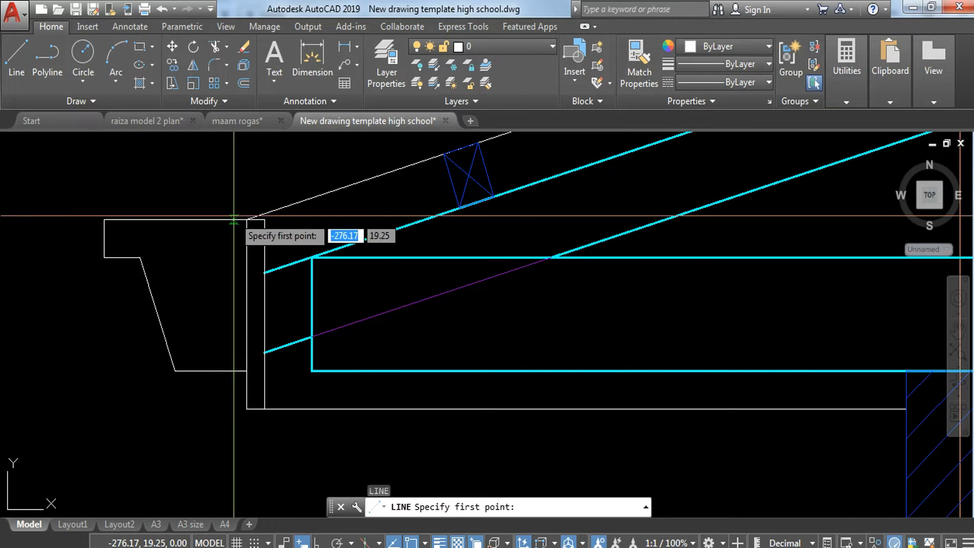
left_click(246, 219)
left_click(264, 408)
key("Escape")
key("Return")
left_click(246, 408)
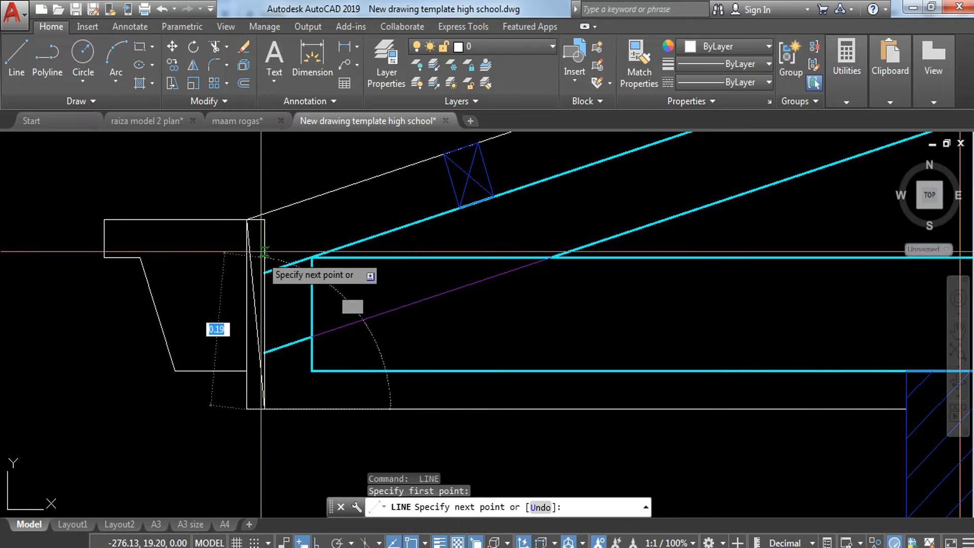
key("Escape")
middle_click_drag(235, 372, 227, 383)
middle_click_drag(298, 445, 180, 394)
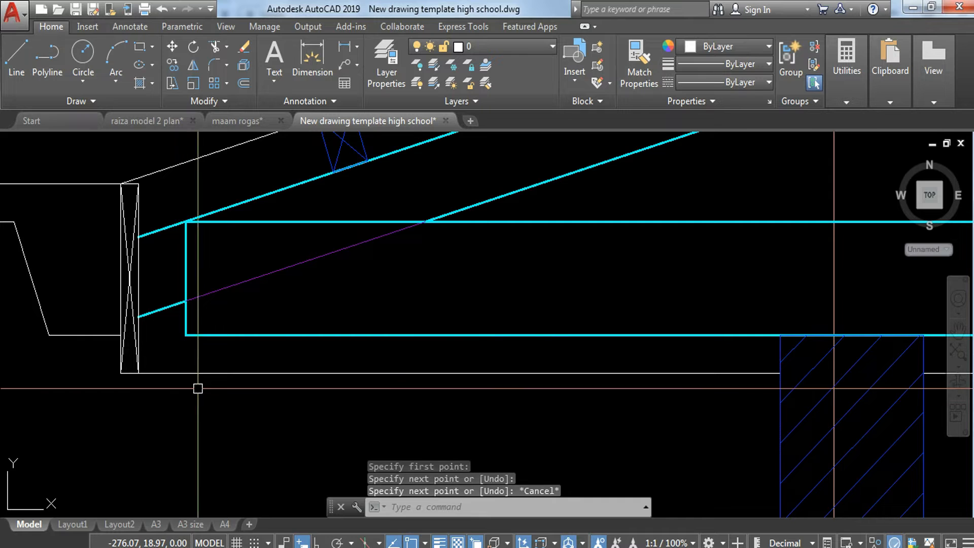
type("rec")
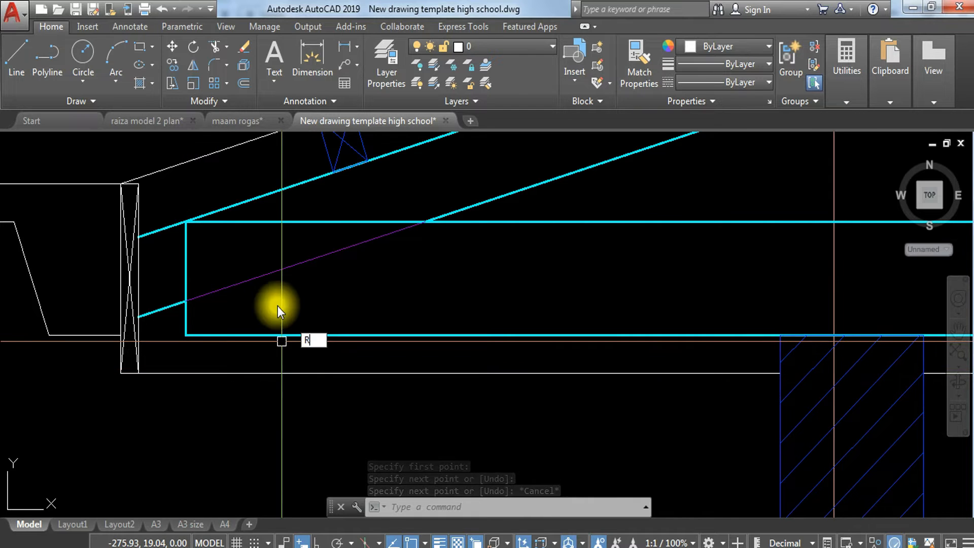
key("Return")
middle_click_drag(219, 399, 254, 337)
left_click(215, 348)
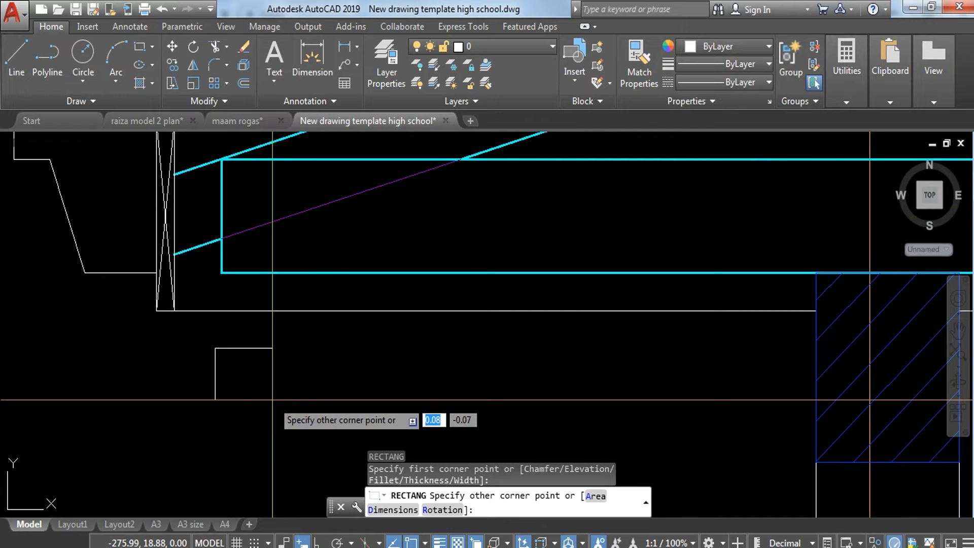
key("Escape")
Examine the reflected ceiling plan for the ceiling joist size and spacing notes, and return to the truss section.
scroll(455, 363, "down", 2)
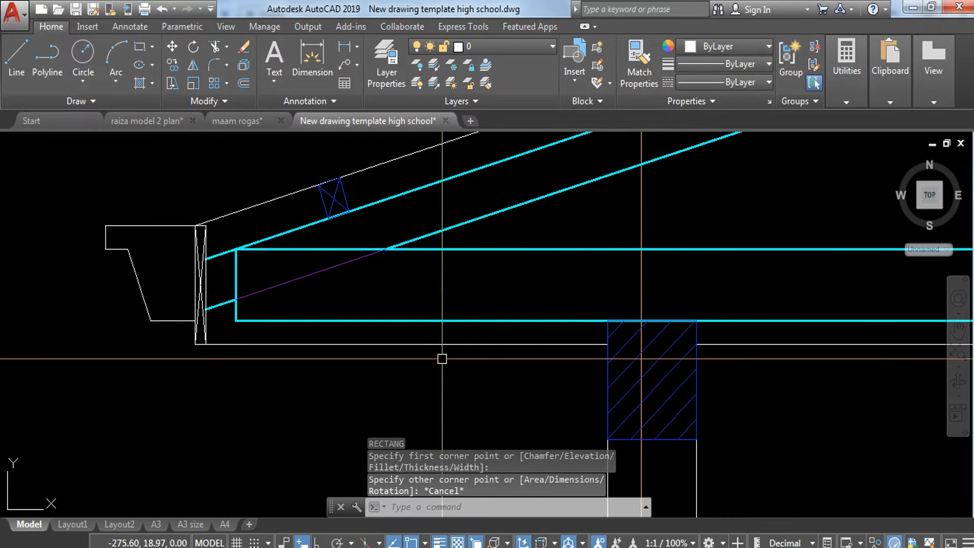
scroll(558, 333, "down", 3)
scroll(558, 332, "down", 3)
scroll(572, 328, "up", 4)
scroll(578, 325, "down", 6)
middle_click_drag(310, 357, 972, 236)
middle_click_drag(443, 259, 709, 379)
scroll(388, 332, "up", 8)
scroll(286, 364, "up", 5)
mouse_move(234, 308)
middle_mouse_down()
mouse_move(315, 174)
mouse_move(378, 18)
middle_mouse_up()
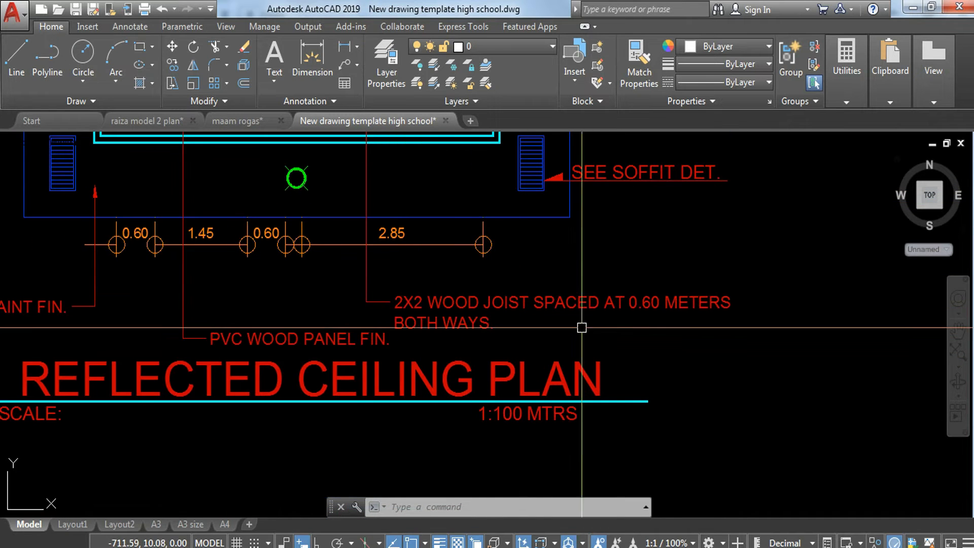
scroll(658, 322, "down", 6)
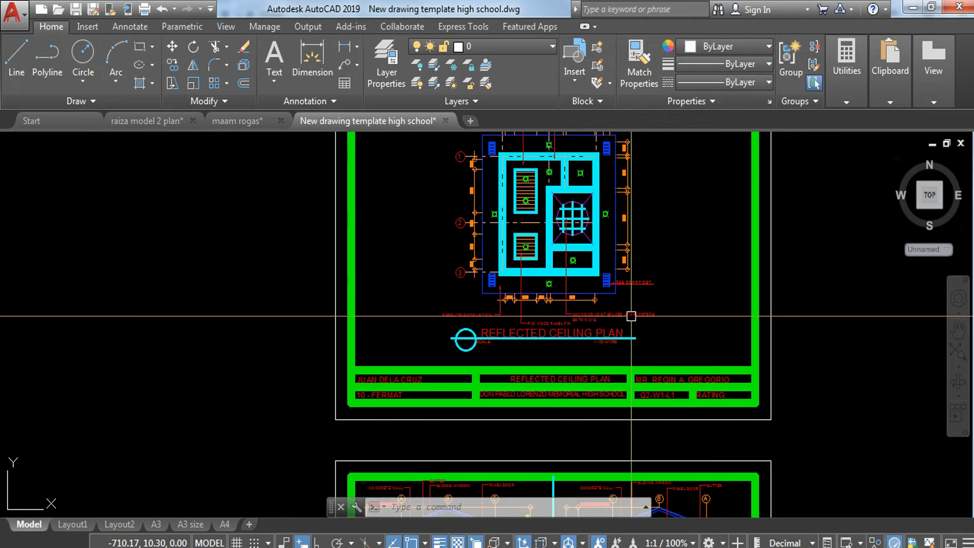
scroll(658, 322, "up", 3)
scroll(717, 330, "down", 8)
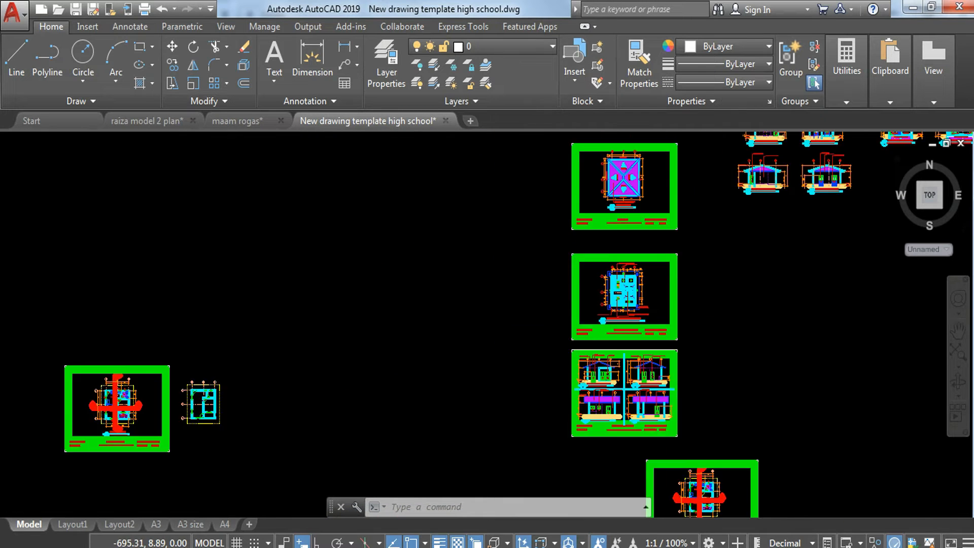
scroll(569, 309, "up", 10)
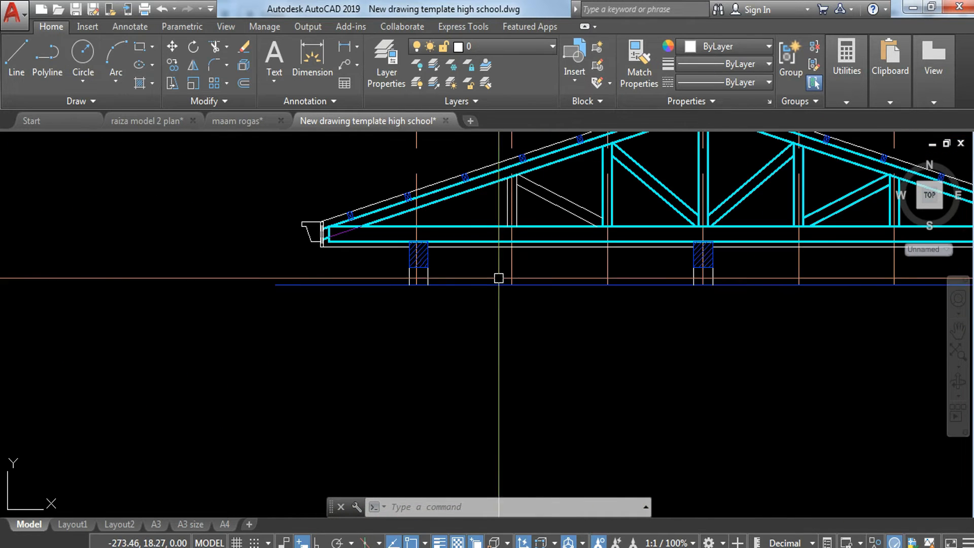
Draw a 0.05 by 0.05 square just below the ceiling line near the eave board.
scroll(257, 277, "up", 4)
key("Return")
left_click(260, 261)
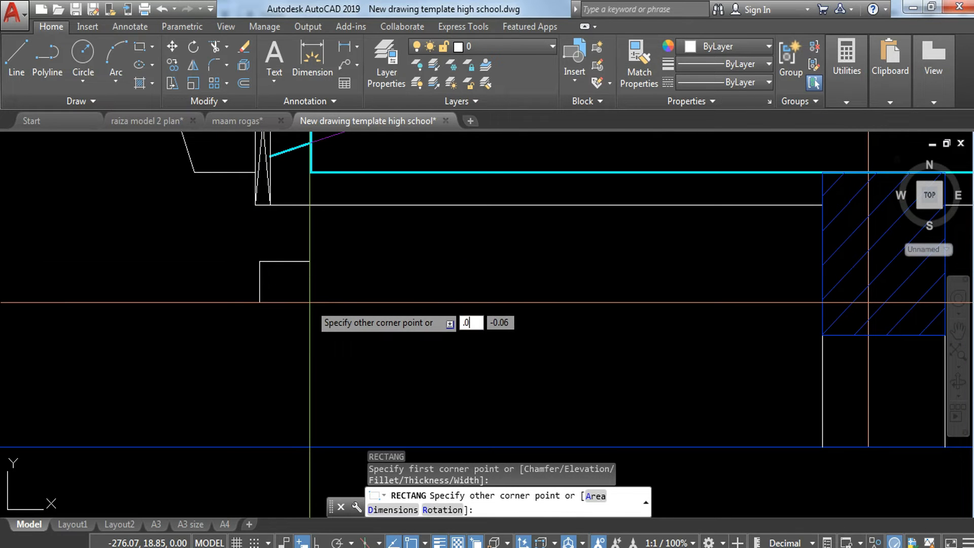
type("05")
key("Return")
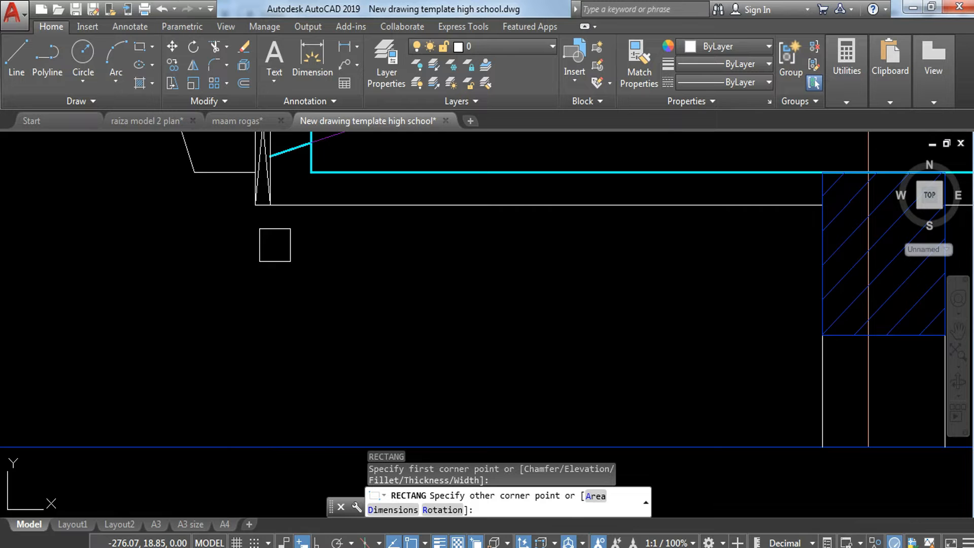
Draw two crossing diagonals between opposite corners of the small square below the eave board.
scroll(358, 156, "up", 2)
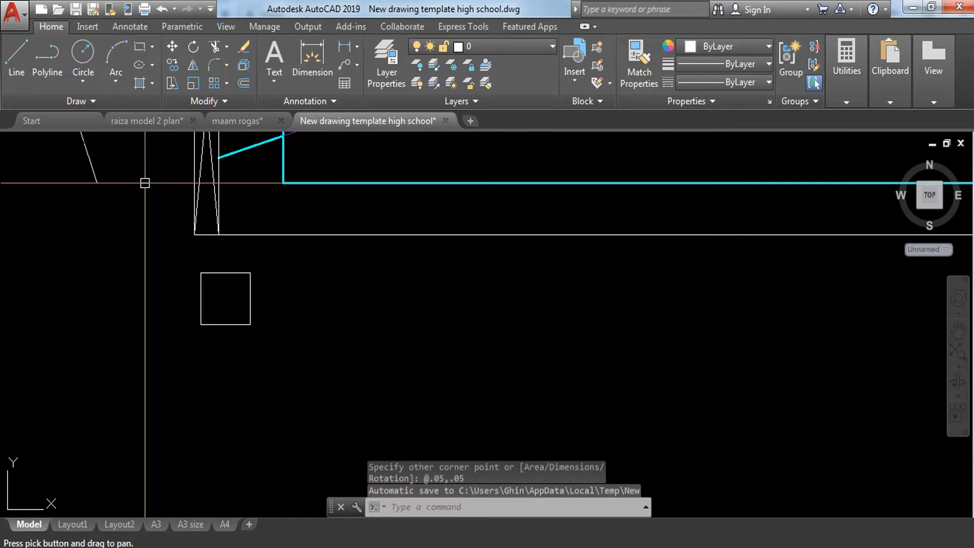
type("l")
key("Return")
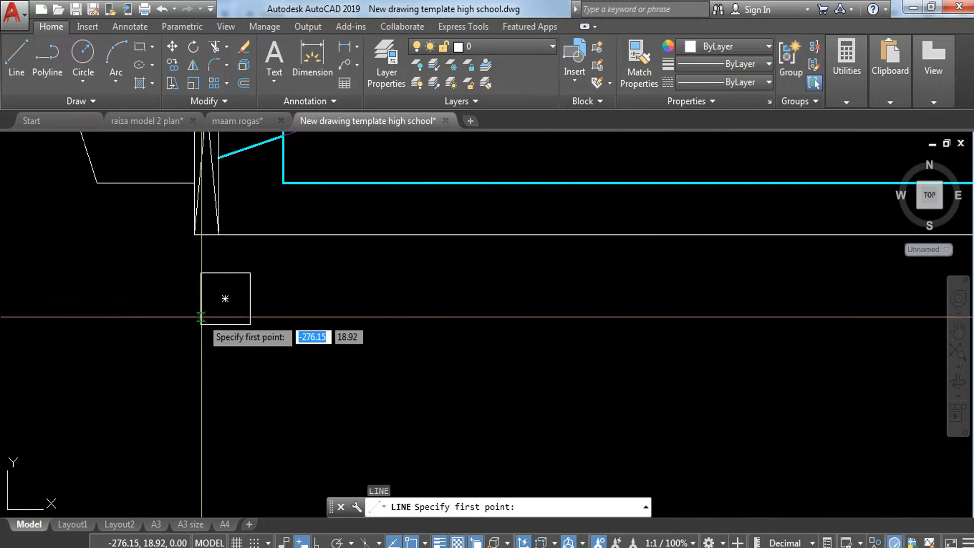
left_click(202, 324)
left_click(250, 272)
key("Escape")
key("Return")
left_click(202, 272)
left_click(250, 323)
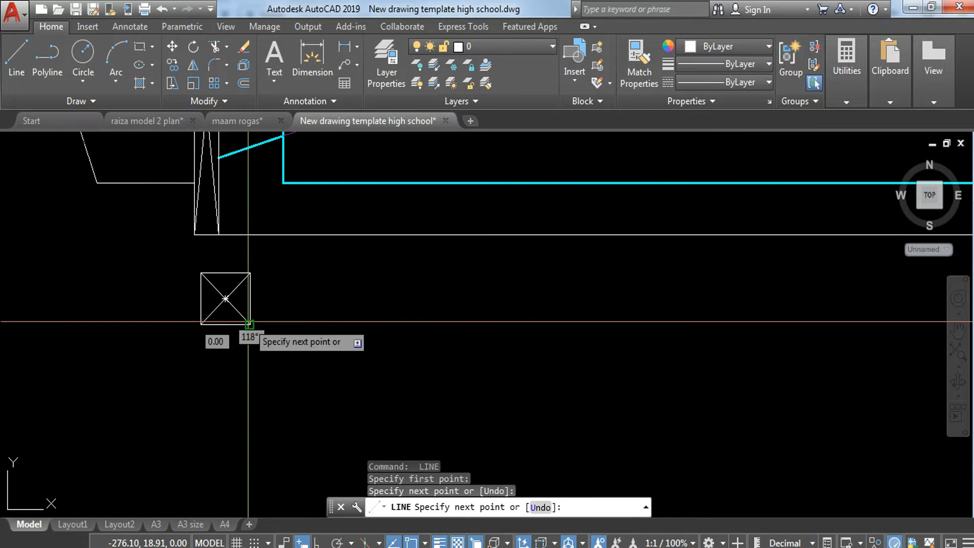
key("Escape")
Put the small square and its diagonals on the FINE LINES layer.
left_click(177, 255)
left_click(277, 360)
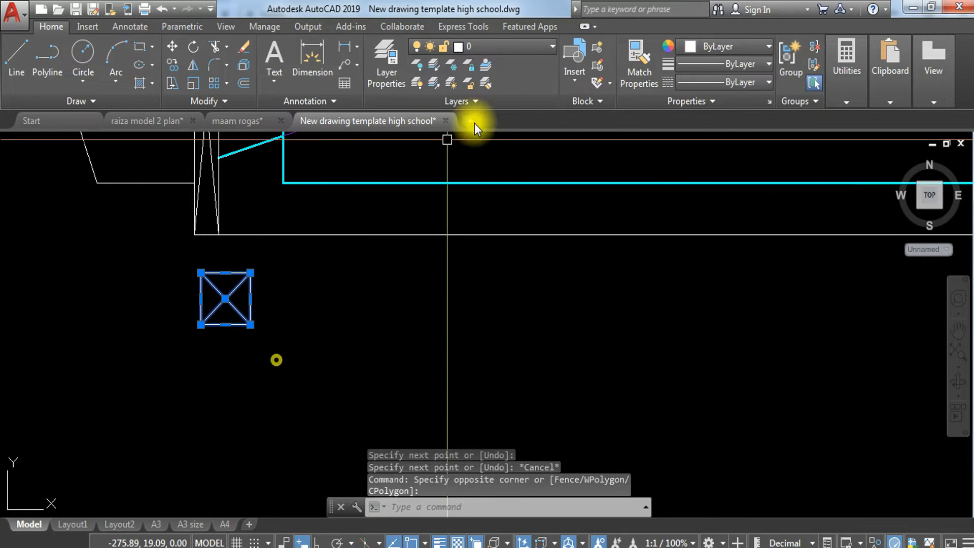
left_click(537, 47)
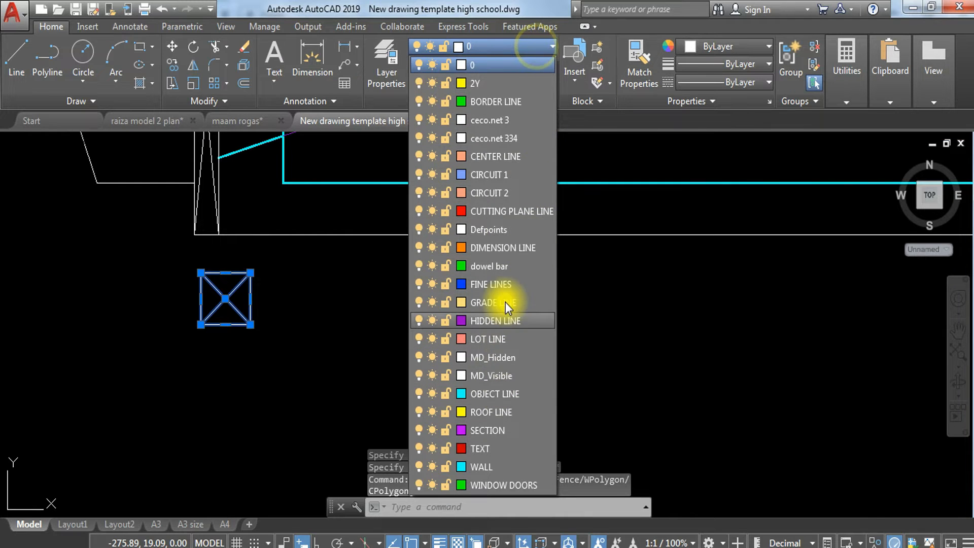
left_click(519, 284)
key("Escape")
key("Escape")
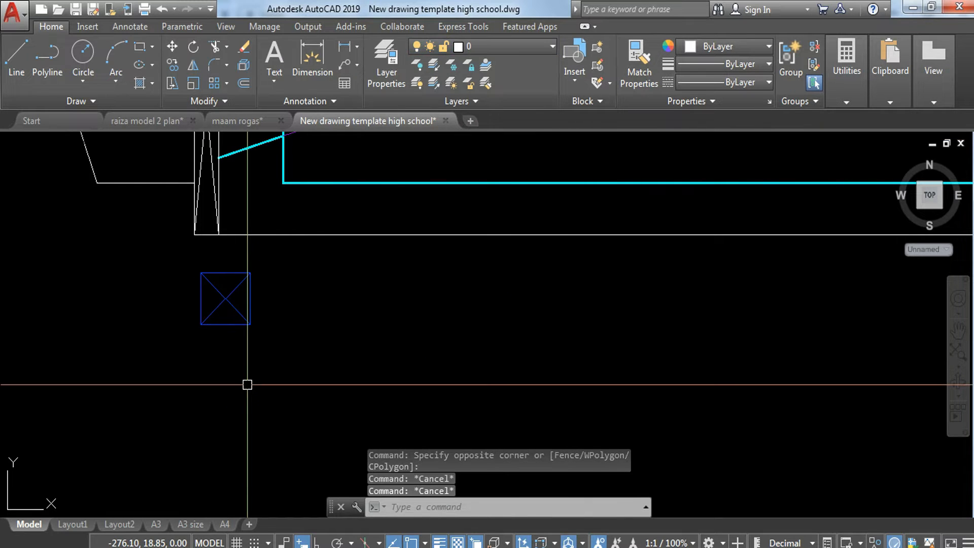
Convert the crossed square and its diagonals into a ceiling joist block.
left_click(189, 260)
left_click(306, 378)
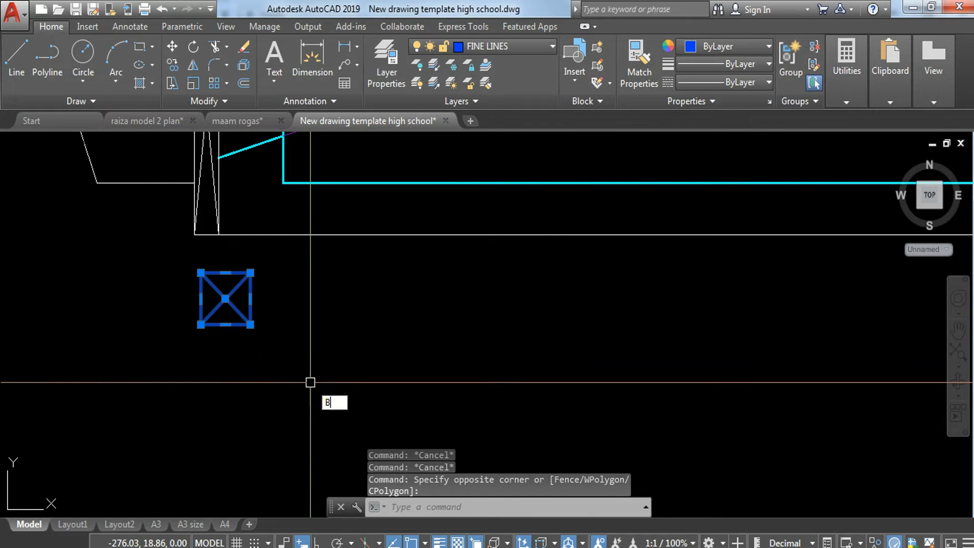
type("B")
key("Return")
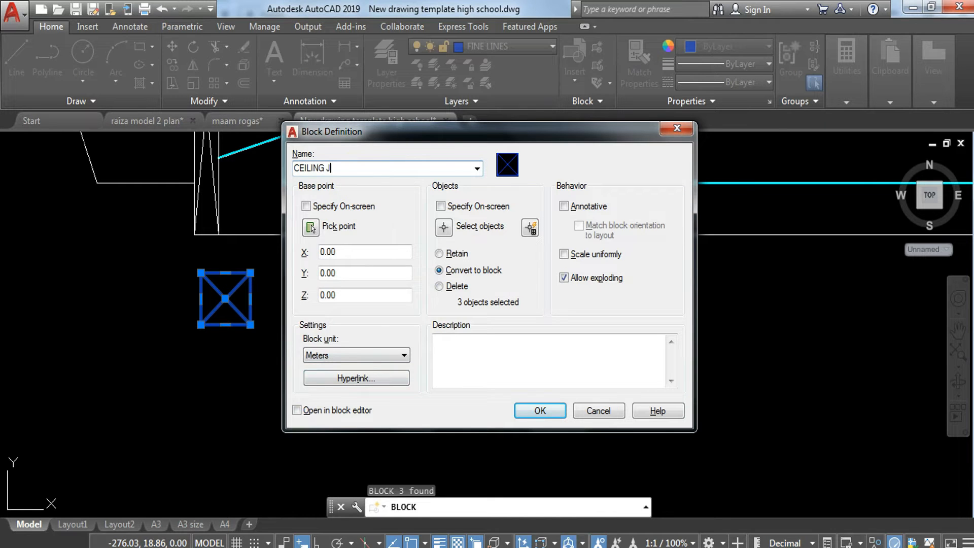
key("Return")
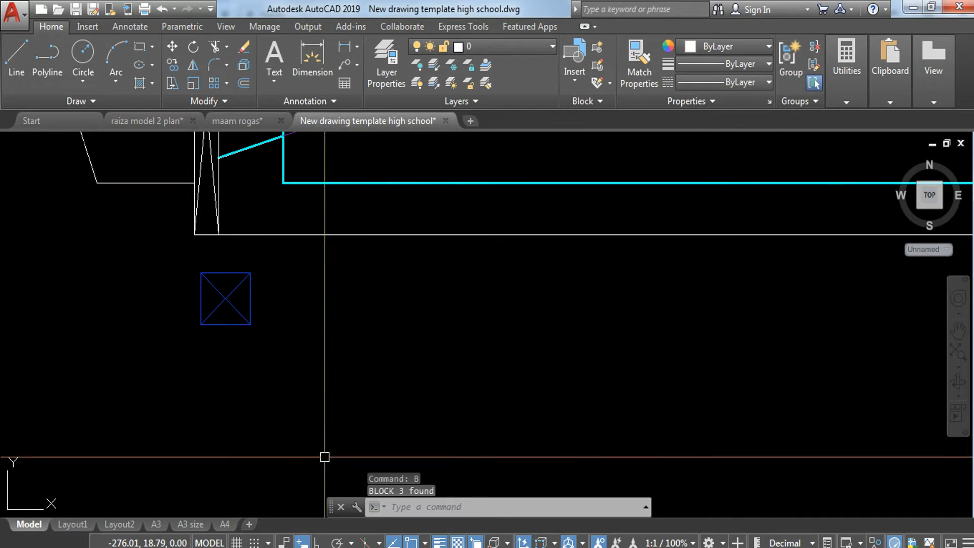
Copy the joist block by its lower inner corner to the eave-side face of the hatched beam, directly under the bottom chord.
left_click(255, 254)
left_click(144, 344)
type("CO")
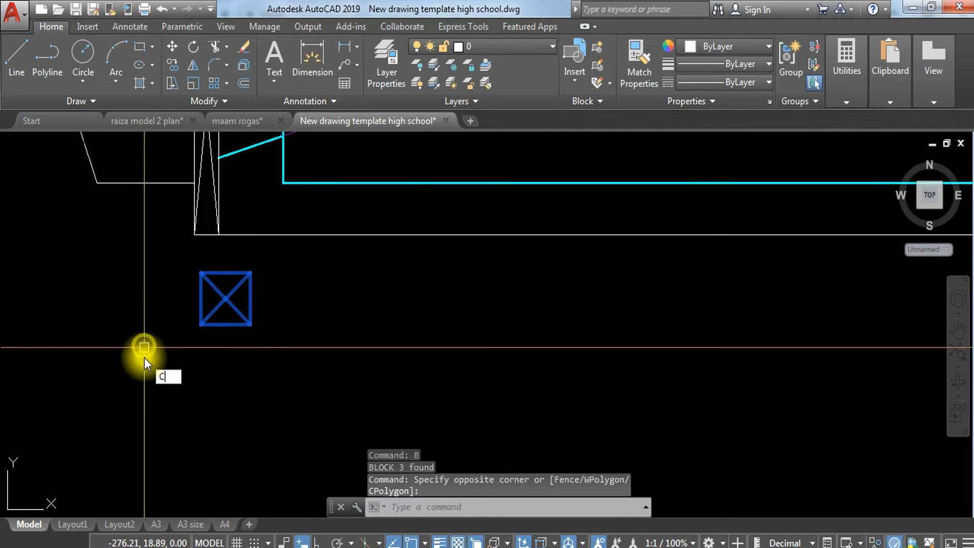
key("Return")
left_click(252, 325)
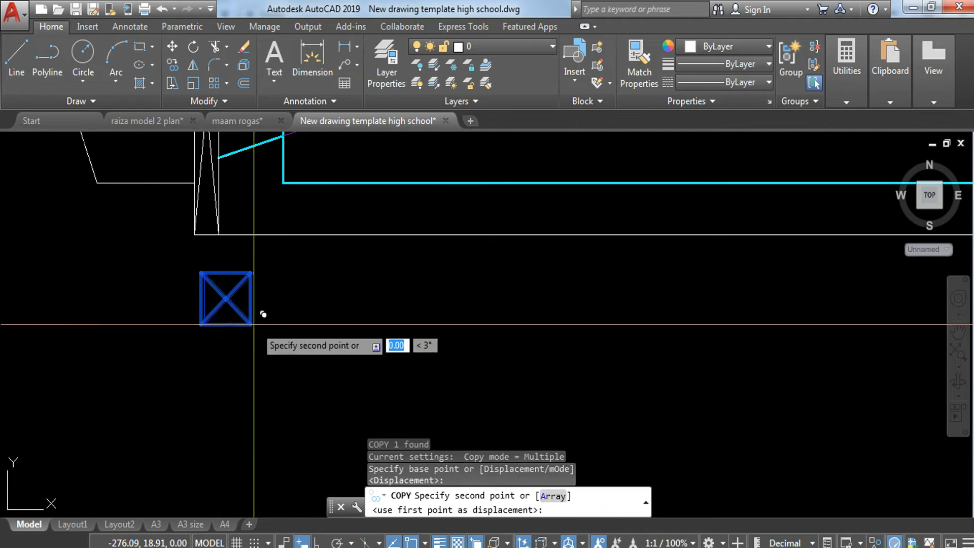
middle_click_drag(493, 345, 2, 463)
left_click(519, 351)
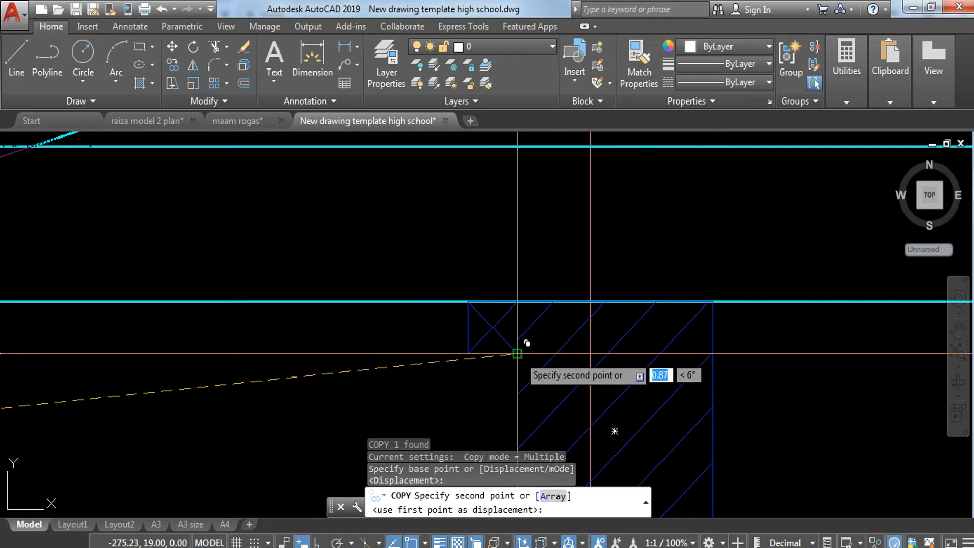
key("Return")
Copy the joist beside the hatched beam 0.6 horizontally toward the eave.
left_click(488, 348)
left_click(462, 338)
type("CO")
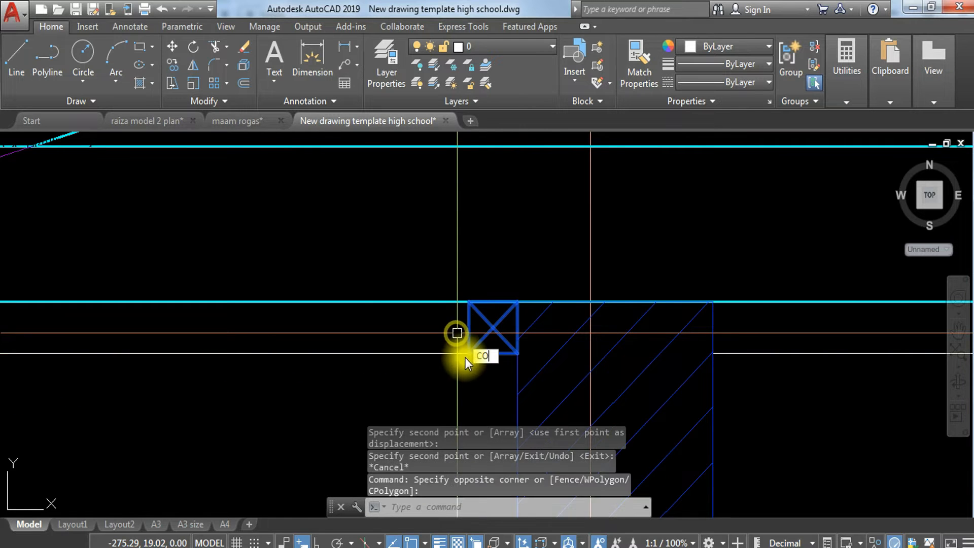
key("Return")
left_click(504, 357)
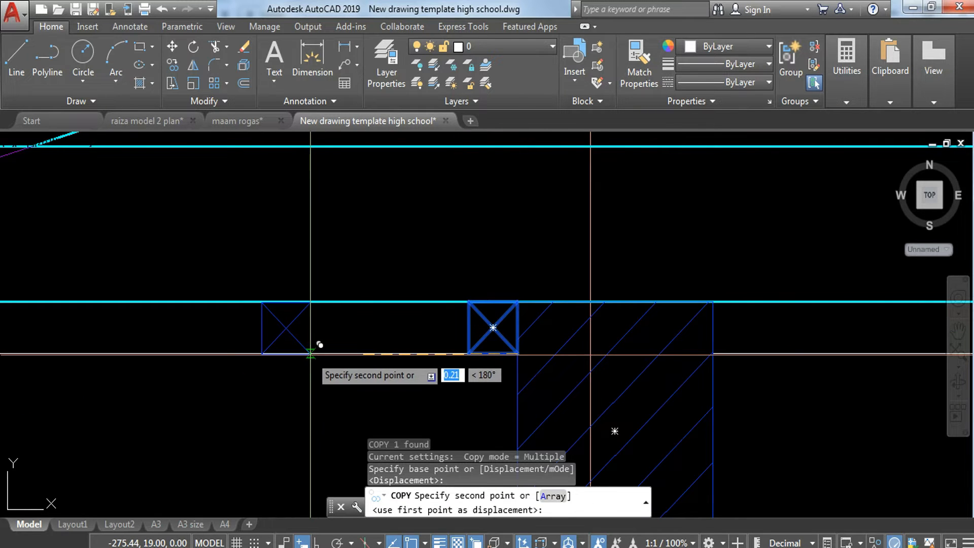
type(".6")
key("Return")
scroll(254, 372, "down", 5)
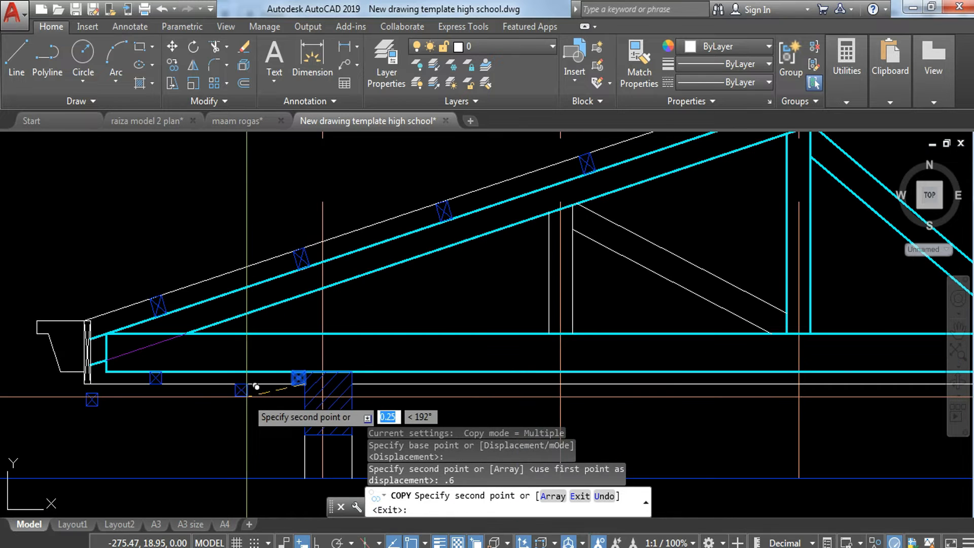
key("Escape")
key("Escape")
Move the intermediate joist copy along the ceiling line to midway between the eave board and the hatched beam.
scroll(203, 355, "up", 3)
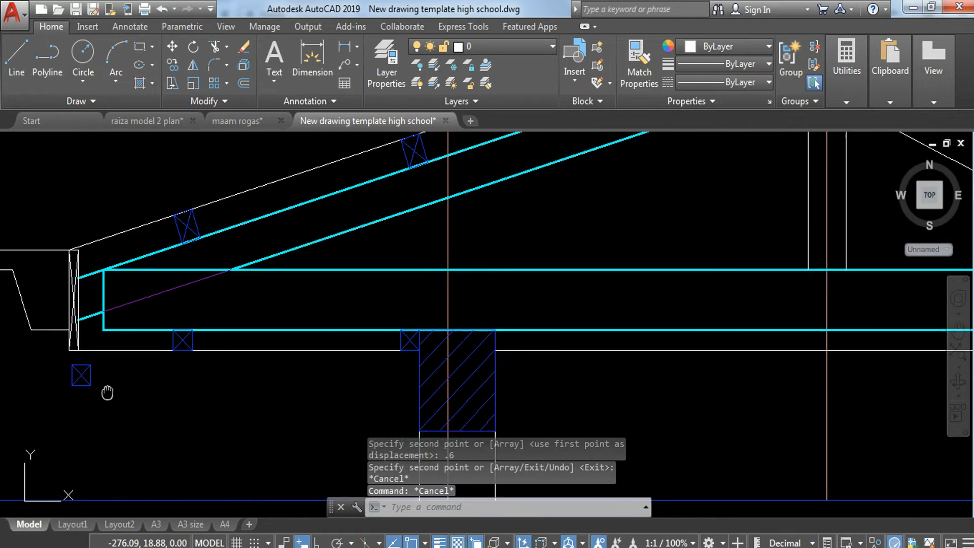
scroll(306, 303, "up", 2)
left_click(265, 263)
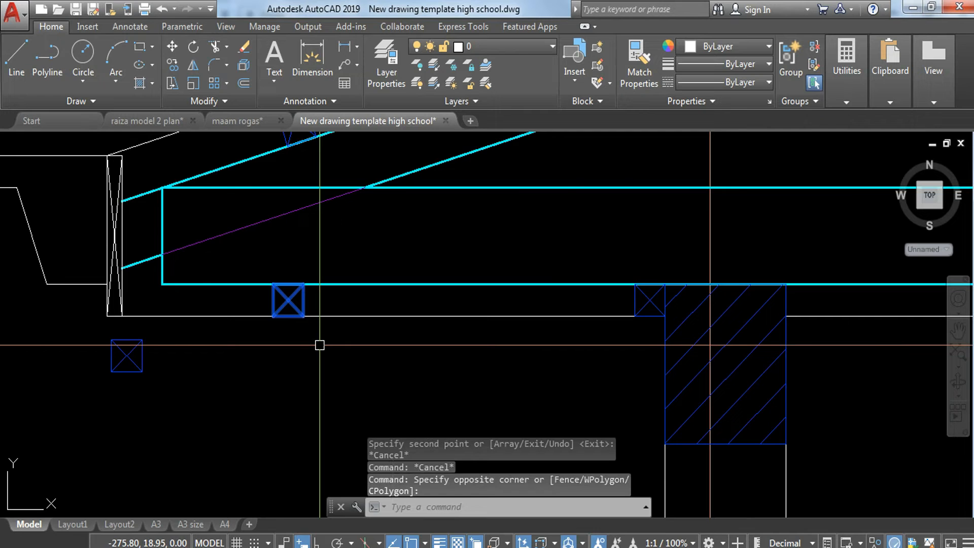
key("Escape")
left_click(244, 251)
left_click(339, 334)
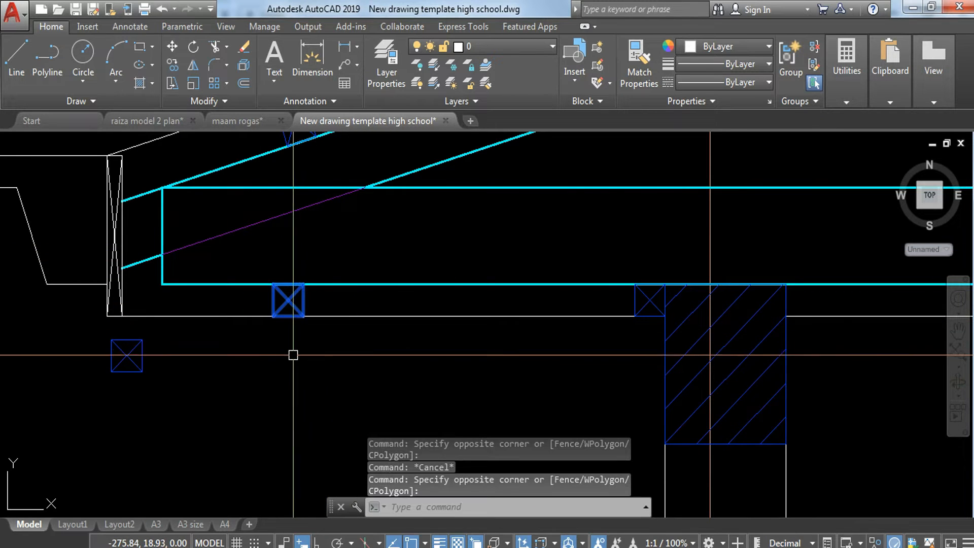
key("Escape")
left_click(244, 273)
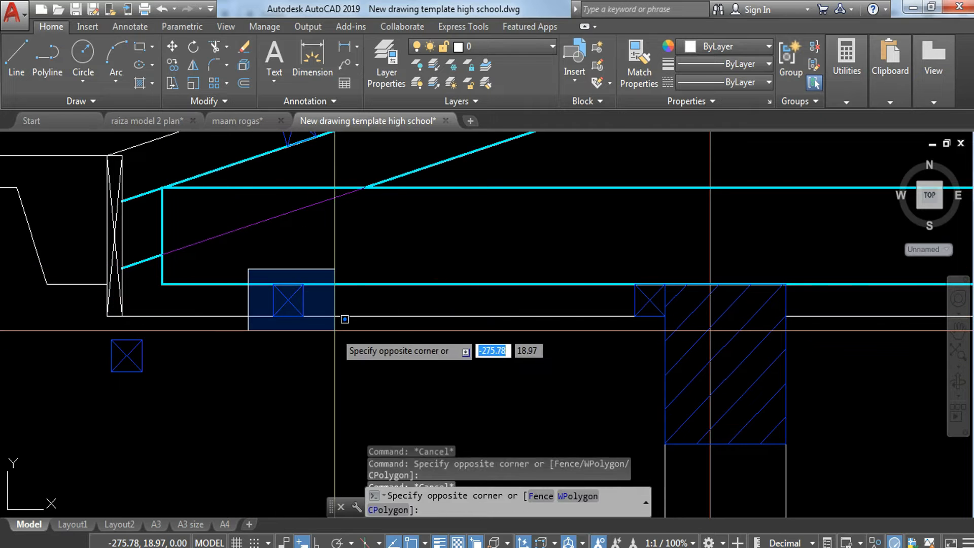
left_click(334, 332)
key("Return")
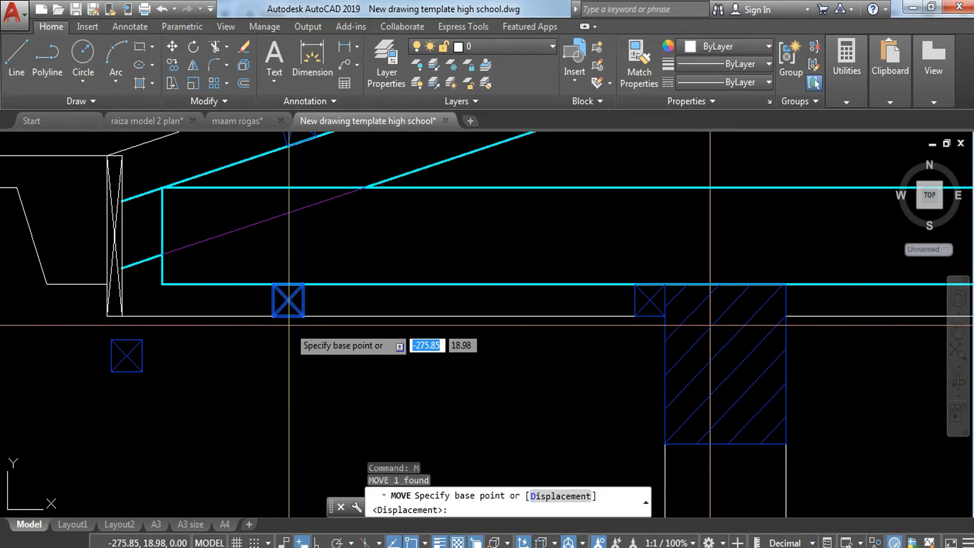
left_click(303, 301)
left_click(394, 301)
key("Escape")
Copy the loose joist block into the corner between the ceiling line and the inner face of the eave board.
left_click(74, 330)
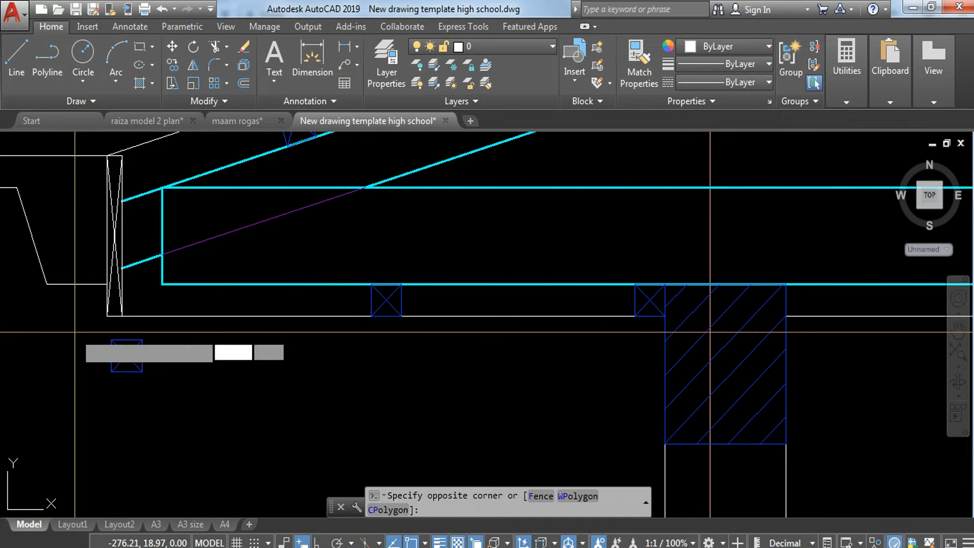
left_click(228, 405)
type("co")
key("Return")
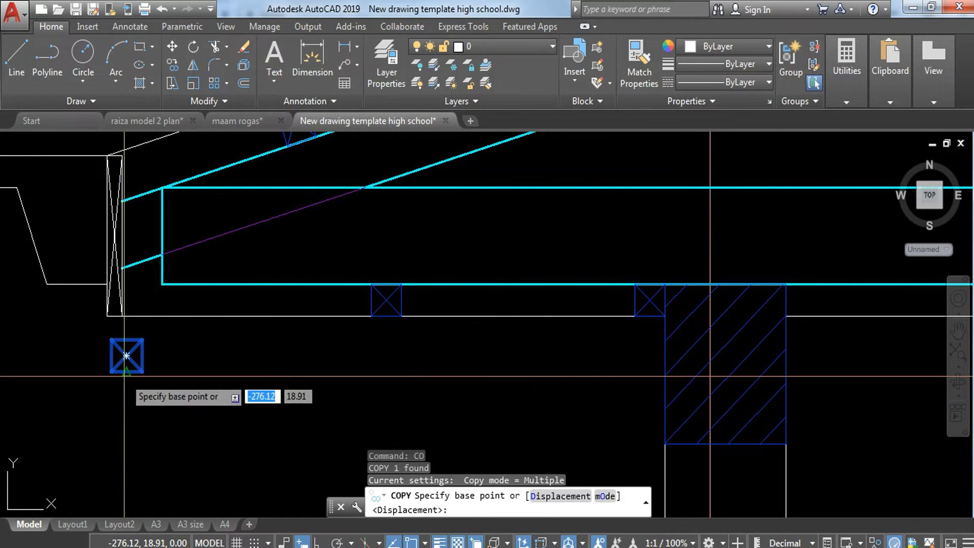
left_click(126, 355)
left_click(137, 300)
key("Escape")
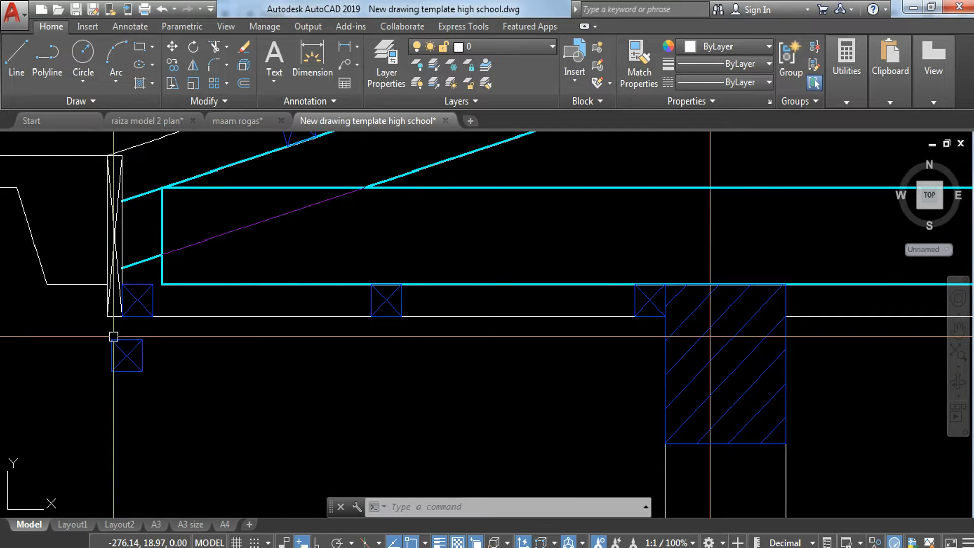
Put the vertical eave board and its crossing diagonals on the FINE LINES layer.
middle_click_drag(113, 334, 198, 388)
left_click(174, 197)
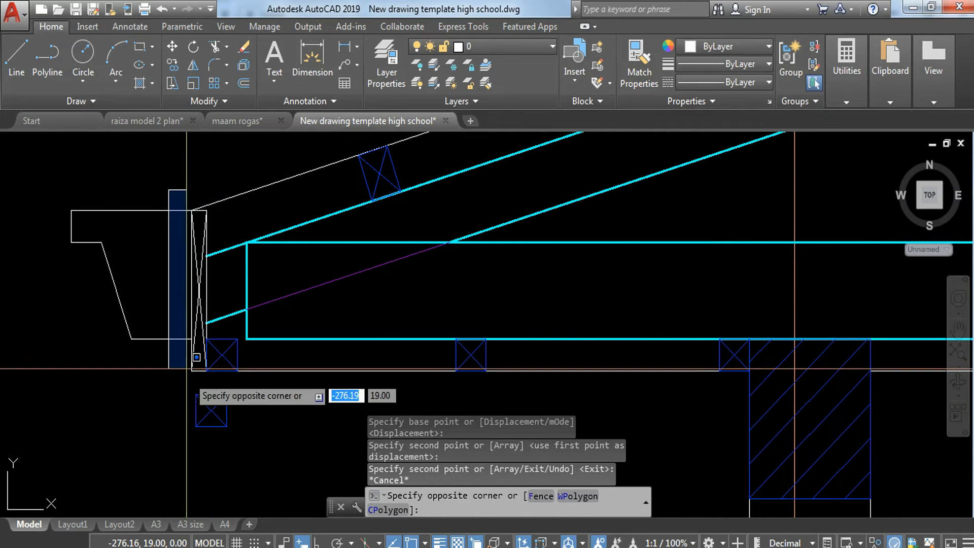
left_click(213, 404)
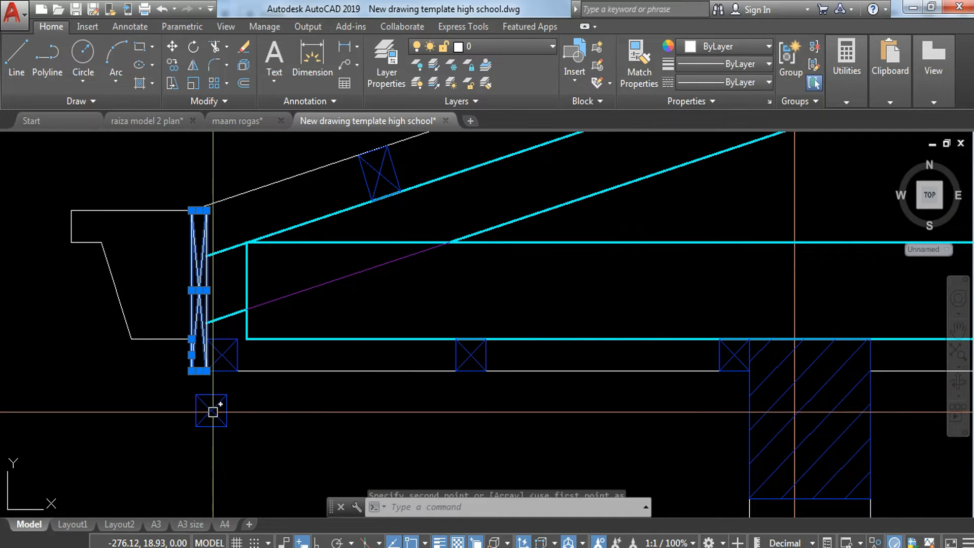
left_click(497, 48)
left_click(512, 282)
key("Escape")
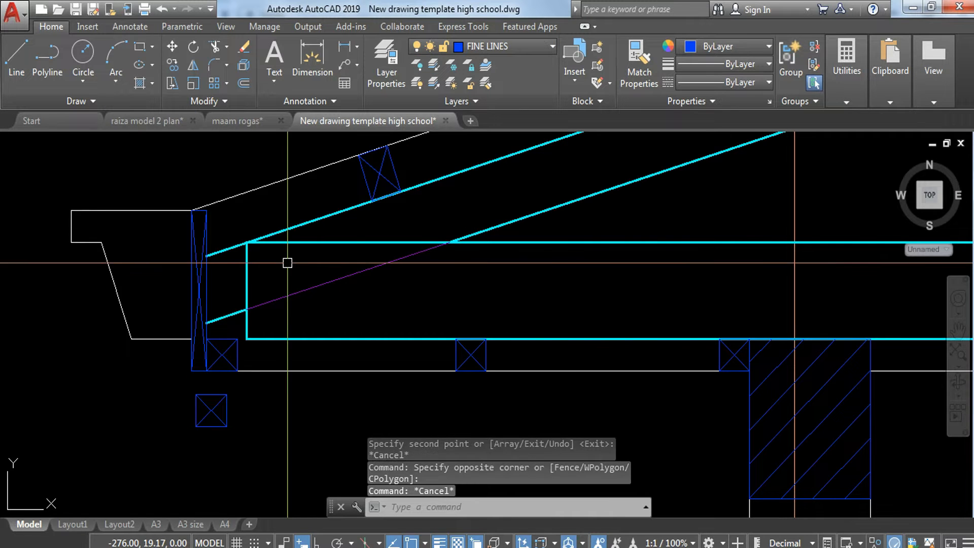
Draw a vertical line along the eave board's inner face joining the lower ends of the two cyan rafter lines.
type("l")
key("Return")
scroll(218, 289, "up", 4)
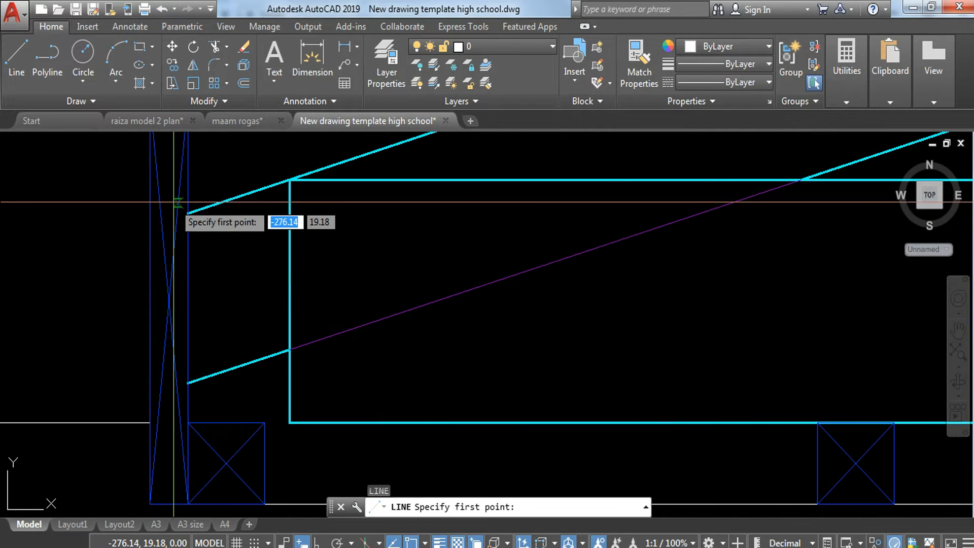
left_click(188, 213)
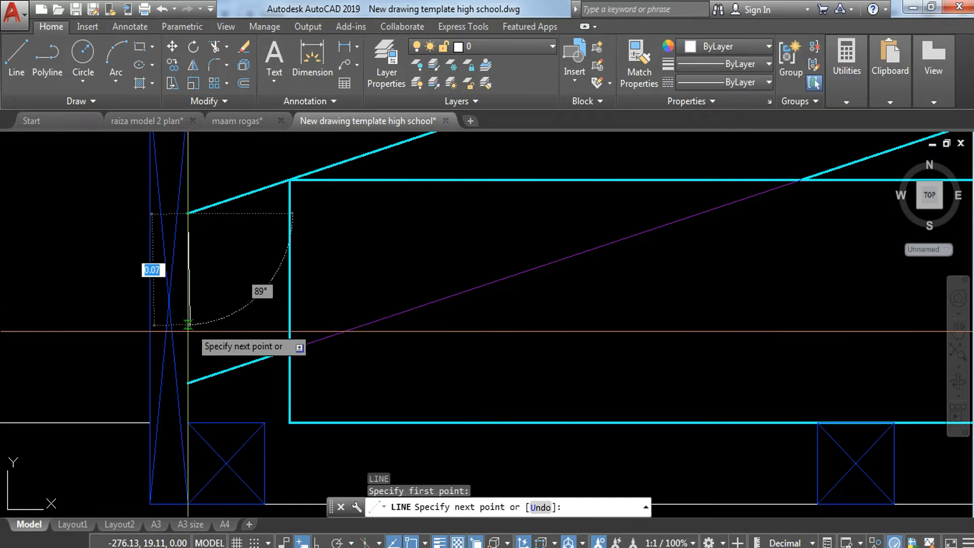
left_click(188, 381)
key("Escape")
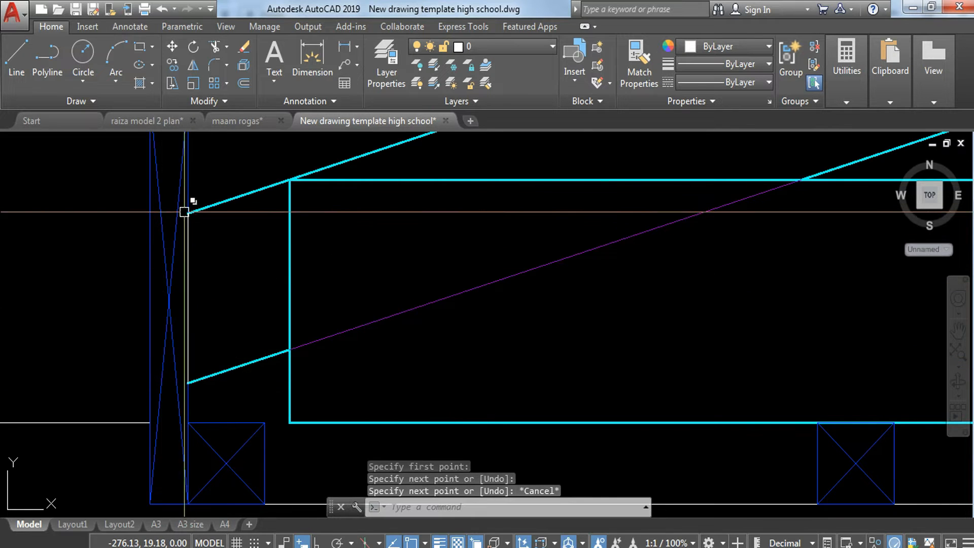
Put the vertical line closing the rafter end on the WALL layer.
left_click(112, 191)
left_click(224, 400)
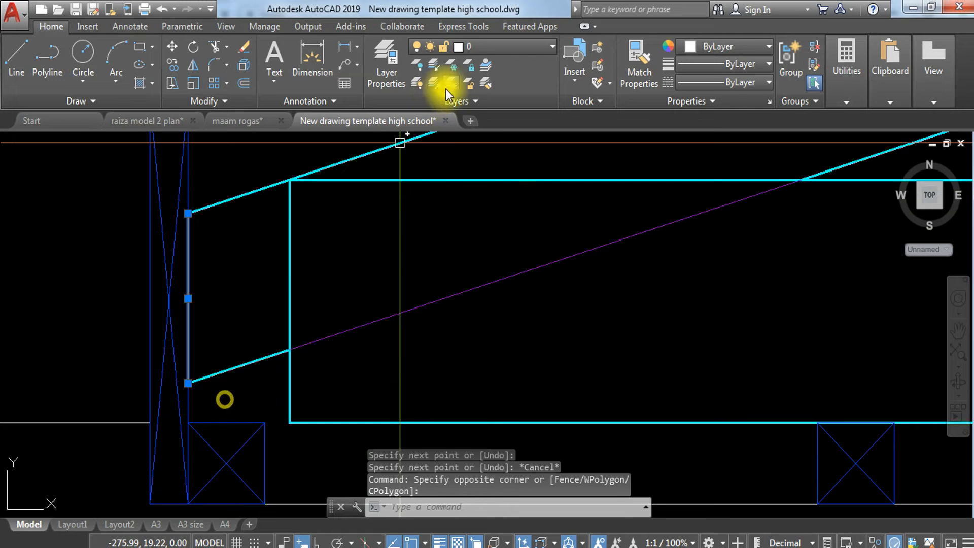
left_click(519, 53)
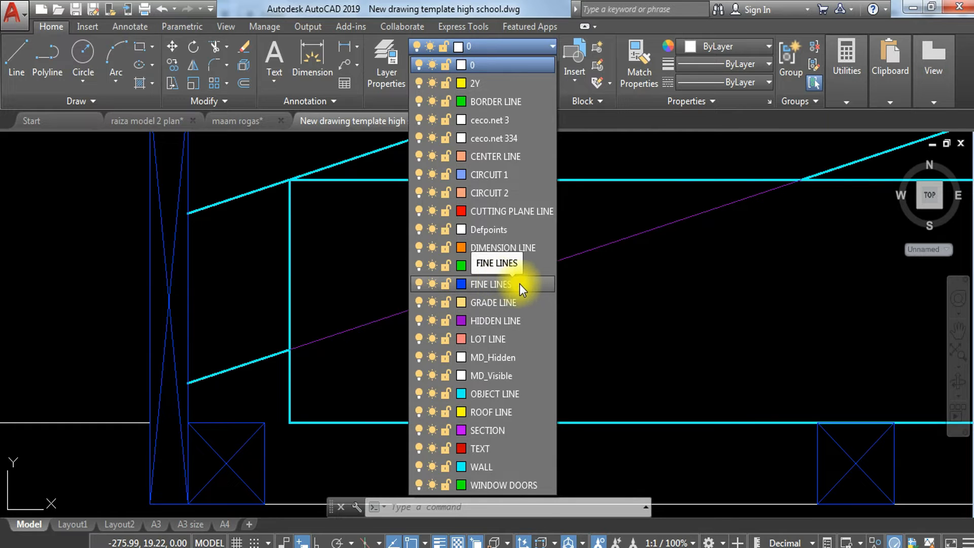
left_click(467, 467)
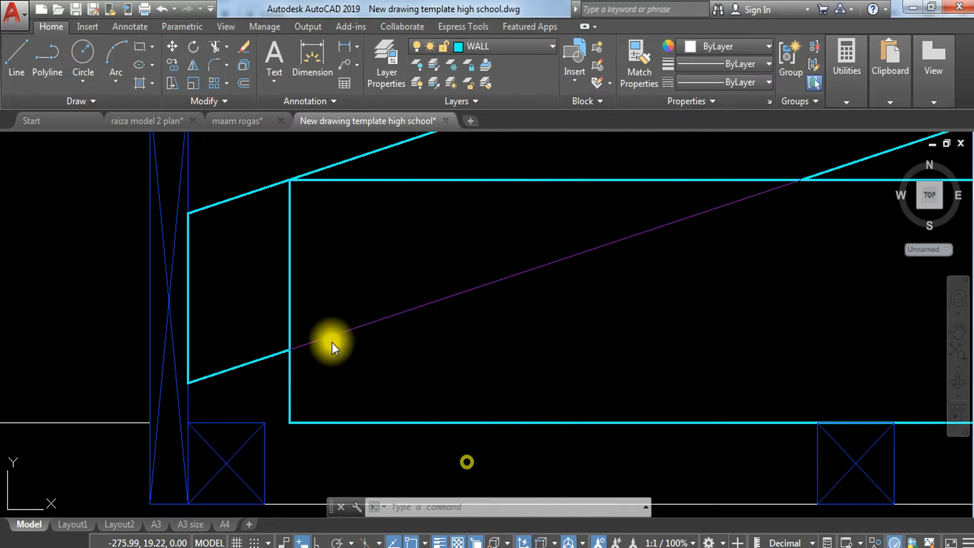
scroll(330, 341, "down", 4)
scroll(244, 269, "up", 2)
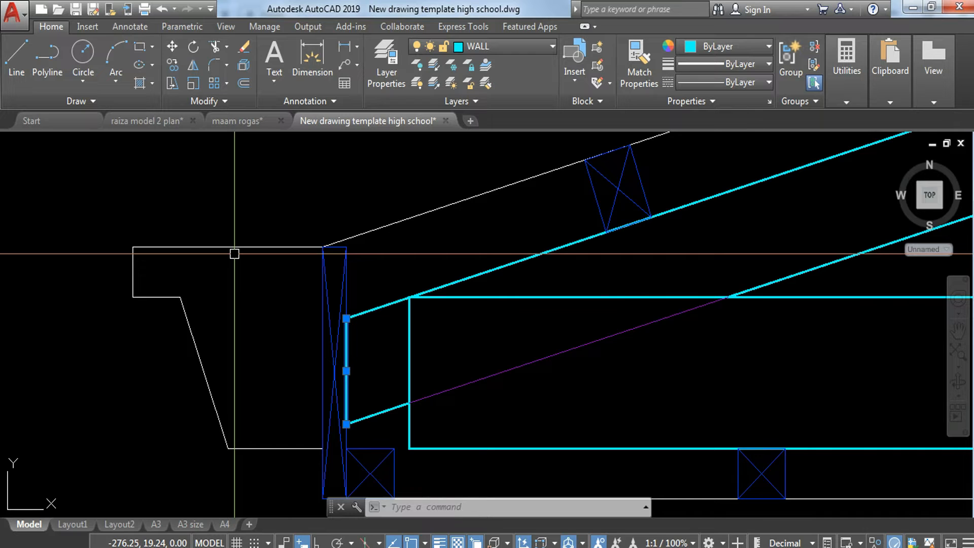
Offset the gutter profile's top edge and outer vertical edge inward by 0.01.
key("Escape")
key("Escape")
key("Escape")
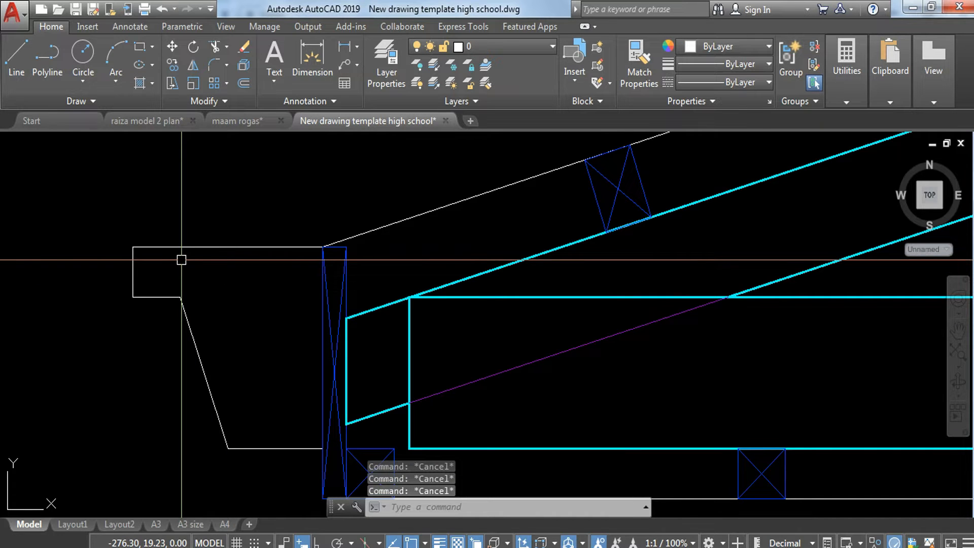
type("o")
key("Return")
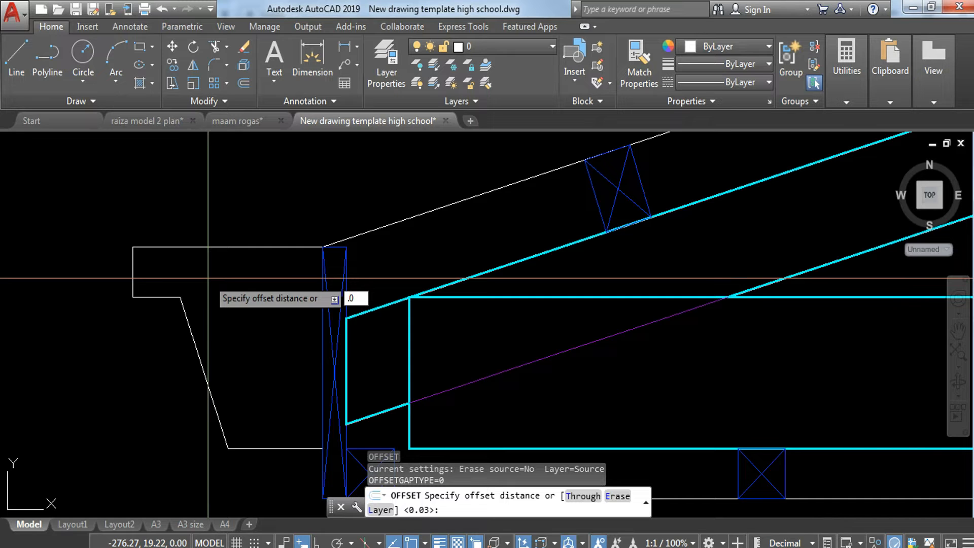
type(".01")
key("Return")
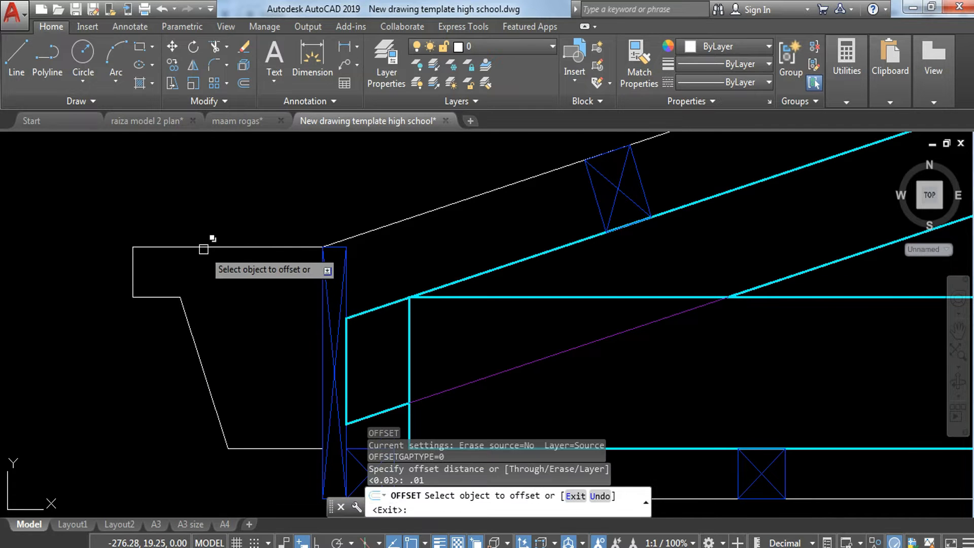
left_click(210, 247)
left_click(264, 304)
left_click(132, 277)
left_click(192, 330)
Offset the gutter's sloping side, bottom edge and short lip edge inward by the same 0.01 distance.
left_click(200, 310)
left_click(190, 326)
left_click(239, 383)
left_click(251, 422)
left_click(264, 449)
left_click(317, 495)
left_click(272, 406)
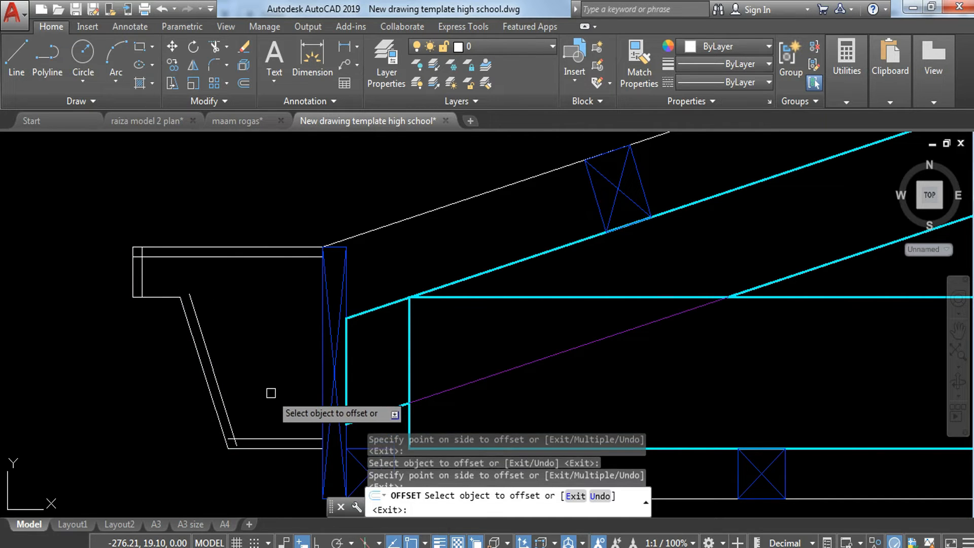
left_click(160, 296)
left_click(215, 352)
left_click(182, 275)
key("Escape")
Fillet the gutter's inner sloping line and inner lip line with the 0.01 radius.
scroll(181, 282, "up", 4)
type("f")
key("Return")
left_click(206, 333)
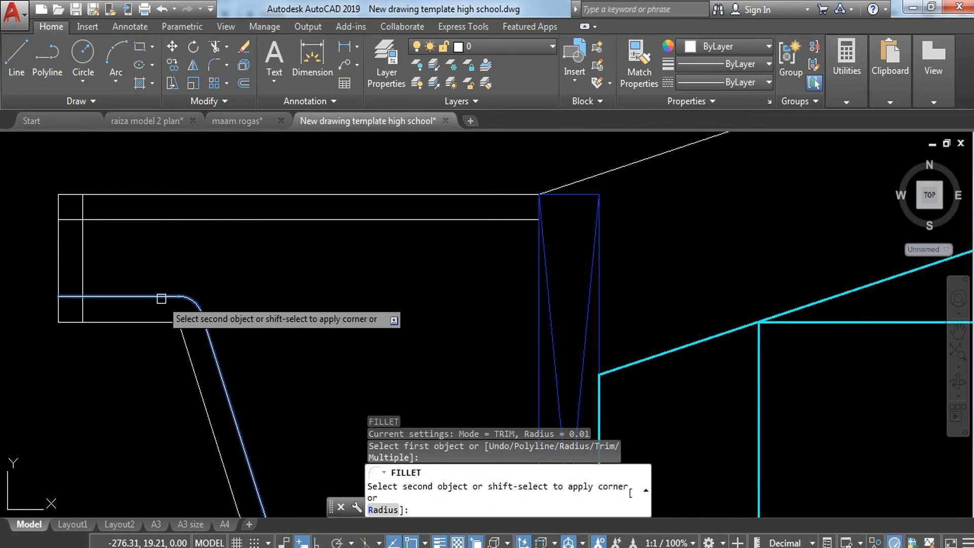
left_click(161, 297)
Trim the overlapping line ends at the inner corners of the gutter's outer lip.
type("tr")
key("Return")
key("Return")
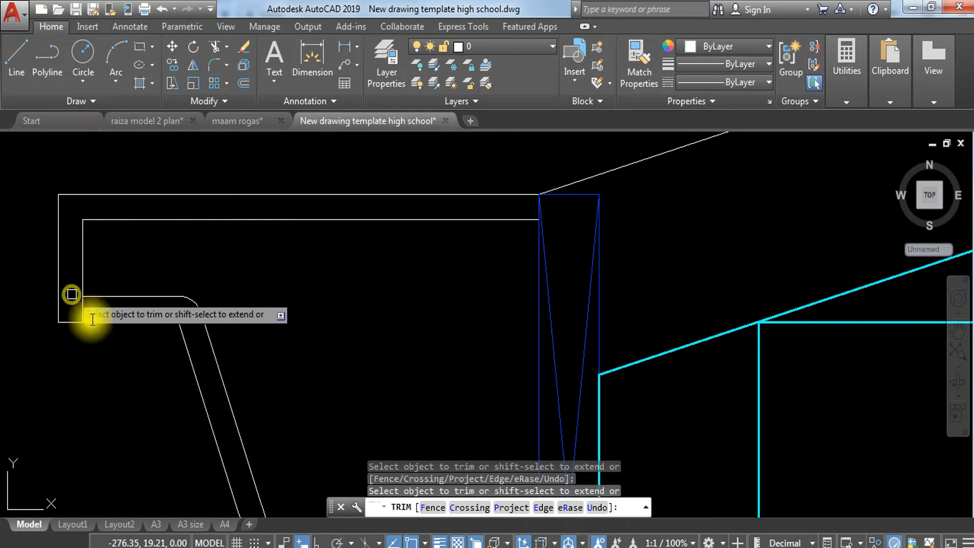
key("Escape")
key("Escape")
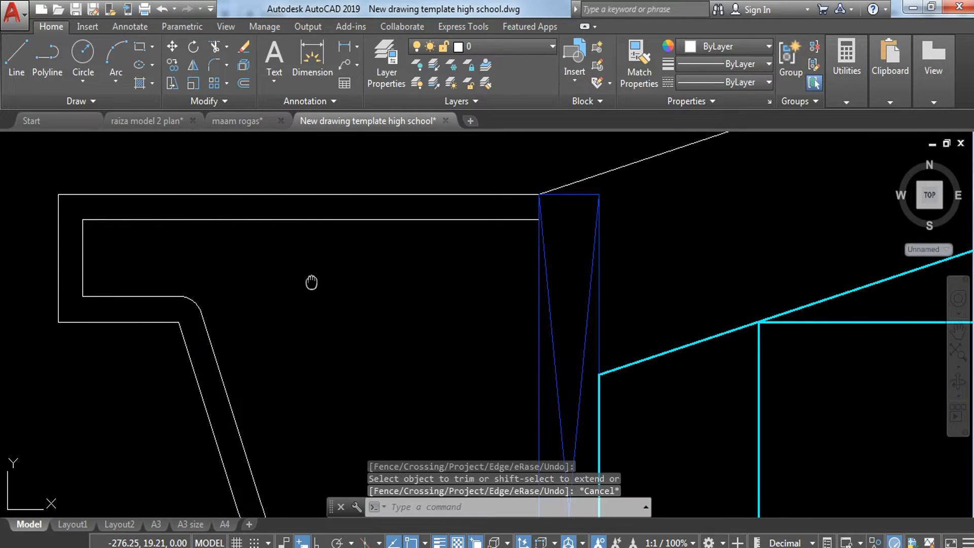
Draw a short vertical line closing the gap between the gutter's two top lines near their middle.
type("L")
key("Return")
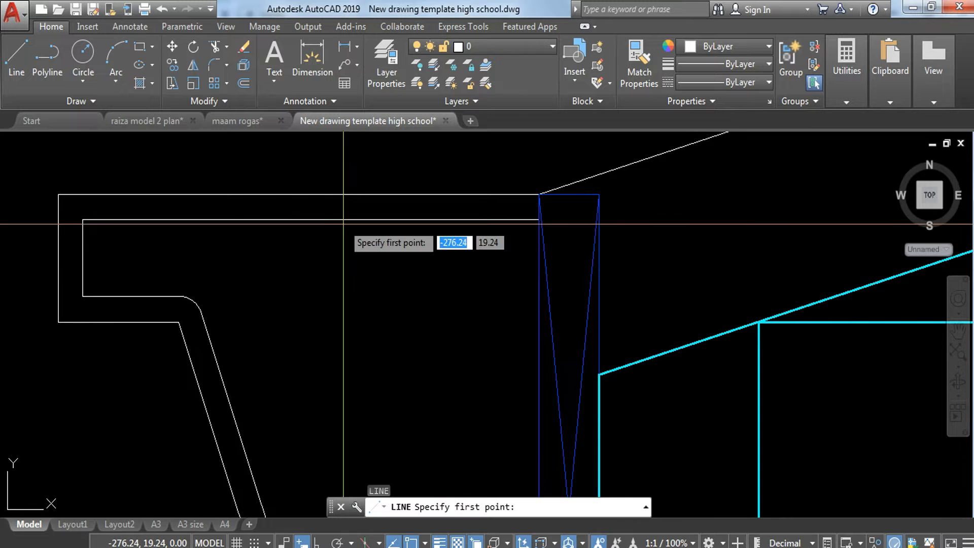
left_click(312, 219)
left_click(309, 195)
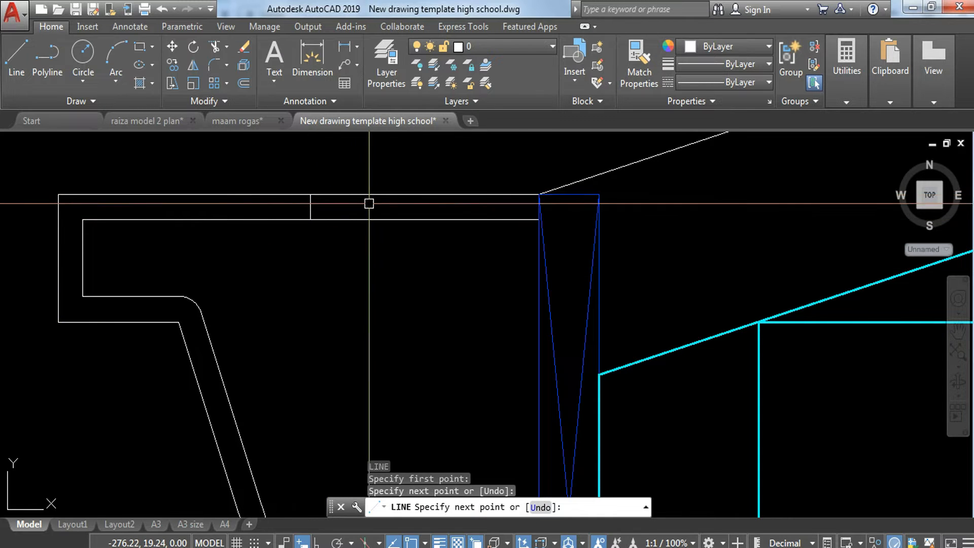
key("Escape")
key("Escape")
Trim away the gutter's two top lines between the short closing line and the eave board.
type("TR")
key("Escape")
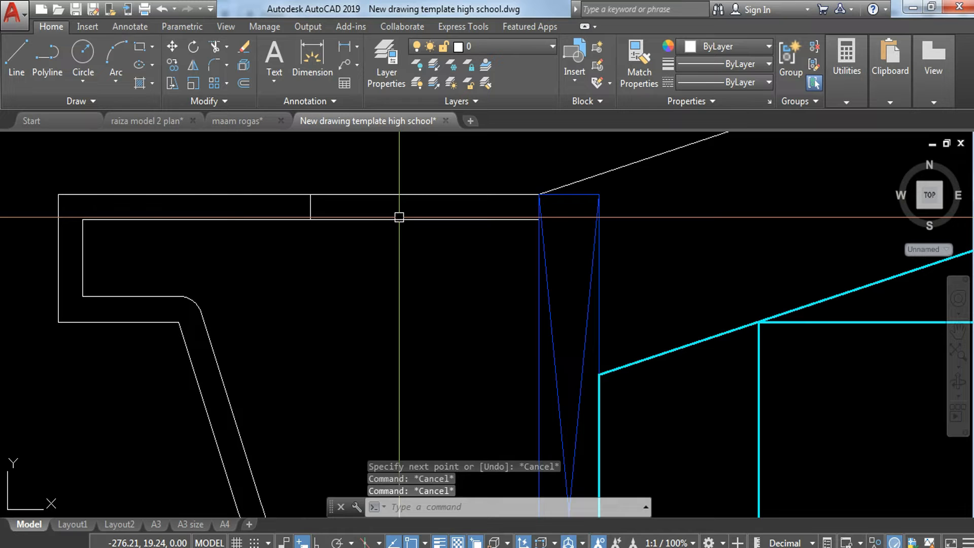
type("TR")
key("Return")
key("Return")
left_click(438, 165)
left_click(394, 274)
key("Escape")
Trim the overlapping inner line ends at the gutter's lower corner.
scroll(424, 344, "down", 2)
middle_click_drag(425, 344, 362, 168)
type("TR")
key("Return")
key("Return")
scroll(285, 385, "up", 4)
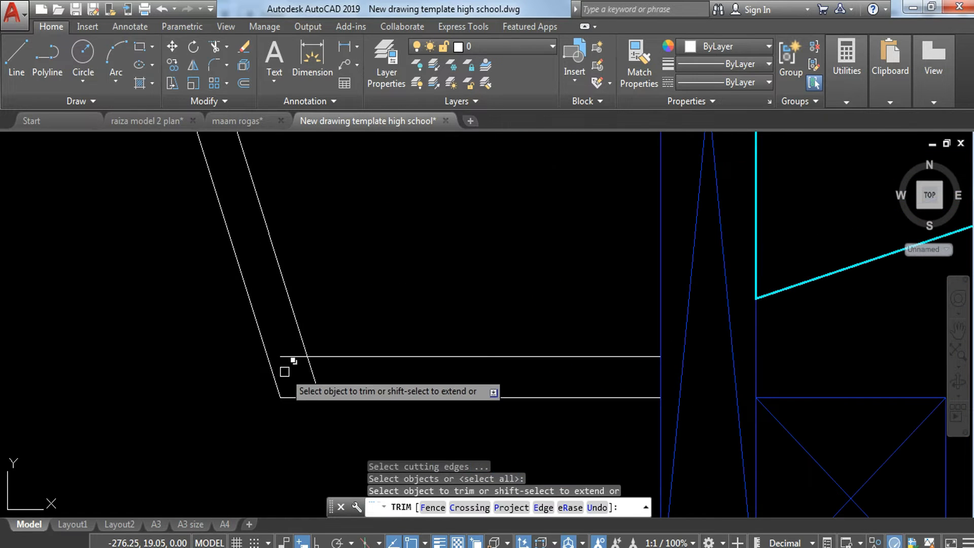
left_click(286, 359)
left_click(316, 376)
key("Escape")
Start a multiline at scale 0.05 from the midpoint of the gutter's bottom edge, with Ortho mode turned on.
scroll(314, 372, "down", 4)
middle_click_drag(402, 405, 370, 309)
key("Return")
type("S")
key("Return")
type(".05")
key("Return")
left_click(343, 285)
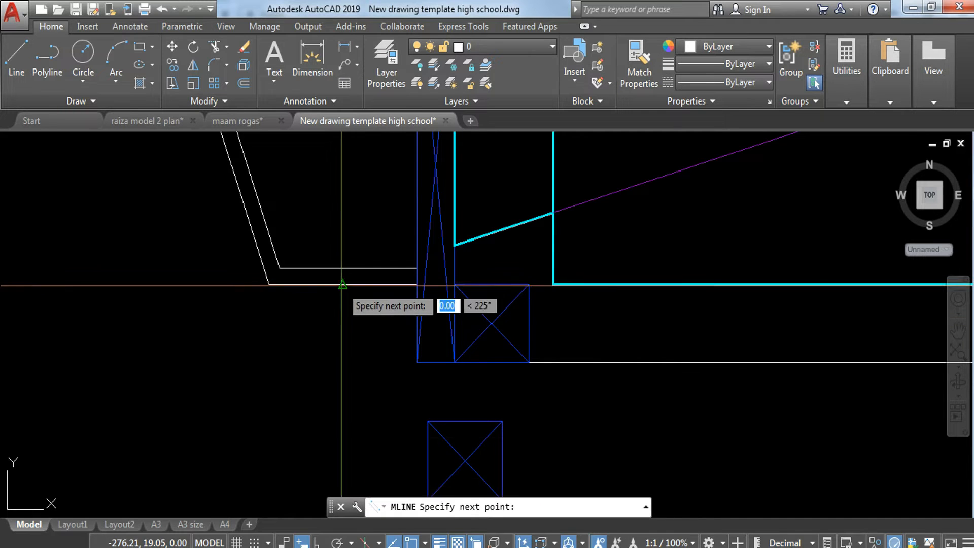
mouse_move(363, 431)
middle_mouse_down()
mouse_move(198, 304)
mouse_move(152, 343)
middle_mouse_up()
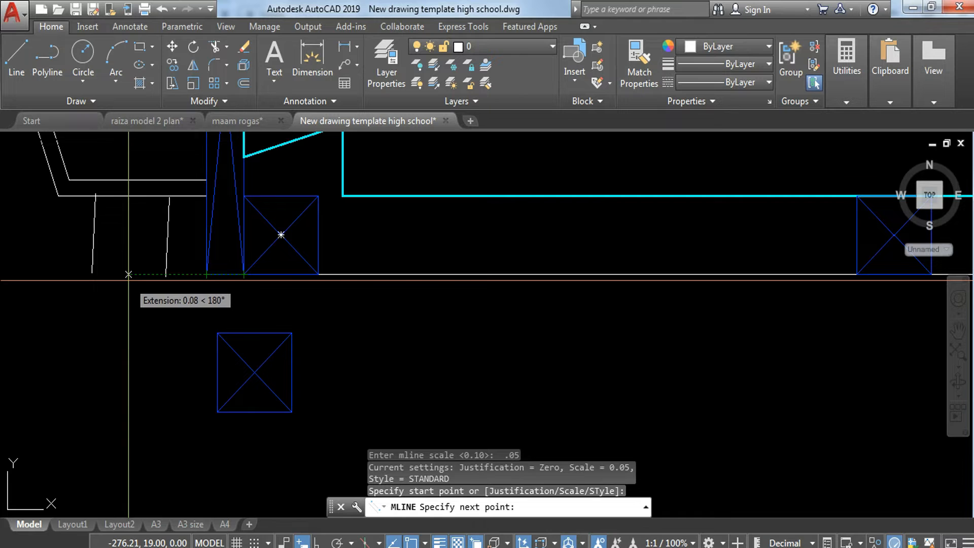
key("F8")
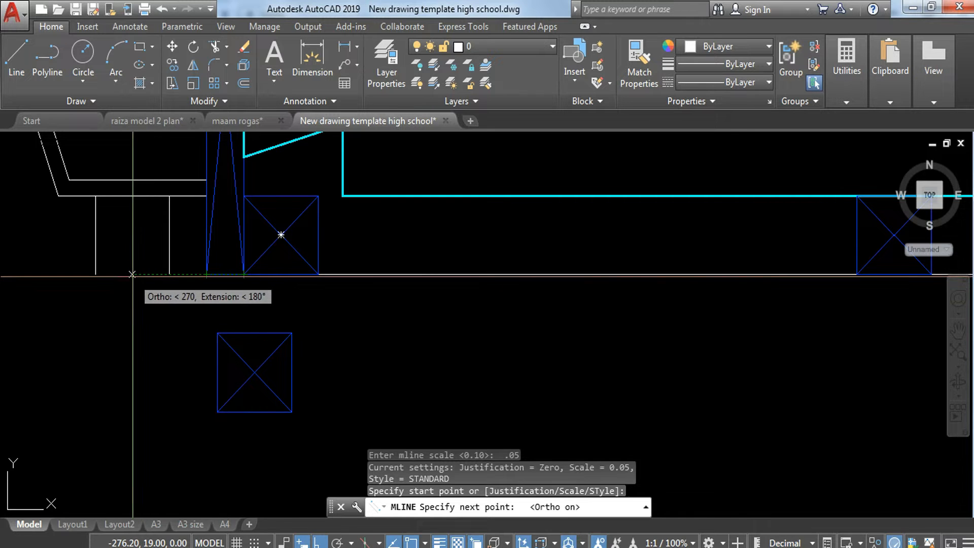
left_click(135, 278)
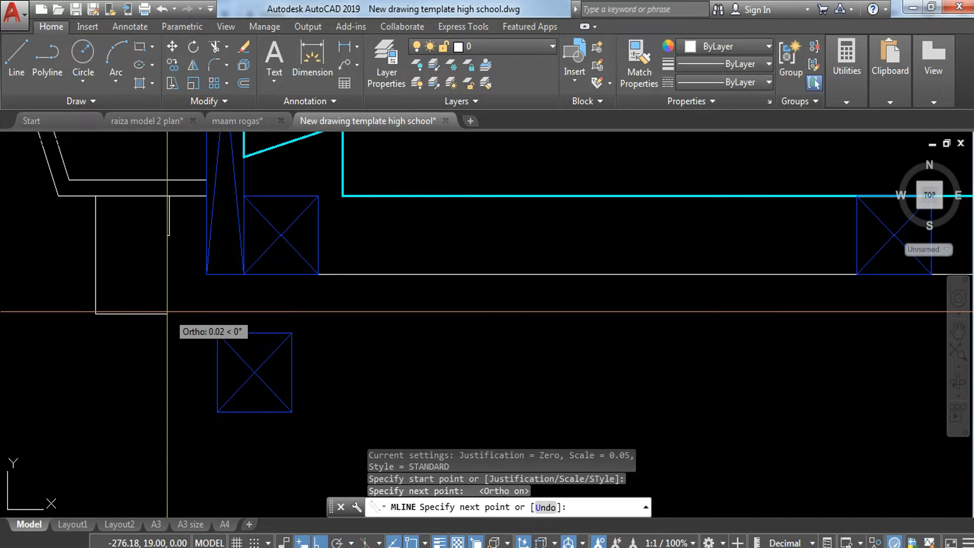
type("u")
key("Return")
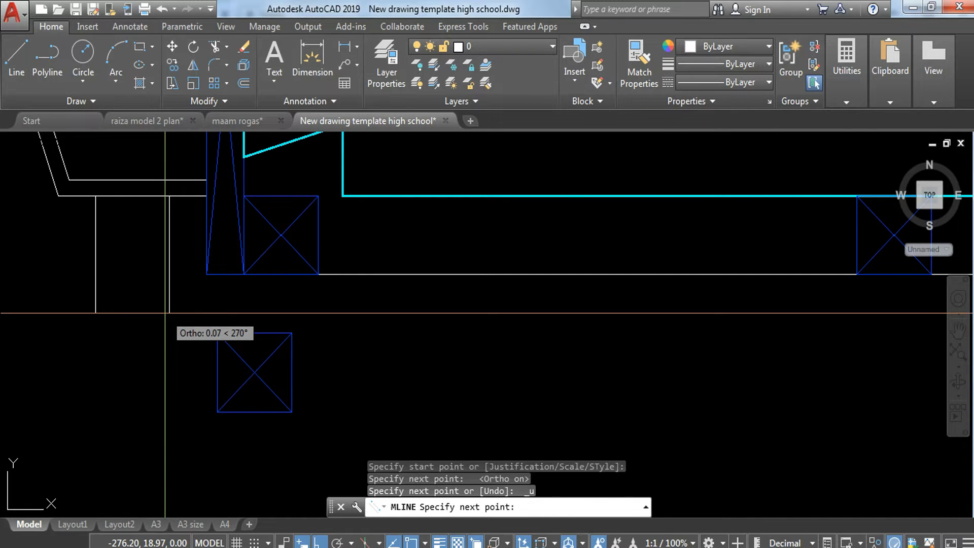
key("Escape")
scroll(195, 281, "down", 2)
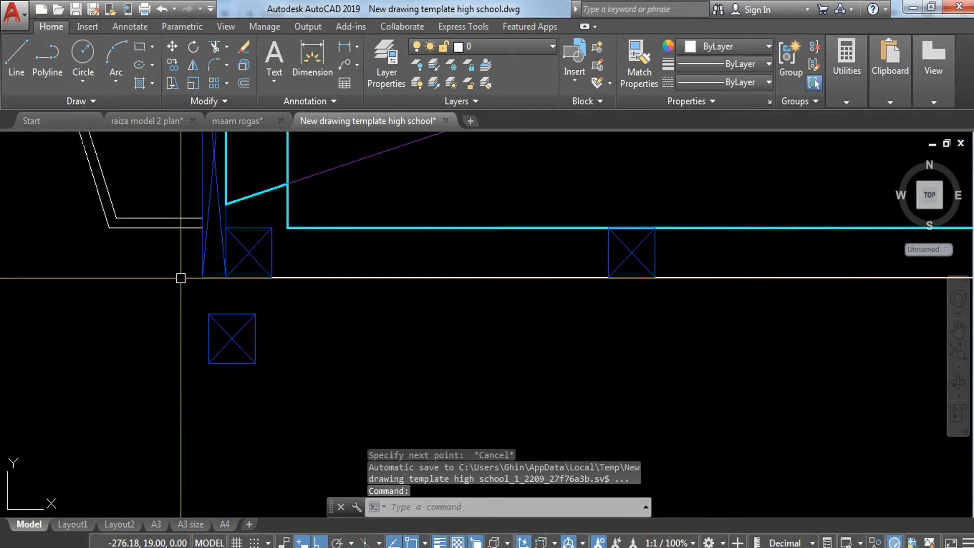
type("l")
key("Return")
left_click(155, 228)
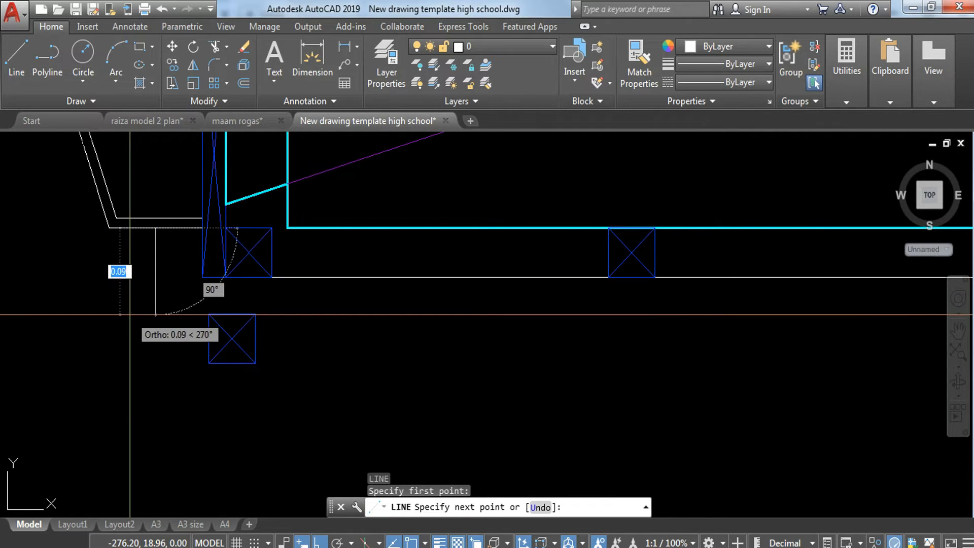
key("Escape")
Draw a vertical multiline downward from the midpoint of the gutter's bottom edge as the downspout outlet.
type("MLINE")
key("Return")
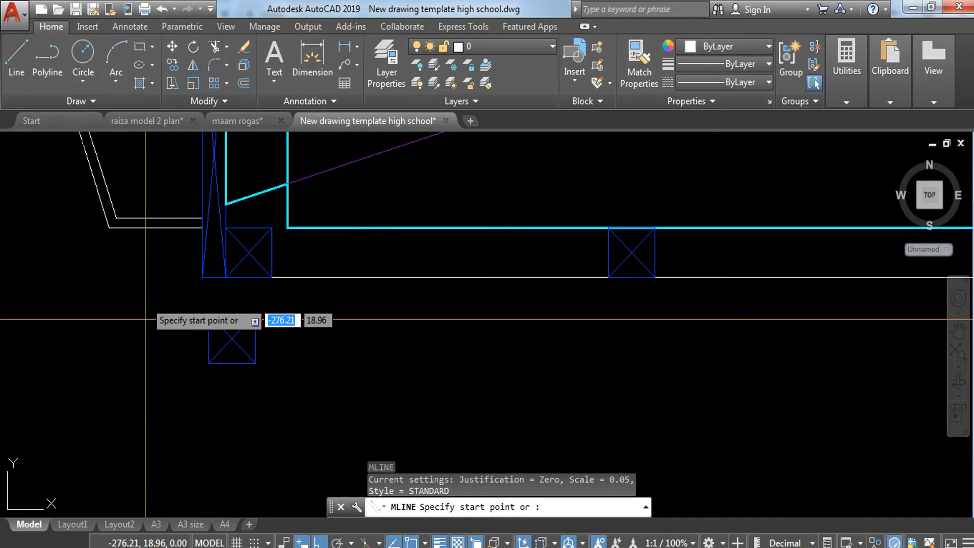
left_click(156, 228)
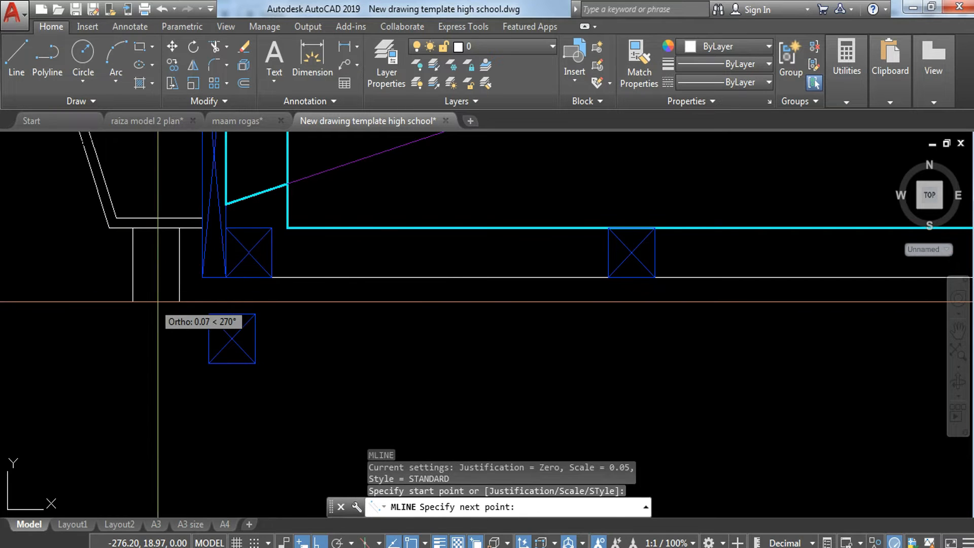
left_click(131, 310)
key("Escape")
Erase the loose joist block lying below the eave.
left_click(262, 307)
left_click(198, 403)
key("Delete")
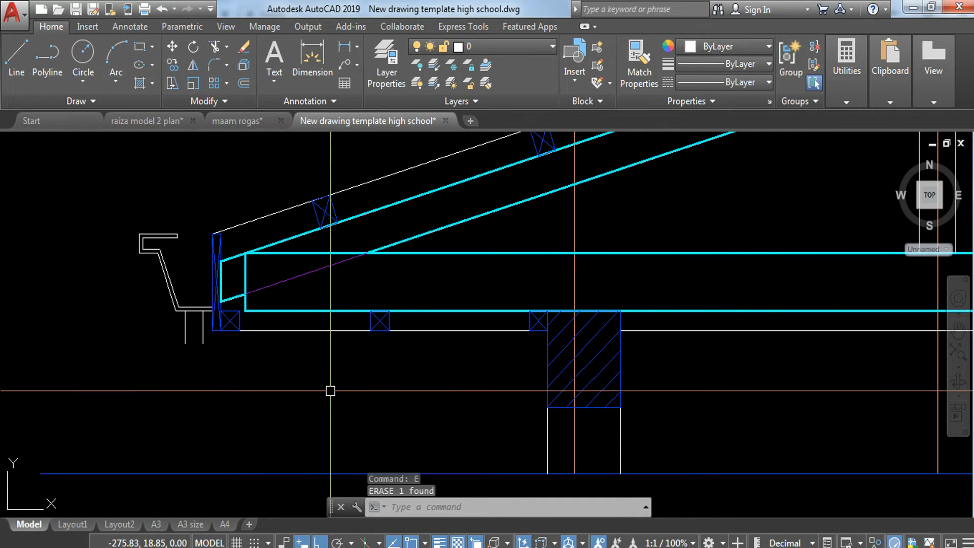
type("l")
key("Return")
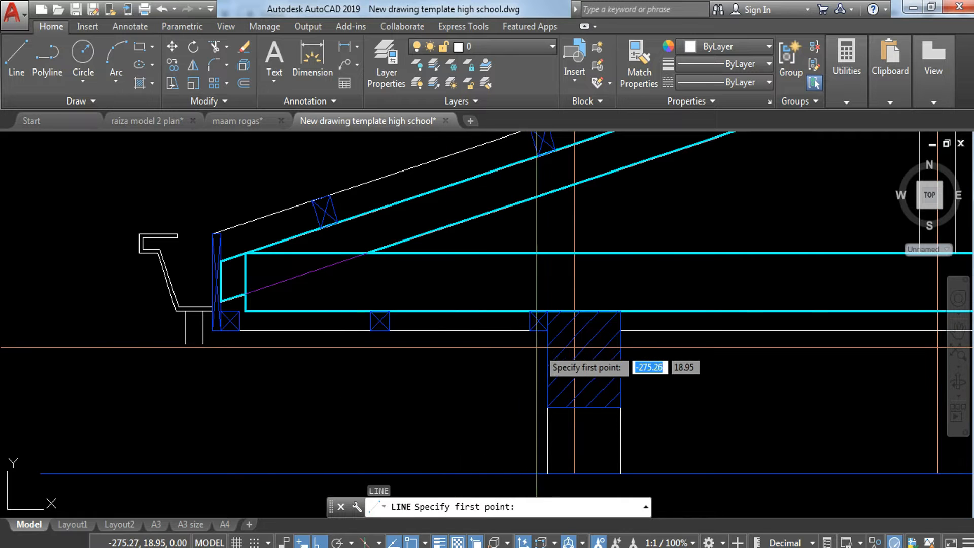
scroll(229, 346, "up", 2)
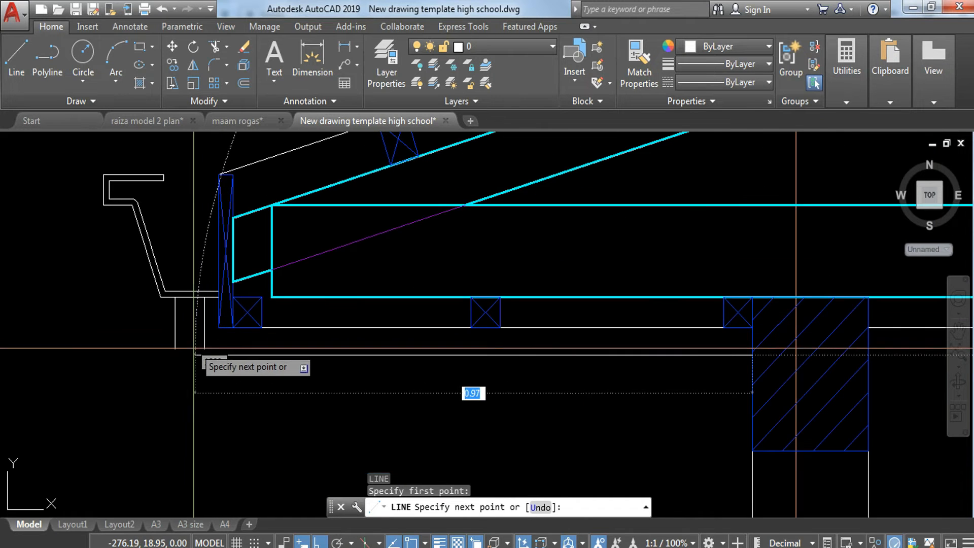
key("Escape")
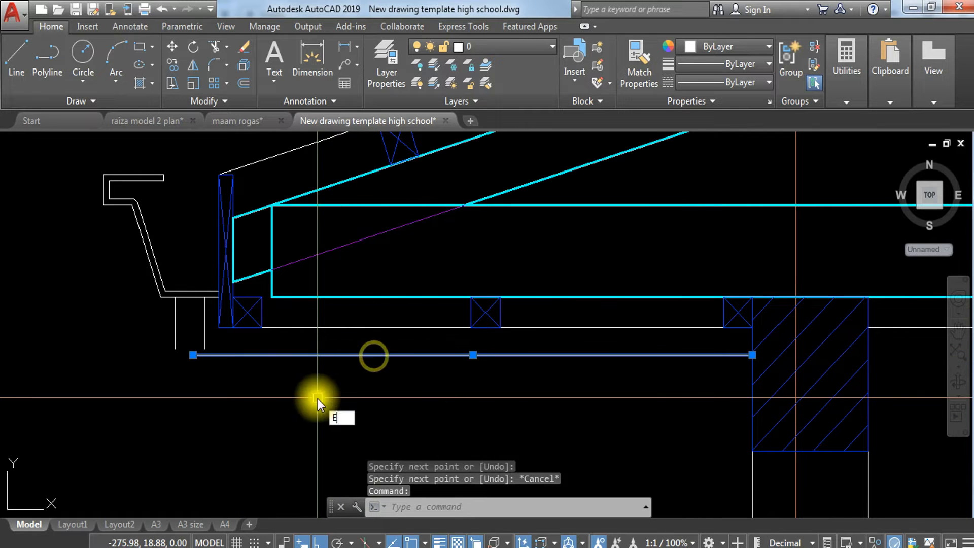
key("Return")
Draw a horizontal 0.05-scale multiline from the outlet's lower outer end to the near face of the hatched beam.
type("ML")
key("Return")
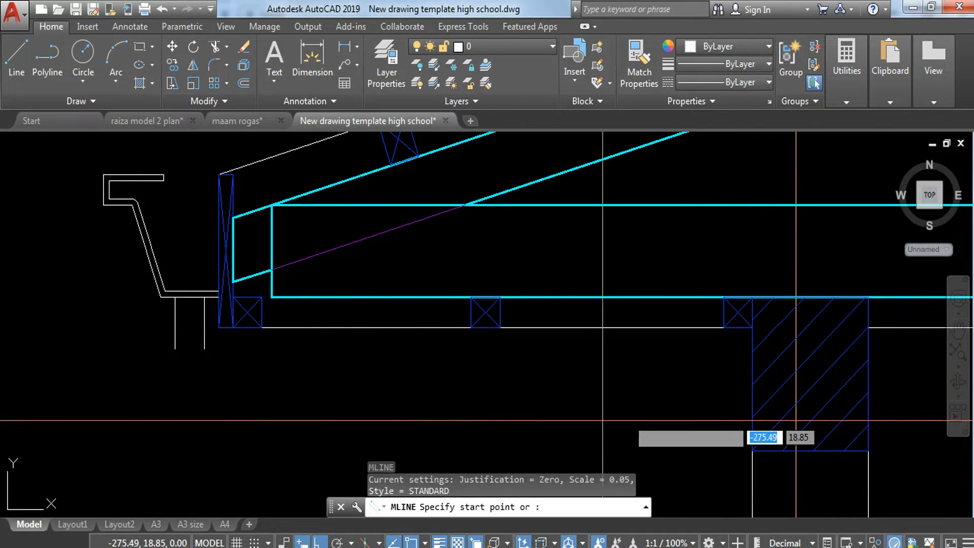
left_click(175, 349)
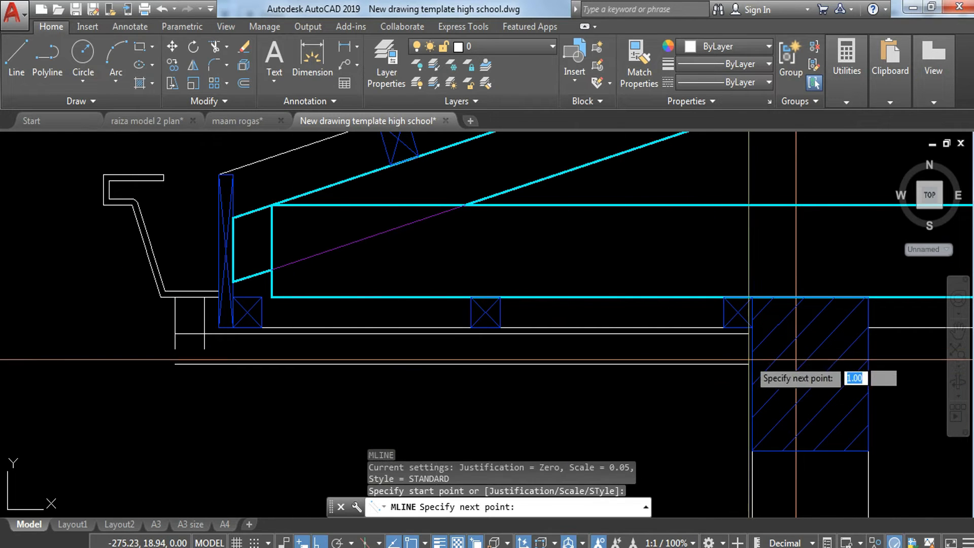
left_click(752, 350)
key("Escape")
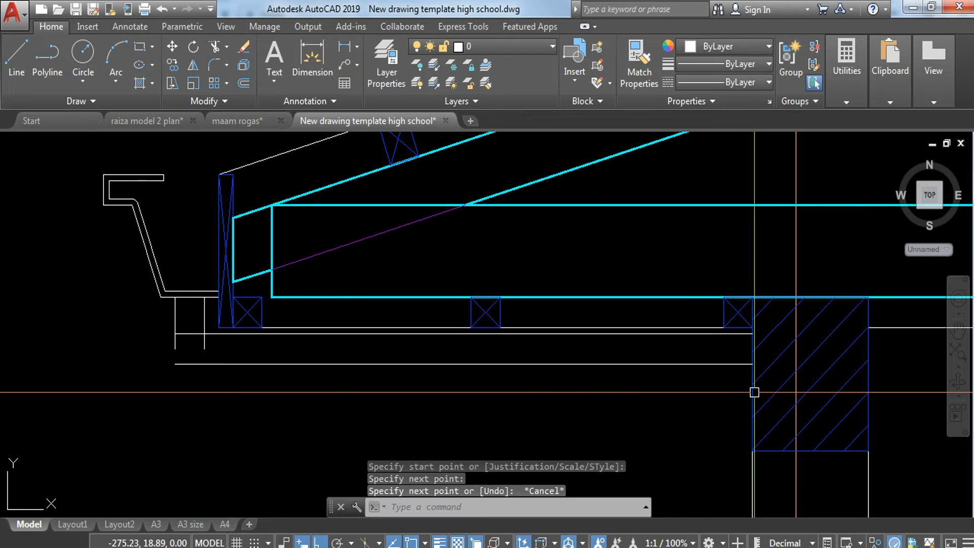
Draw a vertical multiline downward from the horizontal pipe's upper line, just beside the hatched beam.
key("Return")
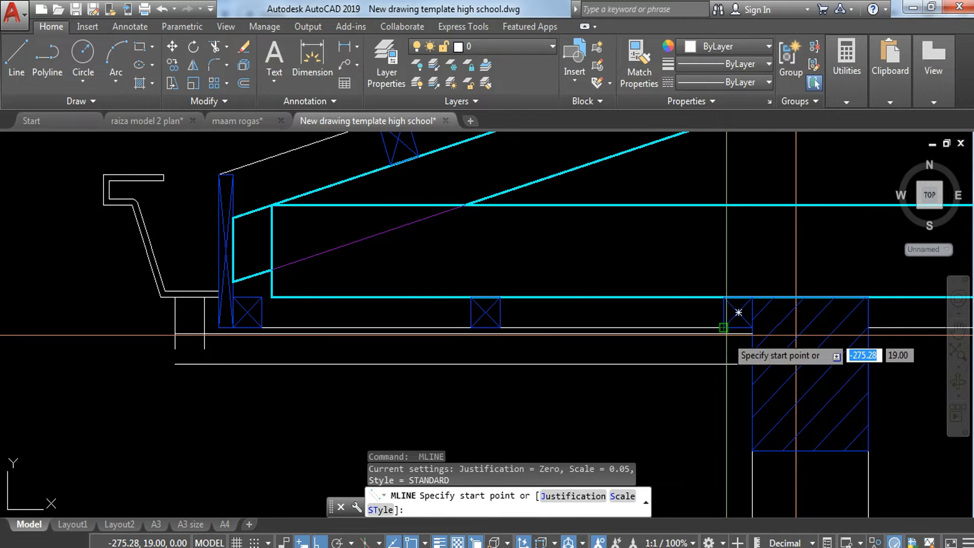
left_click(726, 335)
key("Escape")
key("Return")
left_click(733, 335)
mouse_move(729, 440)
middle_mouse_down()
mouse_move(745, 319)
mouse_move(717, 337)
middle_mouse_up()
left_click(740, 441)
key("Escape")
Explode the three downspout multilines into separate lines.
scroll(716, 337, "up", 2)
scroll(724, 303, "up", 4)
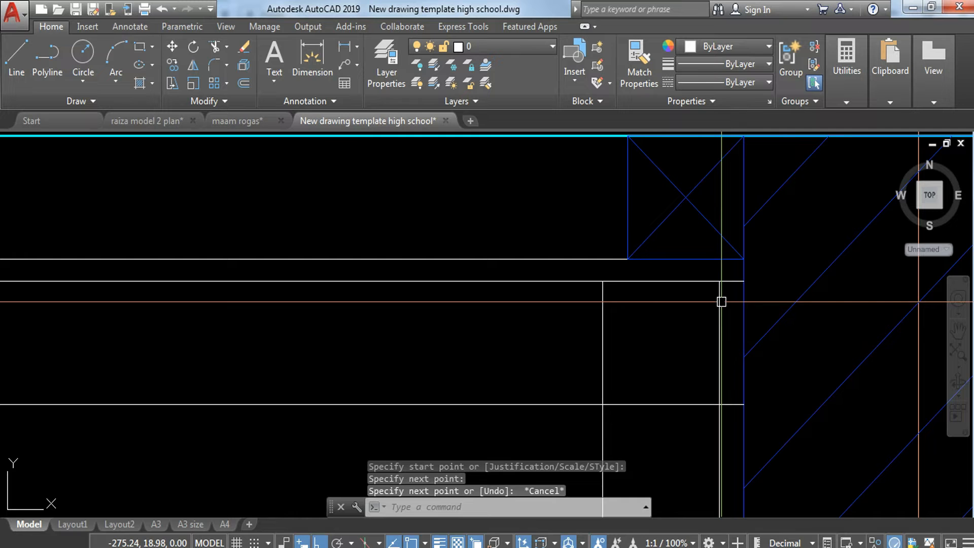
left_click(727, 298)
left_click(491, 415)
scroll(501, 366, "down", 4)
middle_click_drag(502, 366, 886, 249)
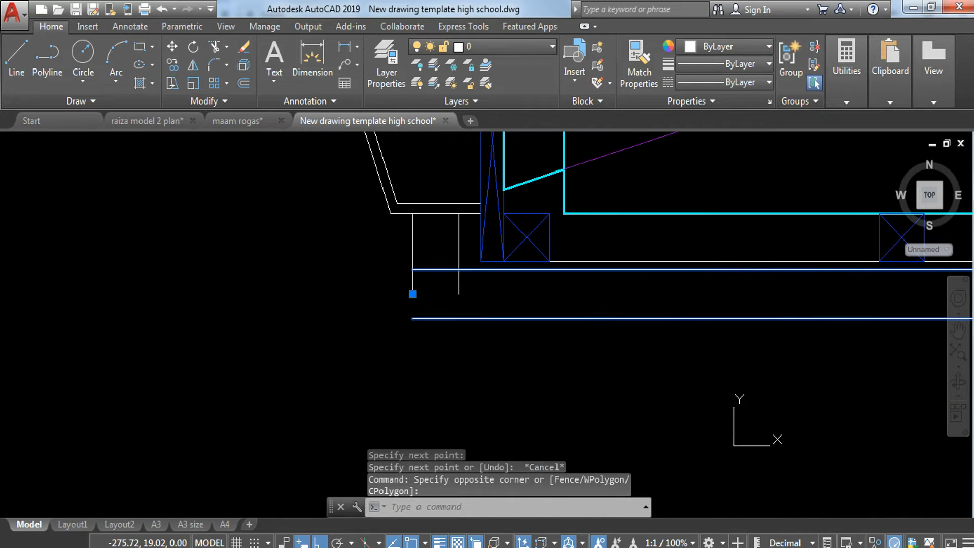
left_click(472, 262)
left_click(357, 346)
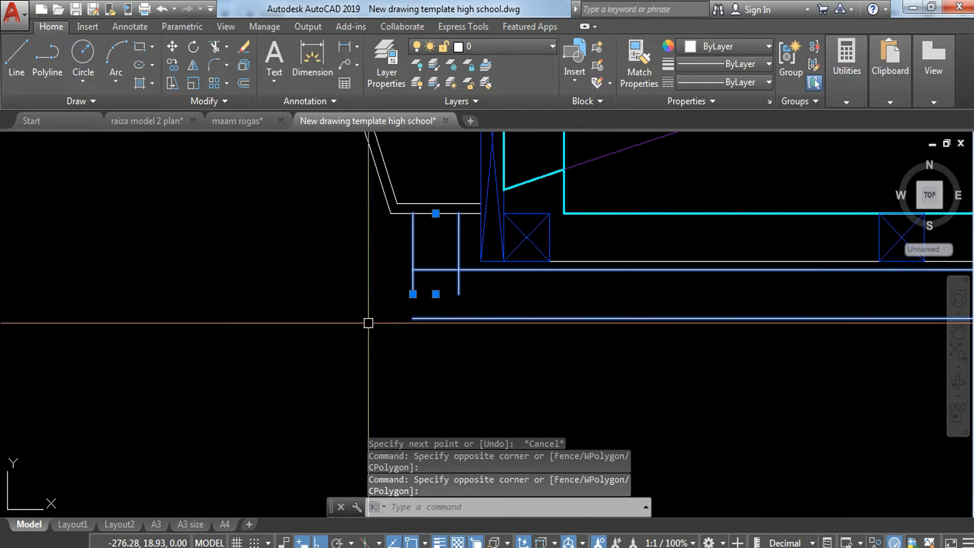
type("X")
key("Return")
Fillet the horizontal pipe's lower line with the outlet's outer vertical line using the 0.01 radius.
scroll(482, 284, "up", 2)
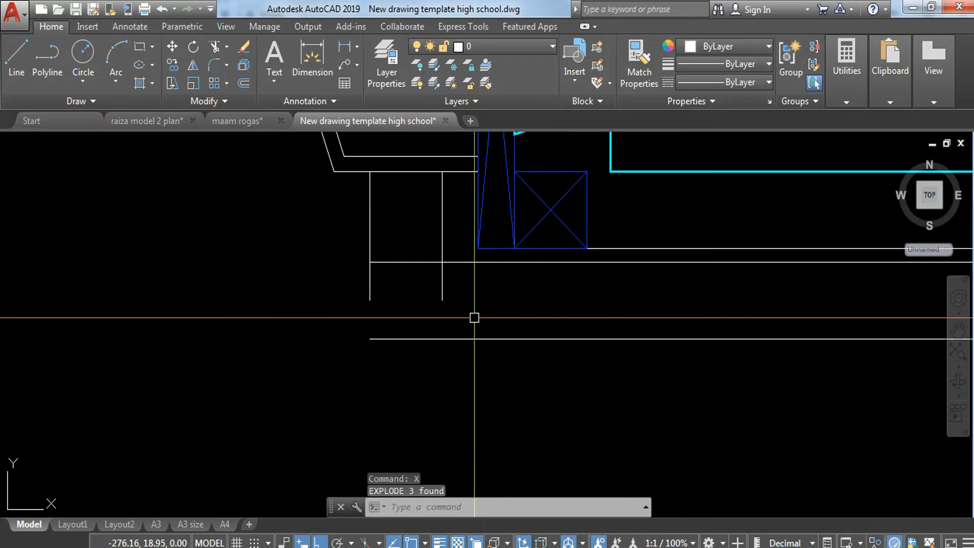
type("F")
key("Return")
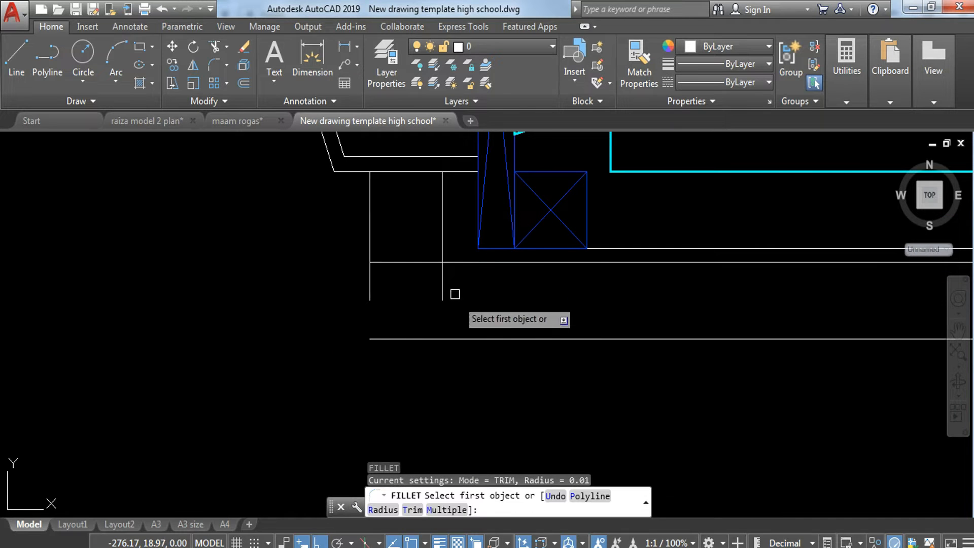
left_click(488, 338)
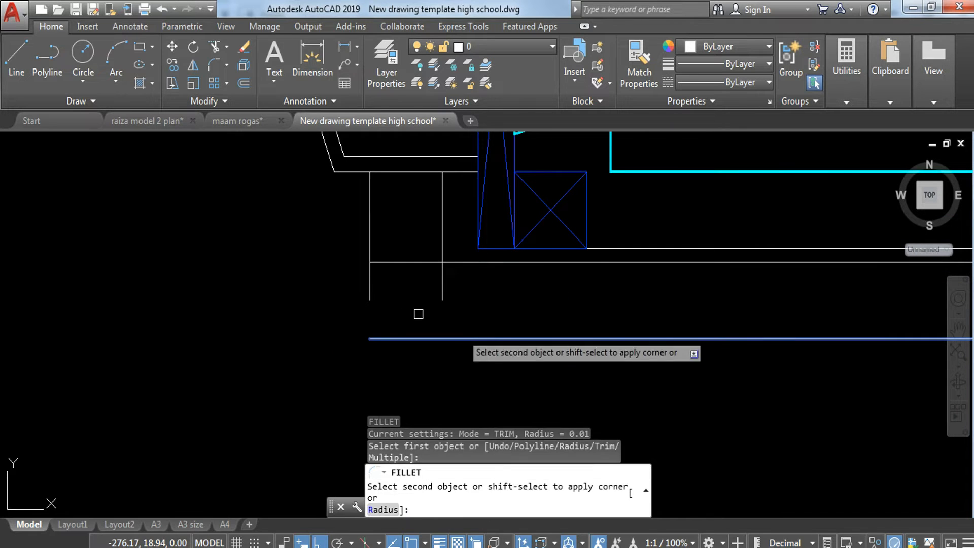
left_click(369, 277)
key("Escape")
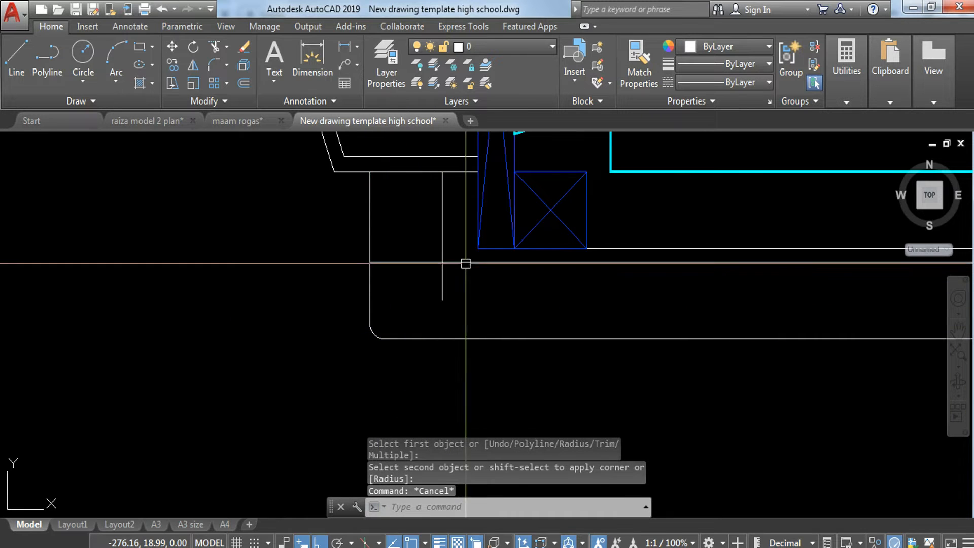
Trim the overlapping pipe lines where the gutter outlet meets the horizontal pipe, opening the elbow.
key("Escape")
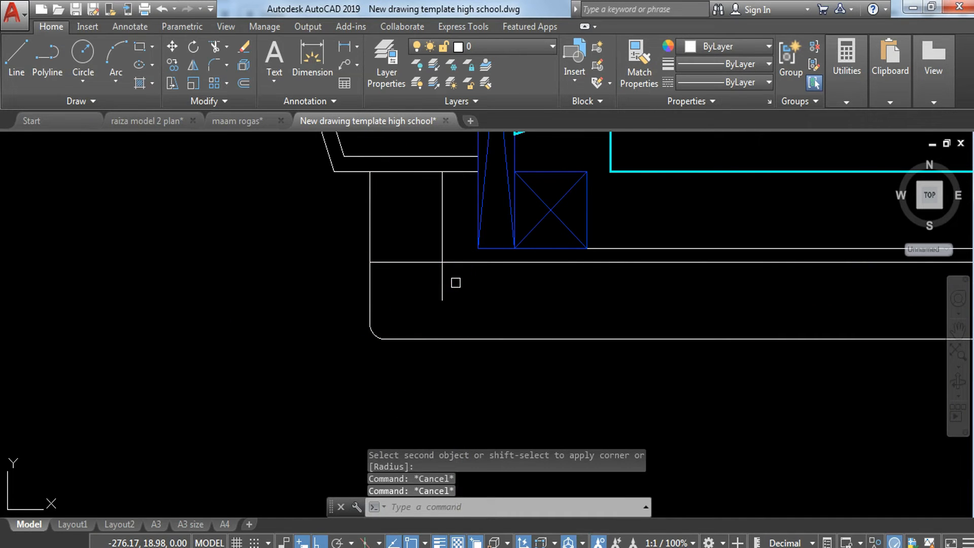
type("tr")
key("Return")
key("Return")
left_click(449, 269)
left_click(417, 245)
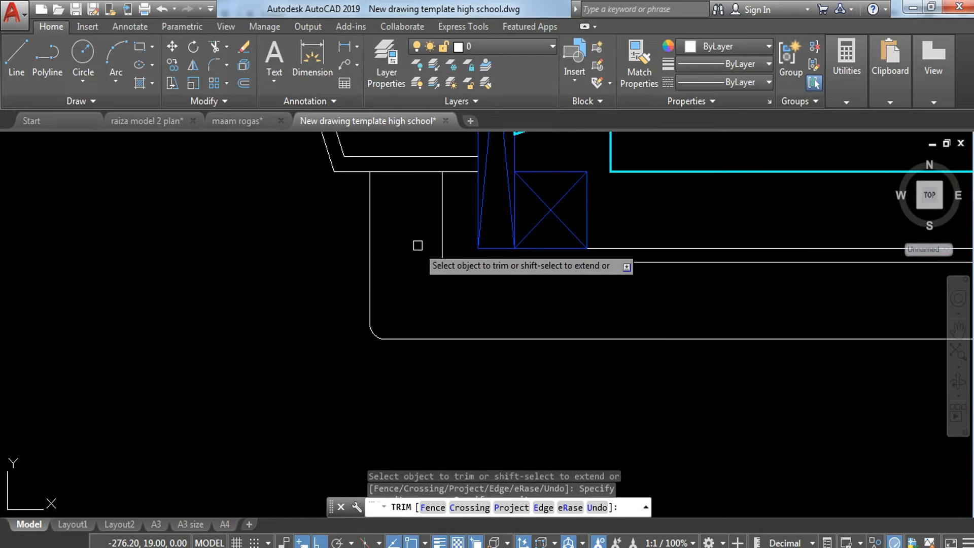
key("Escape")
Trim the overlapping line ends where the horizontal pipe meets the vertical downspout beside the hatched beam.
scroll(418, 245, "down", 4)
middle_click_drag(724, 296, 519, 309)
scroll(772, 246, "up", 3)
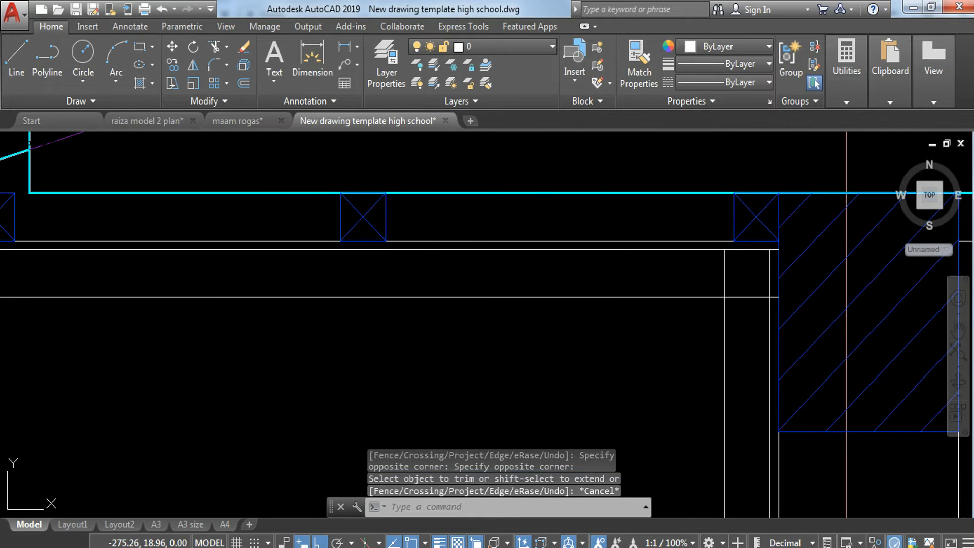
type("tr")
key("Return")
key("Return")
left_click(772, 259)
left_click(586, 289)
left_click(541, 310)
scroll(590, 255, "down", 2)
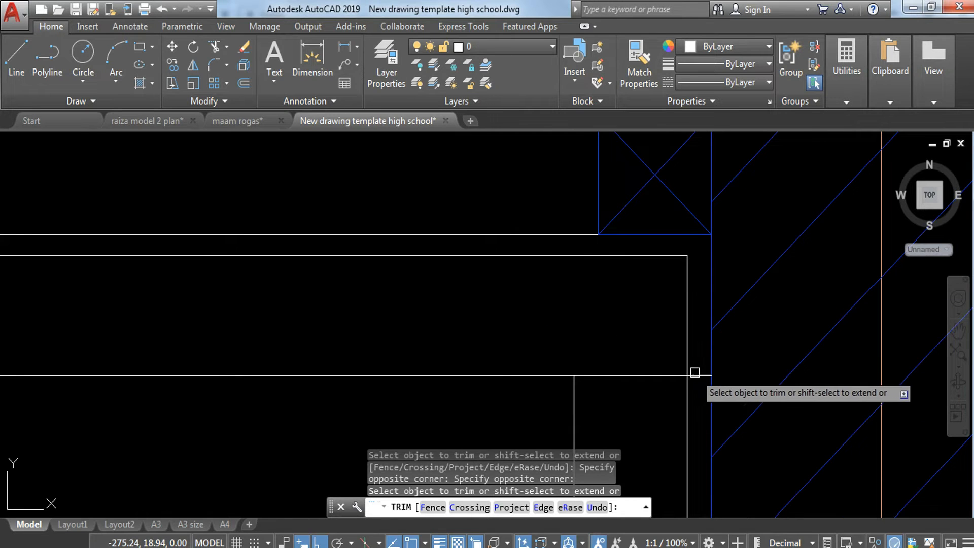
Extend the downspout's inner vertical line up to the horizontal pipe's upper line.
key("Escape")
type("ex")
key("Return")
key("Return")
left_click(579, 408)
left_click(553, 388)
key("Escape")
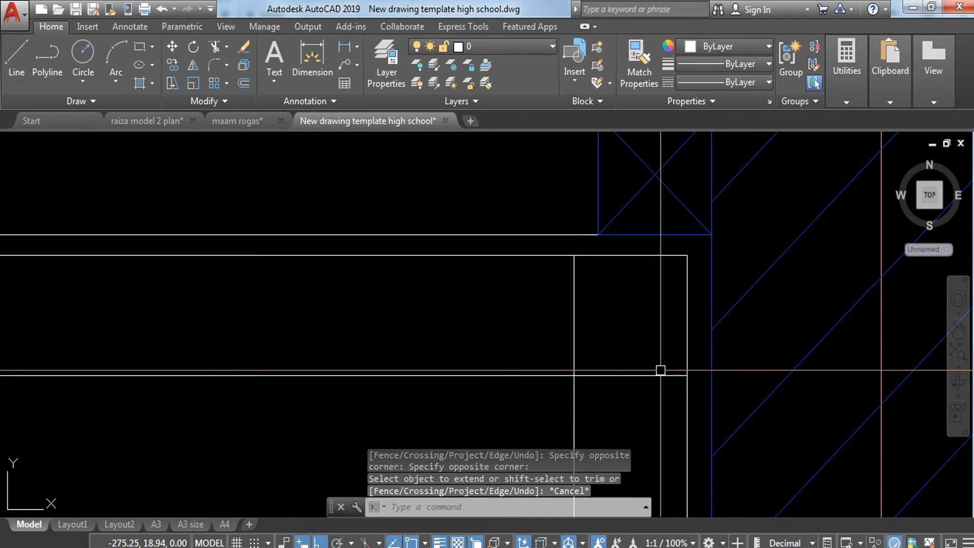
Trim the elbow's outer corner back to the downspout's inner line and the horizontal pipe's lower line.
key("Return")
key("Escape")
type("tr")
key("Return")
key("Return")
left_click(695, 250)
left_click(654, 308)
Fillet the downspout's outer vertical line with the horizontal pipe's upper line beside the hatched beam.
key("Escape")
type("f")
key("Return")
left_click(686, 395)
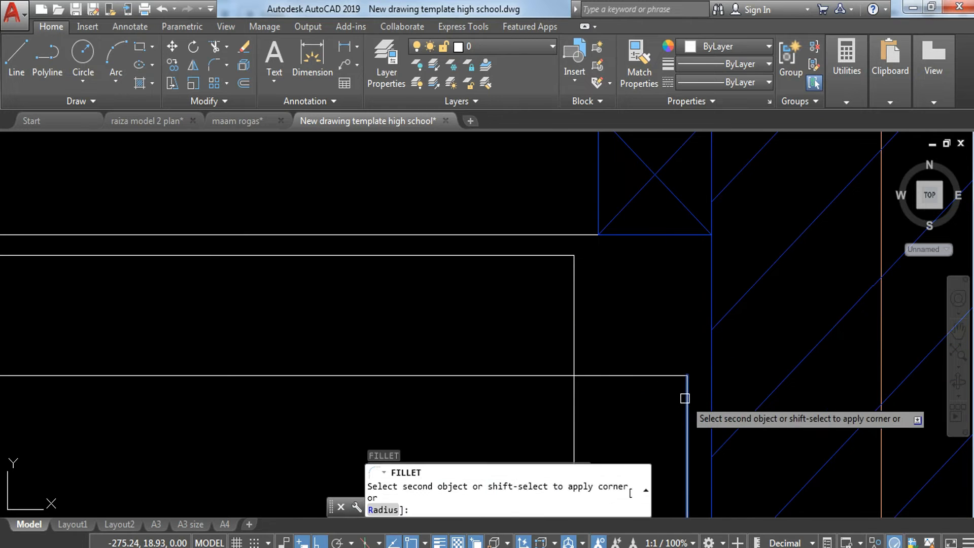
left_click(539, 256)
key("Escape")
middle_click_drag(662, 312, 668, 269)
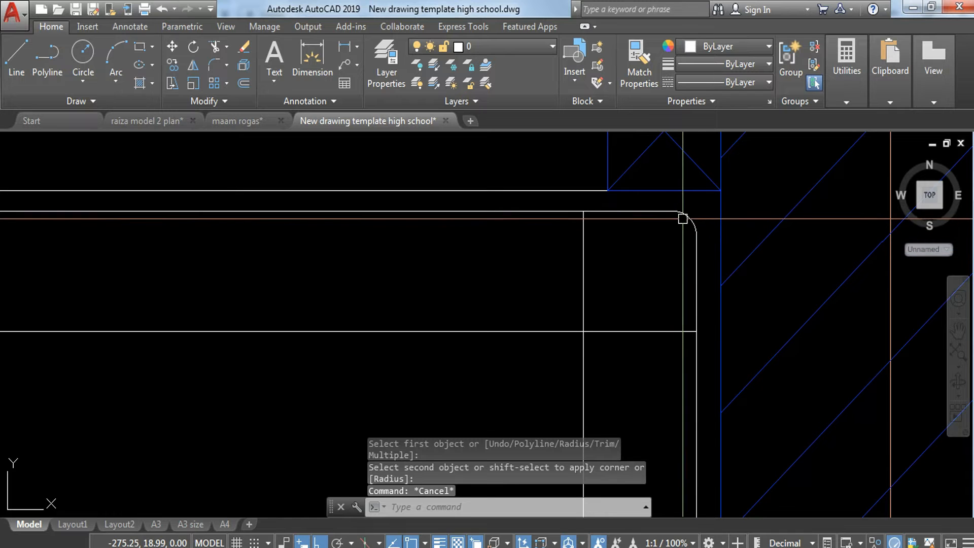
Trim the downspout's inner line and the horizontal pipe's lower line where they cross inside the elbow.
type("tr")
key("Return")
key("Return")
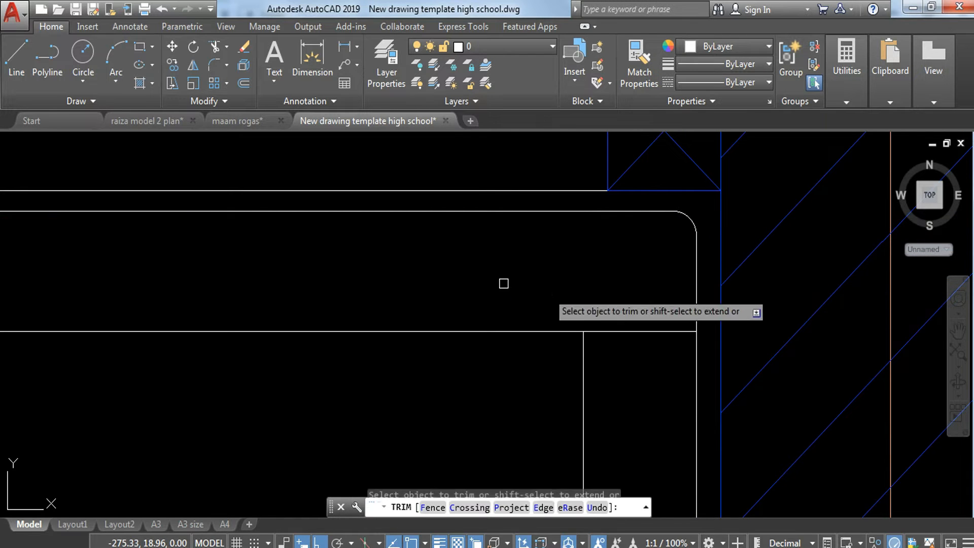
left_click(607, 294)
left_click(635, 348)
scroll(642, 300, "down", 4)
scroll(545, 324, "down", 2)
scroll(546, 315, "down", 2)
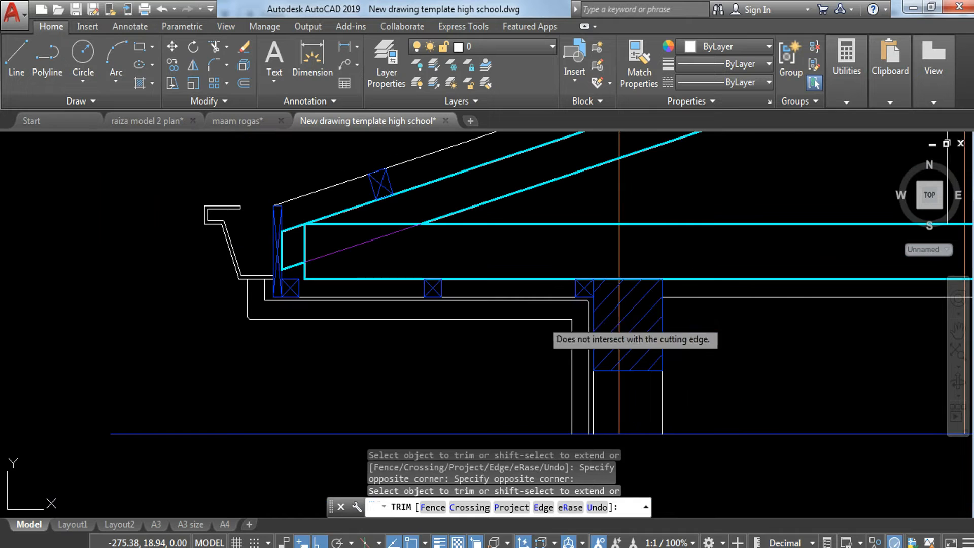
key("Escape")
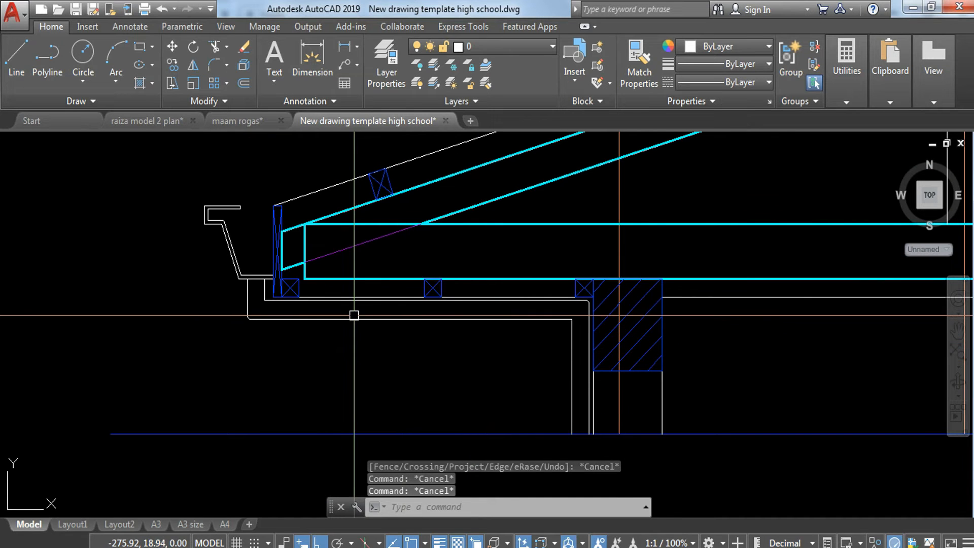
Erase the old single-line gutter outline at the truss's right eave.
scroll(351, 314, "down", 6)
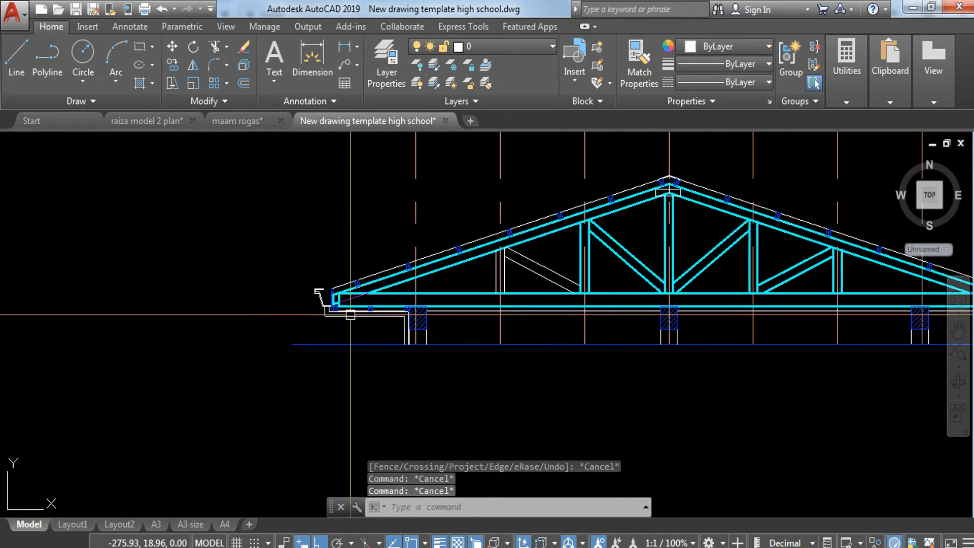
middle_click_drag(502, 338, 61, 308)
scroll(602, 303, "up", 4)
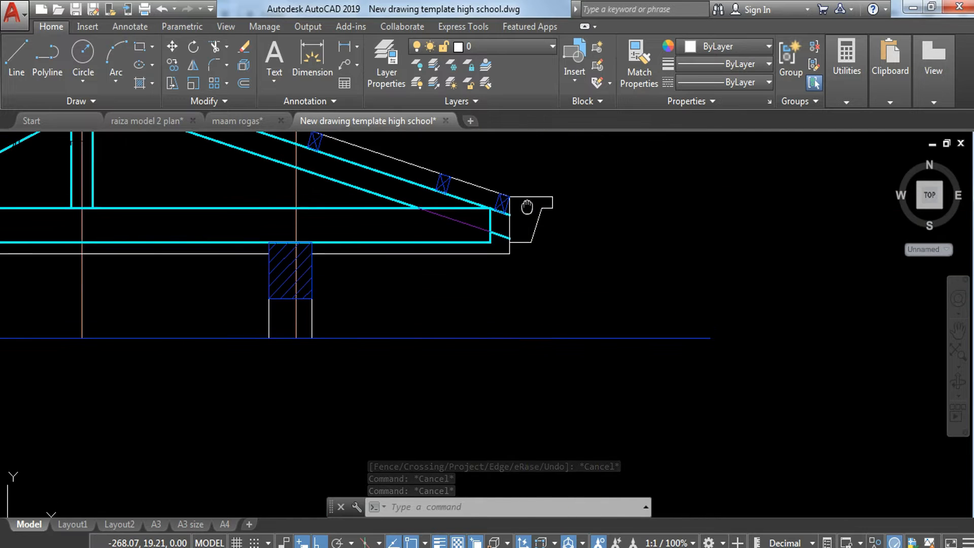
scroll(550, 206, "up", 3)
scroll(617, 185, "down", 3)
left_click(629, 176)
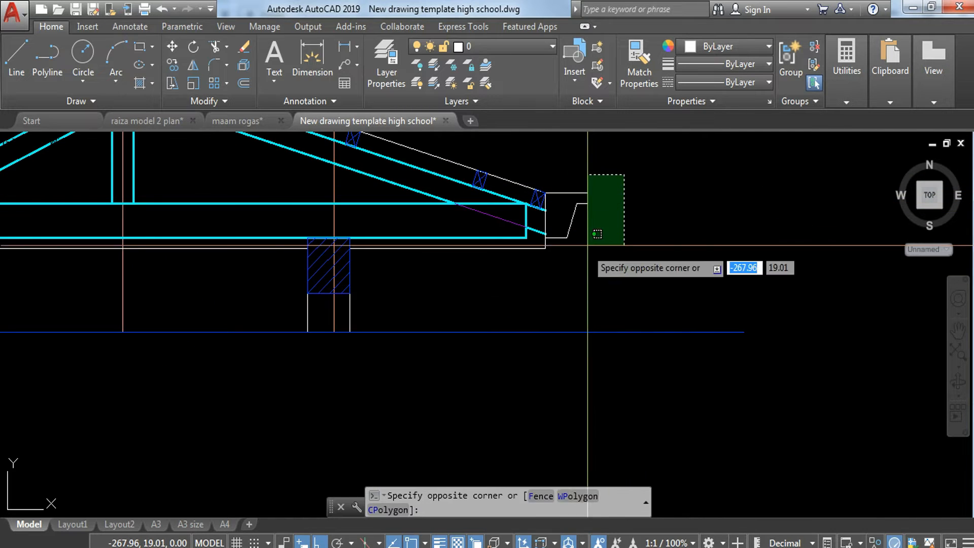
left_click(543, 277)
type("E")
key("Return")
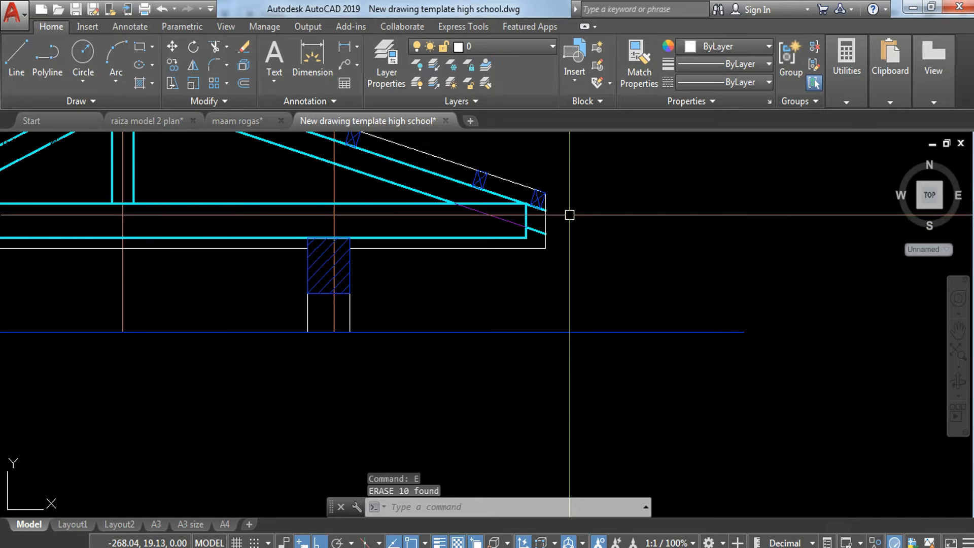
Erase the crossed purlin nearest the right eave end together with its leftover piece.
scroll(569, 216, "up", 2)
left_click(488, 155)
left_click(579, 210)
type("E")
key("Return")
key("Escape")
left_click(504, 152)
left_click(577, 231)
type("E")
key("Return")
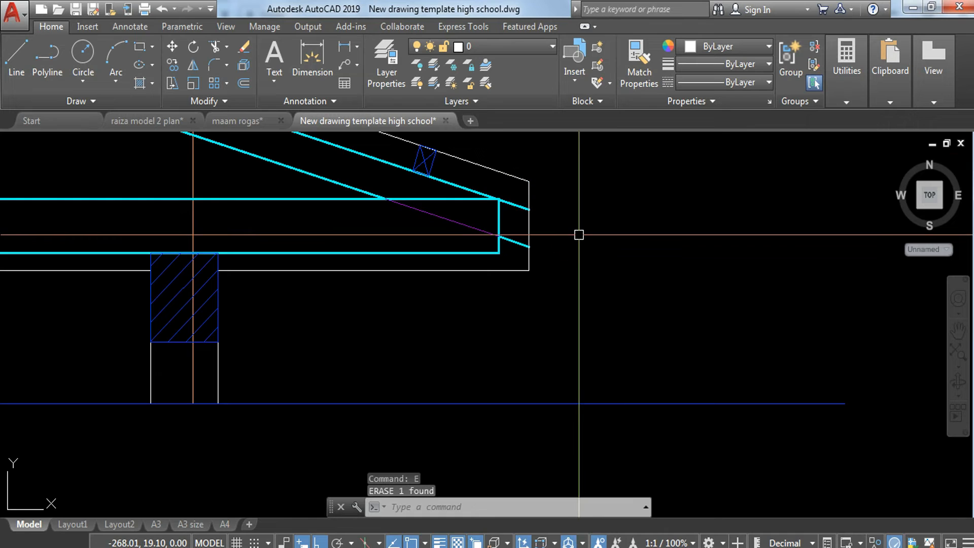
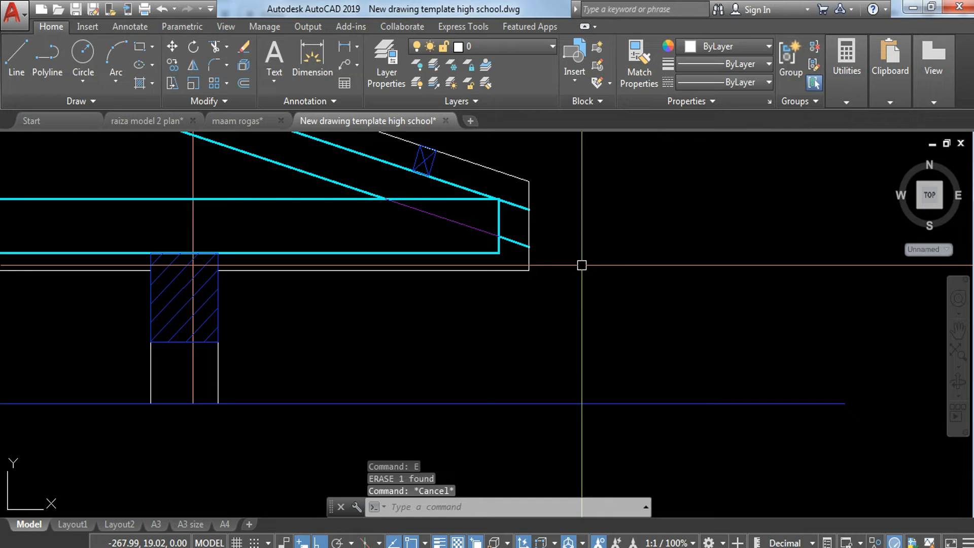
scroll(582, 266, "down", 5)
scroll(416, 337, "up", 5)
scroll(166, 257, "up", 2)
left_click(342, 256)
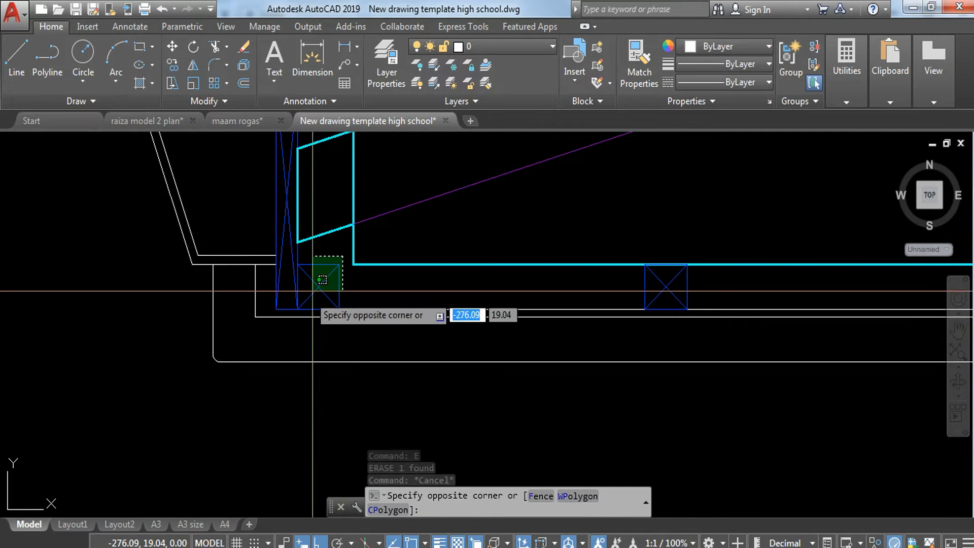
left_click(182, 357)
scroll(181, 354, "down", 2)
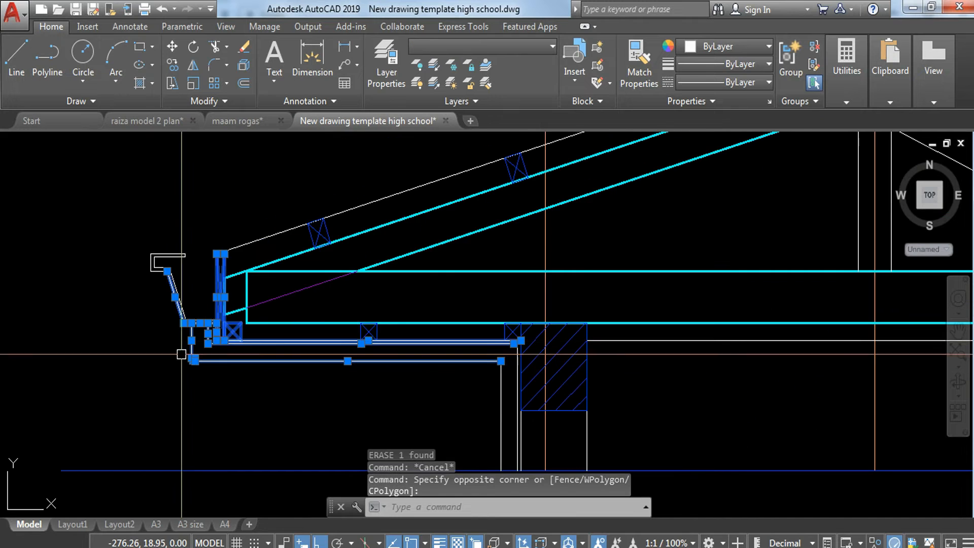
left_click(145, 248)
left_click(482, 419)
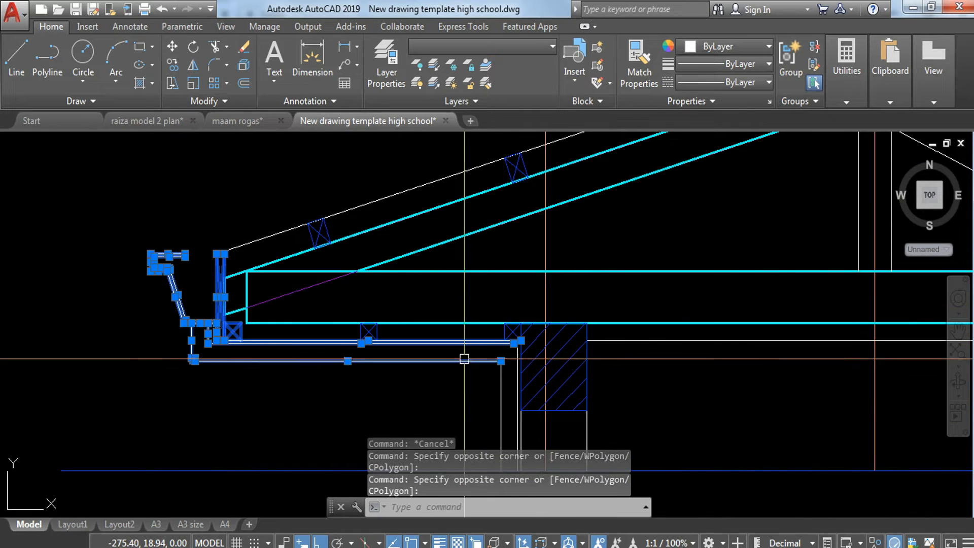
scroll(481, 356, "up", 2)
left_click(543, 353)
left_click(511, 387)
scroll(577, 328, "up", 3)
left_click(582, 316)
left_click(510, 331)
scroll(447, 300, "down", 3)
left_click(472, 282)
left_click(300, 336)
scroll(423, 357, "down", 4)
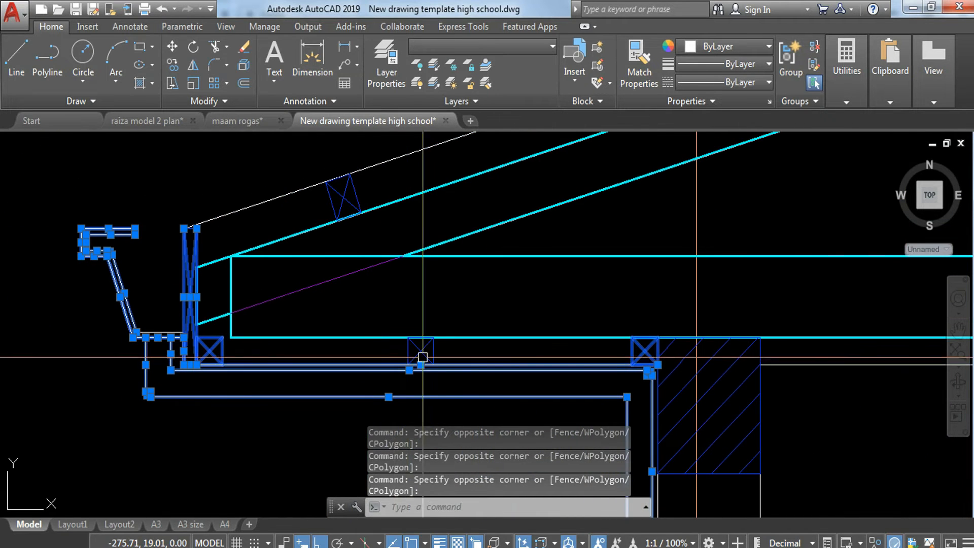
left_click(330, 352)
left_click(130, 428)
scroll(406, 401, "down", 4)
middle_click_drag(344, 374, 349, 370)
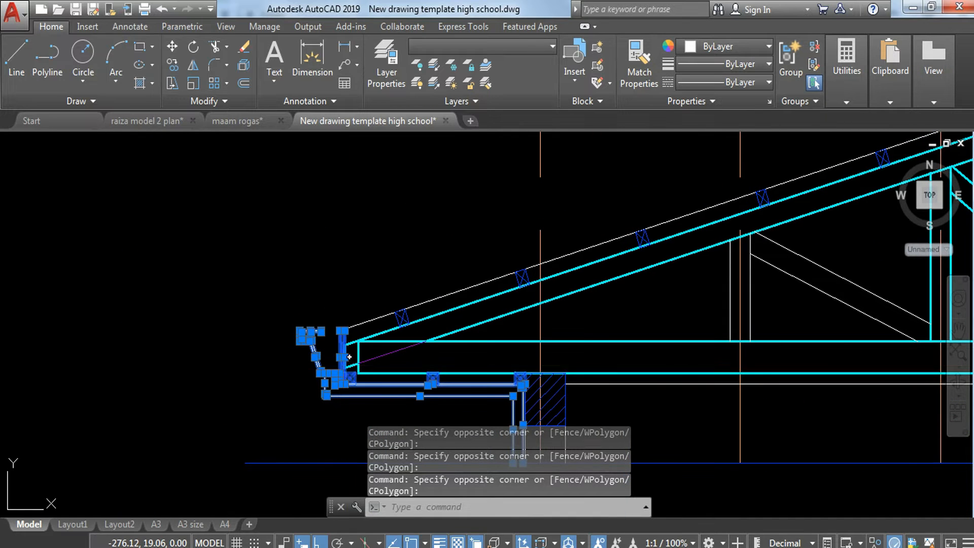
key("Return")
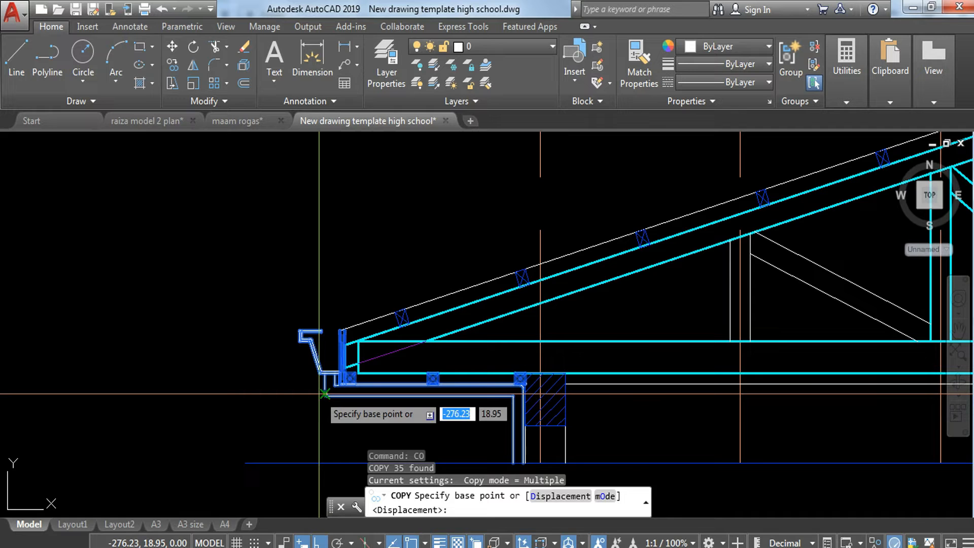
key("Escape")
Copy the left eave's gutter, fascia, crossed blocks, ceiling line, downspout and hatched beam about 3.41 units horizontally to the left, clear of the truss.
scroll(322, 341, "up", 4)
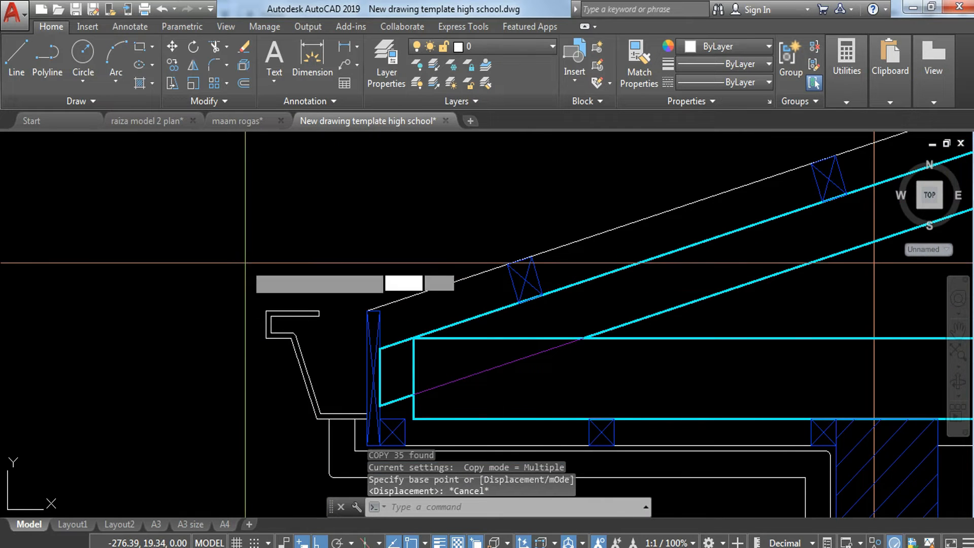
left_click(245, 262)
middle_click_drag(338, 398, 308, 276)
left_click(375, 393)
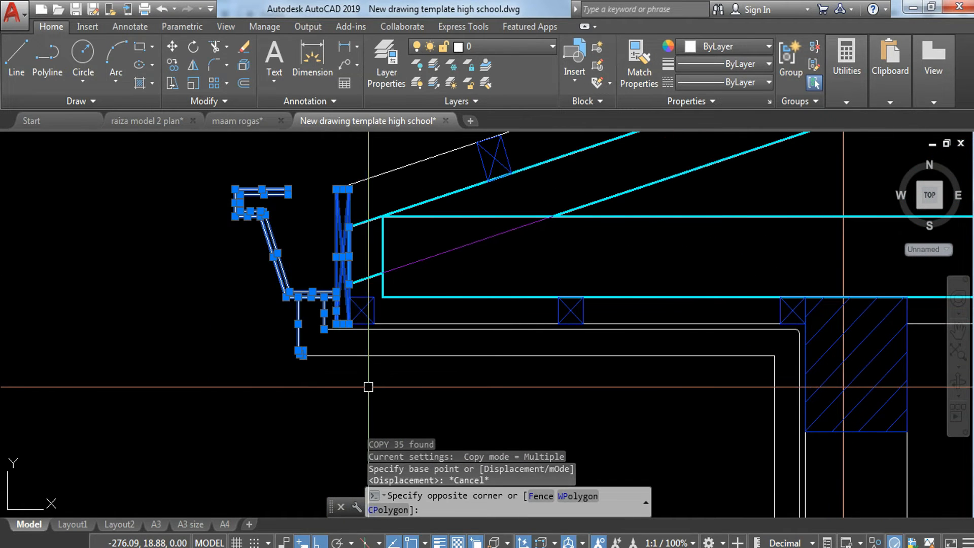
left_click(614, 317)
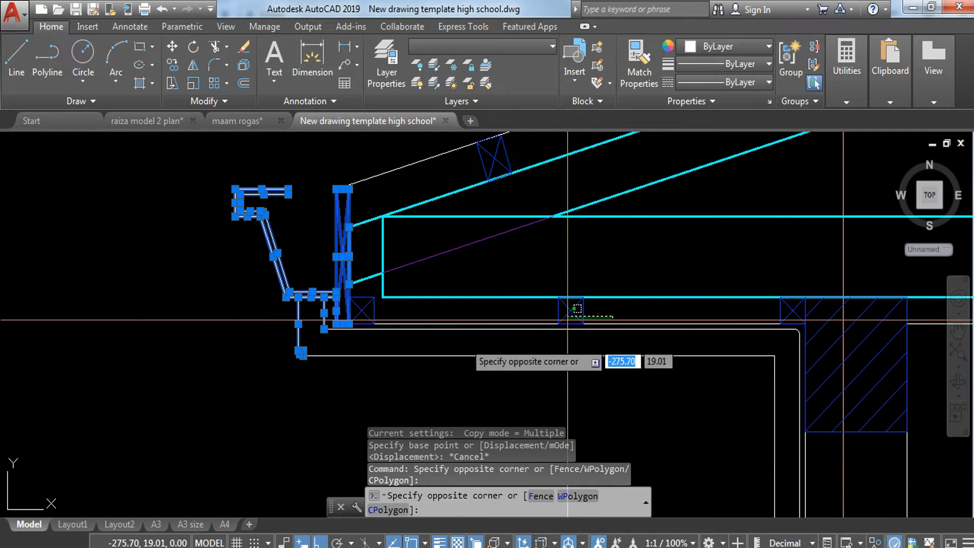
left_click(194, 402)
middle_click_drag(586, 321, 310, 296)
left_click(471, 238)
left_click(538, 324)
left_click(483, 218)
left_click(676, 428)
middle_click_drag(663, 391, 622, 208)
scroll(435, 304, "up", 4)
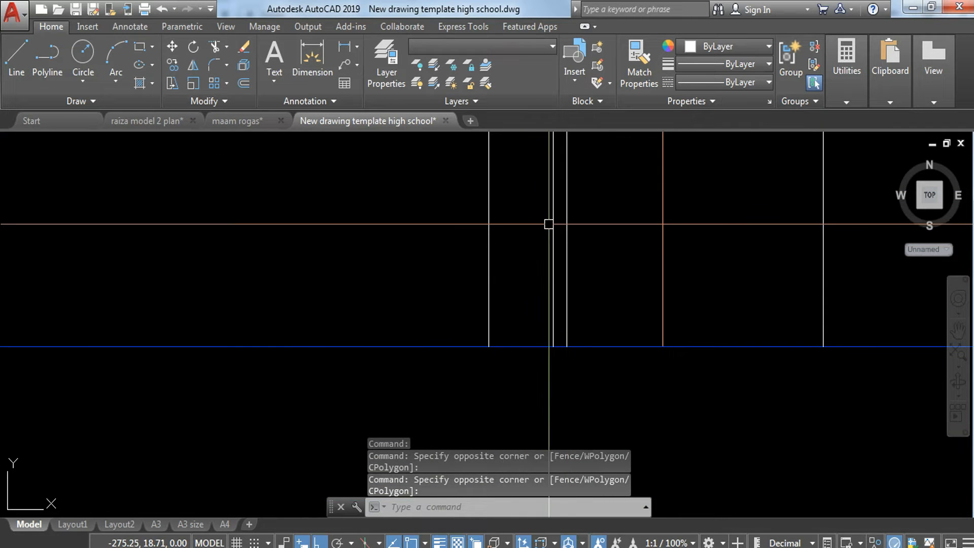
left_click(558, 217)
left_click(400, 273)
scroll(401, 275, "down", 2)
middle_click_drag(373, 303, 468, 511)
scroll(468, 240, "down", 4)
type("co")
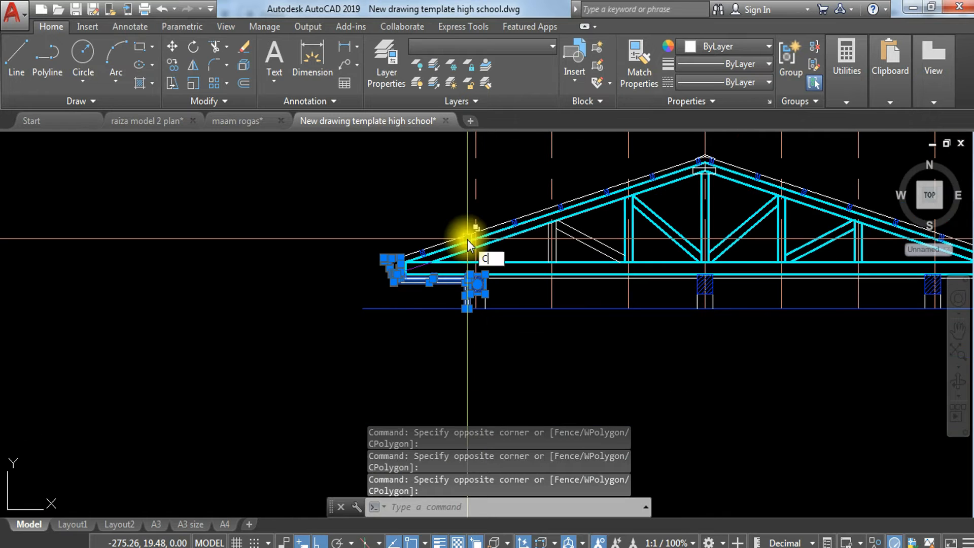
key("Return")
left_click(436, 335)
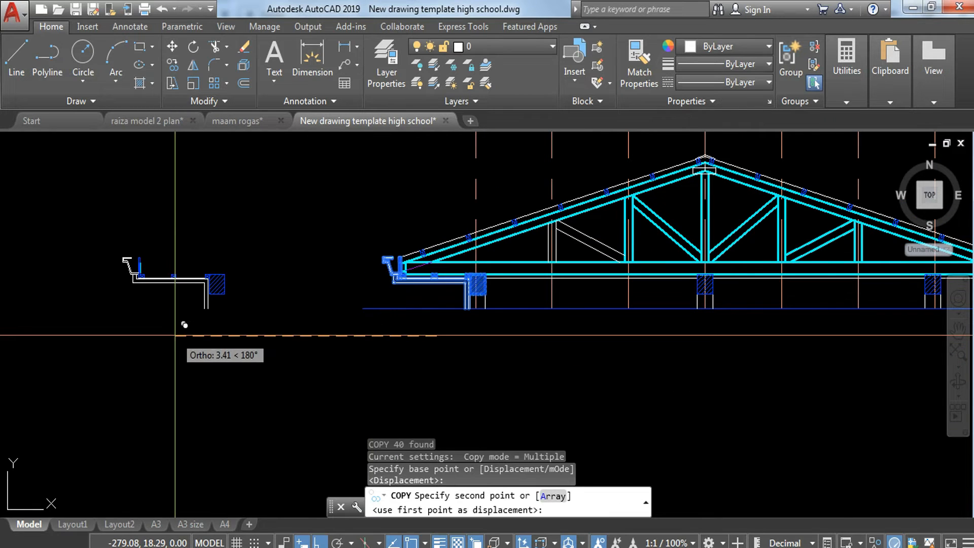
left_click(175, 334)
key("Escape")
Mirror the copied eave assembly about a vertical line at its hatched beam's inner face, erasing the source objects.
left_click(105, 244)
left_click(290, 351)
type("mi")
key("Return")
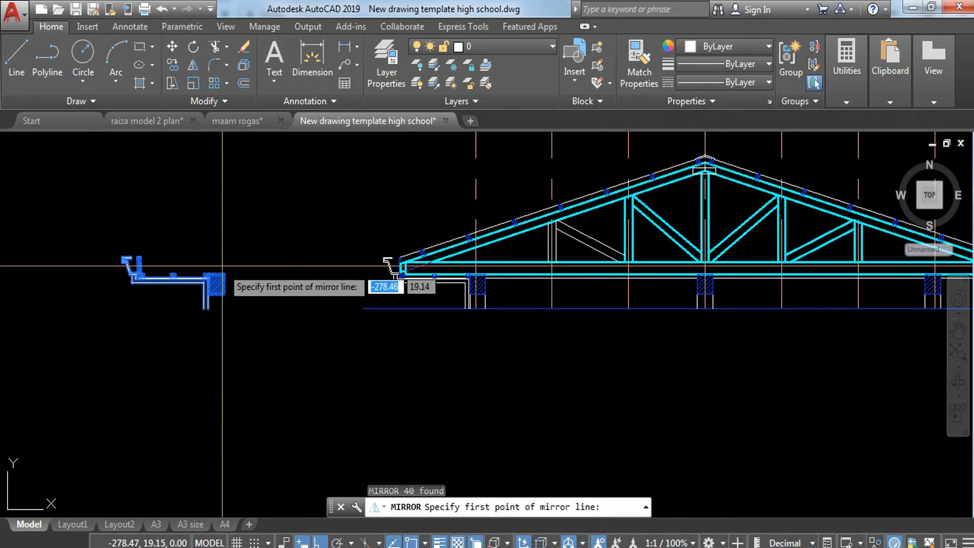
left_click(224, 274)
left_click(239, 215)
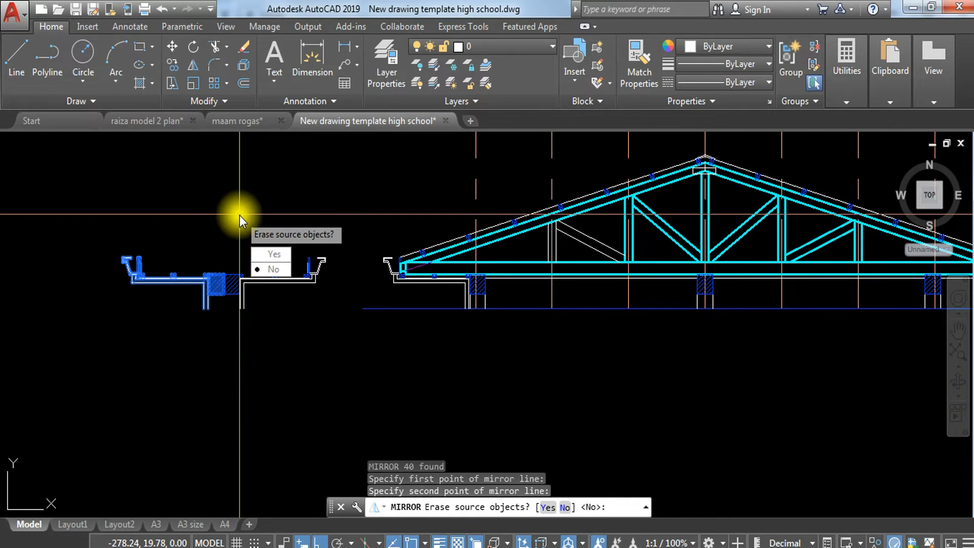
type("Y")
key("Return")
left_click(203, 234)
left_click(352, 322)
key("Escape")
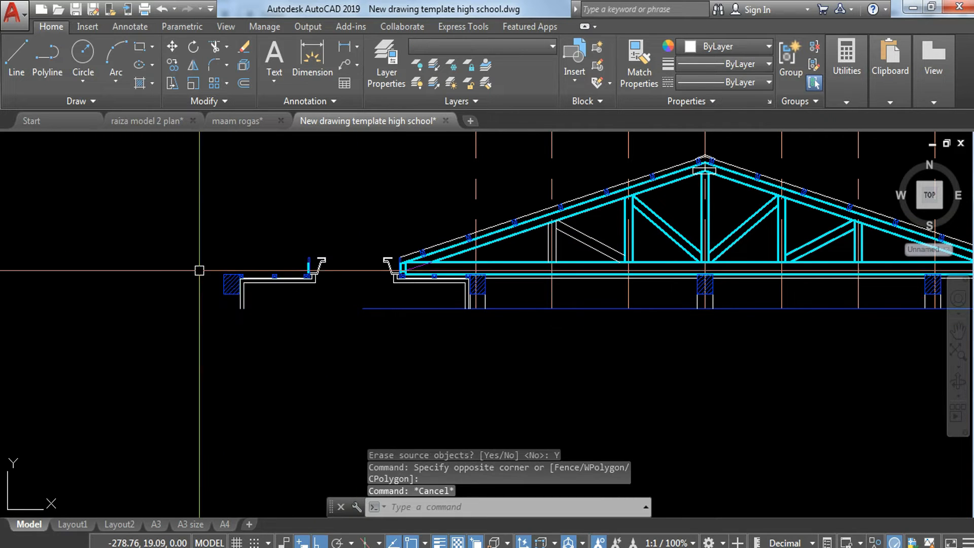
Move the mirrored eave assembly, without its hatched beam, to the right eave, aligning the beam's upper inner corner with that of the right beam.
scroll(198, 270, "up", 4)
left_click(532, 198)
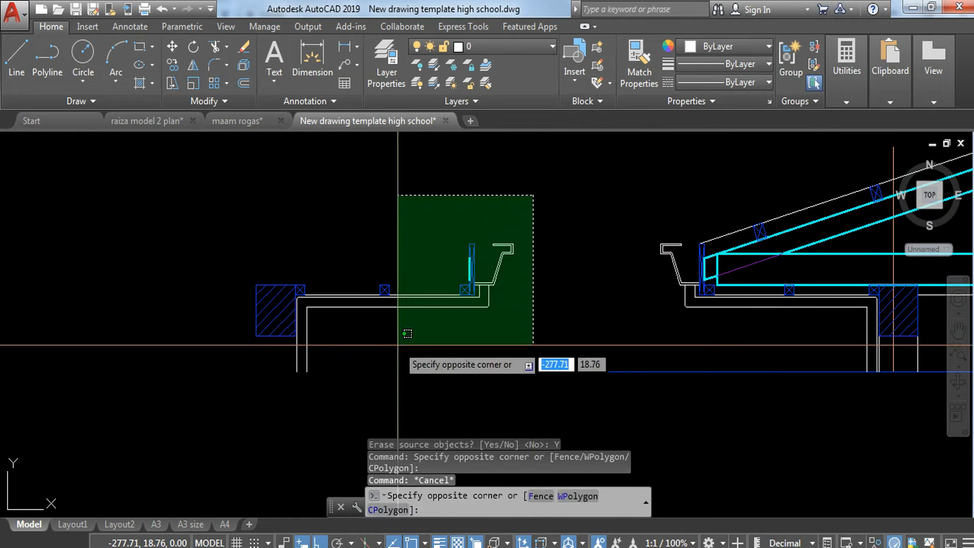
left_click(314, 312)
left_click(289, 268)
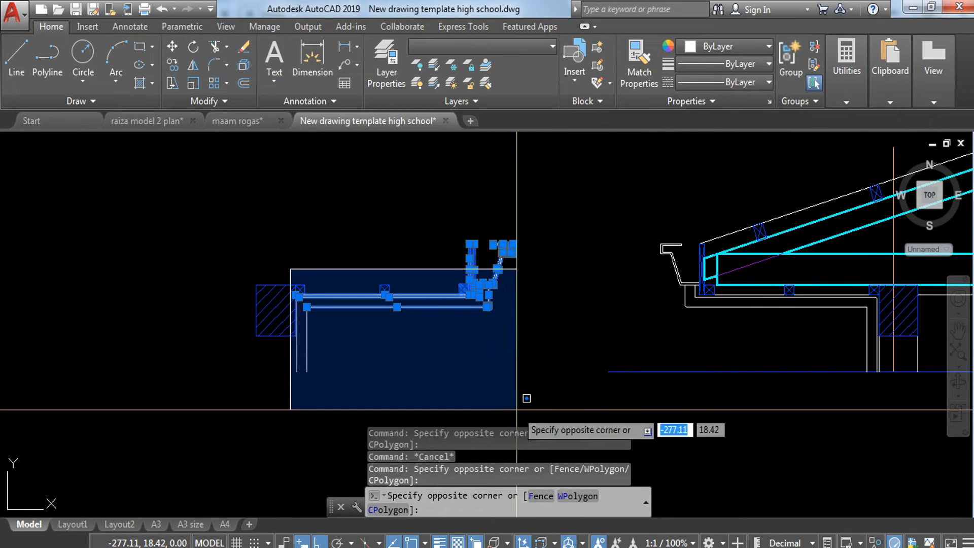
left_click(522, 396)
type("m")
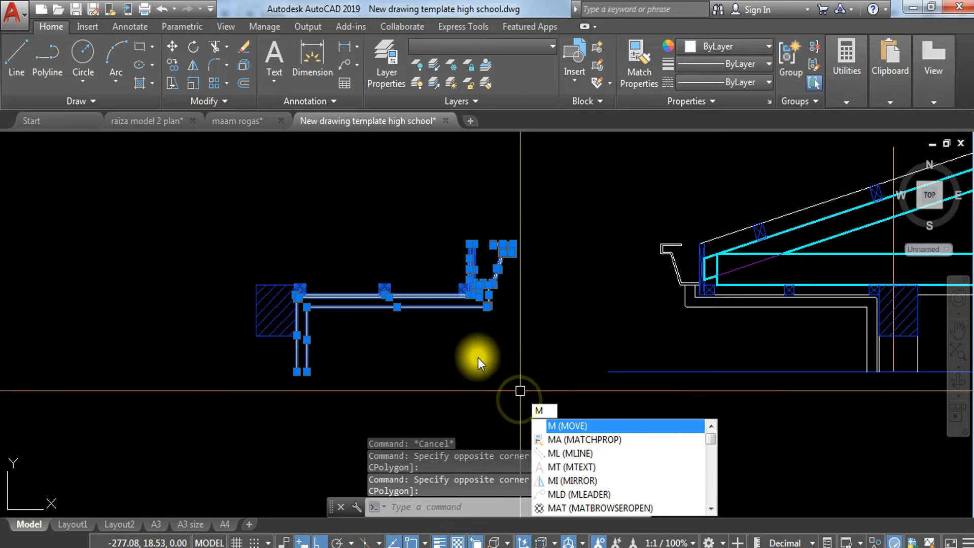
key("Return")
scroll(269, 279, "up", 4)
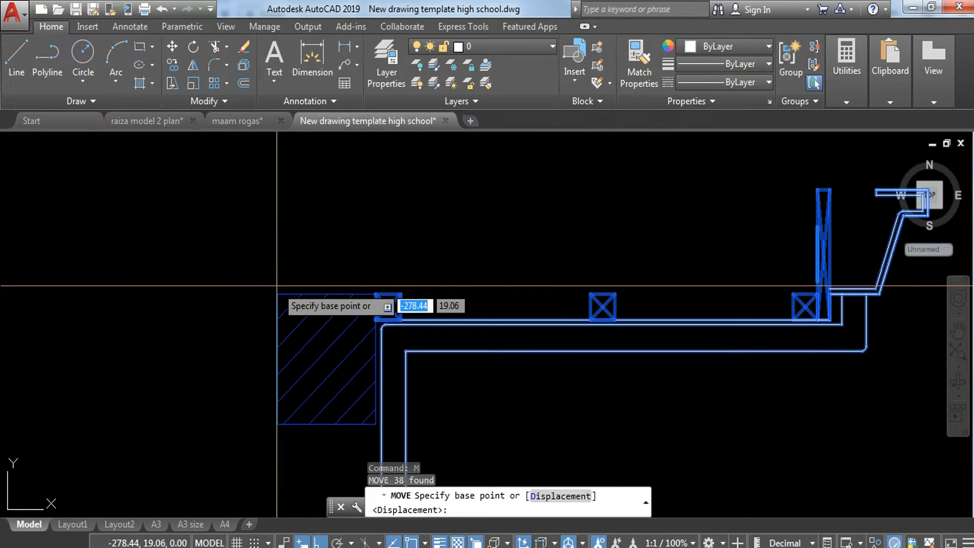
left_click(278, 294)
scroll(278, 295, "down", 4)
middle_click_drag(374, 318, 124, 285)
middle_click_drag(856, 298, 87, 282)
middle_click_drag(659, 259, 415, 282)
scroll(431, 278, "up", 2)
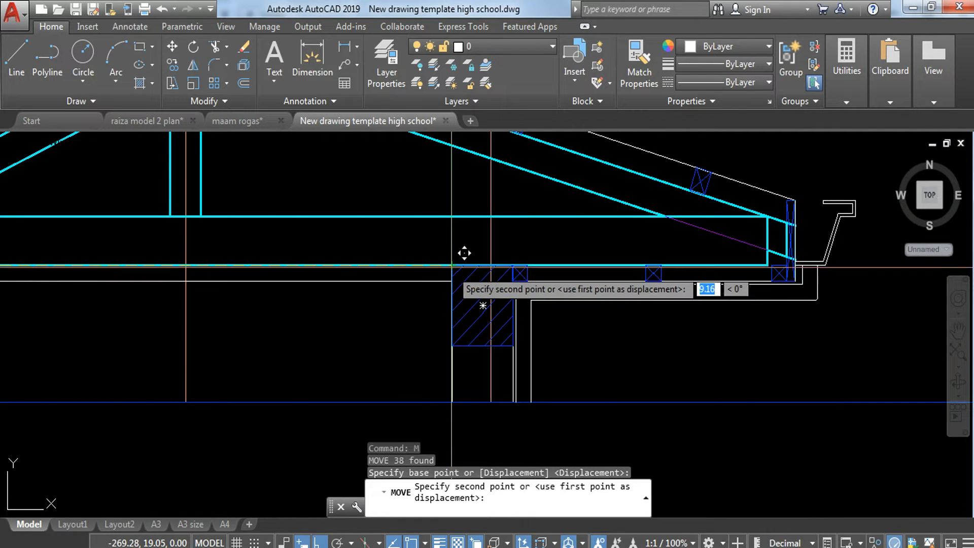
key("Escape")
scroll(463, 282, "down", 2)
middle_click_drag(477, 284, 462, 285)
Trim the top chord's upper and lower edge ends where they cross the right eave's fascia board.
scroll(670, 232, "up", 7)
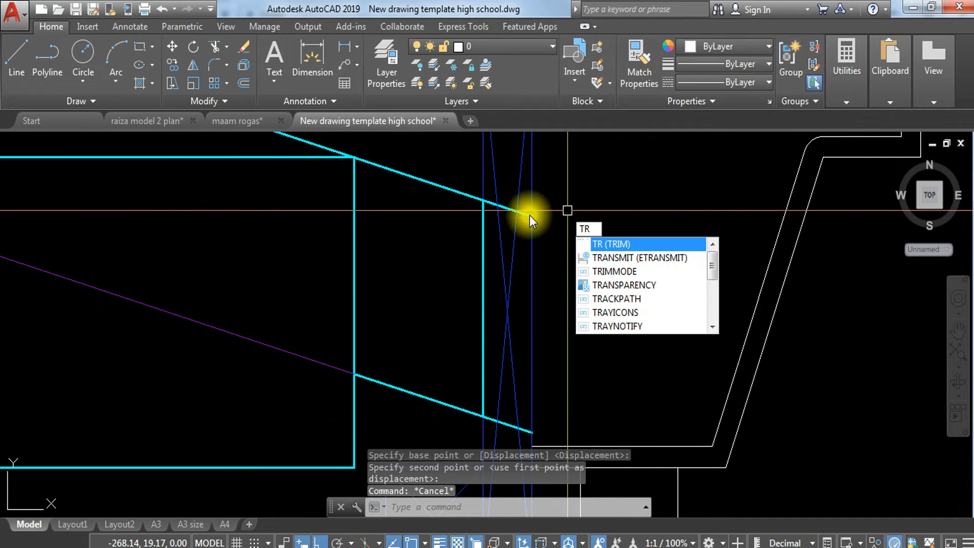
key("Escape")
type("TR")
key("Return")
key("Return")
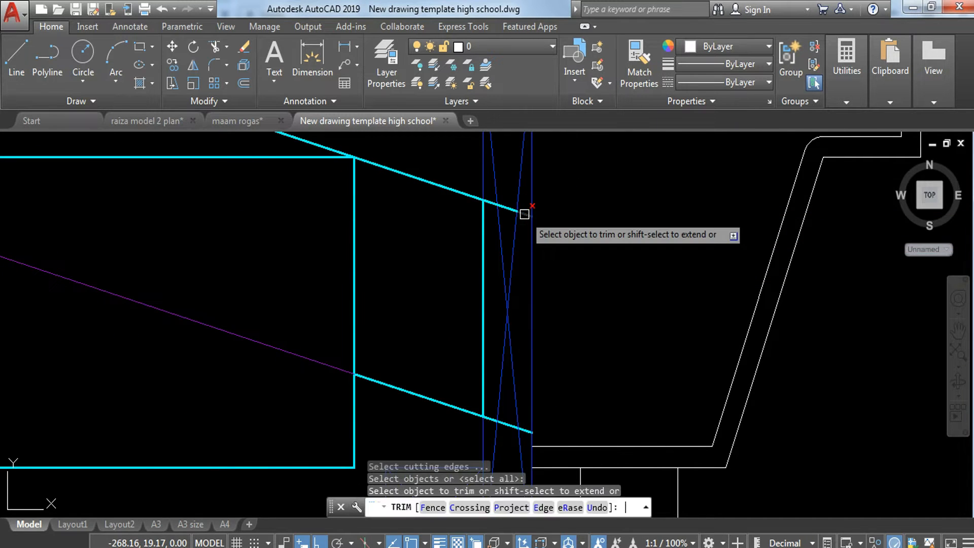
scroll(493, 201, "up", 6)
left_click(487, 199)
left_click(479, 218)
scroll(475, 214, "down", 4)
middle_click_drag(511, 322, 528, 59)
scroll(533, 271, "up", 2)
left_click(551, 321)
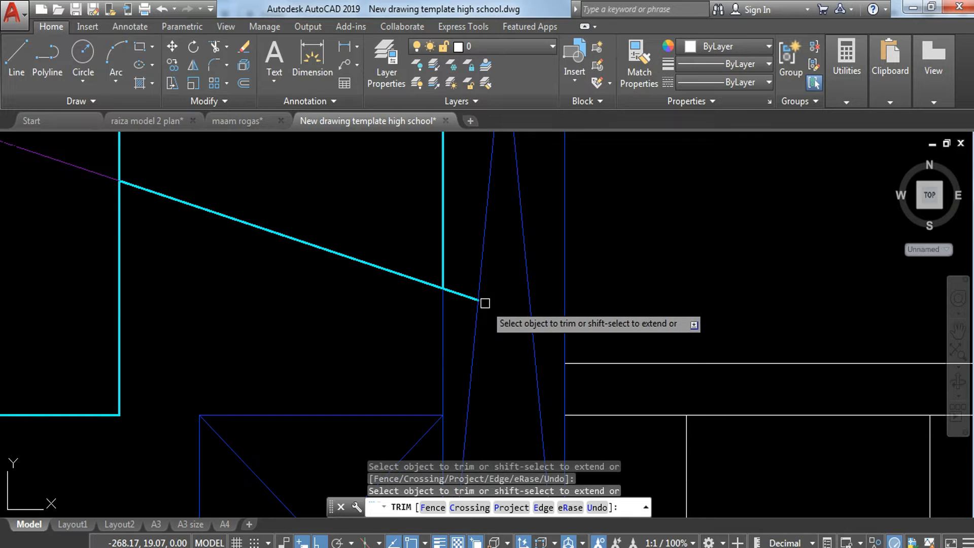
left_click(464, 296)
scroll(459, 268, "down", 4)
key("Escape")
key("Escape")
key("Escape")
scroll(529, 347, "down", 4)
middle_click_drag(528, 347, 715, 353)
scroll(709, 320, "down", 2)
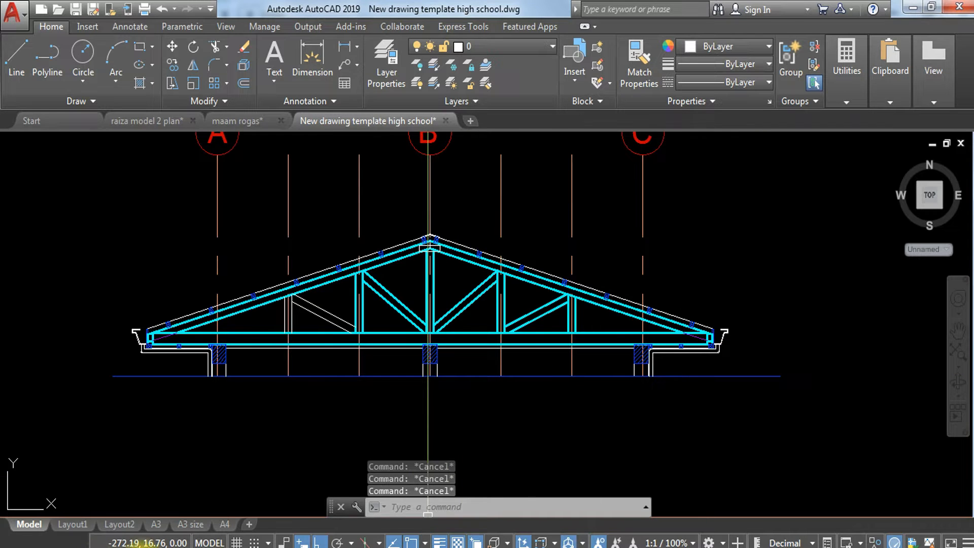
Switch to the Drafting Technology PDF and examine its Truss-1 section, gutter dimensions, downspout detail and types of gutter.
left_click(125, 547)
scroll(559, 291, "down", 20)
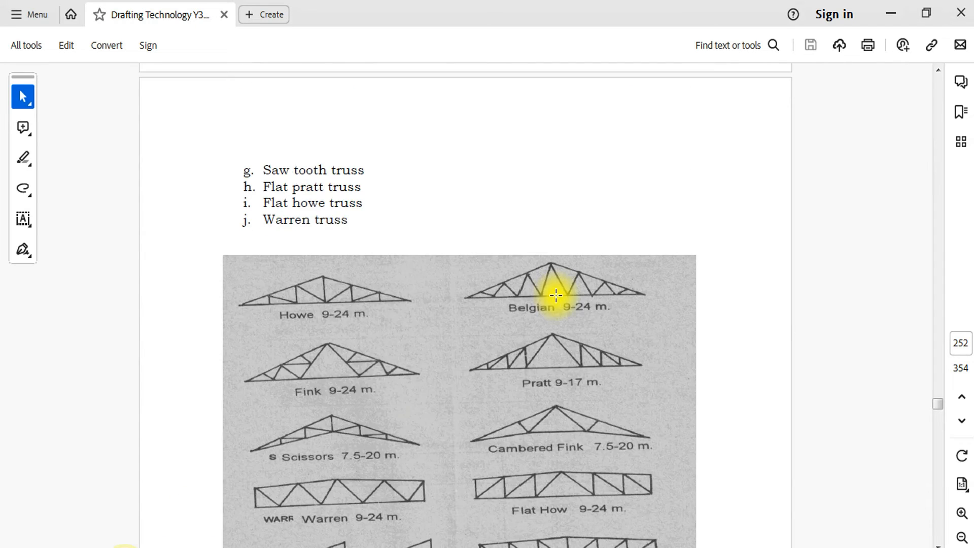
scroll(556, 295, "down", 20)
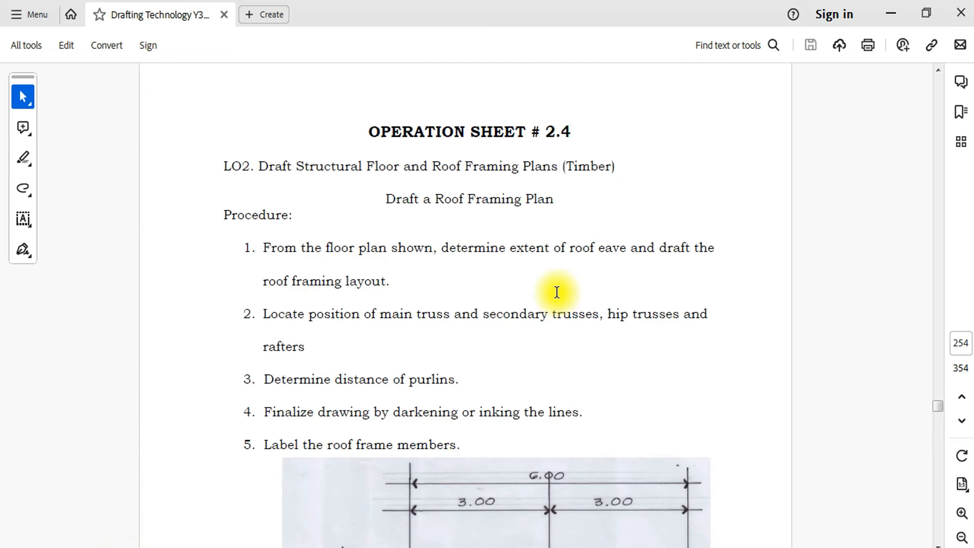
scroll(559, 303, "down", 20)
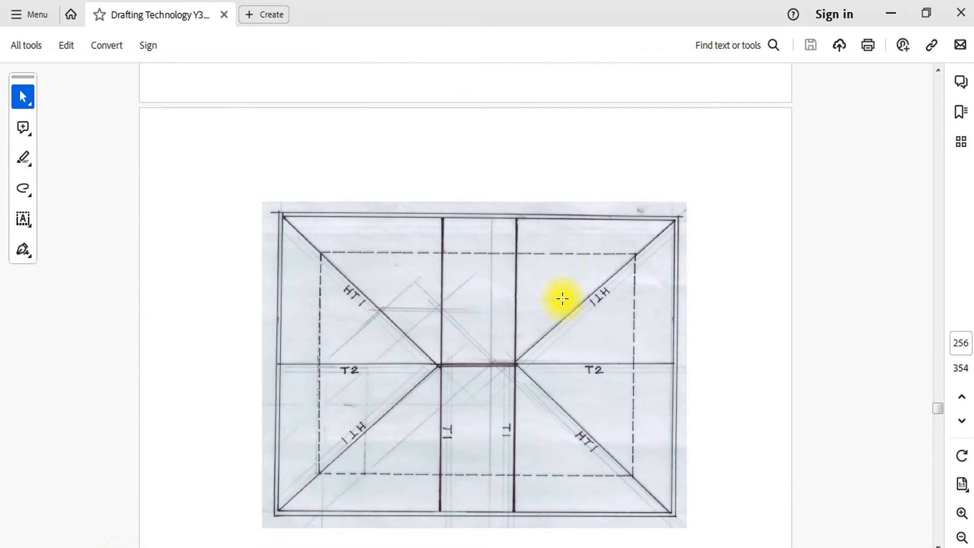
scroll(564, 304, "down", 12)
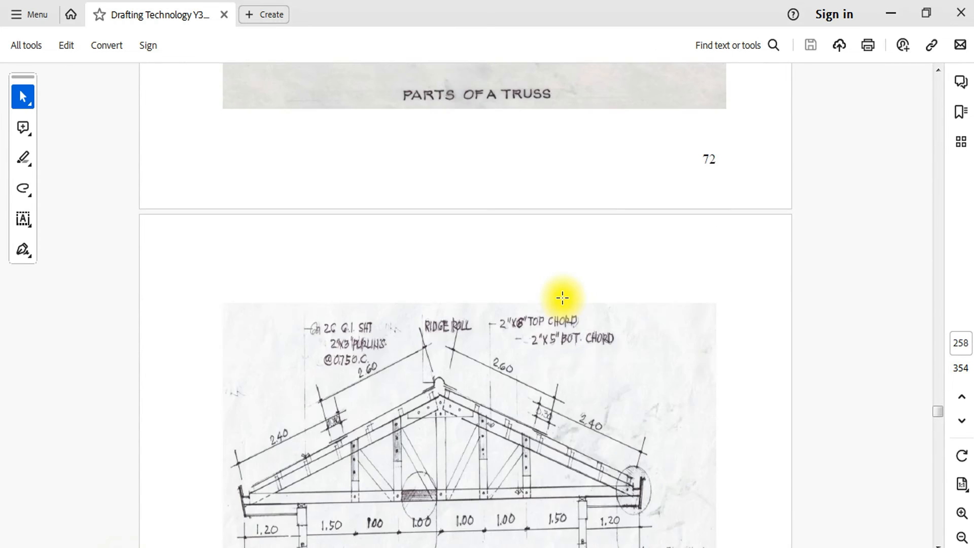
scroll(562, 298, "down", 3)
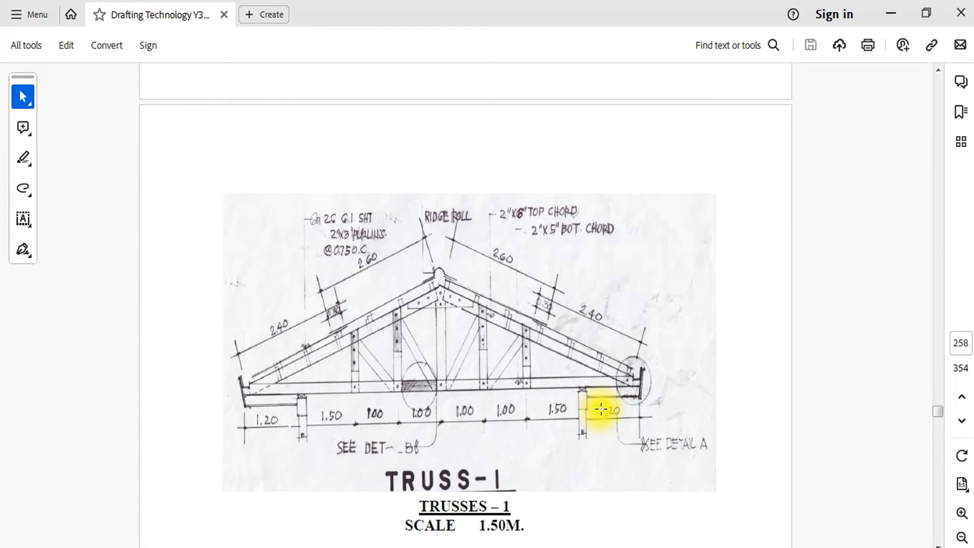
scroll(601, 409, "down", 20)
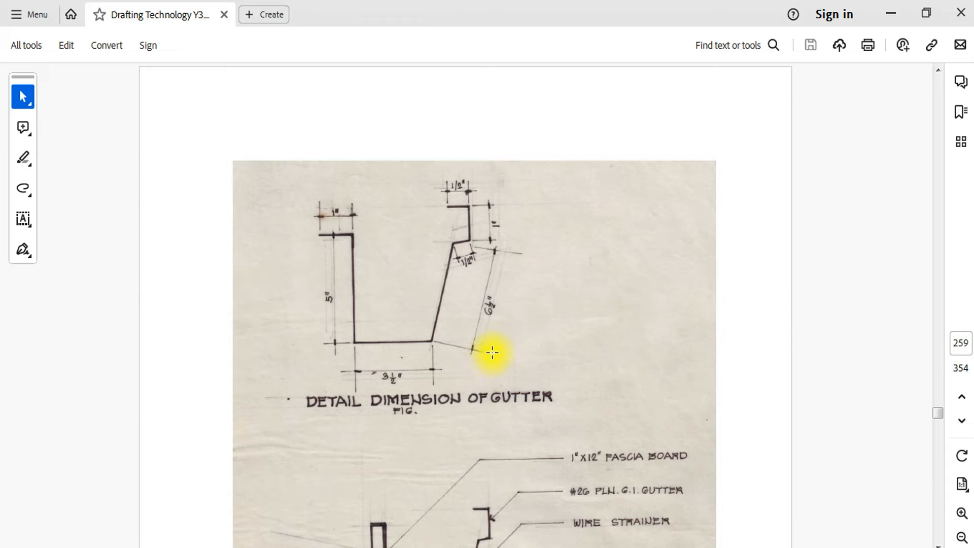
scroll(493, 353, "down", 11)
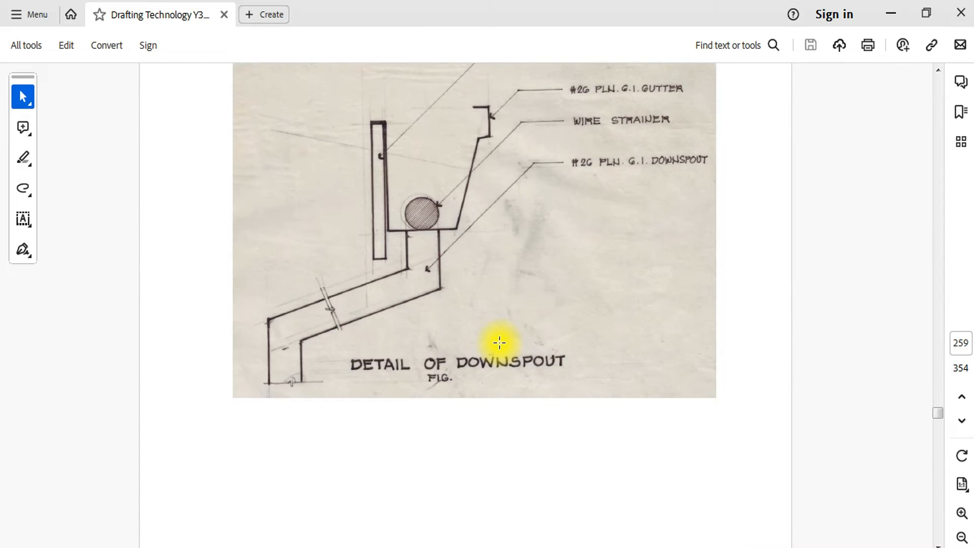
scroll(499, 343, "up", 3)
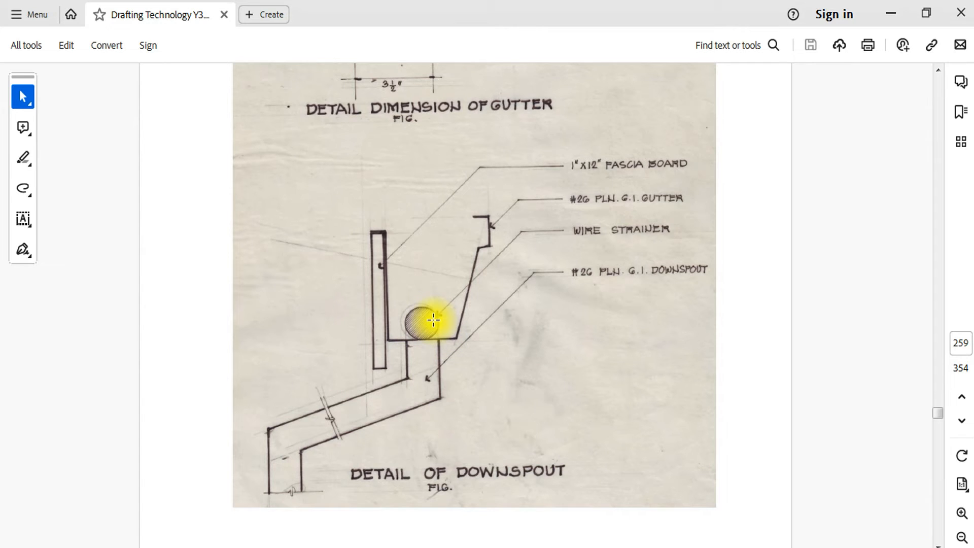
scroll(433, 319, "down", 15)
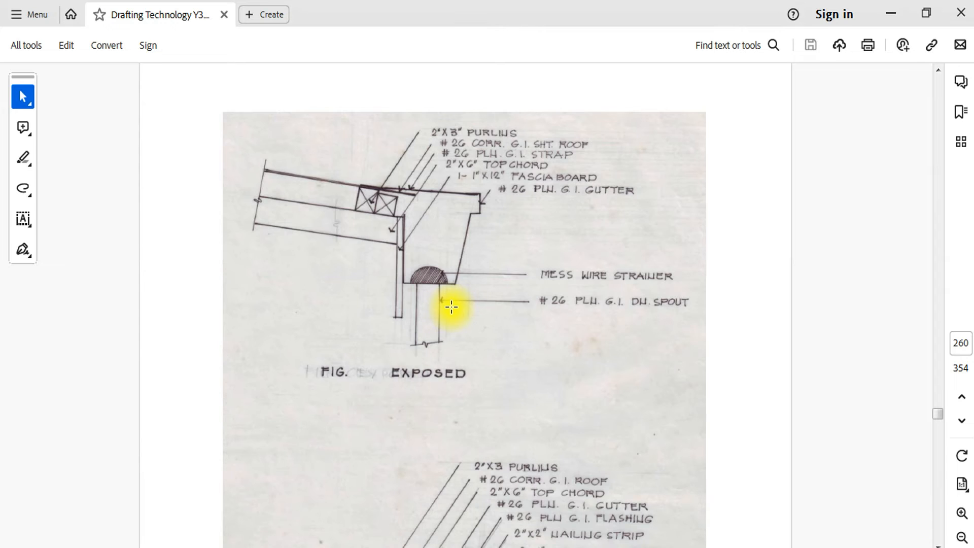
scroll(451, 307, "down", 15)
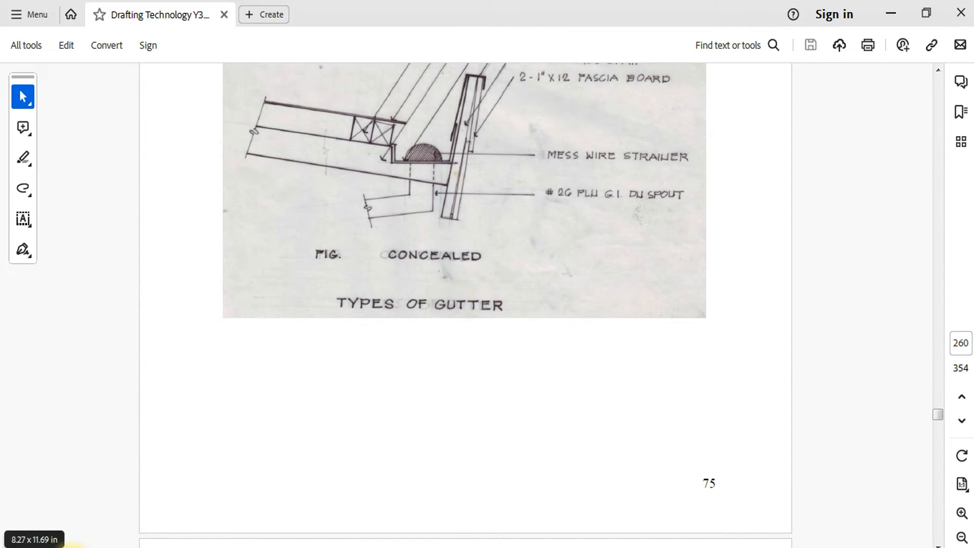
Switch back to AutoCAD and erase the leftover hatched beam lying clear of the truss's left eave.
mouse_move(154, 543)
left_click(425, 451)
scroll(409, 496, "down", 5)
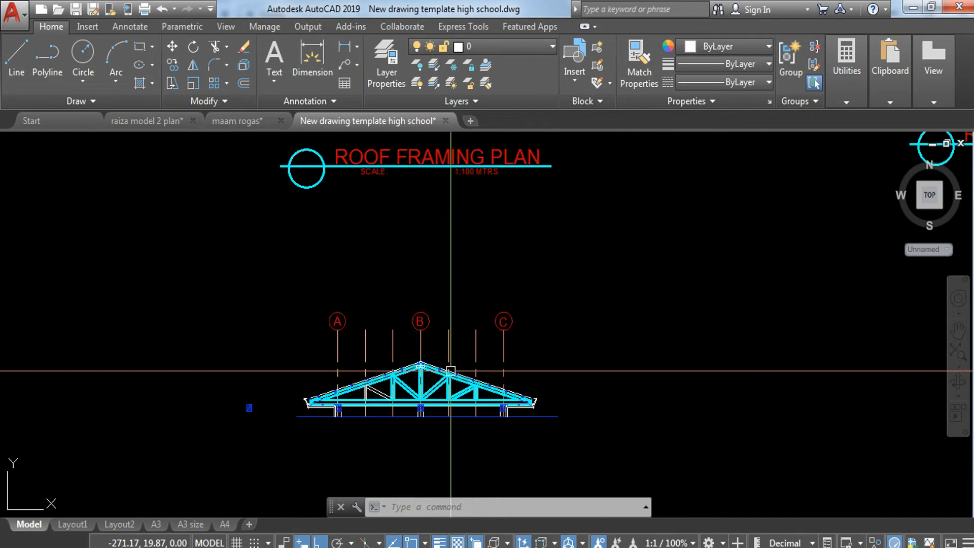
left_click(299, 350)
left_click(229, 401)
type("E")
key("Return")
Copy the crossed block at the left hatched beam's outer face to the beam's inner face, flush under the bottom chord.
scroll(595, 336, "up", 2)
scroll(297, 384, "up", 2)
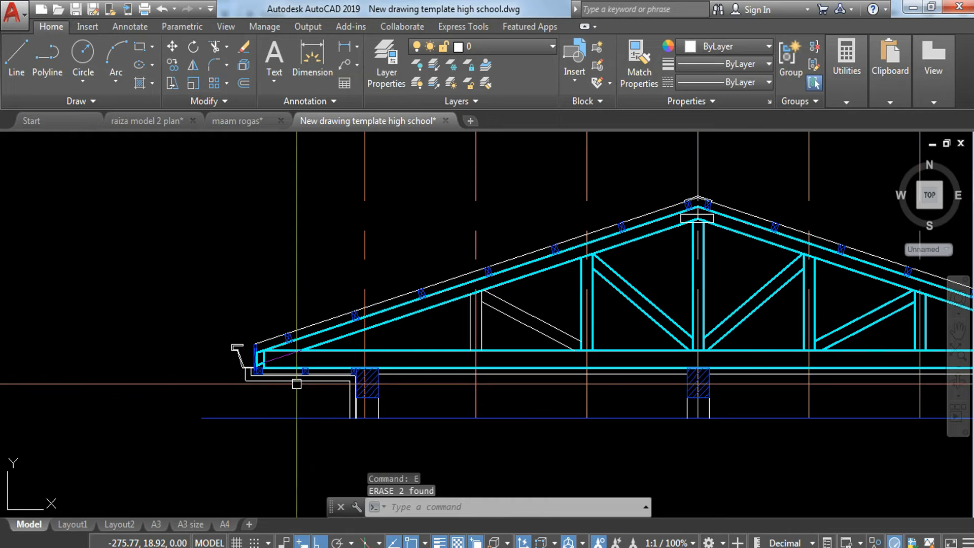
scroll(371, 385, "up", 2)
left_click(275, 321)
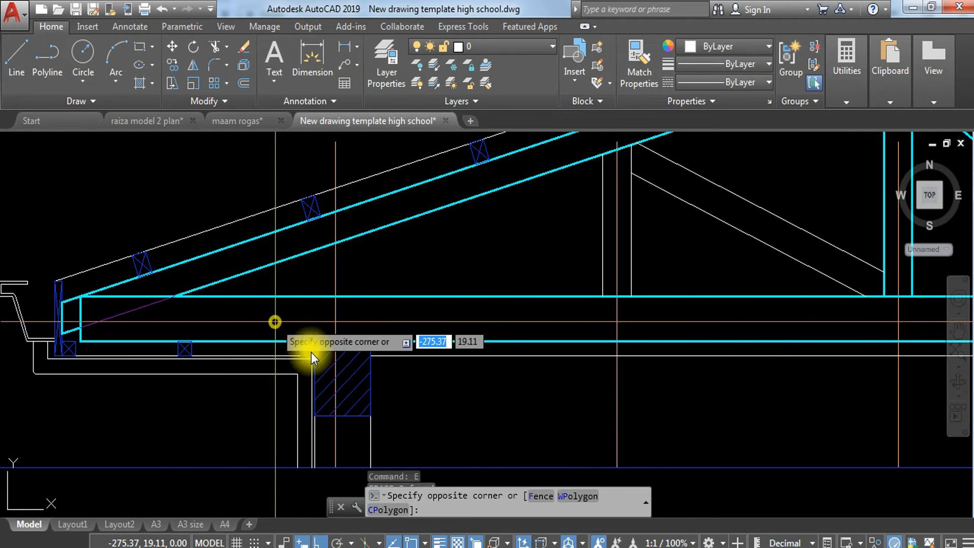
left_click(315, 358)
scroll(308, 357, "up", 2)
scroll(307, 356, "up", 4)
left_click(284, 327)
type("CO")
key("Return")
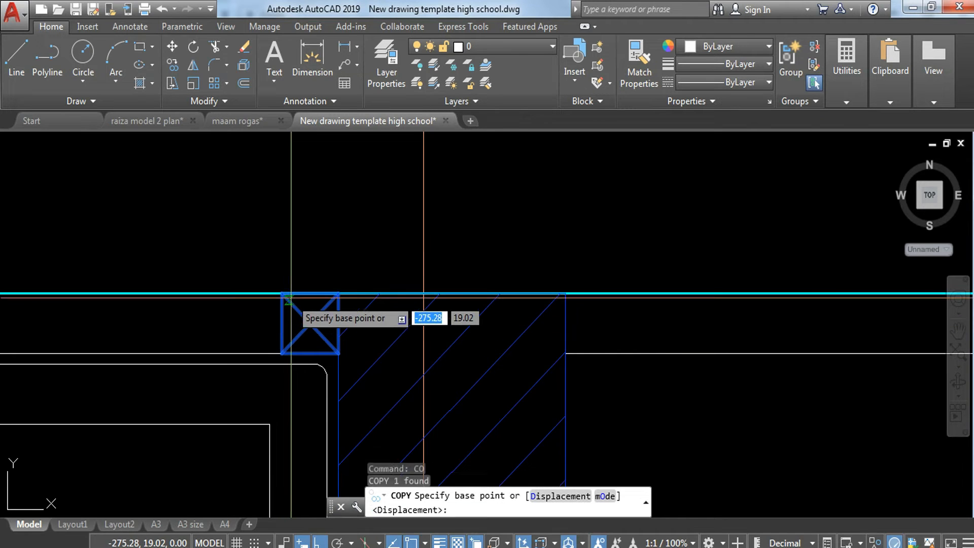
left_click(282, 293)
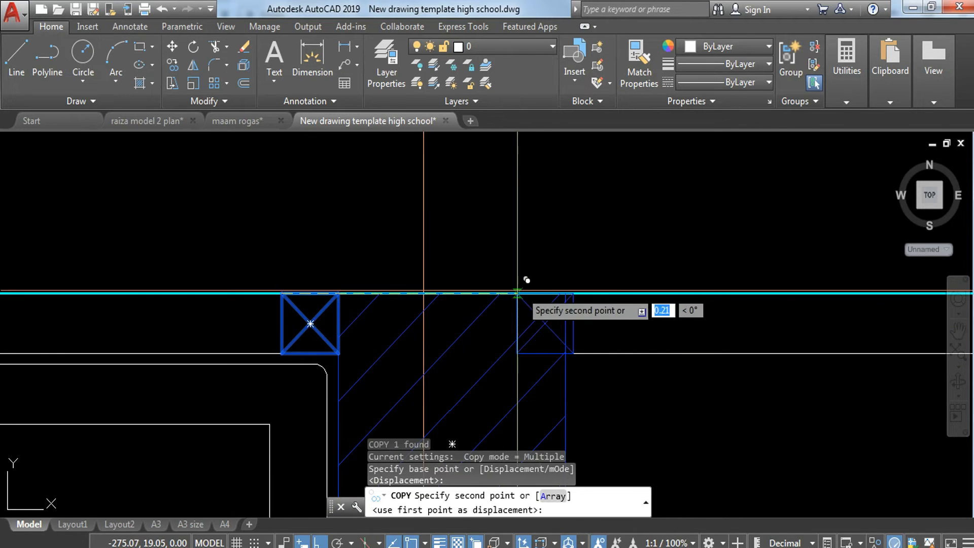
left_click(564, 294)
key("Escape")
Copy the crossed block at the left beam's inner face 0.6 horizontally toward the centre beam.
left_click(663, 355)
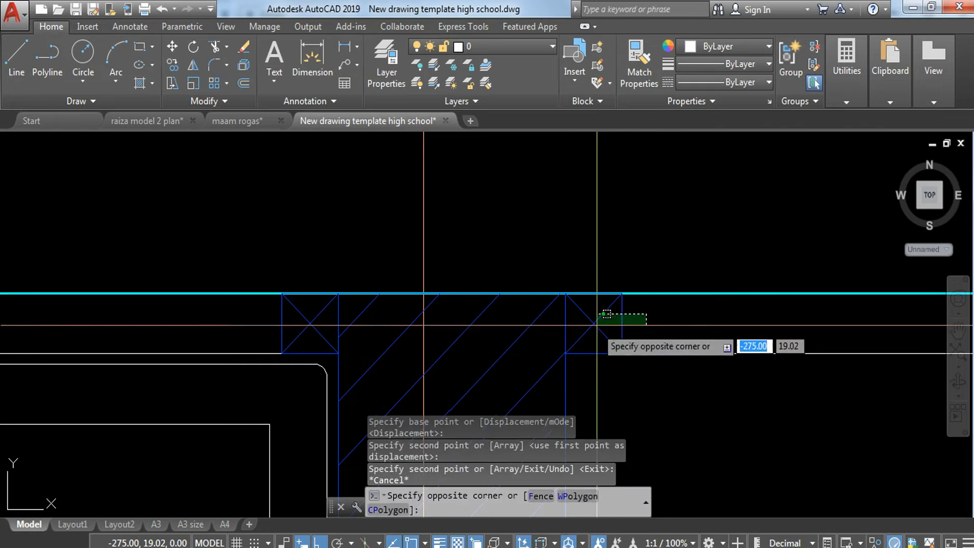
left_click(603, 350)
type("CO")
key("Return")
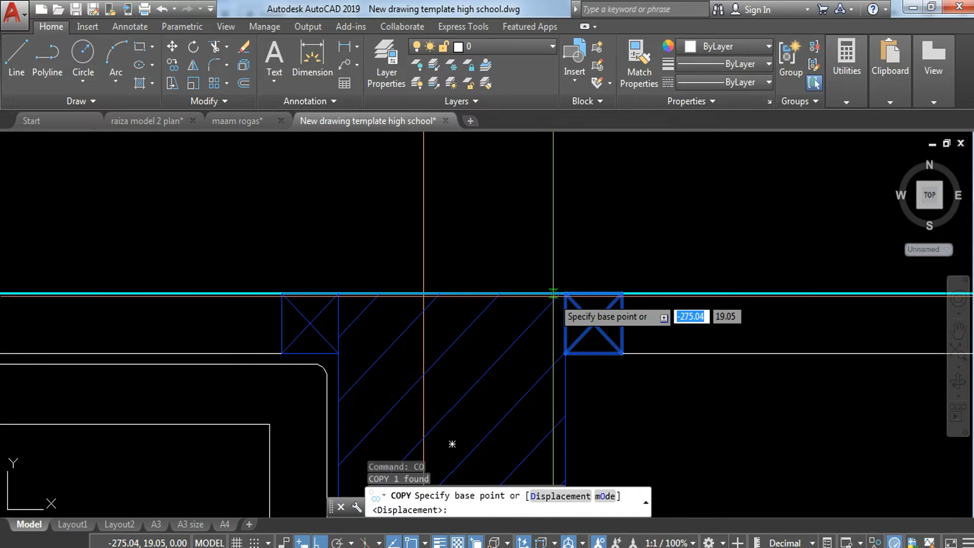
left_click(565, 293)
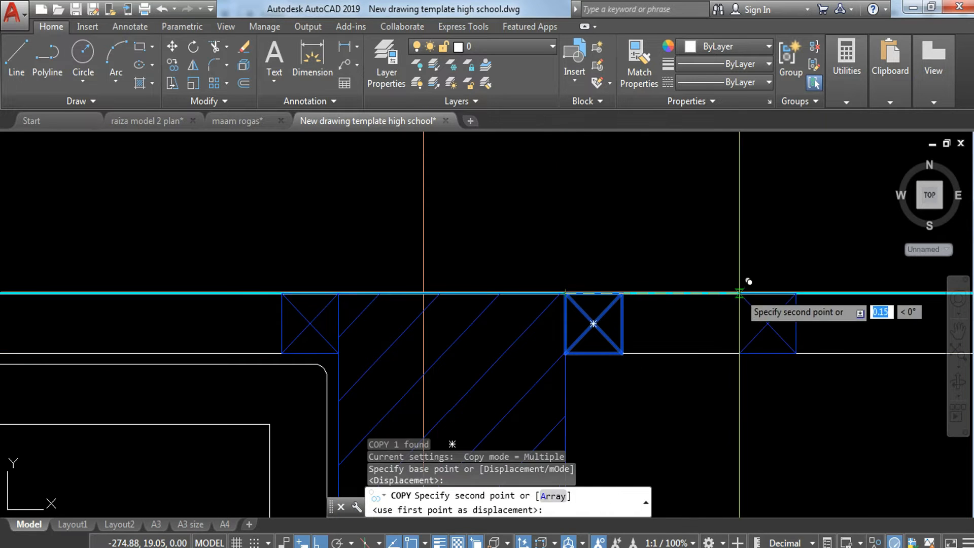
key("Return")
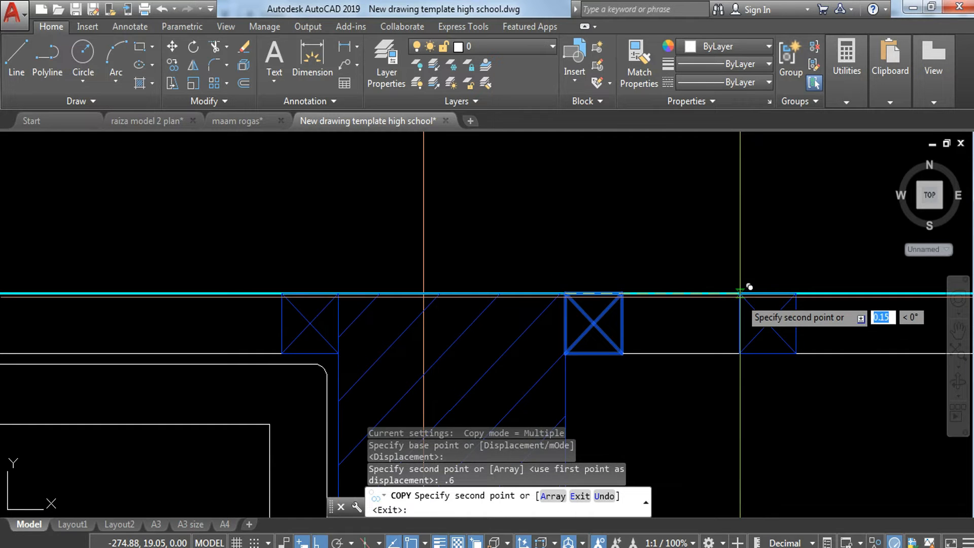
key("Escape")
Copy the new crossed block three more times toward the centre beam, spaced by the distance from the left beam's inner face to the block's far corner.
scroll(525, 322, "down", 4)
middle_click_drag(643, 394, 361, 343)
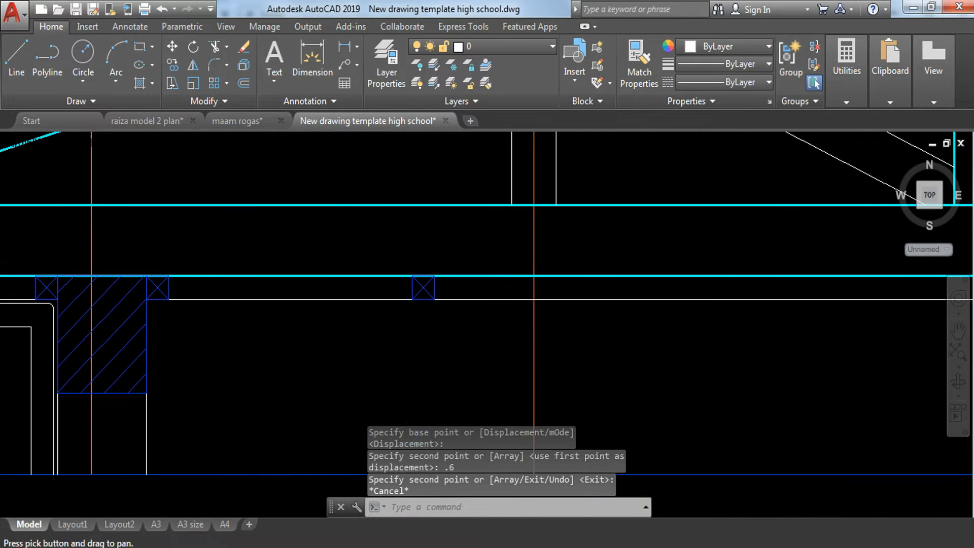
left_click(322, 261)
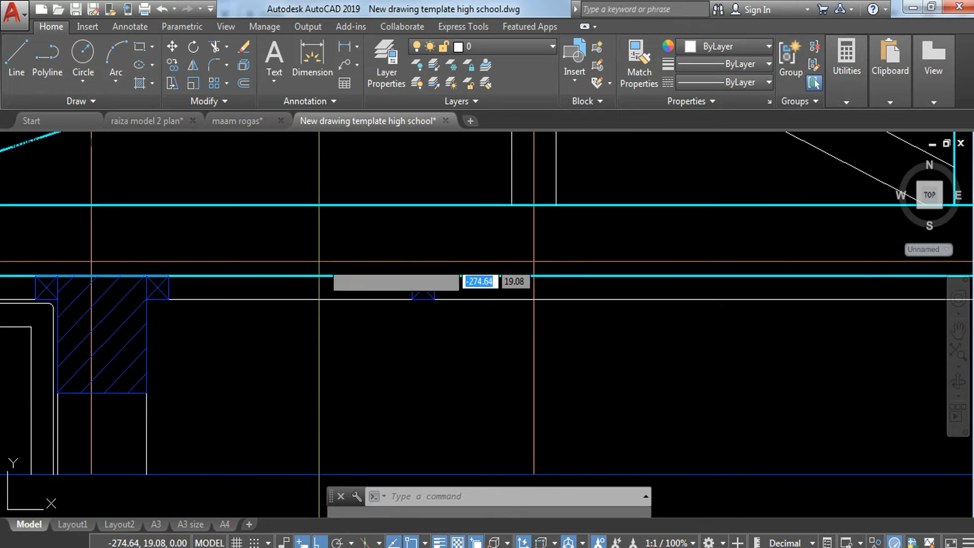
left_click(447, 327)
type("co")
key("Return")
scroll(117, 284, "up", 2)
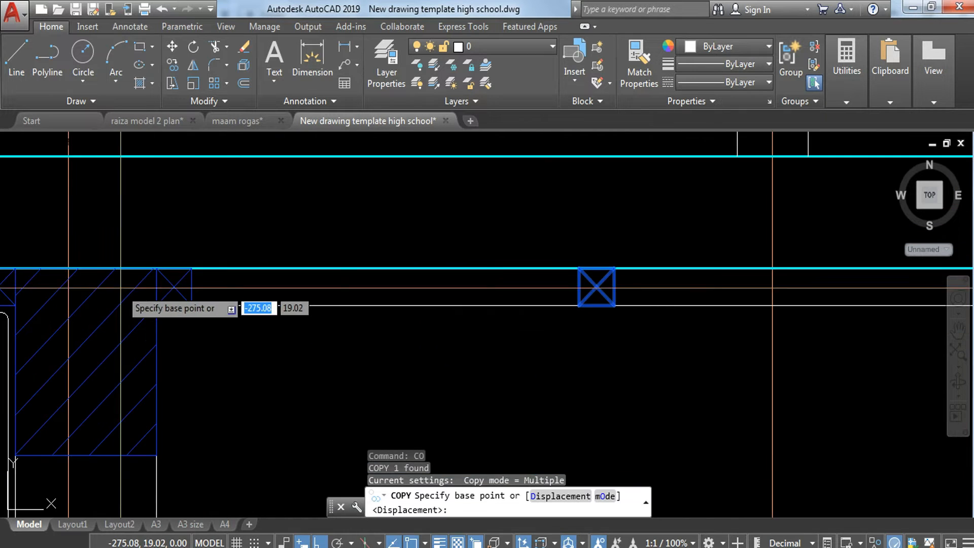
left_click(156, 267)
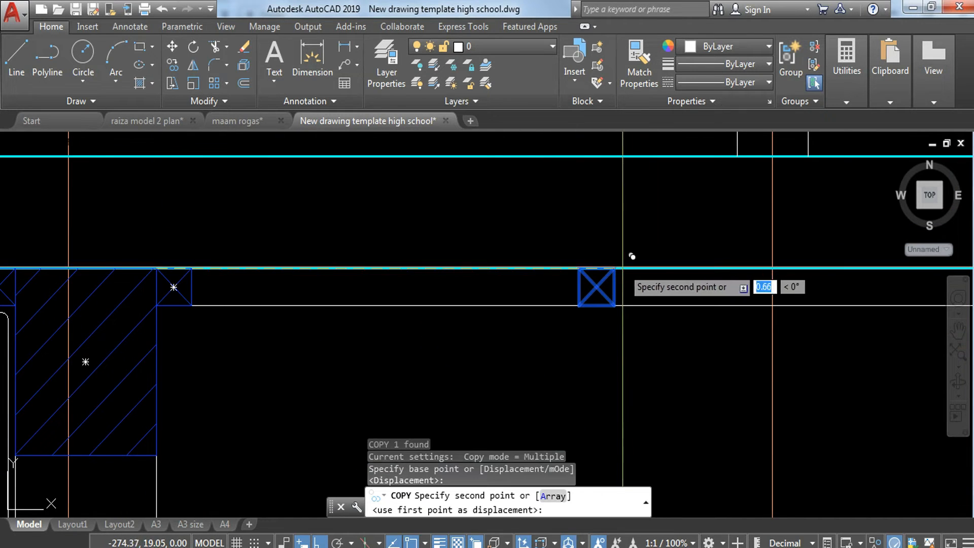
left_click(614, 267)
scroll(614, 268, "down", 3)
scroll(131, 239, "up", 2)
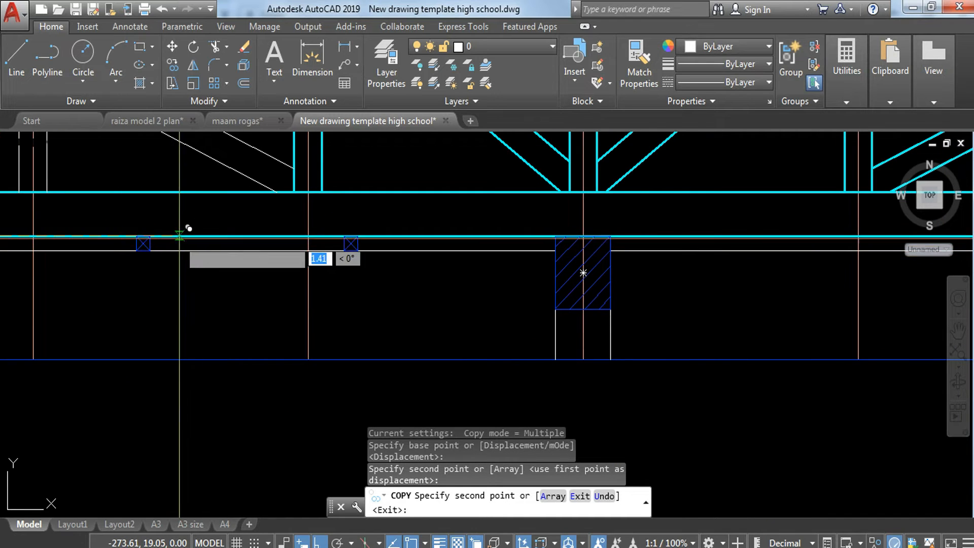
scroll(182, 236, "up", 3)
left_click(134, 236)
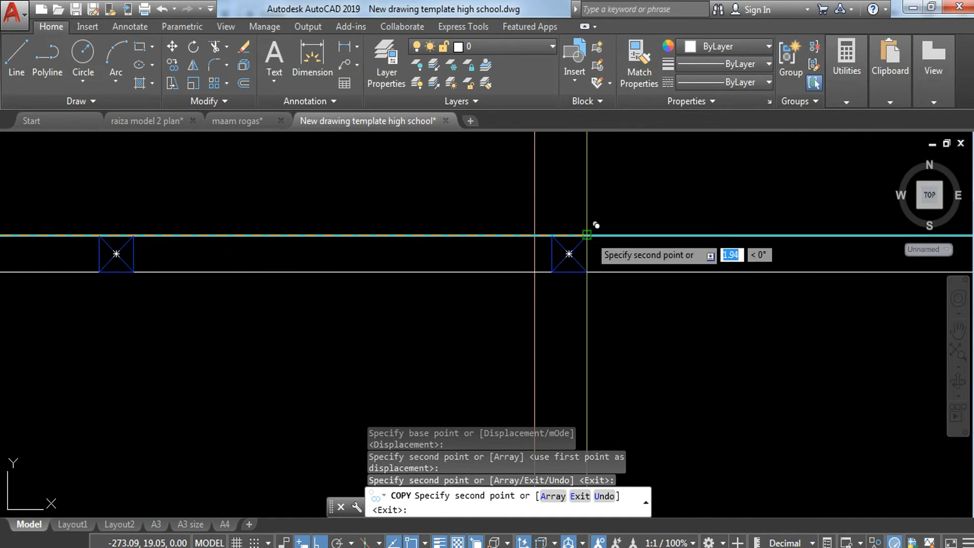
left_click(587, 236)
scroll(506, 263, "down", 2)
middle_click_drag(468, 266, 165, 234)
key("Escape")
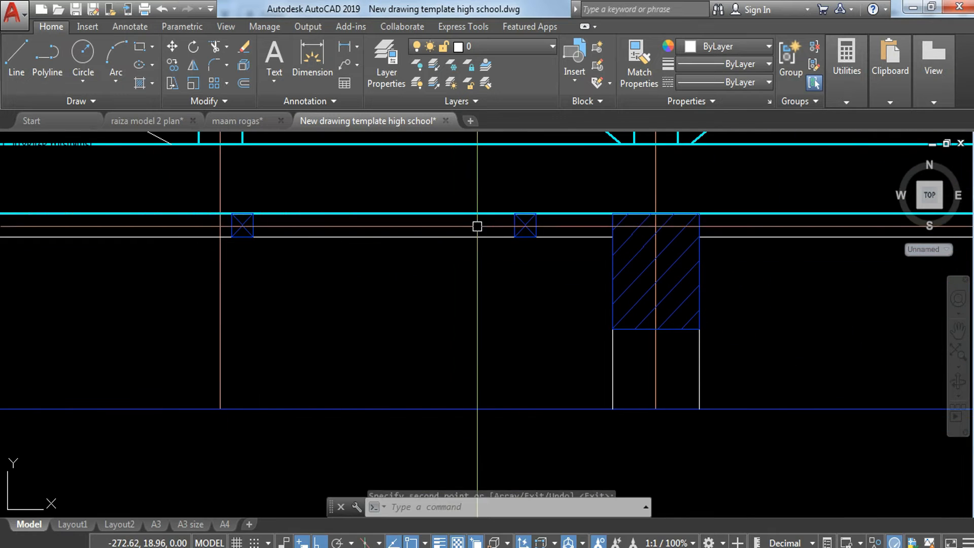
Copy the last crossed block of the left bay to the centre beam's left face, flush under the bottom chord.
left_click(486, 196)
left_click(554, 265)
type("cop")
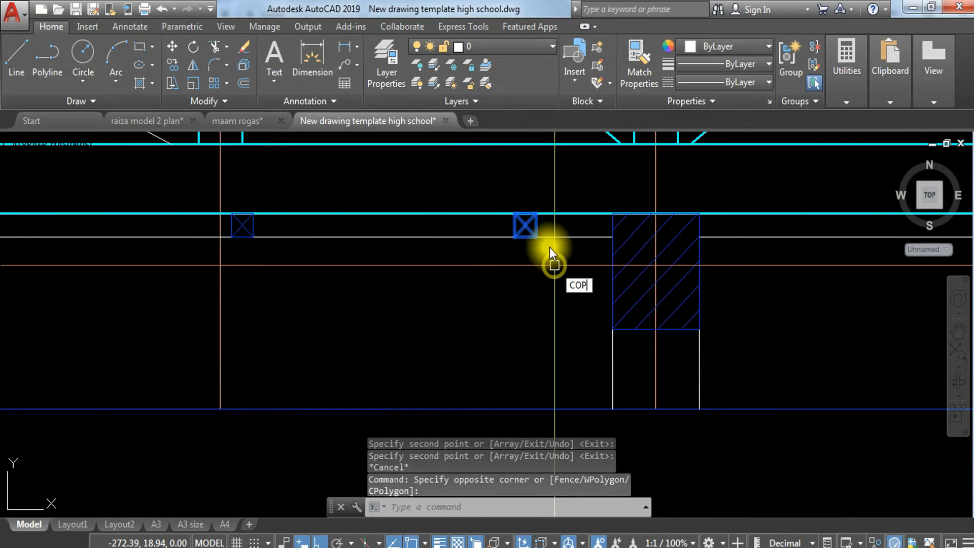
key("Escape")
type("co")
key("Return")
scroll(551, 228, "up", 3)
left_click(519, 195)
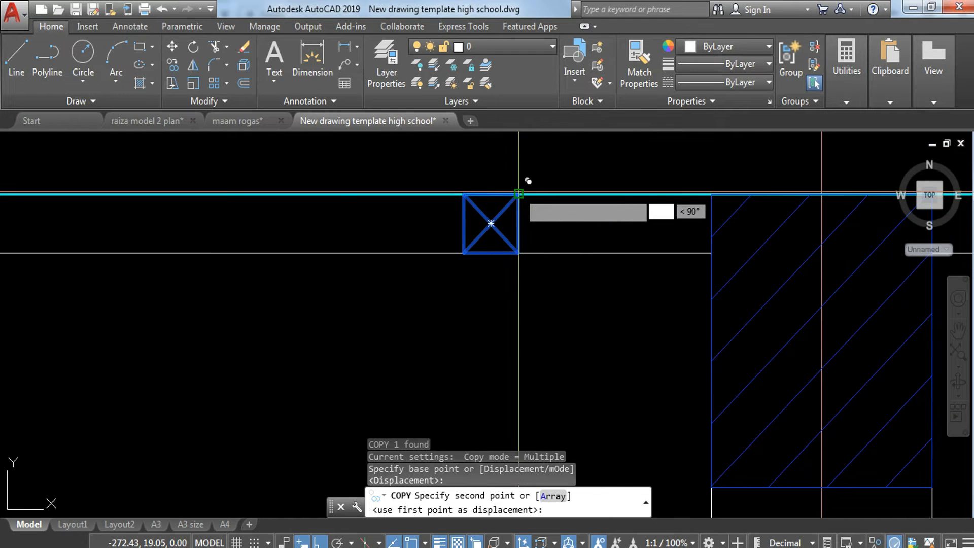
key("Escape")
Copy the left bay's crossed blocks and ceiling line to the right bay, from the left beam's inner face to the centre beam's right face.
scroll(435, 211, "down", 6)
left_click(246, 305)
middle_click_drag(447, 344, 180, 294)
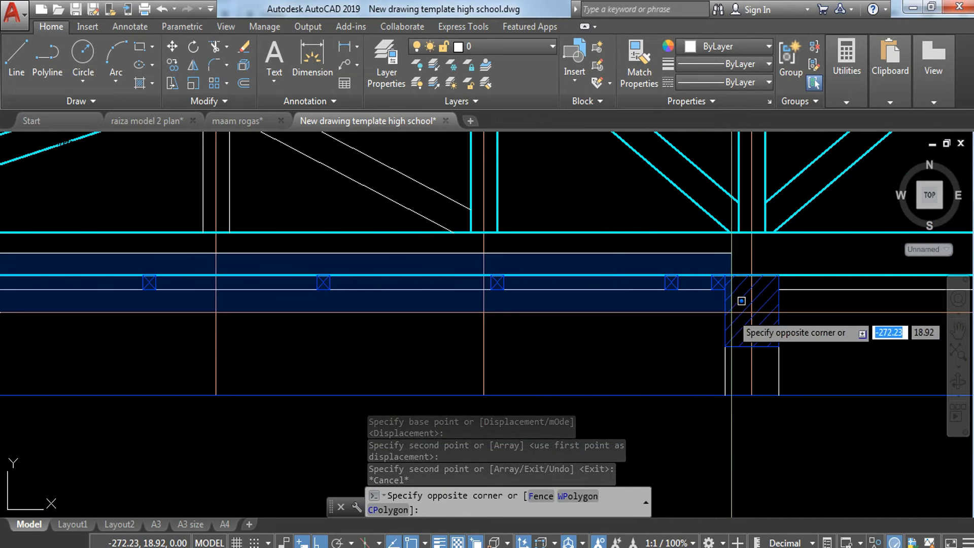
left_click(730, 312)
type("cp")
key("Return")
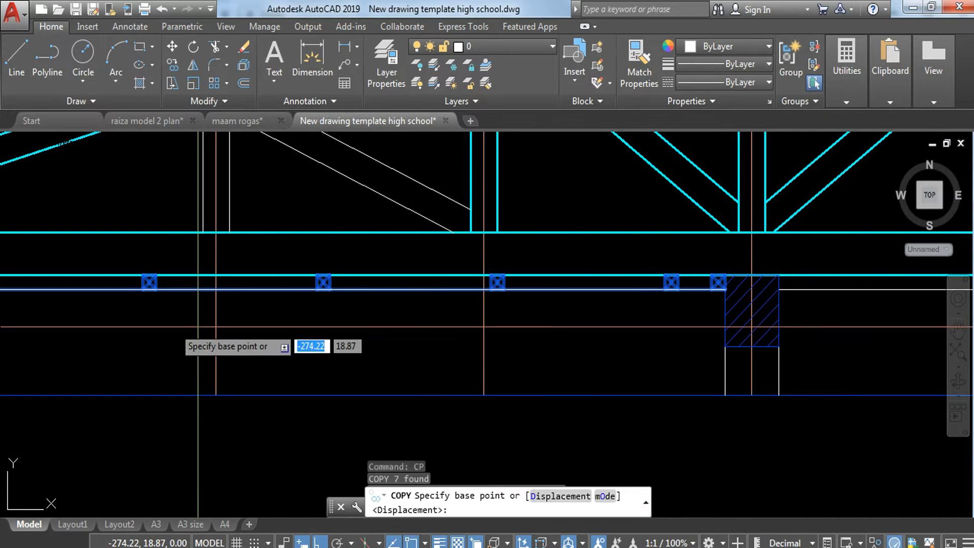
middle_click_drag(158, 325, 907, 333)
left_click(732, 283)
middle_click_drag(825, 318, 1, 282)
scroll(632, 253, "up", 4)
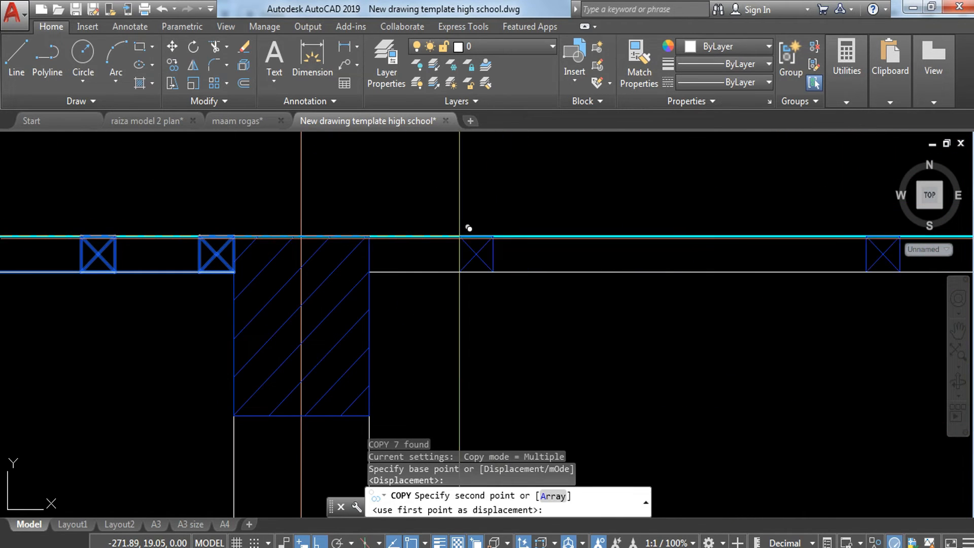
left_click(370, 236)
scroll(370, 236, "down", 4)
key("Escape")
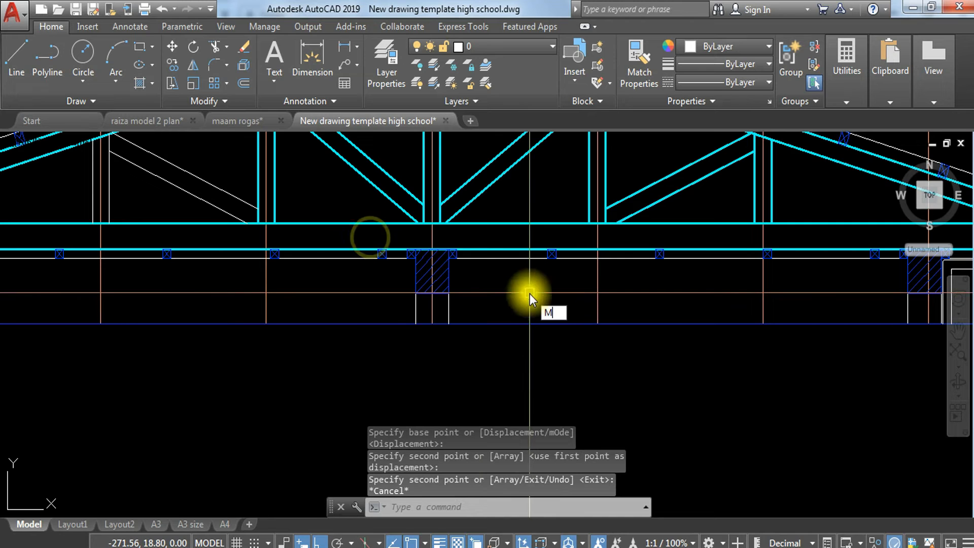
Match the ceiling line in the right bay to the properties of the hatched centre beam's outline.
type("MA")
key("Return")
scroll(461, 271, "up", 3)
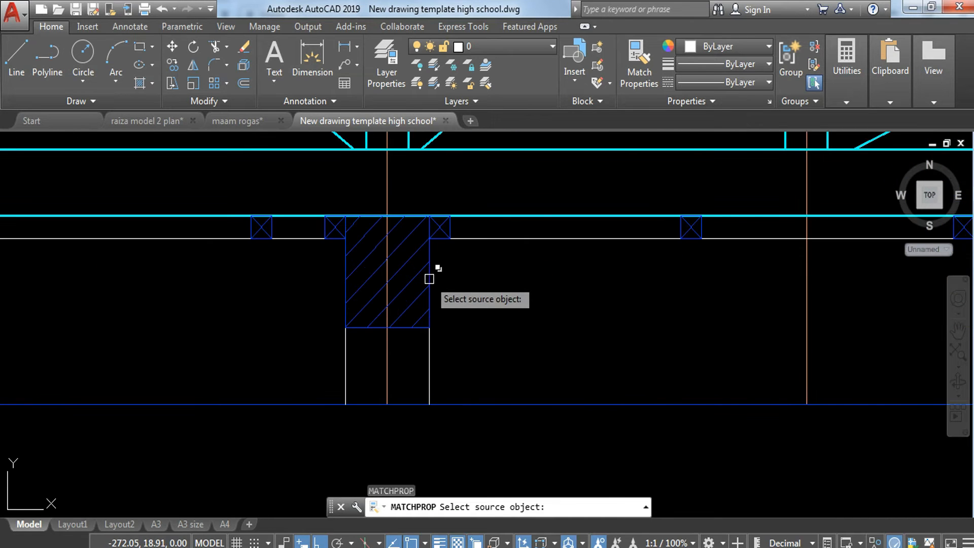
left_click(430, 279)
left_click(532, 243)
left_click(511, 229)
Apply the beam outline's properties to the column lines and vertical downspout lines below the left hatched beam.
scroll(501, 235, "down", 4)
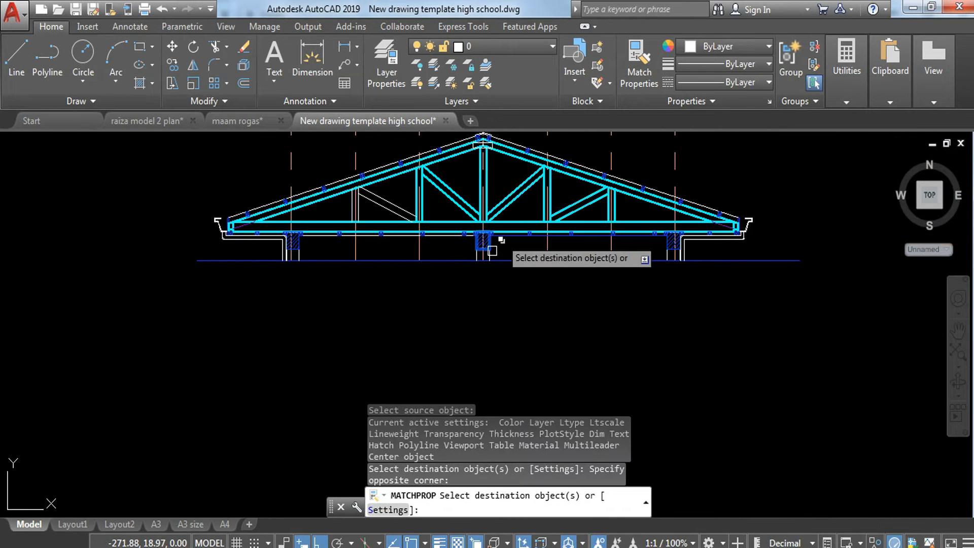
scroll(279, 251, "up", 5)
left_click(333, 264)
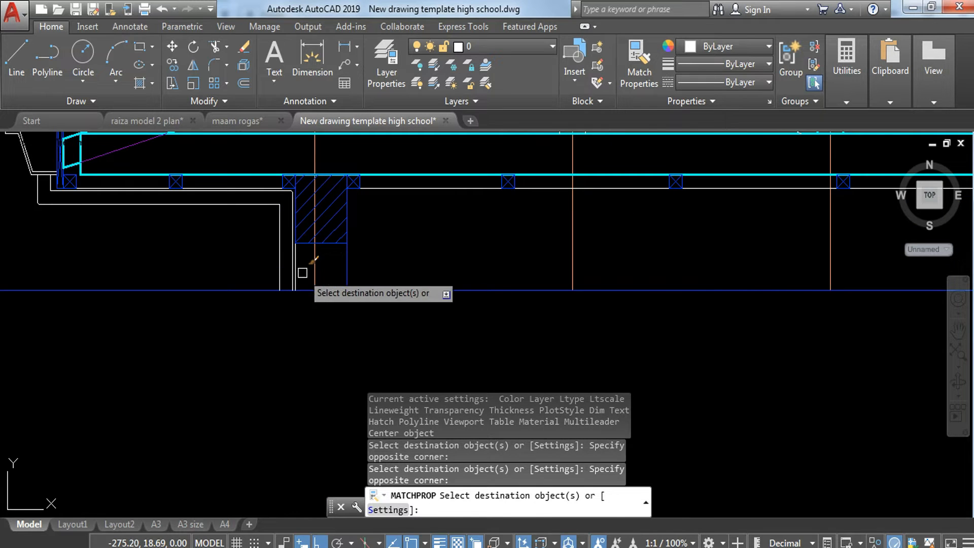
left_click(258, 272)
scroll(284, 203, "up", 5)
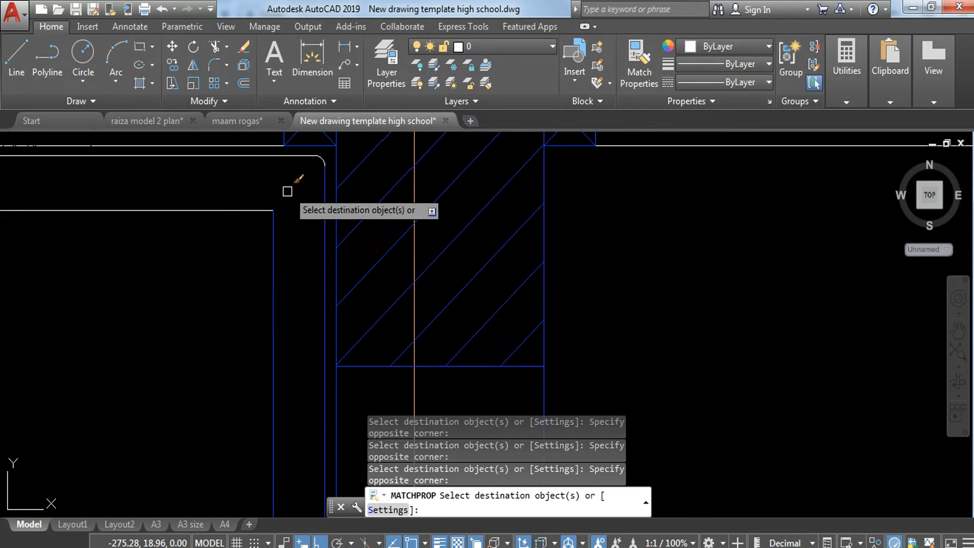
Apply the beam outline's properties to the left downspout's inner bend, its horizontal lines and the left eave's ceiling line.
left_click(332, 154)
left_click(169, 233)
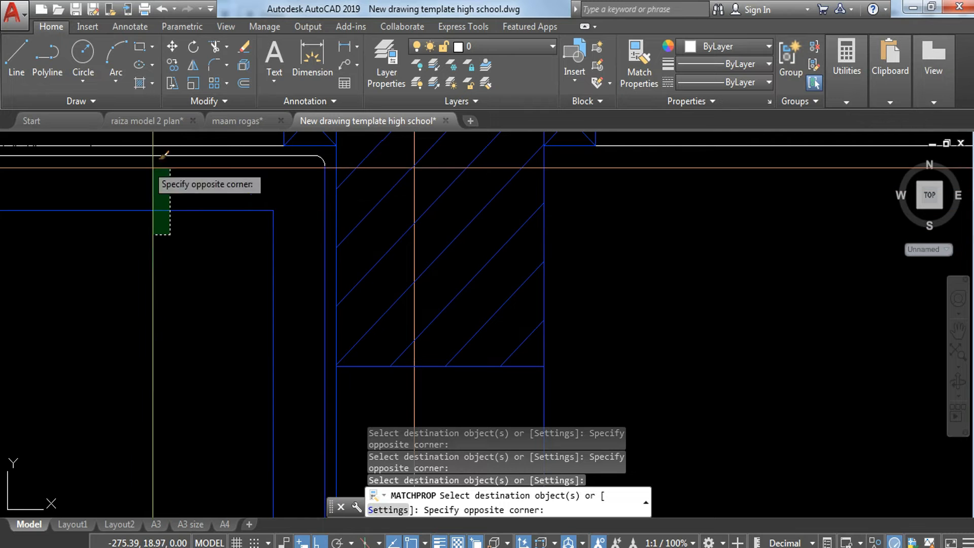
left_click(110, 141)
scroll(113, 274, "down", 4)
middle_click_drag(112, 276, 237, 336)
scroll(296, 277, "up", 4)
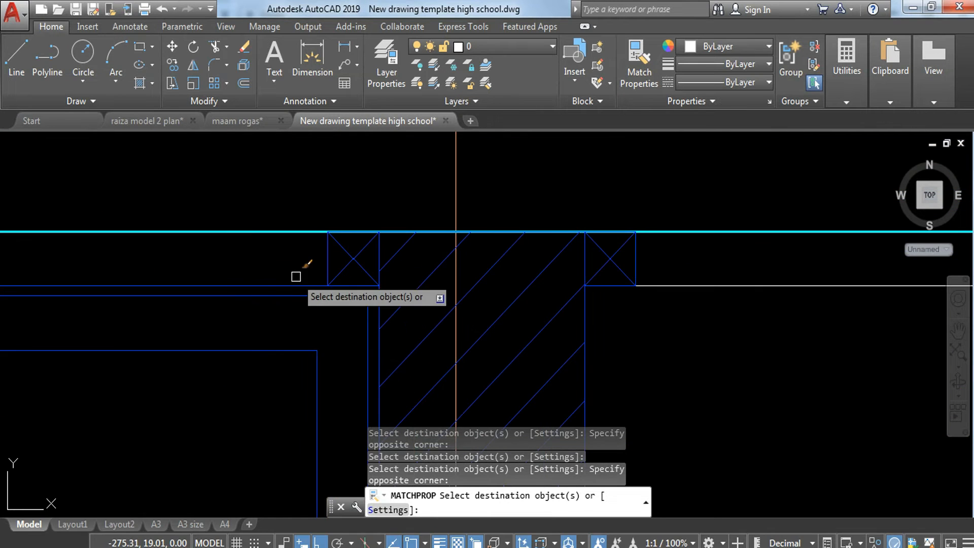
left_click(245, 269)
left_click(390, 353)
Apply the beam outline's properties to the left eave's gutter profile and the downspout outlet beneath it.
scroll(348, 345, "down", 6)
scroll(131, 295, "up", 4)
middle_click_drag(133, 297, 221, 298)
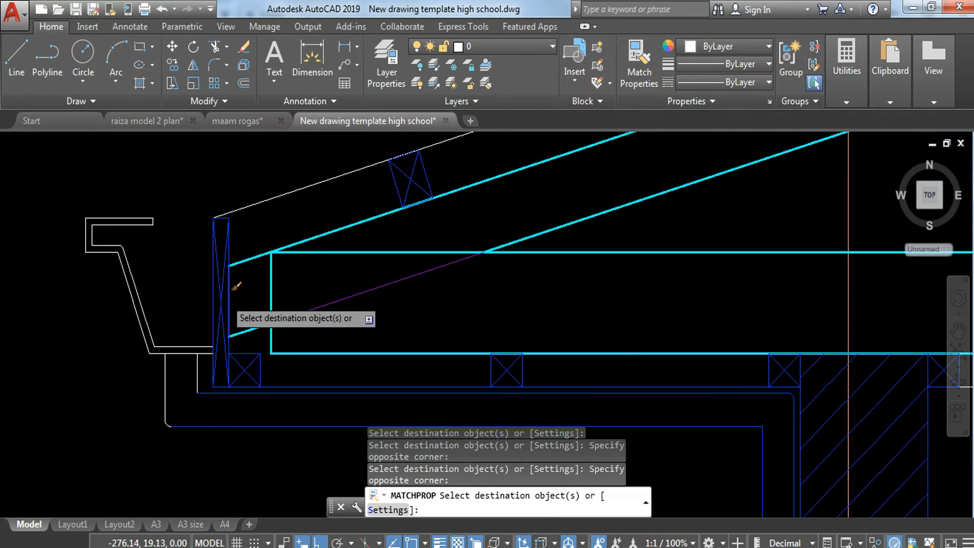
left_click(189, 198)
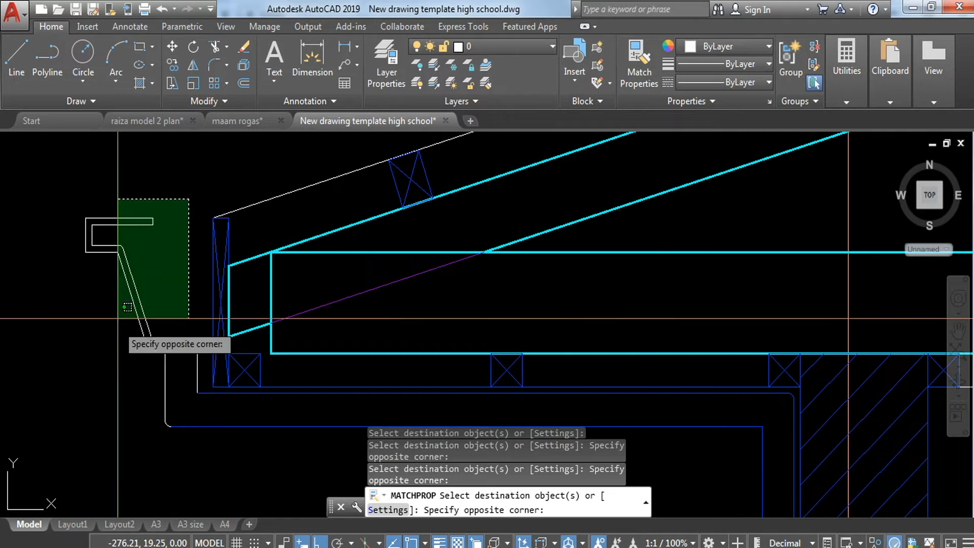
left_click(62, 446)
scroll(152, 402, "up", 5)
left_click(264, 380)
scroll(264, 373, "down", 4)
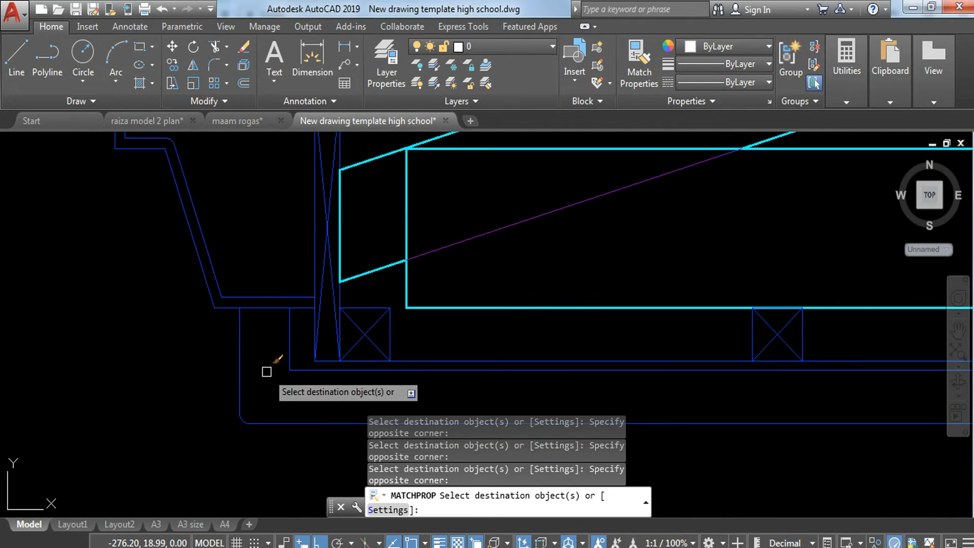
scroll(224, 335, "down", 4)
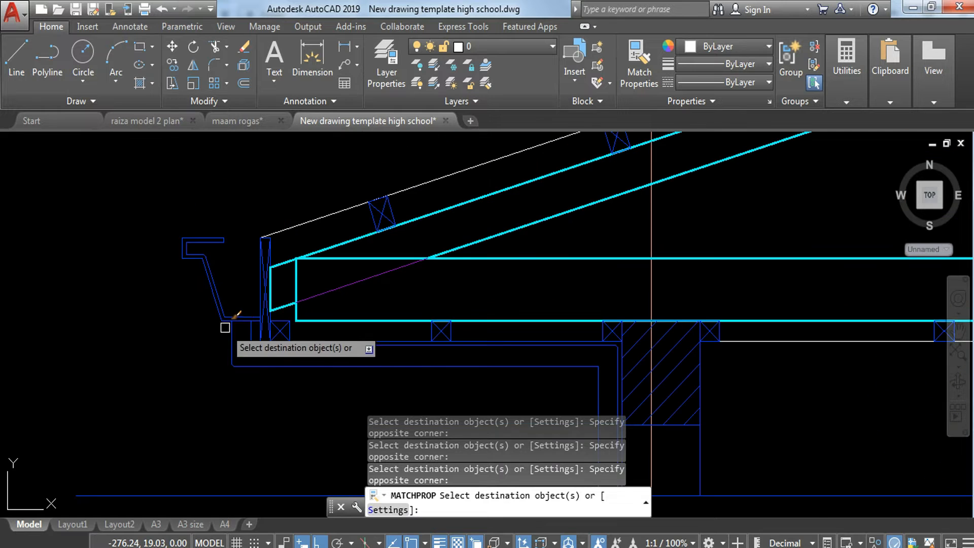
Apply the beam outline's properties to the roof line along the left slope.
left_click(423, 181)
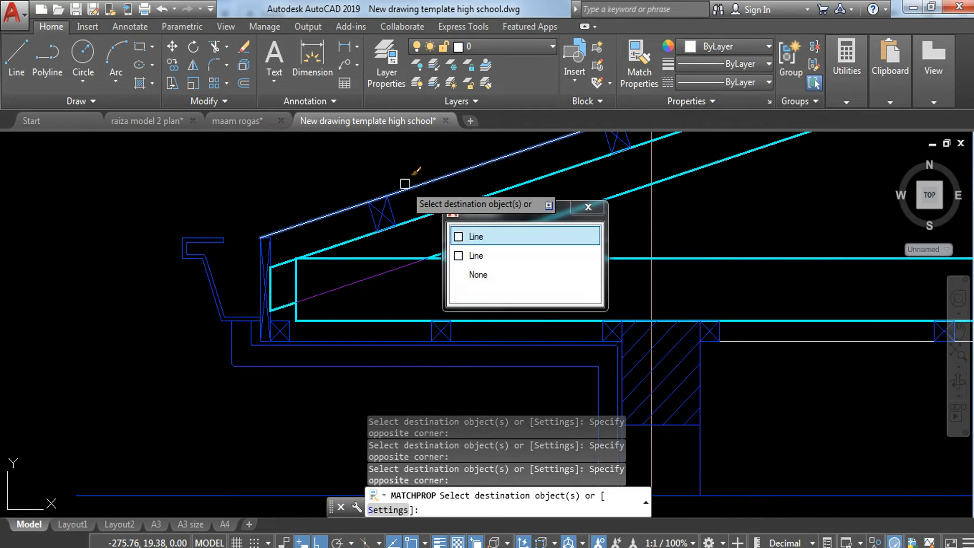
scroll(404, 185, "down", 2)
left_click(424, 181)
left_click(557, 330)
Apply the beam outline's properties to the ceiling line between the left and centre beams.
middle_click_drag(569, 354, 320, 360)
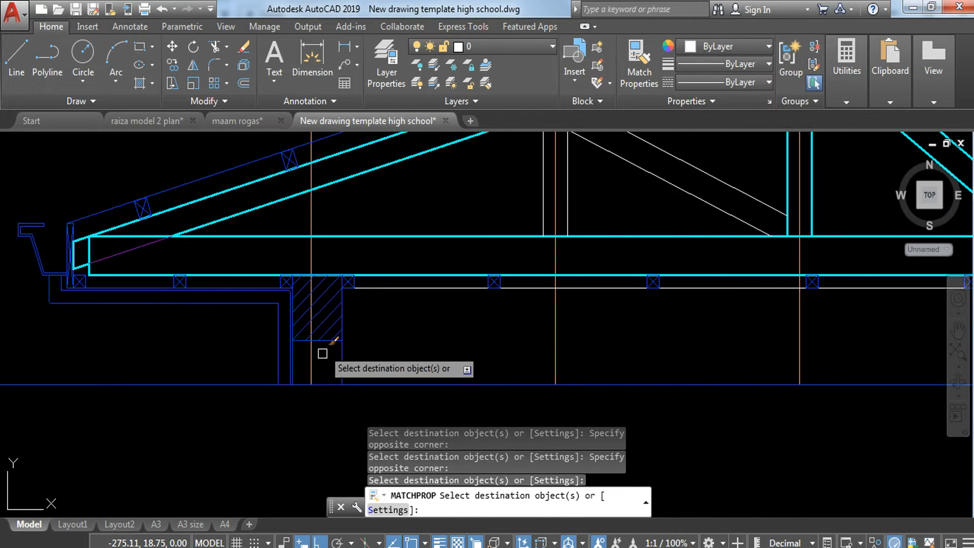
scroll(399, 282, "up", 4)
left_click(404, 282)
left_click(364, 306)
scroll(346, 311, "down", 4)
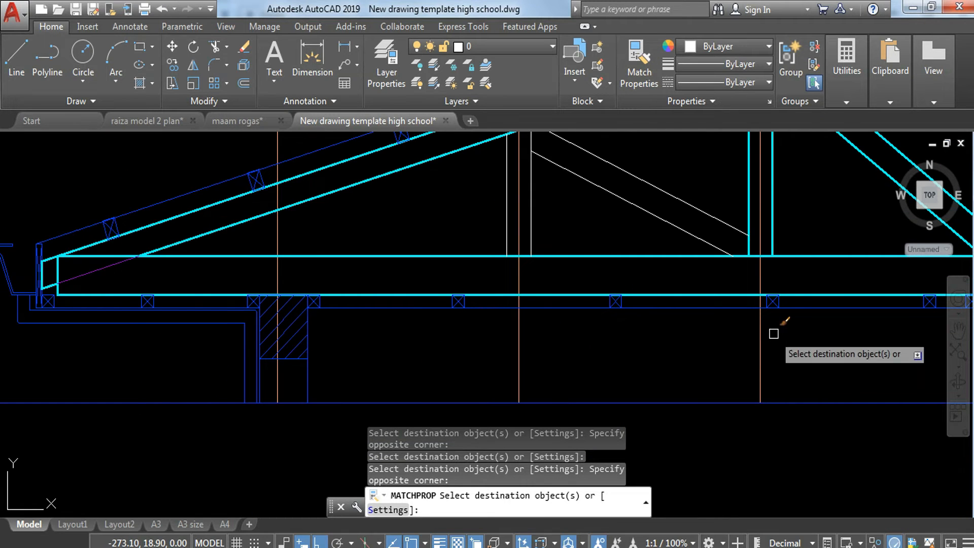
Apply the beam outline's properties to both column lines below the centre hatched beam.
middle_click_drag(738, 334, 407, 341)
middle_click_drag(578, 348, 265, 321)
left_click(377, 358)
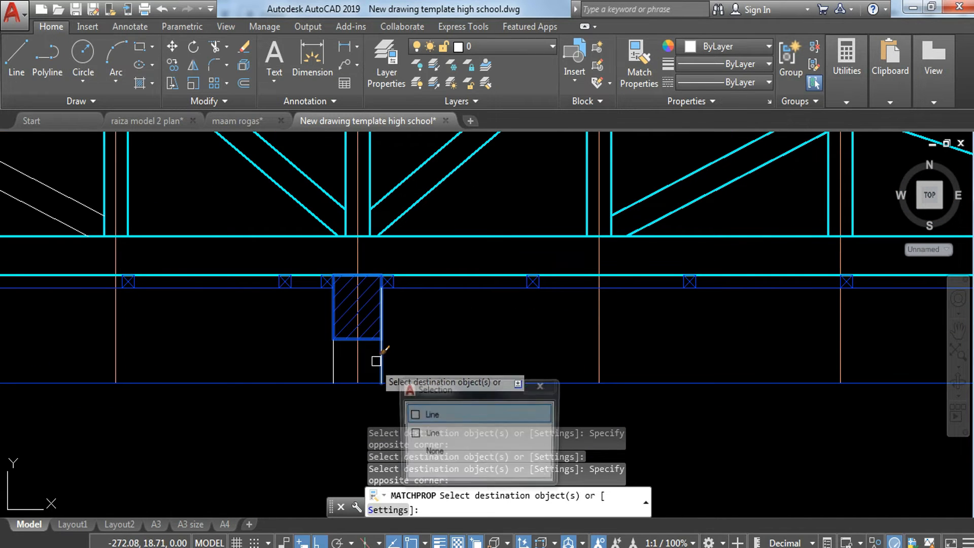
left_click(437, 433)
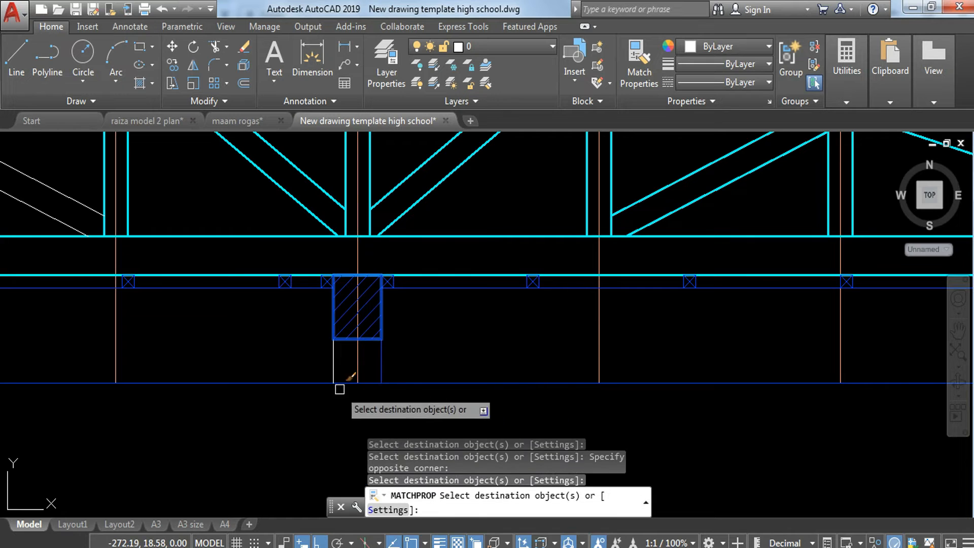
scroll(304, 350, "up", 5)
left_click(446, 348)
left_click(503, 314)
left_click(319, 351)
Apply the beam outline's properties to the column lines and vertical downspout lines below the right hatched beam.
scroll(318, 349, "down", 6)
middle_click_drag(751, 340, 448, 301)
scroll(688, 340, "up", 4)
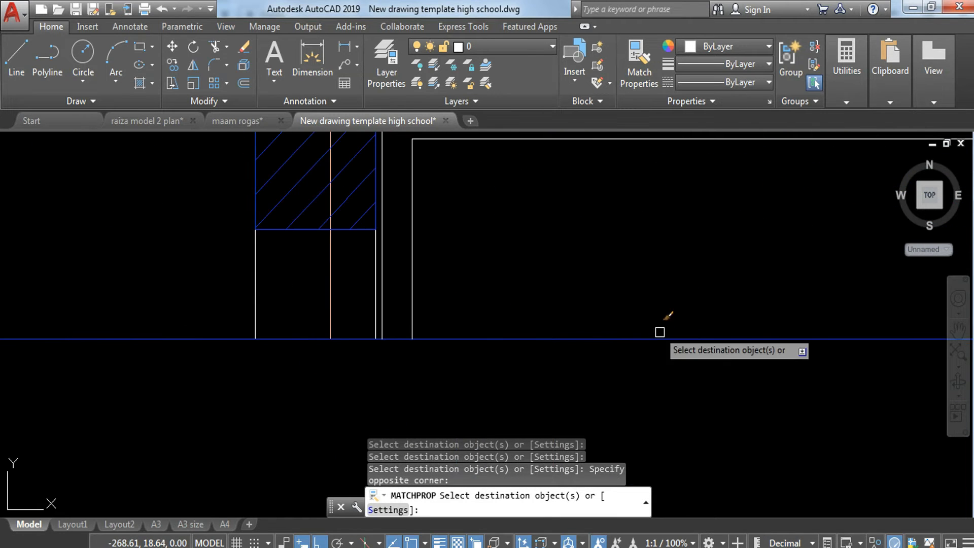
left_click(472, 284)
left_click(365, 309)
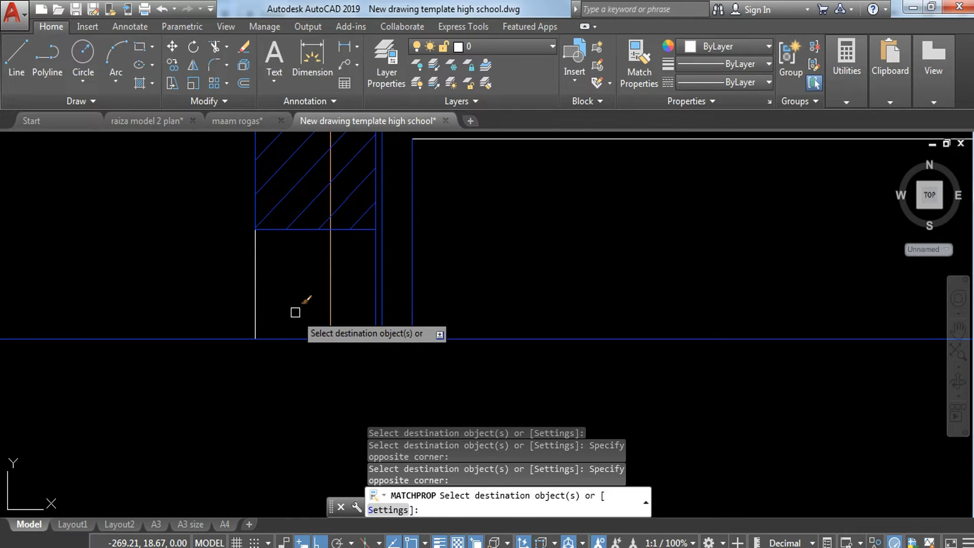
left_click(218, 314)
Apply the beam outline's properties to the right eave's horizontal downspout lines, outlet and gutter profile.
scroll(230, 311, "down", 3)
middle_click_drag(499, 283, 343, 370)
scroll(567, 291, "up", 5)
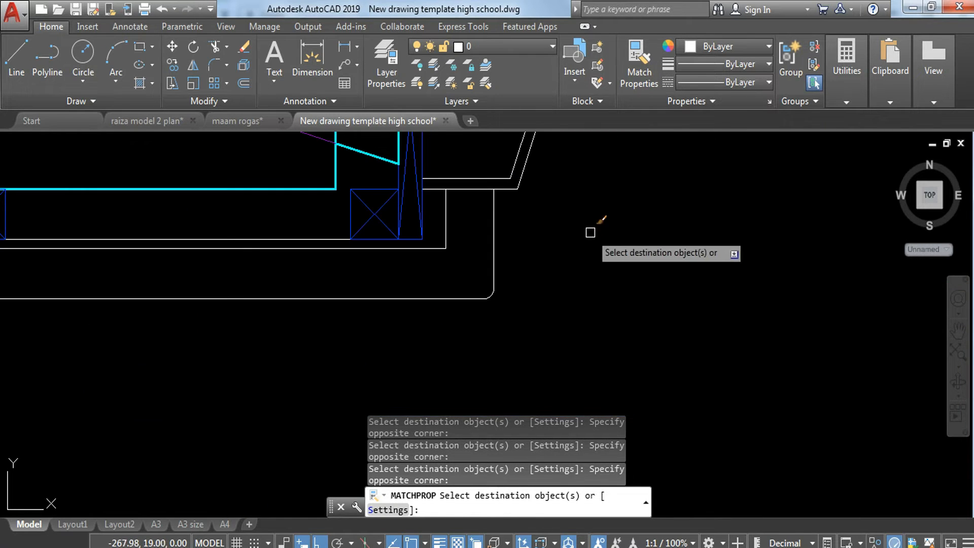
left_click(447, 332)
scroll(558, 255, "down", 3)
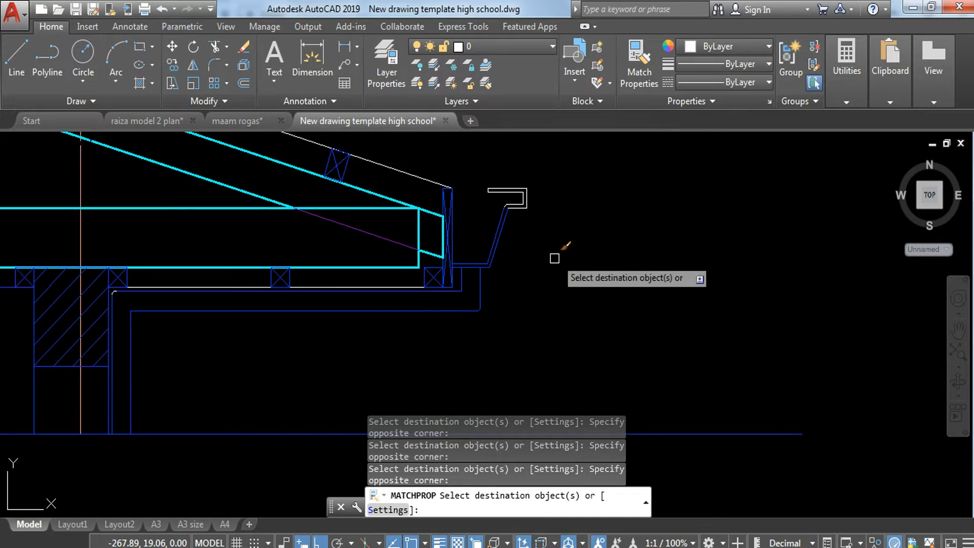
left_click(534, 188)
left_click(464, 264)
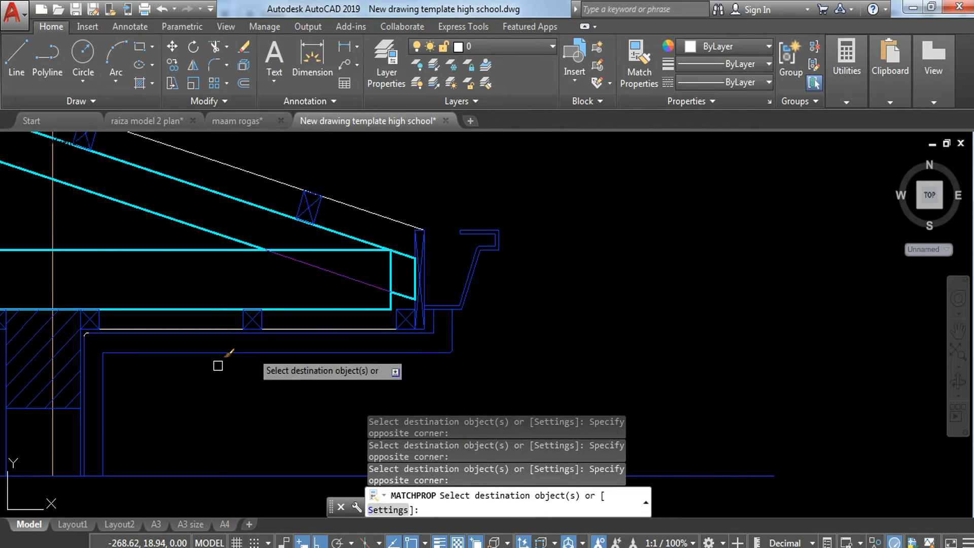
Apply the beam outline's properties to the right eave's ceiling line and the downspout's remaining bend arc beside the beam.
scroll(180, 353, "up", 2)
left_click(159, 309)
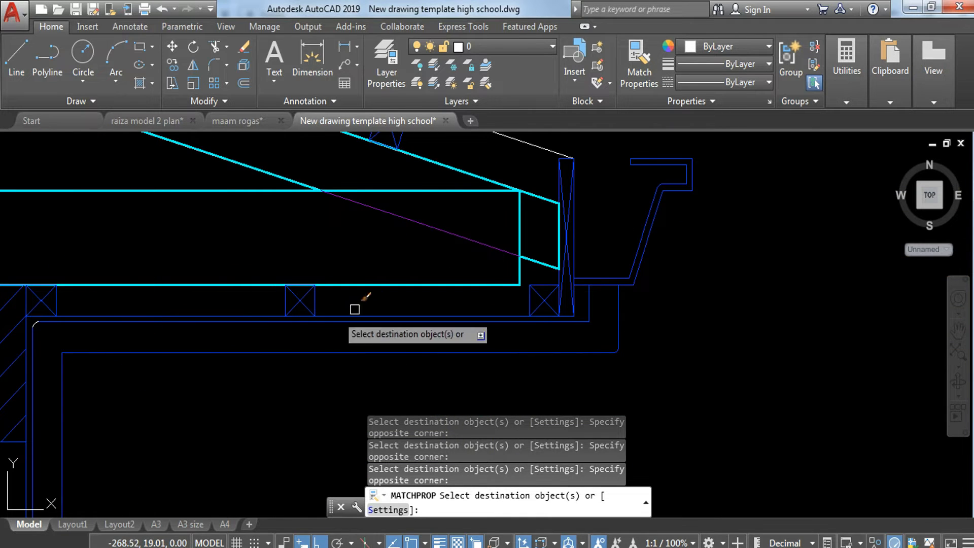
scroll(354, 309, "up", 4)
left_click(129, 246)
left_click(246, 301)
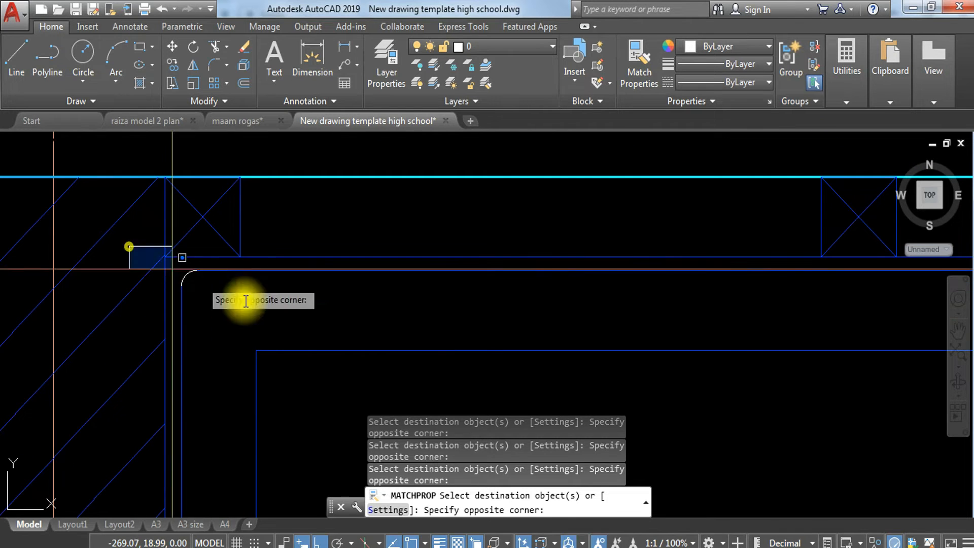
Apply the beam outline's properties to the roof line along the right slope.
scroll(266, 309, "down", 6)
middle_click_drag(266, 301, 335, 379)
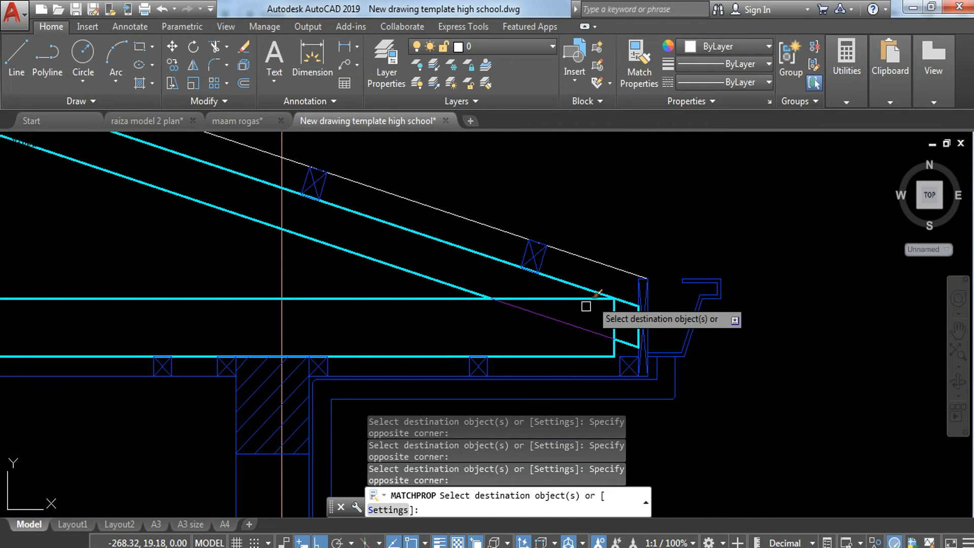
left_click(606, 258)
scroll(605, 256, "down", 3)
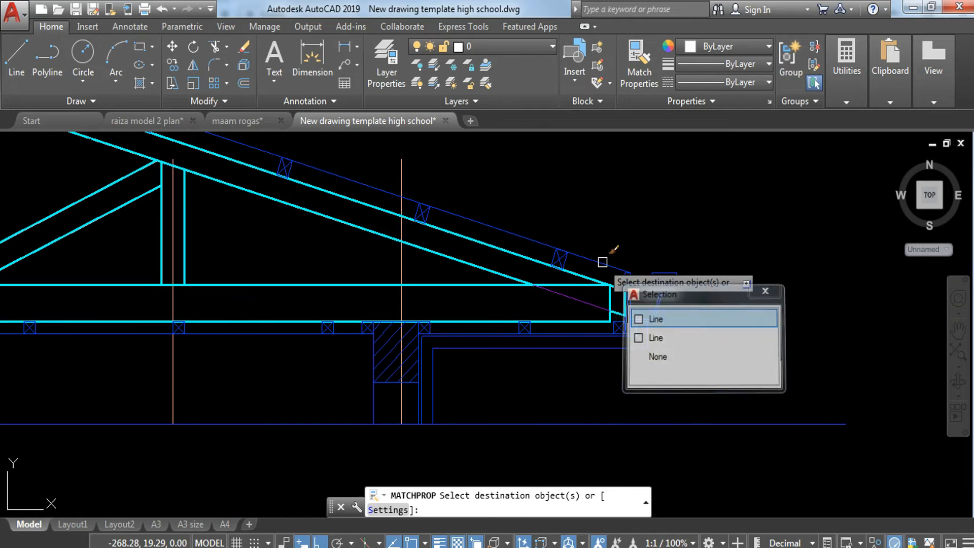
Apply the beam outline's properties to the ridge cap lines at the roof's apex and finish matching.
middle_click_drag(388, 335, 883, 413)
scroll(340, 150, "up", 4)
middle_click_drag(269, 165, 358, 302)
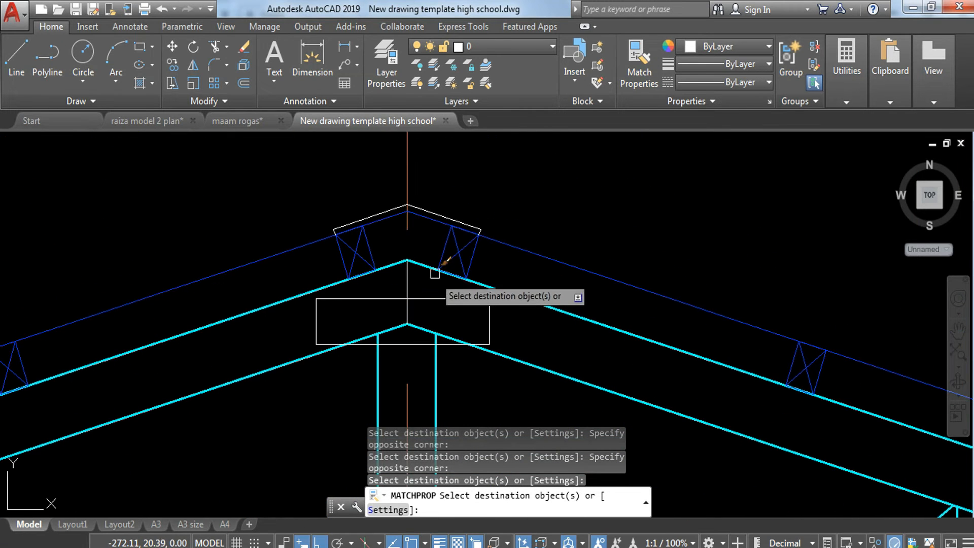
left_click(317, 189)
left_click(540, 246)
key("Return")
Match the rectangular plate at the truss apex to the properties of the right top chord.
key("Return")
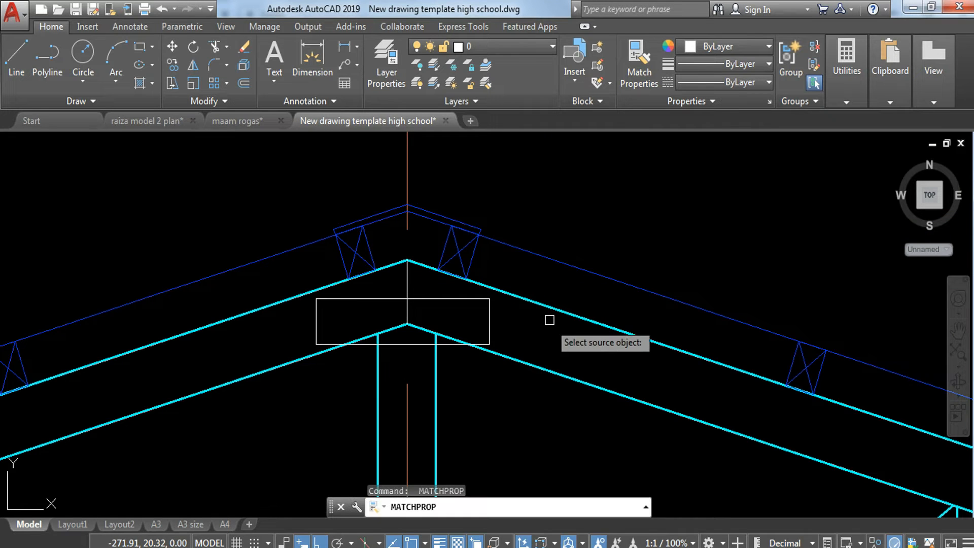
left_click(574, 317)
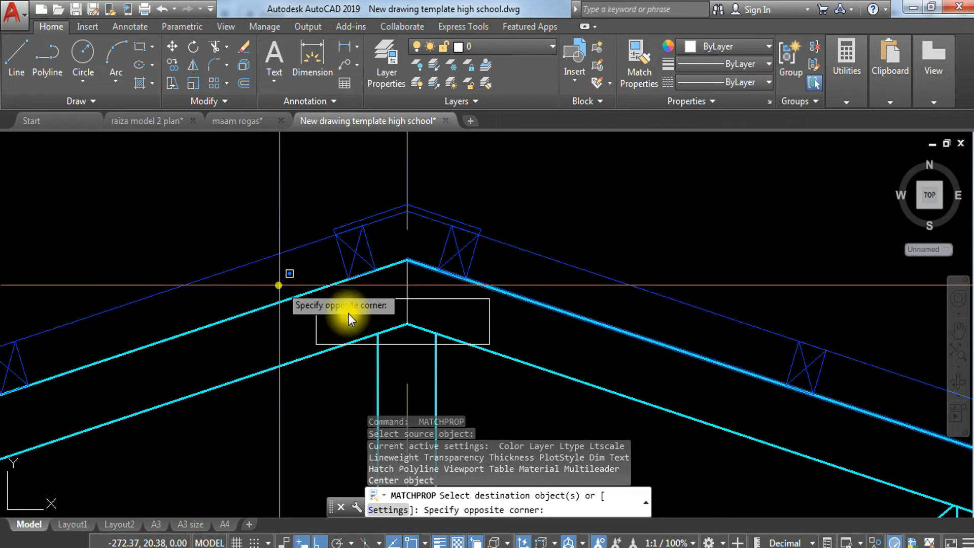
left_click(563, 378)
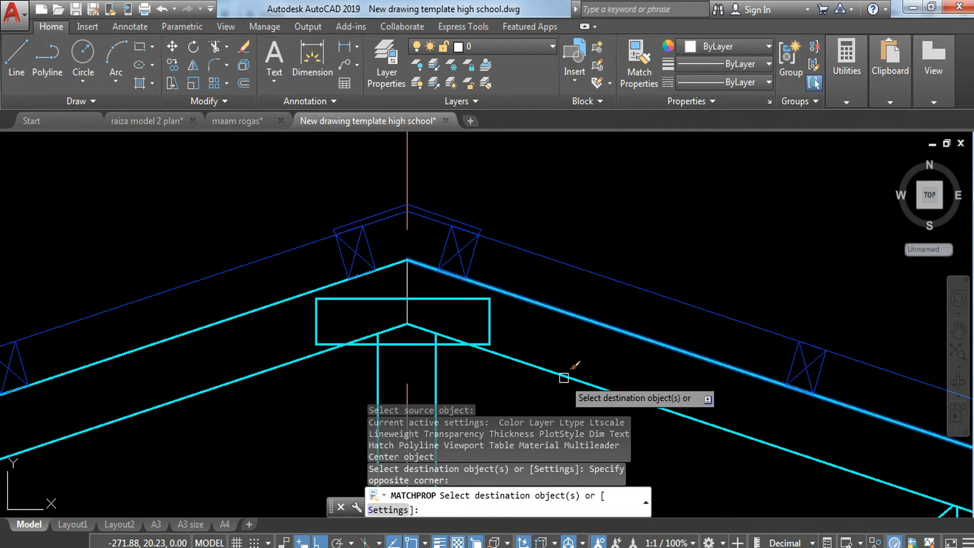
left_click(403, 275)
left_click(510, 335)
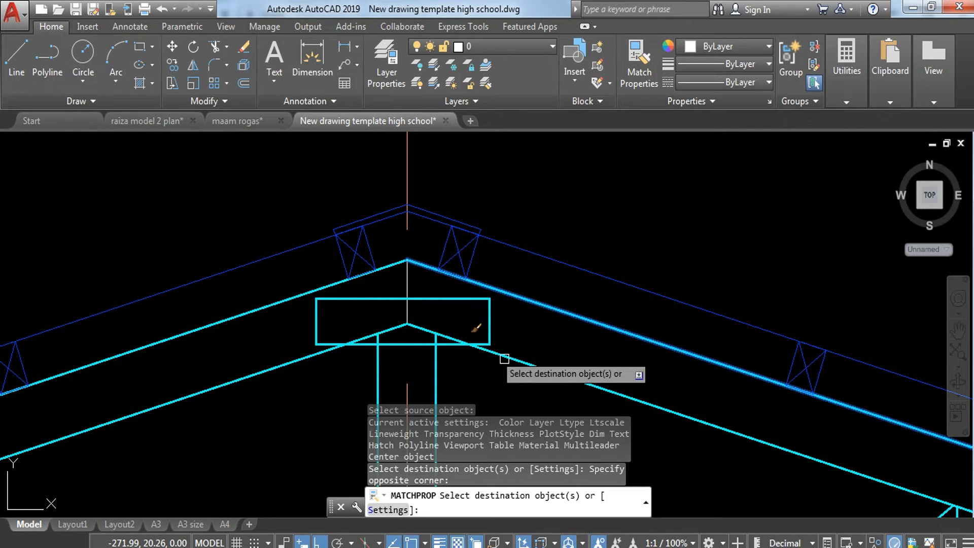
Apply the right top chord's properties to the short vertical line at the truss apex and finish matching.
left_click(403, 280)
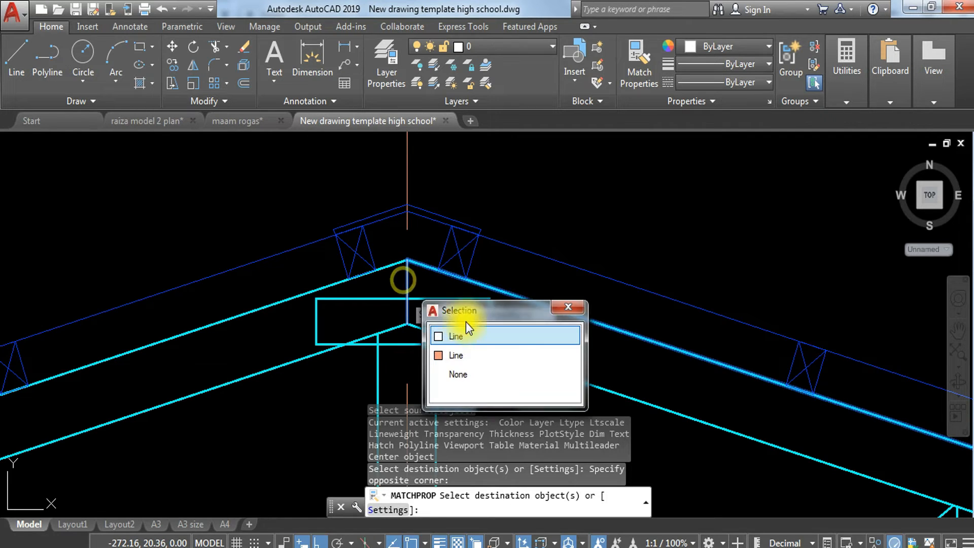
left_click(483, 336)
key("Escape")
Trim the top chords' lower lines and the centre post's right edge where they cross the rectangular apex plate.
scroll(436, 320, "up", 5)
type("tr")
key("space")
key("space")
left_click(452, 338)
left_click(418, 361)
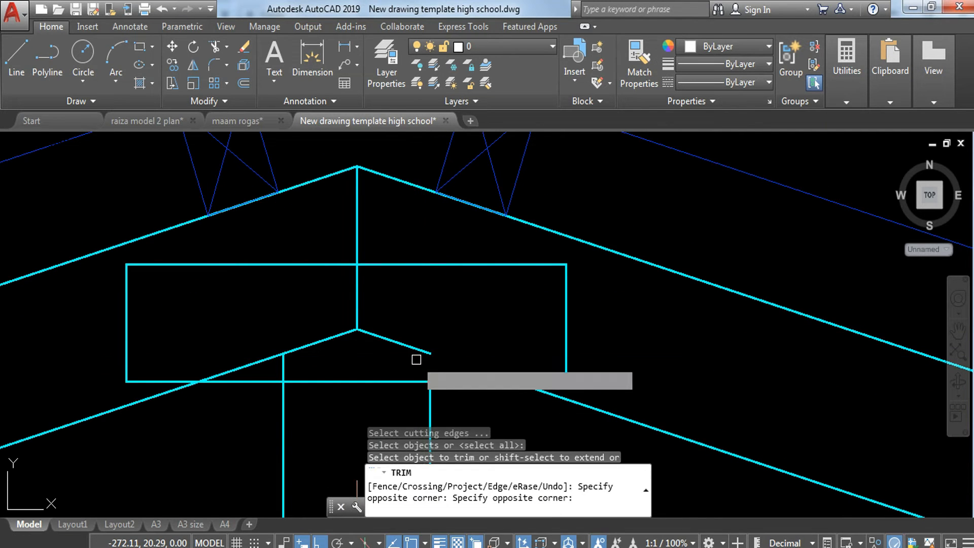
key("Escape")
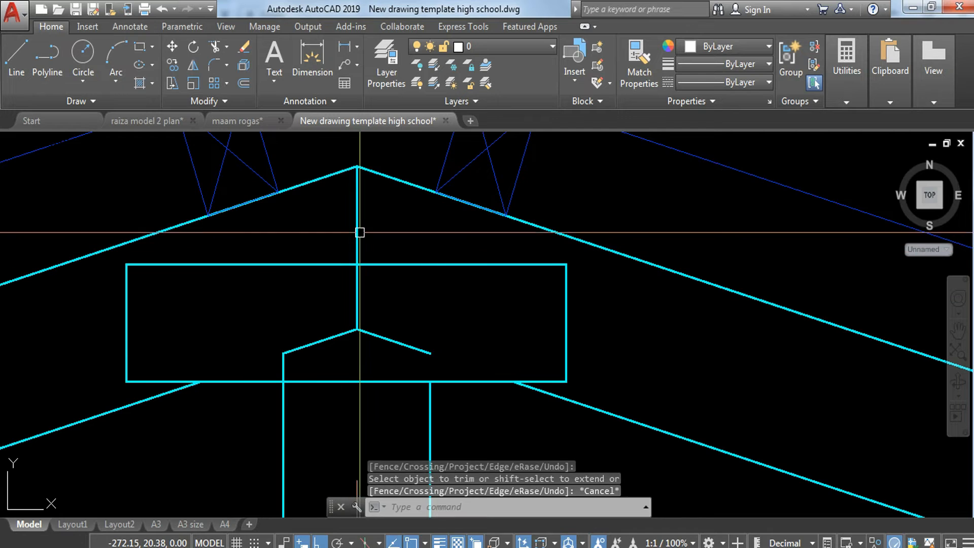
Erase the short vertical line at the apex and the leftover chord segments inside the apex plate.
left_click(356, 221)
type("e")
key("space")
left_click(248, 302)
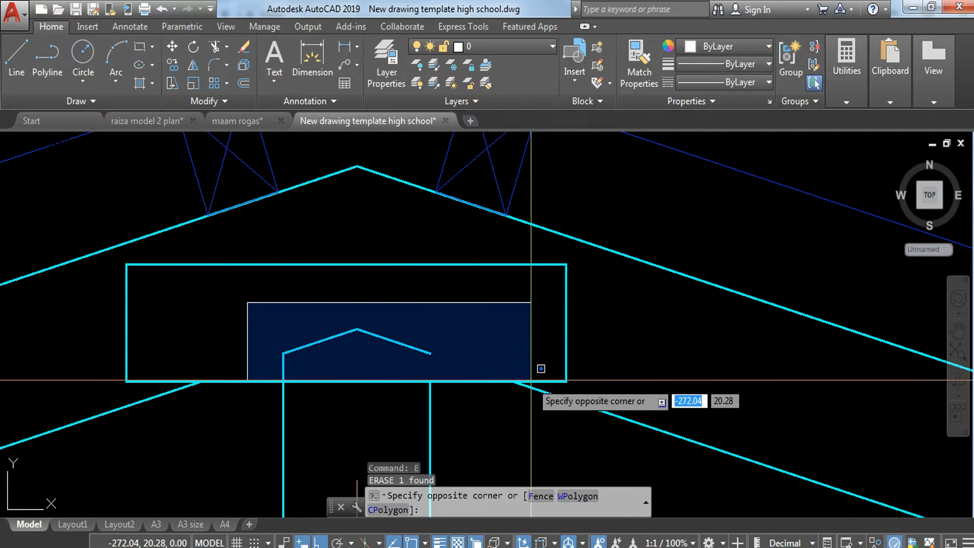
left_click(496, 407)
type("e")
key("space")
Trim the centre post's left edge at the bottom of the apex plate.
type("tr")
key("space")
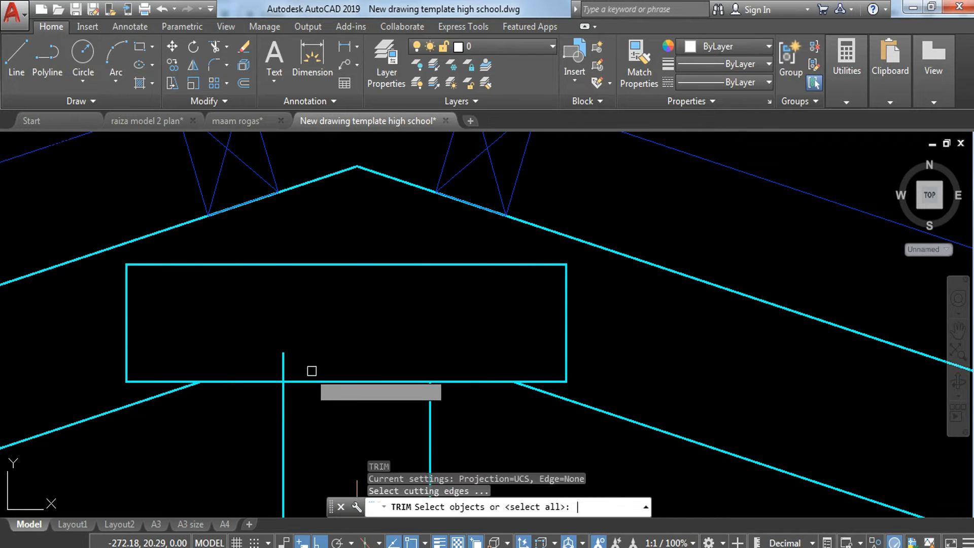
key("space")
scroll(286, 371, "down", 8)
key("Escape")
key("Escape")
key("Escape")
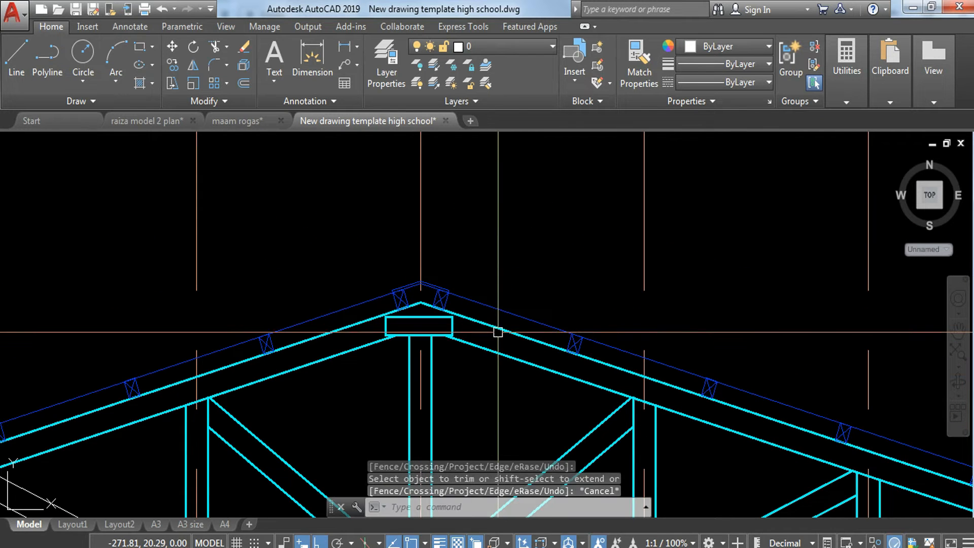
Match the white diagonal and vertical web members in the truss's left half to the cyan diagonal beside the centre post.
middle_click_drag(525, 310, 631, 257)
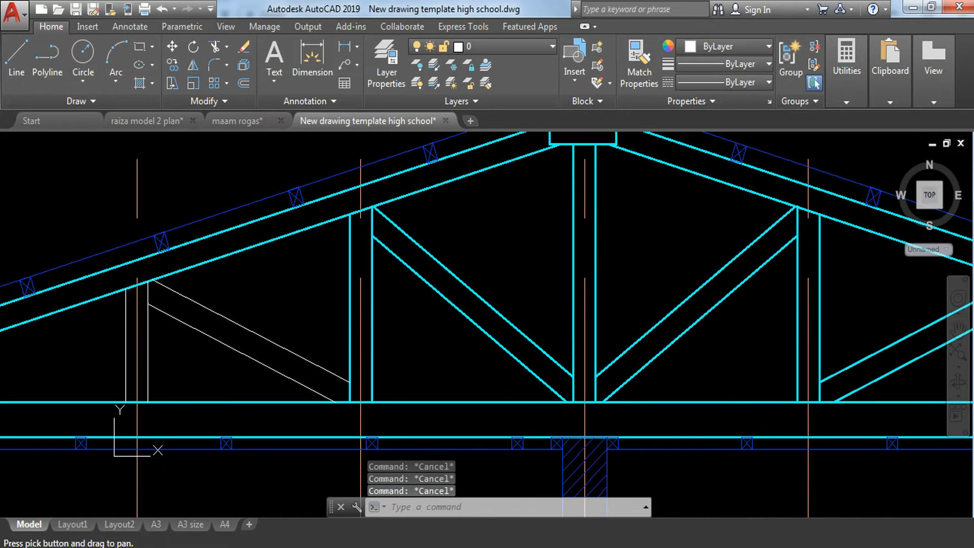
type("MA")
key("Return")
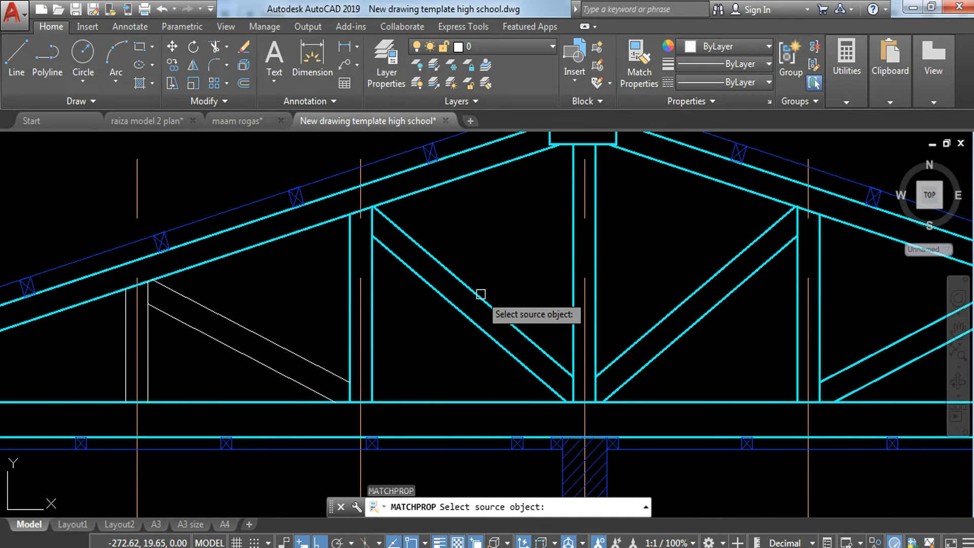
left_click(482, 298)
left_click(305, 315)
left_click(137, 370)
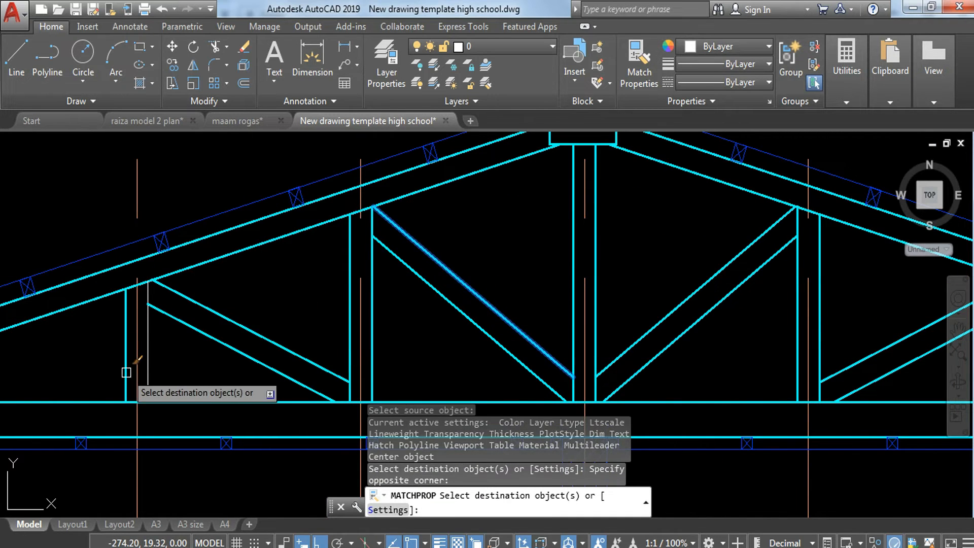
left_click(125, 371)
scroll(229, 361, "down", 5)
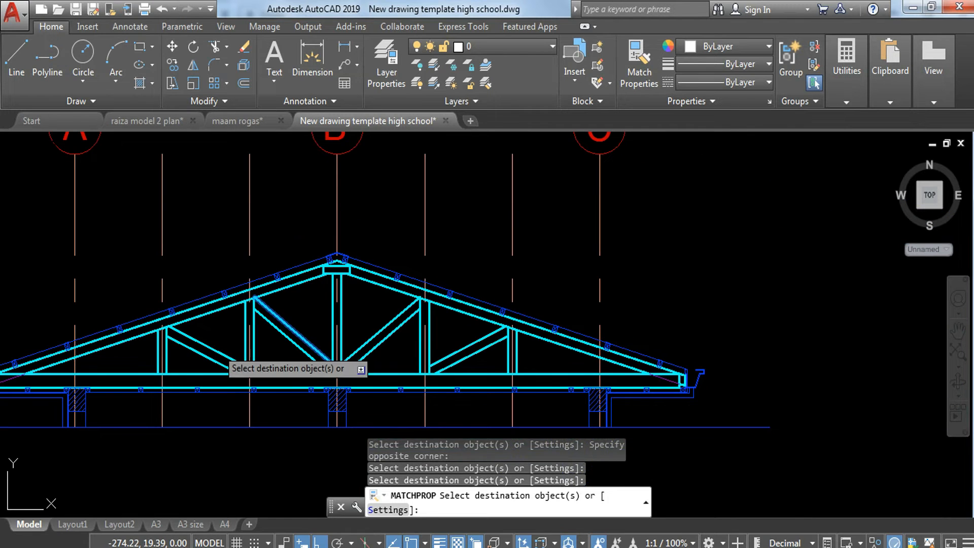
key("Escape")
key("Escape")
key("Escape")
middle_click_drag(342, 344, 374, 377)
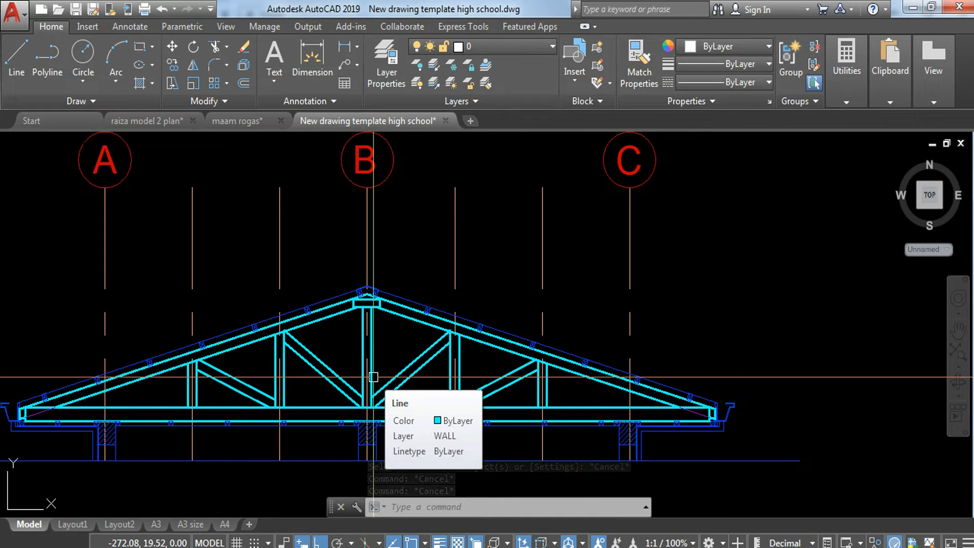
scroll(383, 354, "up", 7)
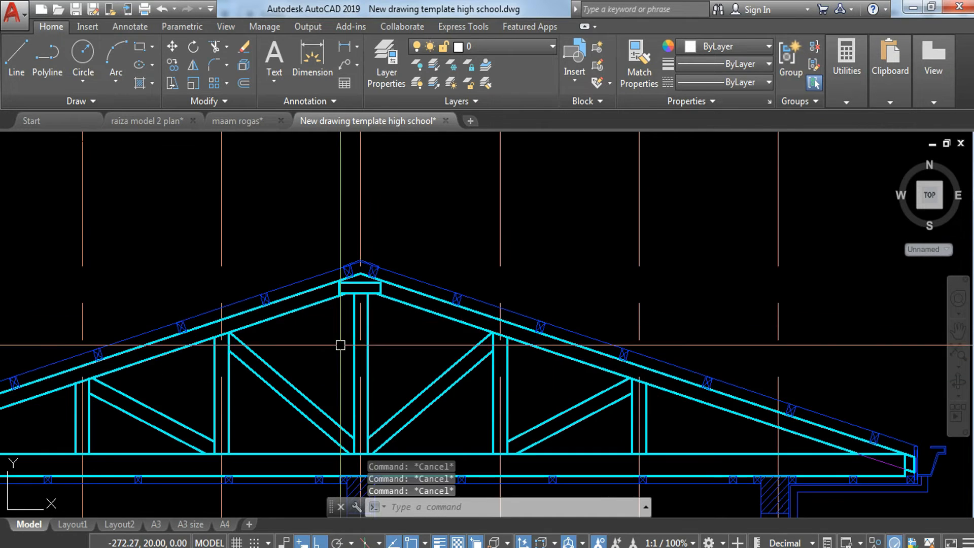
middle_click_drag(435, 417, 433, 243)
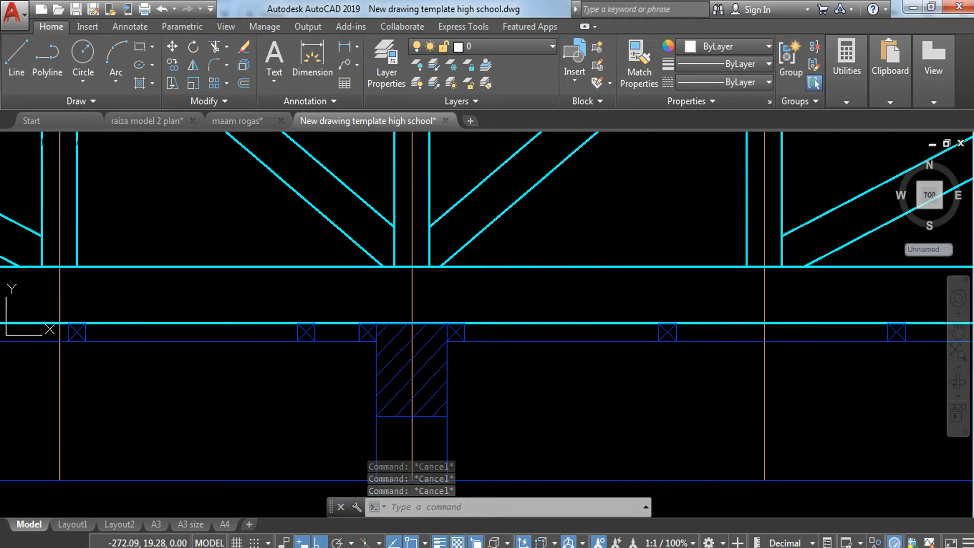
key("Return")
key("Escape")
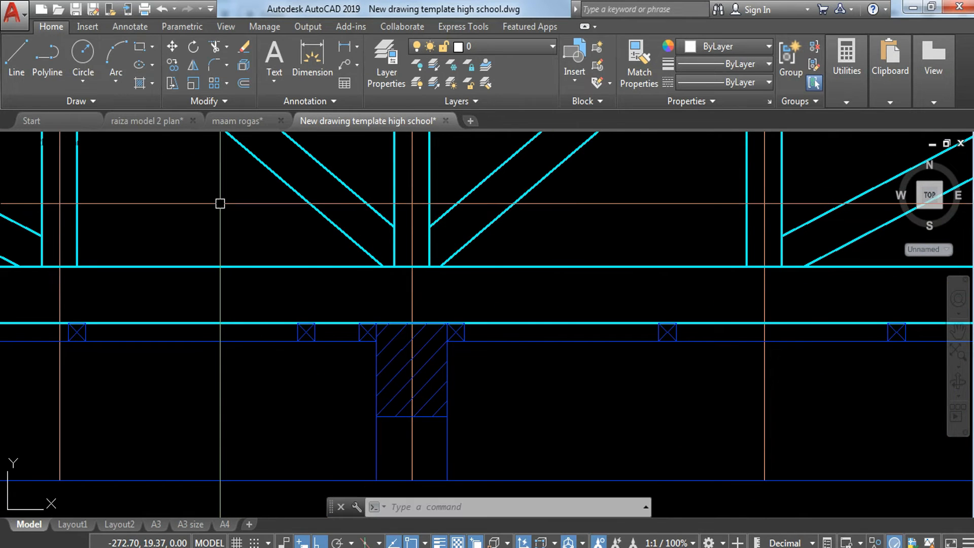
Draw a circle with radius 0.01 in the open space above the bottom chord, between the left end and the first vertical web.
scroll(374, 313, "down", 8)
middle_click_drag(375, 313, 438, 313)
scroll(355, 326, "up", 7)
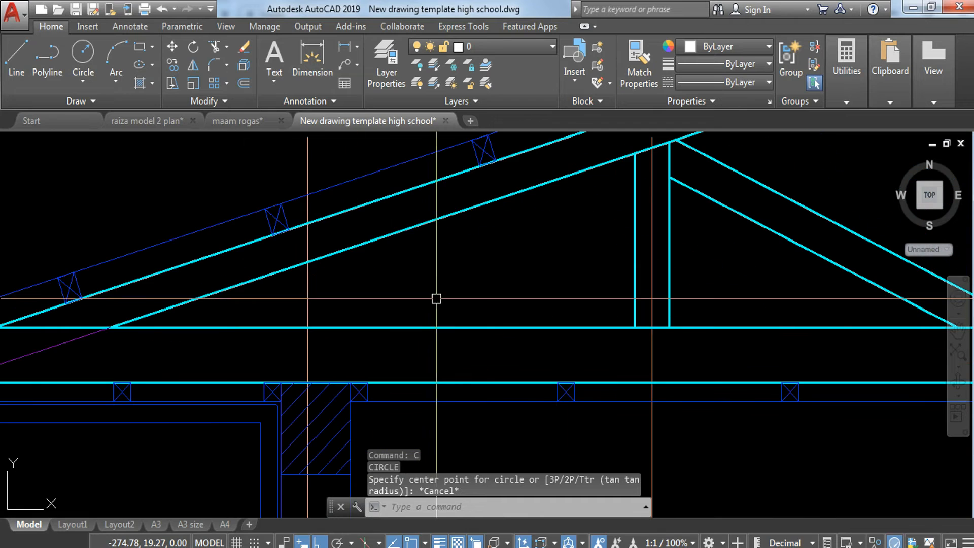
type("c")
key("Return")
left_click(463, 274)
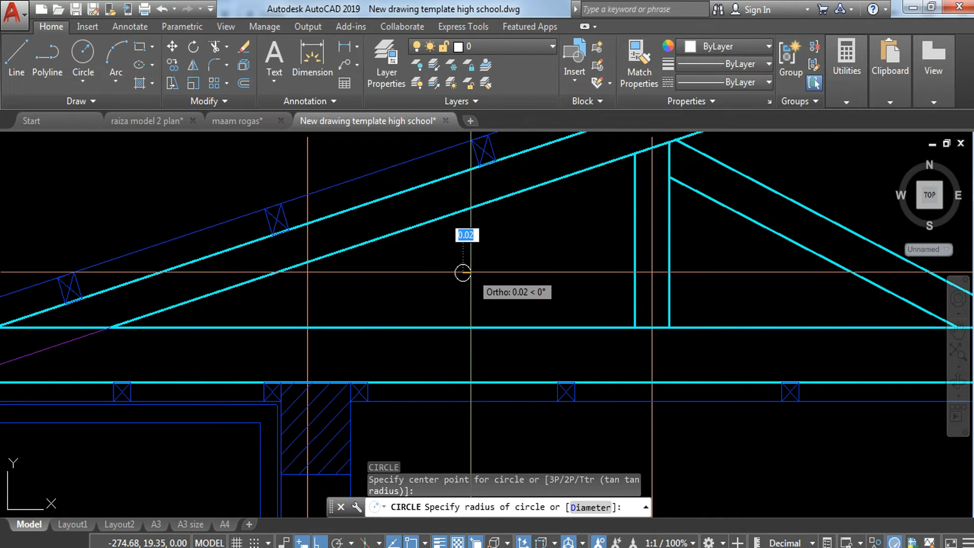
type(".01")
key("Return")
Move the small circle to the FINE LINES layer.
left_click(401, 287)
left_click(507, 246)
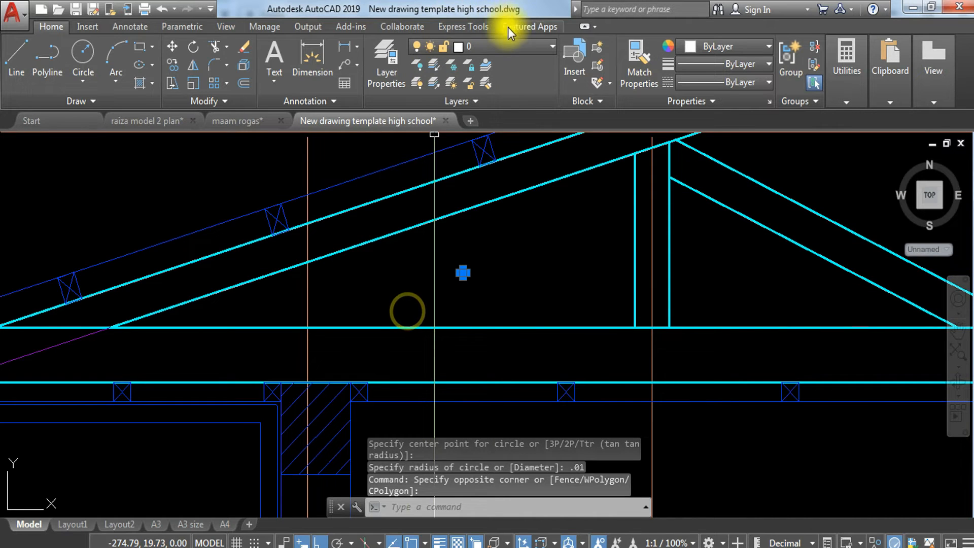
left_click(531, 46)
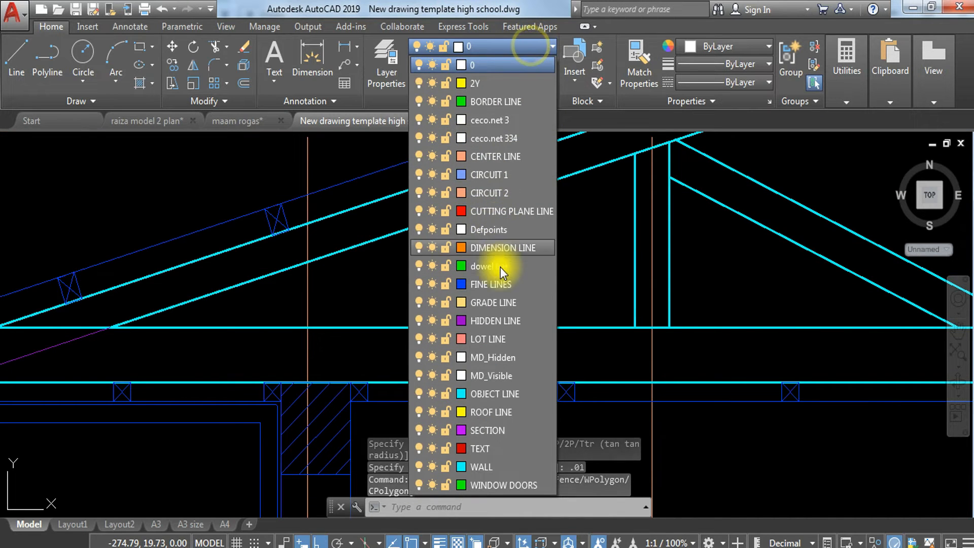
left_click(499, 284)
Copy the small circle from its centre to three bolt positions at the bottom chord's left end and continue toward the first vertical web.
type("co")
key("Return")
scroll(435, 235, "up", 5)
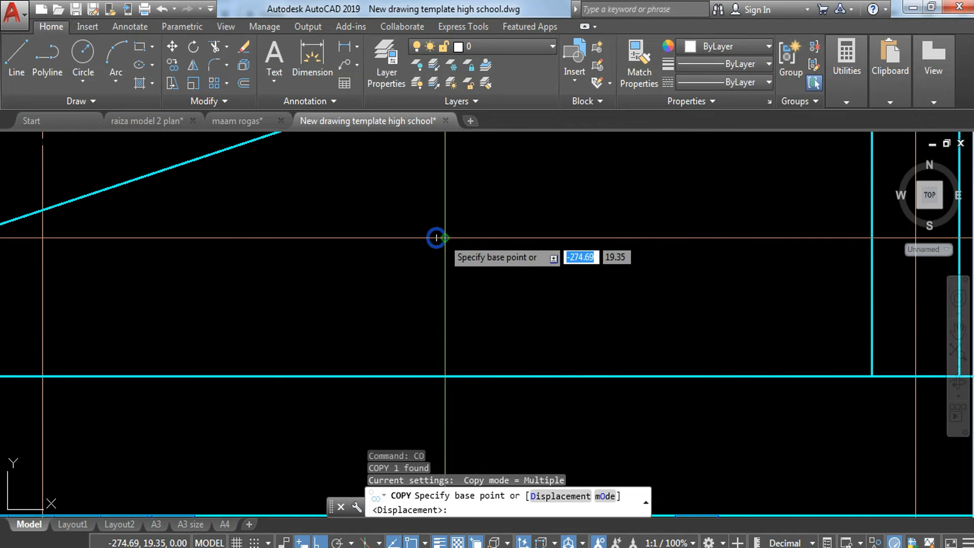
left_click(436, 237)
scroll(437, 238, "down", 5)
scroll(500, 342, "up", 2)
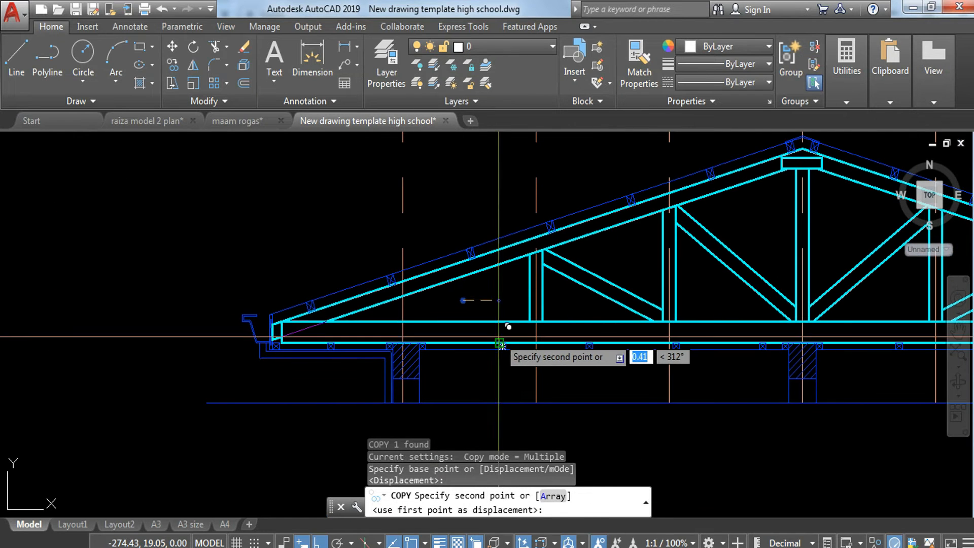
scroll(340, 346, "up", 6)
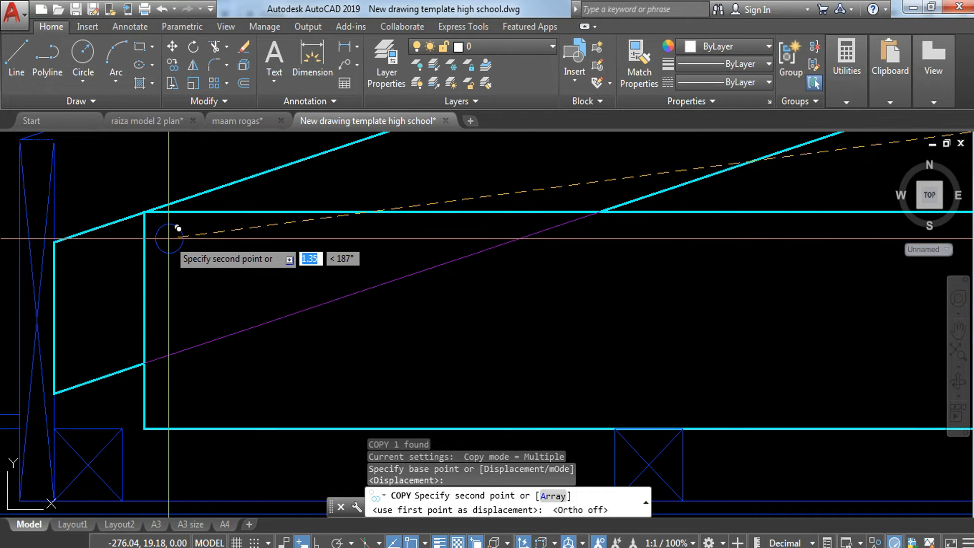
left_click(173, 244)
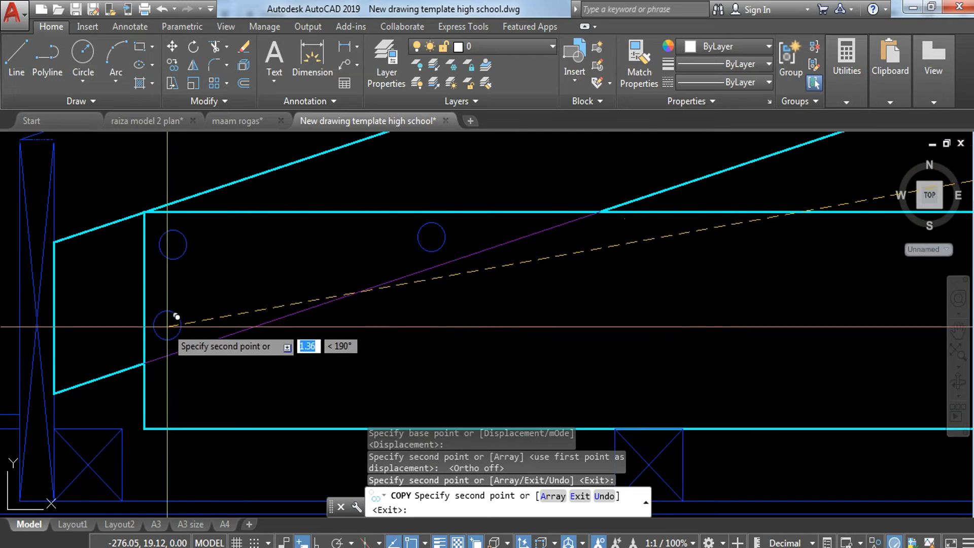
scroll(230, 284, "down", 6)
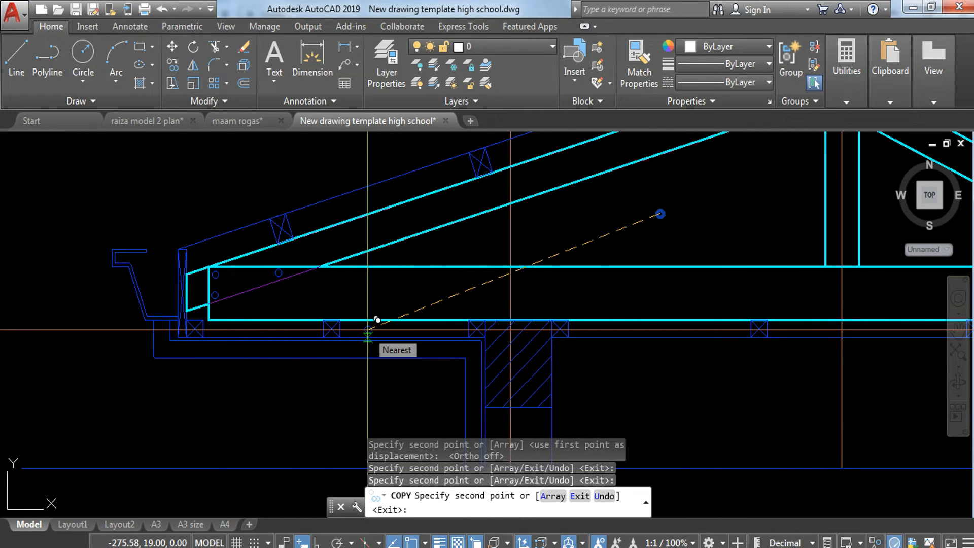
middle_click_drag(399, 320, 59, 365)
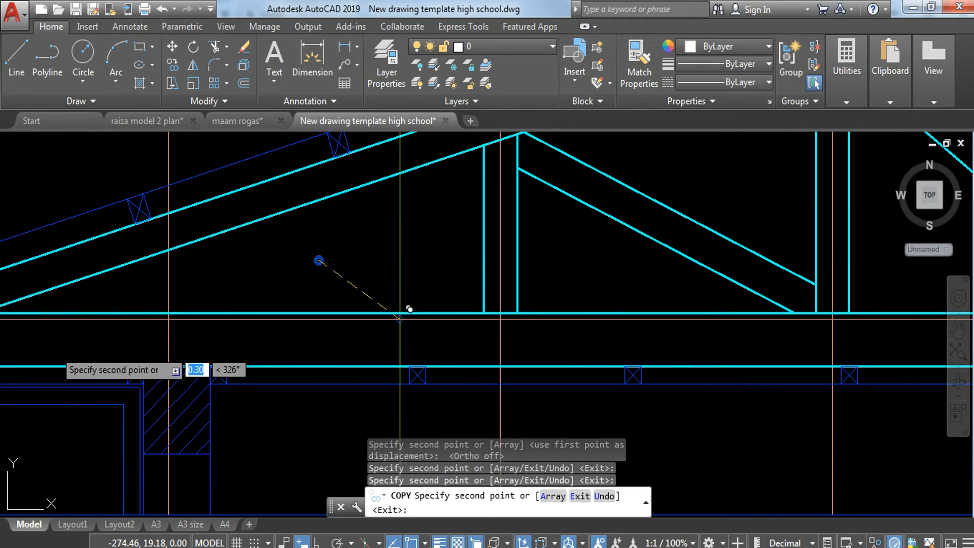
scroll(550, 347, "up", 2)
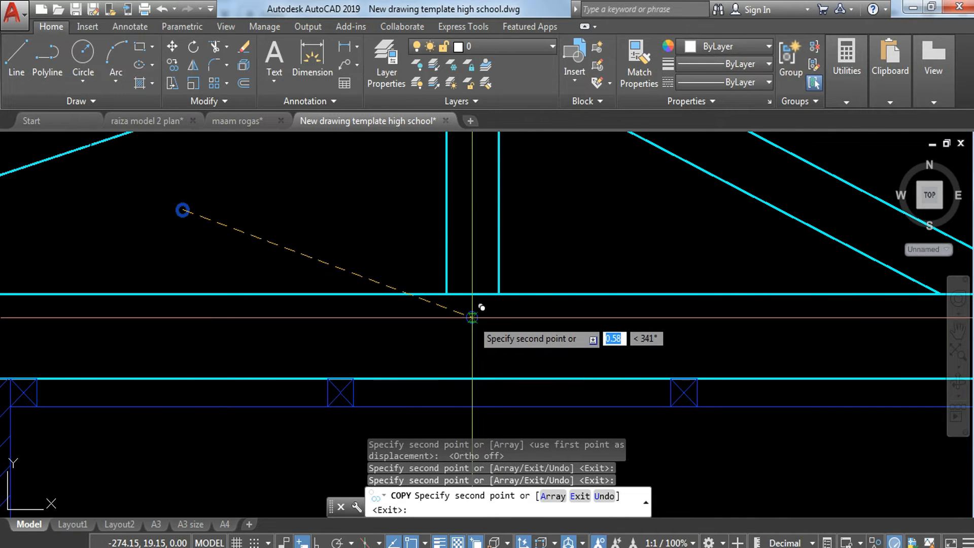
Place a copy of the circle in the bottom chord, on the centre line of the truss's leftmost vertical post.
scroll(555, 342, "down", 4)
scroll(446, 358, "up", 3)
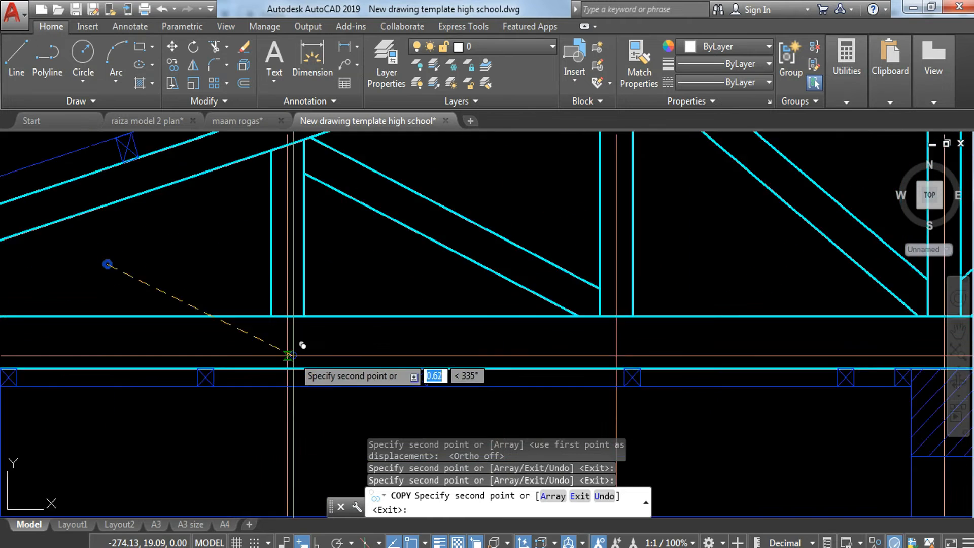
scroll(303, 346, "up", 3)
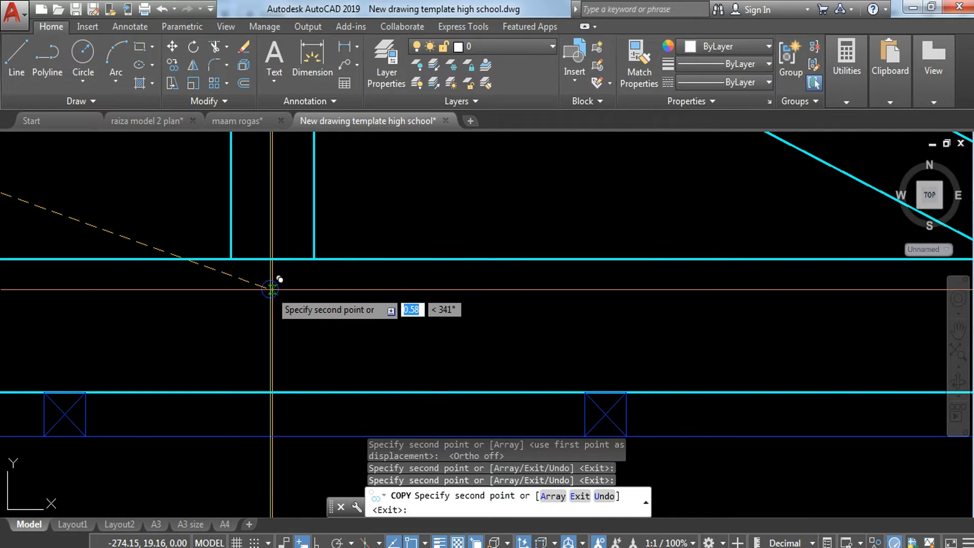
left_click(272, 289)
Copy the circle into the truss's right heel joint, near the end of the bottom chord, and finish copying.
scroll(329, 334, "down", 4)
middle_click_drag(505, 355, 5, 339)
middle_click_drag(554, 347, 2, 292)
scroll(383, 284, "up", 5)
left_click(560, 262)
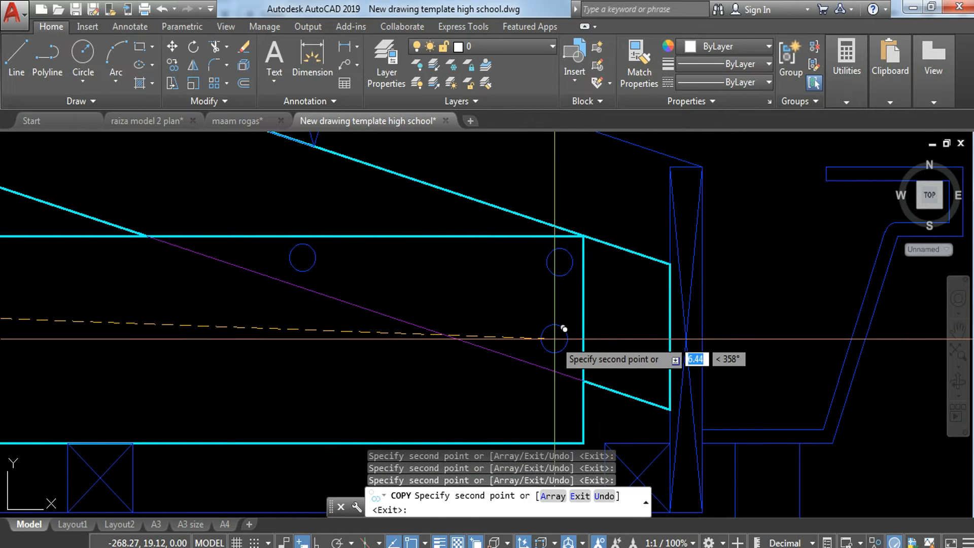
scroll(551, 339, "down", 6)
middle_click_drag(114, 354, 962, 353)
key("Escape")
Copy the pair of circles under the leftmost post 1.00 horizontally to the right, onto the next post's centre line.
middle_click_drag(224, 366, 837, 313)
left_click(82, 239)
left_click(239, 337)
type("c")
scroll(130, 304, "up", 8)
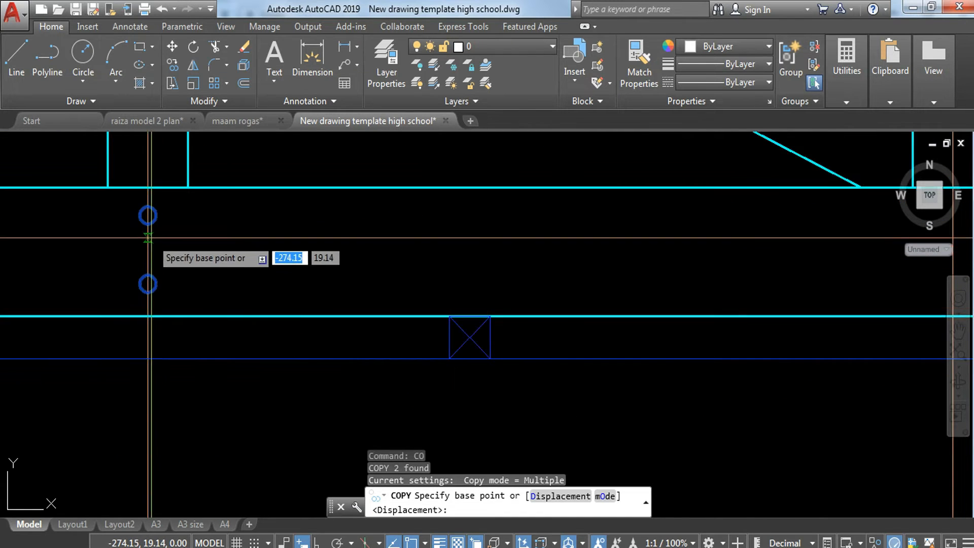
left_click(137, 191)
scroll(203, 240, "down", 6)
middle_click_drag(310, 243, 59, 287)
key("F8")
scroll(451, 283, "up", 2)
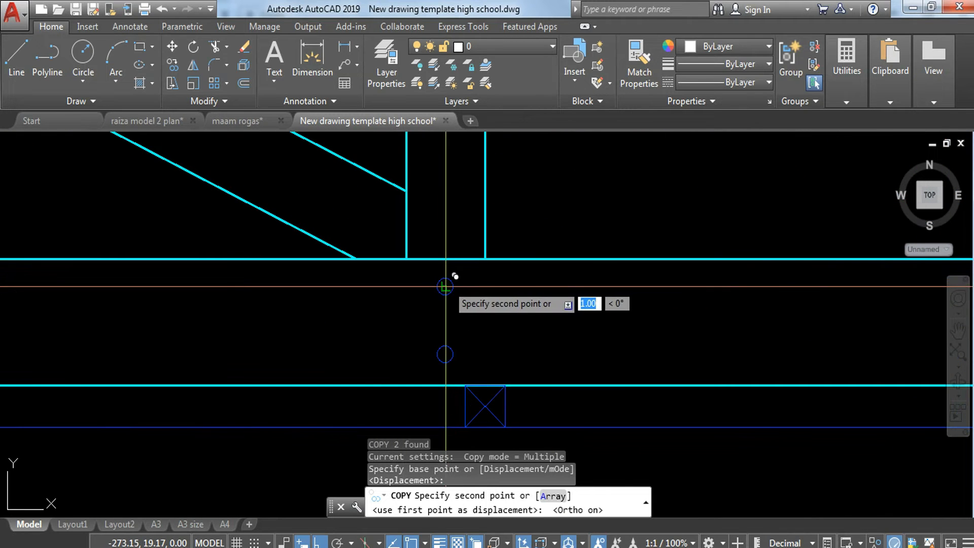
left_click(455, 276)
Place further copies of the circle pair on the centre lines of the king post and the two posts to its right.
scroll(216, 309, "down", 4)
middle_click_drag(583, 317, 355, 299)
scroll(353, 301, "up", 2)
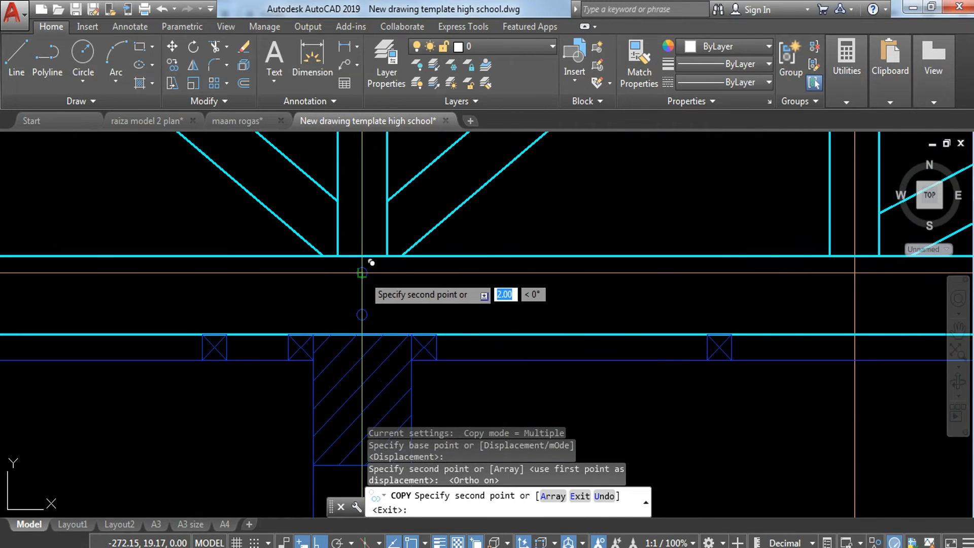
left_click(362, 275)
middle_click_drag(603, 333, 181, 299)
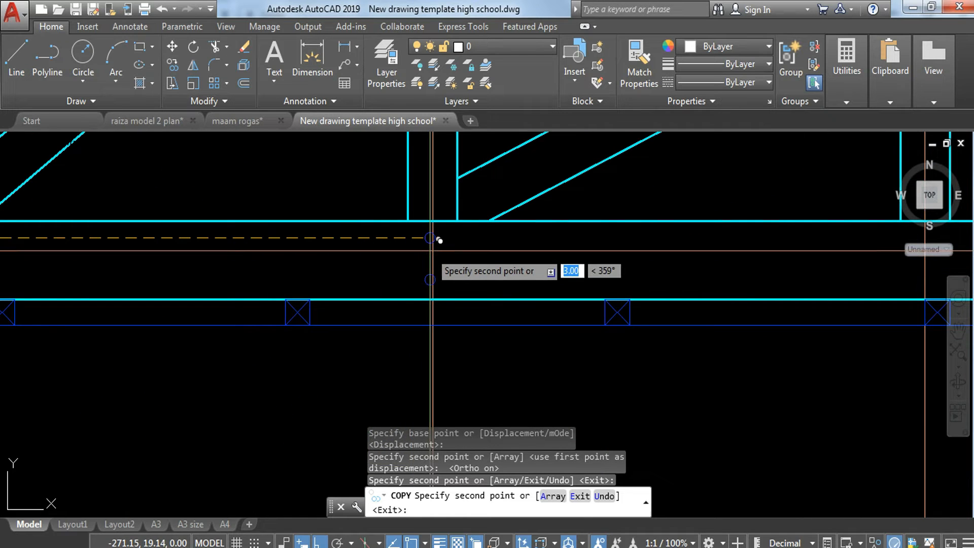
left_click(433, 238)
middle_click_drag(624, 326, 33, 287)
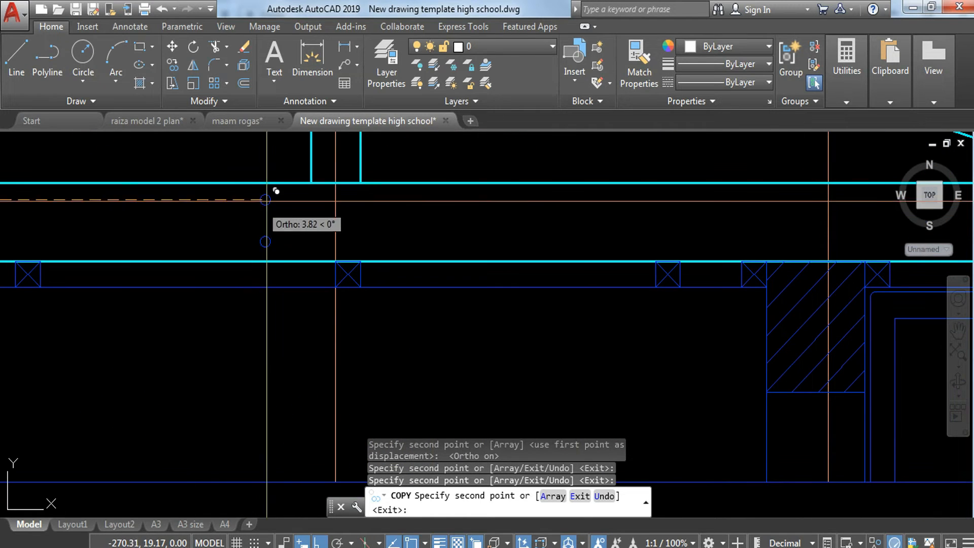
left_click(334, 199)
middle_click_drag(433, 261, 79, 277)
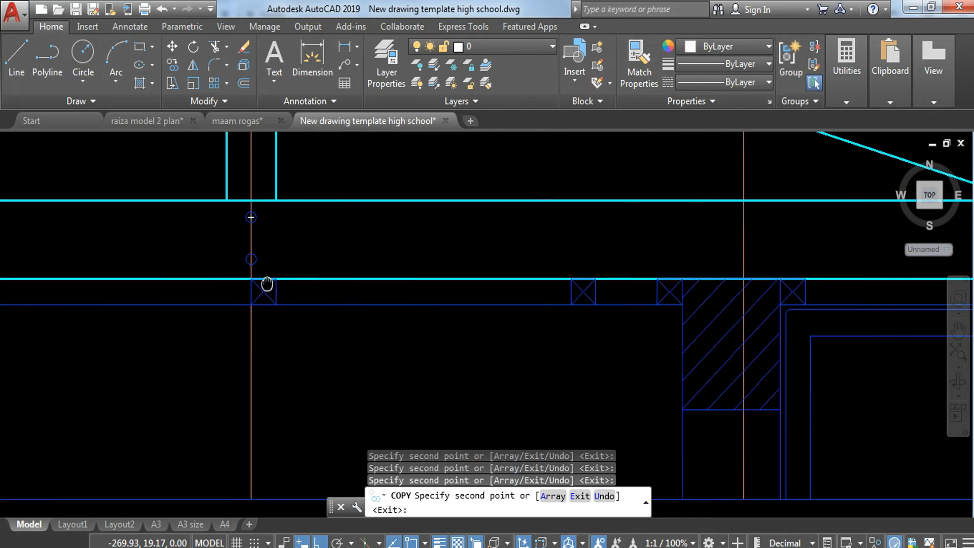
scroll(79, 278, "down", 4)
middle_click_drag(15, 257, 478, 409)
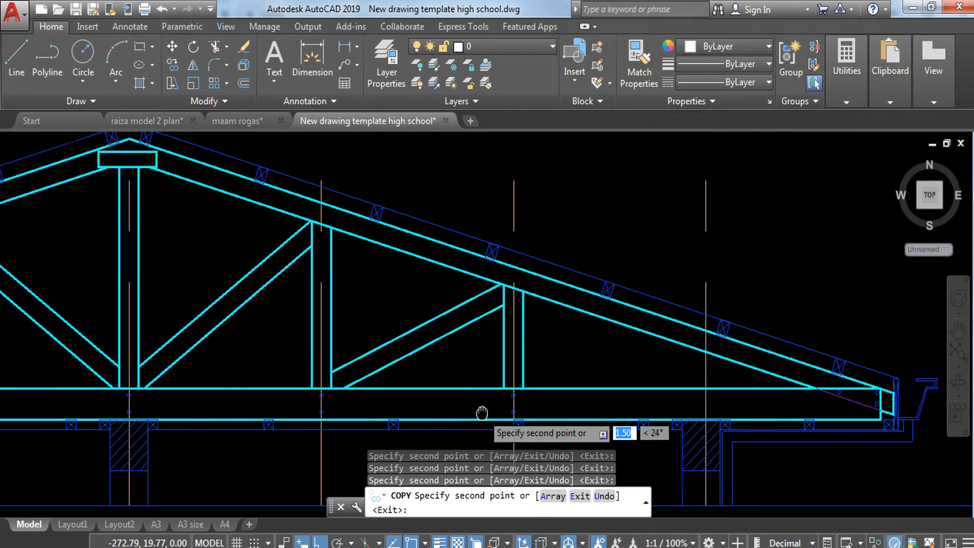
key("Escape")
Move the loose circle beside the leftmost post into the left part of the ridge plate, with ortho off.
mouse_move(205, 426)
middle_mouse_down()
mouse_move(451, 468)
mouse_move(593, 390)
middle_mouse_up()
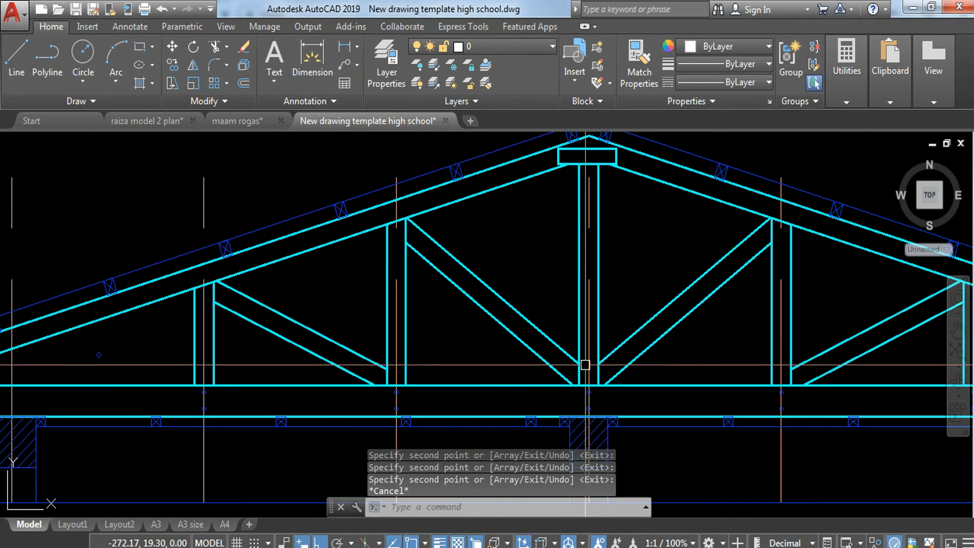
scroll(97, 357, "up", 4)
left_click(124, 340)
left_click(61, 374)
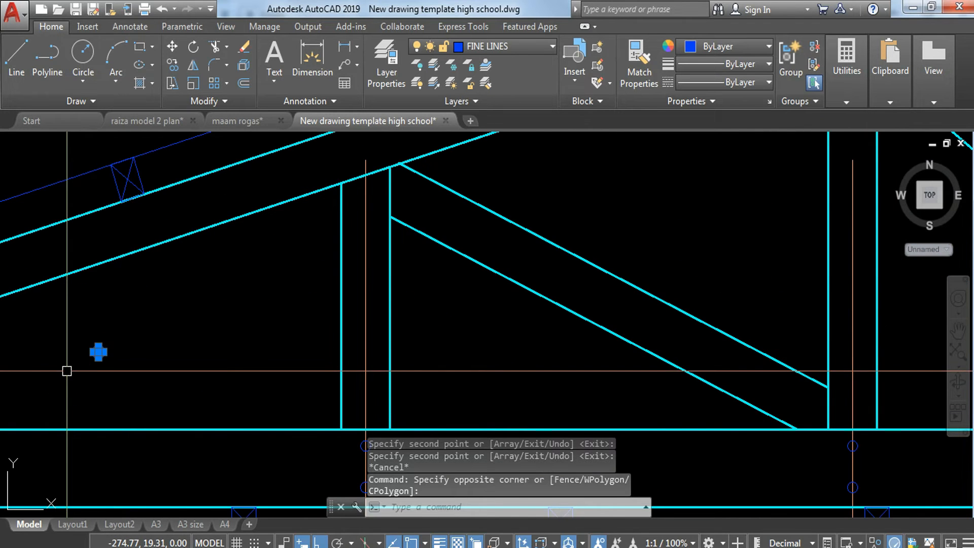
type("m")
key("Return")
scroll(98, 354, "up", 4)
left_click(98, 354)
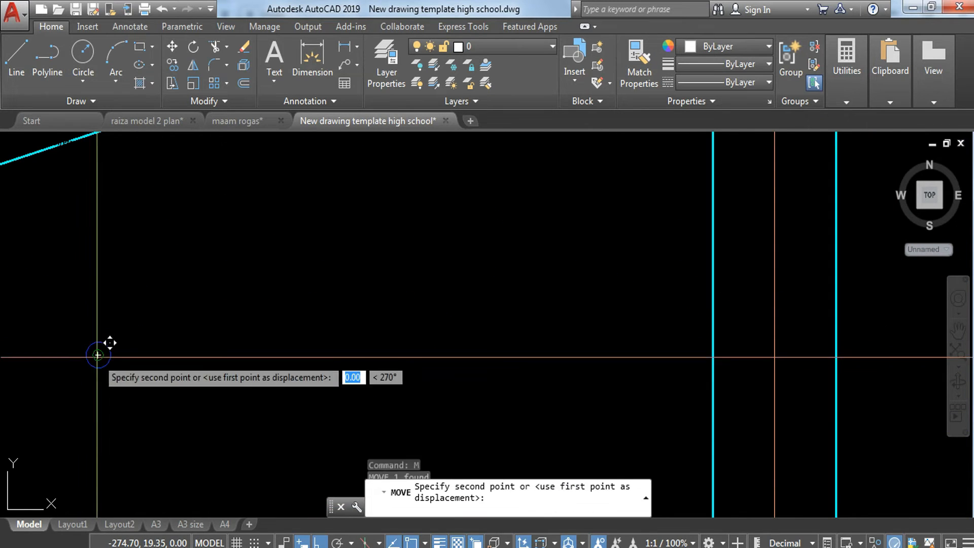
scroll(109, 343, "down", 4)
middle_click_drag(338, 342, 483, 390)
key("F8")
middle_click_drag(440, 299, 1, 439)
scroll(546, 228, "up", 4)
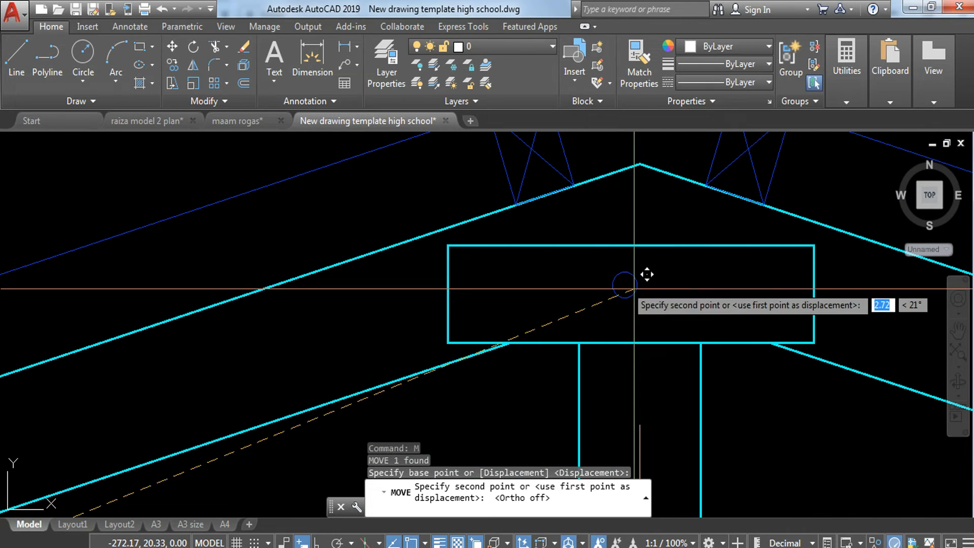
left_click(503, 292)
Copy the ridge plate's circle horizontally 0.22 to the plate's right end and once to the plate's centre.
left_click(520, 263)
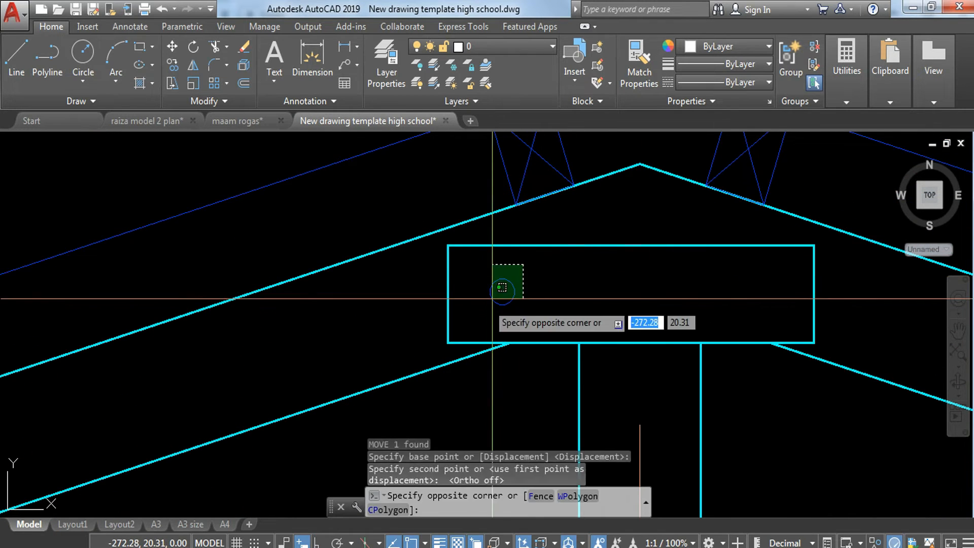
left_click(479, 307)
type("co")
key("Return")
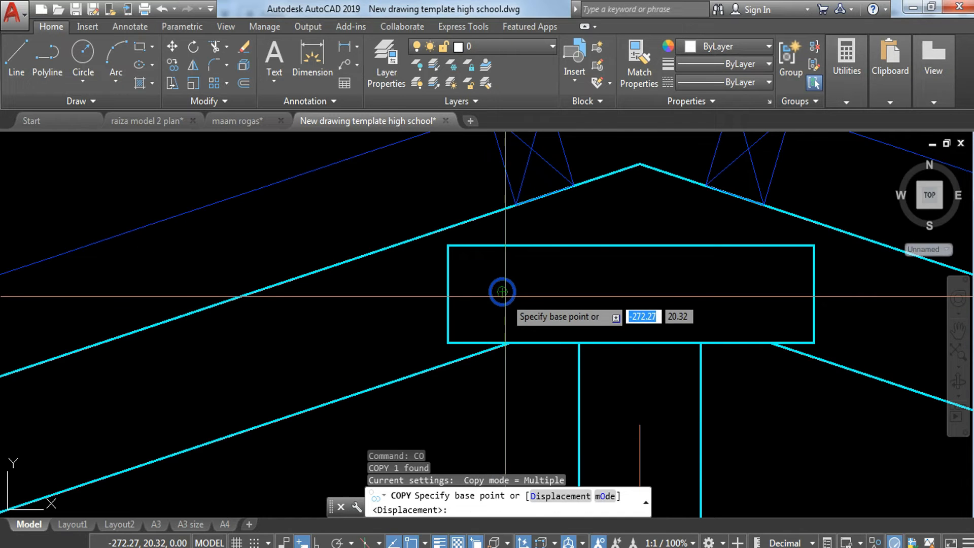
left_click(502, 292)
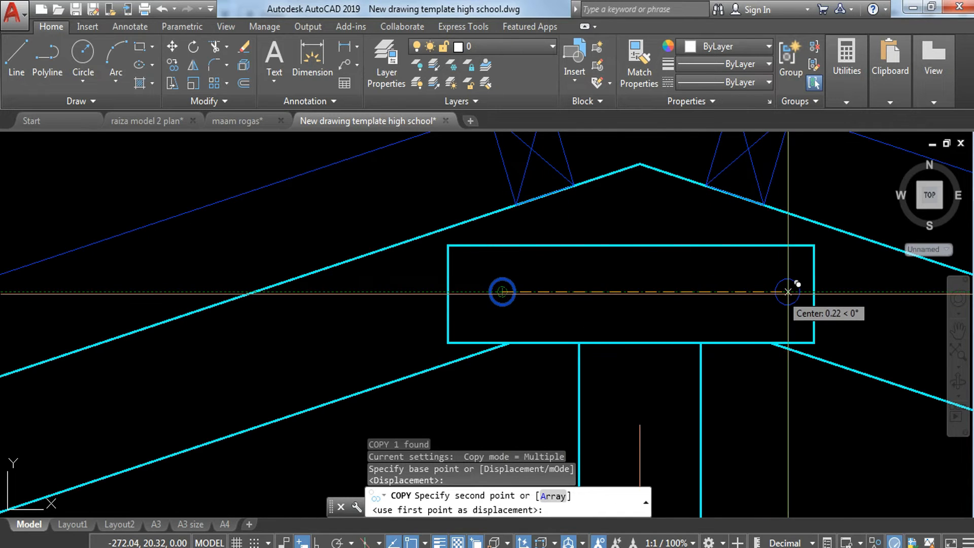
left_click(637, 291)
key("Escape")
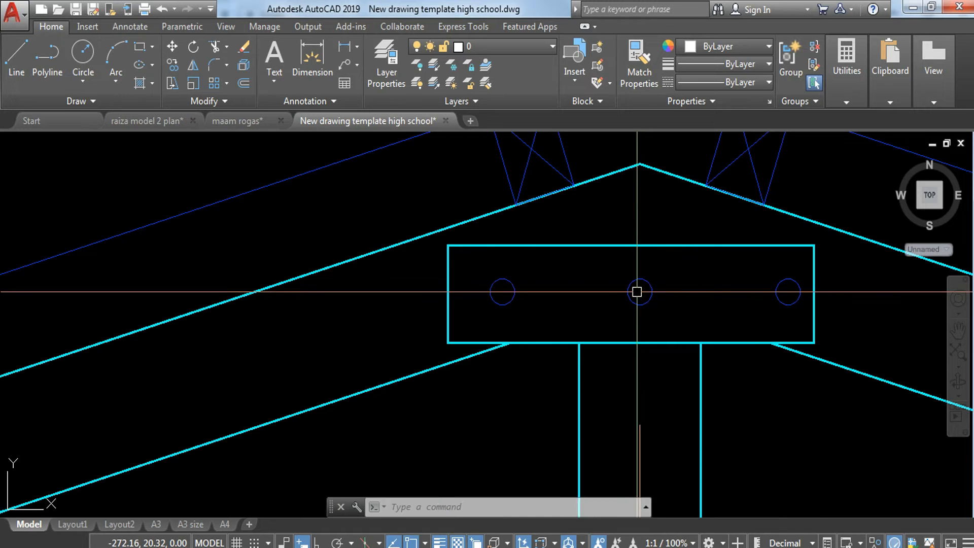
scroll(638, 292, "down", 5)
middle_click_drag(644, 335, 619, 309)
scroll(608, 318, "down", 4)
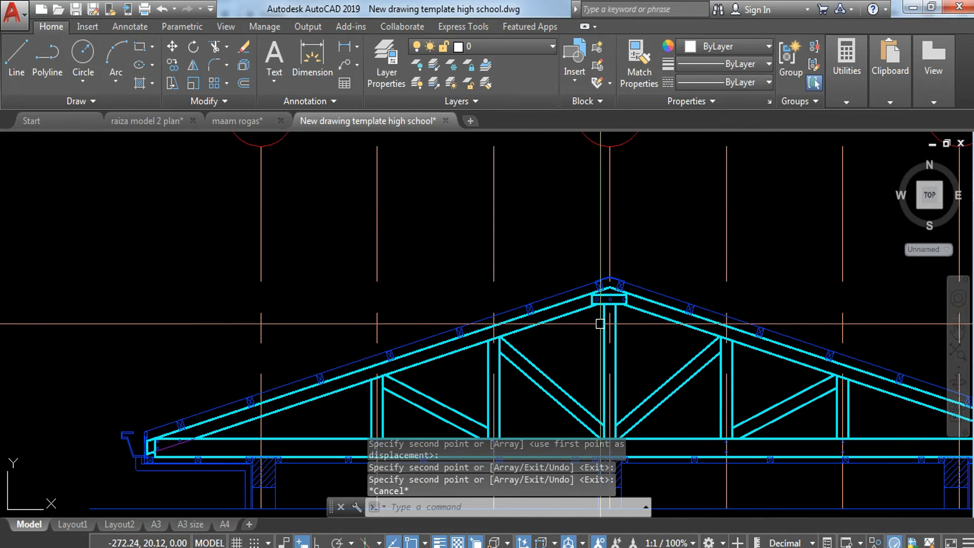
key("Escape")
middle_click_drag(582, 342, 522, 303)
scroll(551, 244, "down", 4)
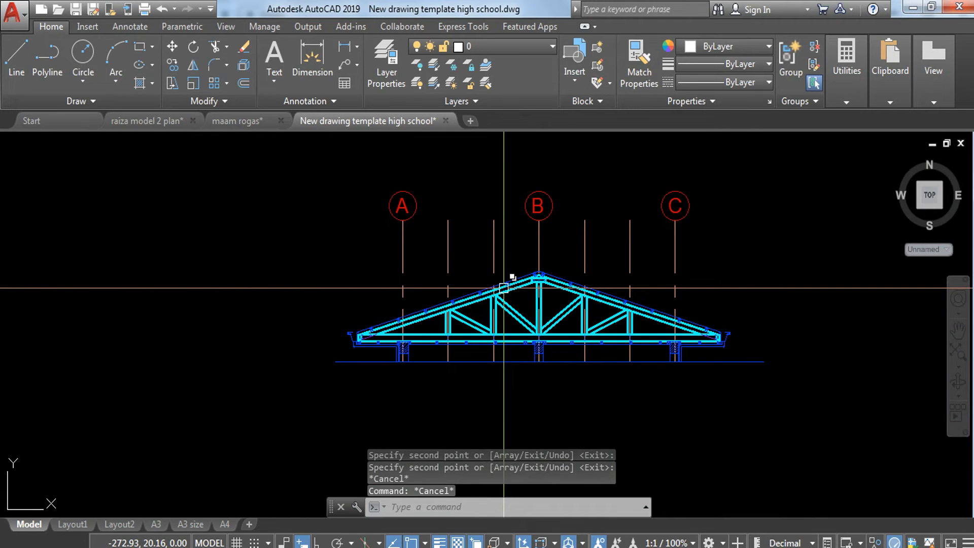
scroll(504, 287, "down", 5)
left_click(368, 288)
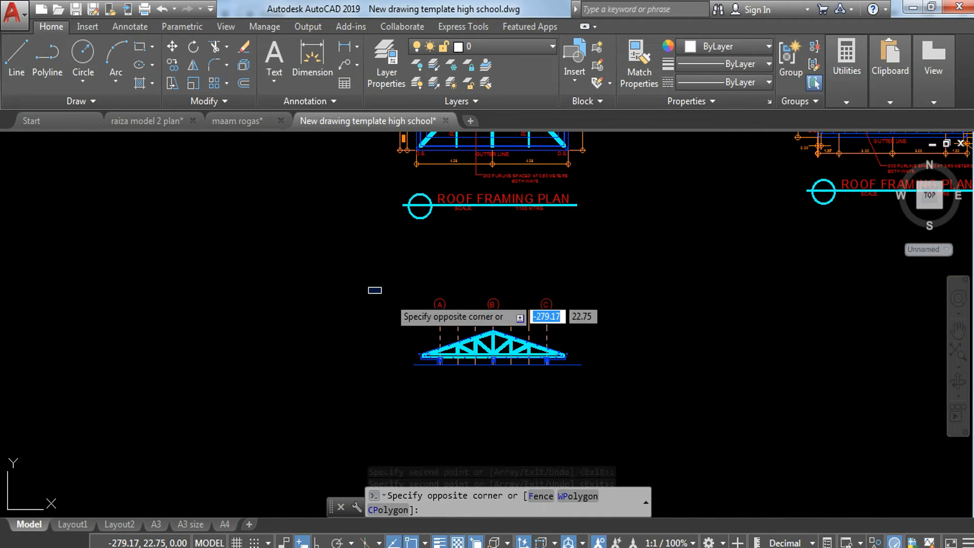
left_click(608, 393)
key("Escape")
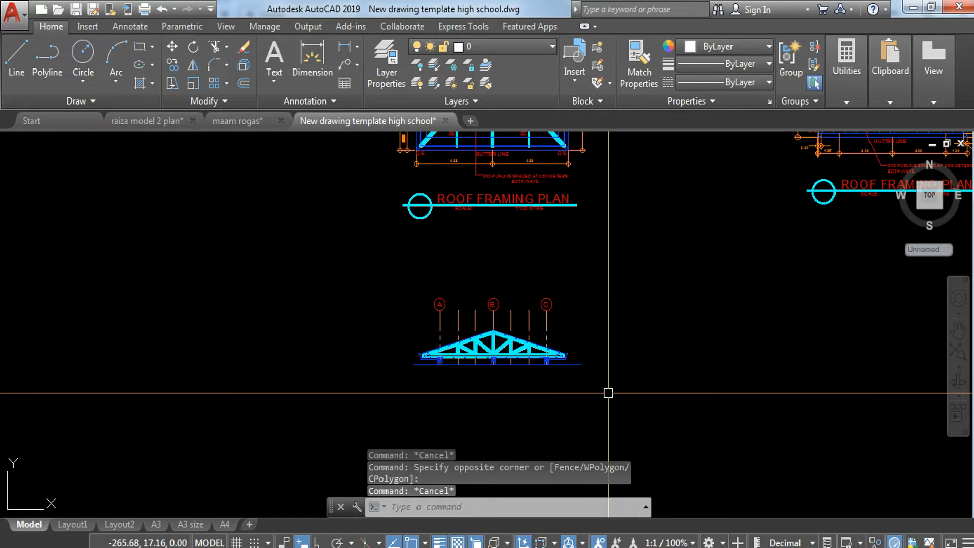
Look over the other plans and the footing section details elsewhere in the drawing.
scroll(637, 387, "down", 6)
middle_click_drag(439, 344, 458, 485)
scroll(459, 447, "down", 4)
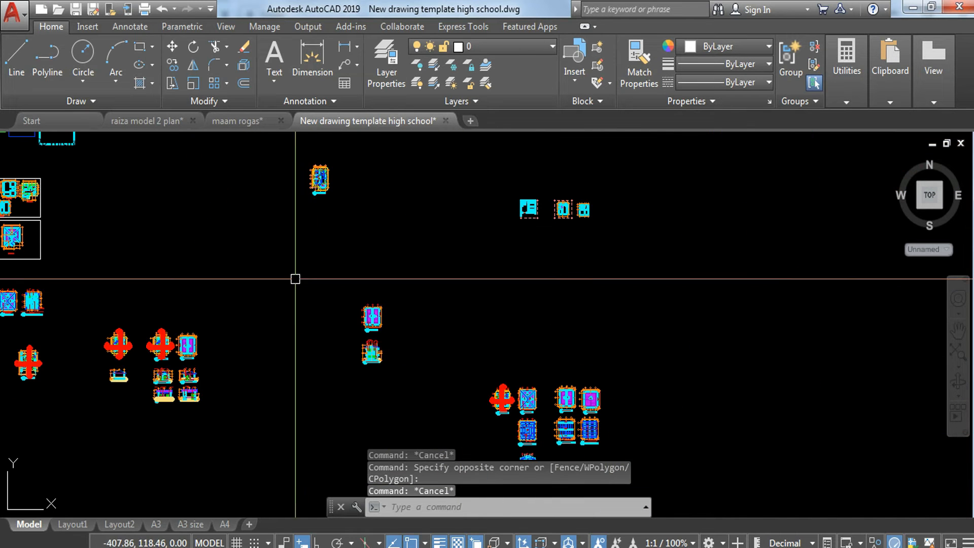
middle_click_drag(350, 282, 425, 484)
middle_click_drag(248, 272, 319, 404)
scroll(314, 306, "down", 4)
middle_click_drag(365, 272, 332, 364)
scroll(398, 248, "up", 10)
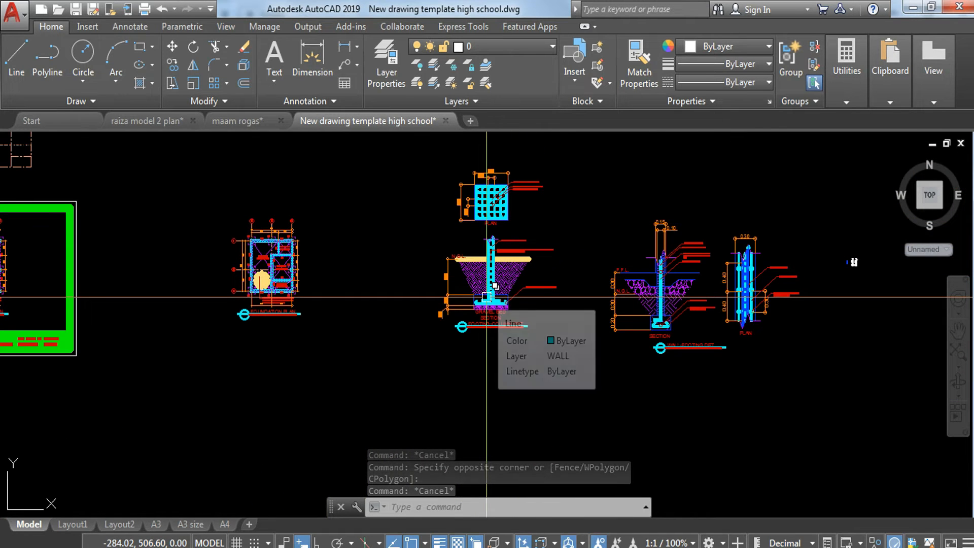
scroll(483, 305, "down", 6)
scroll(485, 339, "down", 2)
middle_click_drag(485, 338, 286, 193)
scroll(287, 194, "down", 2)
middle_click_drag(355, 272, 392, 97)
scroll(315, 327, "up", 5)
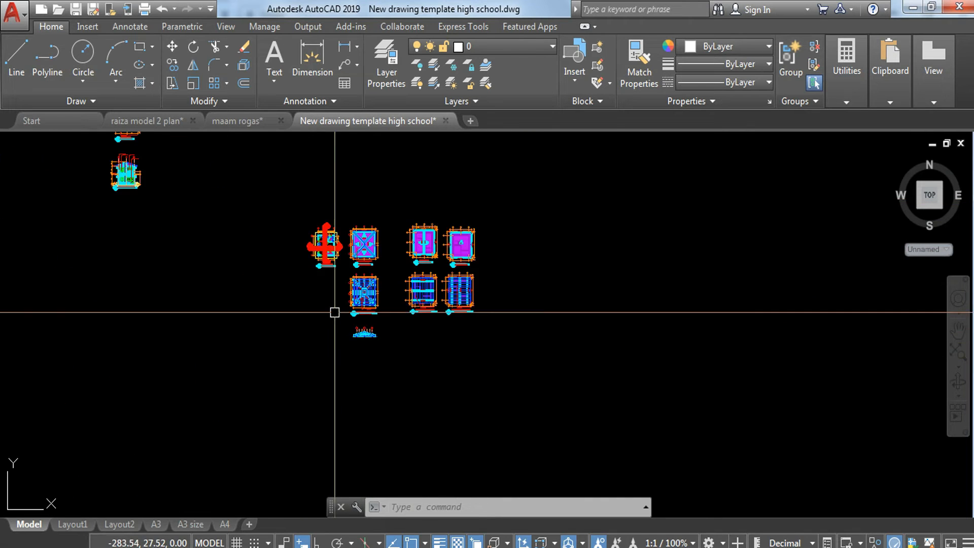
Move the whole truss drawing from below the roof framing plan to the empty area above the roof plans.
left_click(311, 346)
left_click(433, 415)
type("m")
key("Return")
left_click(358, 387)
scroll(408, 356, "down", 3)
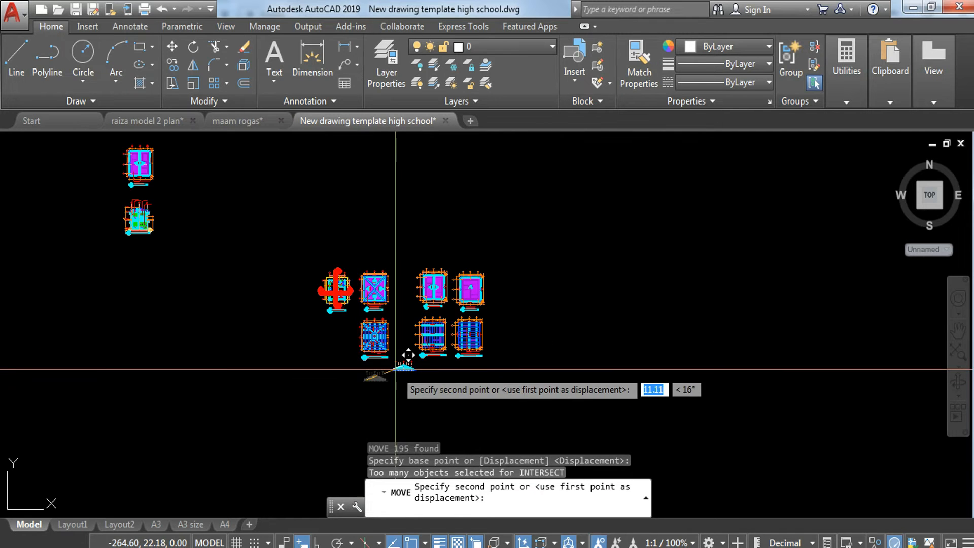
middle_click_drag(409, 355, 362, 389)
left_click(349, 181)
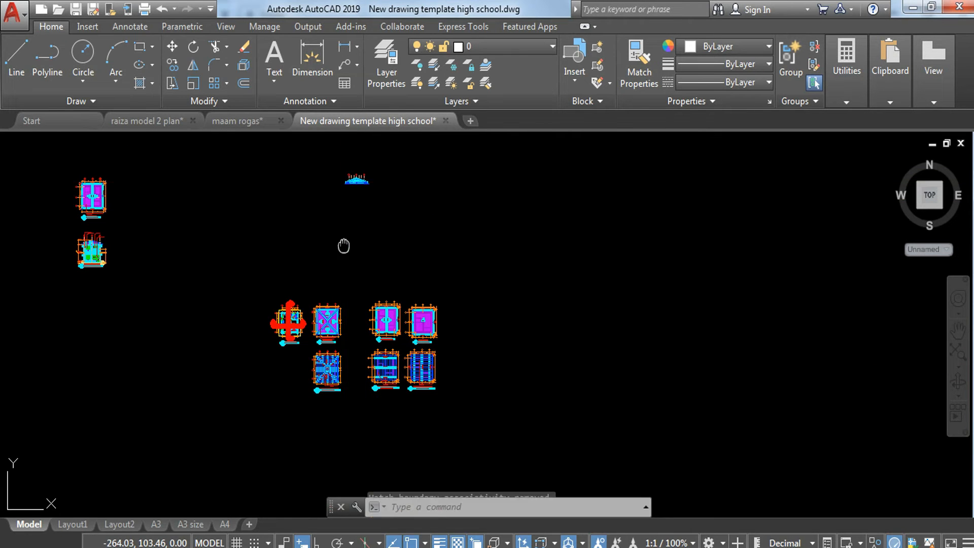
Scale the whole truss drawing by a factor of 100/30 from the left end of its ground line.
middle_click_drag(344, 246, 347, 405)
key("Escape")
left_click(325, 298)
left_click(403, 367)
type("sc")
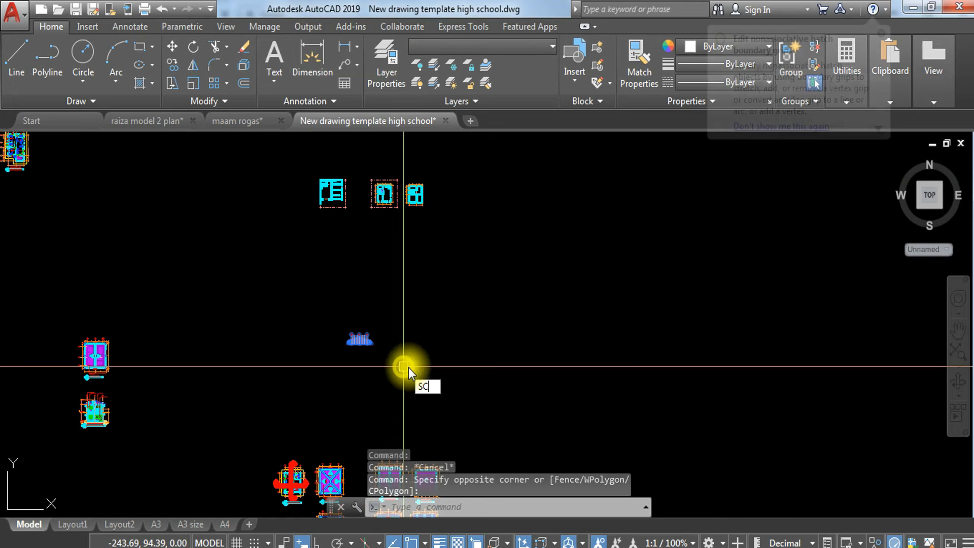
key("Return")
scroll(358, 281, "up", 5)
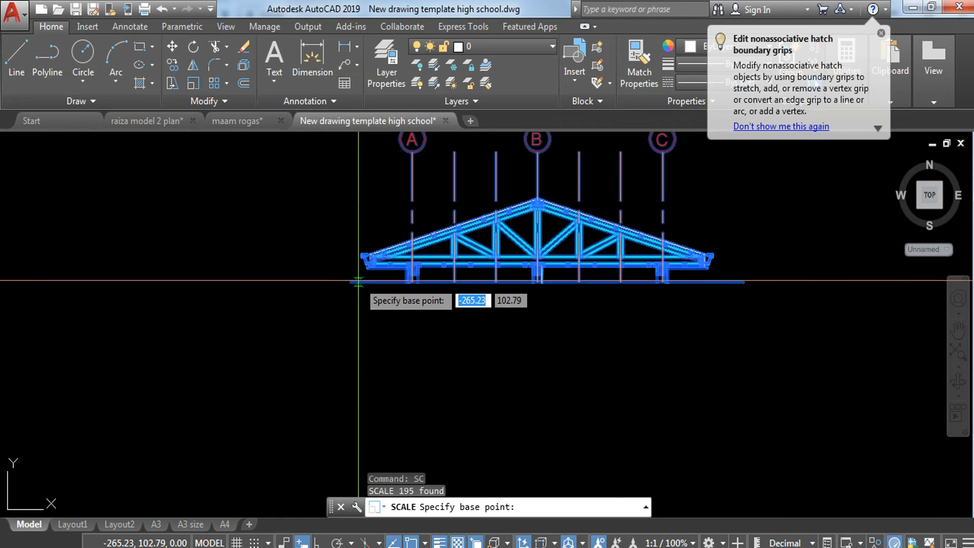
left_click(351, 281)
left_click(350, 281)
type("1")
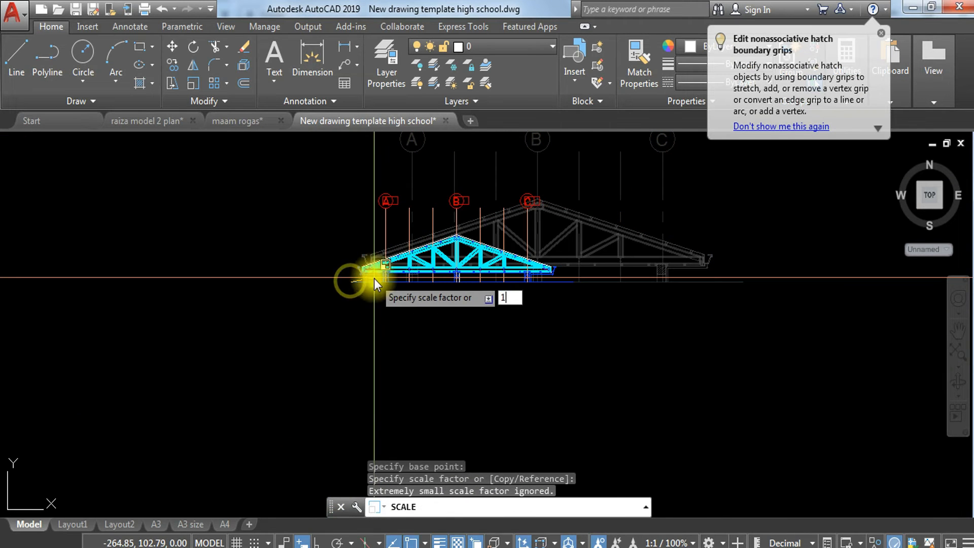
type("00/30")
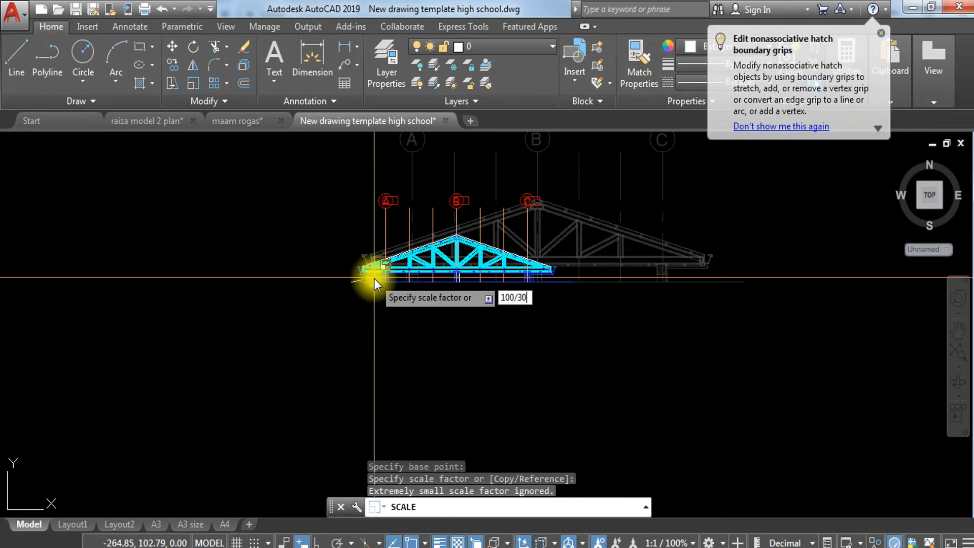
key("Return")
Try to erase the two intermediate centre lines between grids B and C.
scroll(388, 312, "down", 2)
scroll(388, 311, "down", 2)
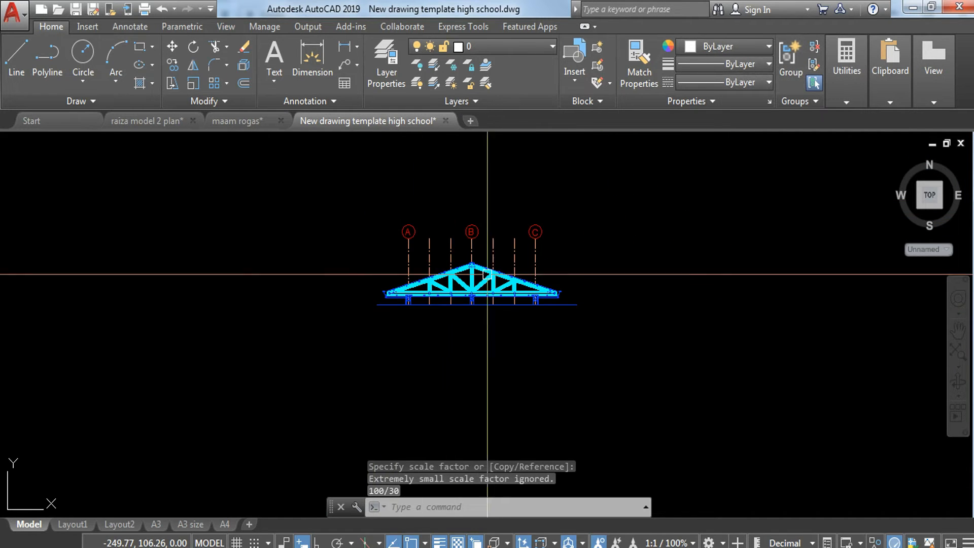
scroll(513, 217, "up", 3)
left_click(534, 201)
left_click(460, 244)
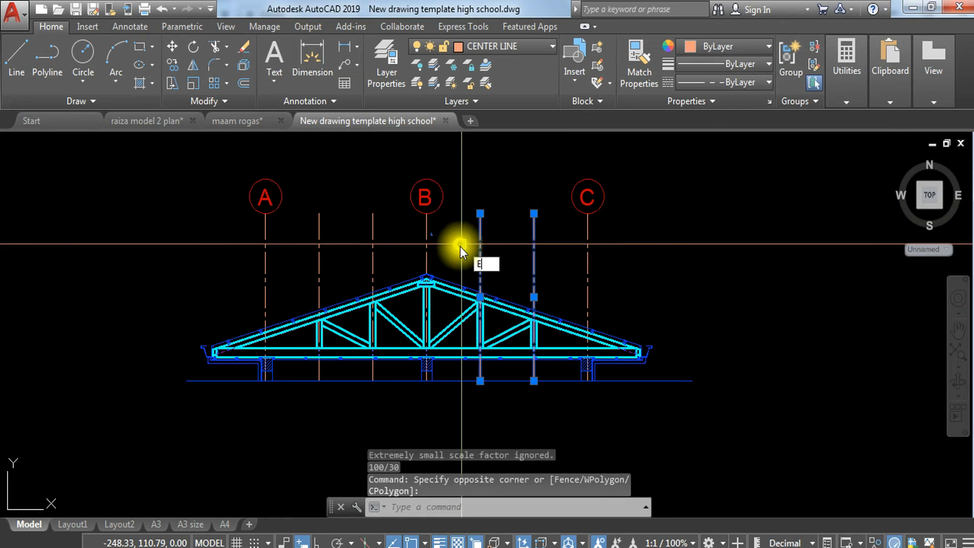
type("e")
key("Return")
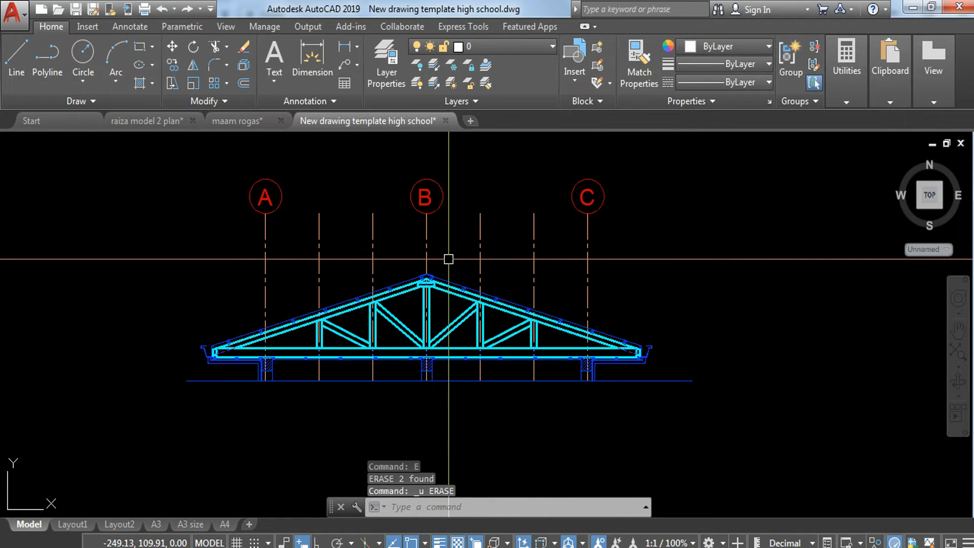
key("Escape")
Erase the horizontal ground line beneath the truss and columns.
left_click(708, 374)
left_click(668, 410)
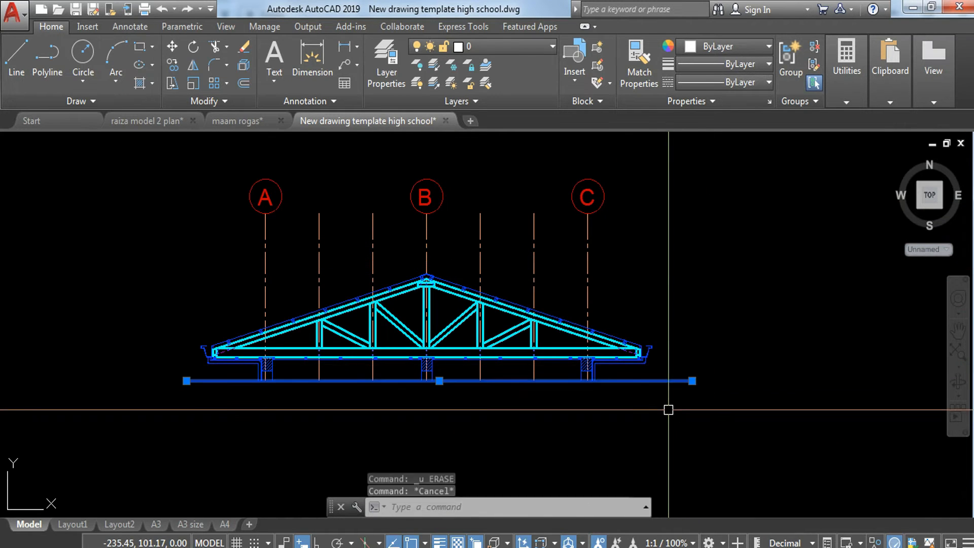
type("e")
key("Return")
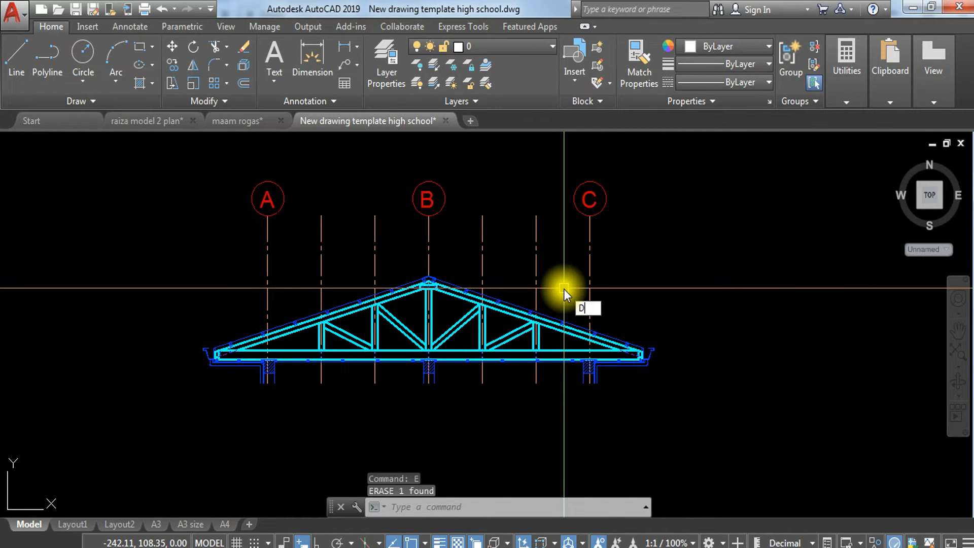
Create a new dimension style named 1 30 MTRS based on the 1 100 MTRS style.
key("Return")
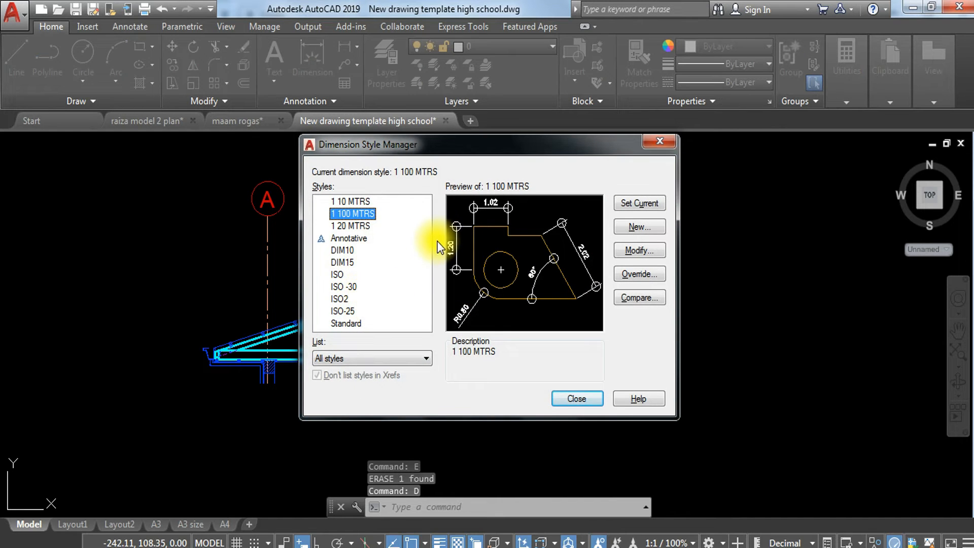
left_click(360, 216)
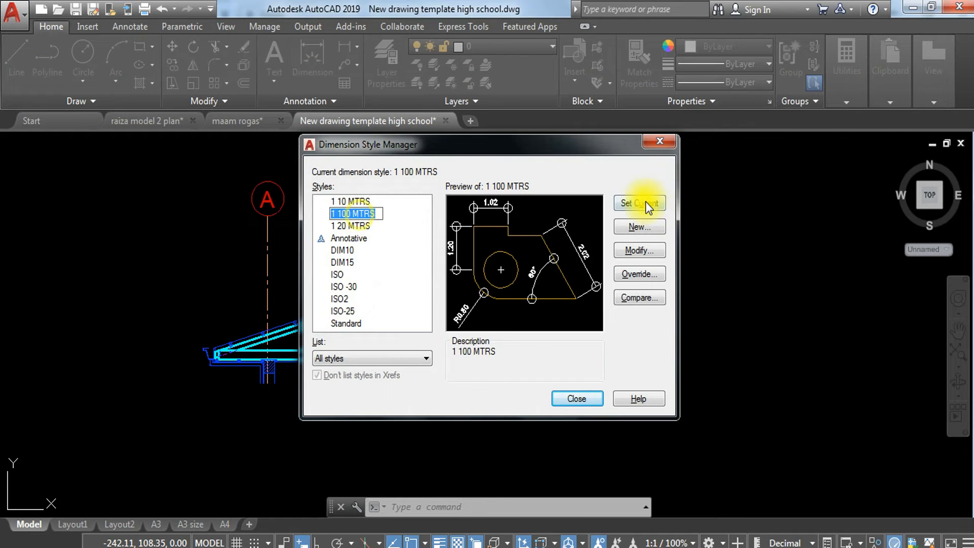
left_click(631, 224)
type("1 30 MTRS")
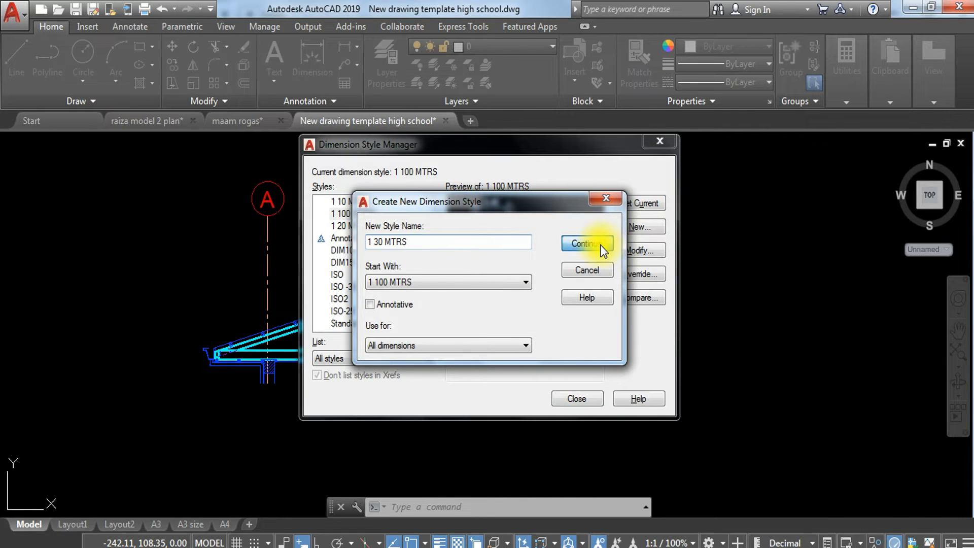
left_click(601, 248)
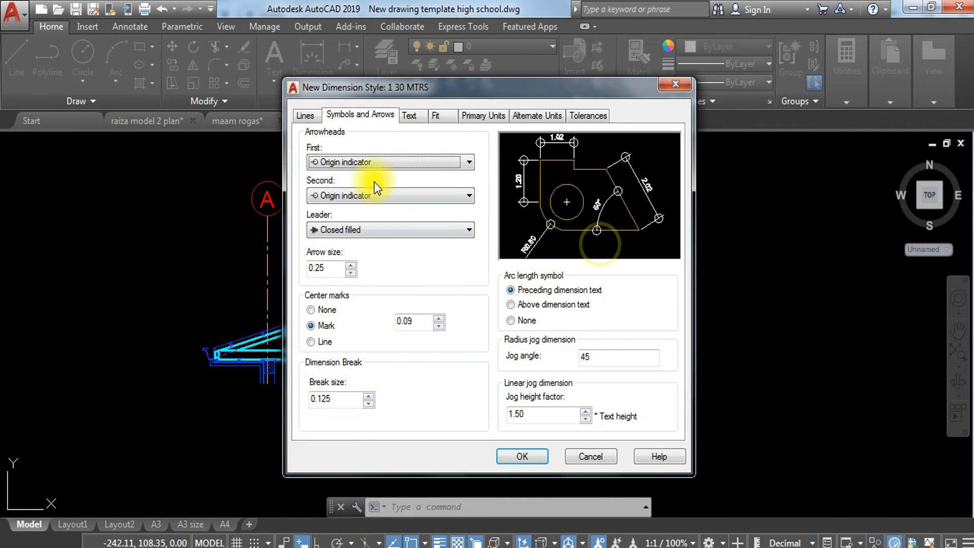
Set the new dimension style's measurement scale factor to 0.3 and its text height to 0.25.
left_click(463, 117)
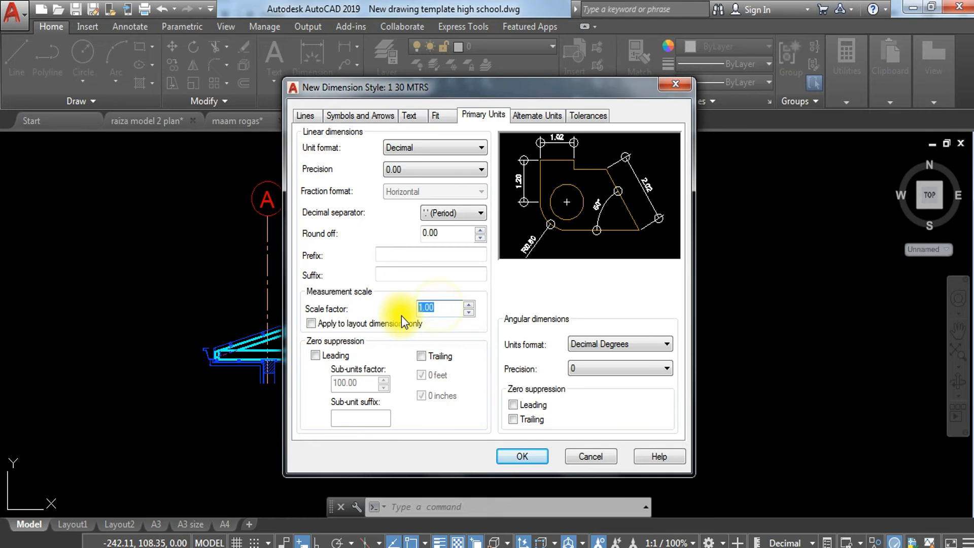
type(".3")
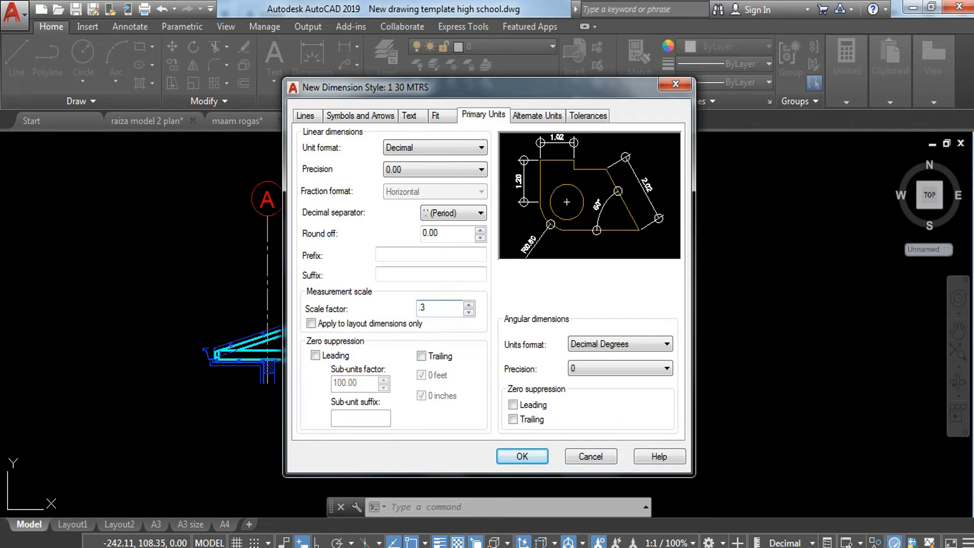
left_click(411, 118)
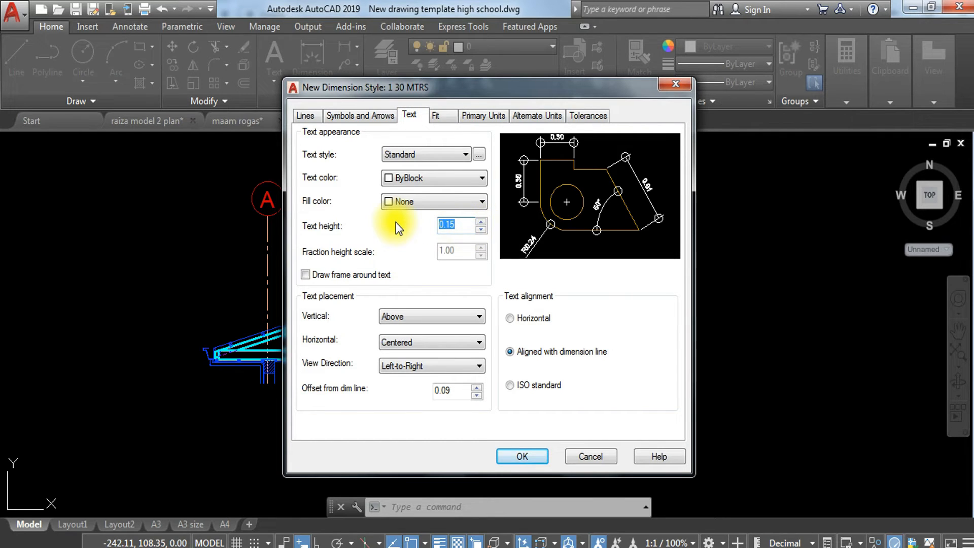
type(".25")
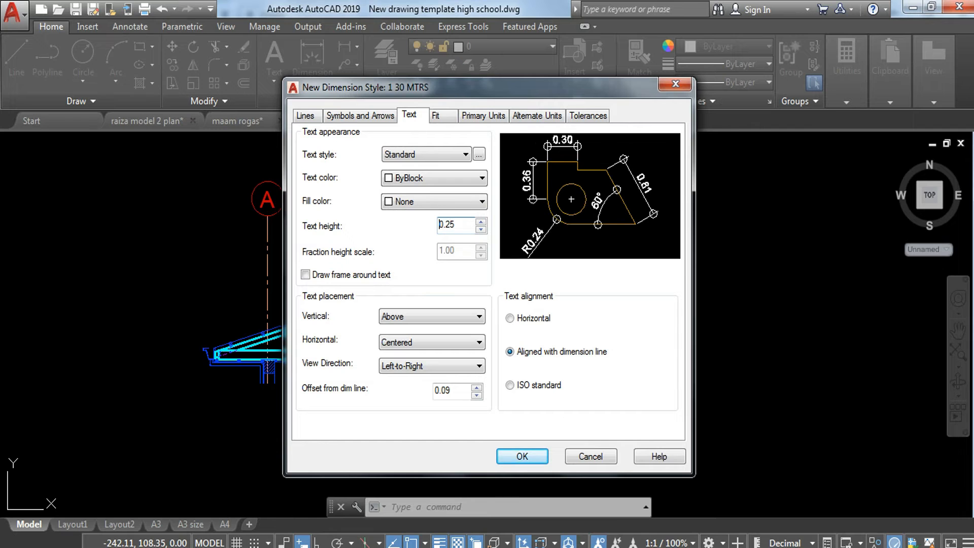
Set the new dimension style's arrow size to 0.40 and its vertical text placement to Outside.
left_click(342, 116)
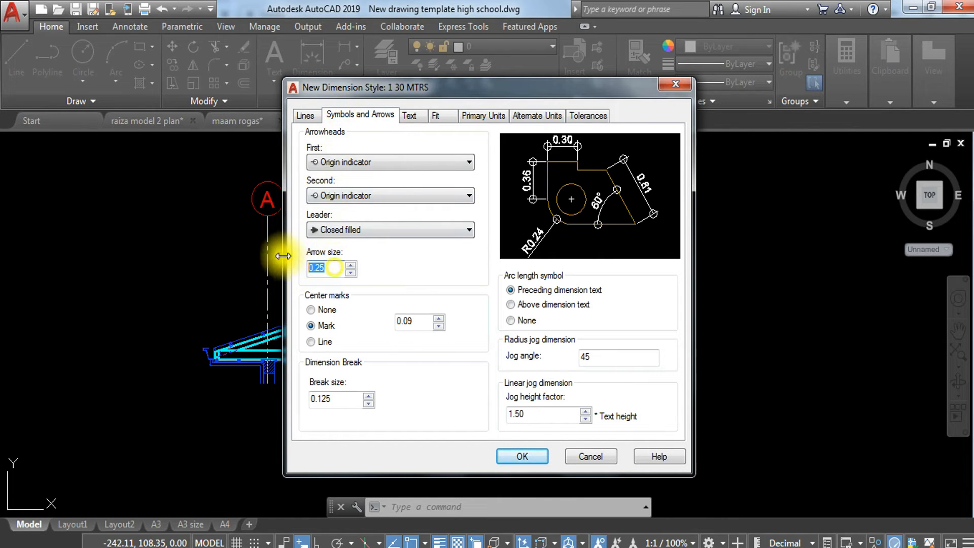
type(".")
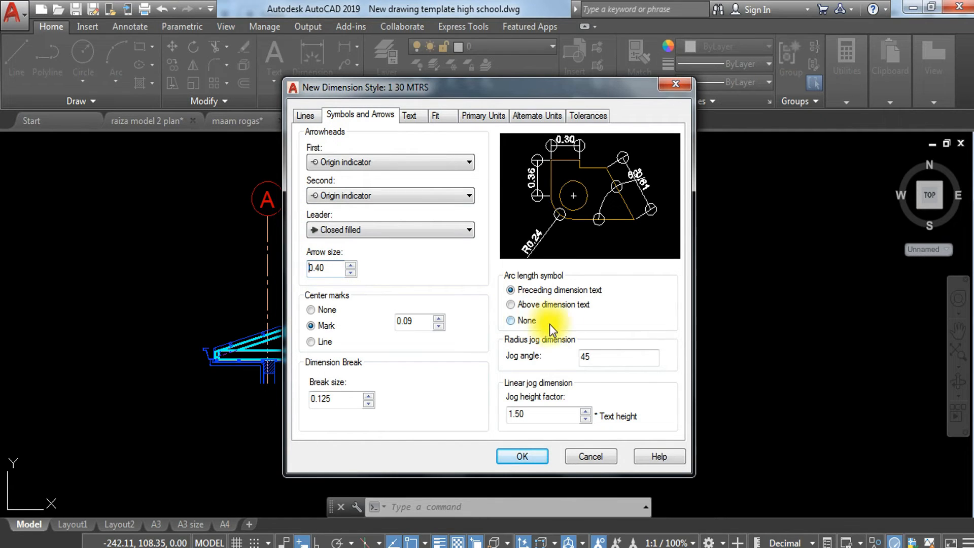
left_click(412, 116)
left_click(444, 319)
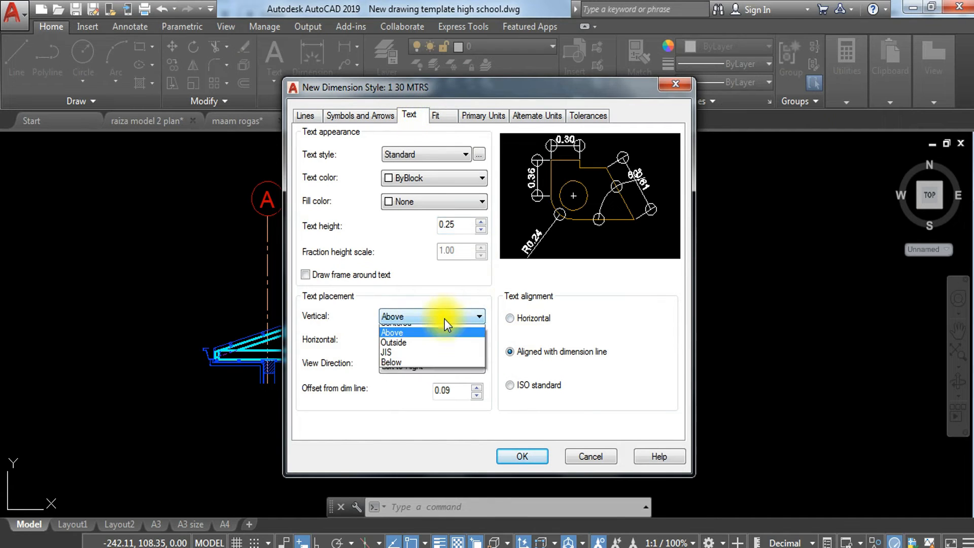
left_click(436, 351)
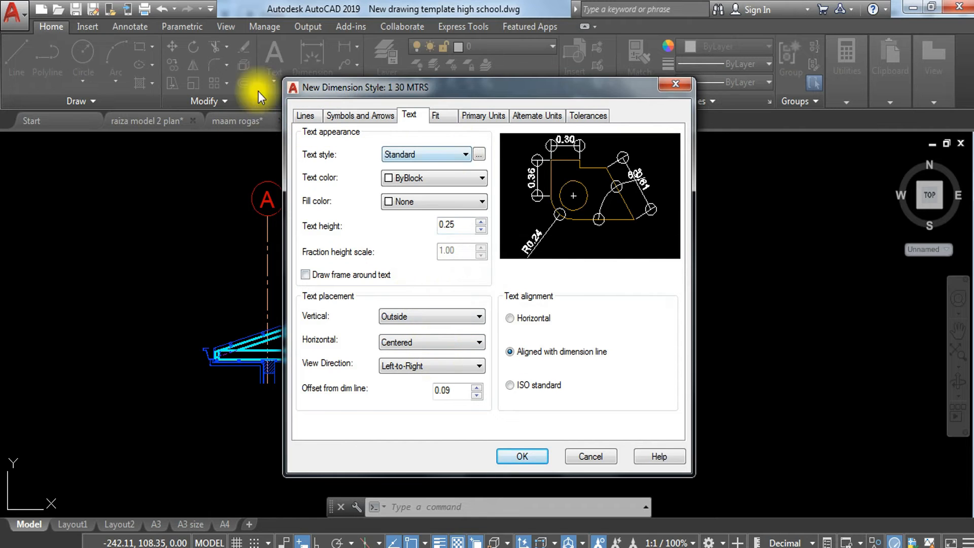
Save the 1 30 MTRS dimension style and make it the current style.
left_click(367, 115)
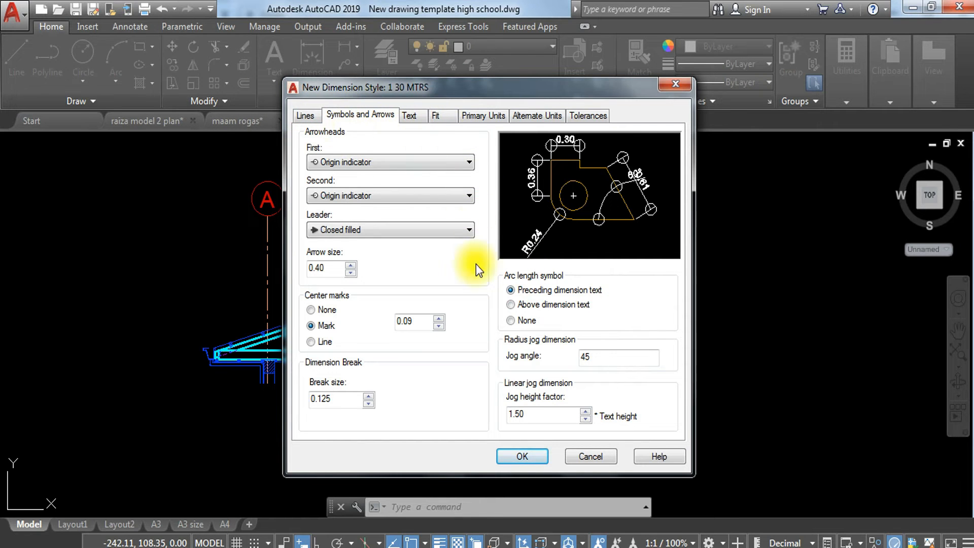
left_click(525, 456)
left_click(351, 237)
left_click(640, 203)
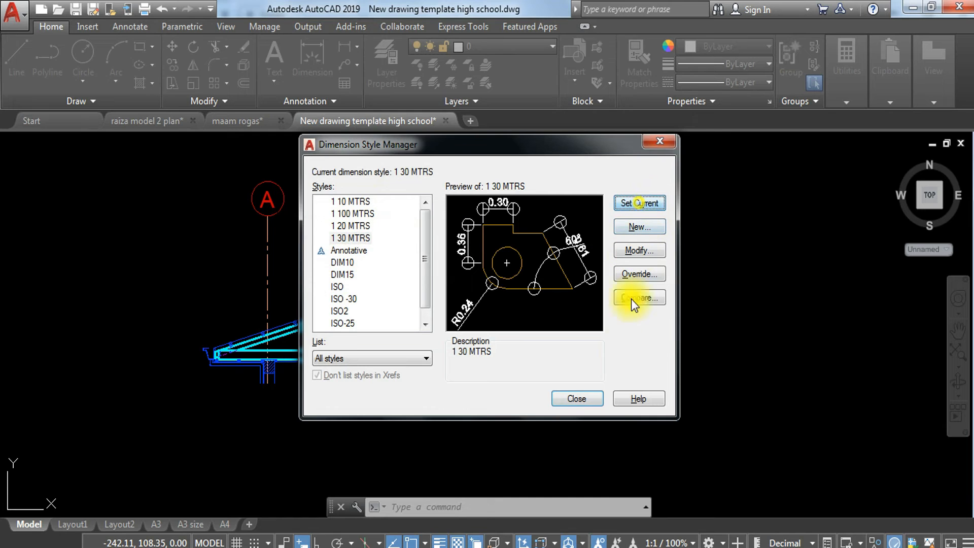
left_click(586, 401)
Add a horizontal linear dimension above the truss from the left gutter's outer edge to the roof ridge at grid B.
scroll(332, 314, "up", 4)
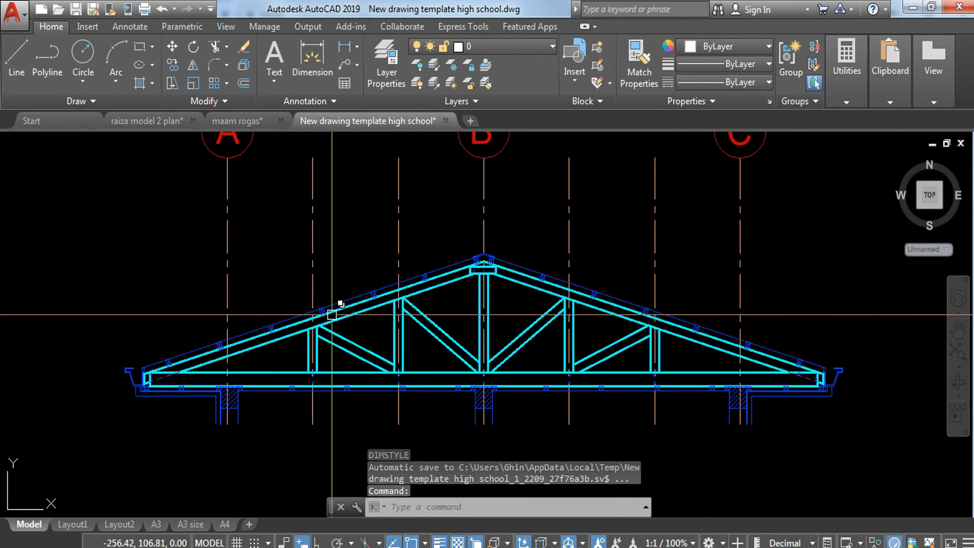
scroll(332, 315, "down", 4)
type("DL")
key("Return")
scroll(455, 338, "up", 5)
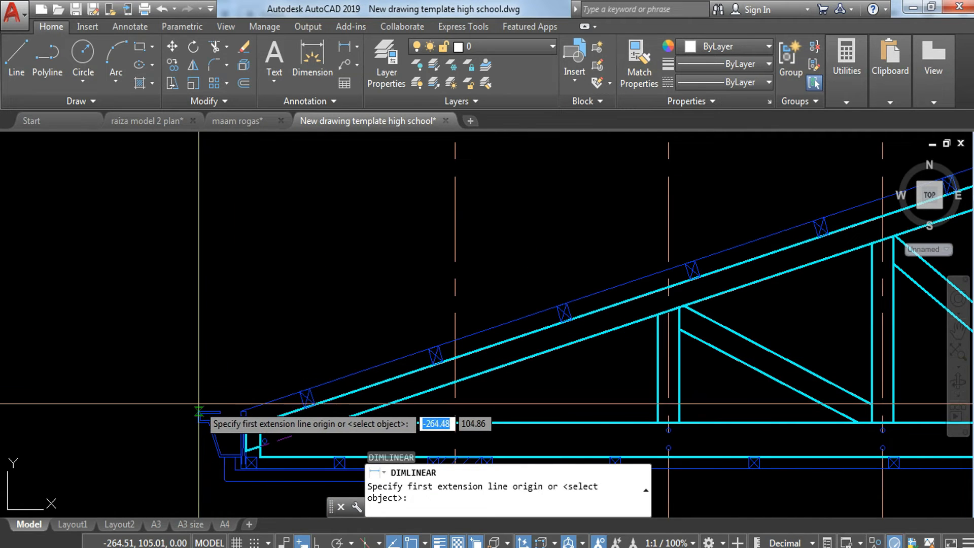
left_click(198, 411)
scroll(198, 411, "down", 4)
scroll(421, 328, "up", 3)
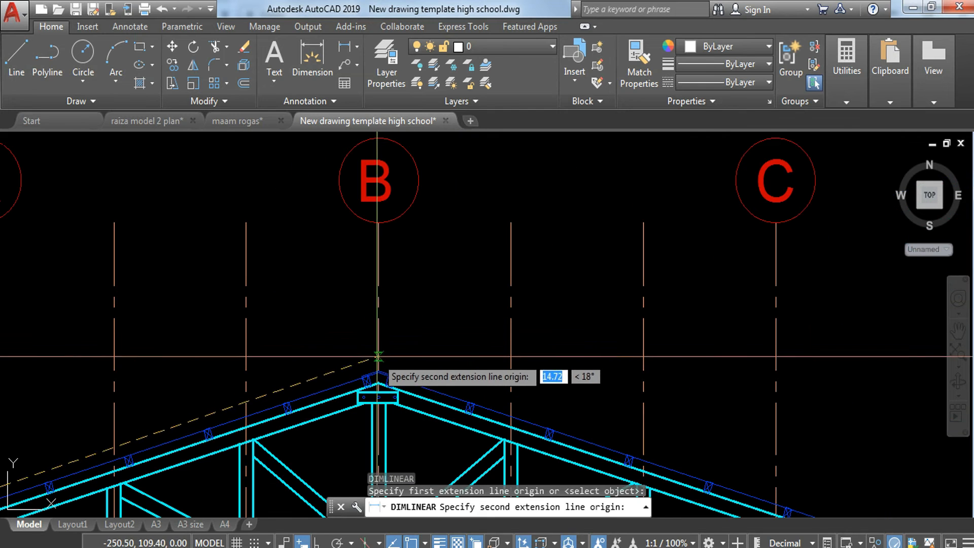
scroll(378, 371, "up", 5)
left_click(366, 371)
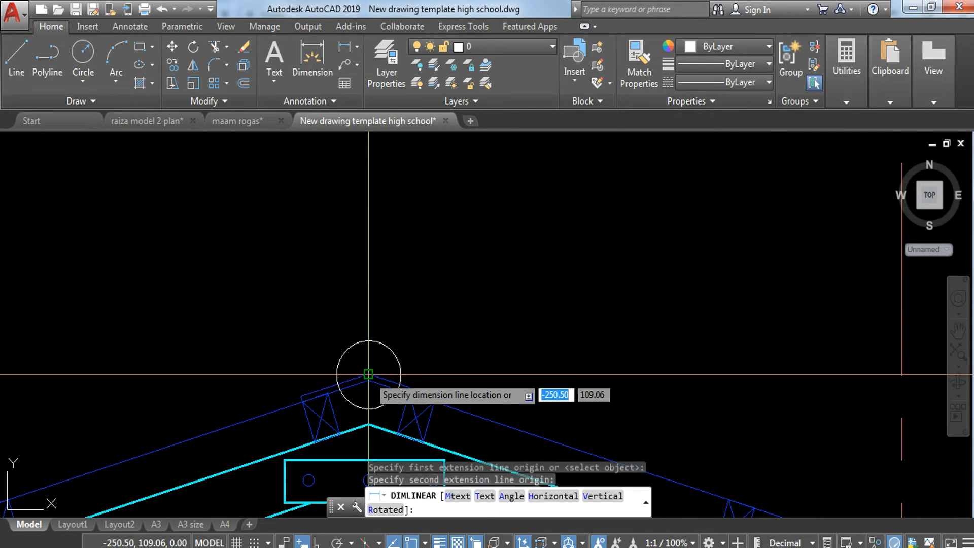
scroll(304, 330, "down", 4)
scroll(442, 281, "down", 3)
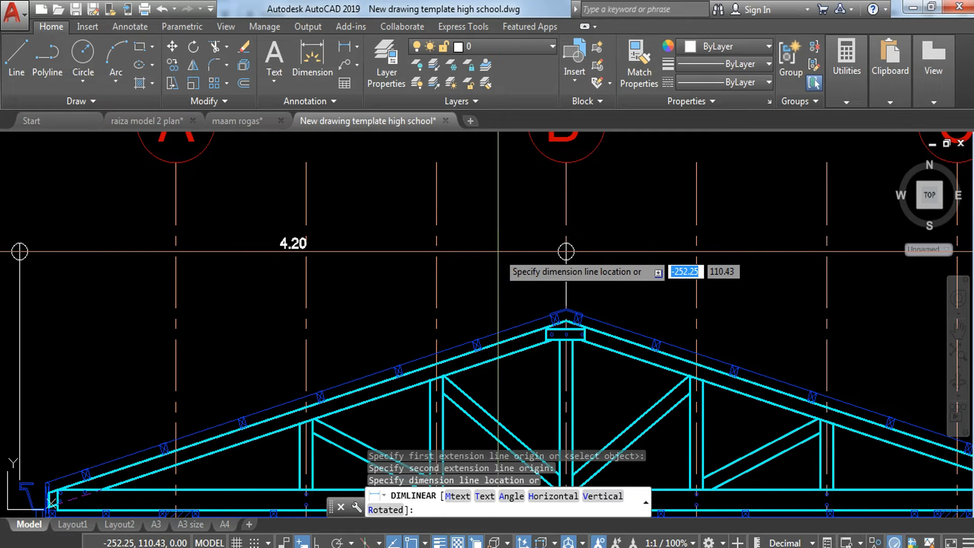
left_click(498, 264)
Continue the dimension chain from the ridge through both intermediate centre lines and grid C to the right gutter's outer edge.
type("DIMCO")
key("Return")
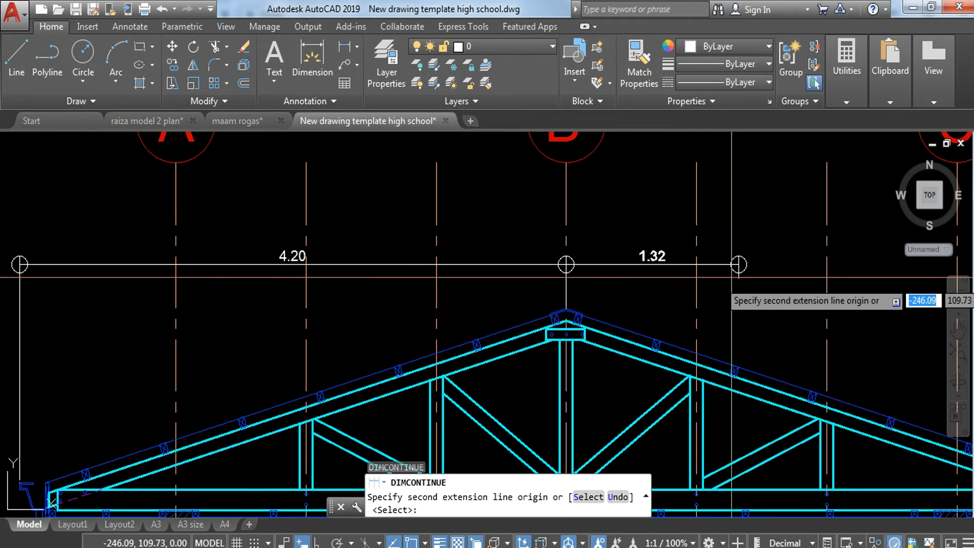
left_click(696, 354)
middle_click_drag(755, 353, 537, 298)
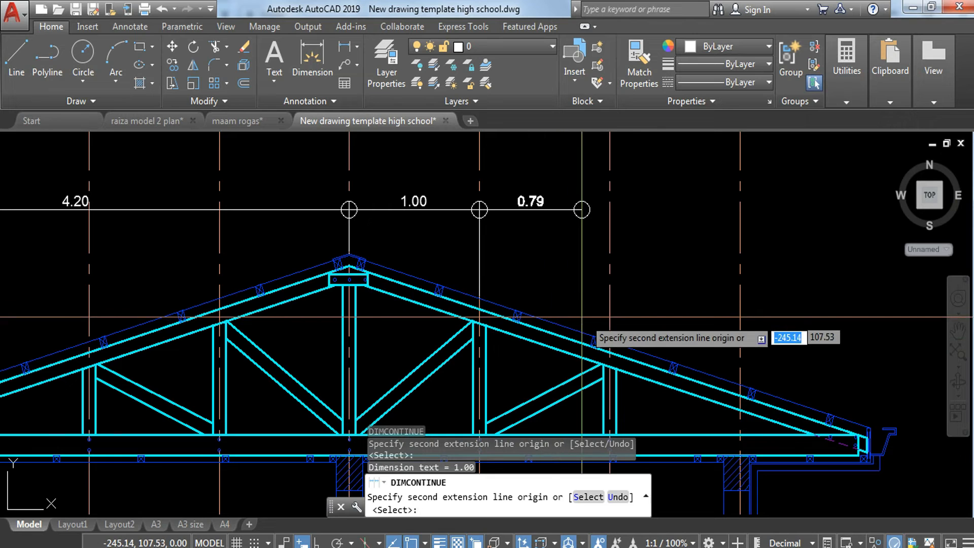
left_click(597, 342)
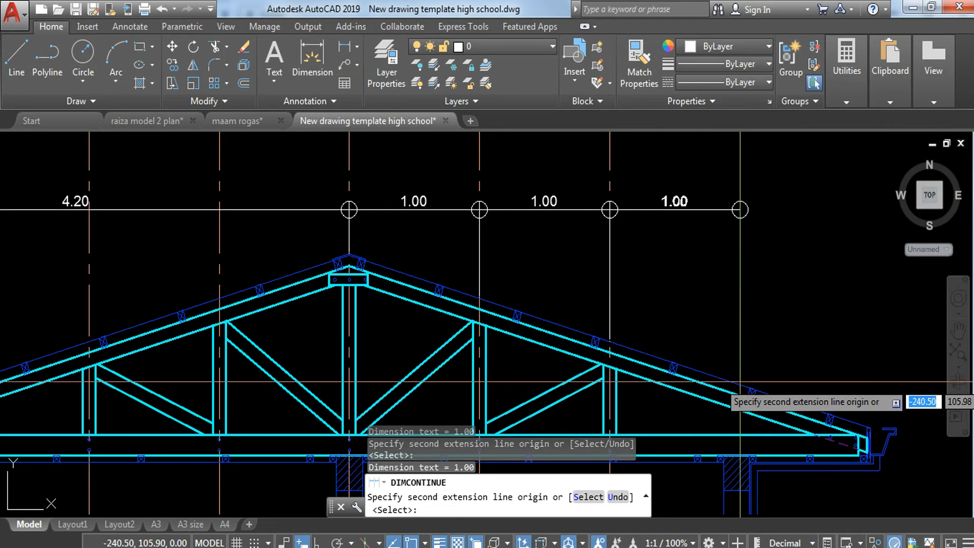
middle_click_drag(808, 380, 665, 355)
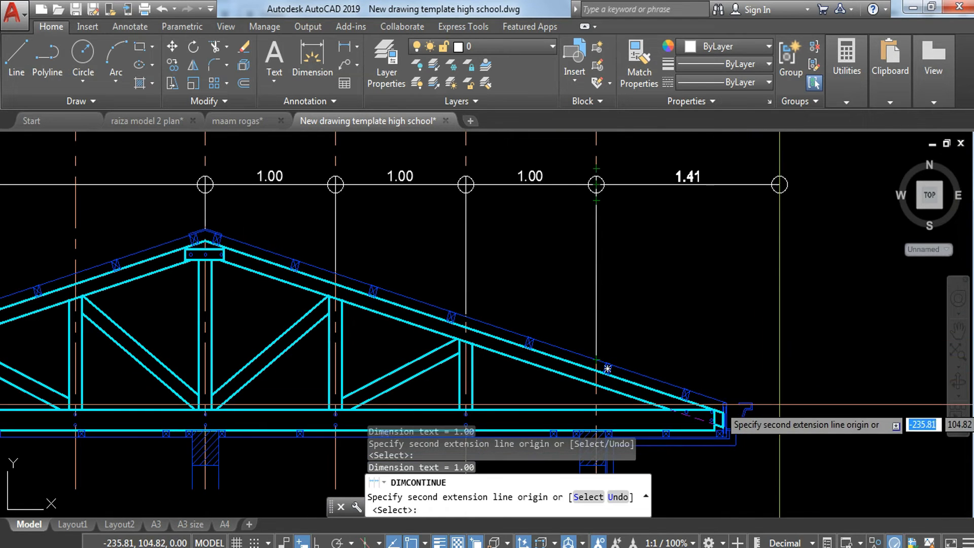
key("Escape")
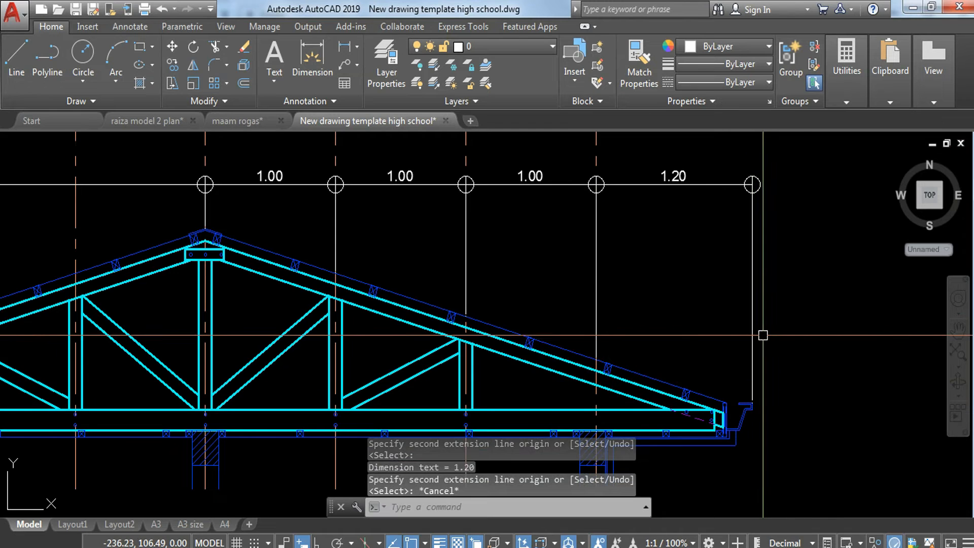
scroll(761, 332, "down", 2)
key("Escape")
key("Escape")
key("Escape")
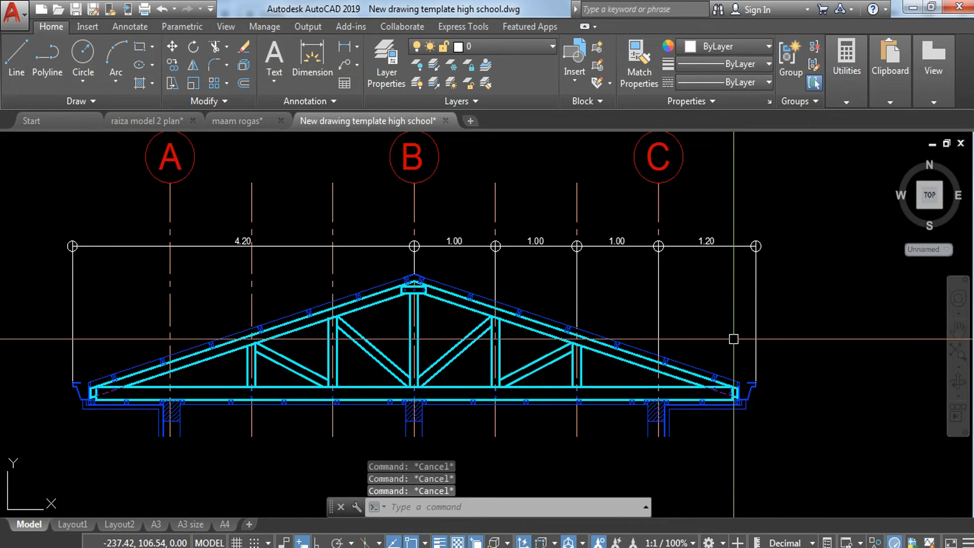
Add a vertical linear dimension from the right fascia board's bottom corner up to the roof ridge, placed to the right of the truss.
middle_click_drag(275, 281, 426, 272)
middle_click_drag(442, 305, 451, 298)
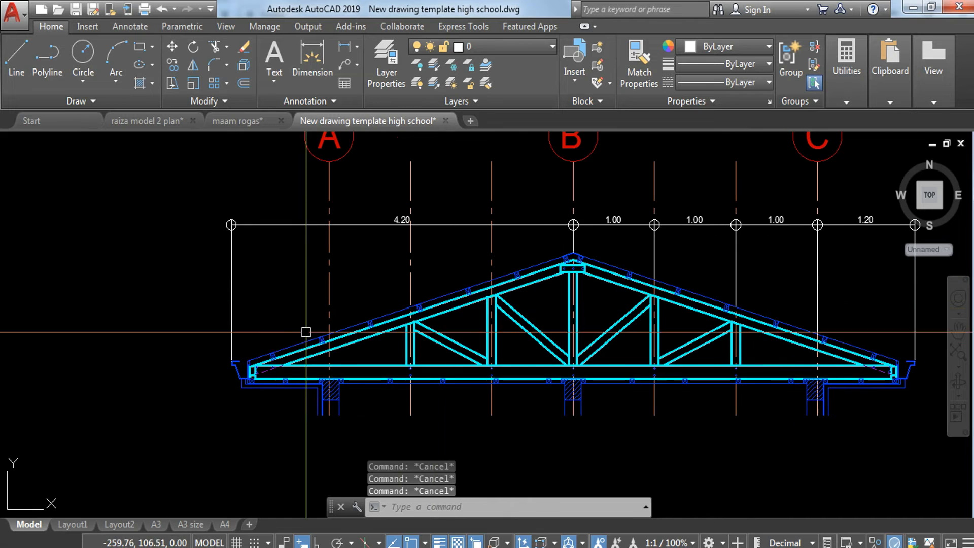
middle_click_drag(264, 380, 36, 346)
scroll(66, 343, "down", 4)
scroll(225, 328, "up", 4)
middle_click_drag(209, 325, 280, 336)
type("LI")
key("Return")
scroll(458, 391, "up", 2)
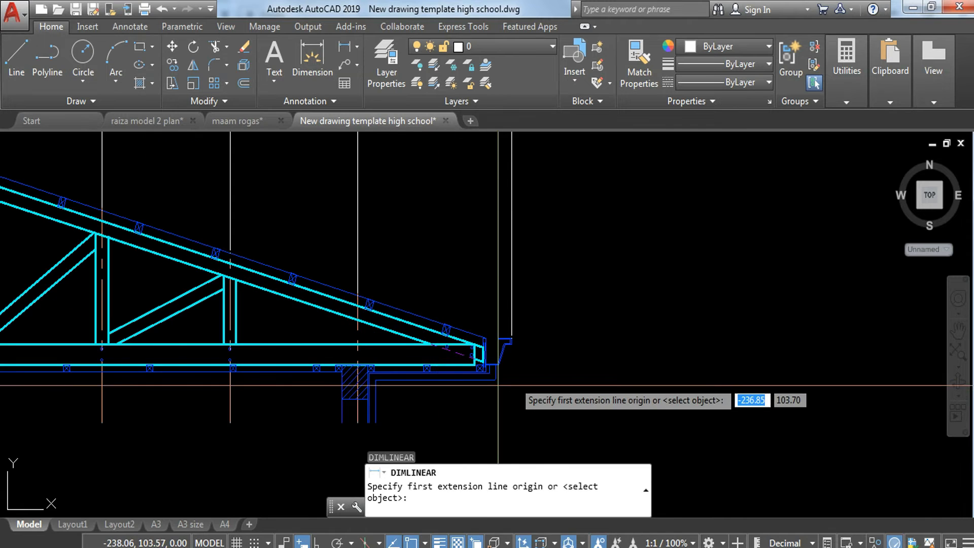
scroll(503, 366, "up", 2)
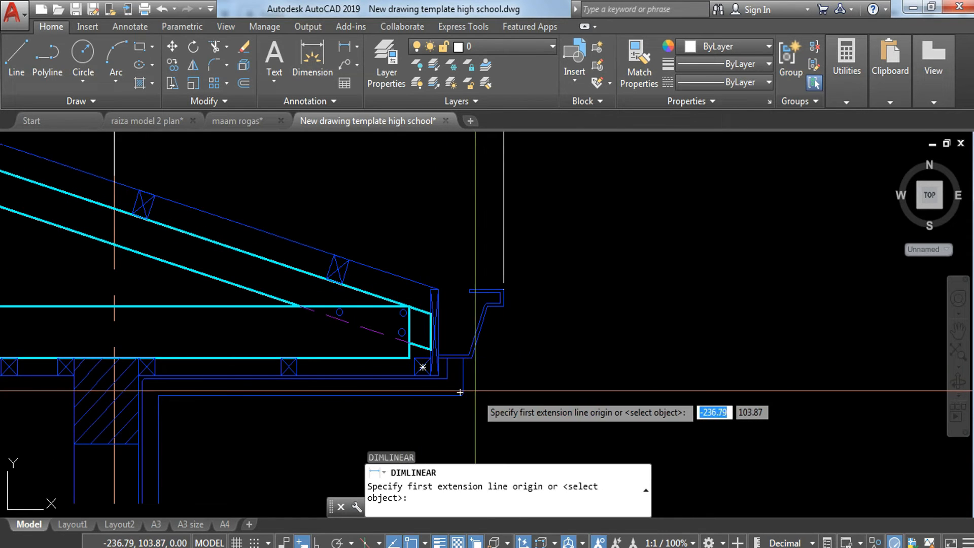
scroll(445, 385, "up", 2)
scroll(431, 383, "down", 1)
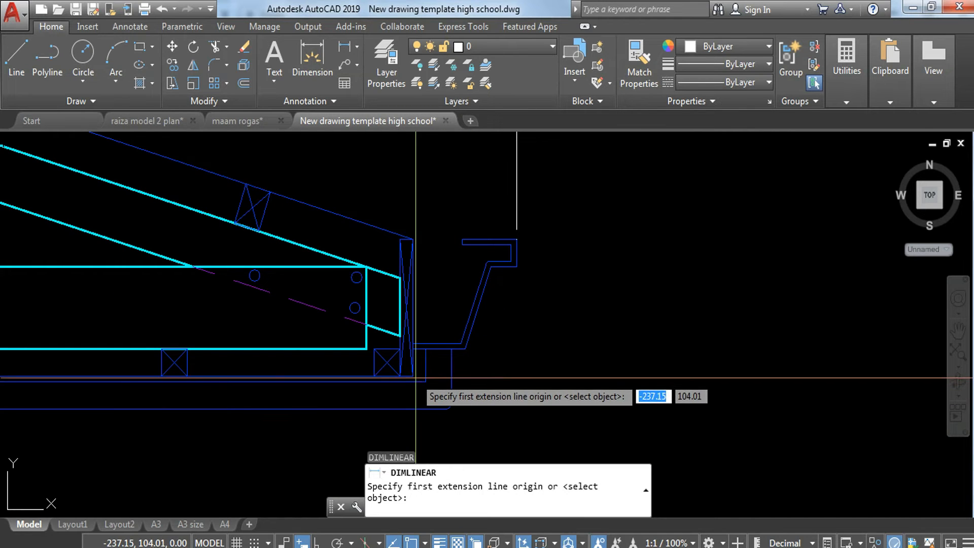
left_click(414, 374)
scroll(438, 342, "down", 1)
middle_click_drag(438, 342, 756, 459)
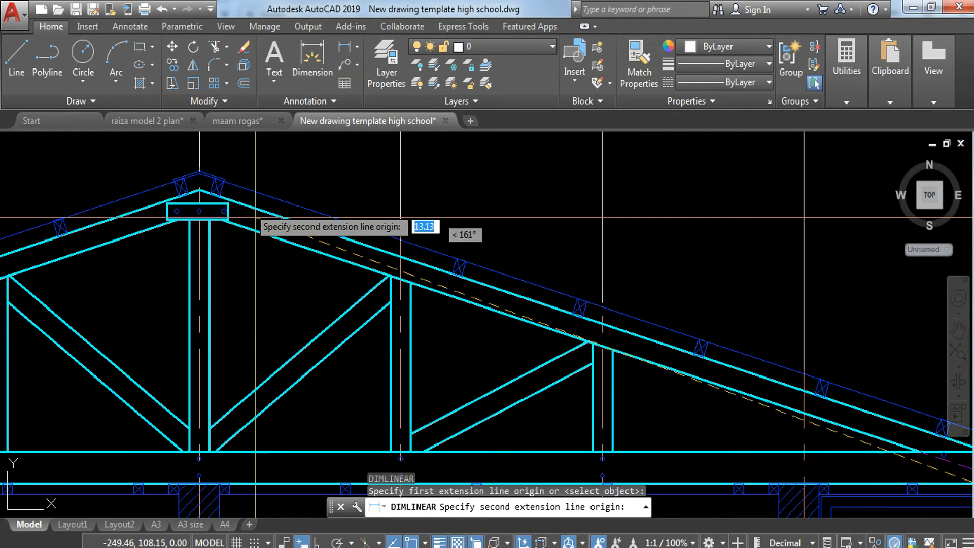
scroll(203, 193, "up", 4)
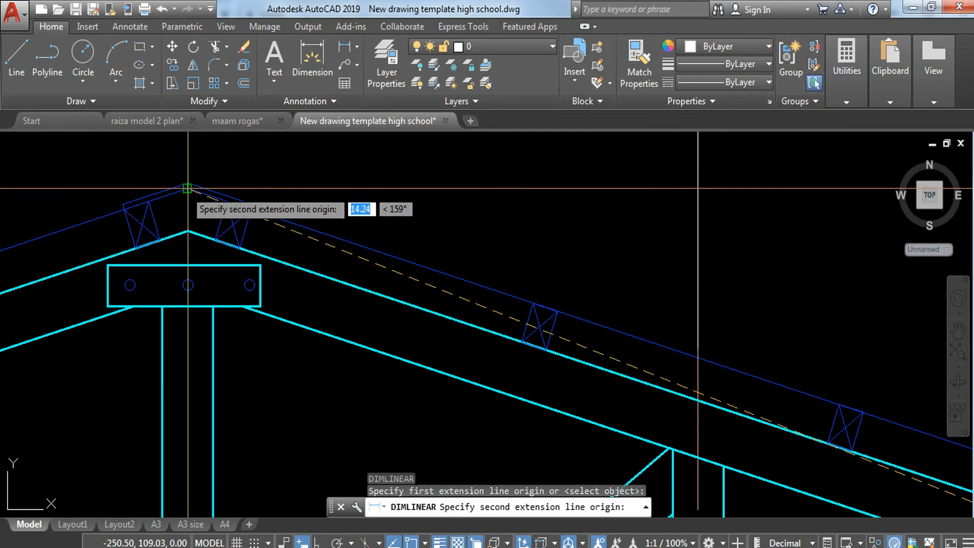
left_click(206, 198)
scroll(205, 198, "down", 2)
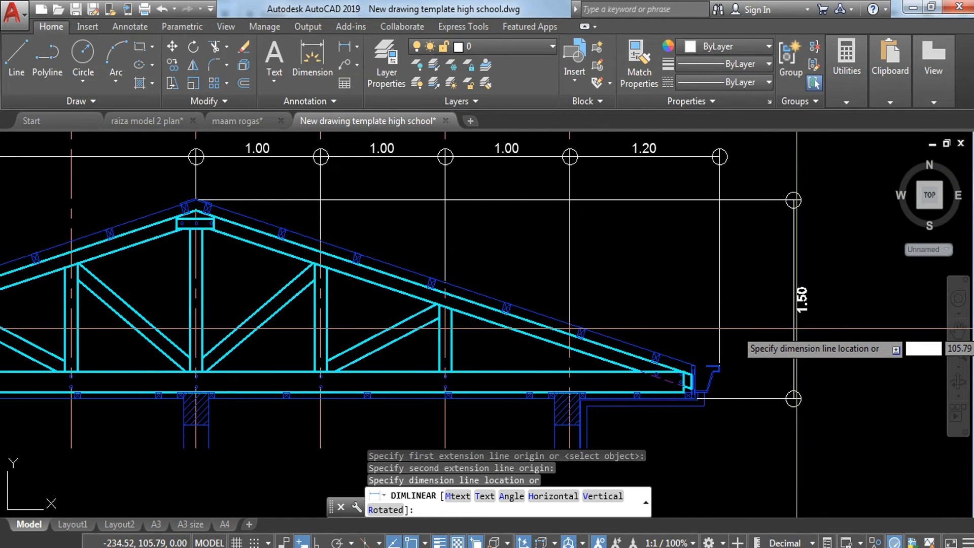
left_click(823, 332)
scroll(823, 333, "down", 4)
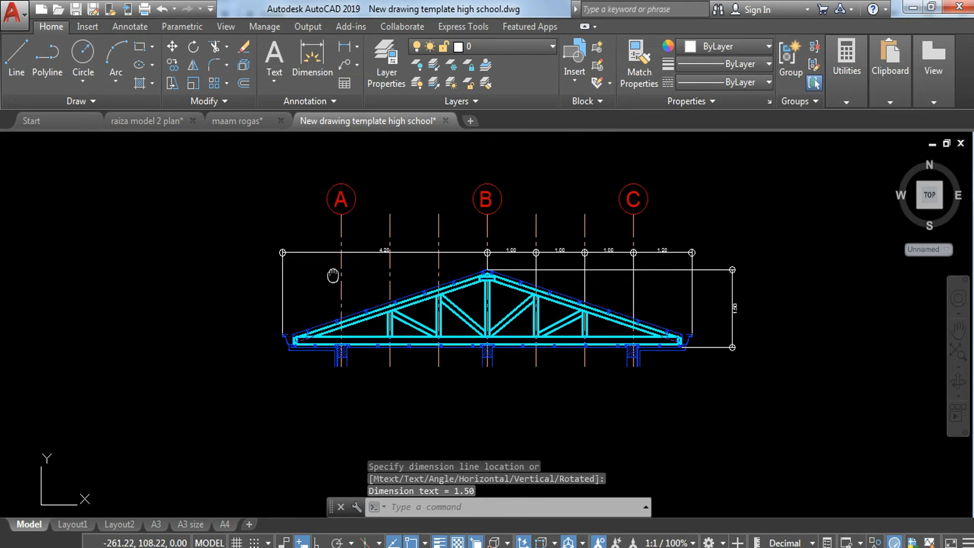
left_click(359, 47)
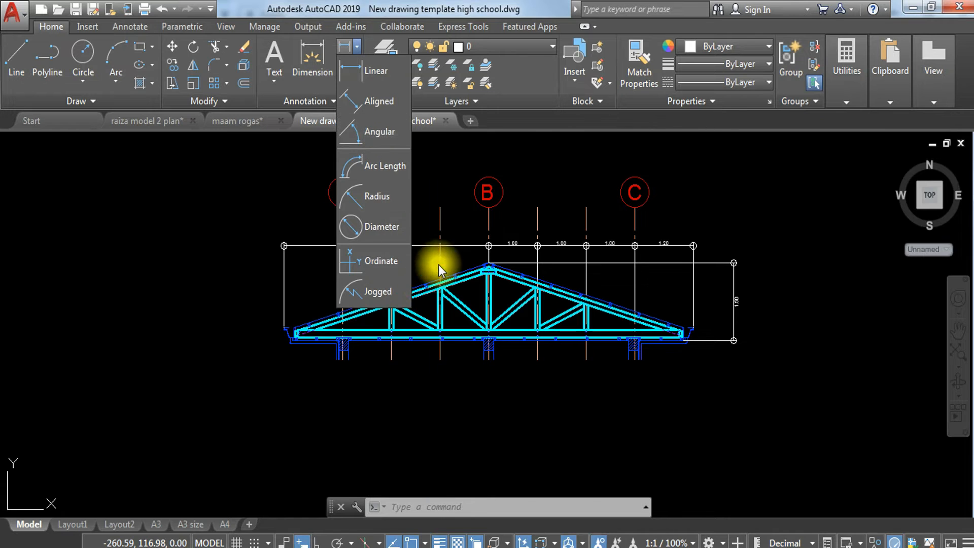
type("MA")
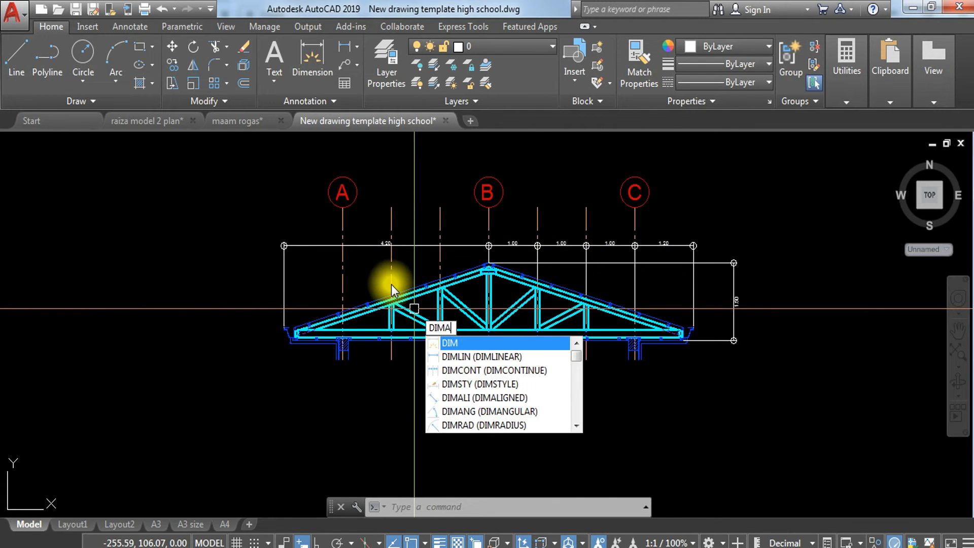
left_click(468, 355)
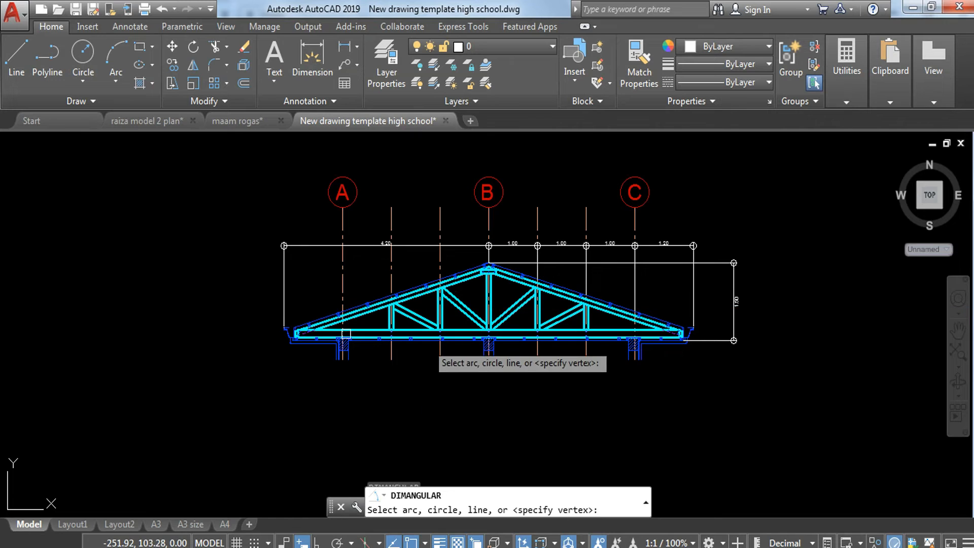
scroll(313, 328, "up", 5)
left_click(398, 71)
left_click(345, 44)
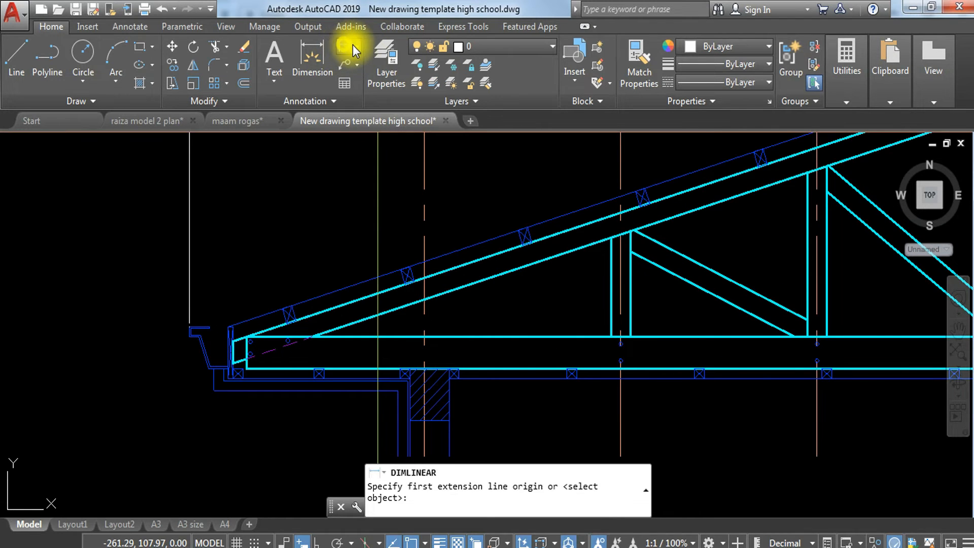
left_click(354, 44)
left_click(372, 141)
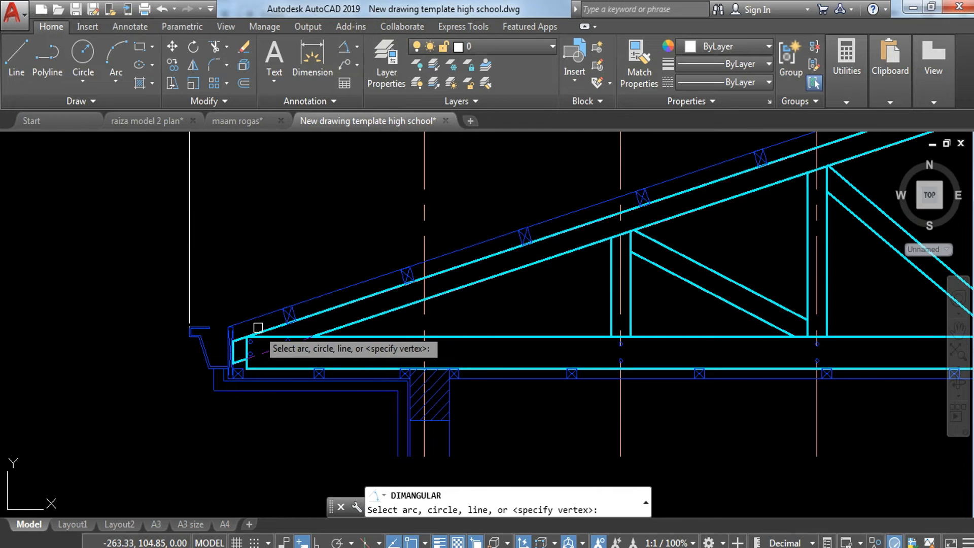
Add an aligned dimension along the left roof slope from the left fascia board's top corner to the ridge, placed above the roof.
left_click(356, 43)
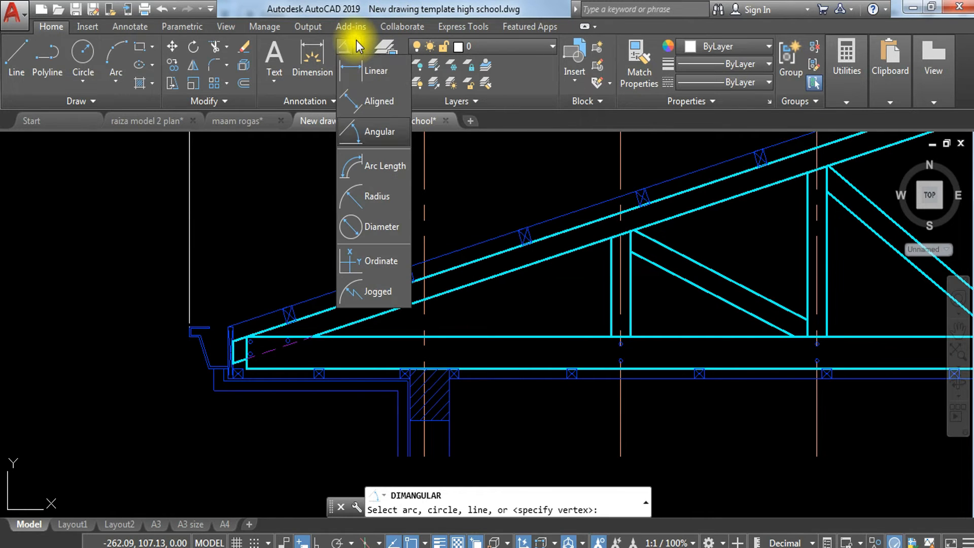
left_click(379, 101)
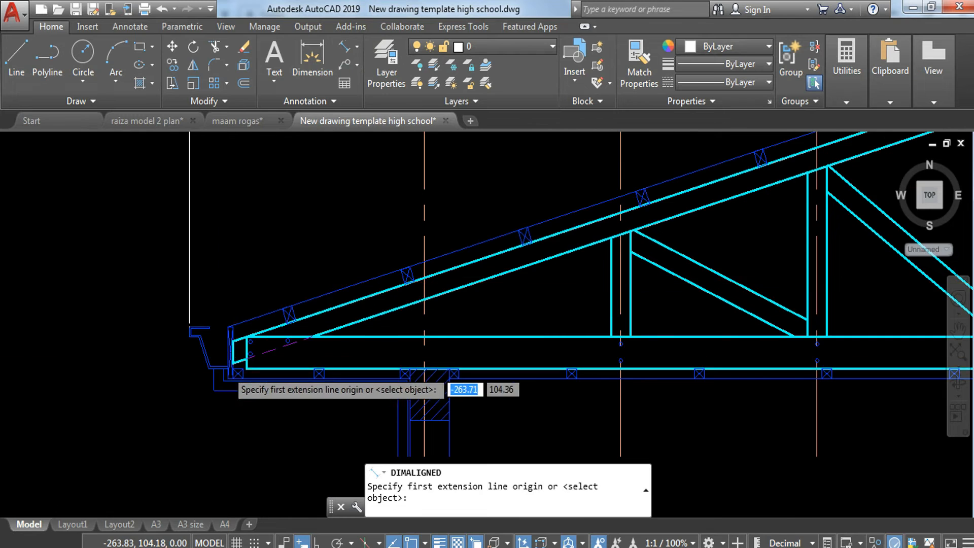
scroll(231, 325, "up", 3)
left_click(228, 260)
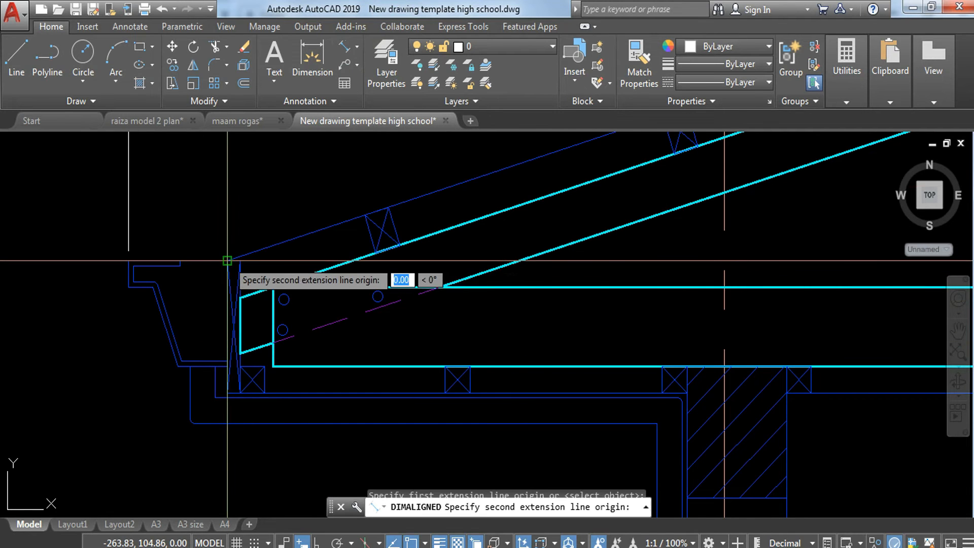
scroll(228, 261, "down", 5)
middle_click_drag(406, 181, 208, 416)
scroll(624, 330, "up", 5)
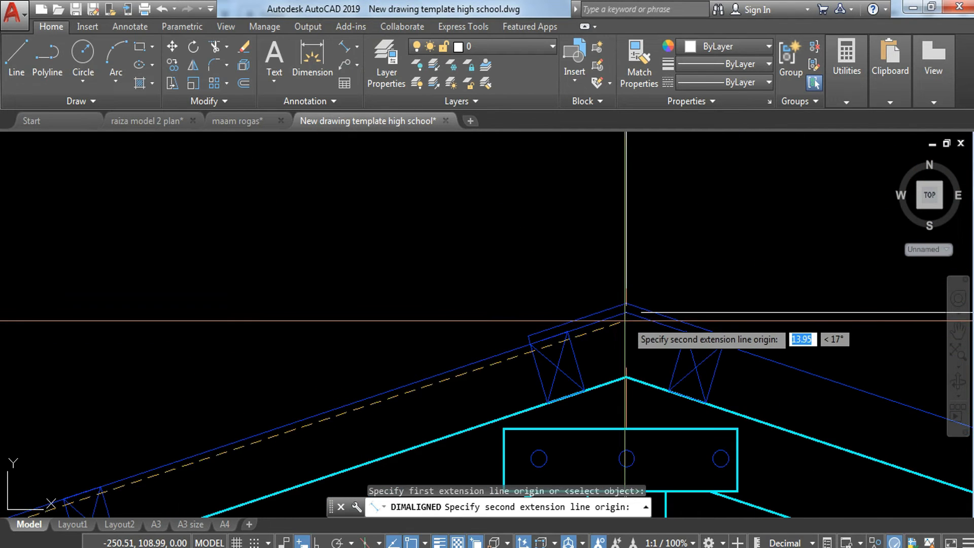
left_click(626, 304)
scroll(496, 272, "down", 5)
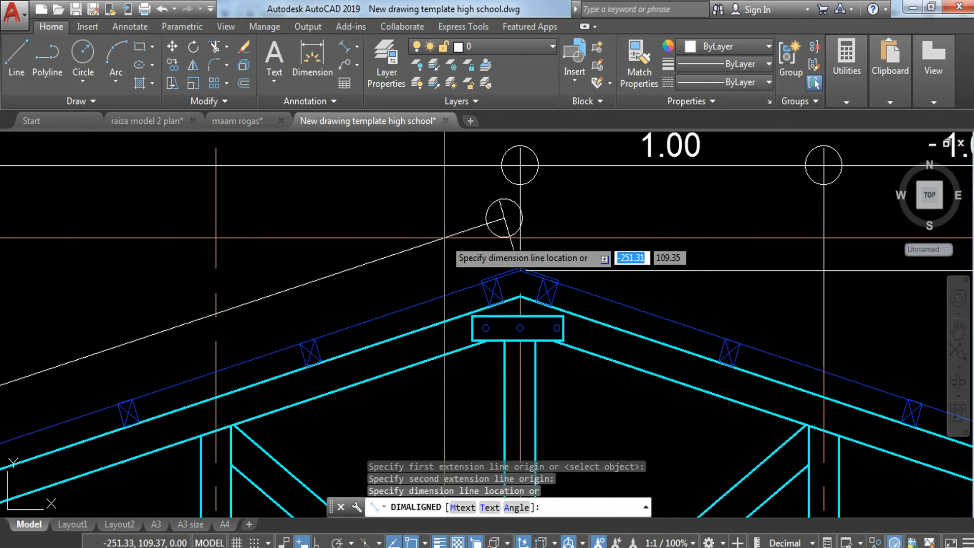
left_click(355, 238)
Add a vertical linear dimension for the left fascia board's height, placed to the left of the truss.
scroll(317, 283, "down", 6)
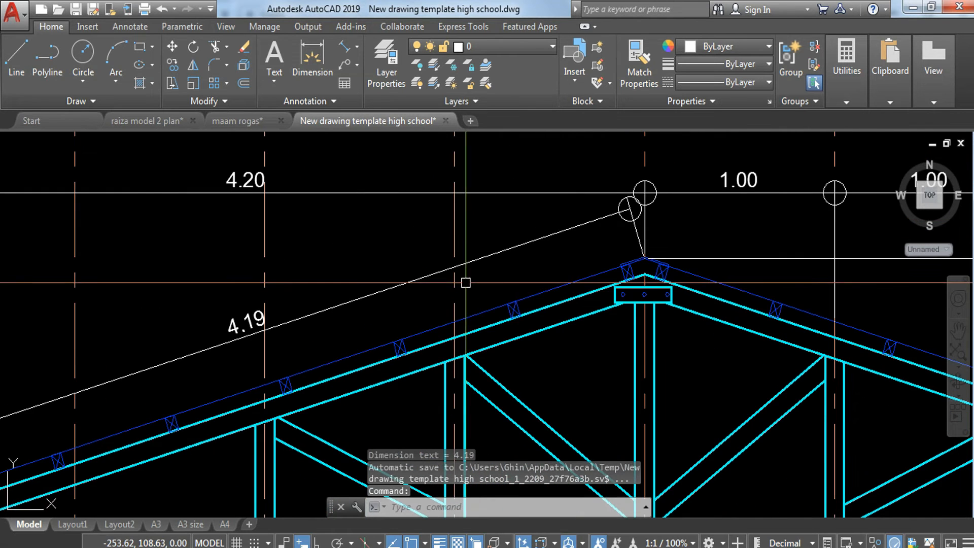
scroll(254, 357, "up", 3)
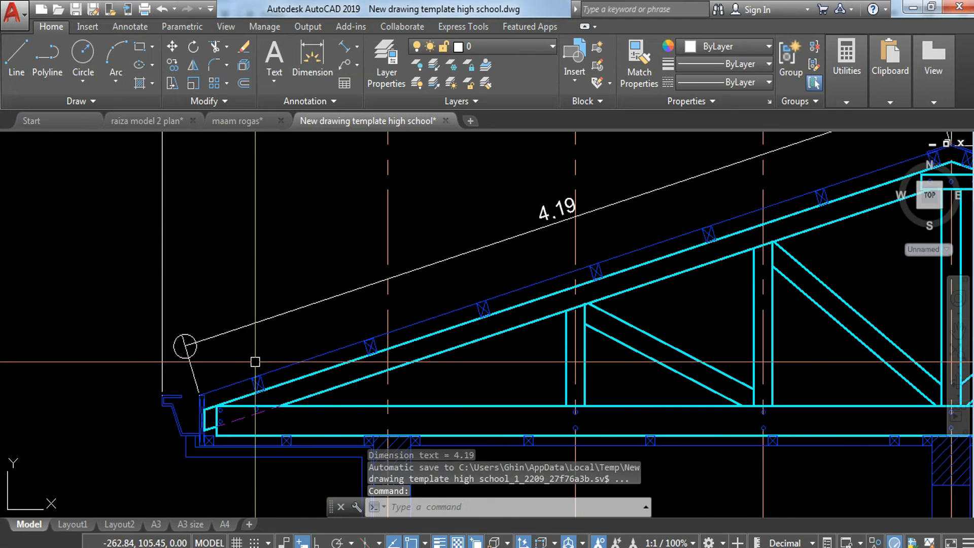
scroll(255, 350, "down", 3)
scroll(172, 387, "up", 3)
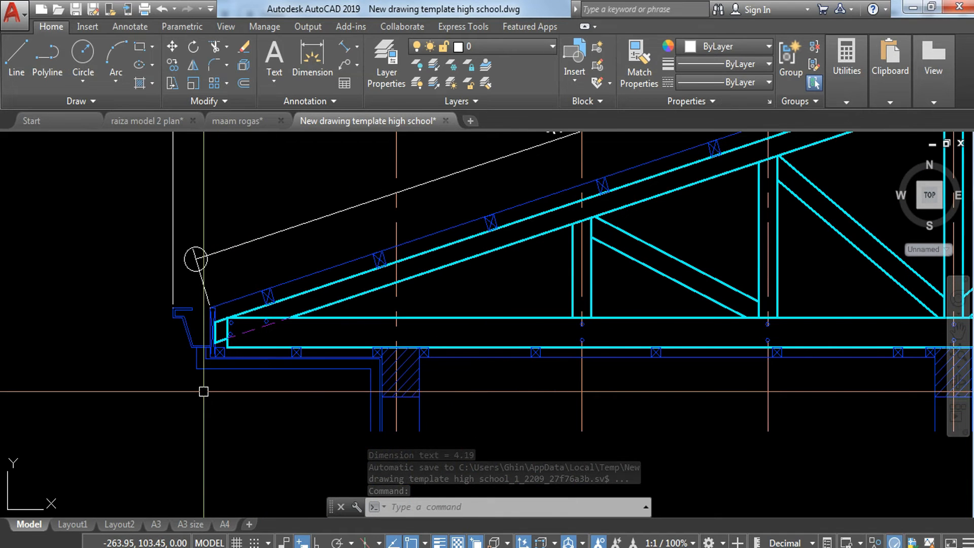
scroll(173, 387, "down", 4)
scroll(491, 412, "up", 4)
middle_click_drag(3, 359, 348, 363)
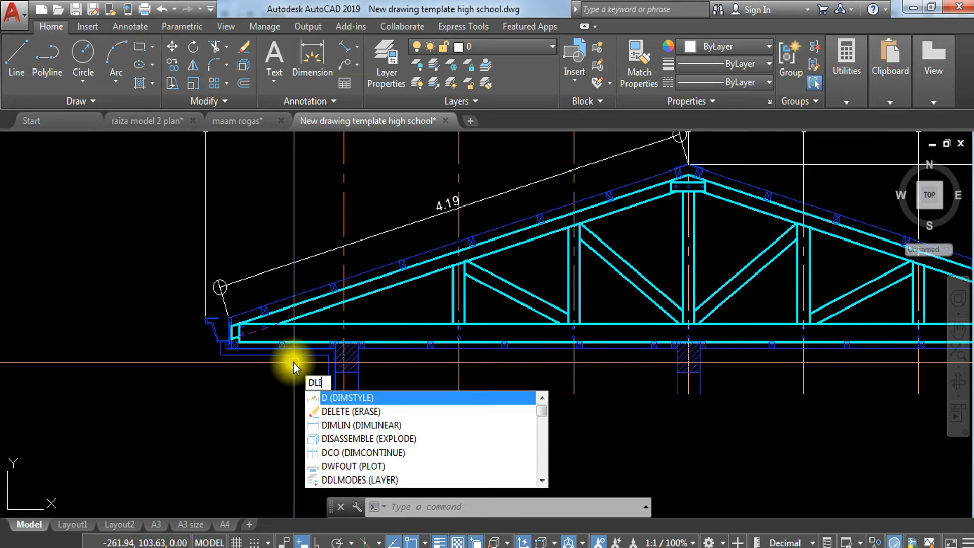
key("Return")
scroll(219, 410, "up", 5)
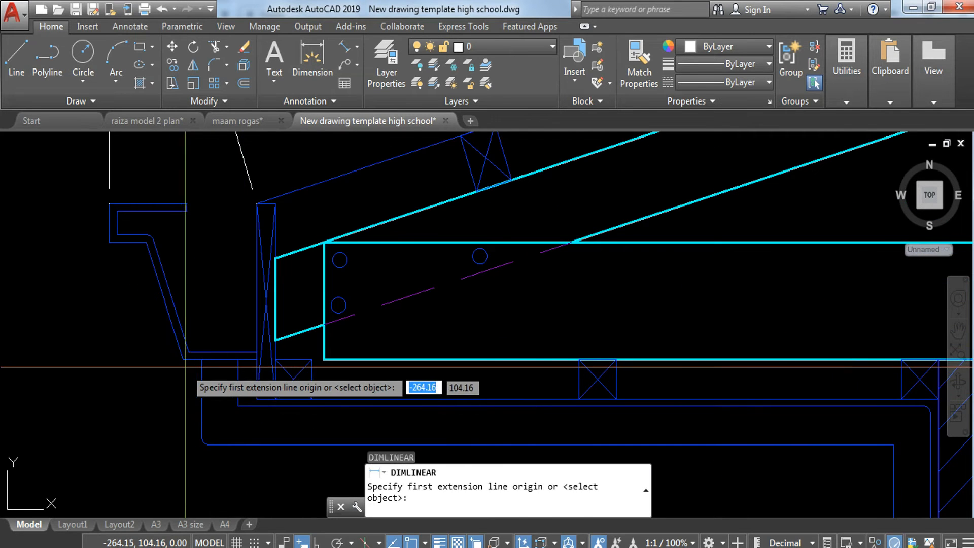
left_click(258, 399)
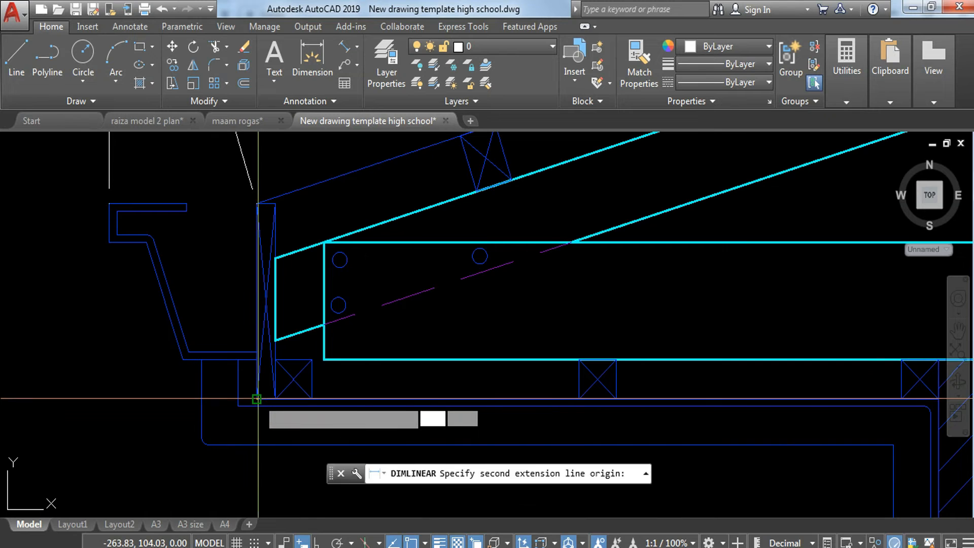
left_click(255, 203)
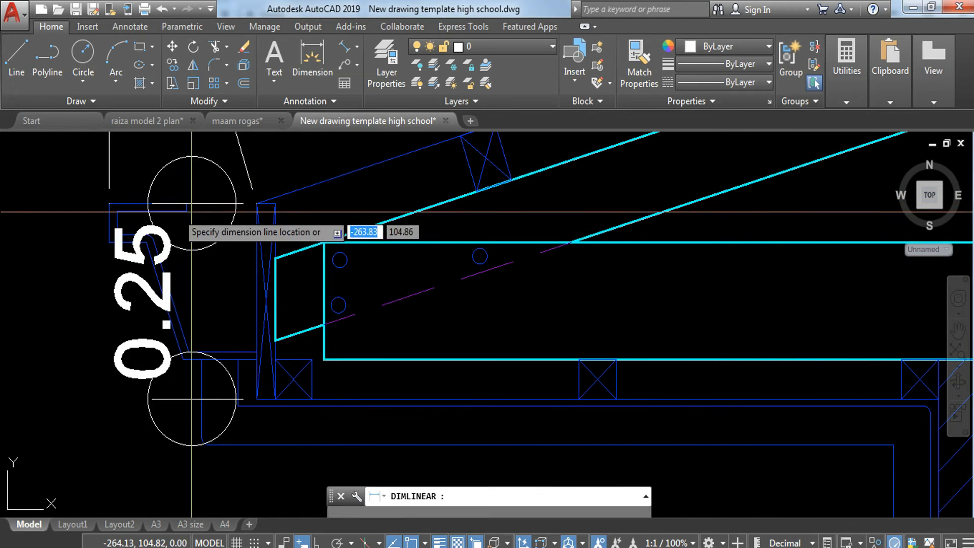
scroll(132, 254, "down", 3)
scroll(128, 285, "up", 2)
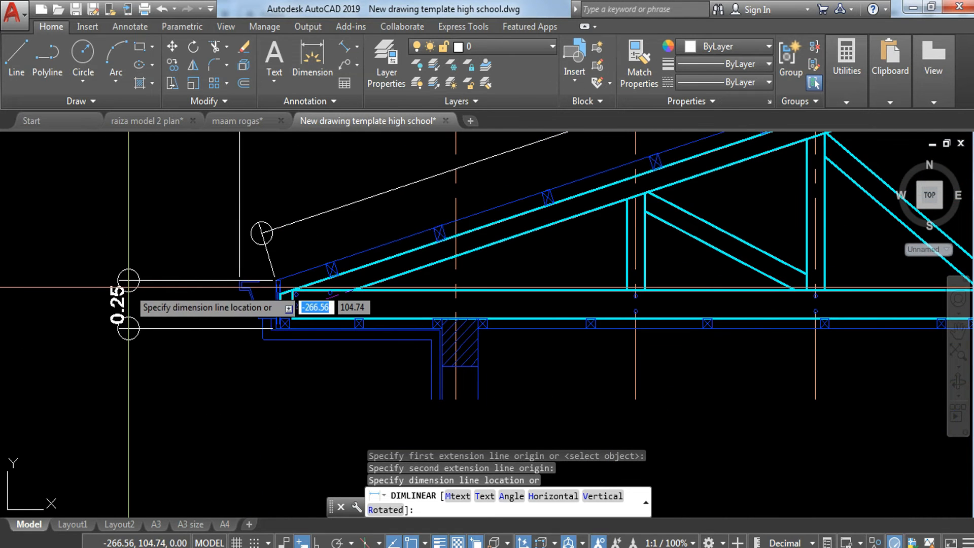
left_click(144, 287)
Continue the vertical dimension from the left fascia board's top up to the roof ridge.
type("DIMCO")
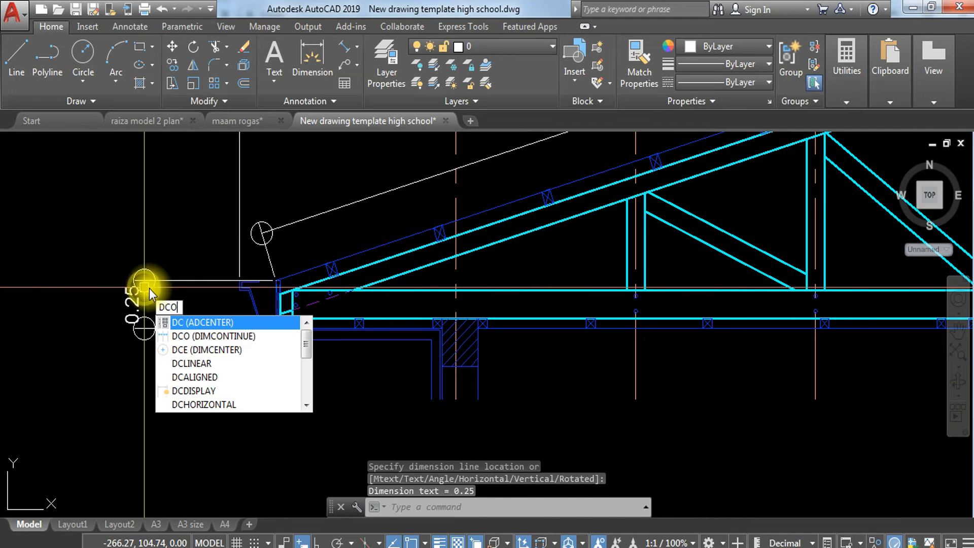
key("Return")
middle_click_drag(384, 235, 255, 418)
scroll(888, 254, "up", 5)
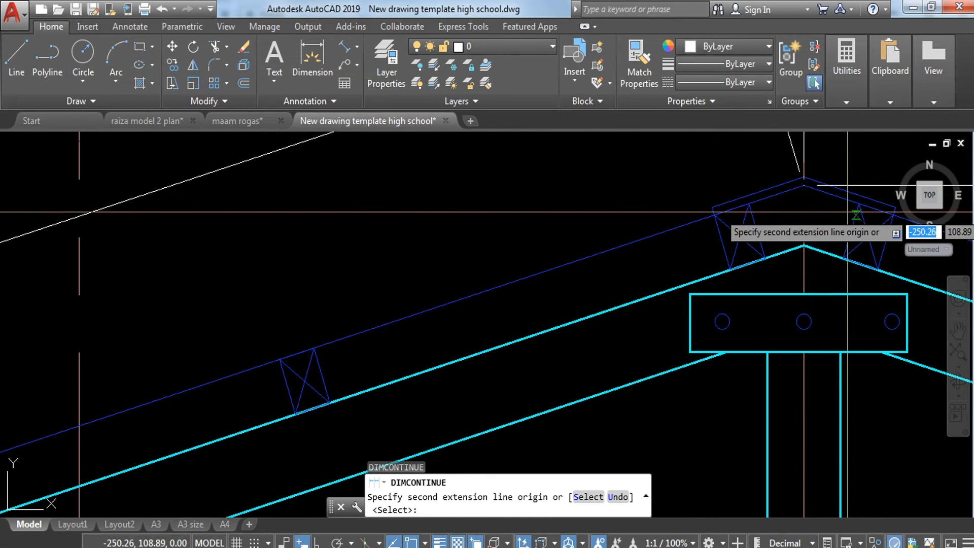
left_click(733, 224)
key("Escape")
Erase the four intermediate centre lines, two between grids B and C and two between grids A and B.
scroll(615, 248, "down", 5)
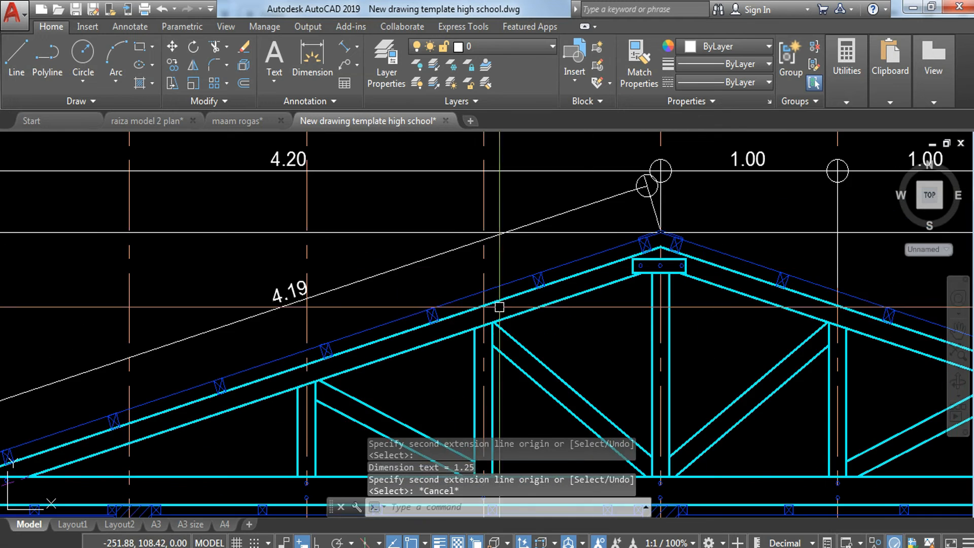
middle_click_drag(324, 389, 718, 255)
key("Escape")
scroll(728, 228, "down", 5)
middle_click_drag(454, 310, 337, 308)
left_click(610, 161)
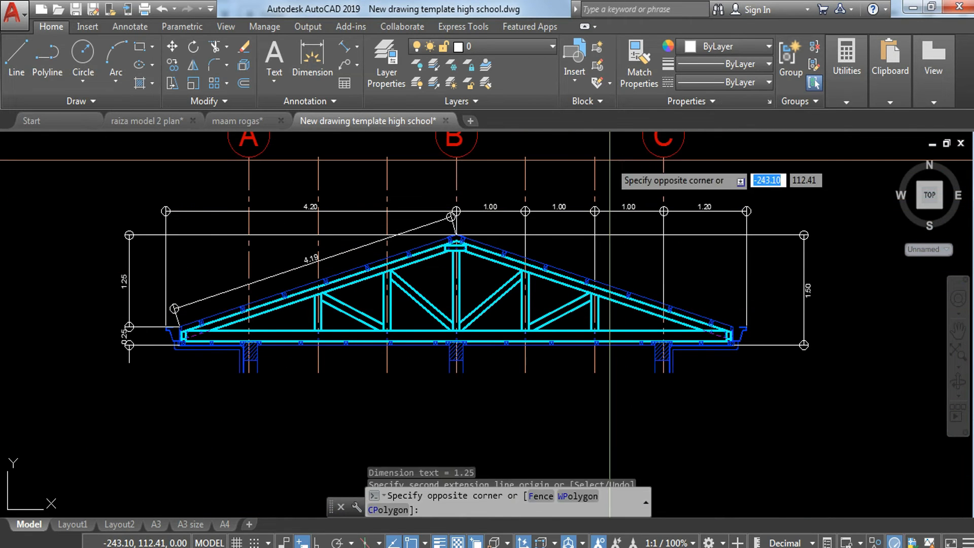
left_click(511, 170)
type("e")
key("space")
left_click(402, 158)
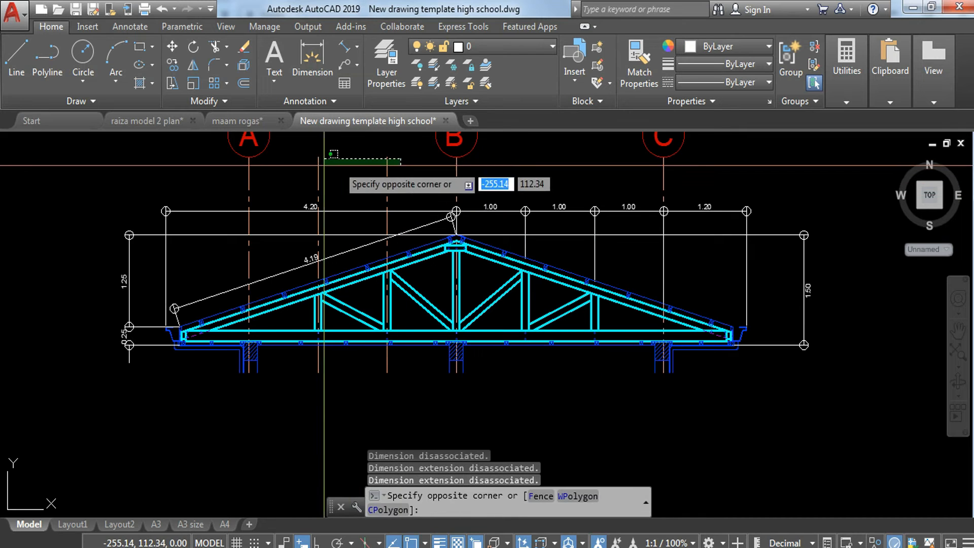
left_click(303, 189)
type("e")
key("space")
Assign the horizontal dimension chain right of grid B and the right-hand height dimension to the DIMENSION LINE layer.
middle_click_drag(417, 316, 392, 377)
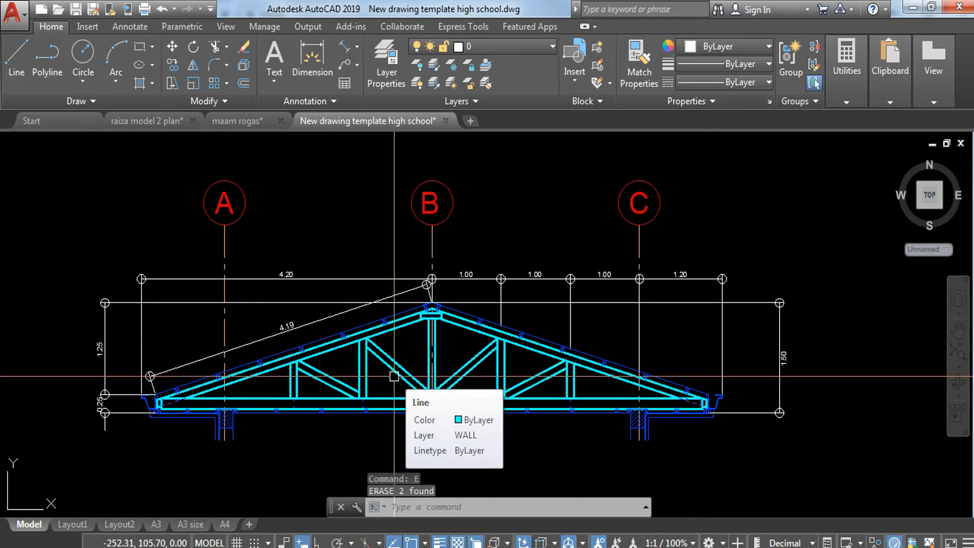
scroll(421, 374, "down", 2)
scroll(510, 333, "up", 4)
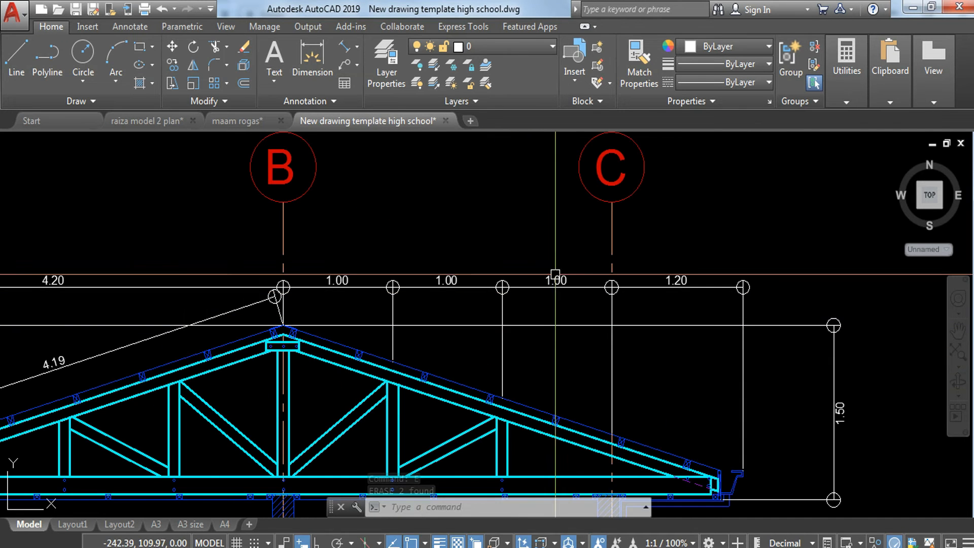
left_click(555, 263)
left_click(388, 327)
left_click(778, 268)
left_click(728, 316)
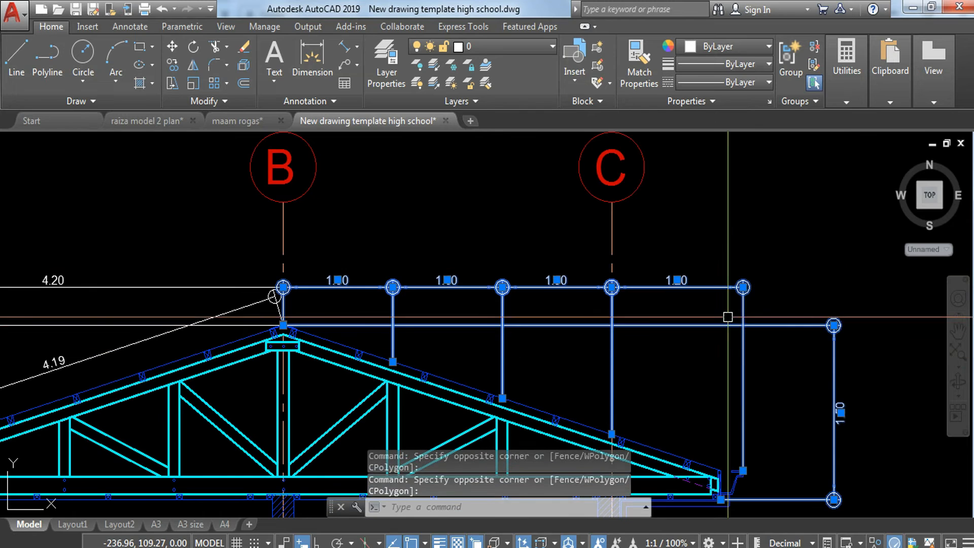
left_click(547, 48)
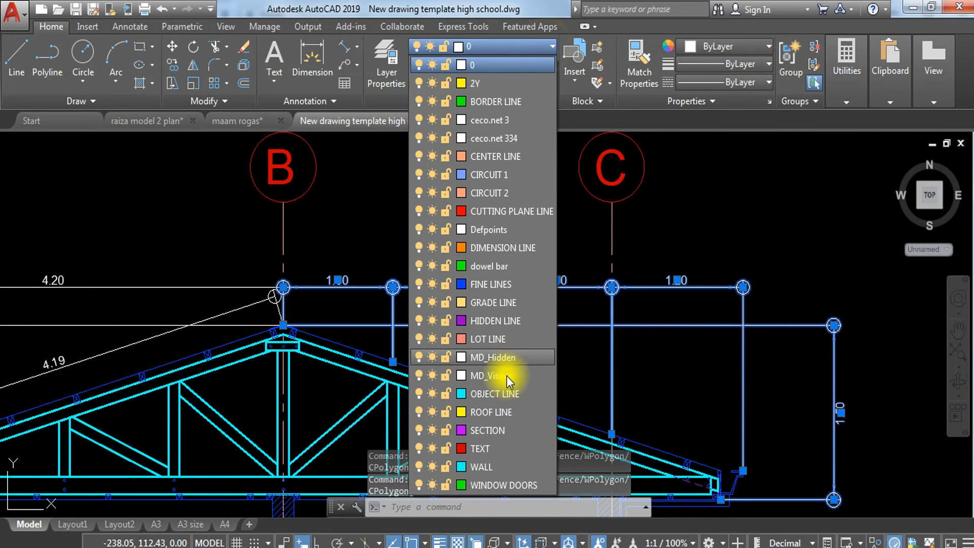
left_click(518, 248)
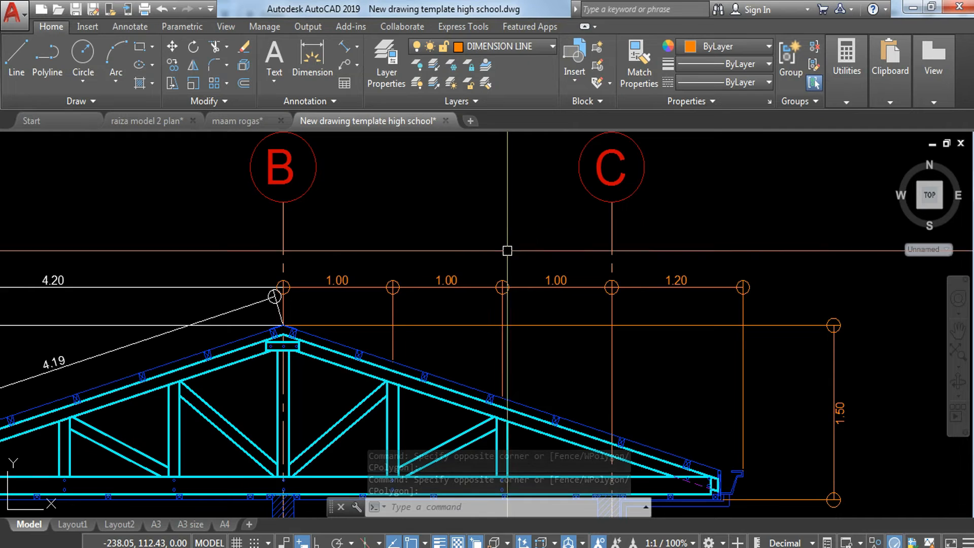
key("Escape")
key("Escape")
Match the properties of a DIMENSION LINE layer dimension onto the remaining horizontal, aligned and vertical dimensions on the truss's left half.
type("MA")
key("Return")
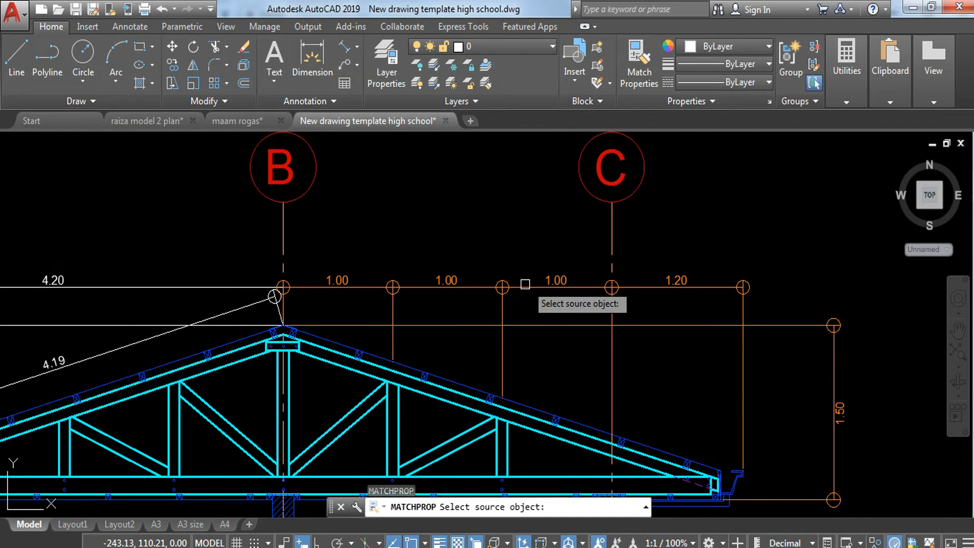
left_click(487, 285)
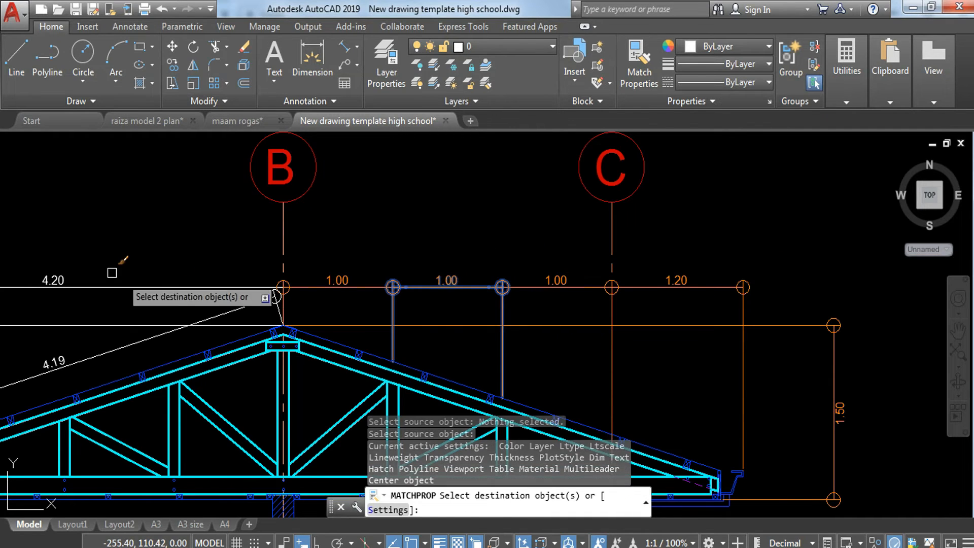
left_click(102, 246)
left_click(32, 374)
middle_click_drag(117, 297, 707, 150)
left_click(352, 315)
left_click(323, 355)
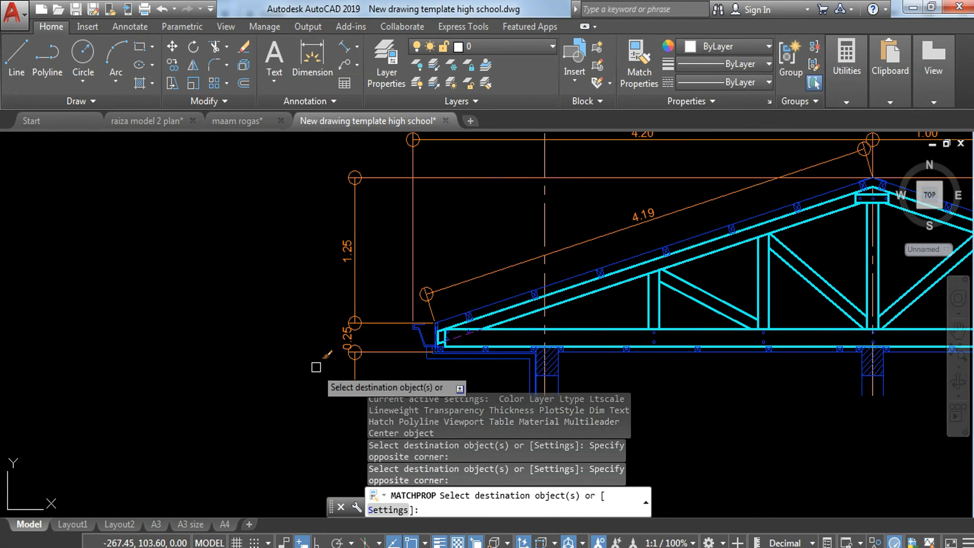
scroll(348, 283, "down", 5)
key("Escape")
key("Escape")
Move the complete dimensioned truss detail, using the bottom of its grid B centre line as base point, to the space below the roof framing plan.
middle_click_drag(385, 280, 429, 323)
left_click(371, 257)
left_click(568, 364)
type("m")
key("Return")
scroll(461, 349, "up", 5)
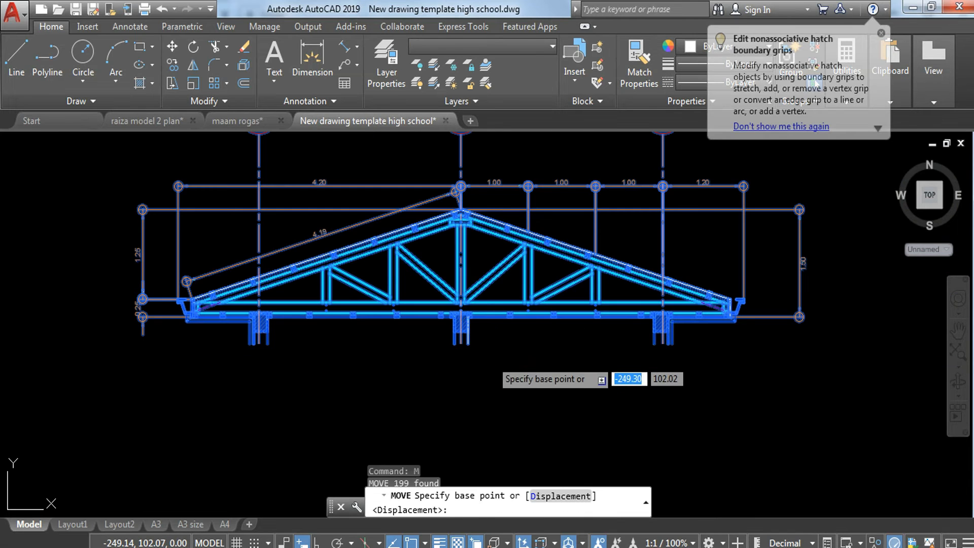
scroll(461, 350, "up", 4)
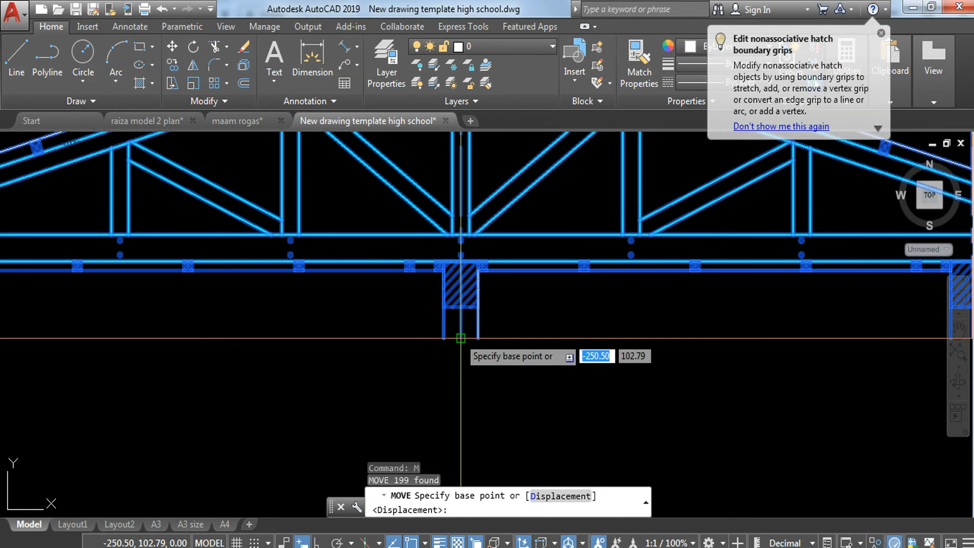
left_click(461, 338)
scroll(465, 342, "down", 8)
middle_click_drag(242, 157, 656, 398)
middle_click_drag(527, 350, 875, 457)
scroll(675, 345, "down", 5)
middle_click_drag(583, 311, 872, 454)
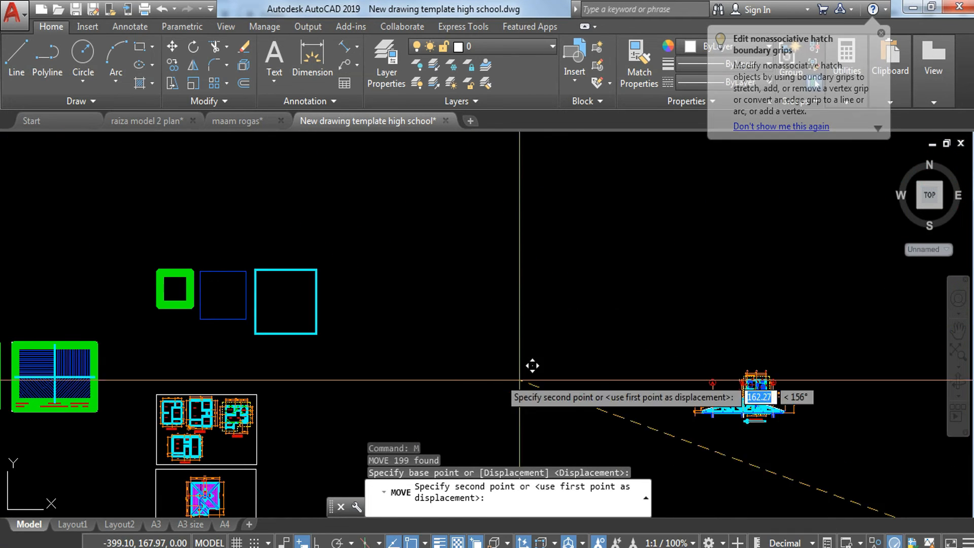
scroll(398, 322, "down", 6)
middle_click_drag(413, 299, 505, 414)
scroll(654, 206, "up", 6)
middle_click_drag(588, 218, 467, 306)
scroll(587, 348, "up", 2)
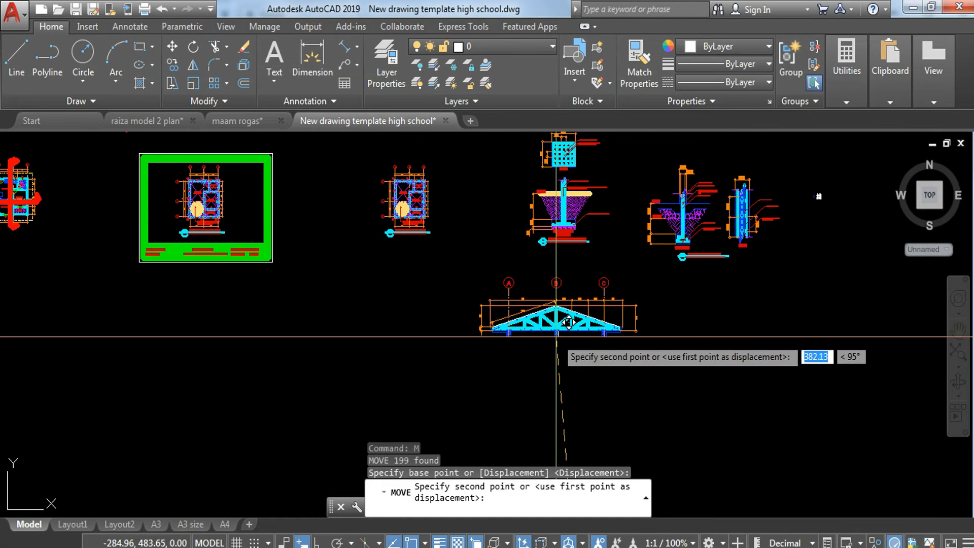
scroll(586, 316, "down", 6)
scroll(586, 316, "down", 2)
middle_click_drag(654, 409, 553, 87)
scroll(466, 206, "up", 6)
middle_click_drag(446, 206, 467, 311)
scroll(460, 317, "up", 2)
key("Escape")
Copy the ROOF FRAMING PLAN title block with its circle, line and scale text to below the truss detail.
scroll(460, 252, "up", 4)
scroll(457, 233, "up", 4)
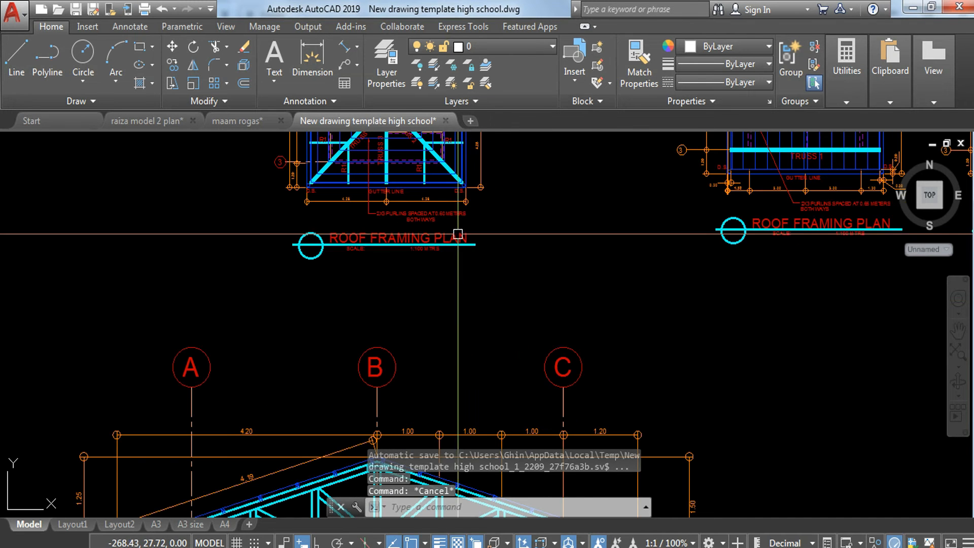
left_click(503, 241)
left_click(264, 283)
type("C")
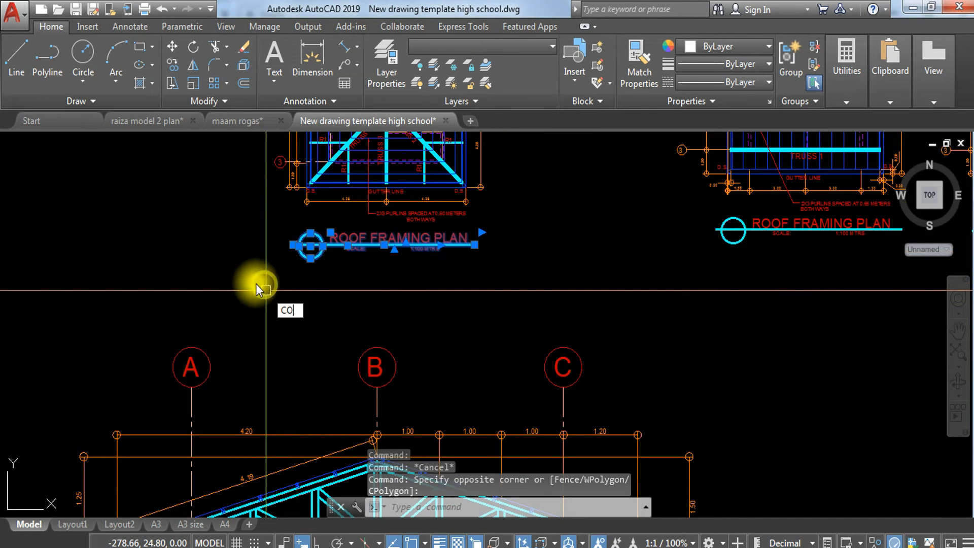
type("O")
key("Return")
scroll(298, 231, "up", 4)
left_click(331, 270)
scroll(334, 268, "down", 6)
middle_click_drag(355, 316, 417, 149)
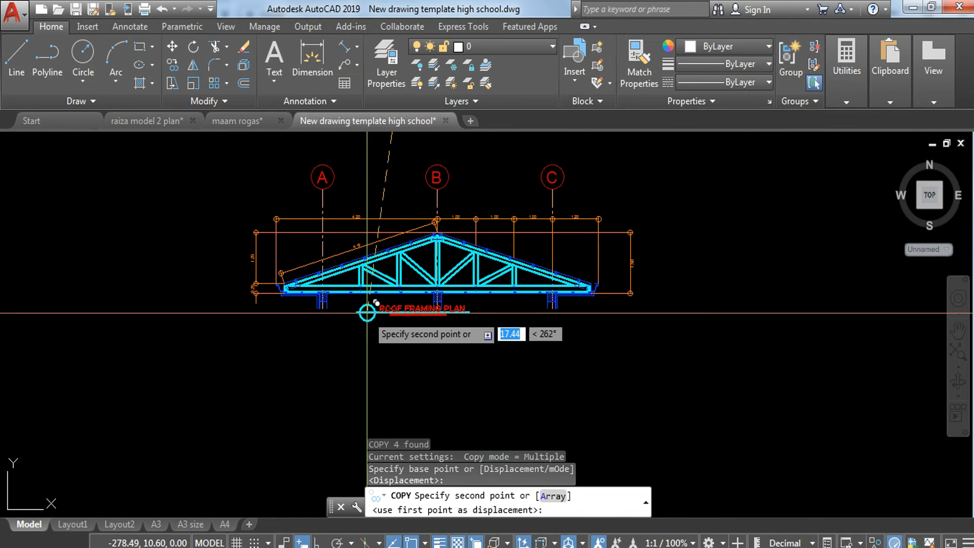
left_click(388, 340)
scroll(408, 330, "up", 3)
key("Escape")
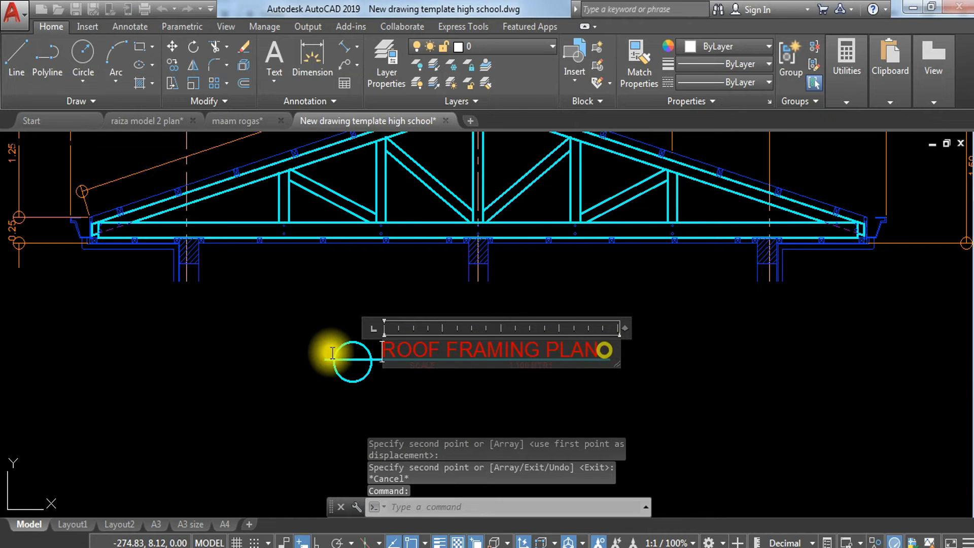
Change the copied title text to TRUSS DETAILS 1.
left_click_drag(332, 353, 631, 358)
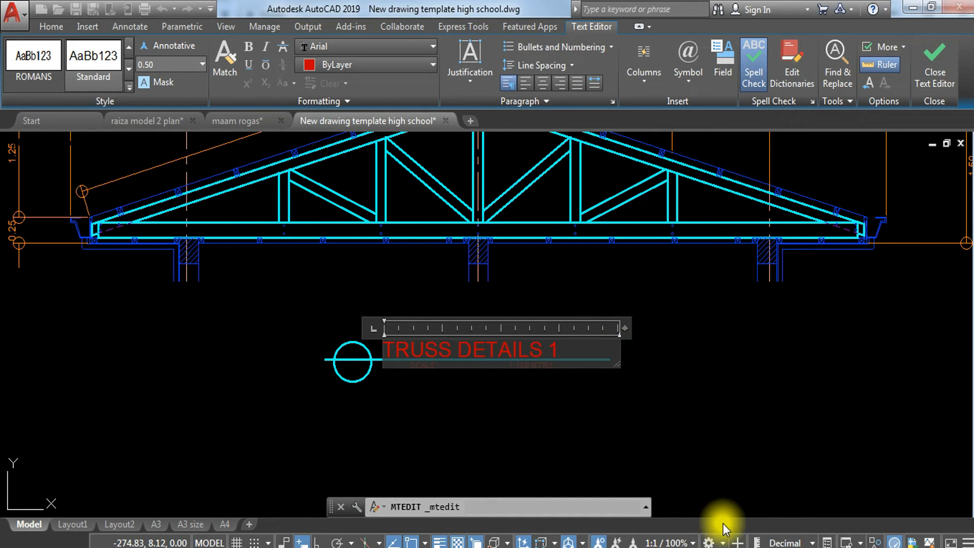
left_click(682, 457)
Examine the truss labels on the roof framing plan and compare them with the new truss detail title.
scroll(670, 446, "down", 2)
mouse_move(650, 318)
middle_mouse_down()
mouse_move(600, 483)
mouse_move(566, 426)
middle_mouse_up()
scroll(565, 426, "down", 2)
scroll(551, 238, "down", 1)
scroll(499, 213, "up", 6)
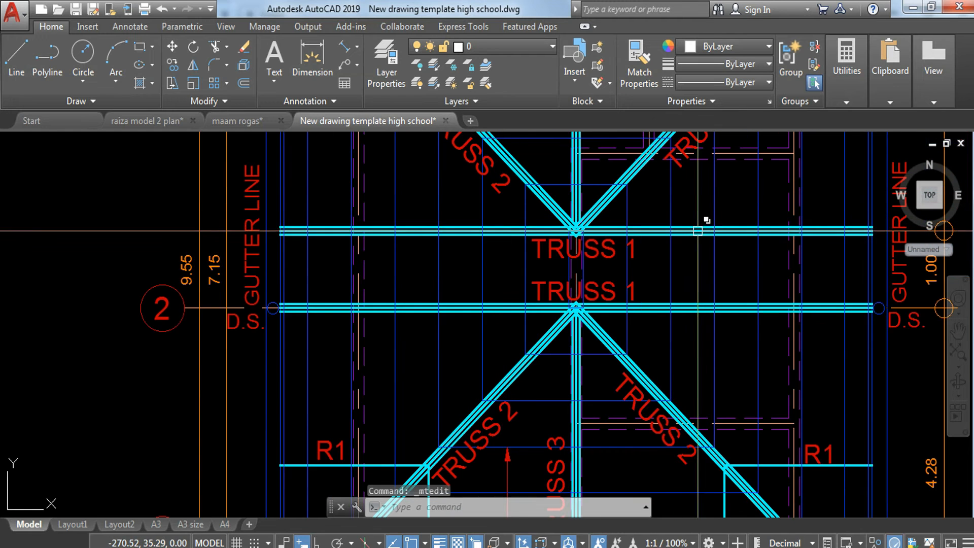
scroll(670, 232, "down", 2)
middle_click_drag(624, 307, 608, 257)
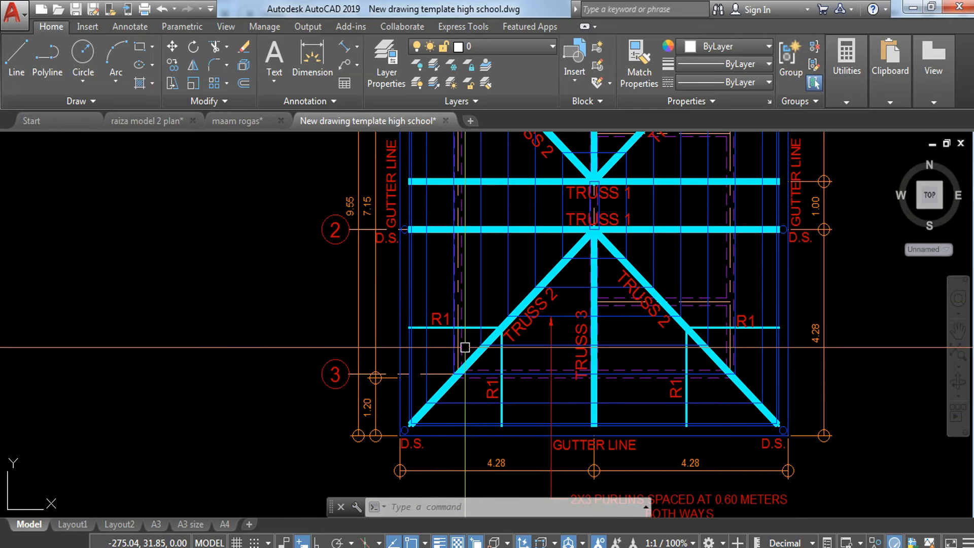
scroll(462, 353, "down", 2)
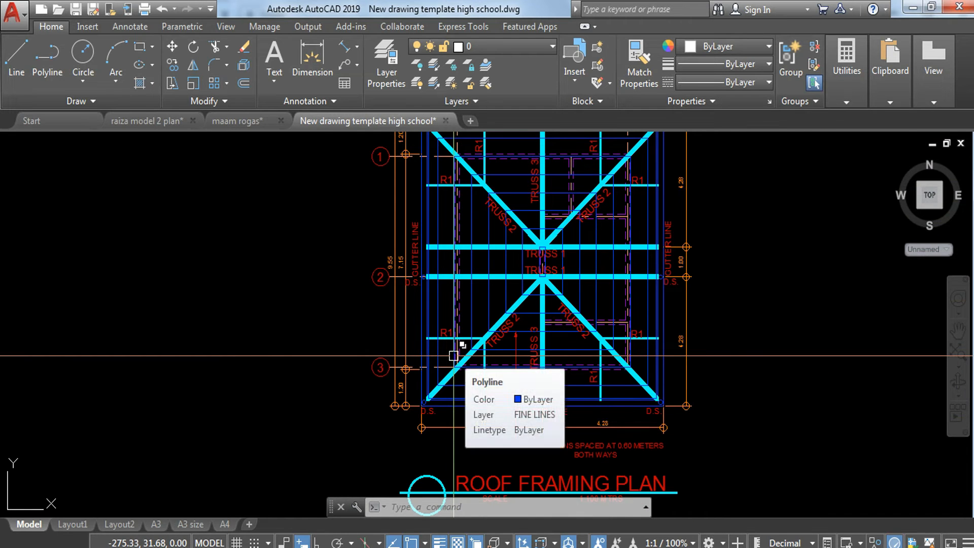
middle_click_drag(494, 308, 493, 247)
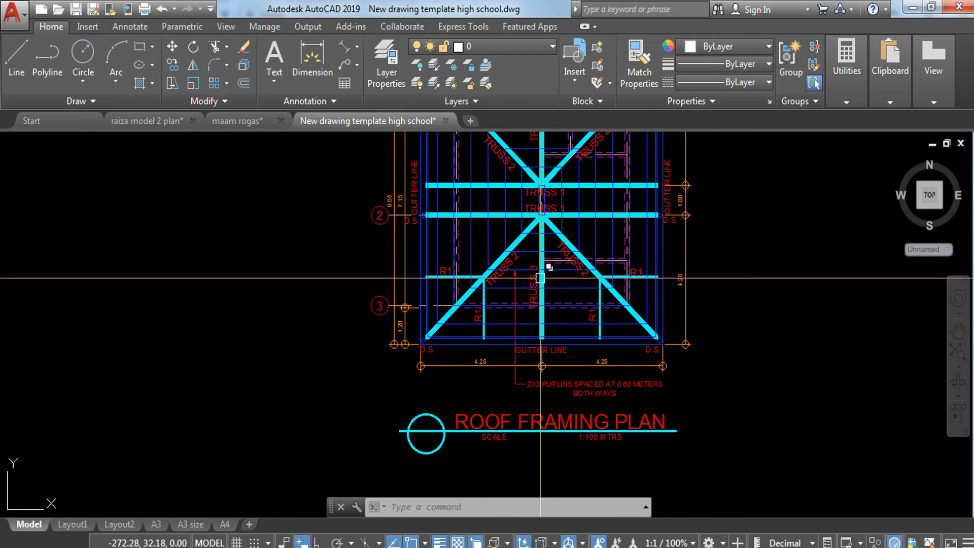
scroll(544, 263, "down", 2)
scroll(559, 348, "down", 2)
middle_click_drag(559, 348, 609, 137)
scroll(589, 394, "up", 5)
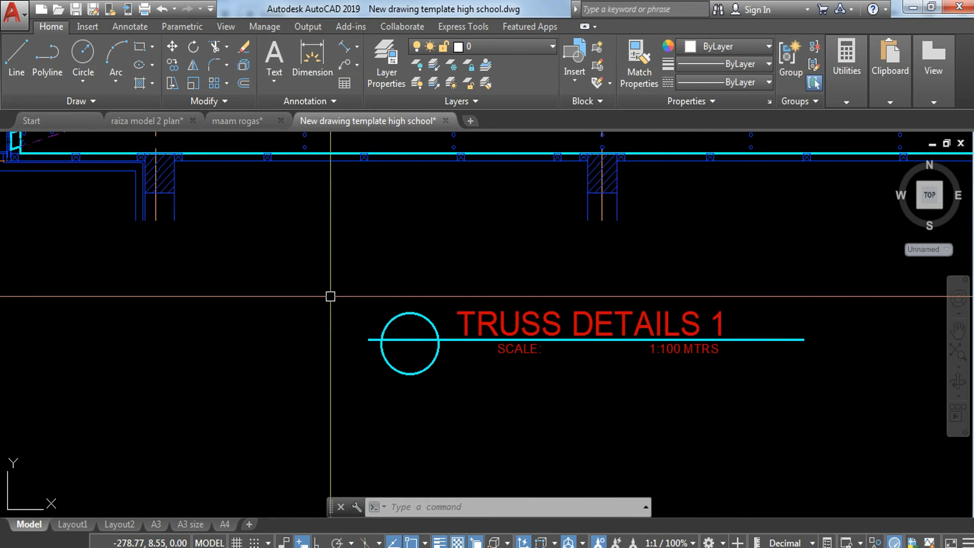
scroll(330, 297, "down", 3)
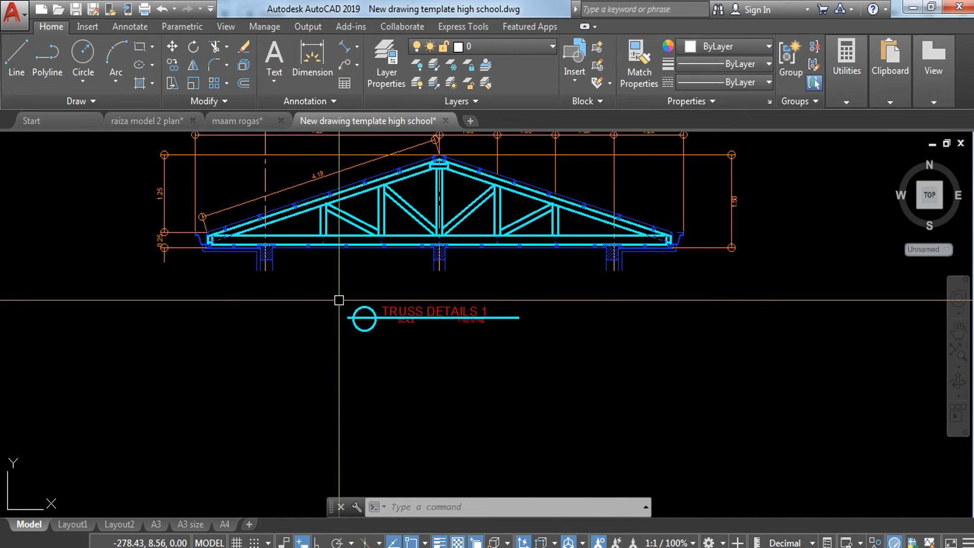
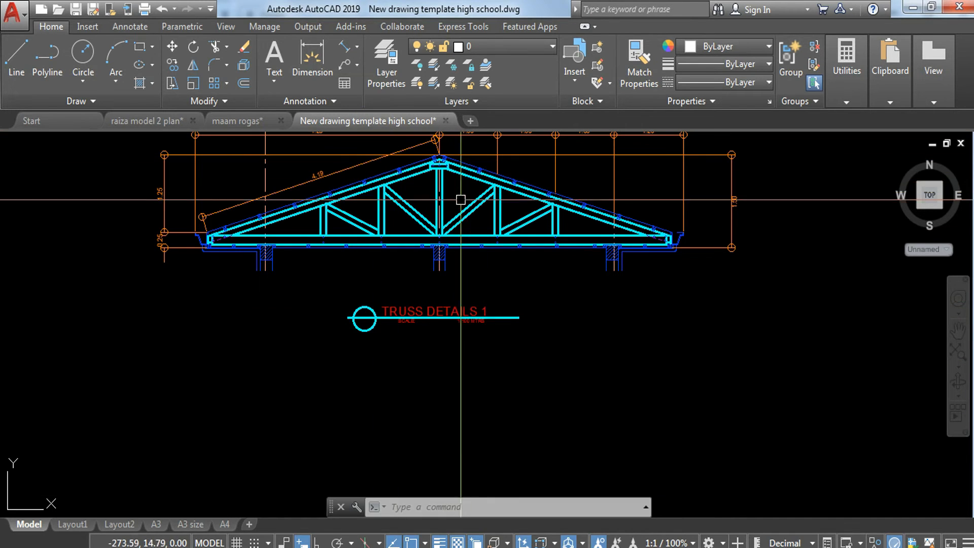
Scale the TRUSS DETAILS 1 title block from the left end of its line to about twice its size.
scroll(394, 337, "up", 3)
scroll(410, 314, "down", 3)
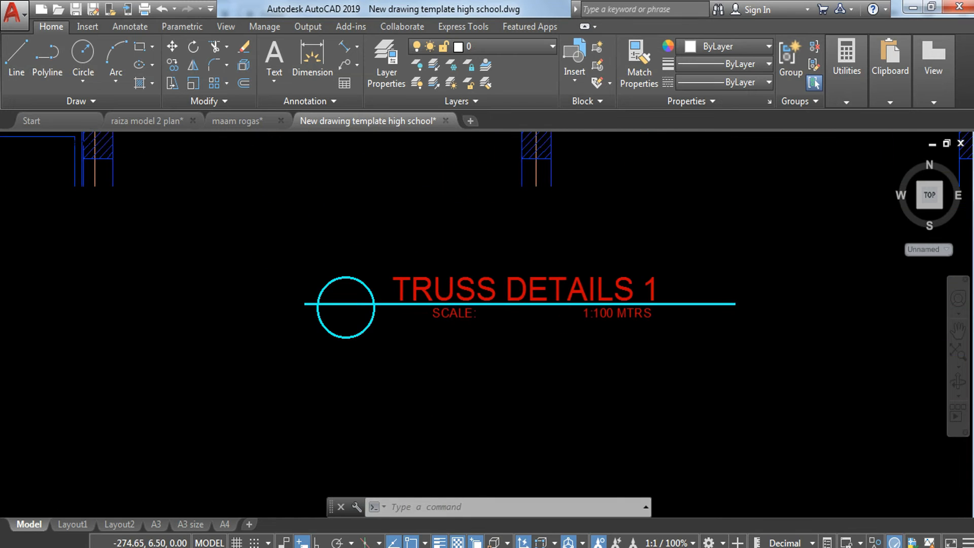
left_click(370, 316)
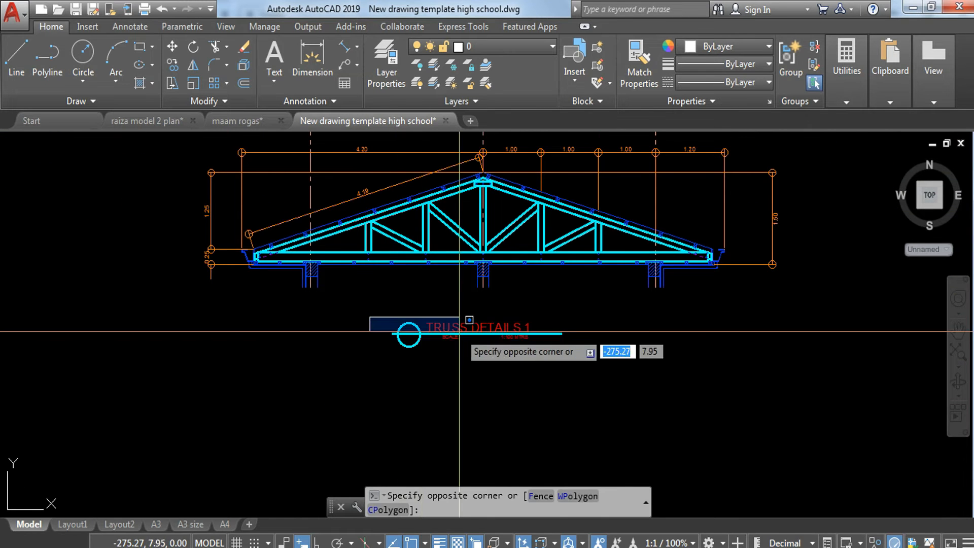
left_click(595, 377)
type("sc")
key("Return")
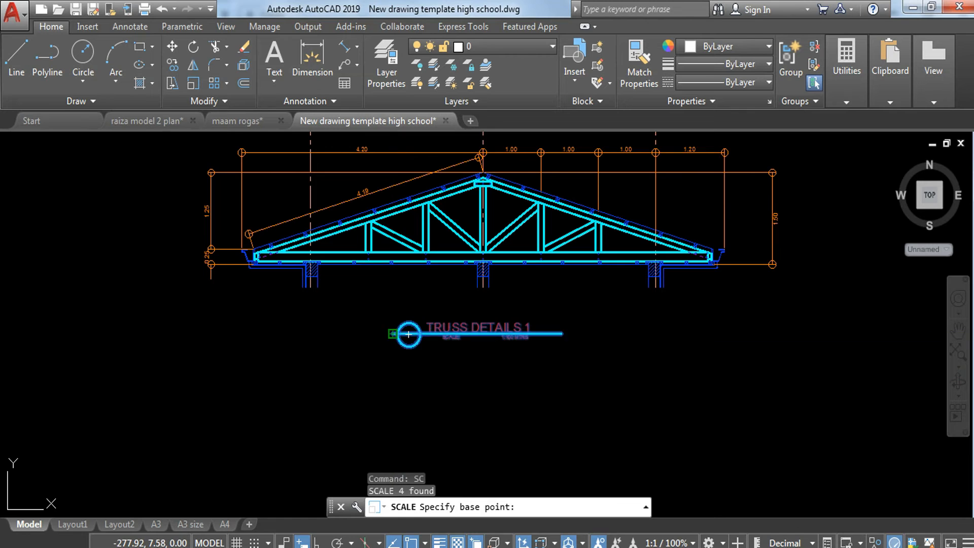
left_click(409, 334)
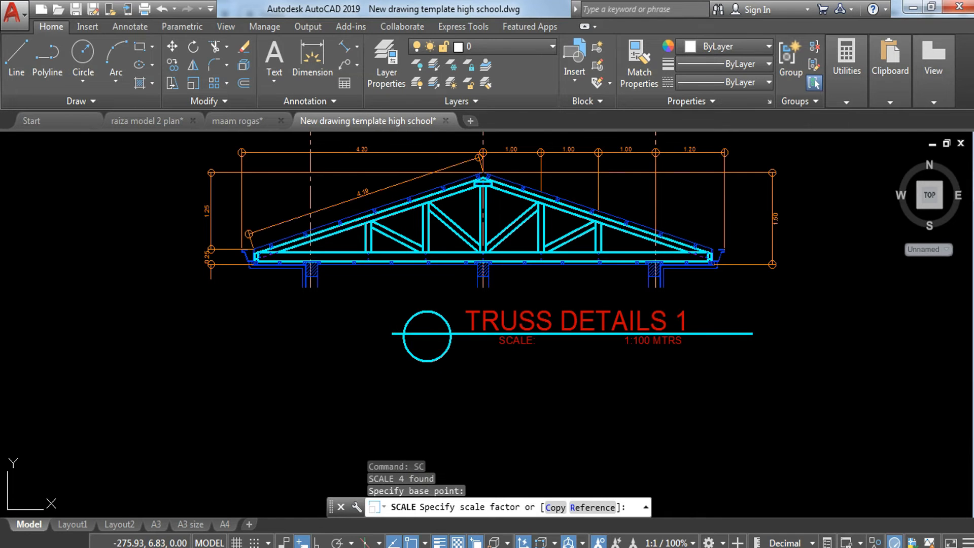
key("Return")
Change the scale text under the truss title to 1:30 MTRS.
scroll(656, 352, "up", 4)
left_click(654, 347)
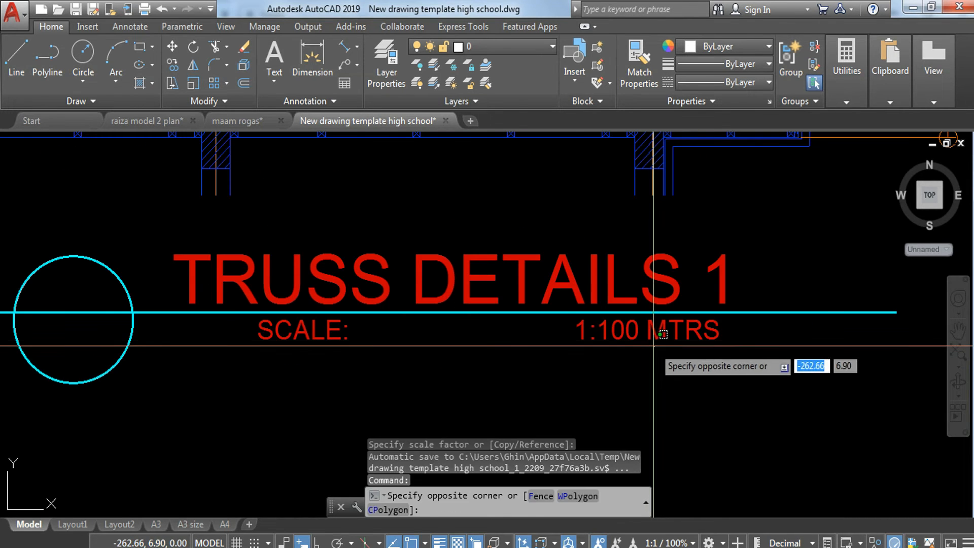
double_click(614, 339)
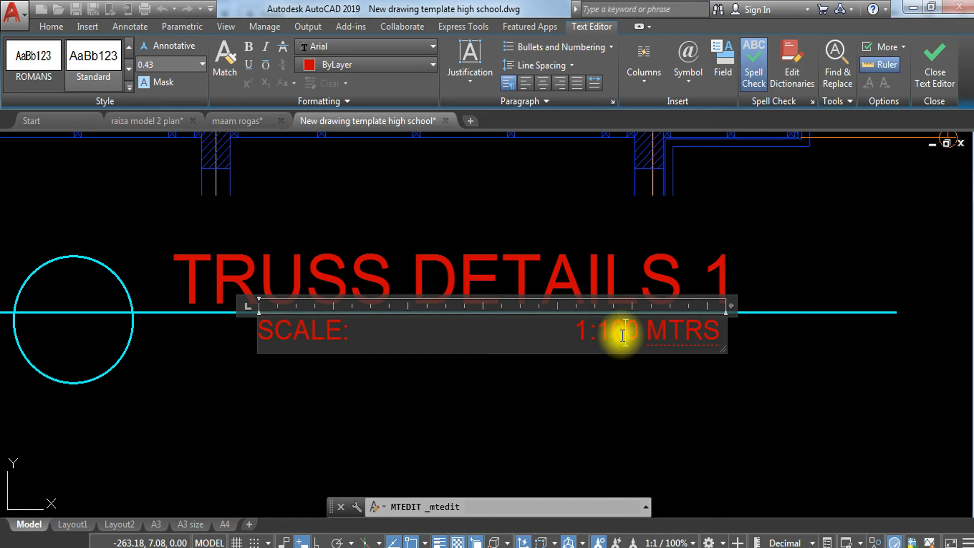
left_click(619, 394)
Shorten the title line by pulling its right end in closer to the TRUSS DETAILS 1 text.
scroll(628, 386, "down", 2)
left_click(785, 329)
left_click(758, 361)
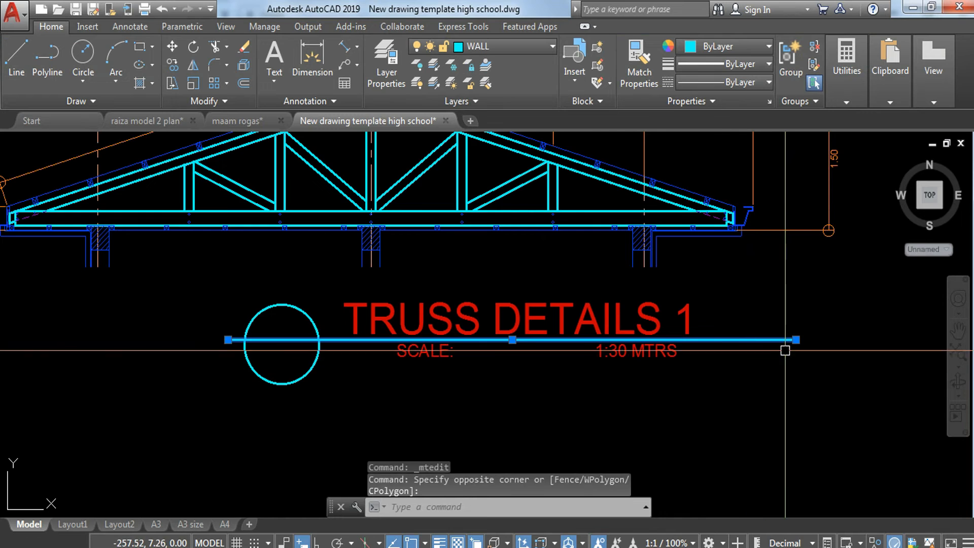
left_click(796, 339)
left_click(722, 339)
key("Escape")
Move the whole TRUSS DETAILS 1 title block horizontally left so it sits roughly centred below the truss.
left_click(778, 305)
left_click(228, 370)
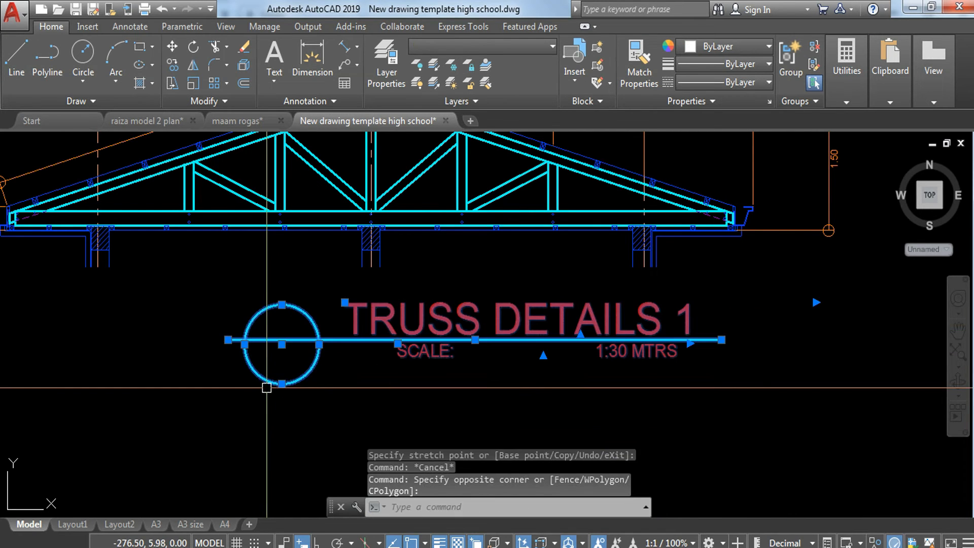
type("m")
key("Return")
left_click(715, 411)
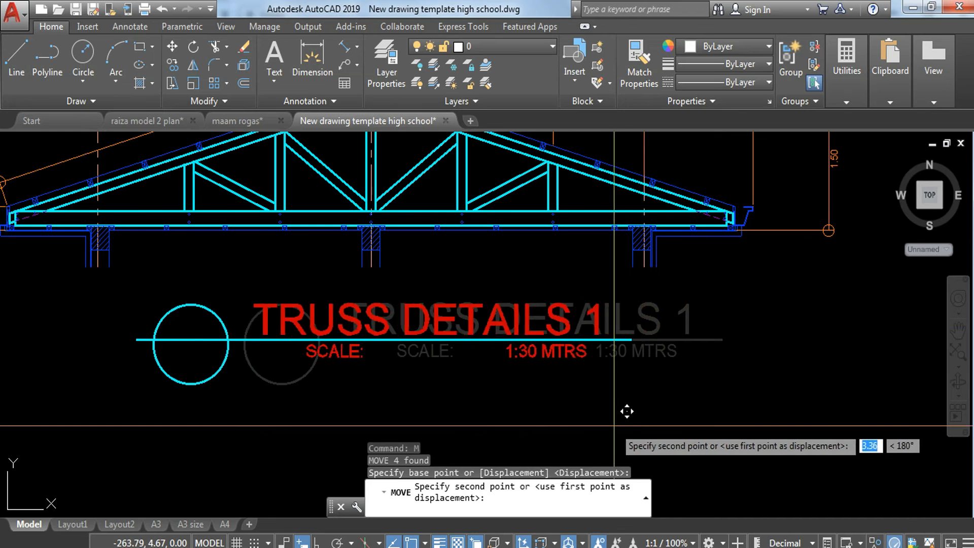
left_click(598, 408)
scroll(597, 409, "down", 2)
scroll(601, 414, "down", 2)
key("Escape")
Place a vertical multileader with its arrowhead on the bottom chord between grids A and B and its landing above the dimension chain, with Ortho on.
scroll(508, 324, "up", 3)
scroll(552, 326, "up", 1)
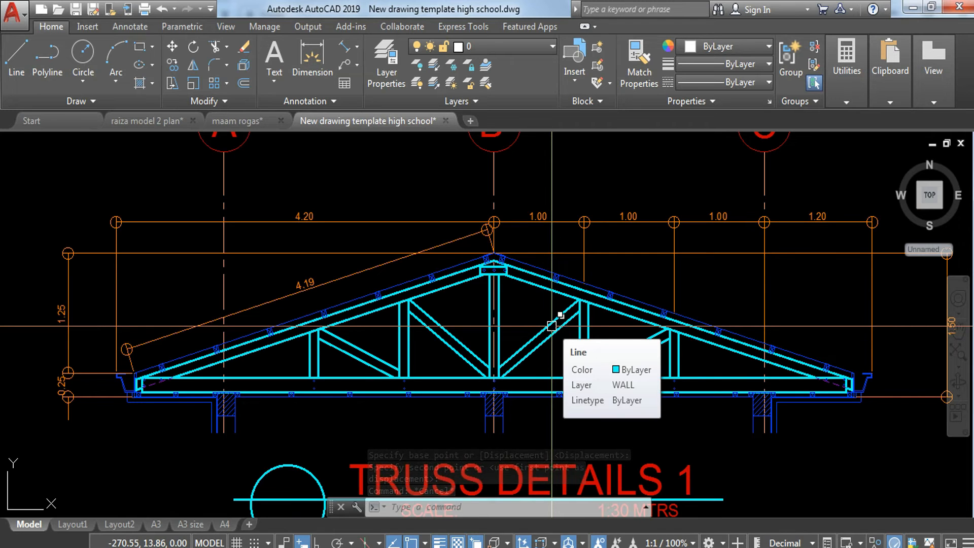
type("MLD")
key("Return")
scroll(345, 392, "up", 4)
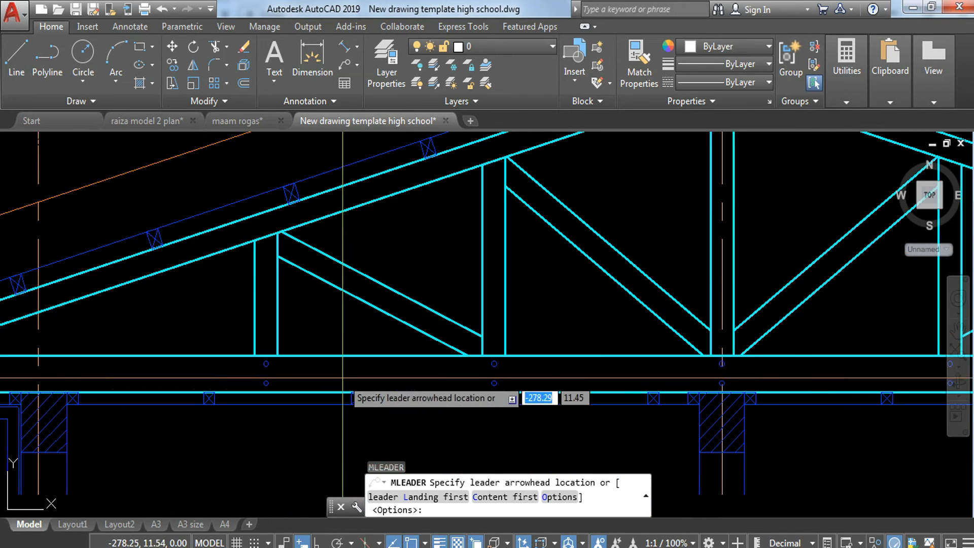
left_click(357, 355)
scroll(388, 320, "down", 4)
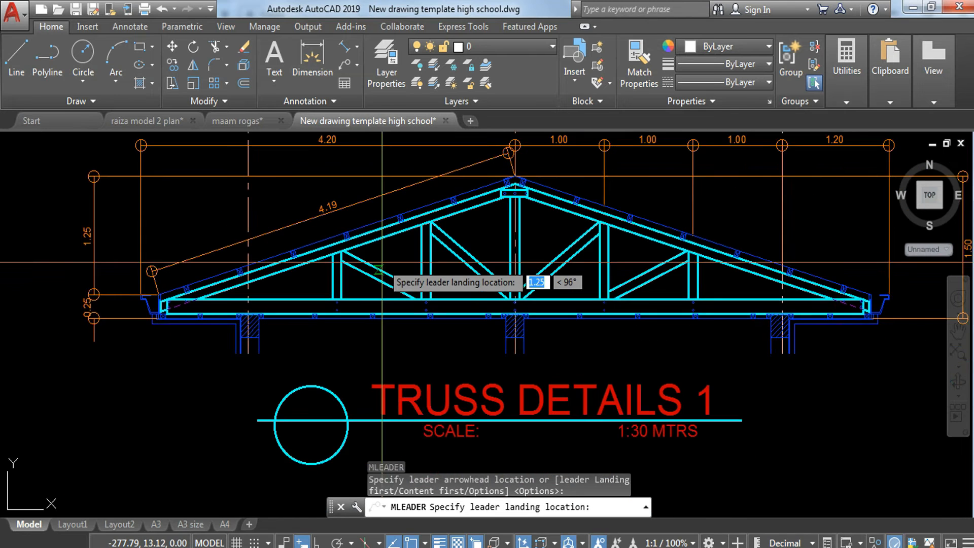
middle_click_drag(372, 280, 357, 373)
key("F8")
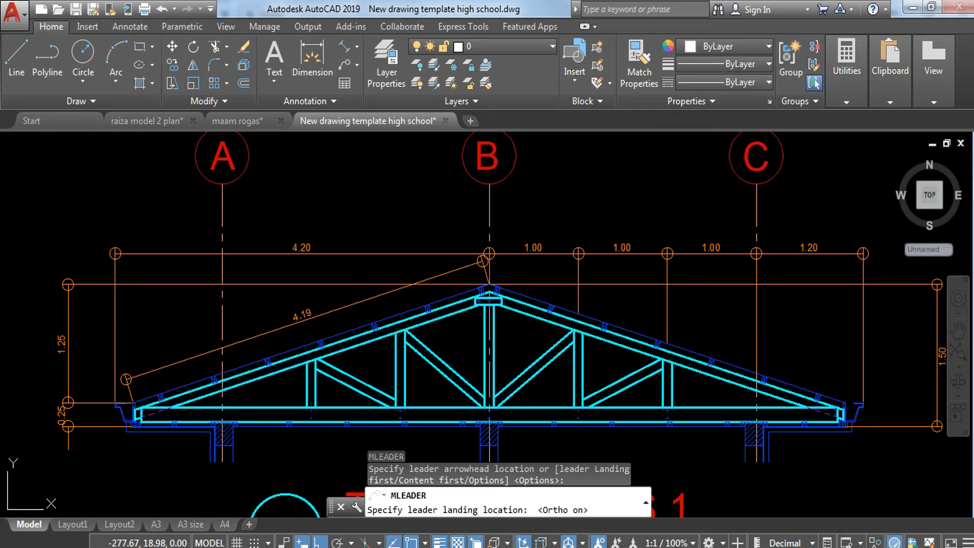
left_click(372, 214)
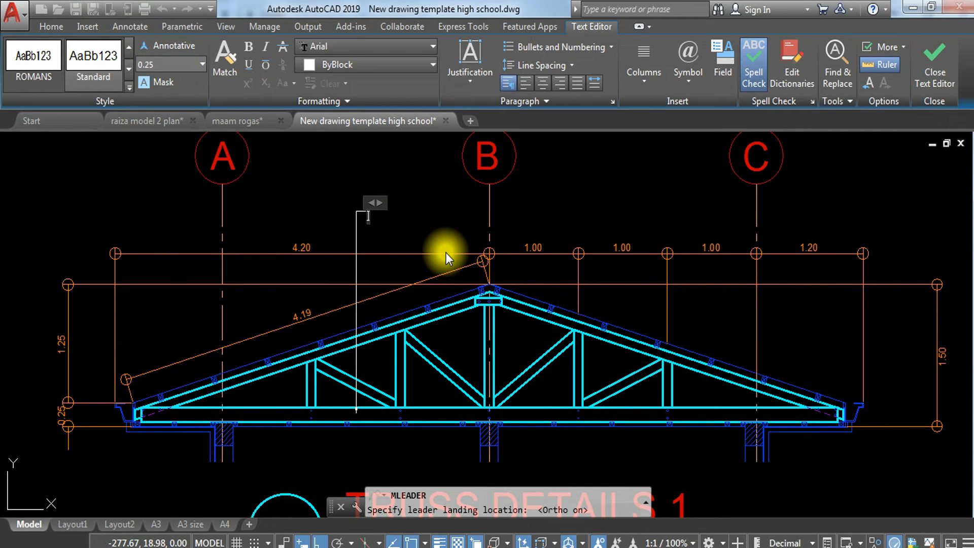
Label the bottom chord leader 2-2X6 WOOD BOTTOM.
type("2-")
type("2X")
type("6")
type("WOOD B")
type("OOT")
key("BackSpace")
key("BackSpace")
type("TTOM")
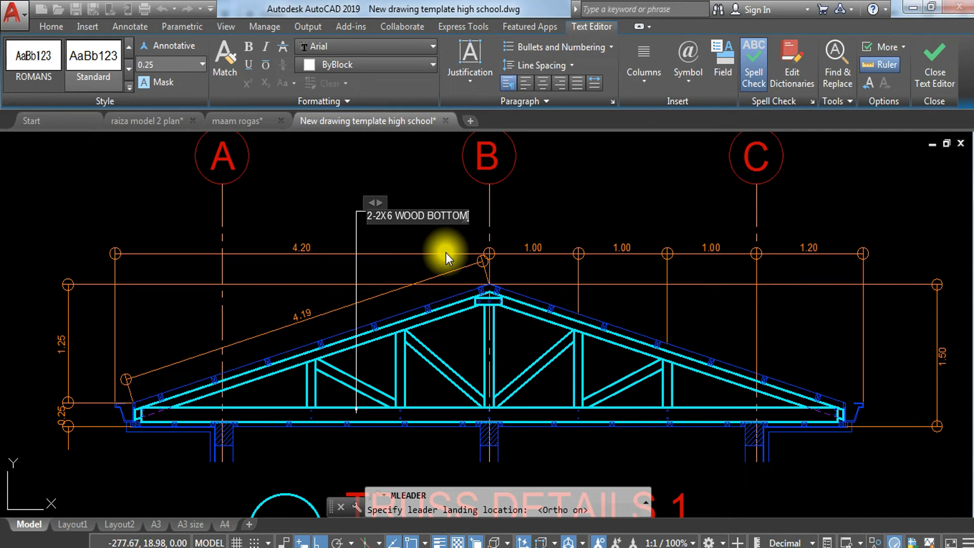
left_click(538, 246)
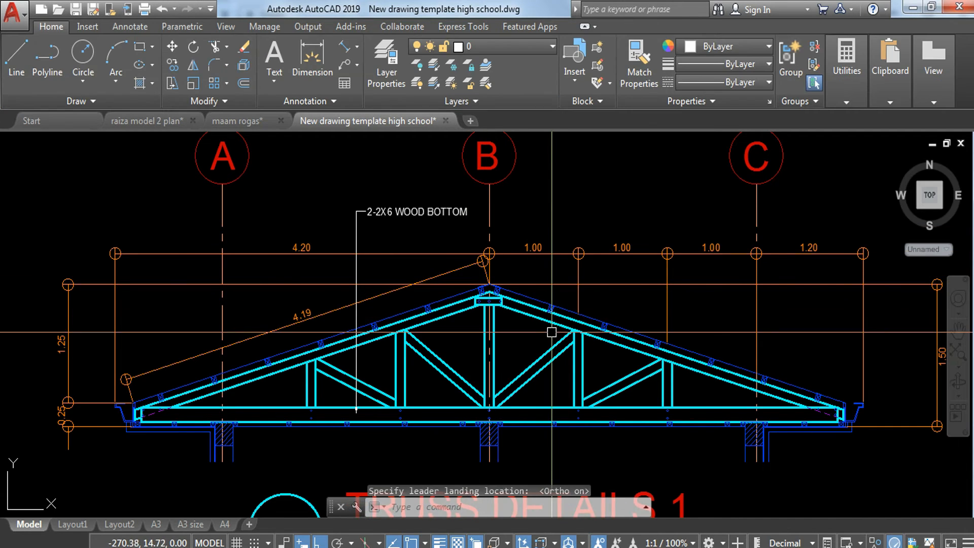
Add a vertical multileader from the top chord between grids A and B to above the dimension chain, labelled 1-2X4 WOOD TOP CHORD.
type("MLEAD")
key("Return")
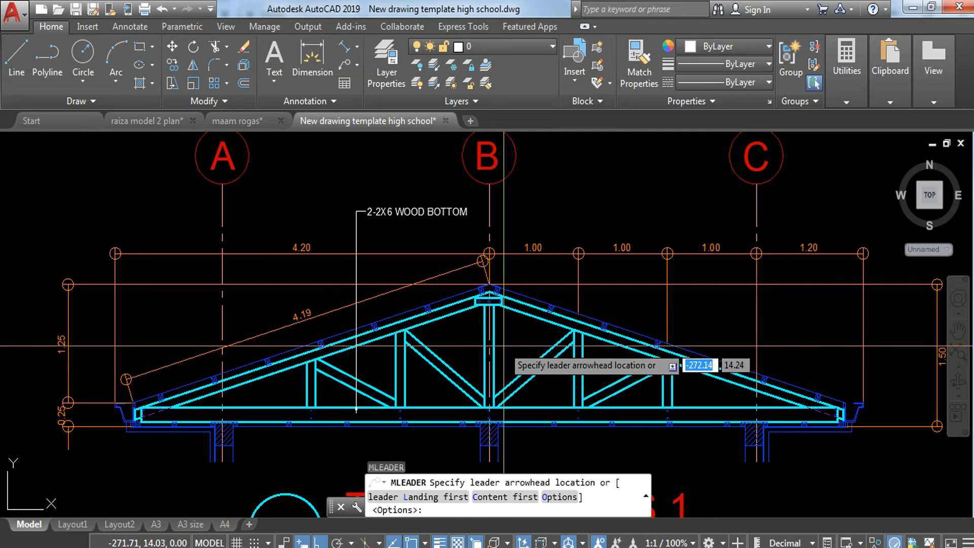
scroll(473, 304, "up", 4)
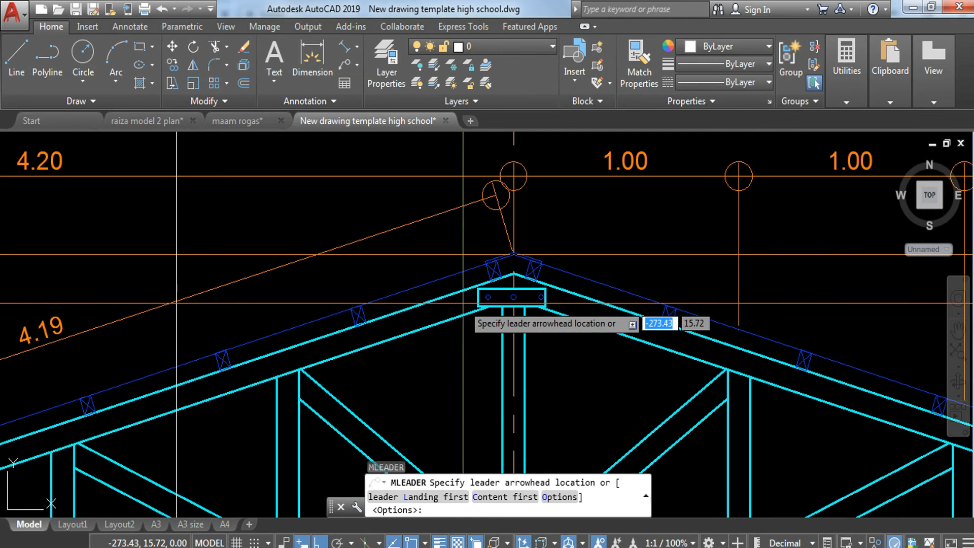
left_click(299, 337)
middle_click_drag(325, 145, 309, 371)
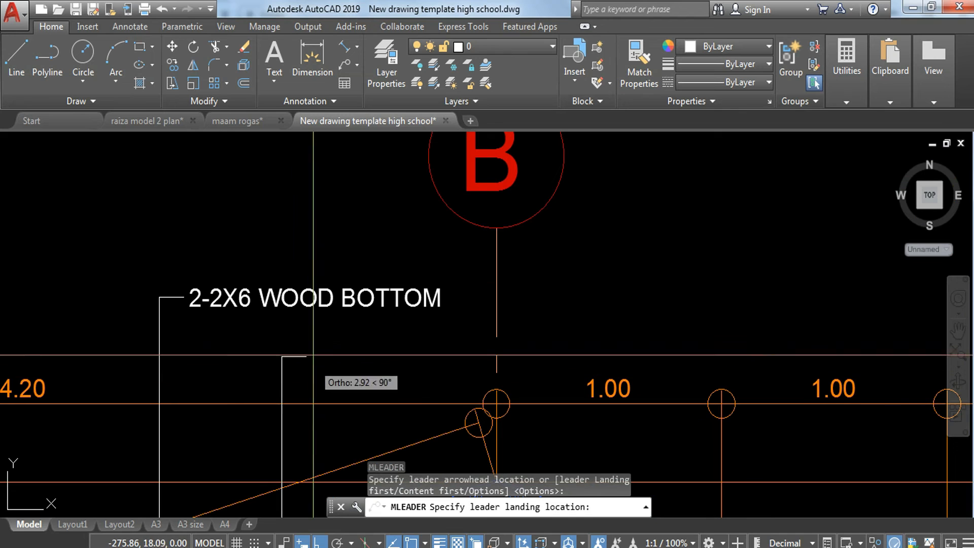
left_click(313, 339)
left_click(315, 340)
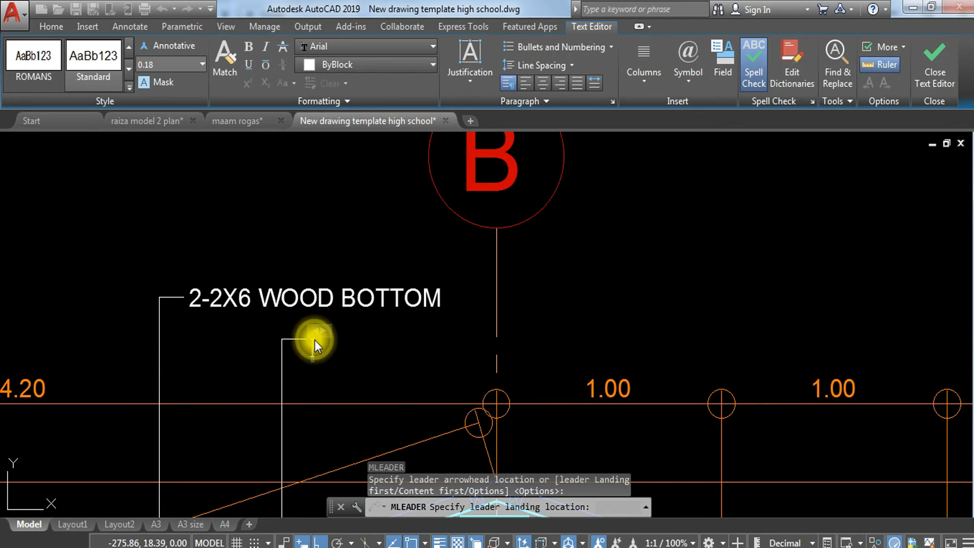
type("2X4 WOOD TOP CHORD")
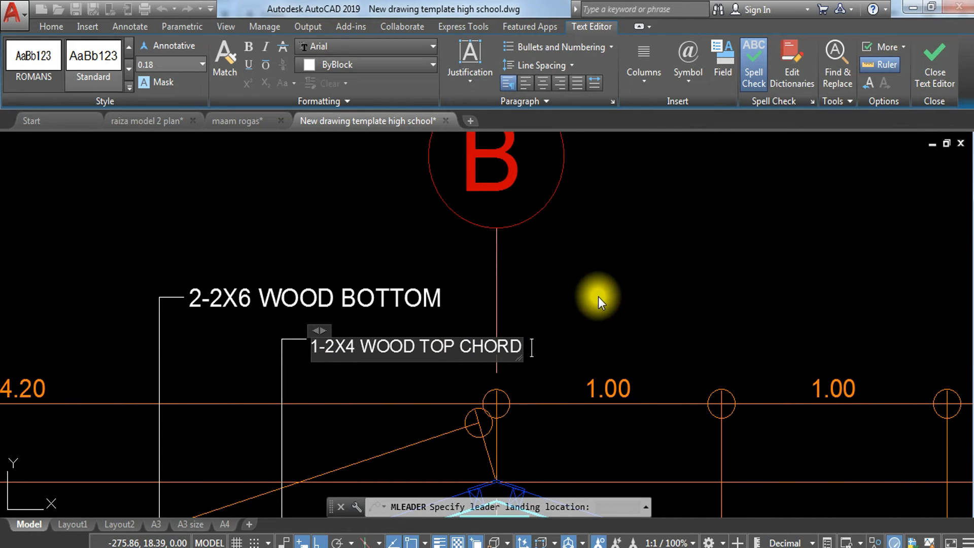
left_click(599, 297)
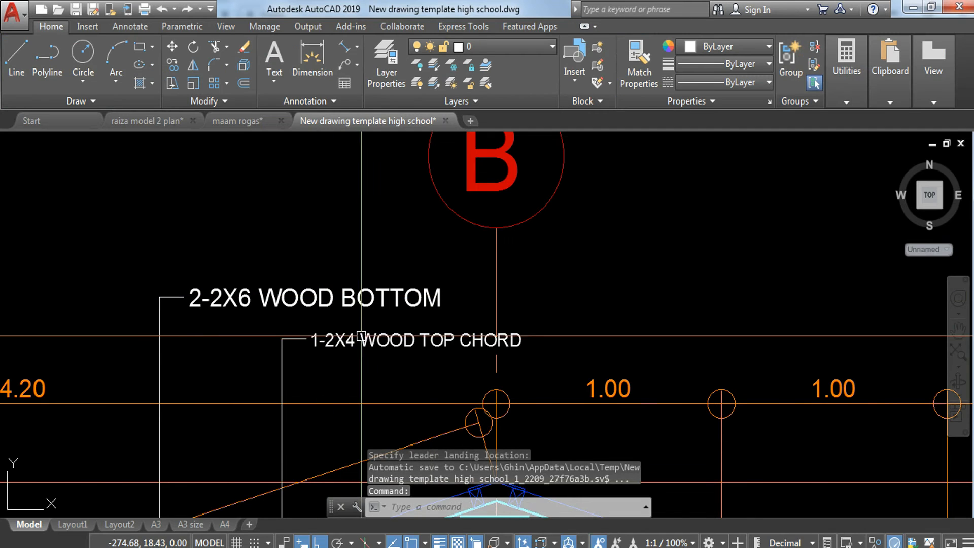
Set the text height of the 1-2X4 WOOD TOP CHORD label to 0.25.
double_click(330, 345)
left_click_drag(311, 343, 528, 337)
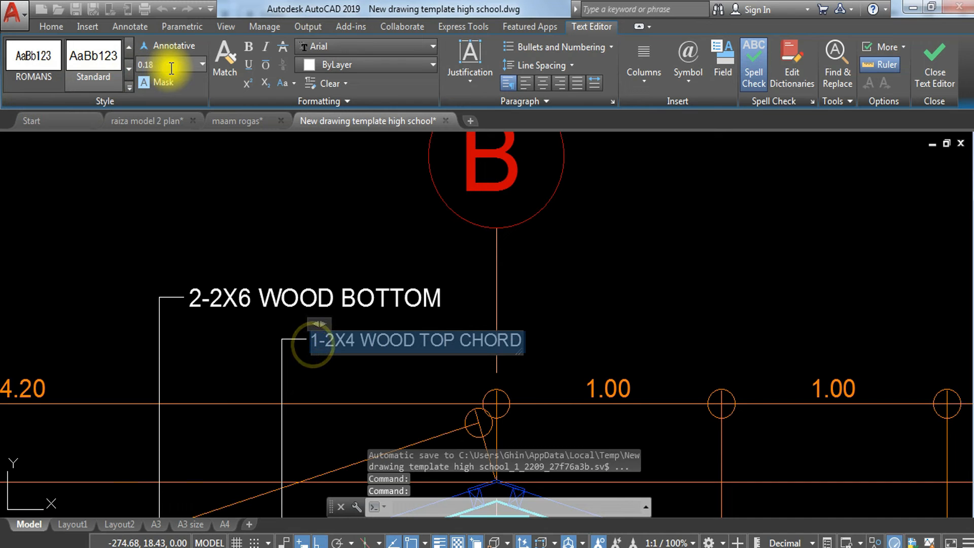
type("0.25")
key("Return")
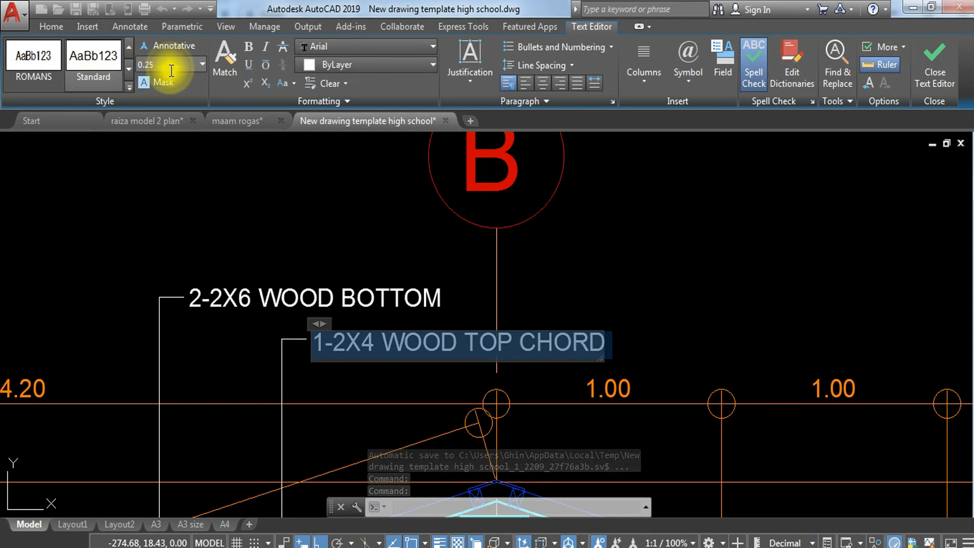
left_click(287, 247)
scroll(287, 247, "down", 4)
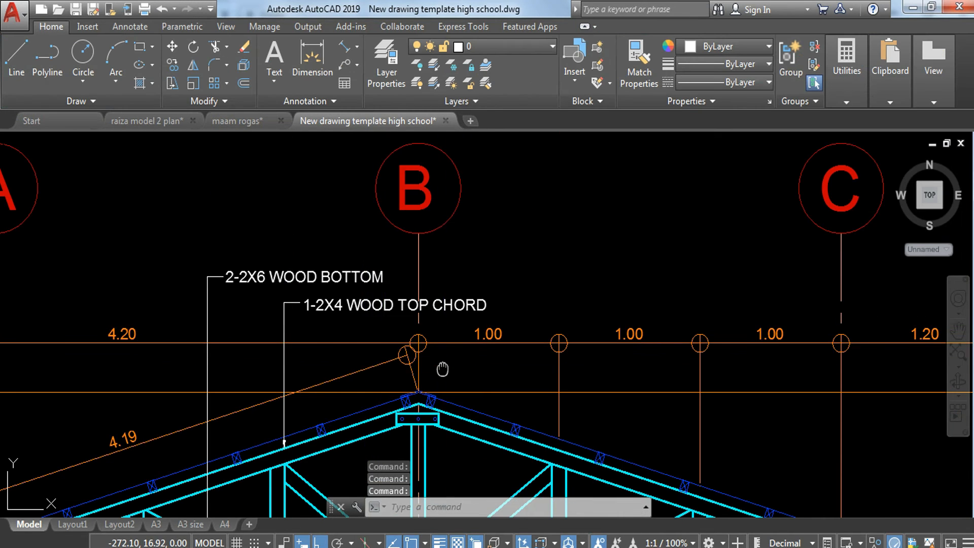
Put the 2-2X6 WOOD BOTTOM and 1-2X4 WOOD TOP CHORD leaders on the TEXT layer.
scroll(306, 265, "up", 2)
left_click(256, 154)
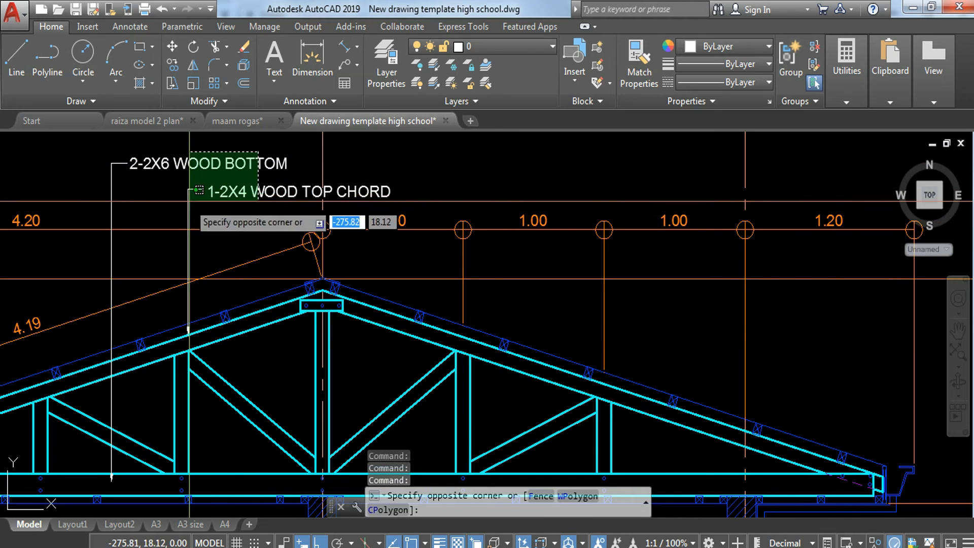
left_click(188, 203)
left_click(507, 48)
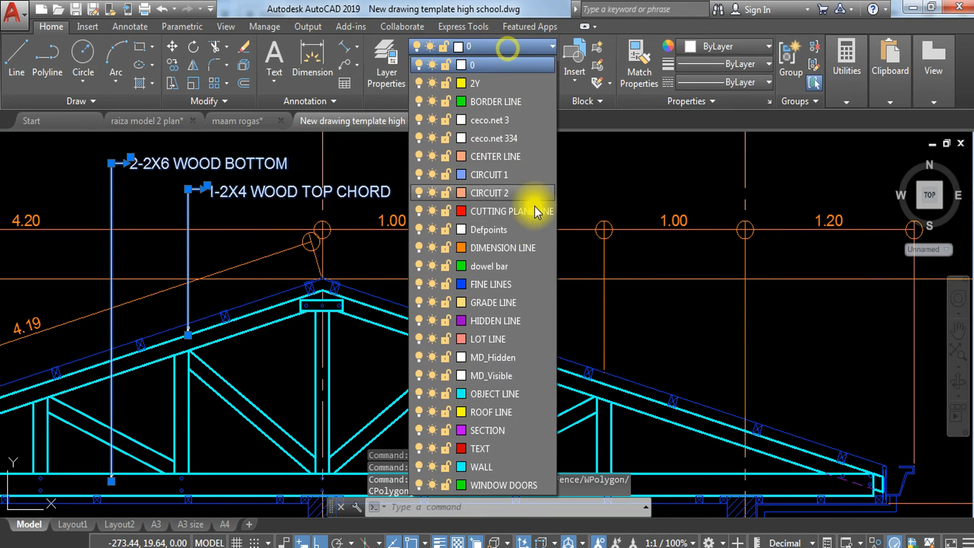
left_click(492, 449)
key("Escape")
key("Escape")
scroll(408, 343, "down", 2)
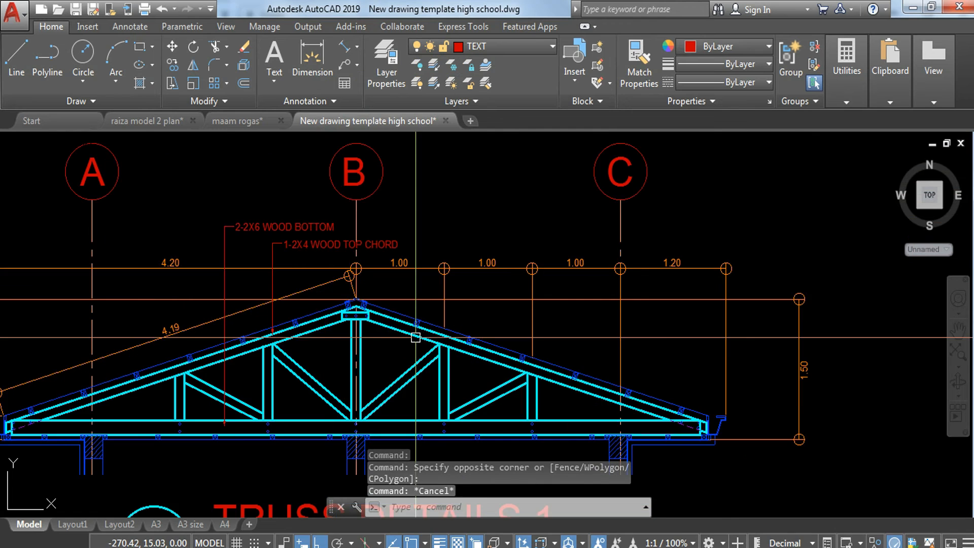
Place a vertical multileader with its arrowhead in the eave gutter outside grid A and its landing above the dimension chain.
middle_click_drag(442, 383, 443, 339)
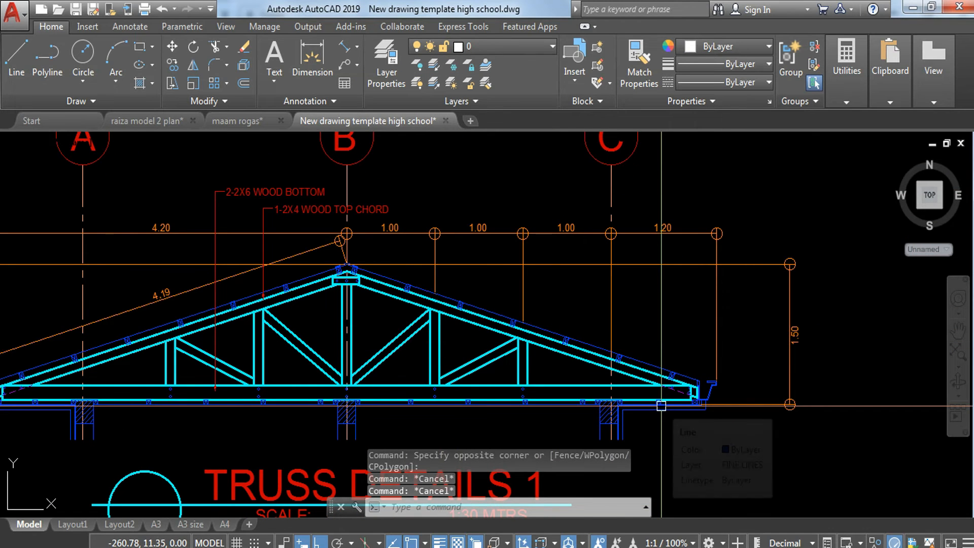
type("MLEAD")
key("Return")
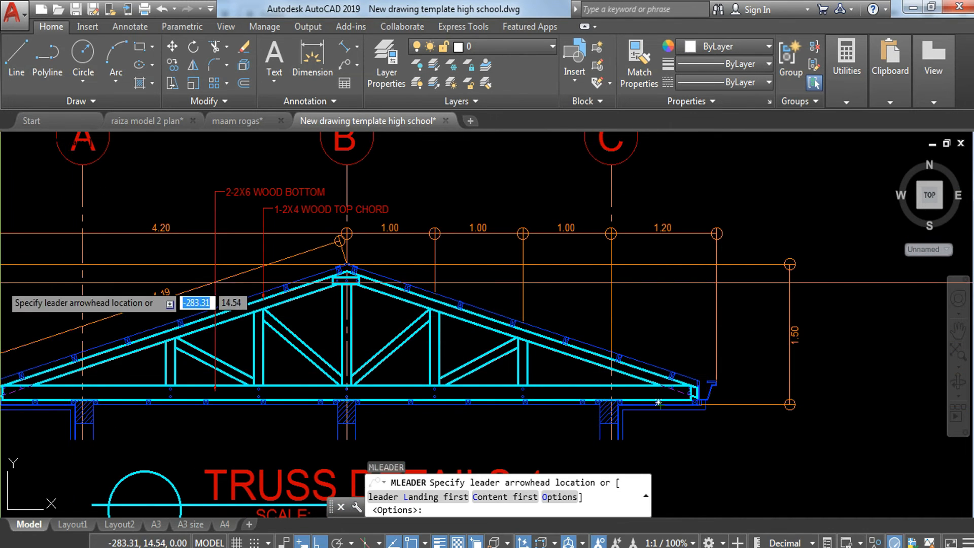
middle_click_drag(2, 283, 228, 286)
scroll(229, 374, "up", 4)
scroll(212, 401, "up", 5)
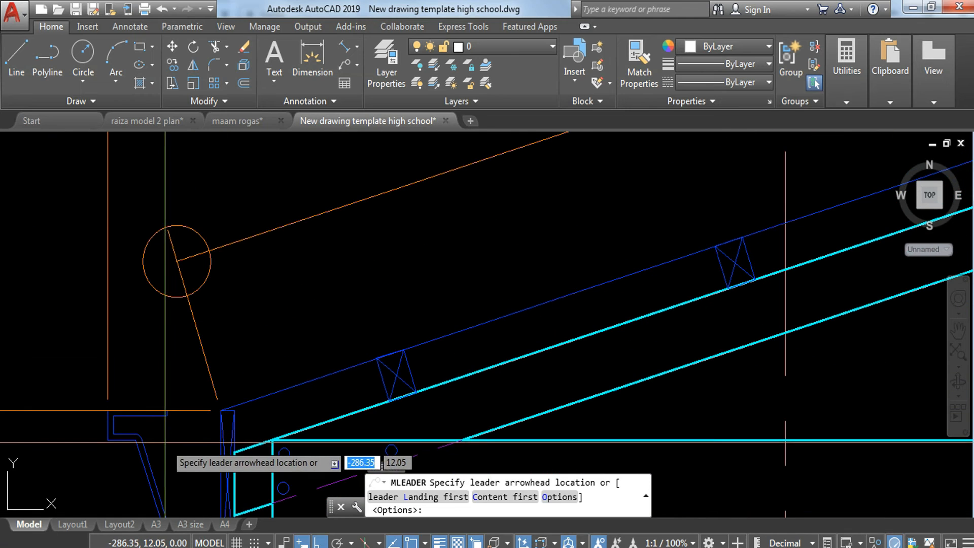
left_click(154, 464)
scroll(182, 329, "down", 5)
middle_click_drag(182, 329, 188, 496)
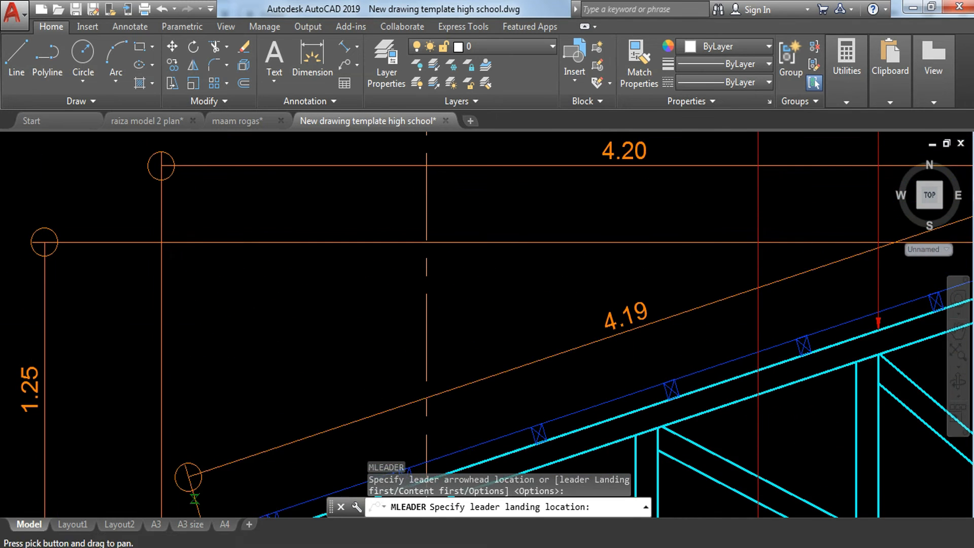
scroll(206, 315, "down", 5)
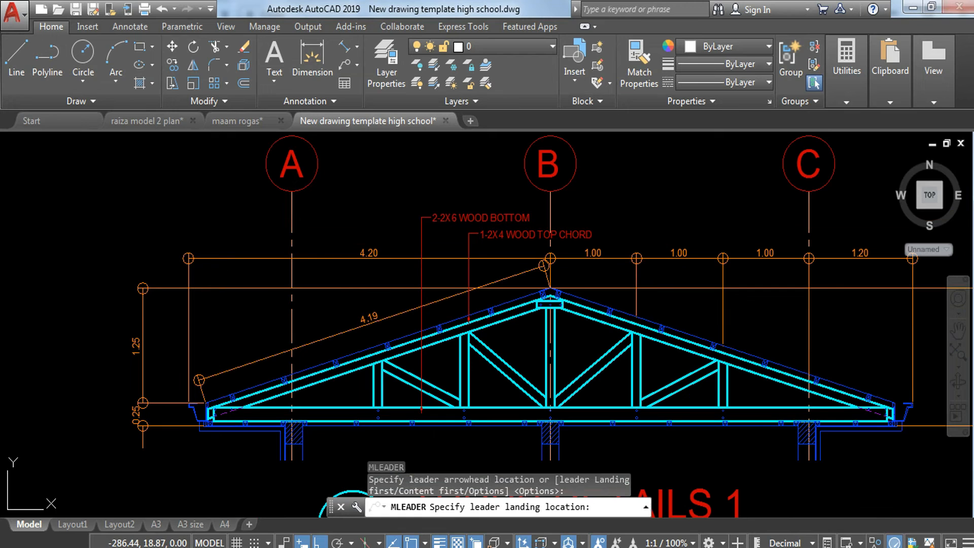
left_click(217, 224)
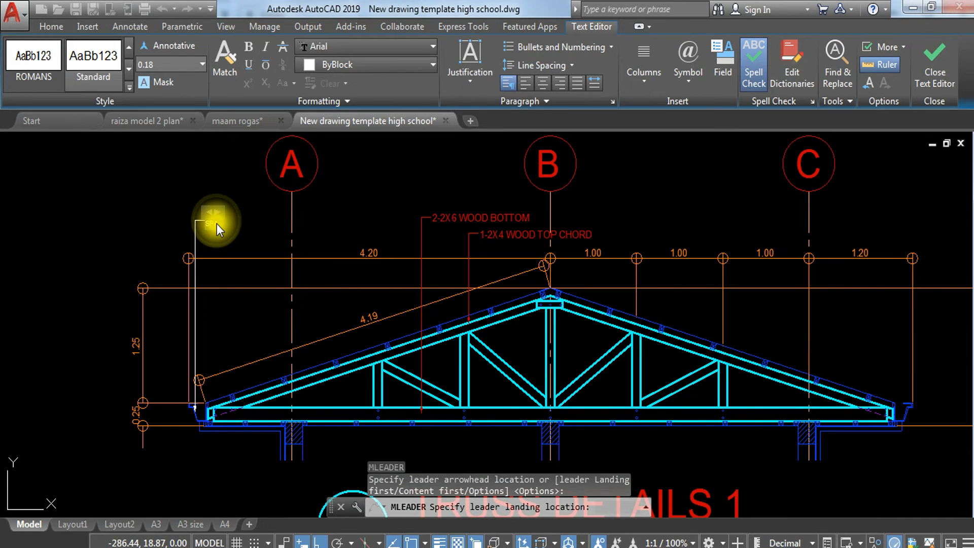
Label the gutter leader SPANISH GUTTER.
type("SPANISH G")
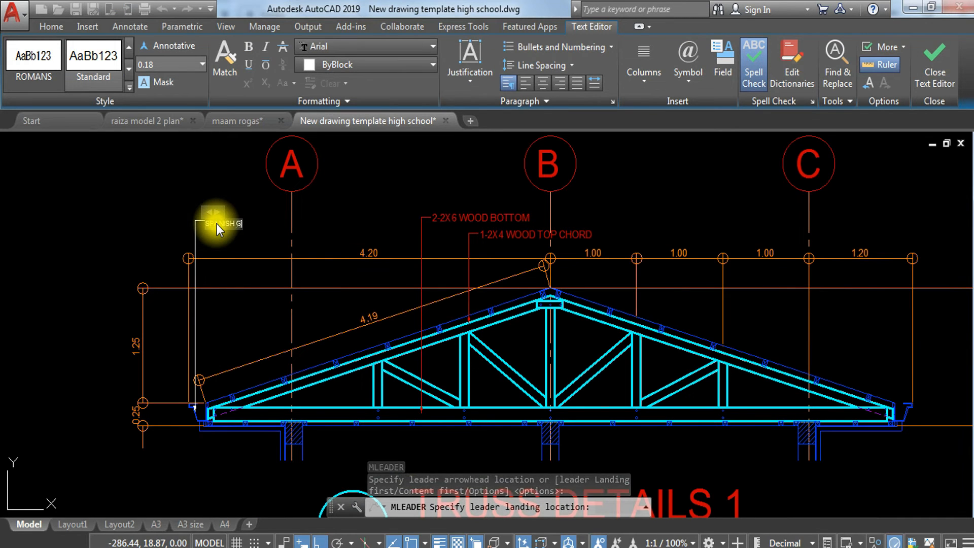
type("UTTER")
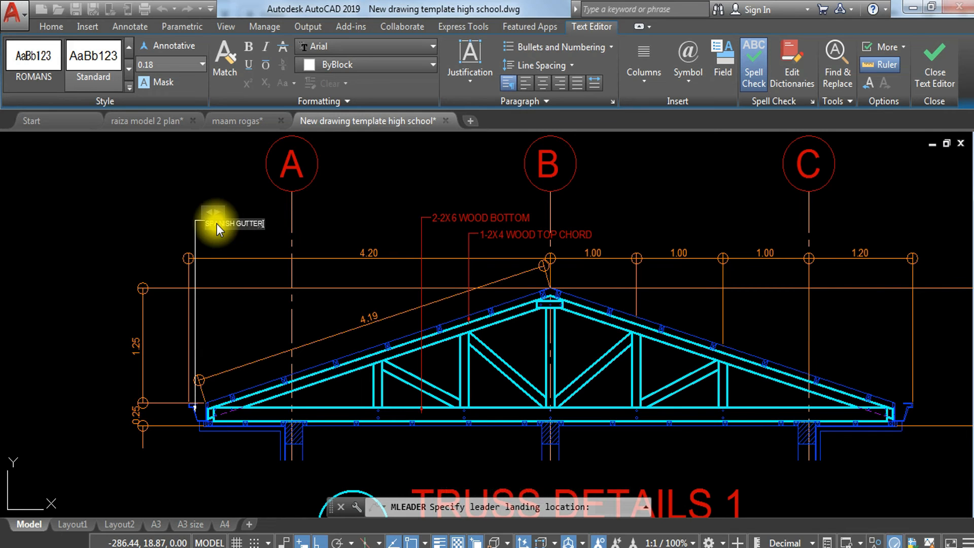
left_click(352, 206)
Place a vertical multileader with its arrowhead at the eave soffit beside the gutter and its landing slightly below the SPANISH GUTTER label.
scroll(224, 416, "up", 8)
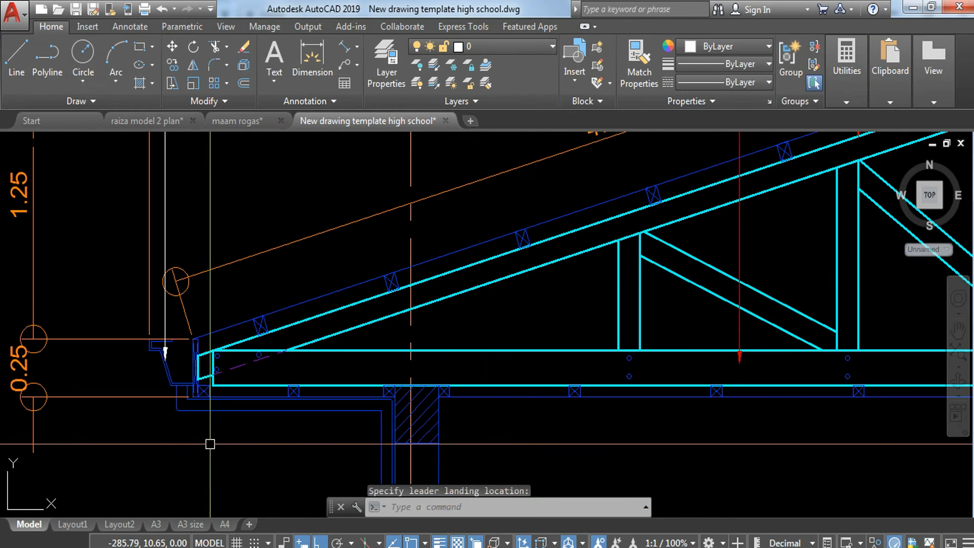
key("Return")
left_click(225, 416)
scroll(185, 322, "down", 5)
scroll(212, 313, "up", 6)
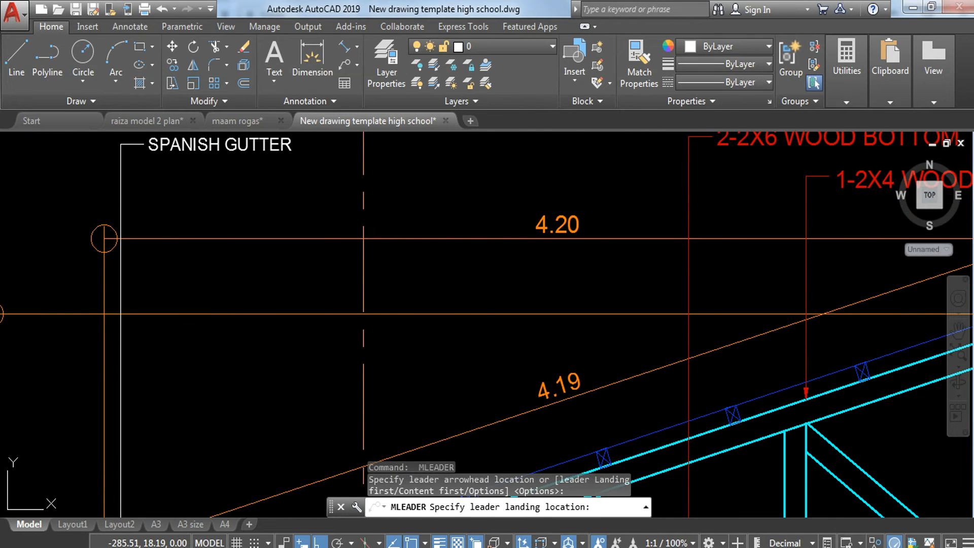
left_click(210, 189)
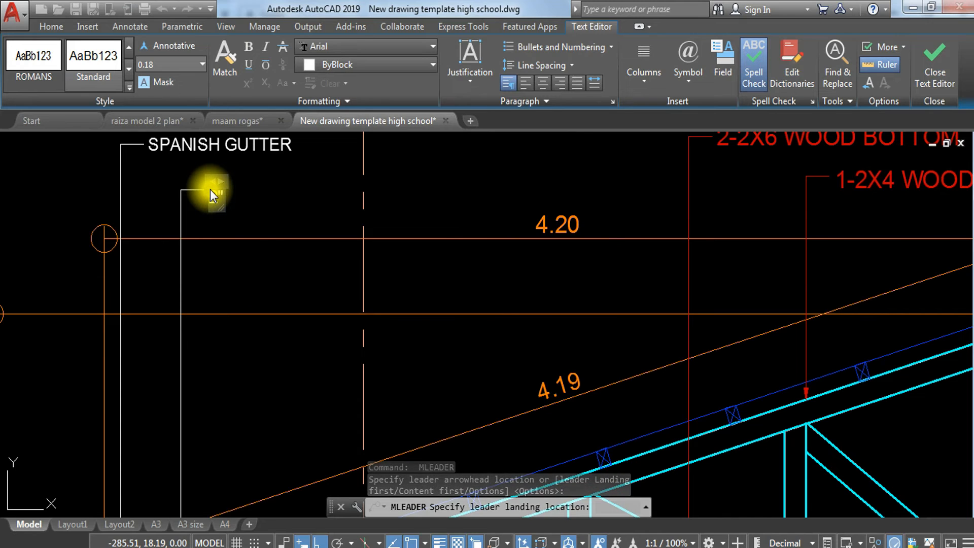
Label the soffit leader 2" Ø DOWN SPOUT PIPE.
type("2\"%%d")
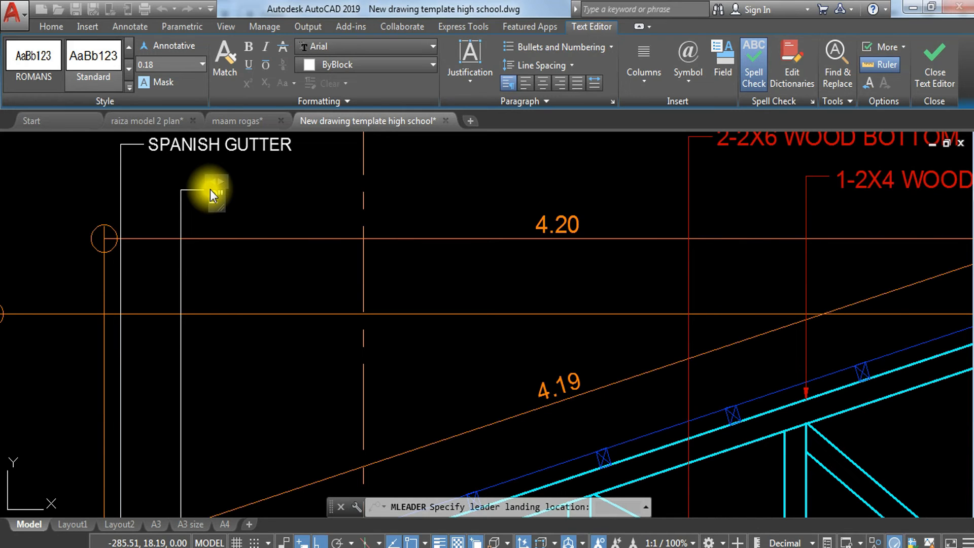
type("%%c DWON")
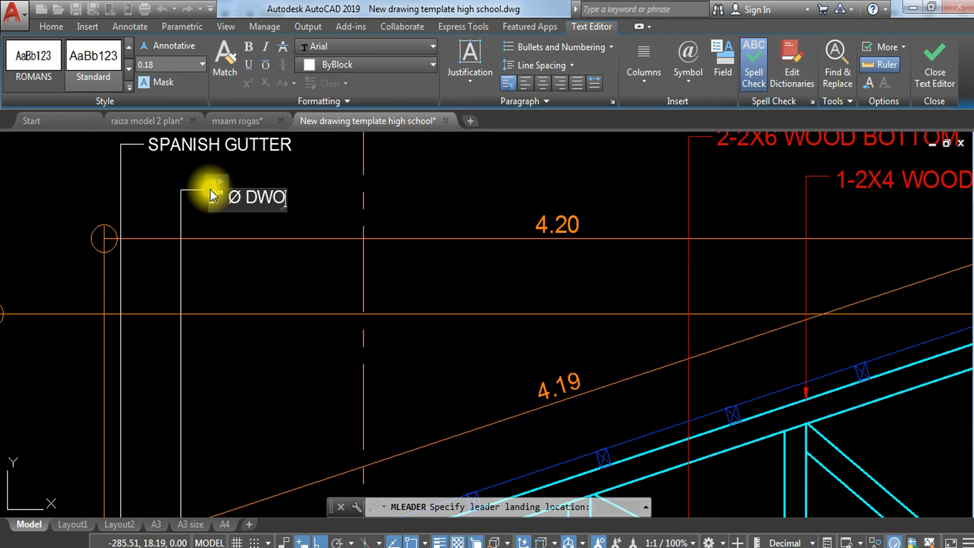
key("BackSpace")
key("BackSpace")
key("BackSpace")
type("OWN")
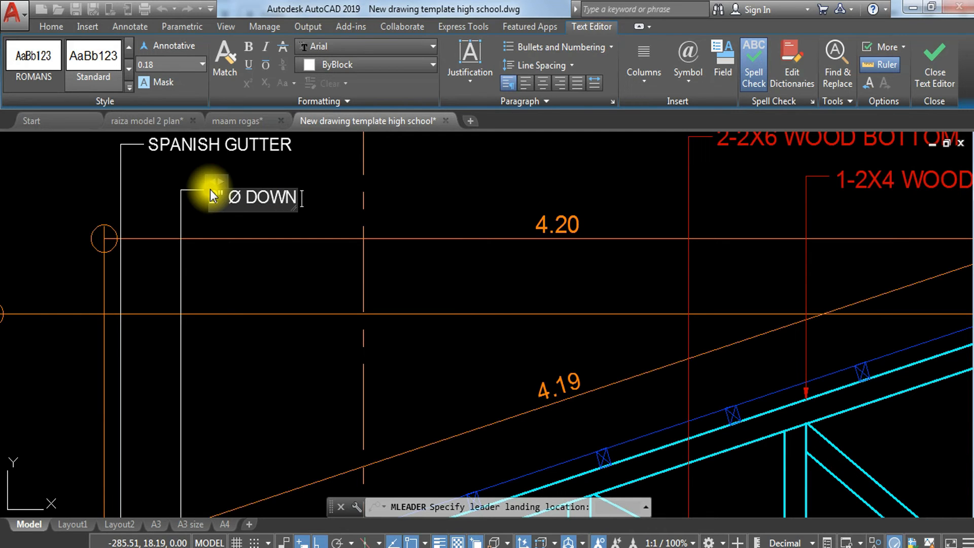
type(" SPOUT PIPE")
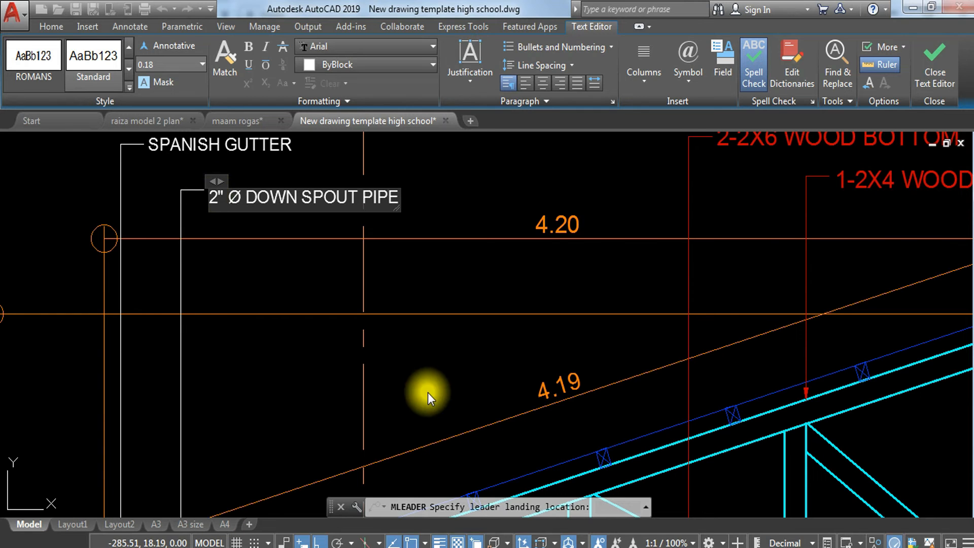
left_click(337, 398)
scroll(337, 398, "down", 3)
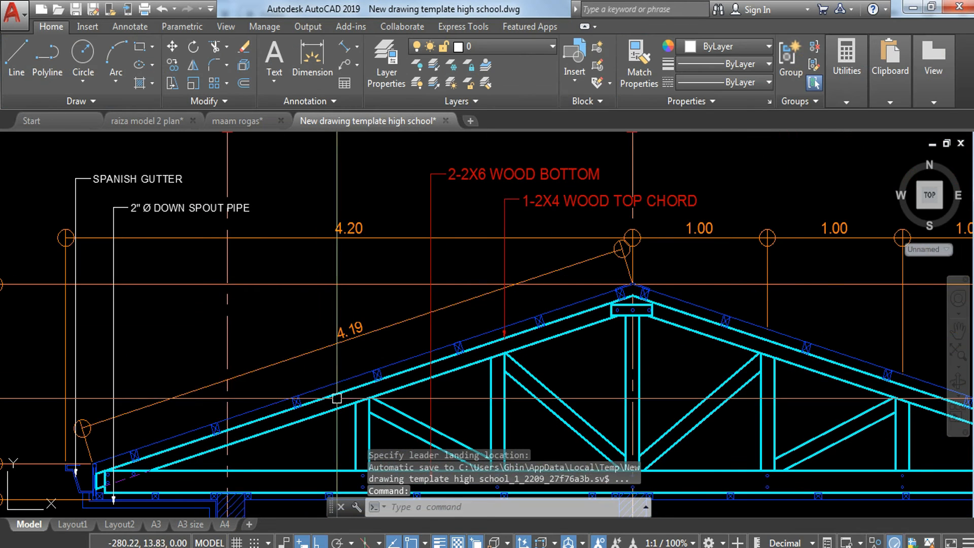
scroll(337, 399, "up", 4)
middle_click_drag(508, 345, 174, 355)
scroll(362, 363, "up", 2)
scroll(364, 362, "down", 2)
middle_click_drag(359, 352, 351, 369)
type("MLEAD")
key("Return")
scroll(386, 381, "up", 4)
left_click(365, 386)
scroll(384, 342, "down", 4)
scroll(385, 343, "down", 3)
middle_click_drag(388, 279, 393, 459)
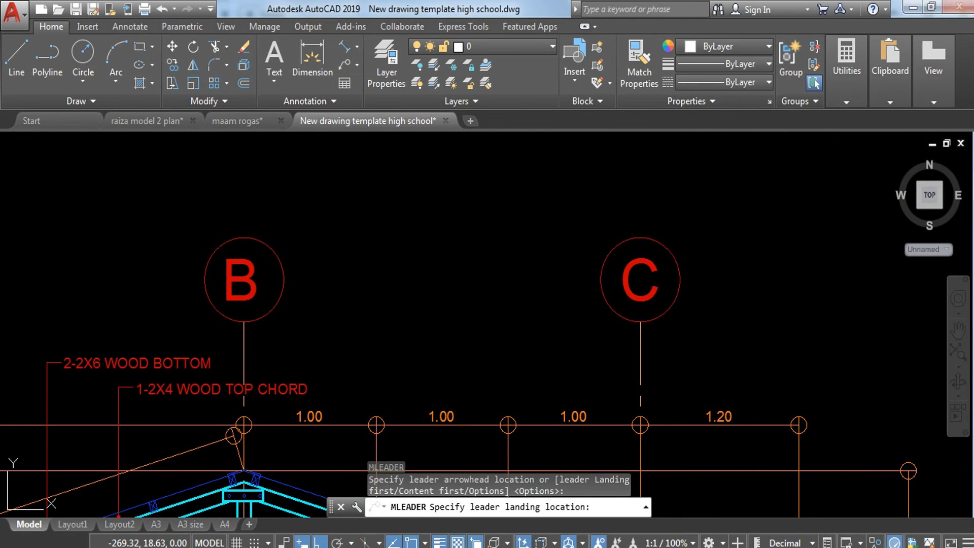
left_click(390, 389)
left_click(415, 362)
left_click(360, 364)
left_click(338, 388)
type("E")
key("Return")
Place a vertical multileader with its arrowhead on the web post one bay to the right of grid B and its landing above the dimension chain.
middle_click_drag(413, 365, 362, 164)
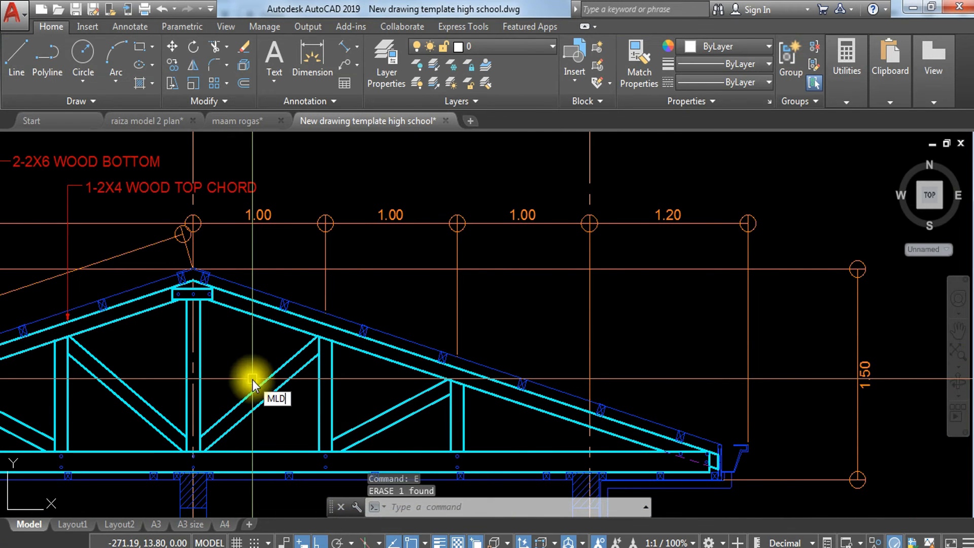
key("Return")
scroll(350, 401, "up", 4)
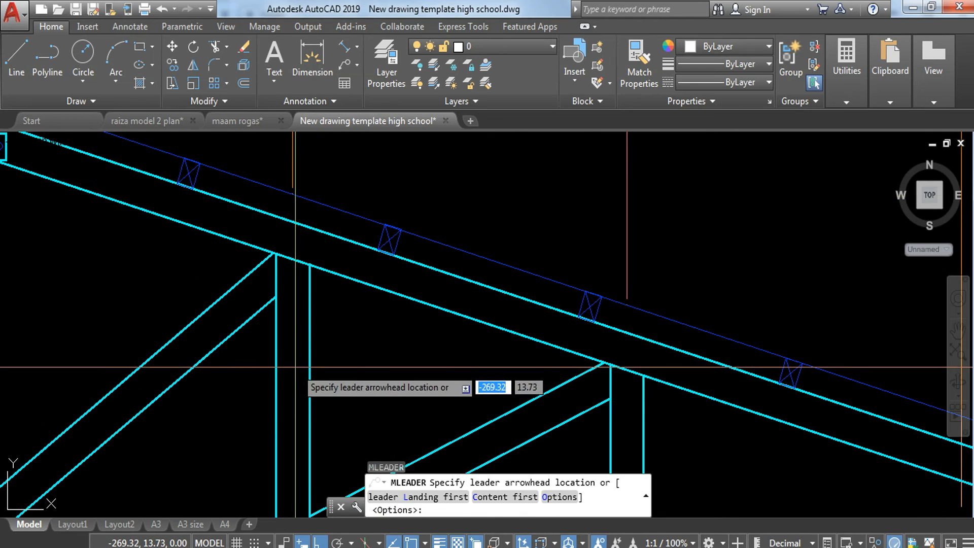
left_click(296, 367)
scroll(299, 228, "down", 2)
middle_click_drag(291, 267, 252, 500)
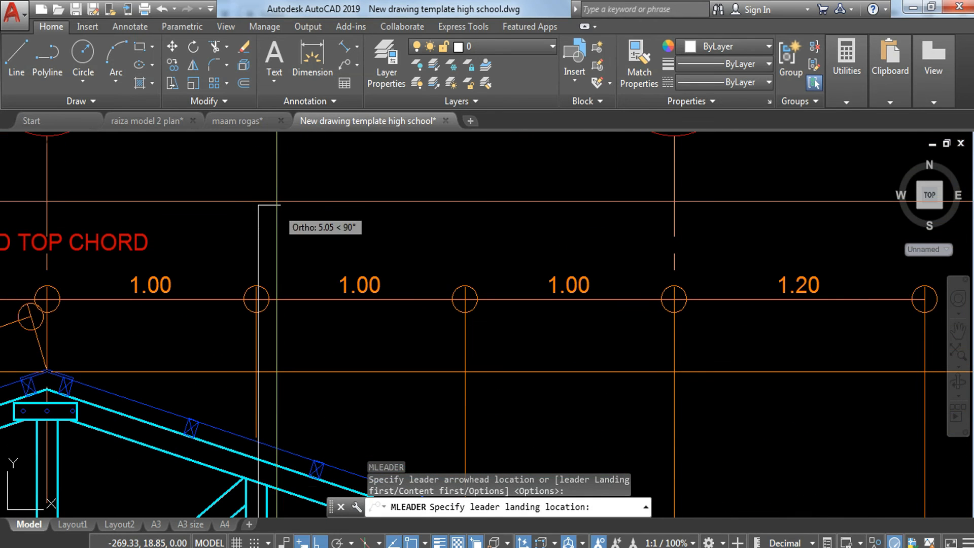
left_click(275, 181)
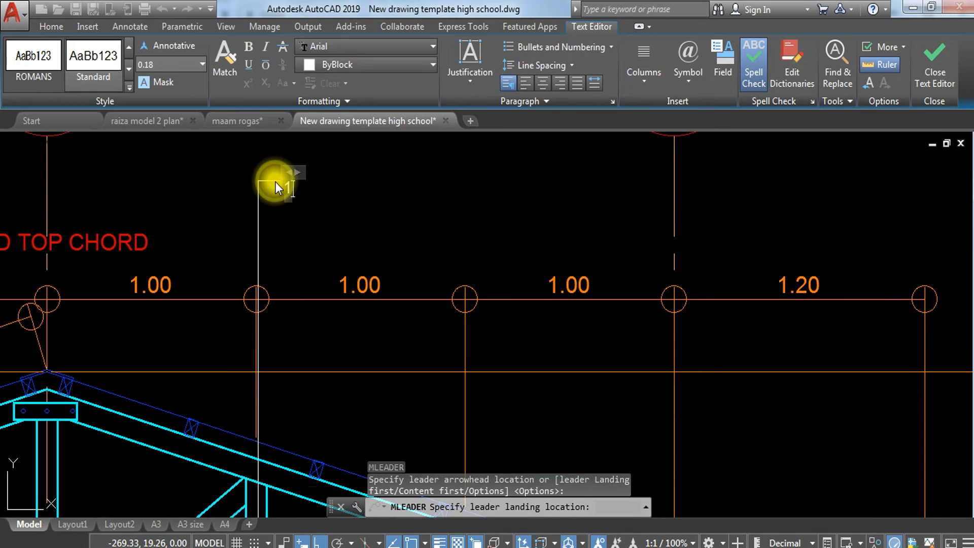
Label the web post leader 2X4 QUEEN POST.
type("2")
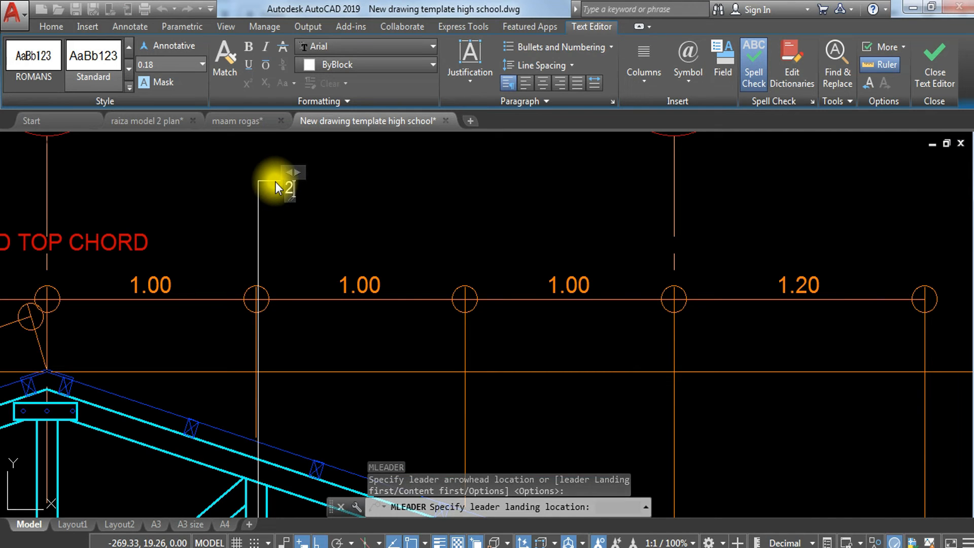
type("X4 QUEED")
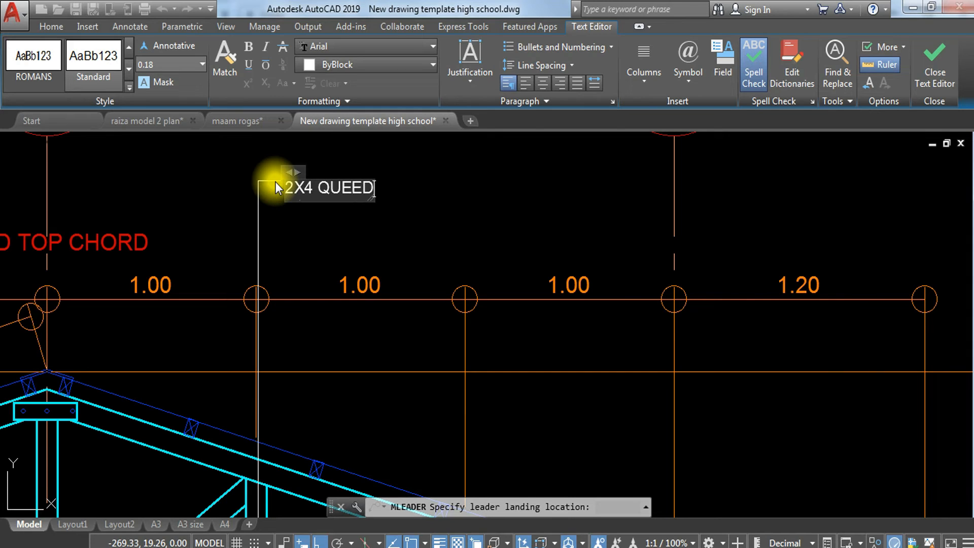
key("BackSpace")
type("N POST")
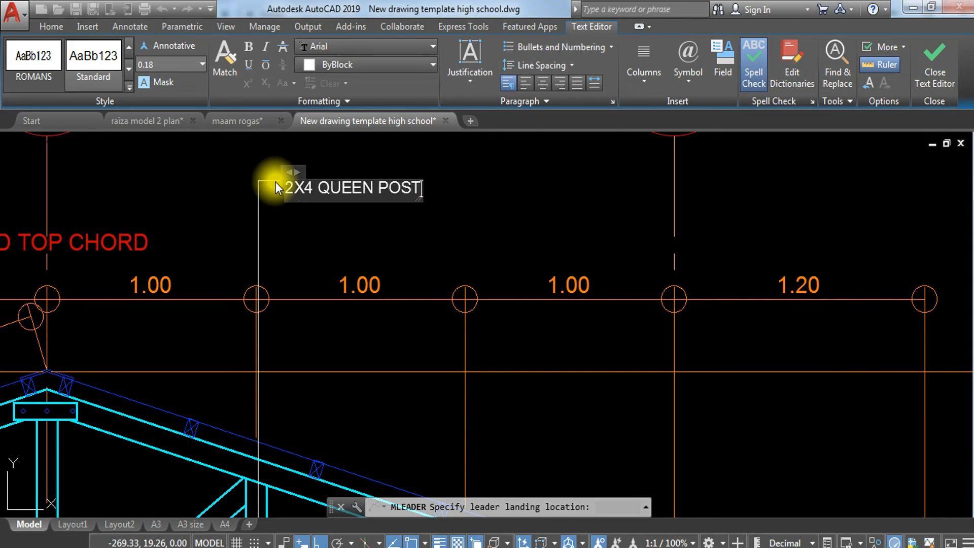
left_click(225, 184)
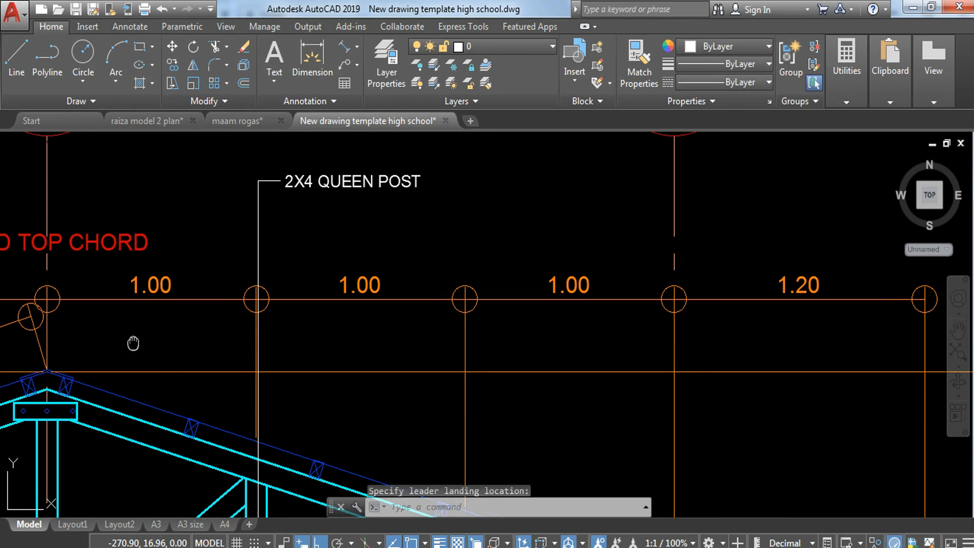
Stretch the landing of the 2-2X6 WOOD BOTTOM leader straight up, clear of the top chord label.
middle_click_drag(134, 344, 364, 243)
middle_click_drag(333, 330, 366, 468)
key("Escape")
left_click(154, 211)
left_click(130, 244)
middle_click_drag(93, 230, 248, 227)
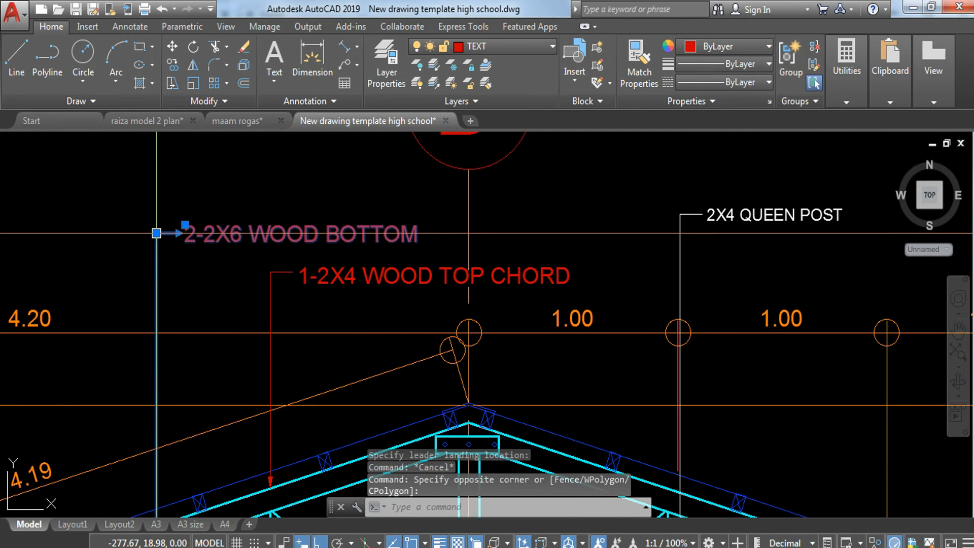
left_click(157, 233)
left_click(157, 170)
key("Escape")
Stretch the landing of the 1-2X4 WOOD TOP CHORD leader up to the level of the QUEEN POST label.
left_click(263, 234)
left_click(259, 243)
left_click(285, 253)
left_click(254, 277)
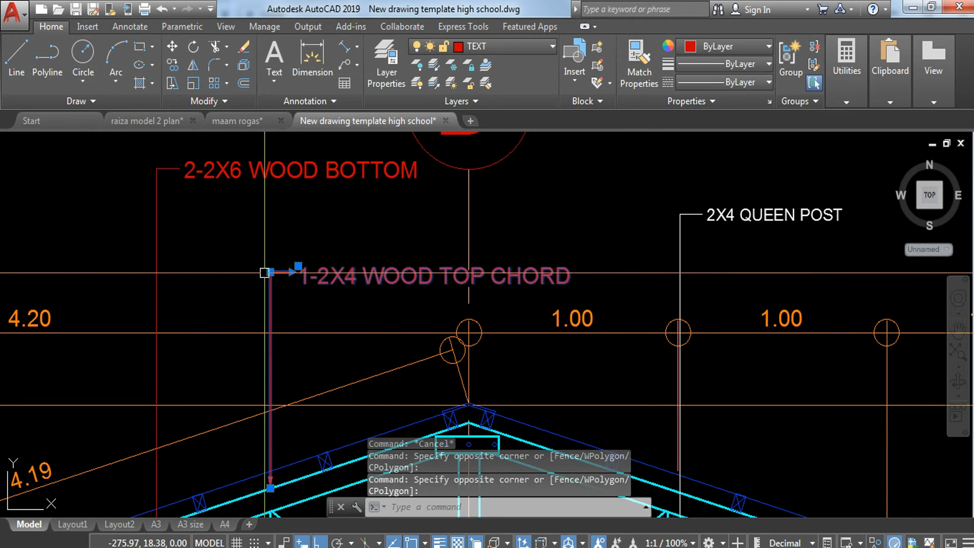
left_click(270, 271)
left_click(277, 215)
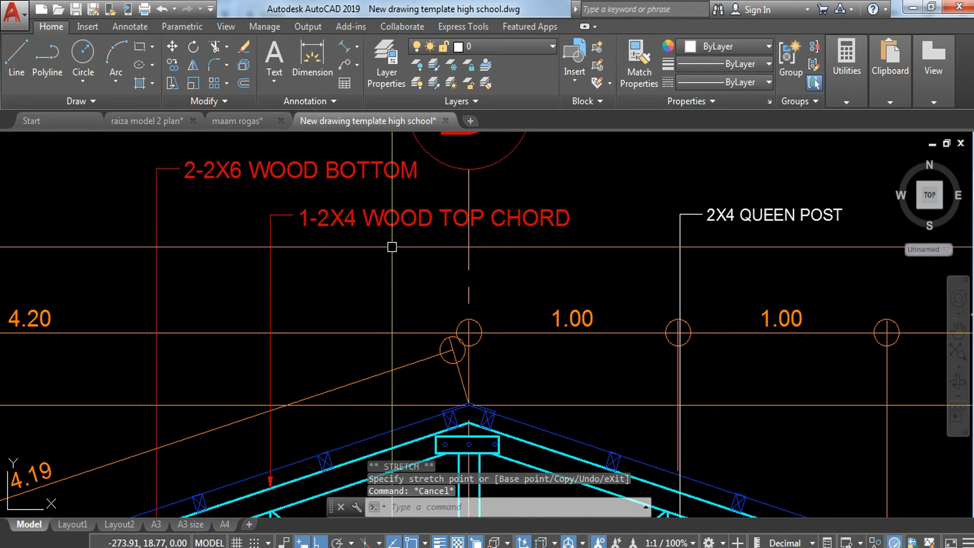
Place a vertical multileader with its arrowhead on the central post below the ridge plate and its landing above the dimension chain.
middle_click_drag(388, 246, 330, 204)
key("Return")
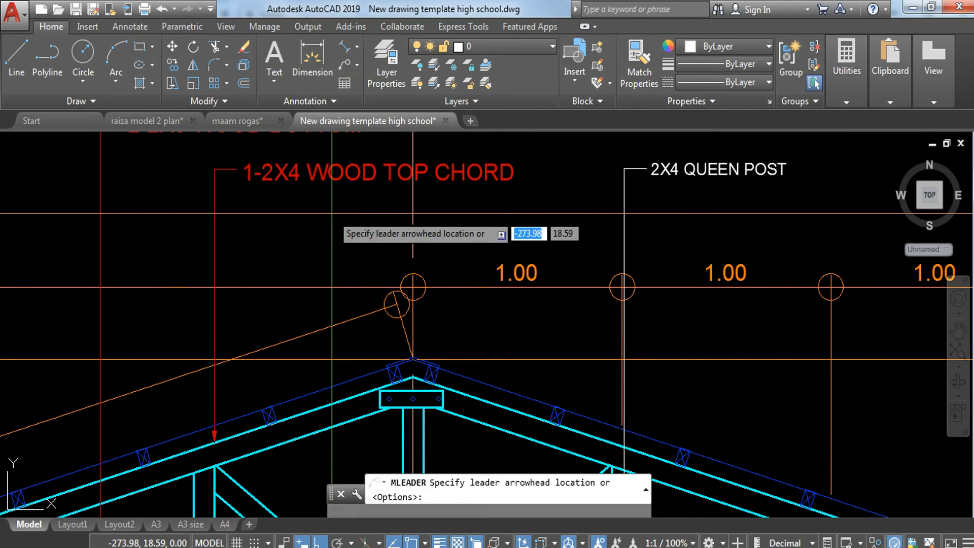
scroll(344, 309, "up", 5)
scroll(339, 325, "up", 4)
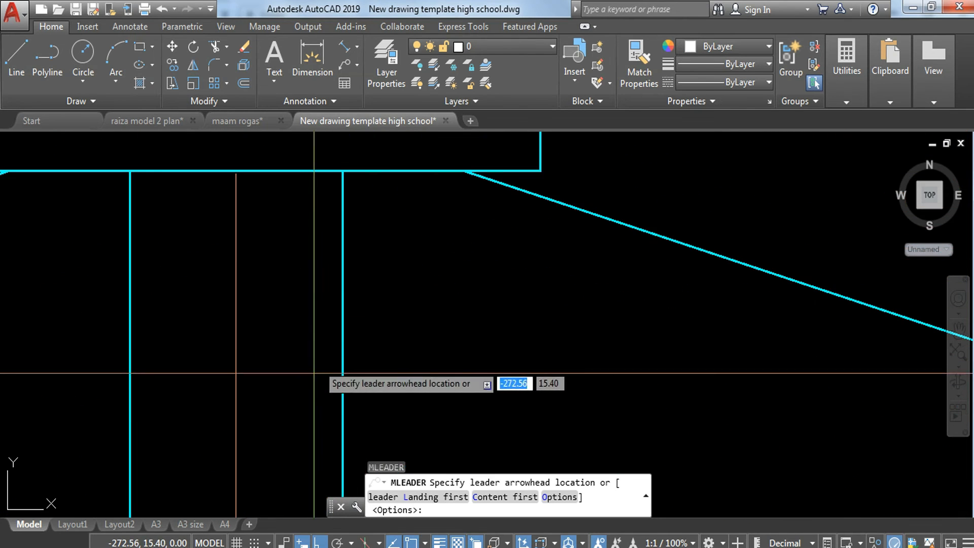
left_click(298, 394)
scroll(320, 345, "down", 8)
mouse_move(355, 283)
middle_mouse_down()
mouse_move(367, 356)
mouse_move(355, 515)
middle_mouse_up()
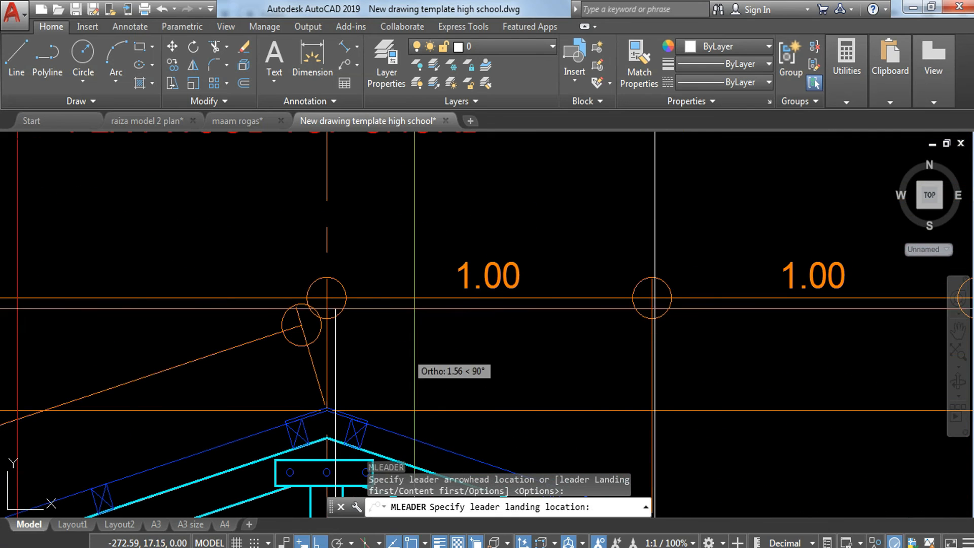
left_click(403, 176)
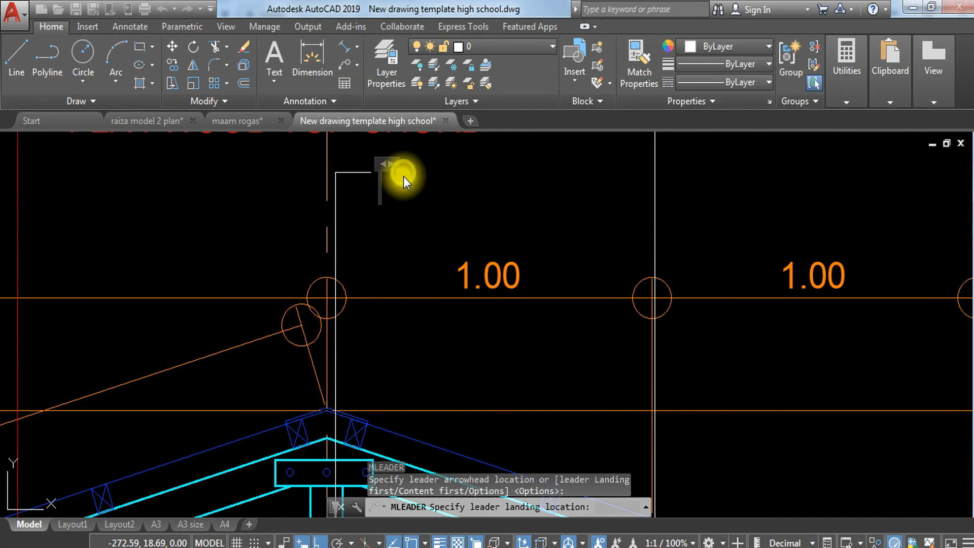
Label the central post leader 2X4 KING POST.
type("2X4 KING POST")
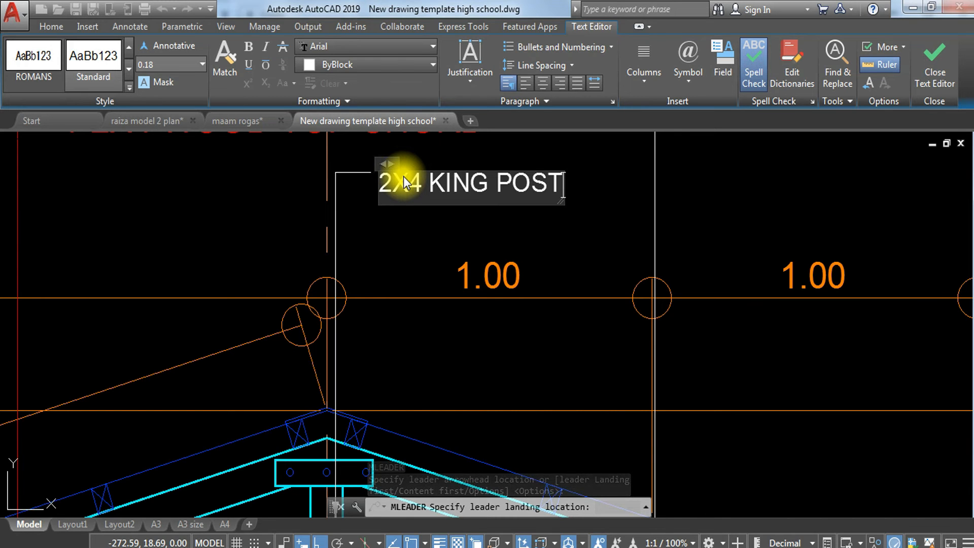
left_click(700, 220)
scroll(429, 171, "down", 4)
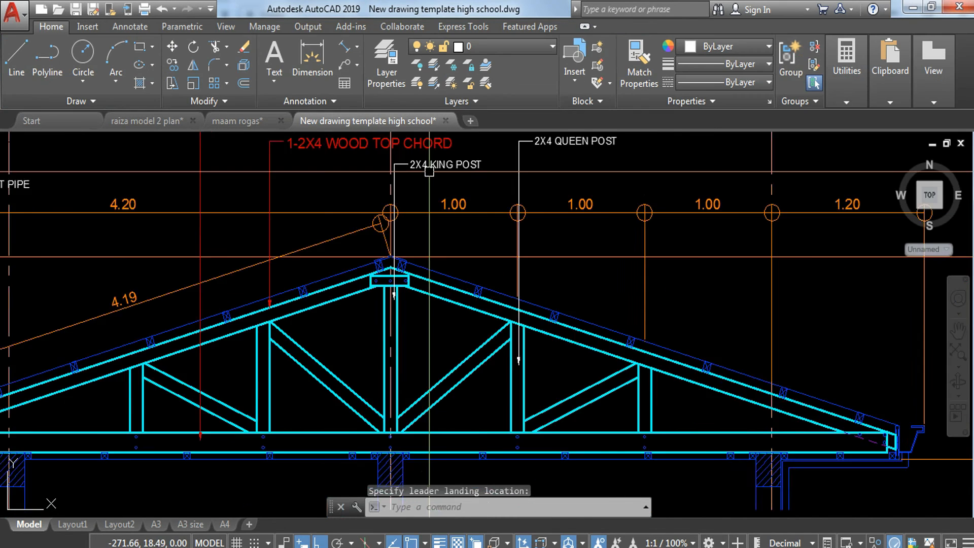
Match the properties of the 1-2X4 WOOD TOP CHORD leader onto the KING POST and QUEEN POST leaders.
middle_click_drag(429, 172, 265, 221)
left_click(224, 210)
type("MA")
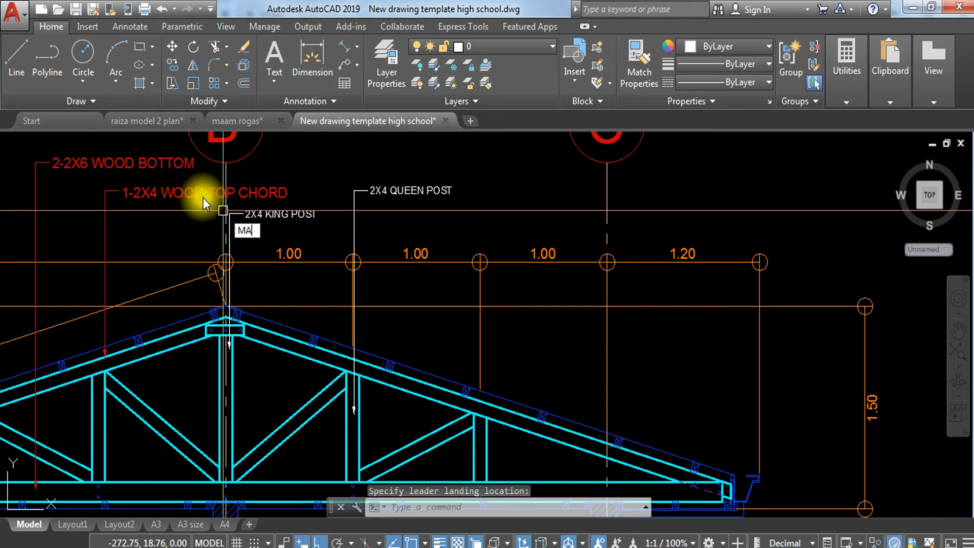
key("Return")
left_click(204, 205)
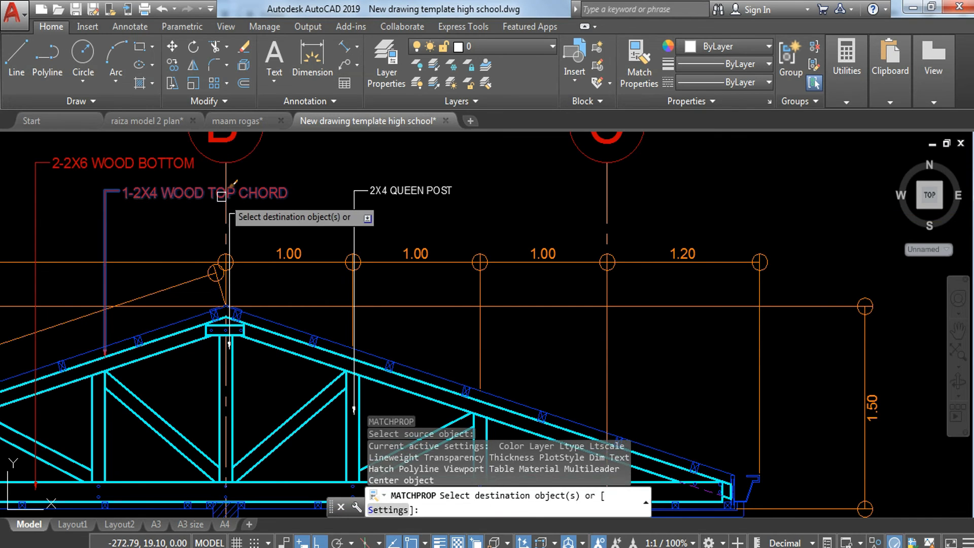
left_click(337, 206)
left_click(312, 239)
key("Return")
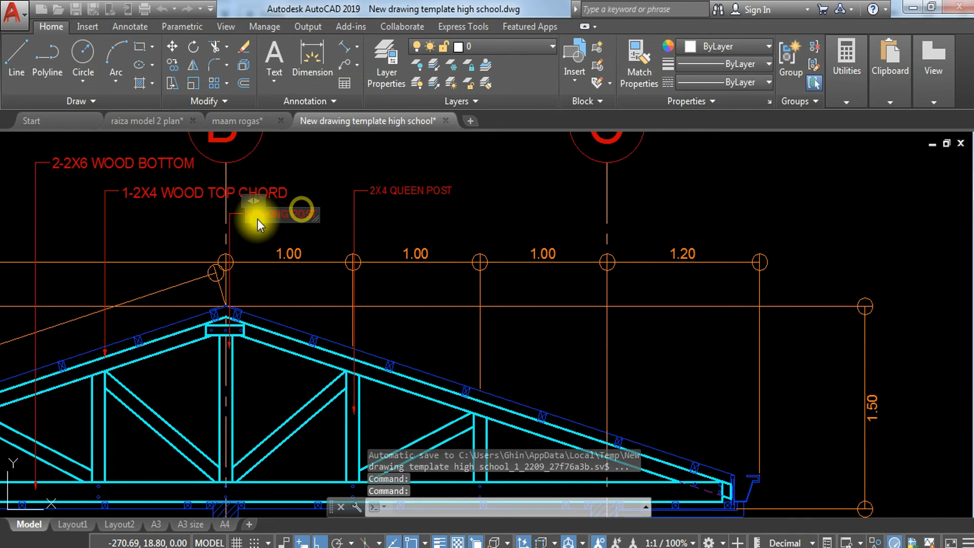
Set the text height of the 2X4 KING POST label to 0.25.
double_click(259, 219)
left_click_drag(243, 214, 311, 213)
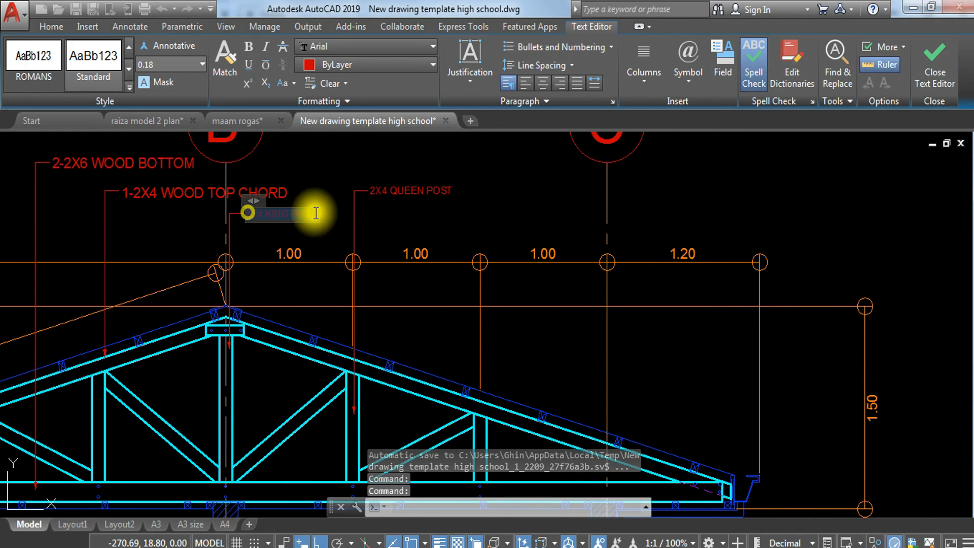
left_click(167, 68)
type("0.25")
key("Return")
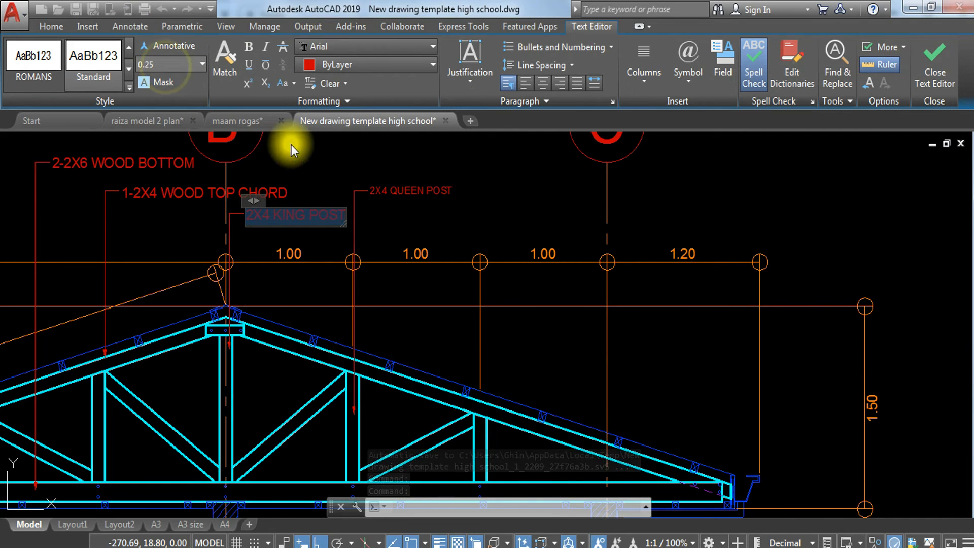
left_click(410, 170)
Set the text height of the 2X4 QUEEN POST label to 0.25.
left_click(411, 191)
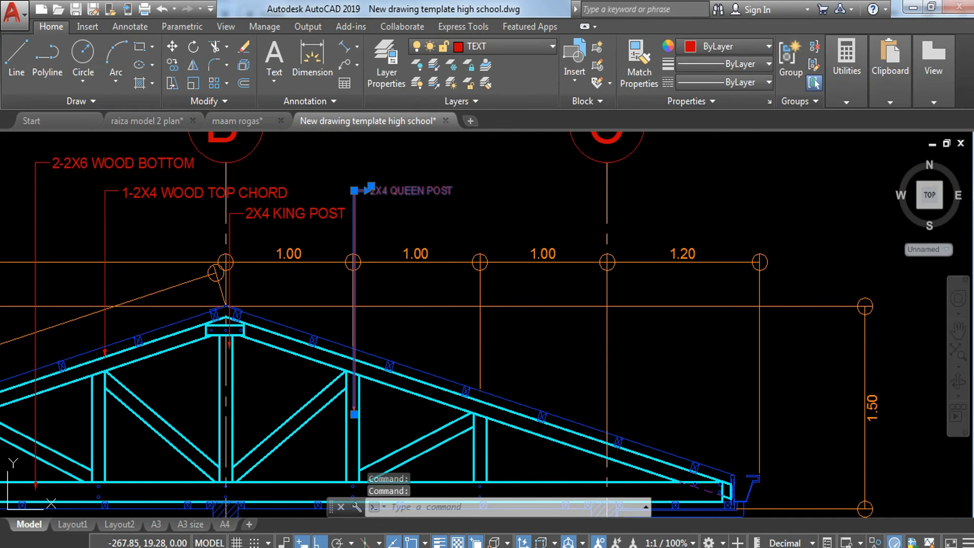
double_click(401, 192)
left_click_drag(372, 193, 453, 192)
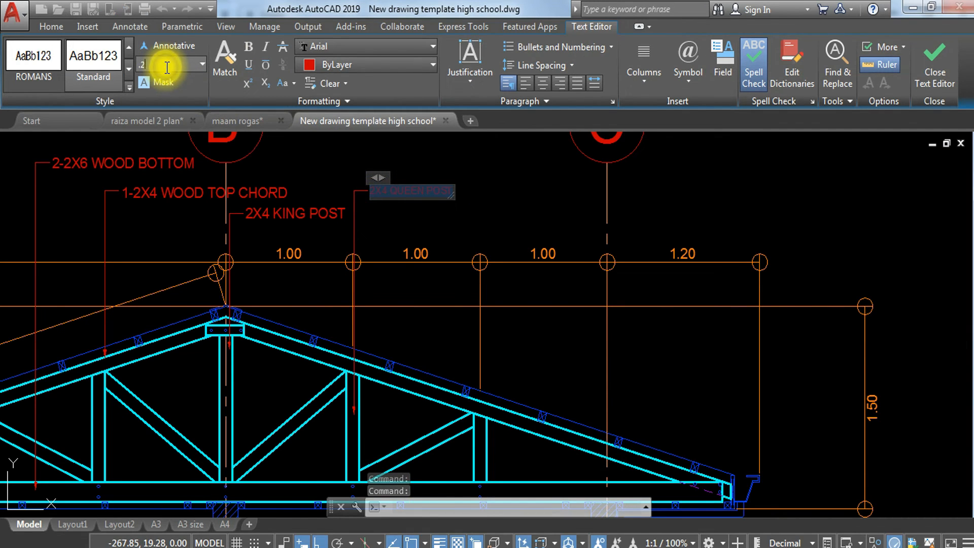
key("Delete")
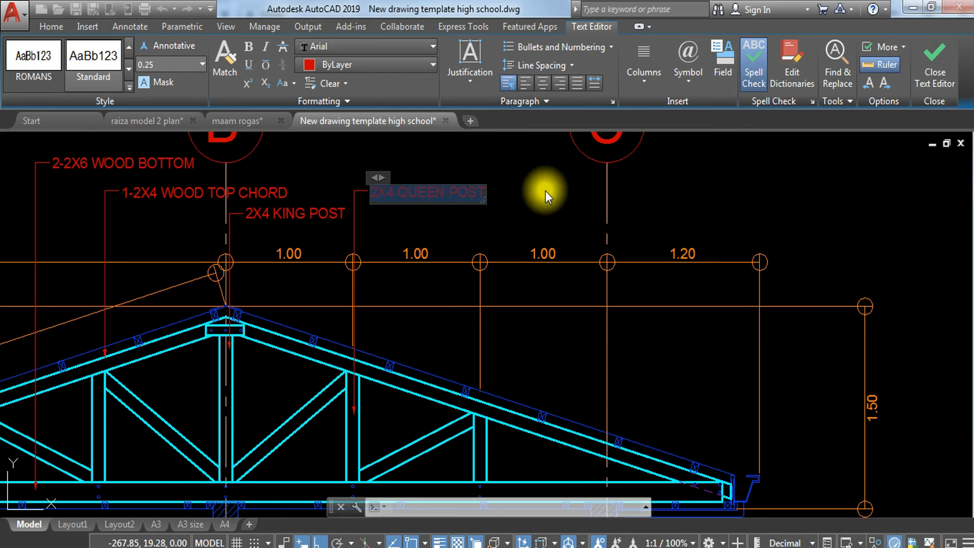
left_click(532, 187)
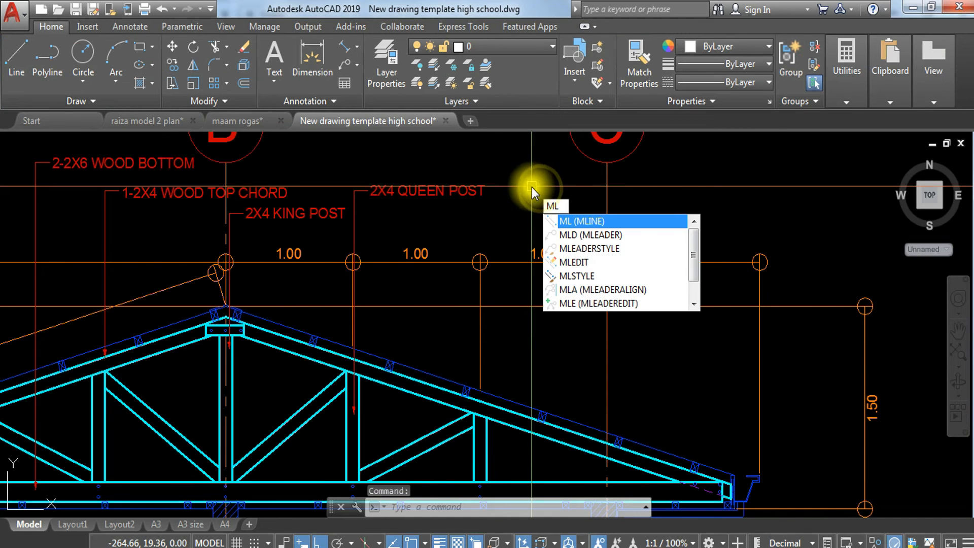
Modify the Standard multileader style to use a text height of 0.25.
left_click(626, 250)
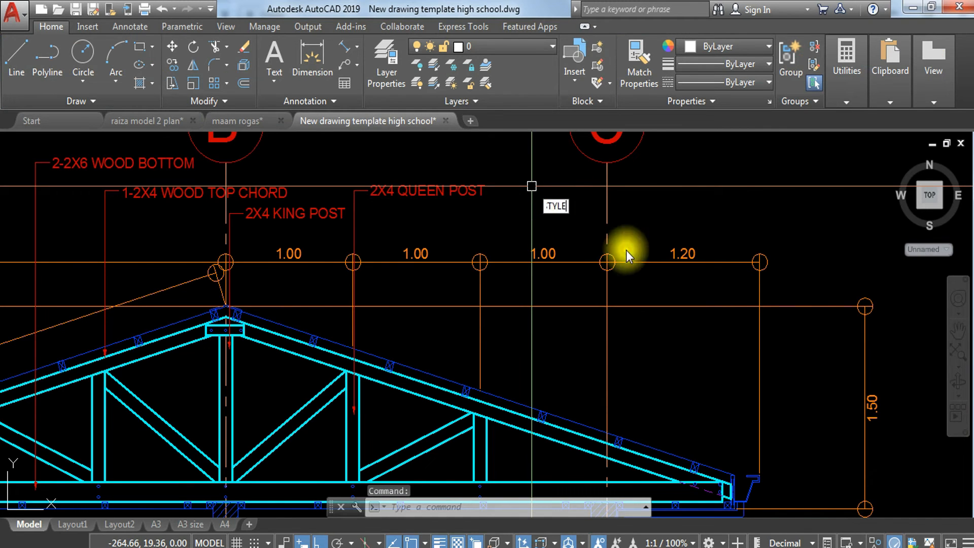
left_click(367, 244)
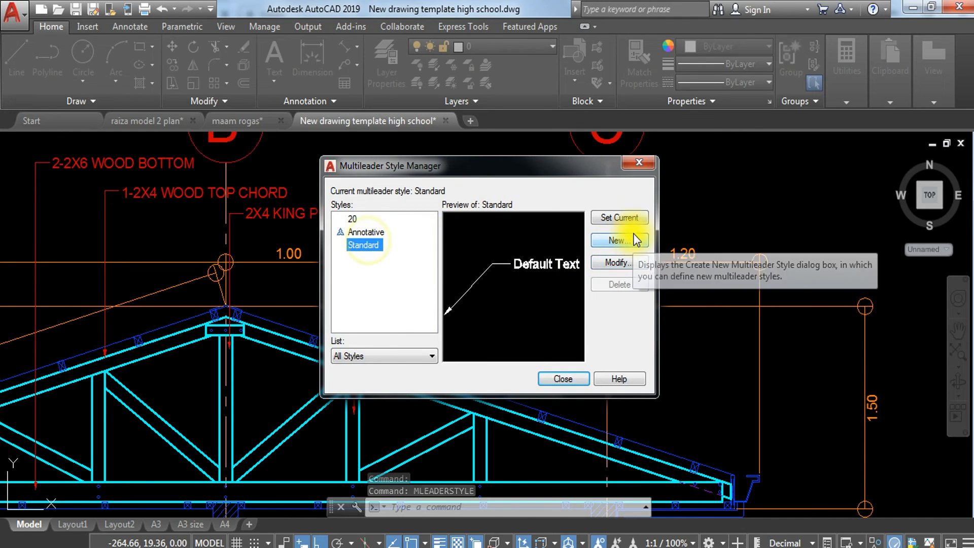
left_click(616, 261)
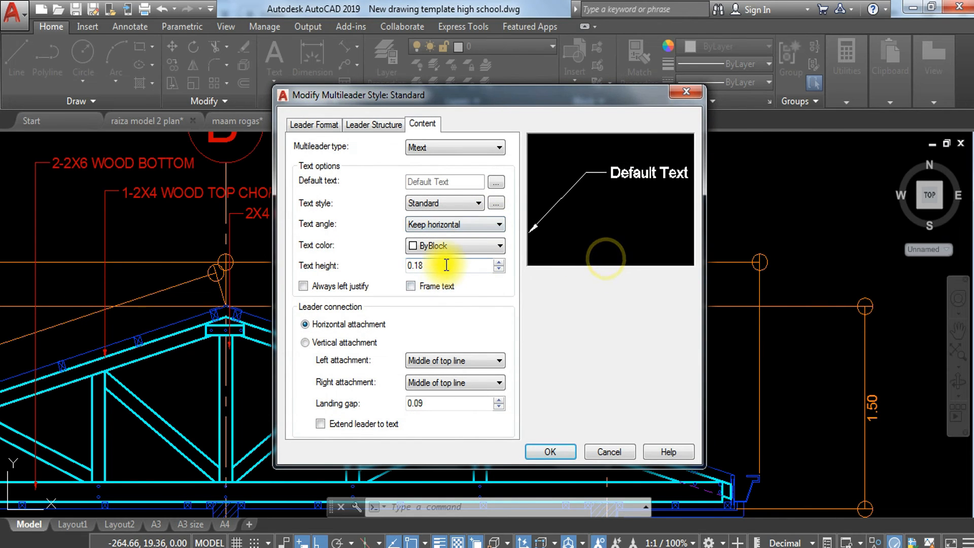
double_click(419, 265)
type(".25")
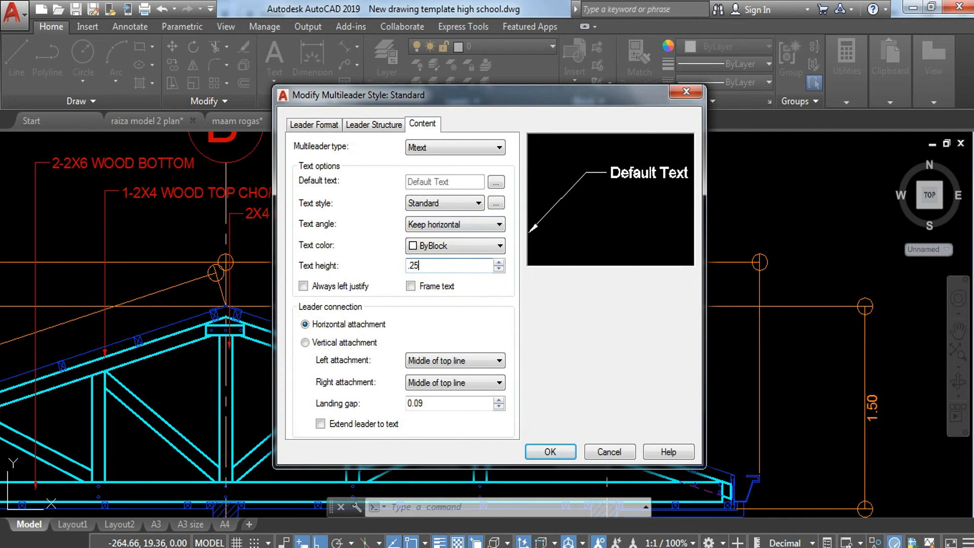
left_click(546, 450)
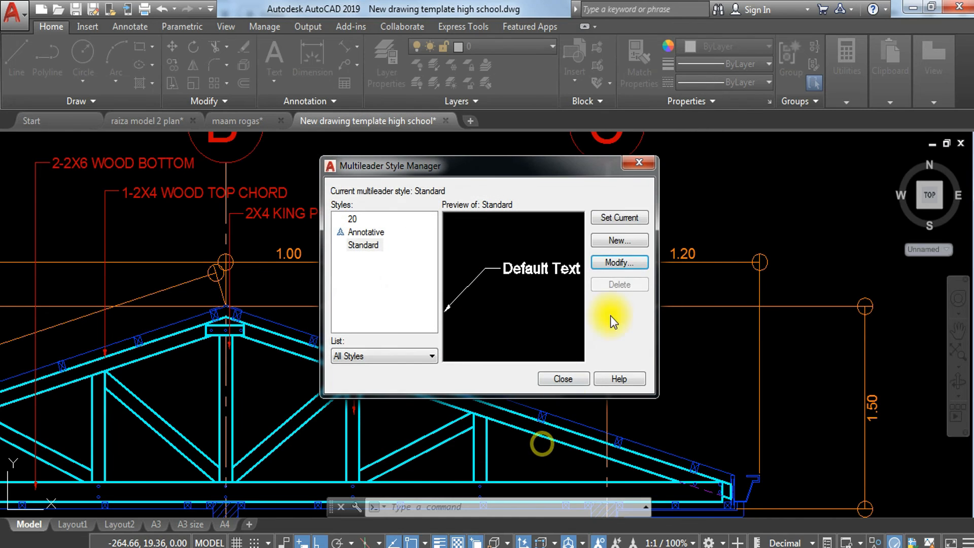
left_click(557, 378)
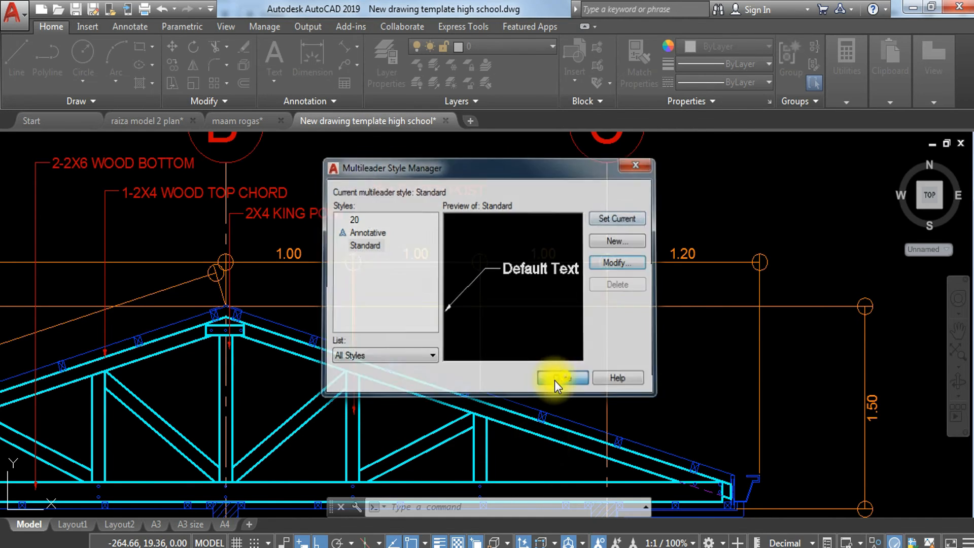
Add a multileader from the purlin just before grid line C, landing level with the QUEEN POST label, and label it 2X2 WOOD PURLINS.
type("MLD")
key("Return")
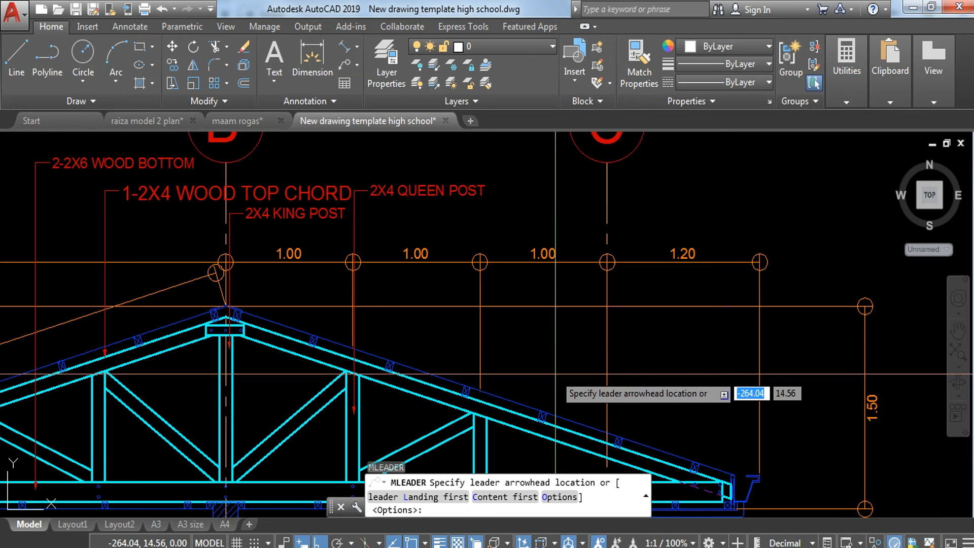
scroll(482, 386, "up", 6)
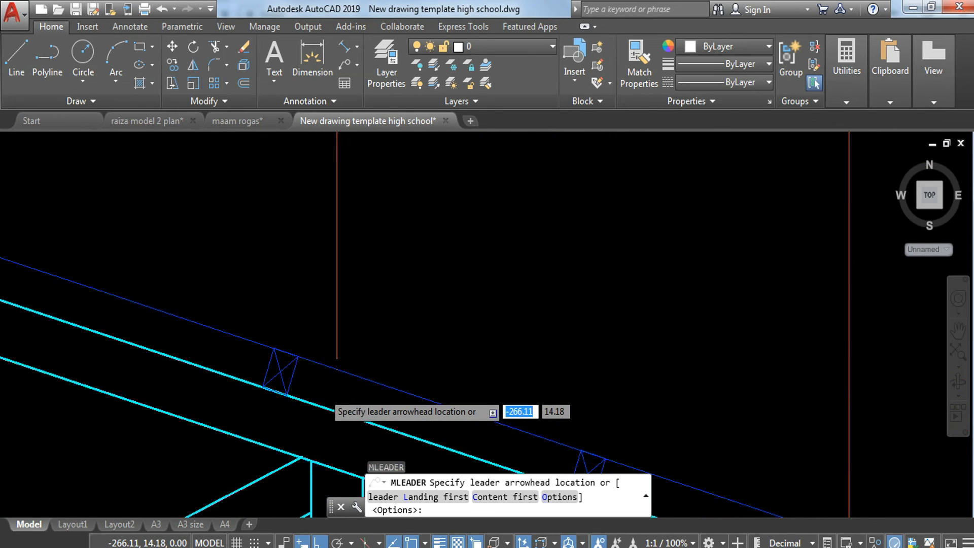
scroll(325, 399, "down", 3)
scroll(350, 409, "up", 4)
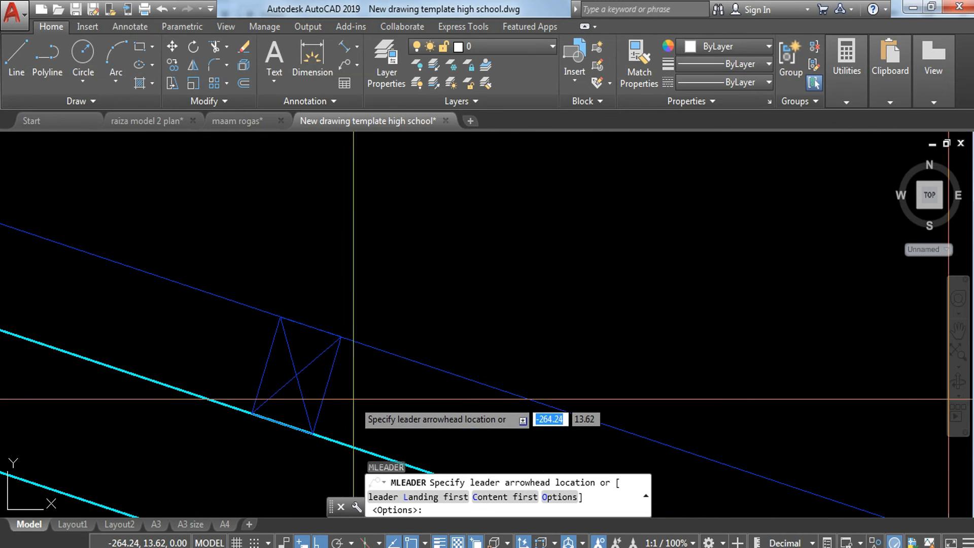
left_click(312, 344)
scroll(329, 284, "down", 6)
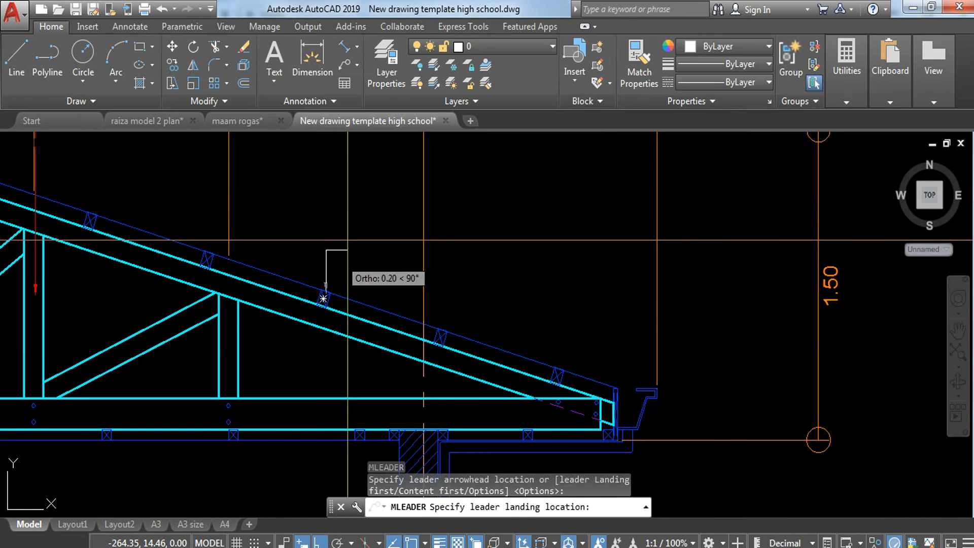
middle_click_drag(352, 229, 388, 505)
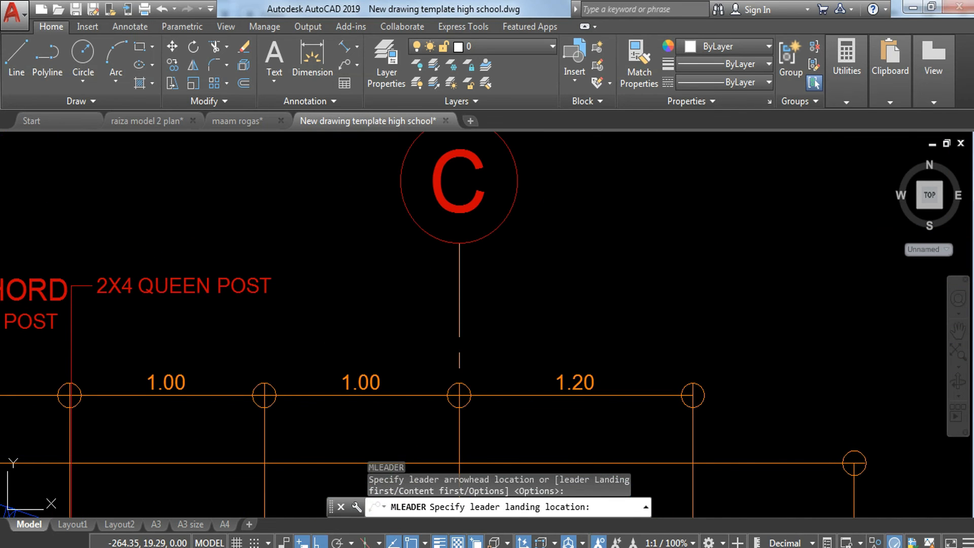
left_click(387, 283)
scroll(398, 345, "down", 2)
middle_click_drag(403, 368, 447, 306)
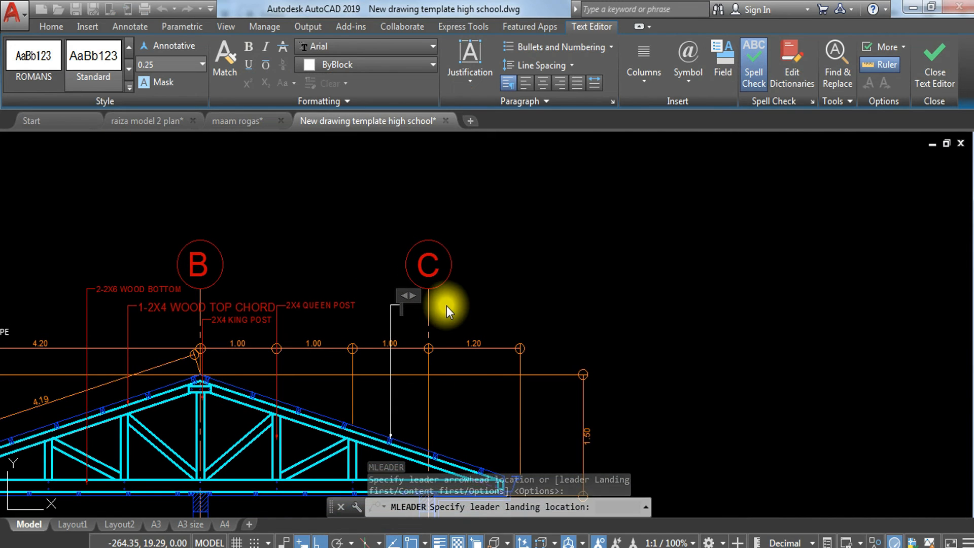
type("2X2 WOOD")
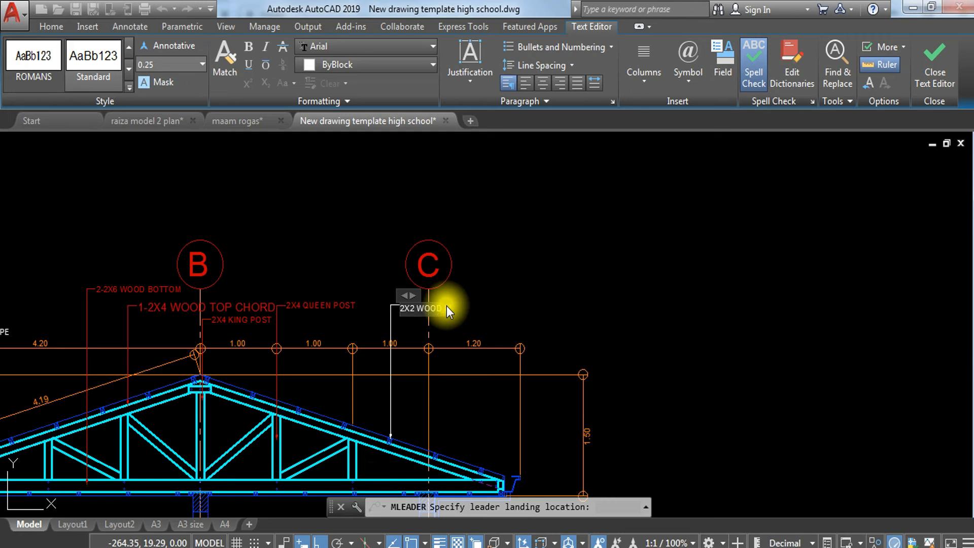
type(" PURLINS")
left_click(525, 275)
Place a multileader pointing up at the ceiling line below the bottom chord, between the grid A support and the next ceiling joist.
scroll(384, 366, "down", 3)
scroll(384, 365, "up", 8)
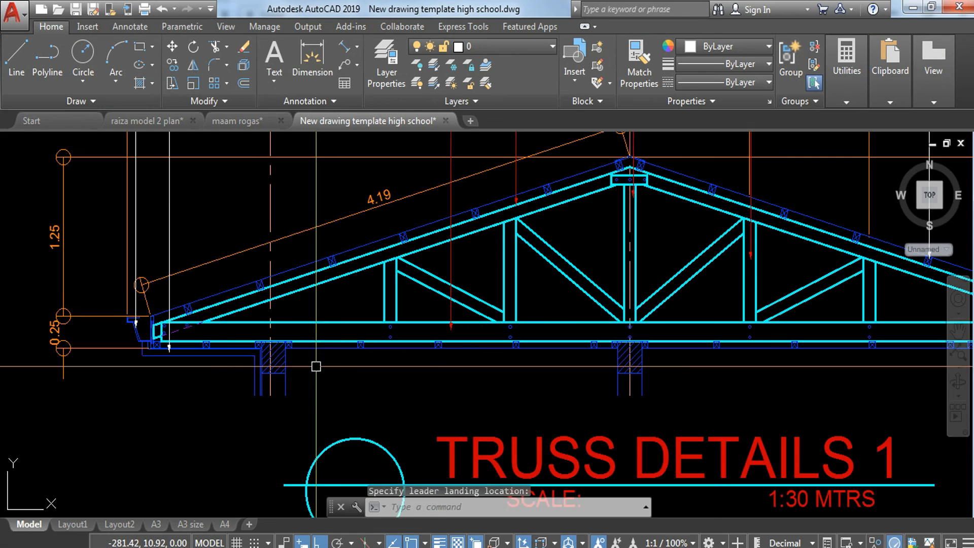
middle_click_drag(383, 361, 378, 359)
type("MLEADER")
key("Return")
left_click(261, 318)
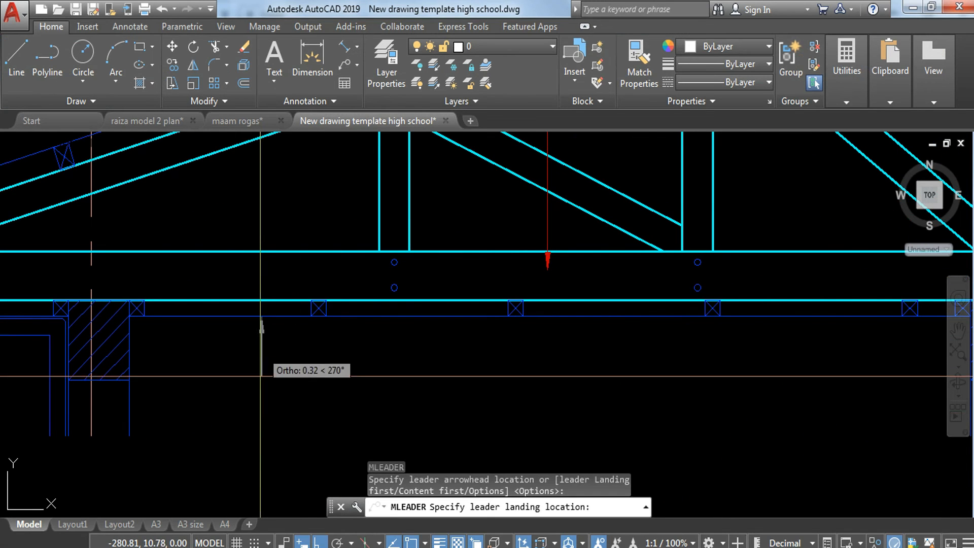
left_click(261, 448)
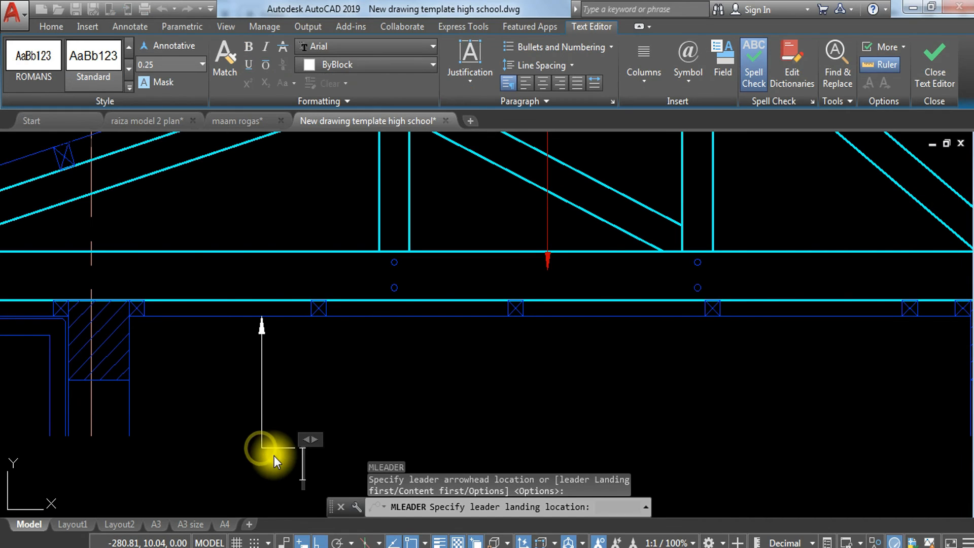
type("1/4")
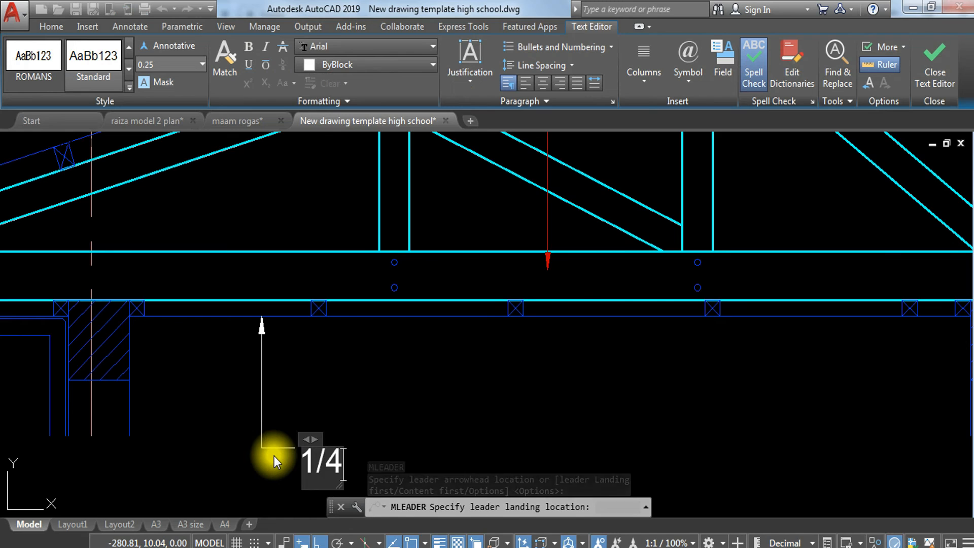
key("BackSpace")
key("BackSpace")
key("BackSpace")
type("3/1")
key("BackSpace")
key("BackSpace")
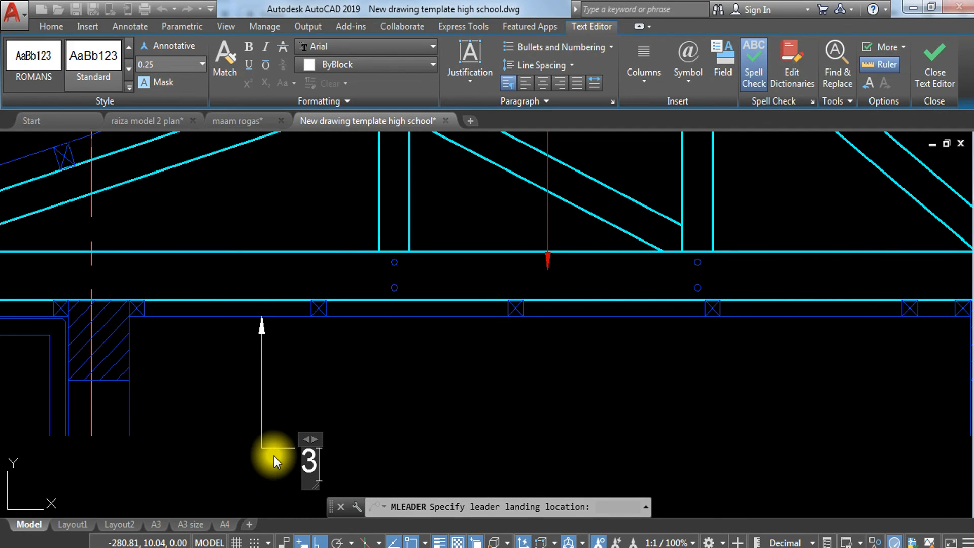
type("\\")
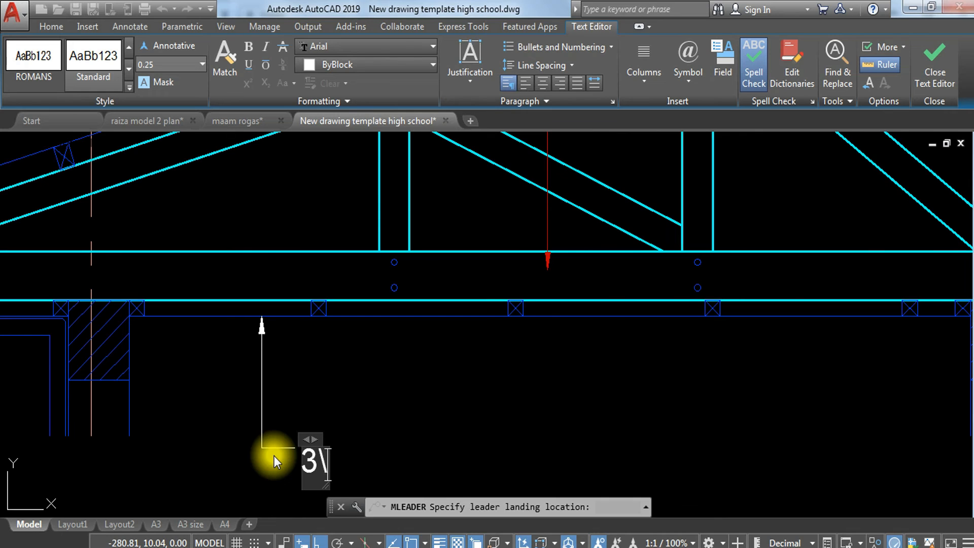
key("BackSpace")
key("BackSpace")
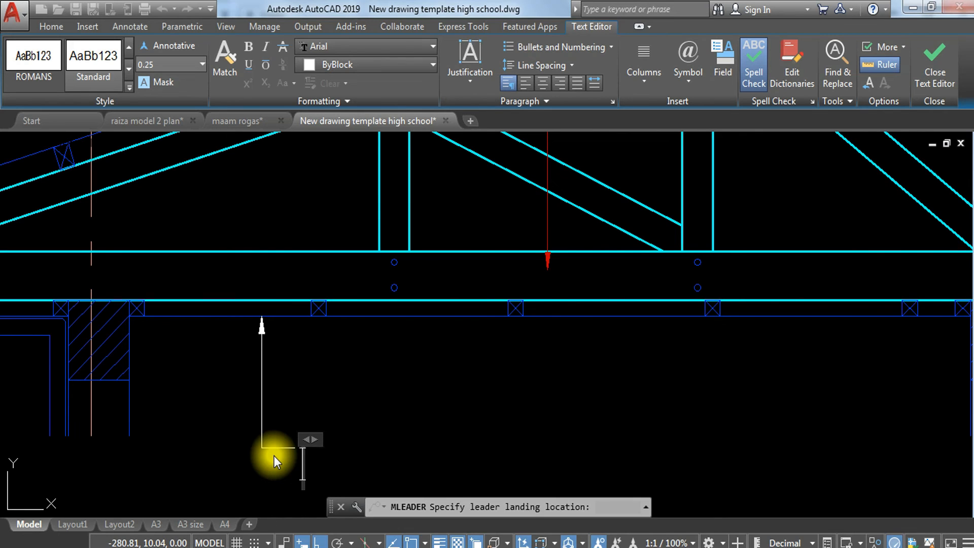
Label the ceiling line's leader 3.55 mm FICEM BOARD and finish the text.
type("3.5")
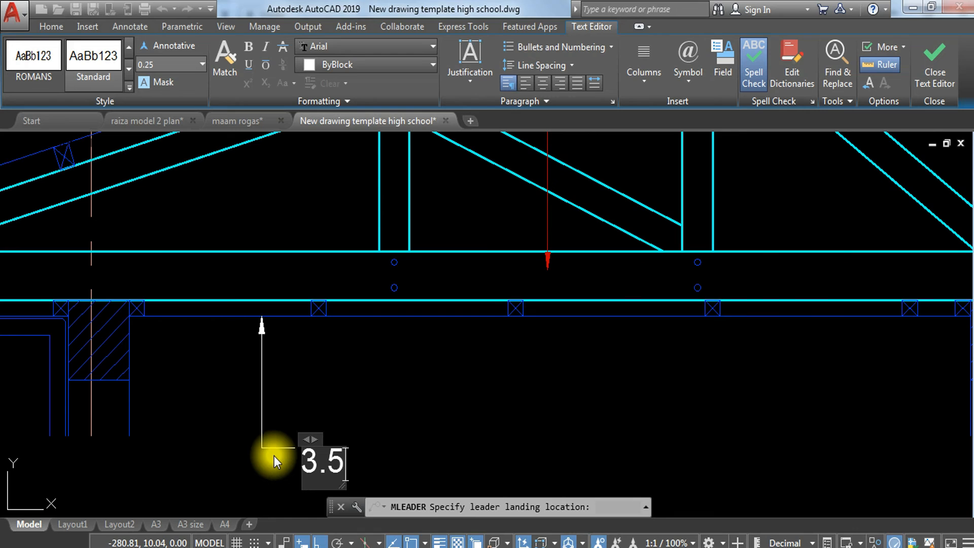
type("5 mm")
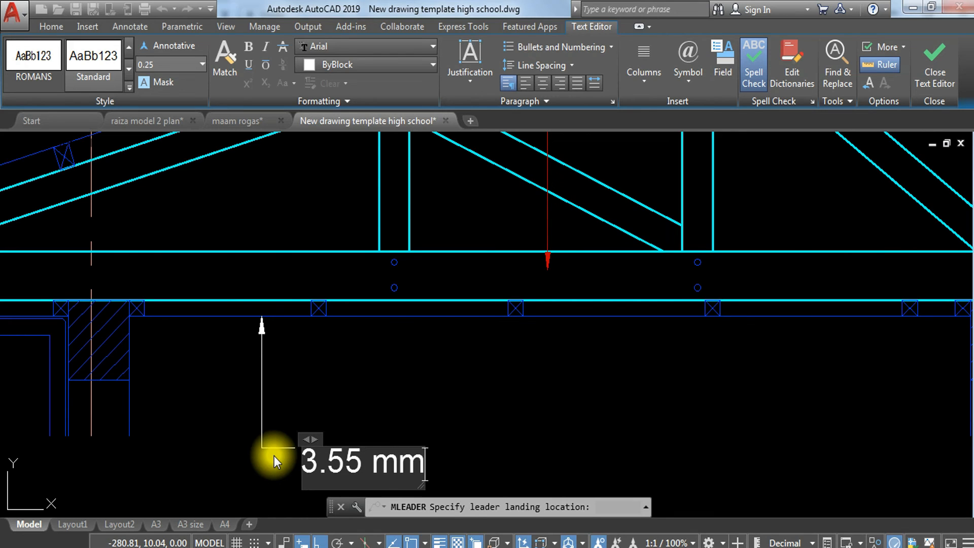
type(" FICE")
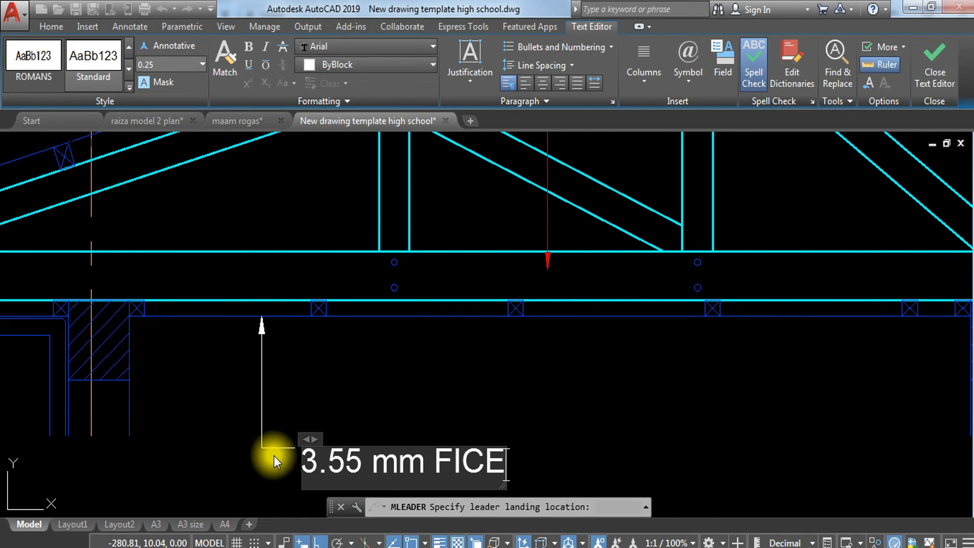
type("M BOA")
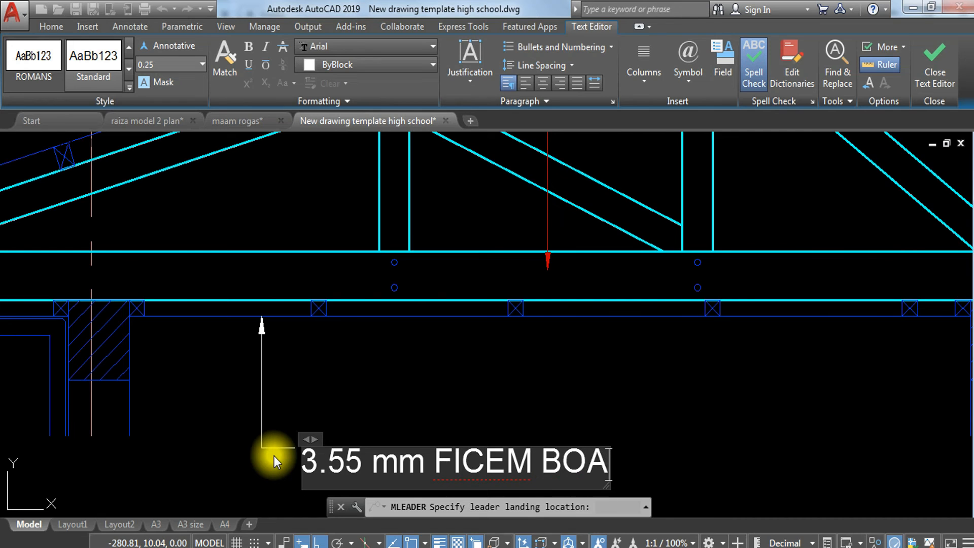
type("RD")
left_click(278, 428)
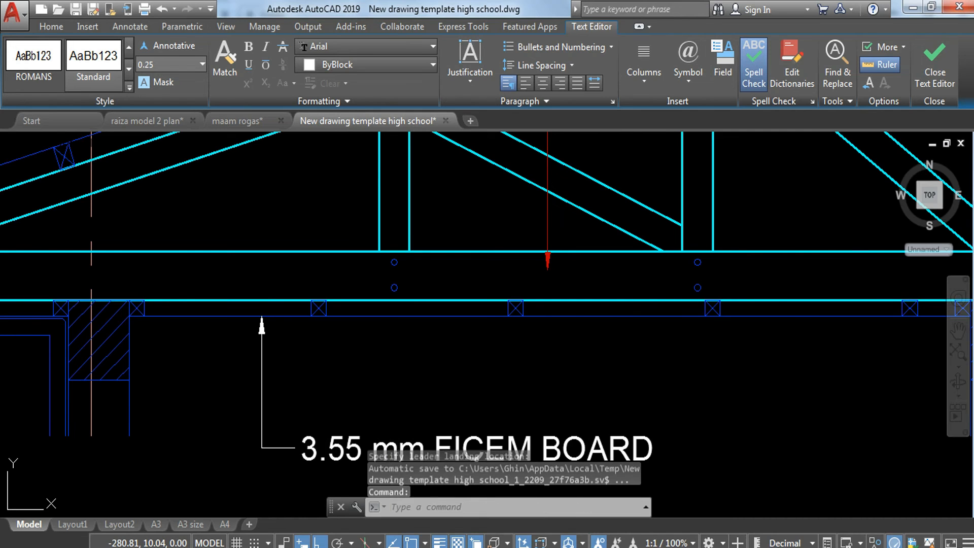
Add a multileader from the underside of a ceiling joist, landing above the FICEM BOARD label, with the text 2X2 CEILING JOIST.
type("MLD")
key("Return")
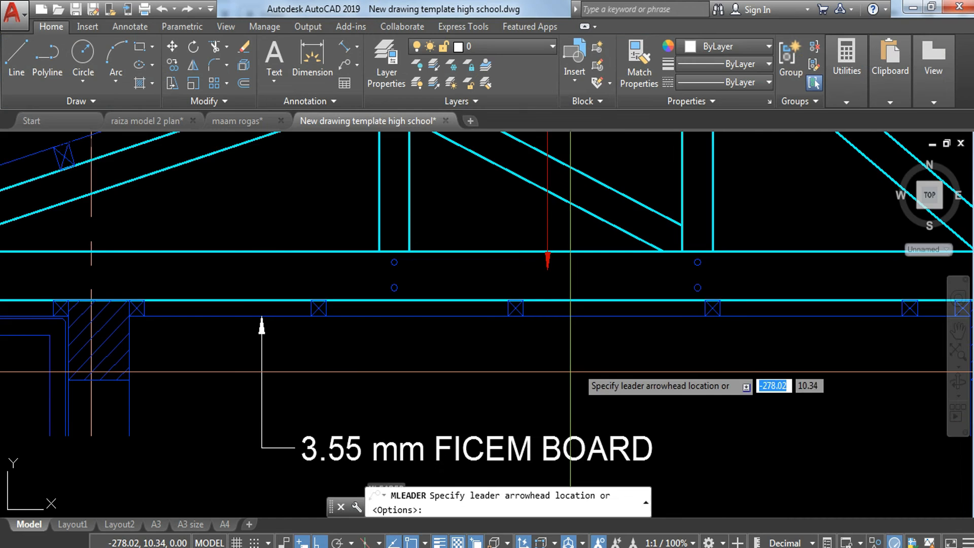
scroll(507, 305, "up", 6)
left_click(502, 251)
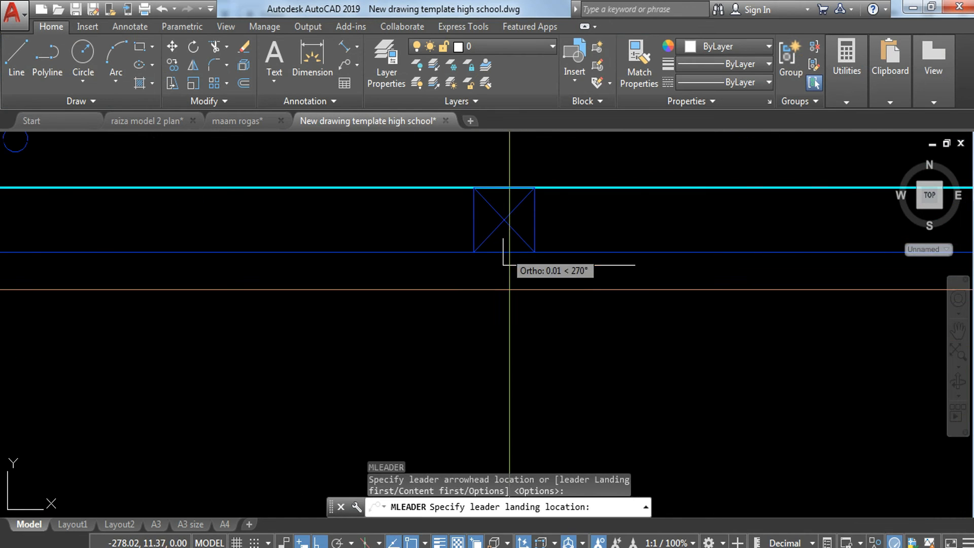
scroll(508, 314, "down", 5)
left_click(508, 364)
type("2XW")
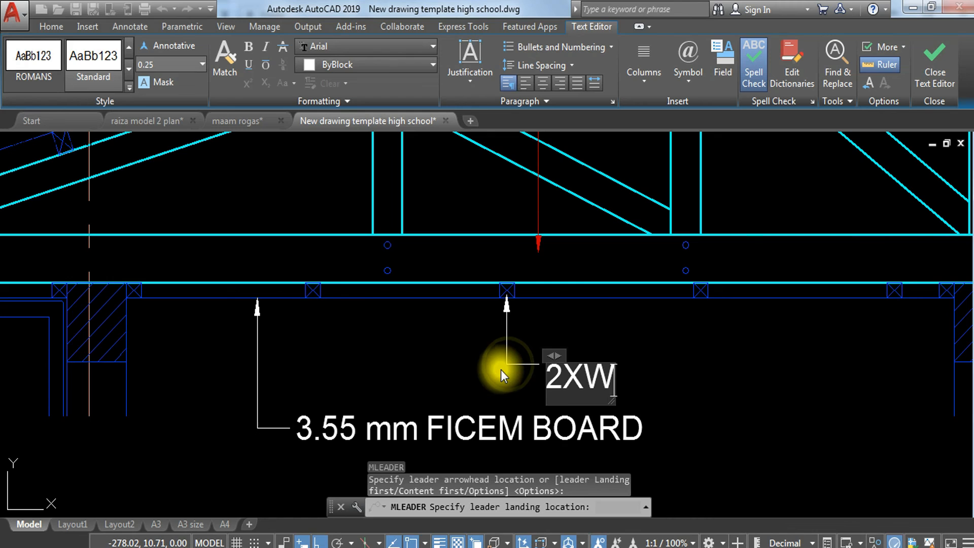
key("BackSpace")
type("X")
key("BackSpace")
type("2 CEILING J")
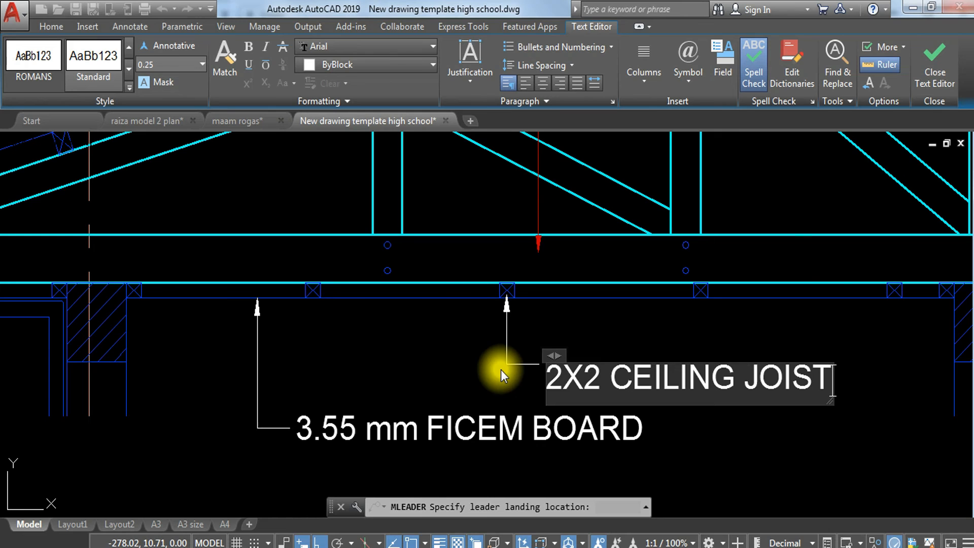
type("OIST")
left_click(531, 355)
Move the 2X2 CEILING JOIST and 3.55 mm FICEM BOARD leaders to the TEXT layer.
scroll(508, 345, "down", 3)
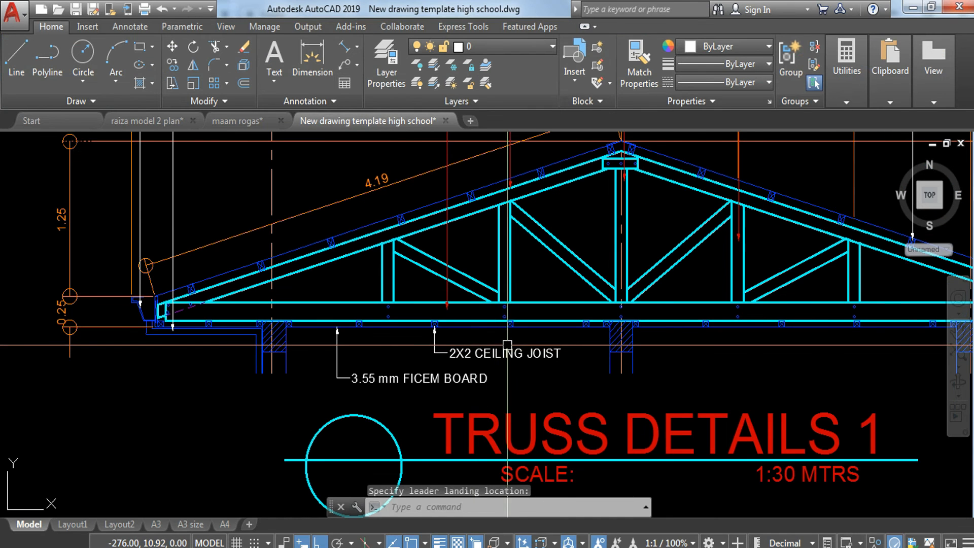
left_click(500, 353)
left_click(410, 379)
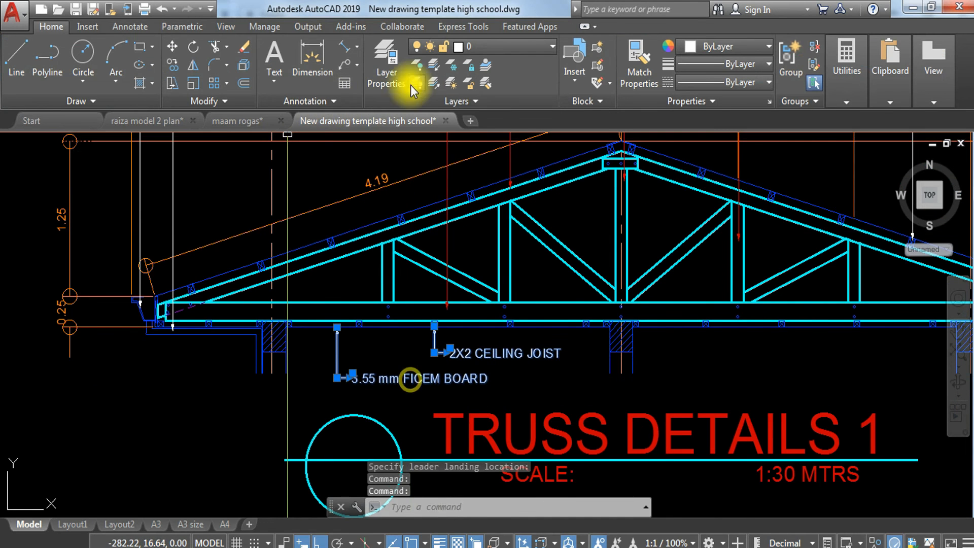
left_click(485, 48)
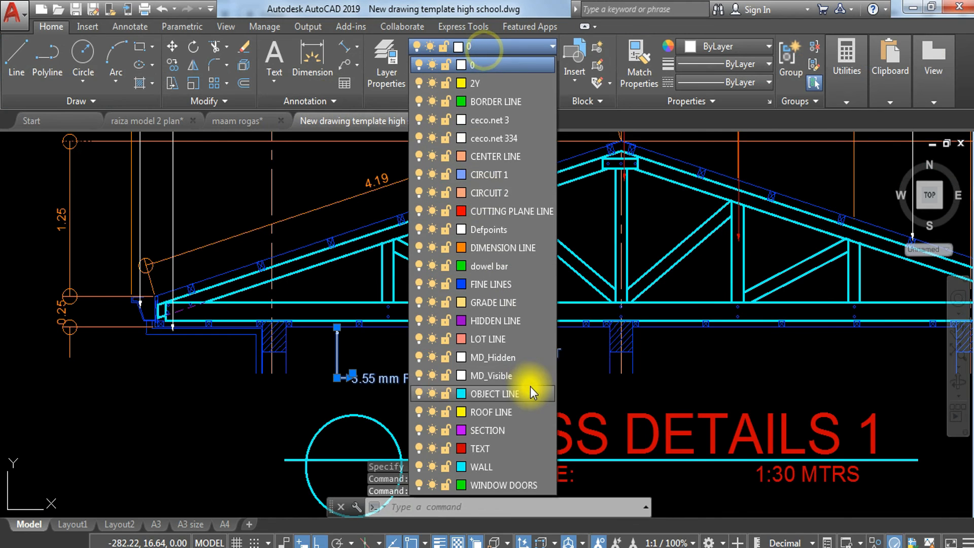
left_click(504, 447)
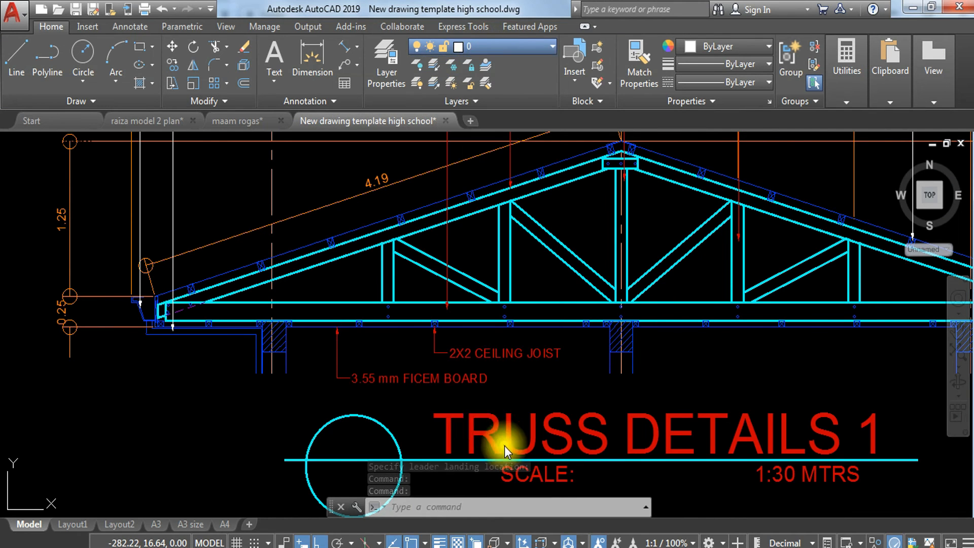
key("Escape")
Match the properties of the 2X2 CEILING JOIST leader onto the SPANISH GUTTER and DOWN SPOUT PIPE leaders.
mouse_move(372, 264)
middle_mouse_down()
mouse_move(299, 426)
mouse_move(327, 330)
middle_mouse_up()
type("ma")
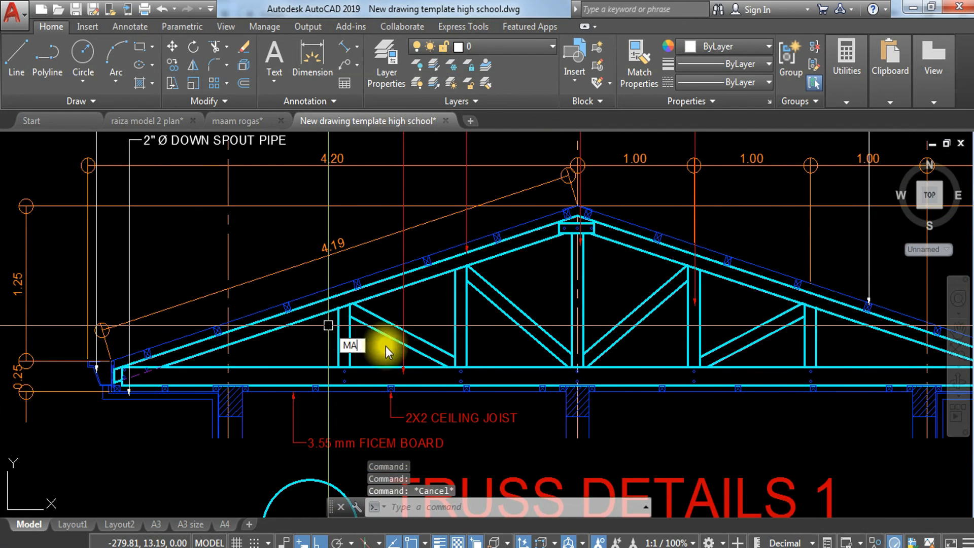
key("Return")
left_click(445, 415)
middle_click_drag(181, 221, 267, 369)
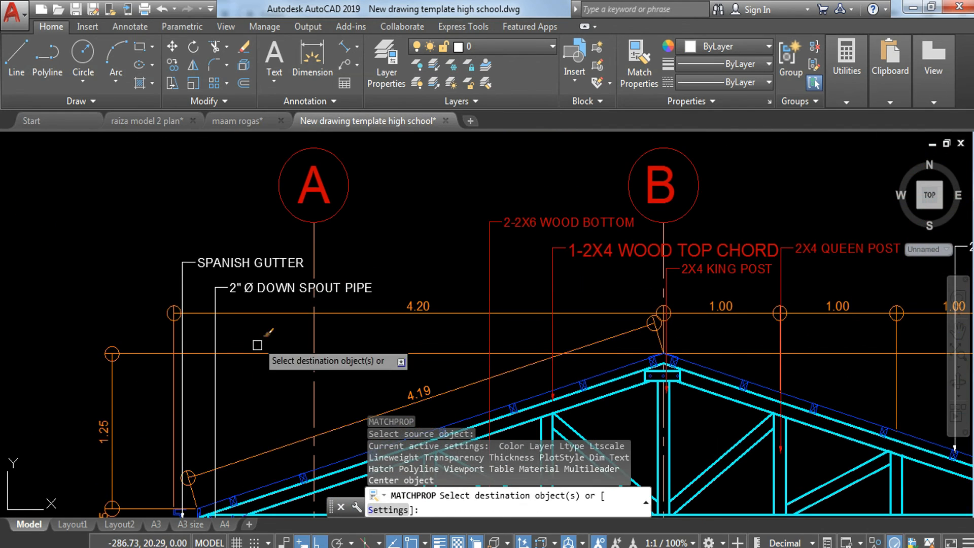
left_click(248, 235)
left_click(184, 295)
key("Escape")
left_click(198, 259)
double_click(220, 265)
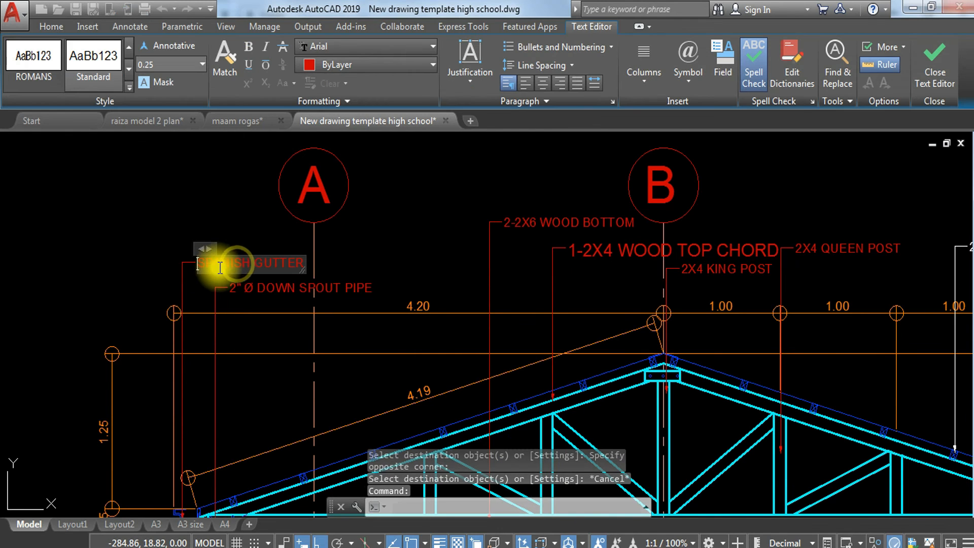
left_click(391, 254)
Set the text height of the 1-2X4 WOOD TOP CHORD label to 0.25.
scroll(391, 253, "down", 2)
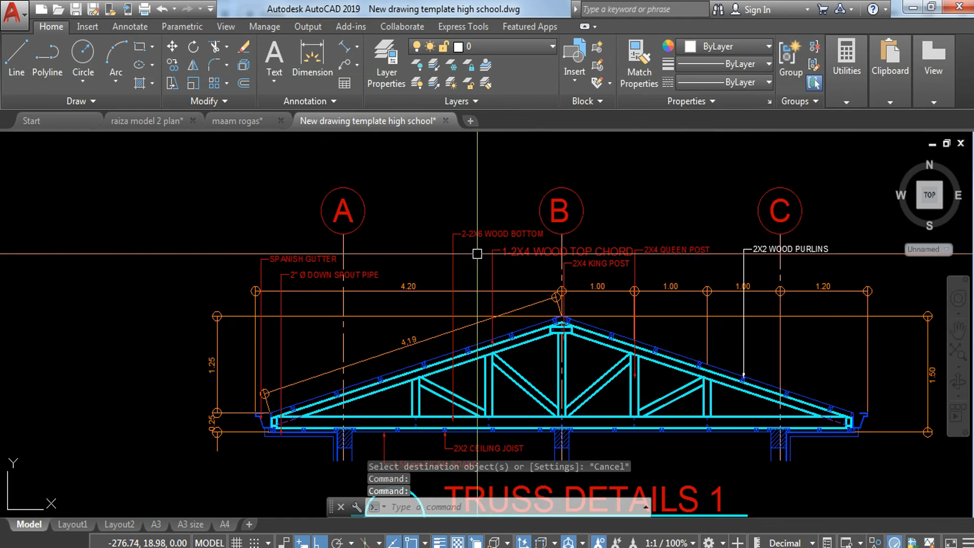
scroll(554, 256, "up", 4)
double_click(535, 250)
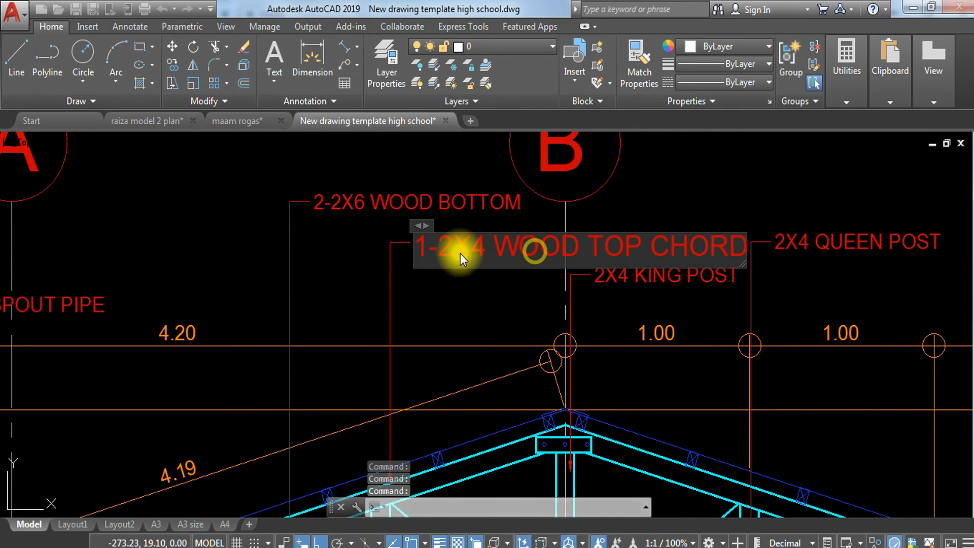
left_click_drag(418, 253, 744, 256)
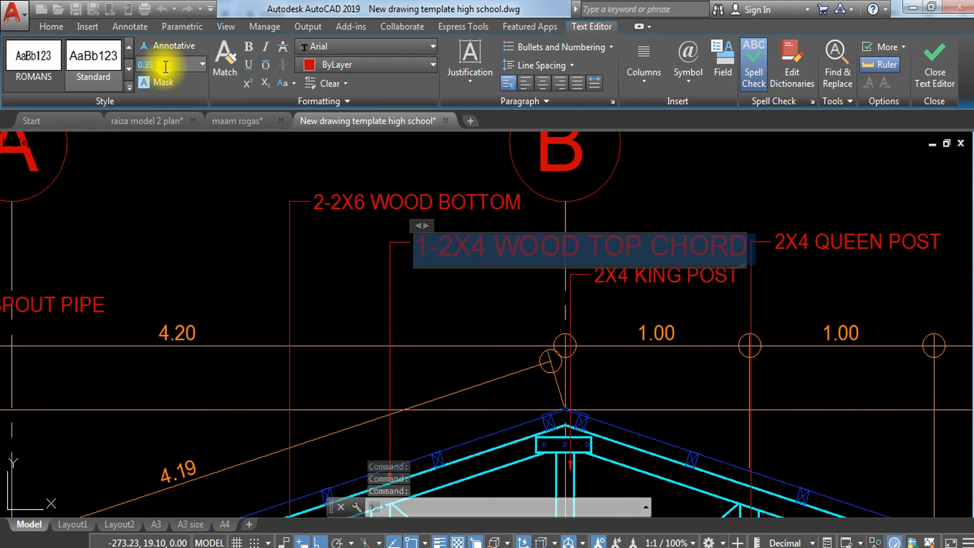
type(".25")
key("Return")
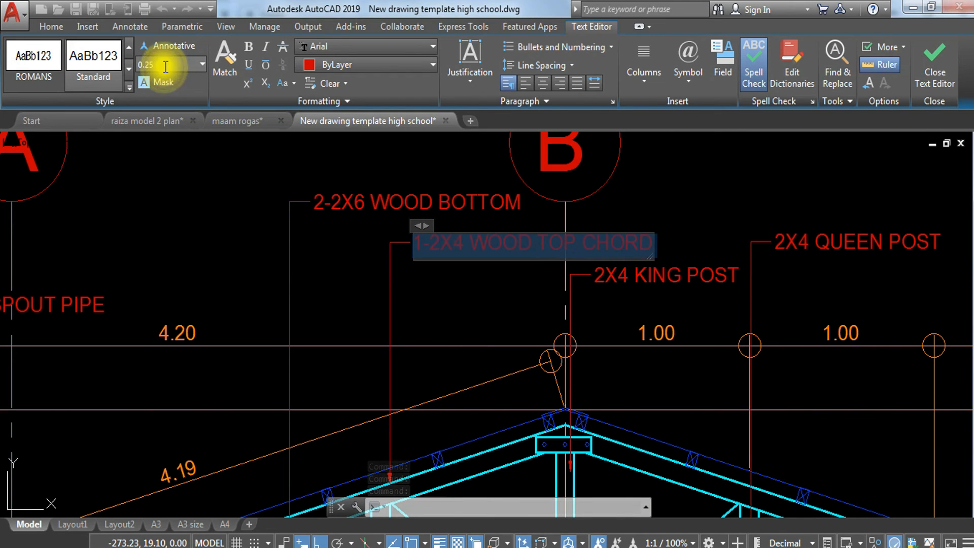
left_click(314, 245)
scroll(315, 244, "down", 2)
mouse_move(548, 345)
middle_mouse_down()
mouse_move(364, 207)
mouse_move(346, 228)
middle_mouse_up()
middle_click_drag(611, 309, 475, 285)
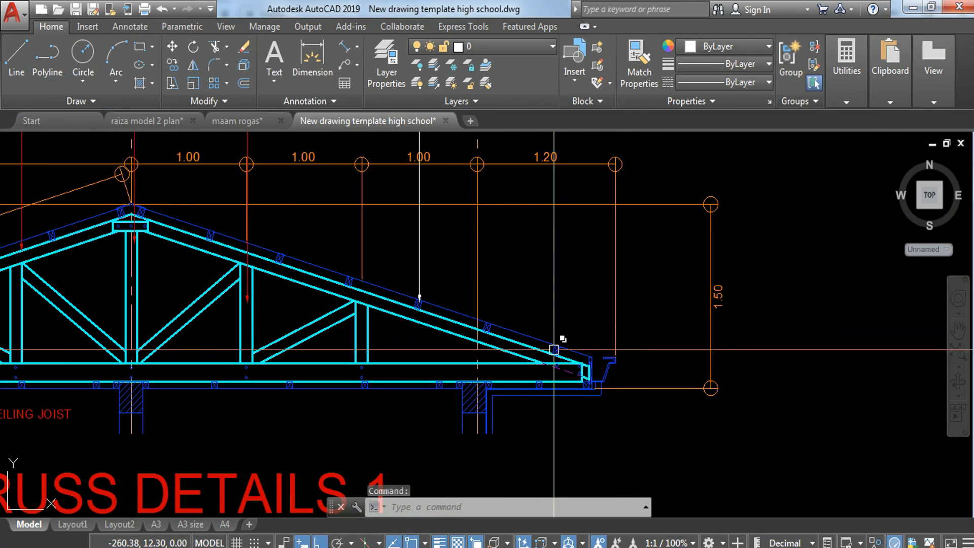
Add a multileader from the fascia at the truss's right eave, landing above the dimension line, with the text 1X10 WOOD FASCIA BOARD.
scroll(597, 349, "up", 3)
scroll(593, 363, "up", 3)
type("MLEAD")
key("Return")
scroll(546, 348, "up", 4)
left_click(608, 363)
scroll(607, 364, "down", 8)
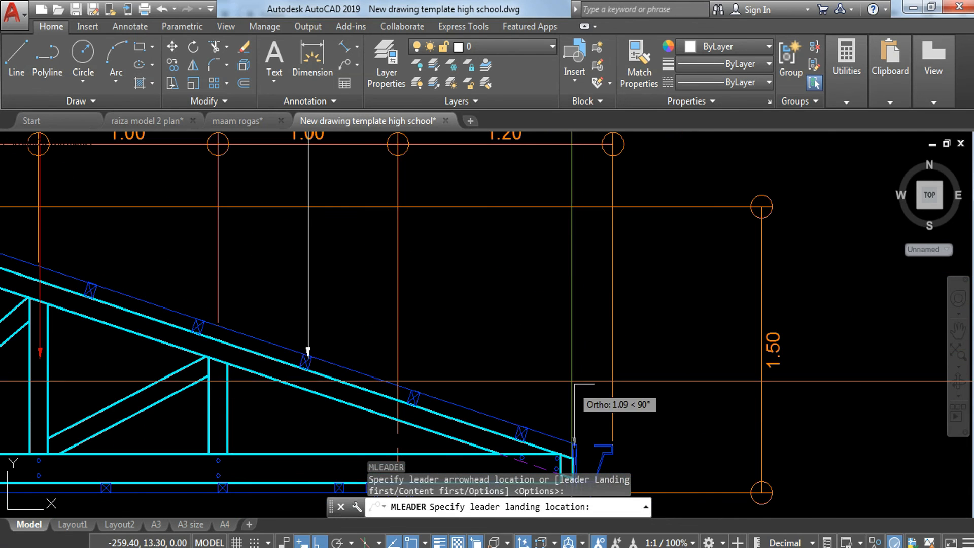
scroll(587, 206, "down", 3)
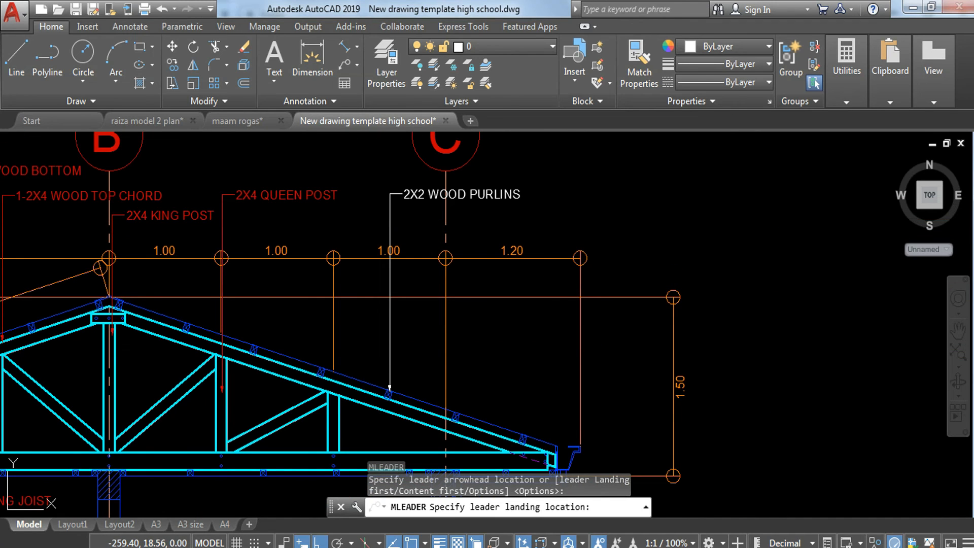
left_click(555, 220)
type("1X")
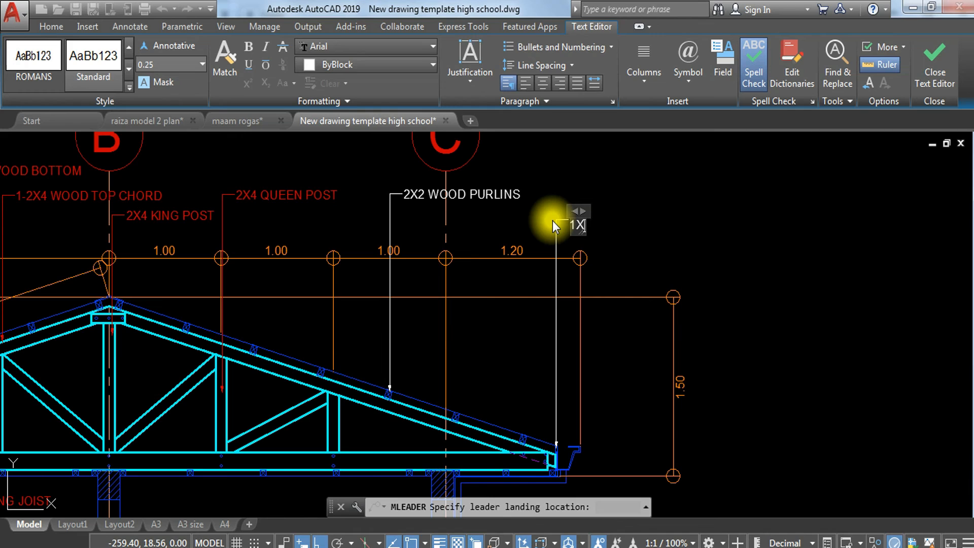
type("9 WOOD PU")
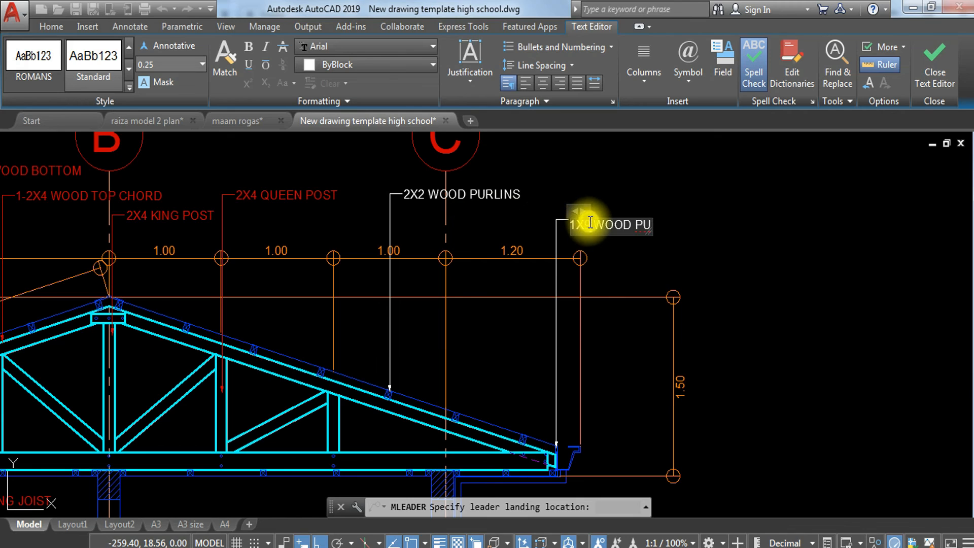
type("0")
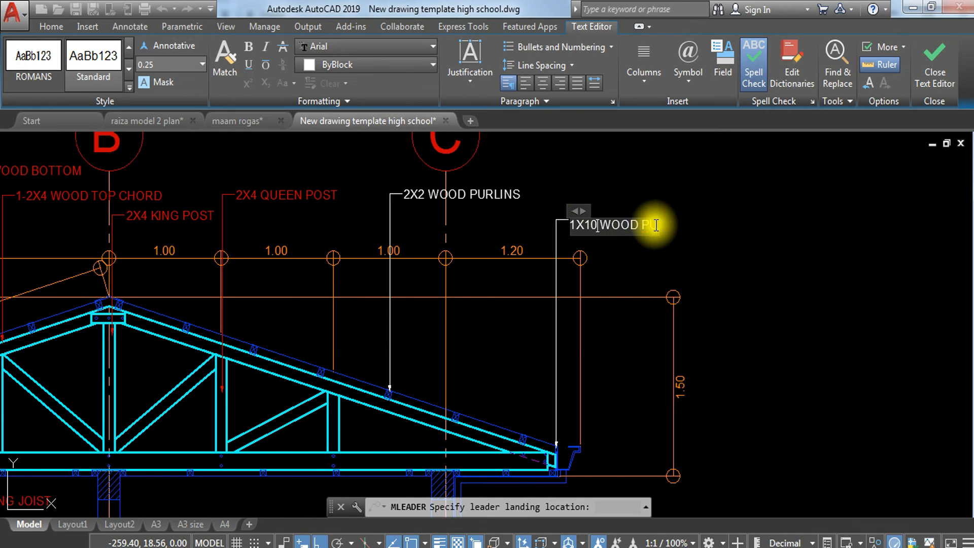
key("BackSpace")
key("BackSpace")
type("FASCI")
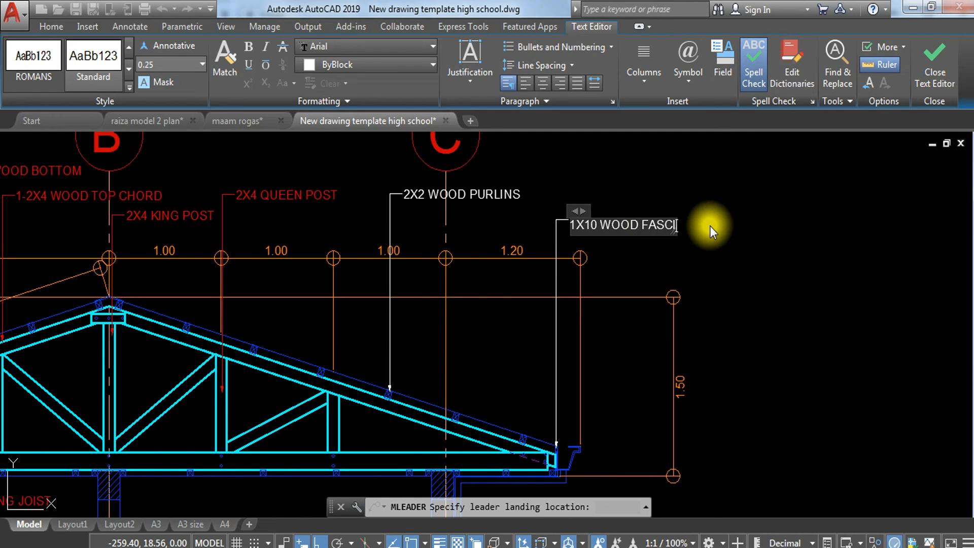
type("A BOARD")
left_click(729, 299)
Move the 2X2 WOOD PURLINS and 1X10 WOOD FASCIA BOARD leaders to the TEXT layer.
scroll(727, 307, "down", 2)
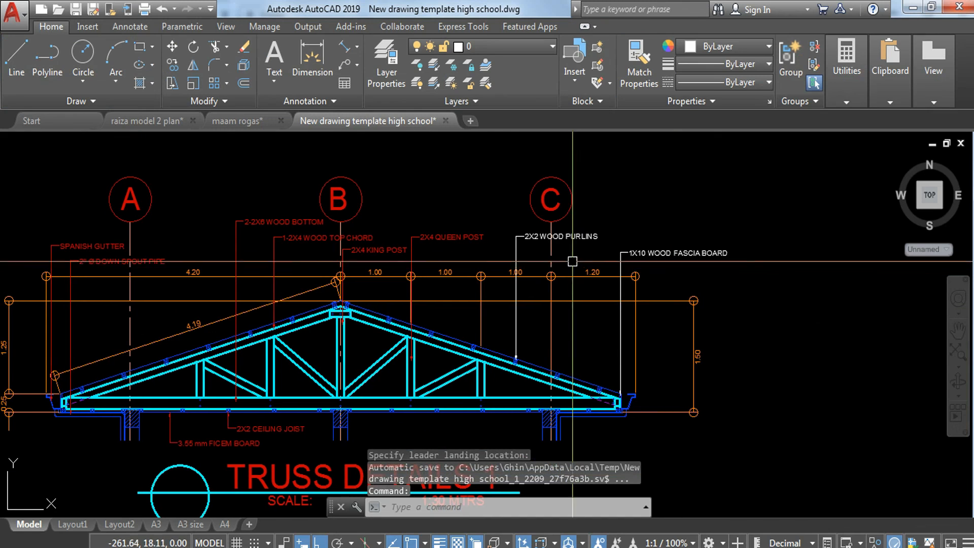
scroll(723, 232, "up", 2)
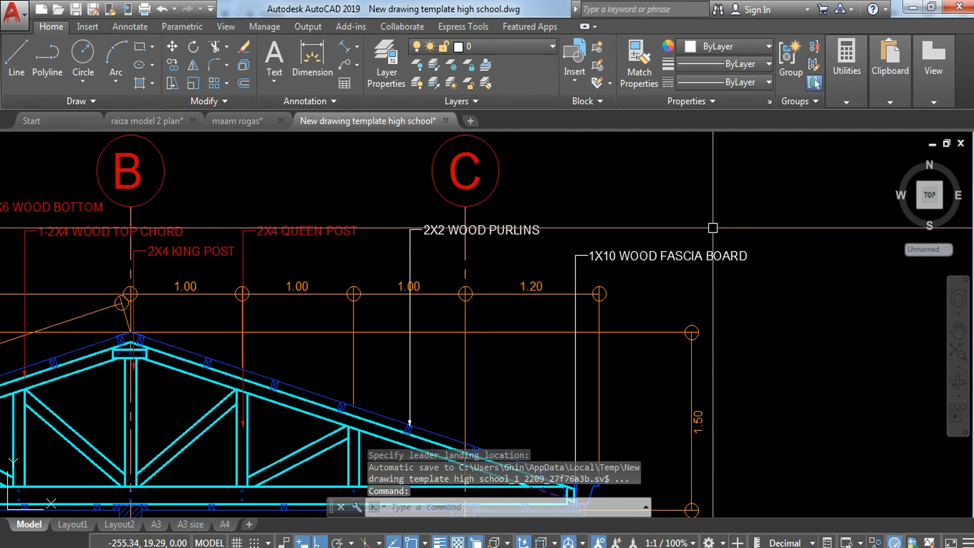
left_click(727, 230)
left_click(669, 267)
left_click(543, 209)
left_click(519, 236)
left_click(519, 242)
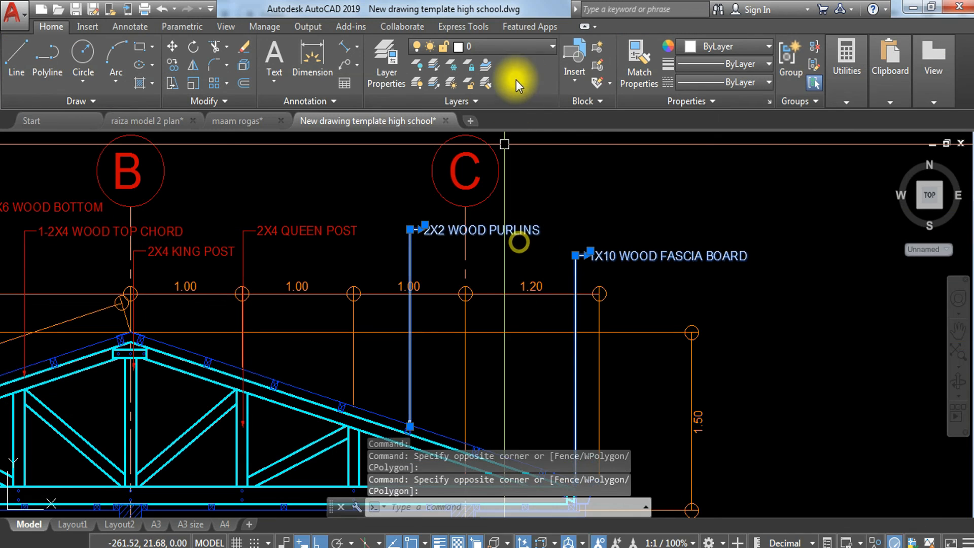
left_click(541, 48)
left_click(507, 449)
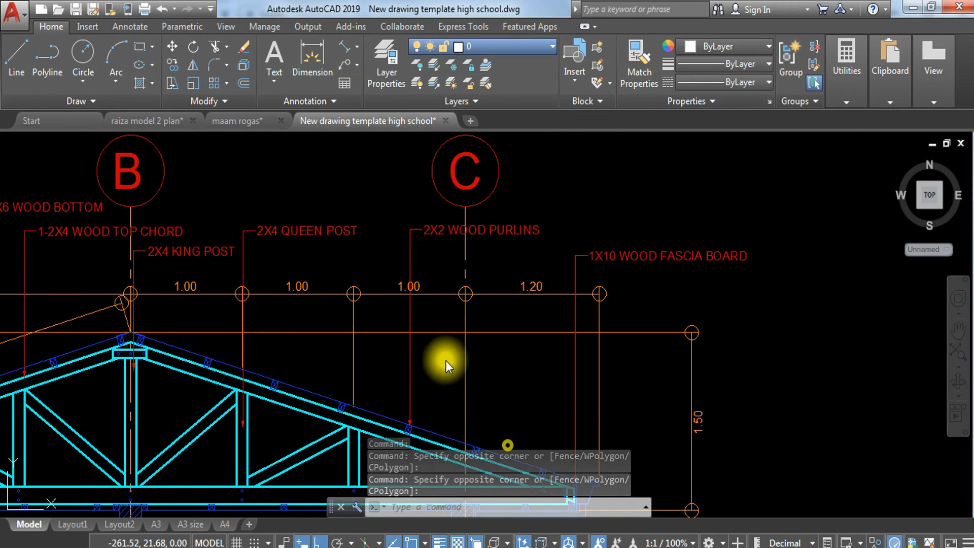
key("Escape")
Add a multileader from the diagonal web right of the queen post, landing below the 2X4 QUEEN POST label, with the text 2X4 WEB MEMBERS.
scroll(443, 303, "down", 3)
scroll(221, 361, "up", 5)
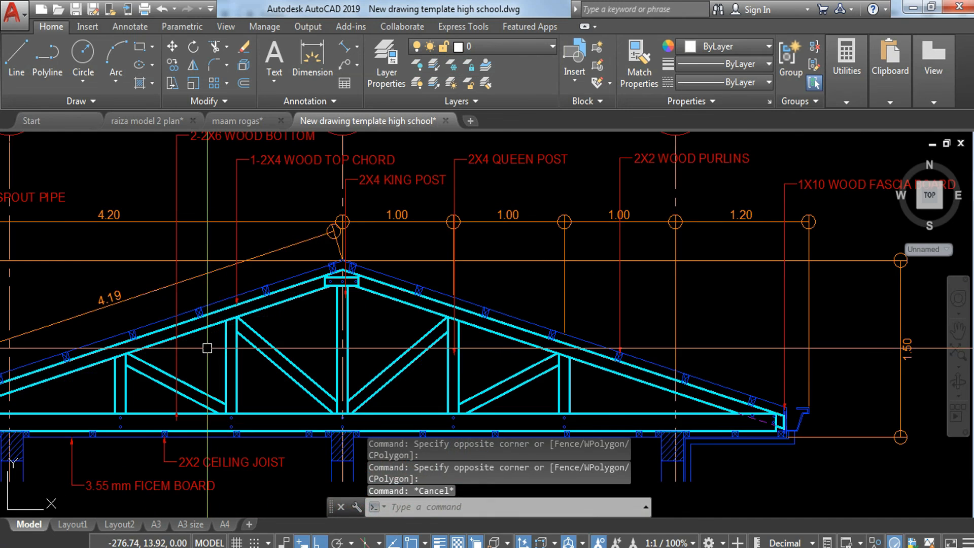
scroll(190, 430, "down", 2)
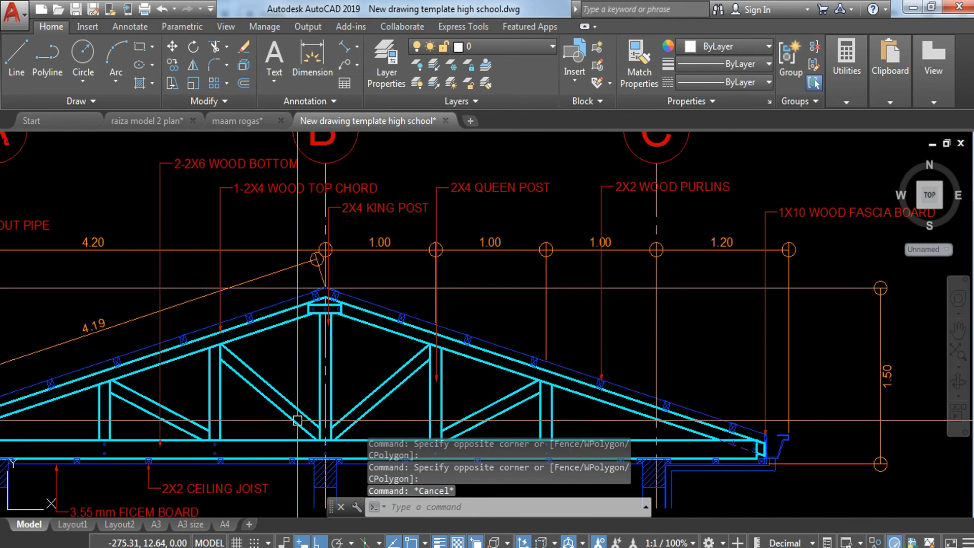
type("mle")
key("Return")
scroll(503, 407, "up", 4)
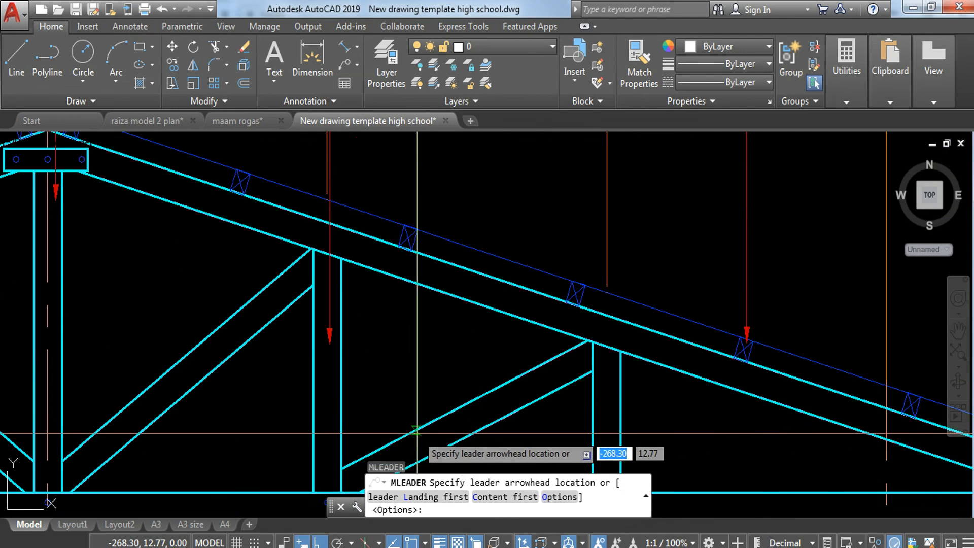
left_click(431, 249)
scroll(433, 247, "down", 4)
middle_click_drag(443, 263, 441, 333)
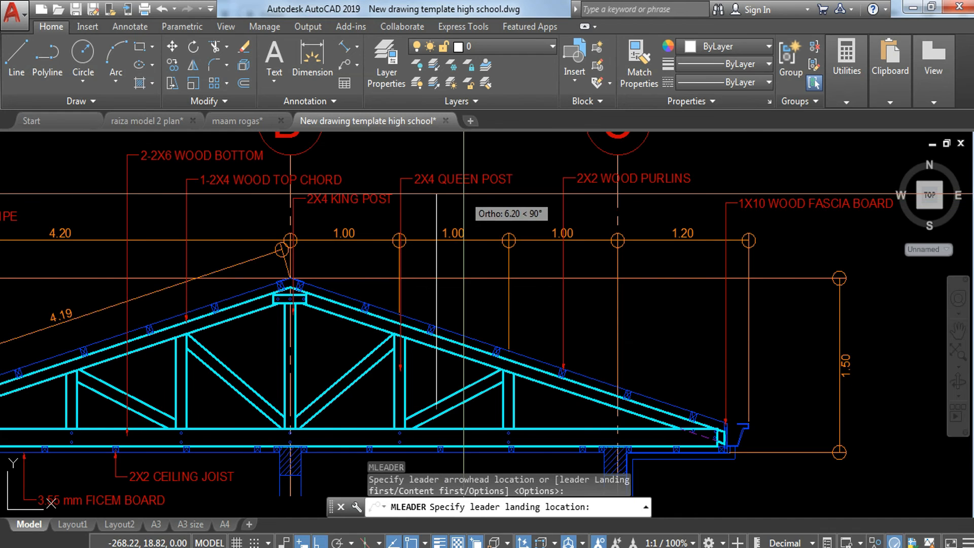
scroll(457, 198, "up", 8)
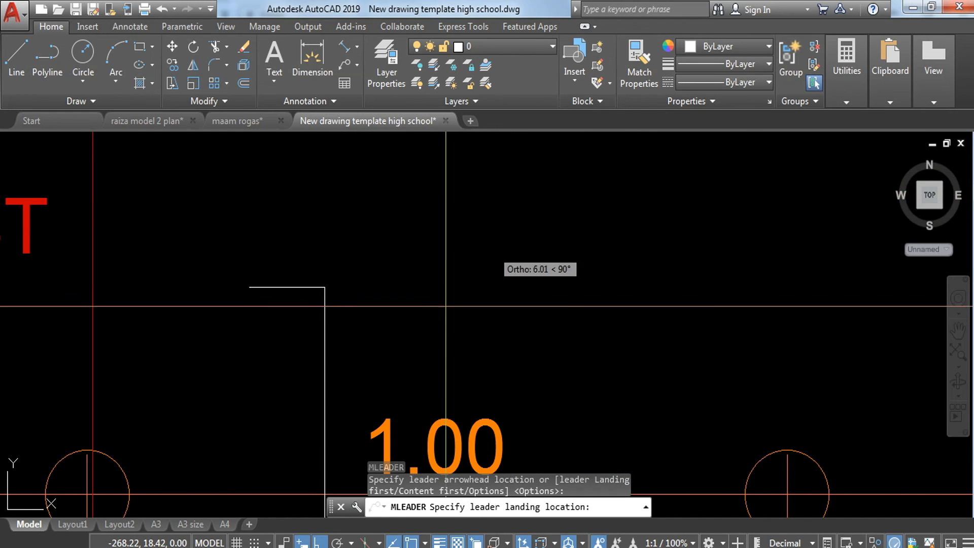
scroll(335, 421, "down", 10)
scroll(340, 418, "up", 10)
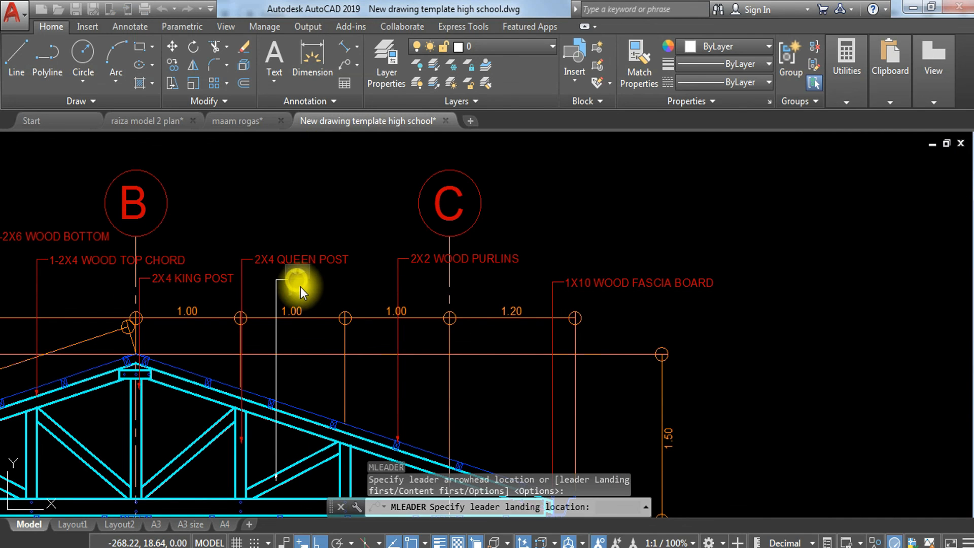
left_click(301, 287)
type("2X4 W")
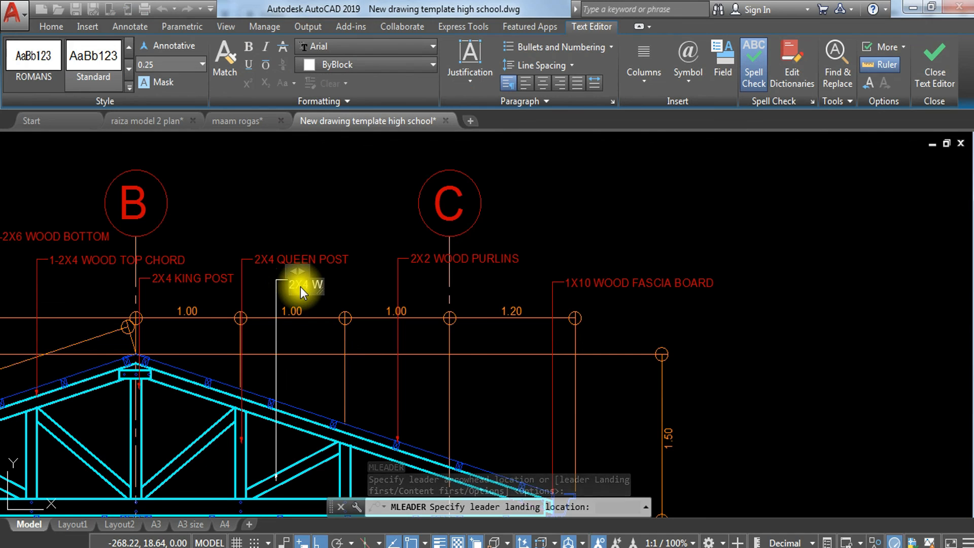
type("EB MEEM")
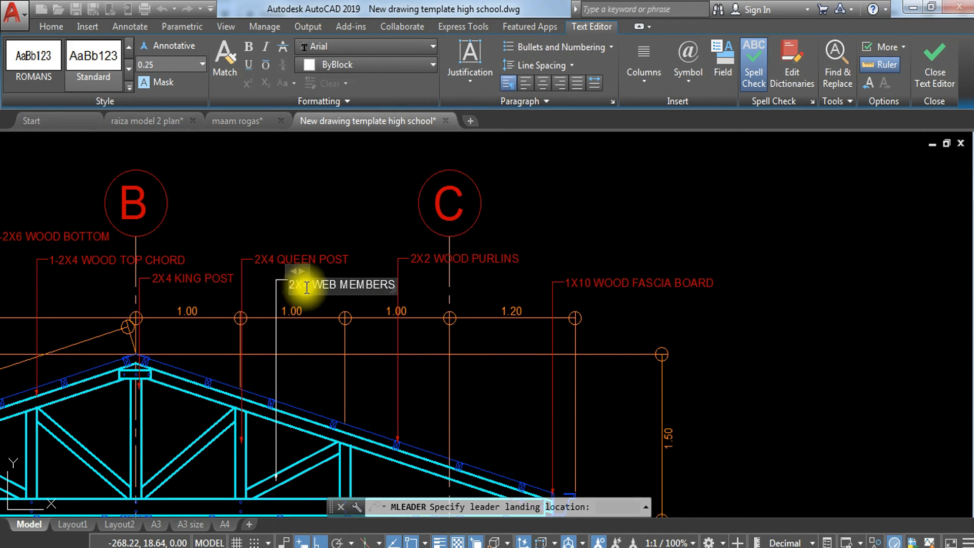
left_click(333, 216)
Match the properties of the 2X2 WOOD PURLINS leader onto the 2X4 WEB MEMBERS leader.
type("MA")
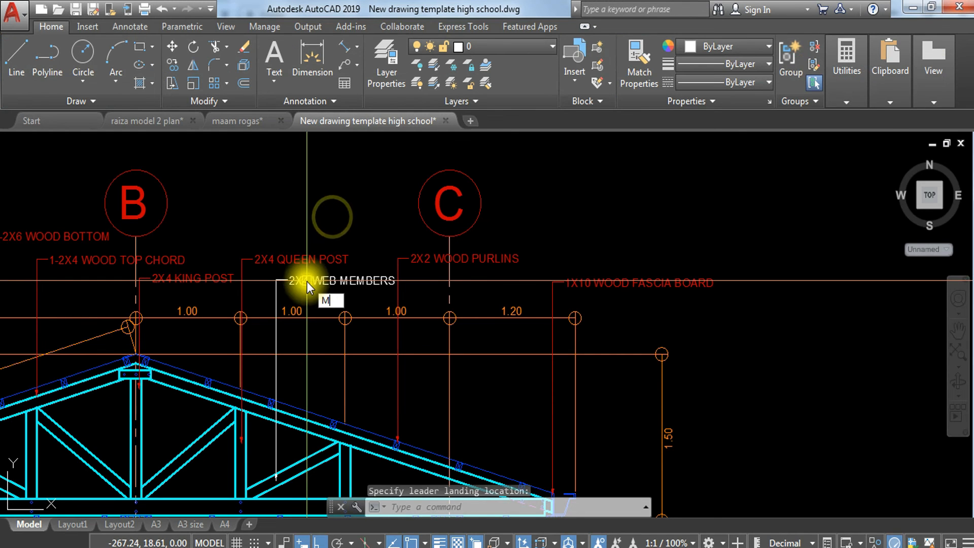
key("space")
left_click(416, 259)
left_click(334, 273)
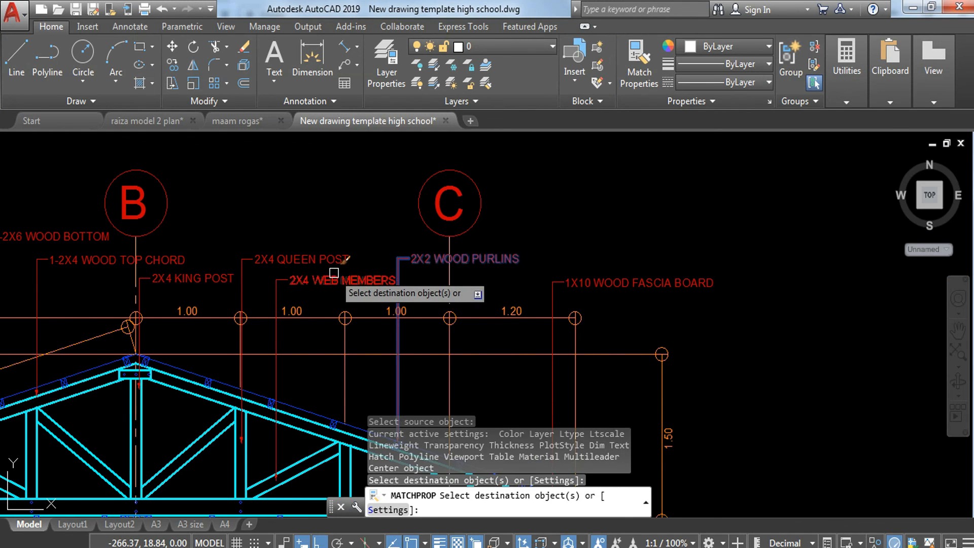
key("Escape")
scroll(302, 286, "down", 4)
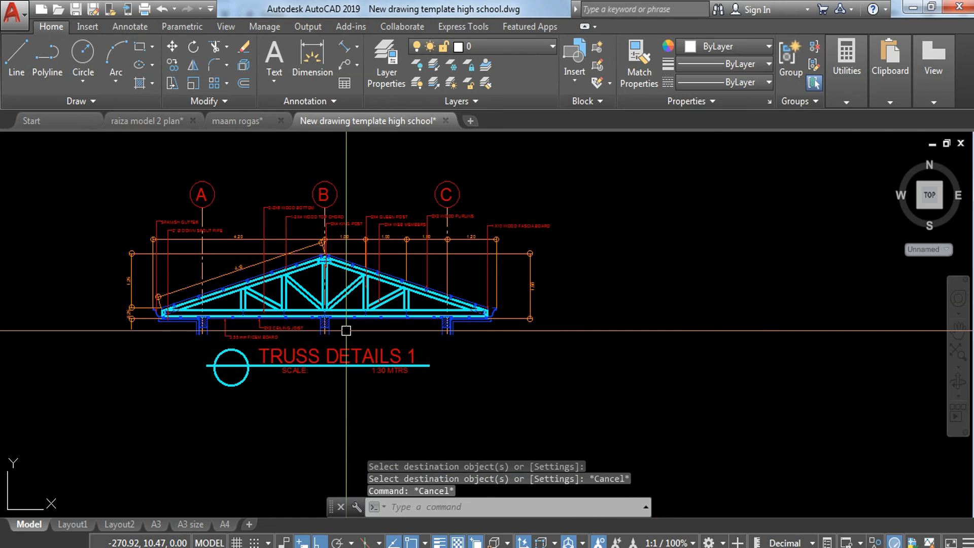
scroll(291, 306, "up", 3)
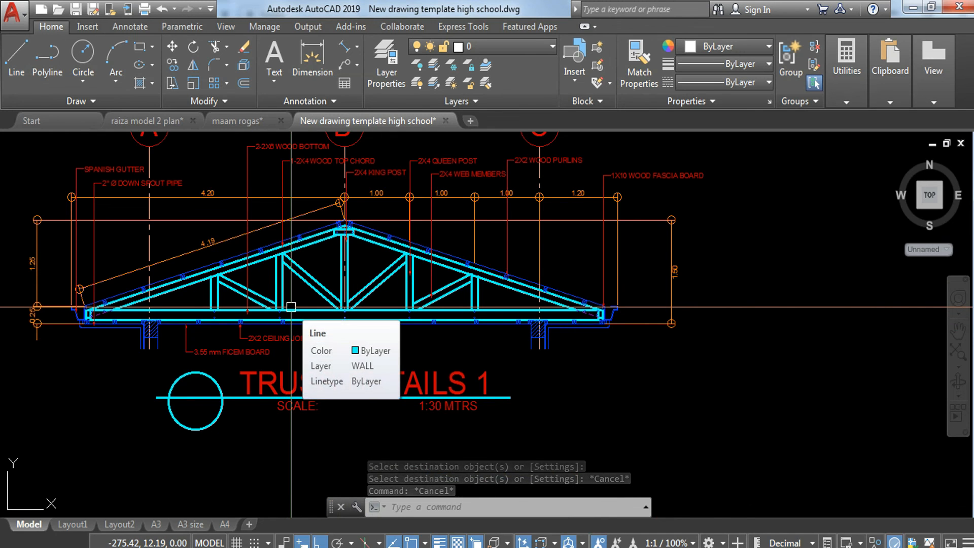
scroll(192, 278, "down", 3)
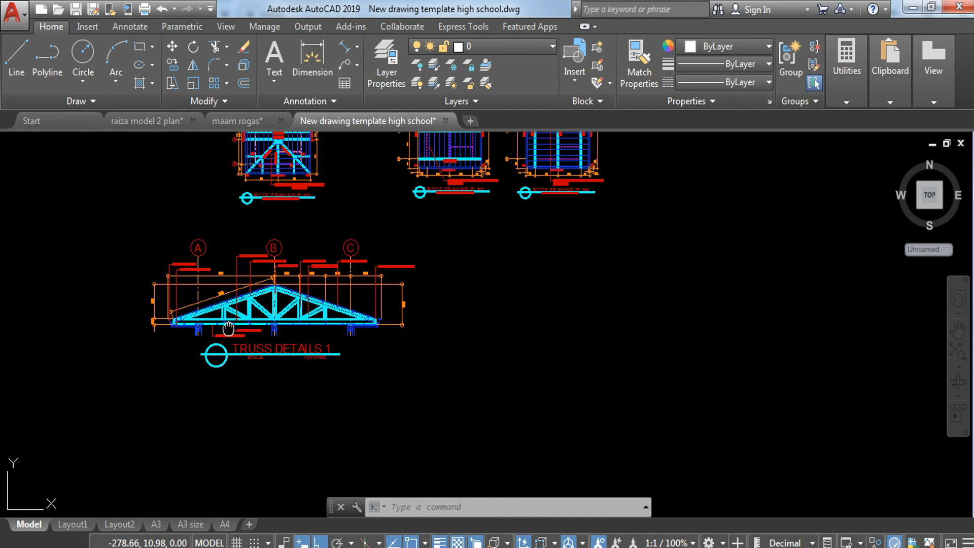
left_click(121, 231)
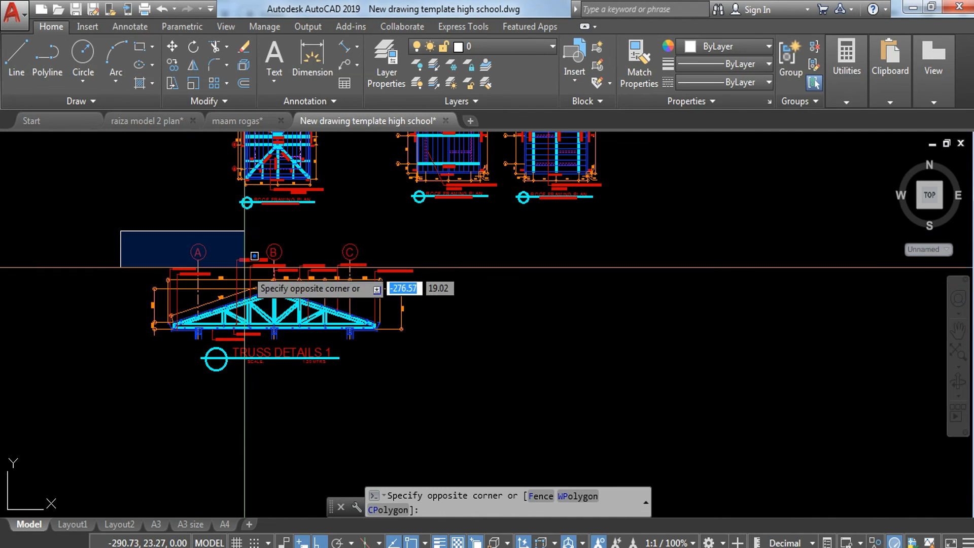
key("Escape")
key("Escape")
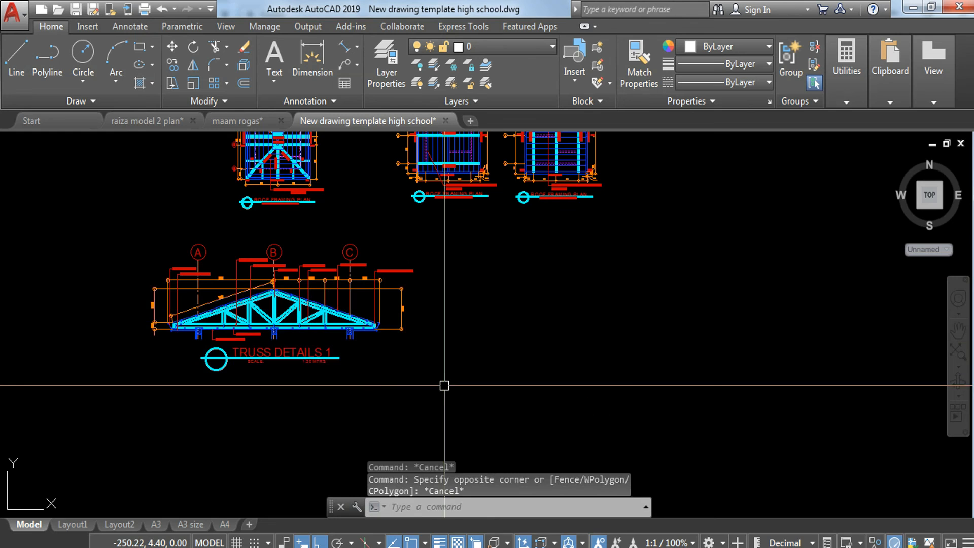
Switch to the open one-storey residential drawing and examine the labels and dimensions of its TRUSS 1 DET. details below the roof framing plan.
left_click(249, 121)
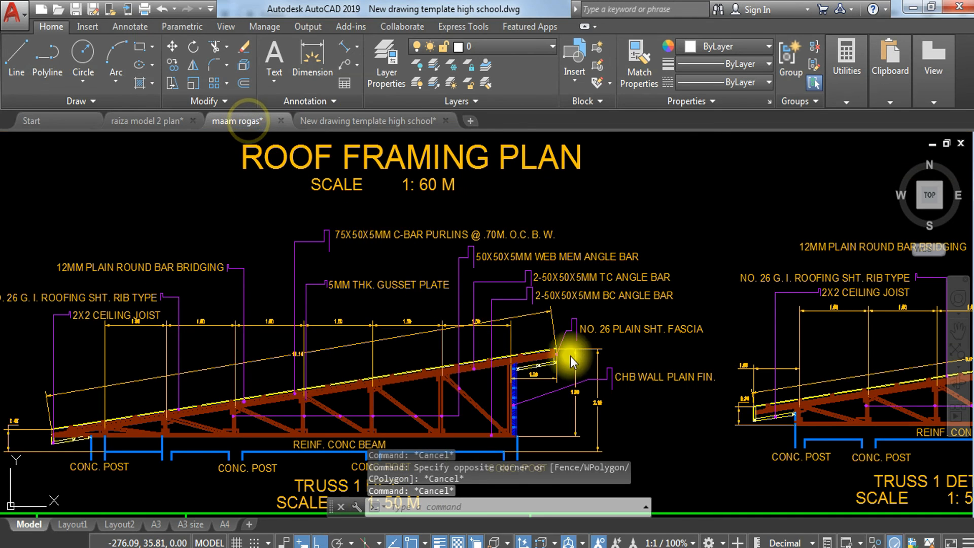
mouse_move(503, 409)
middle_mouse_down()
mouse_move(563, 355)
mouse_move(609, 340)
middle_mouse_up()
scroll(545, 362, "up", 2)
mouse_move(549, 438)
middle_mouse_down()
mouse_move(583, 397)
mouse_move(625, 397)
middle_mouse_up()
mouse_move(605, 351)
middle_mouse_down()
mouse_move(611, 381)
mouse_move(607, 344)
middle_mouse_up()
scroll(611, 381, "down", 2)
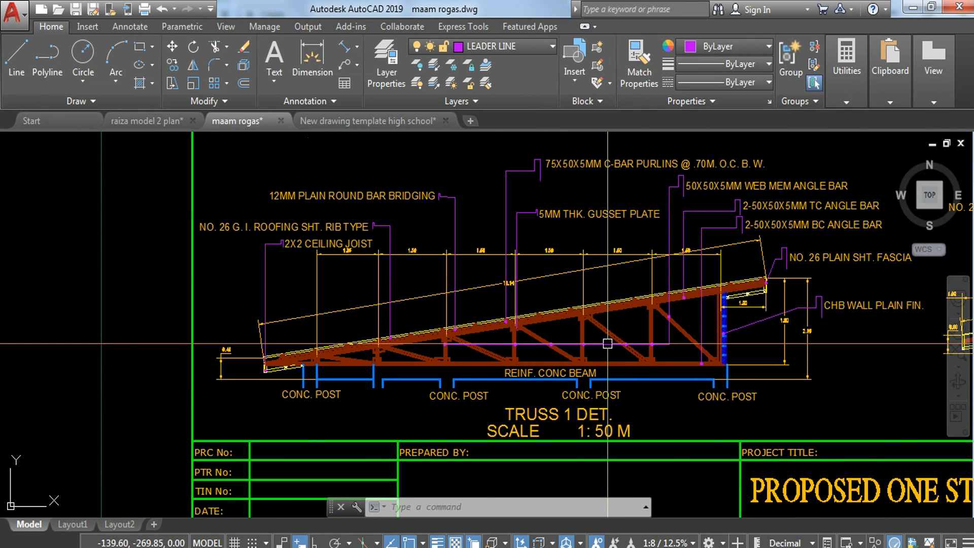
scroll(607, 343, "up", 2)
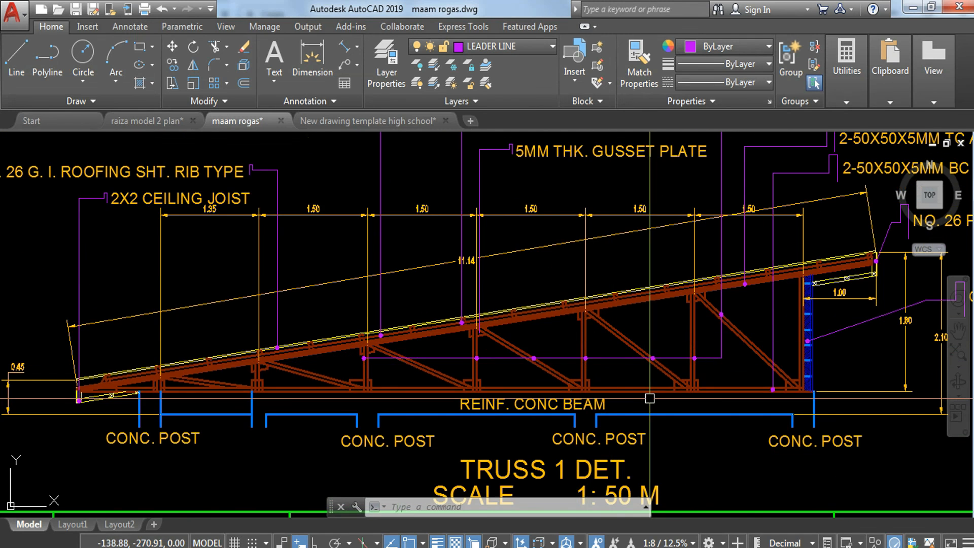
scroll(638, 390, "down", 2)
mouse_move(732, 387)
middle_mouse_down()
mouse_move(433, 378)
mouse_move(108, 303)
middle_mouse_up()
middle_click_drag(507, 349, 441, 358)
scroll(560, 367, "up", 2)
mouse_move(561, 365)
middle_mouse_down()
mouse_move(400, 374)
mouse_move(11, 352)
middle_mouse_up()
middle_click_drag(378, 301, 349, 376)
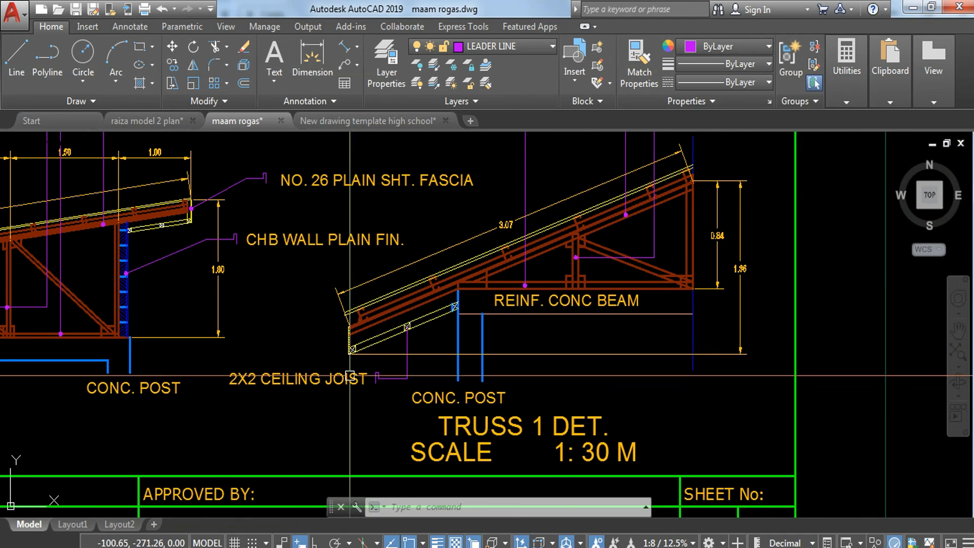
scroll(411, 336, "down", 2)
scroll(556, 303, "down", 6)
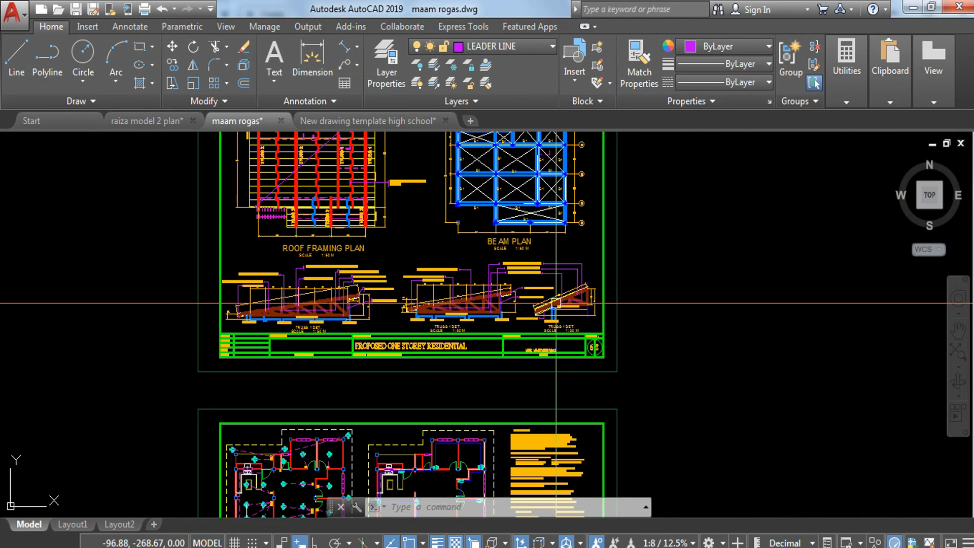
Switch to the open two-storey residential drawing and examine the leaders and dimensions of its RAFTER 2 DETAILS and RAFTER 3 DETAILS.
left_click(154, 125)
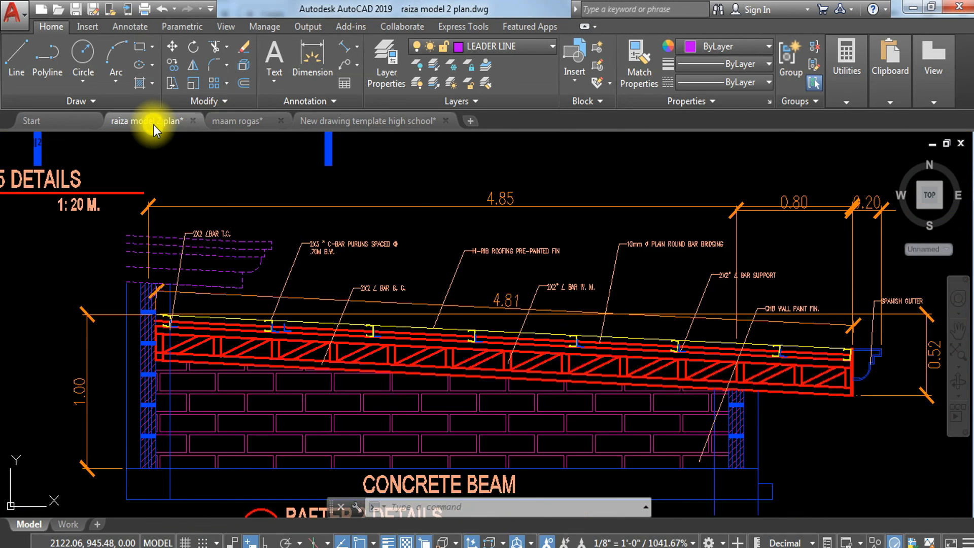
scroll(242, 189, "down", 4)
scroll(254, 208, "up", 4)
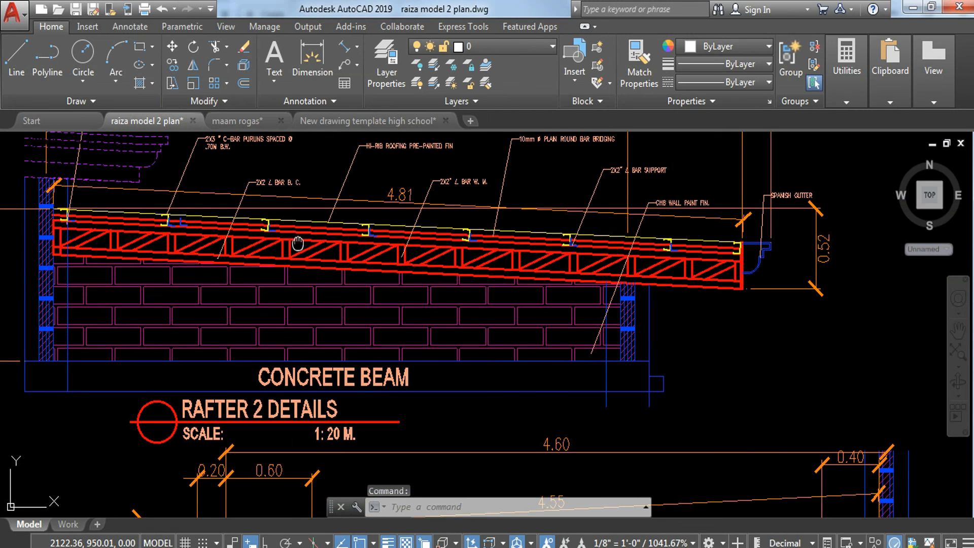
middle_click_drag(298, 241, 298, 268)
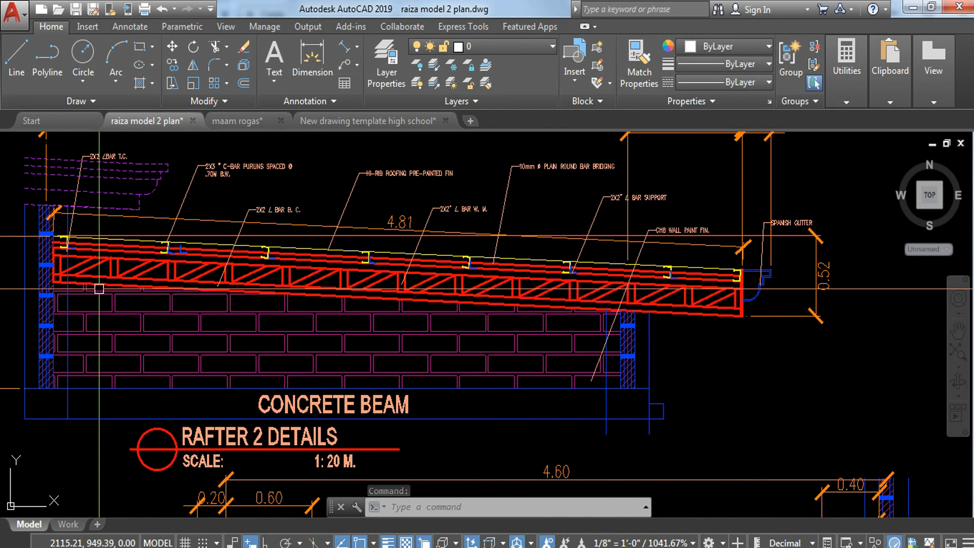
scroll(383, 307, "down", 3)
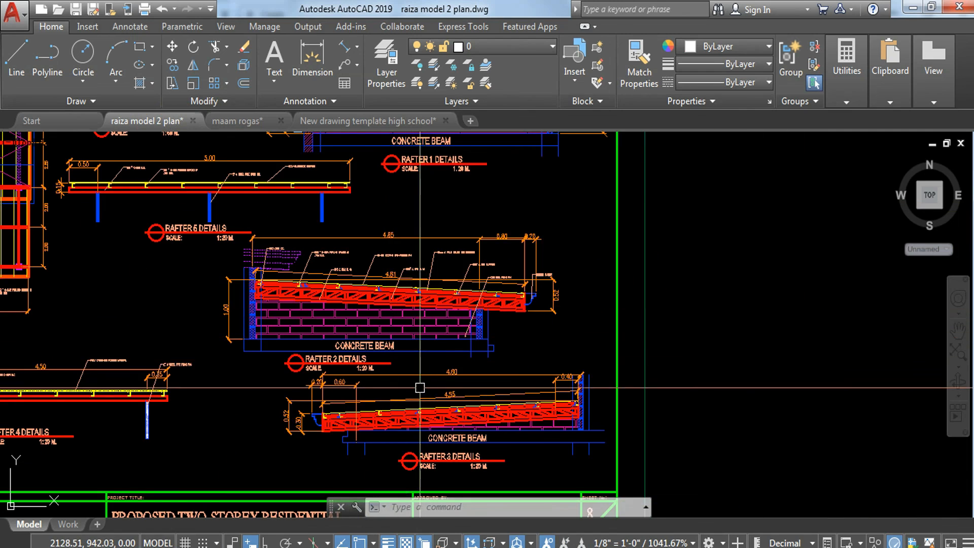
scroll(523, 456, "up", 5)
scroll(522, 372, "down", 2)
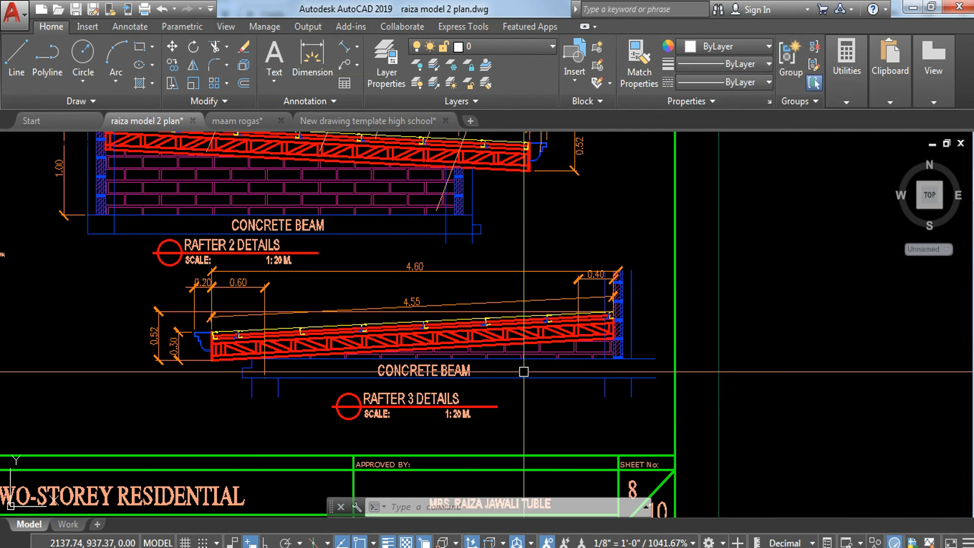
Examine the RAFTER 4 DETAILS and the remaining roof framing and rafter details on the two-storey residential sheet.
middle_click_drag(202, 337, 670, 339)
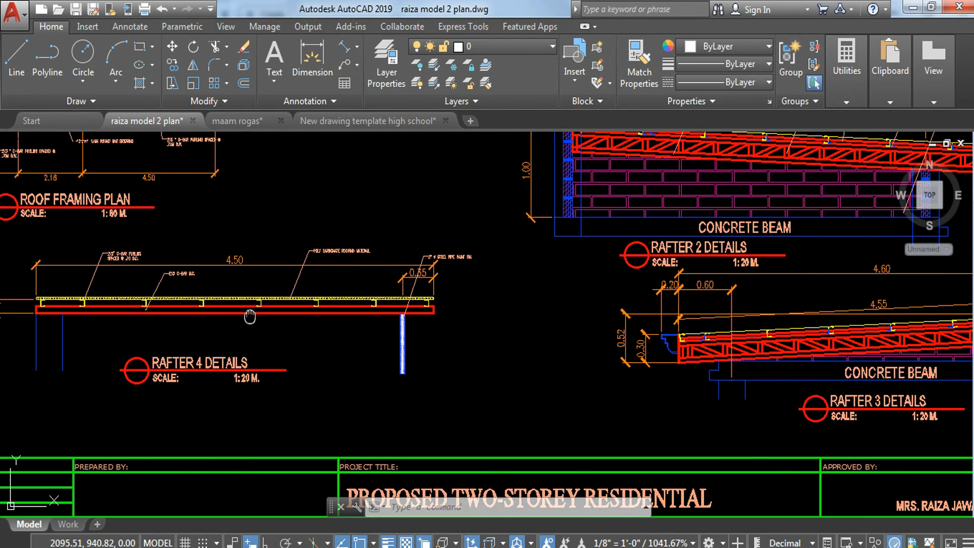
middle_click_drag(248, 318, 365, 318)
middle_click_drag(239, 303, 243, 387)
middle_click_drag(265, 289, 268, 425)
scroll(240, 351, "down", 2)
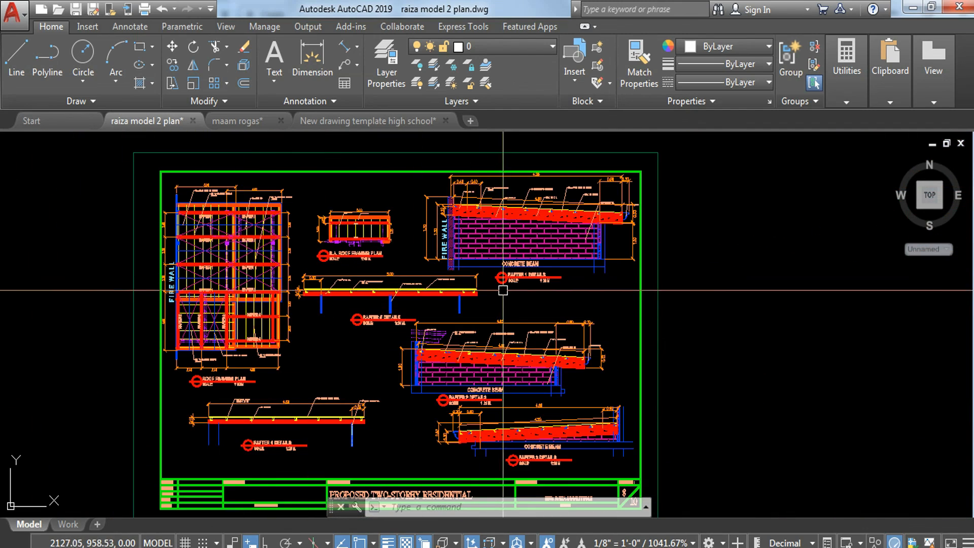
scroll(516, 209, "up", 3)
scroll(505, 260, "down", 6)
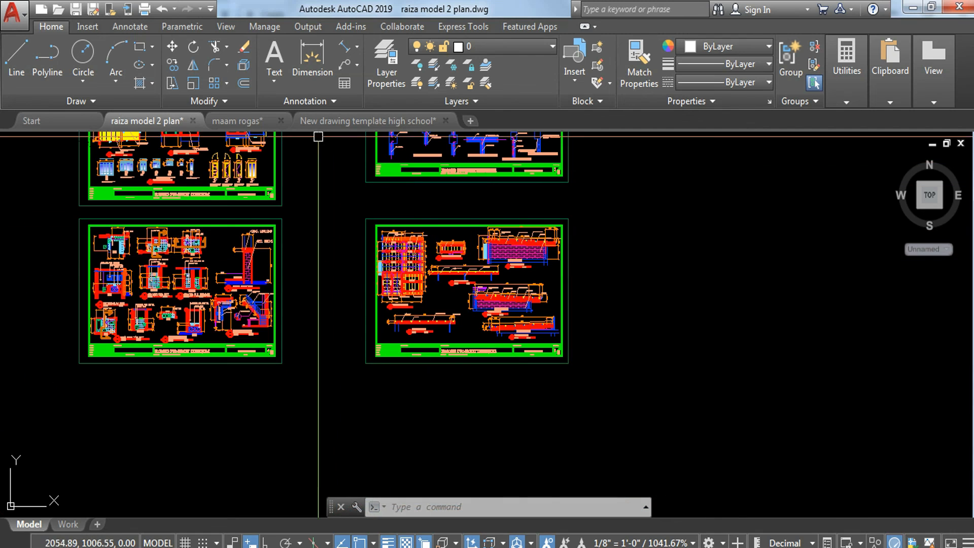
Switch to the New drawing template high school drawing, check TRUSS DETAILS 1, and open the A3 size layout.
left_click(343, 121)
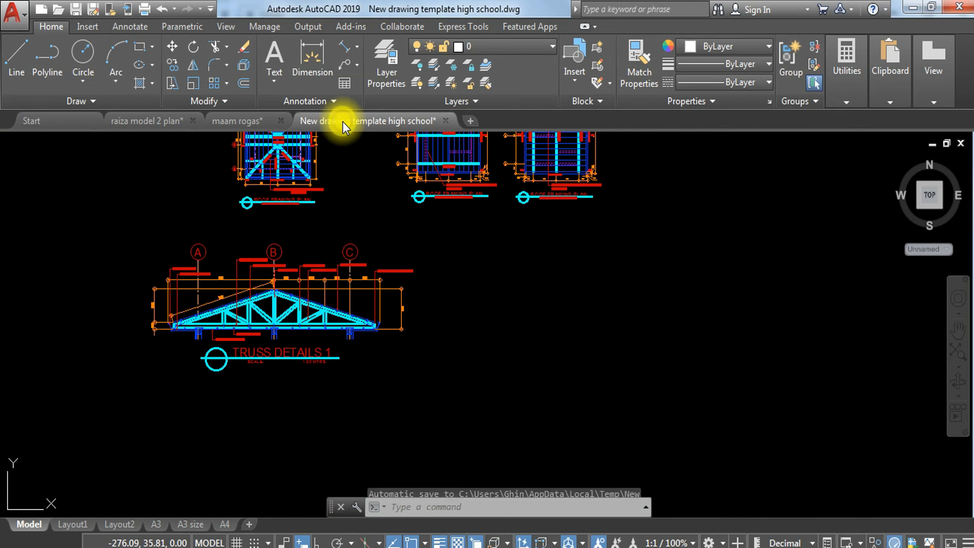
scroll(300, 365, "up", 5)
scroll(300, 365, "down", 4)
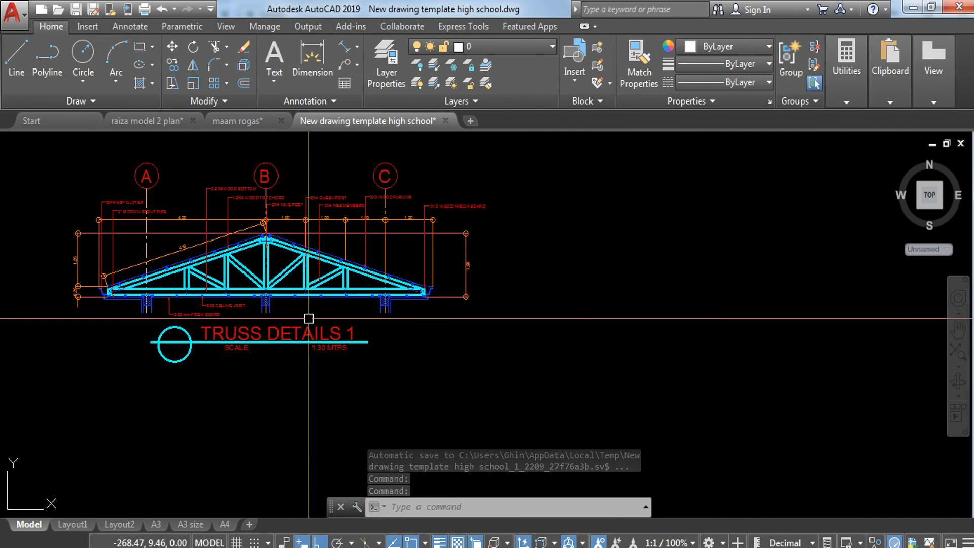
middle_click_drag(309, 320, 514, 422)
key("Escape")
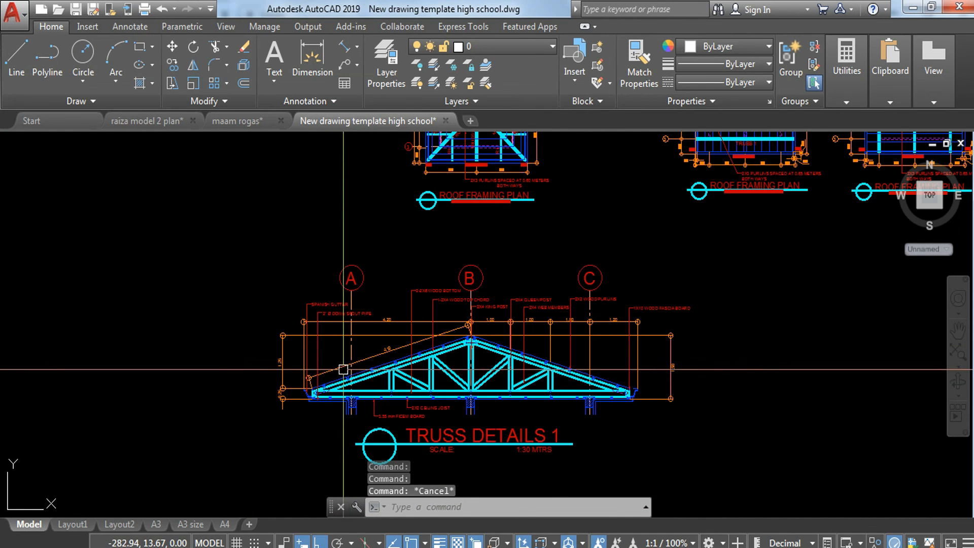
mouse_move(193, 525)
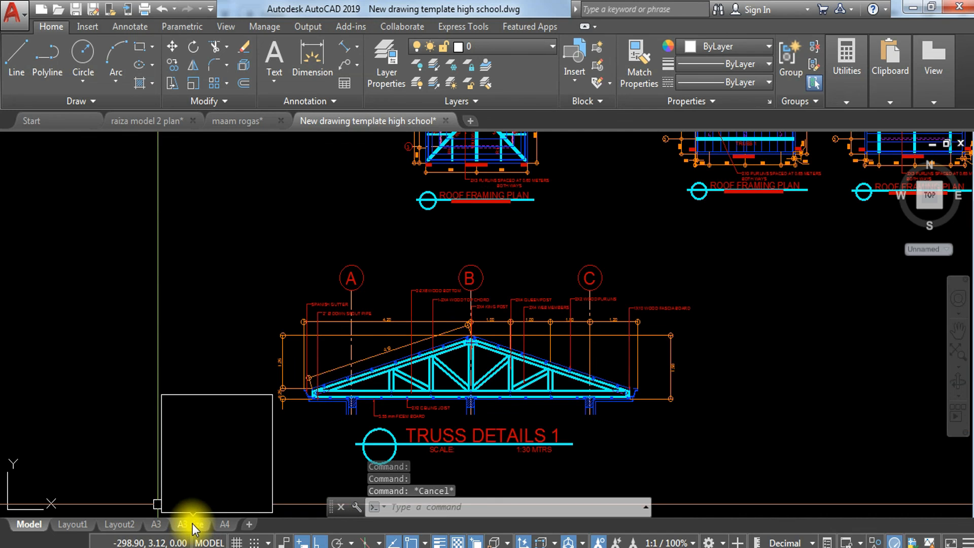
left_click(191, 525)
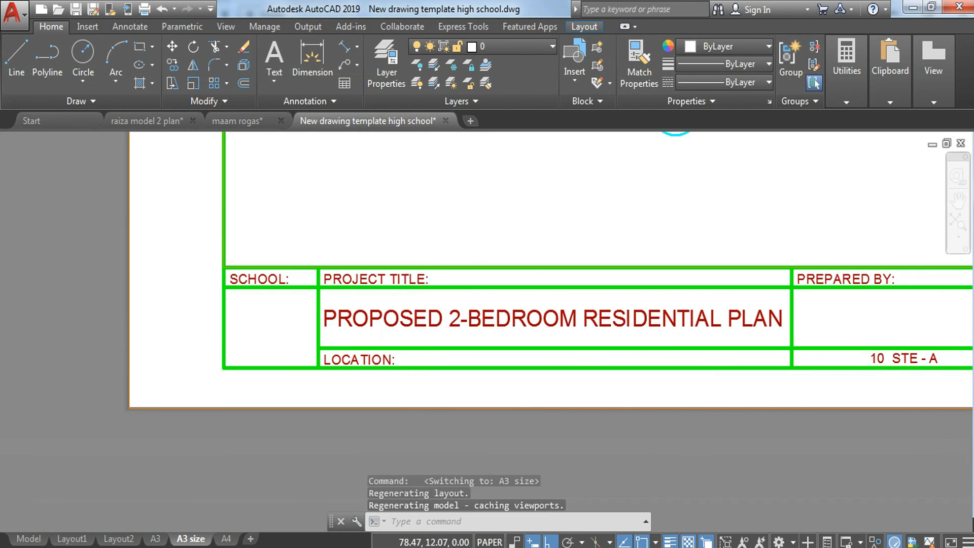
Activate the A3 sheet's viewport and bring TRUSS DETAILS 1 into view inside it.
scroll(453, 354, "down", 5)
double_click(483, 359)
scroll(483, 359, "down", 2)
scroll(483, 359, "down", 5)
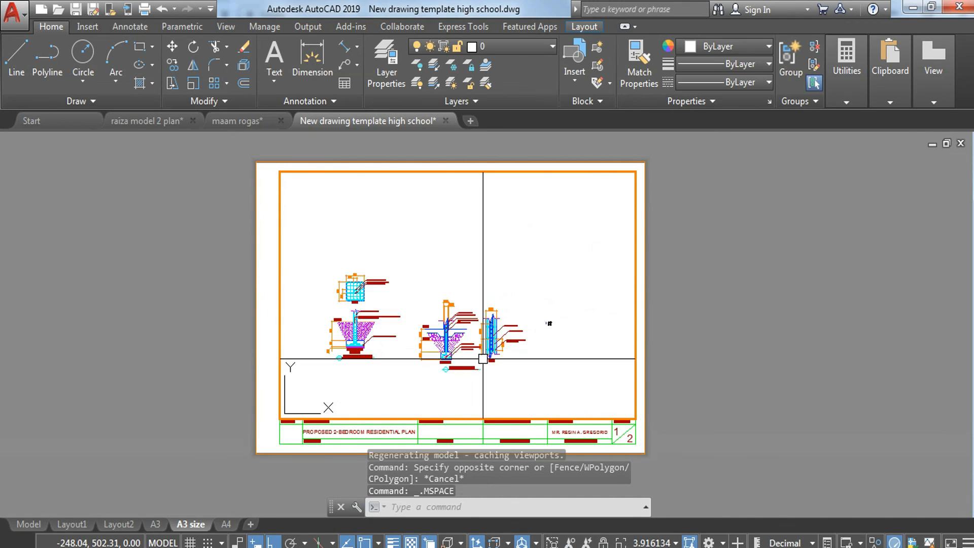
middle_click_drag(442, 351, 412, 195)
scroll(397, 292, "up", 2)
scroll(326, 289, "up", 10)
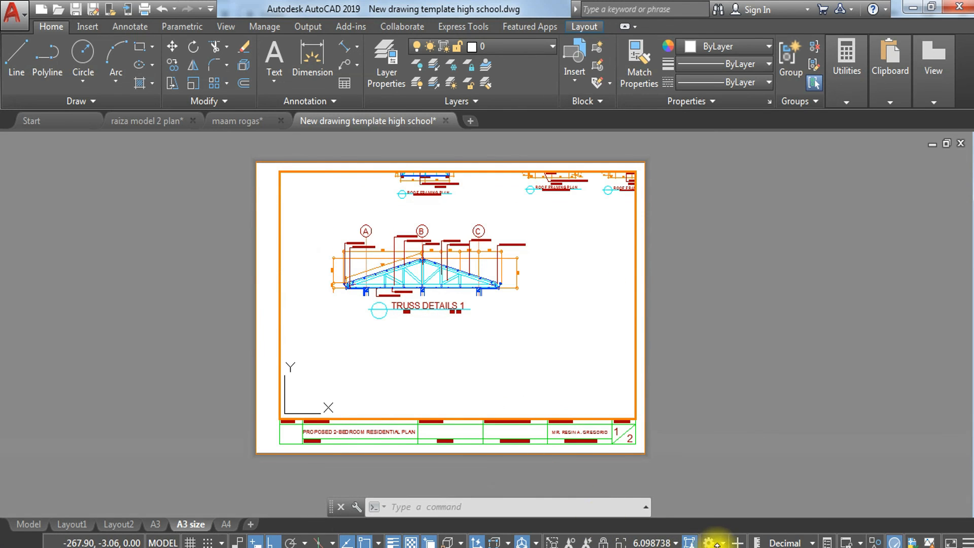
Set the viewport scale to 10:1, center TRUSS DETAILS 1 in the frame, and return to paper space.
left_click(682, 543)
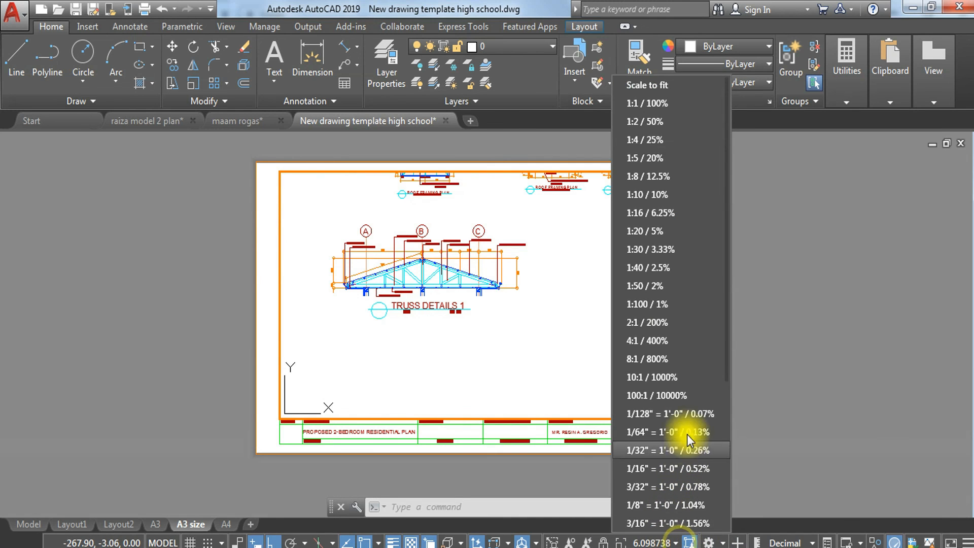
left_click(662, 375)
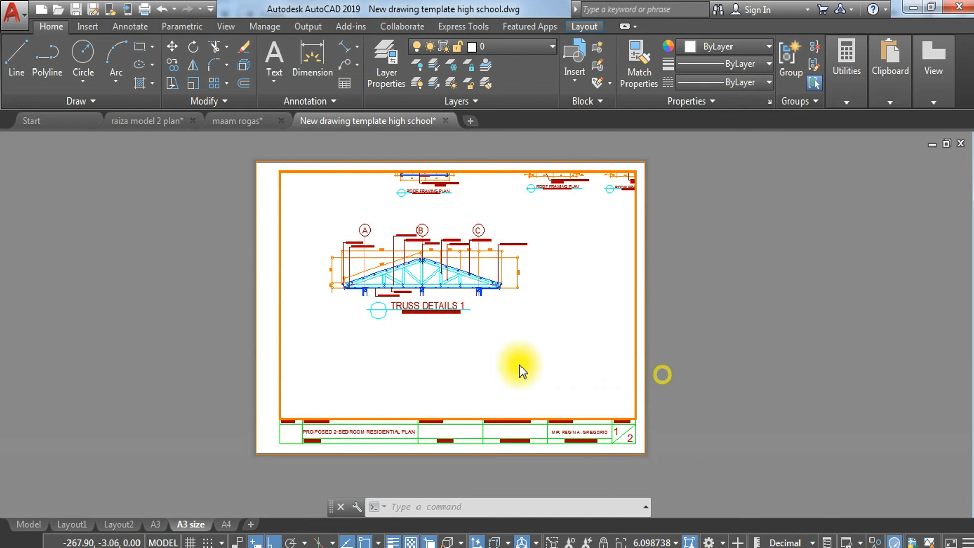
middle_click_drag(398, 343, 447, 376)
double_click(739, 289)
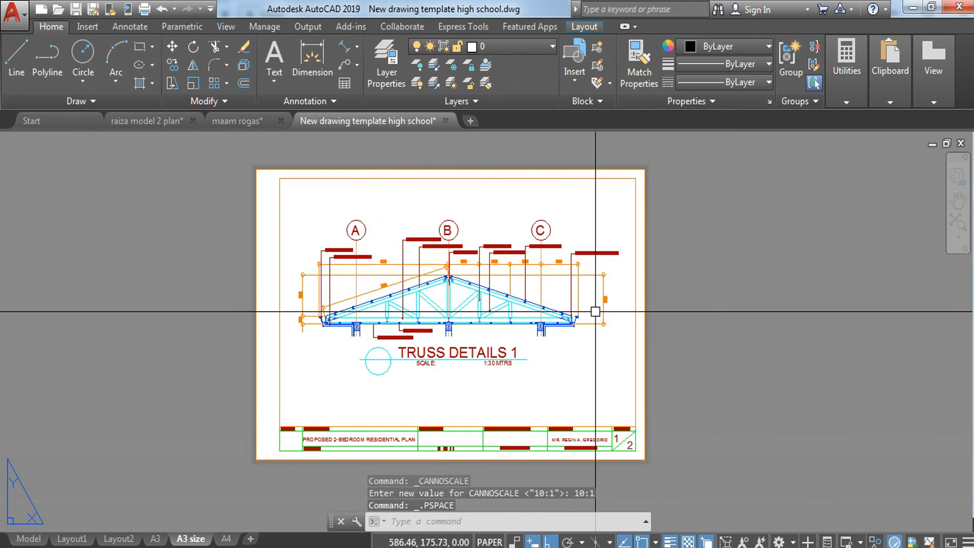
Preview the DWG To PDF plot of the A3 sheet with the monochrome.ctb plot style and examine the truss labels.
scroll(392, 289, "up", 3)
scroll(392, 289, "down", 5)
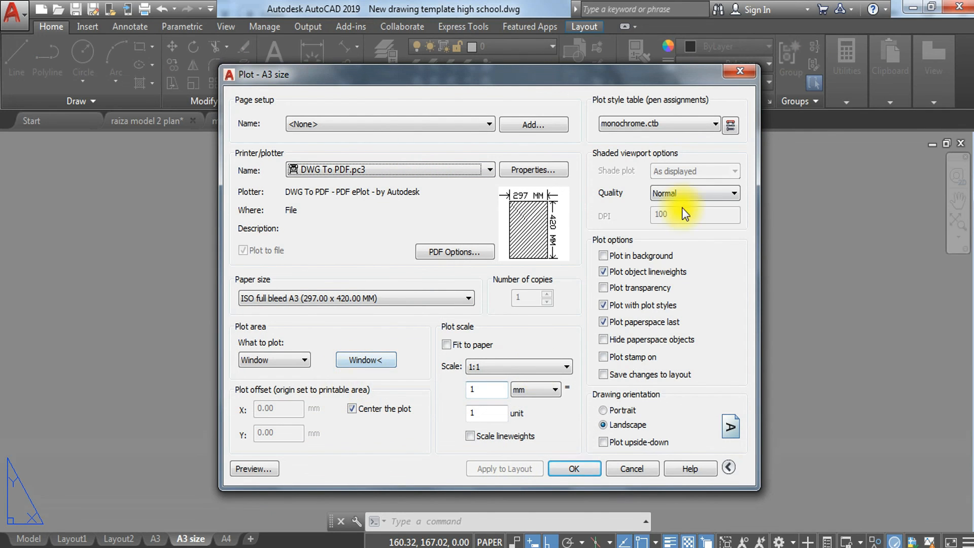
left_click(253, 467)
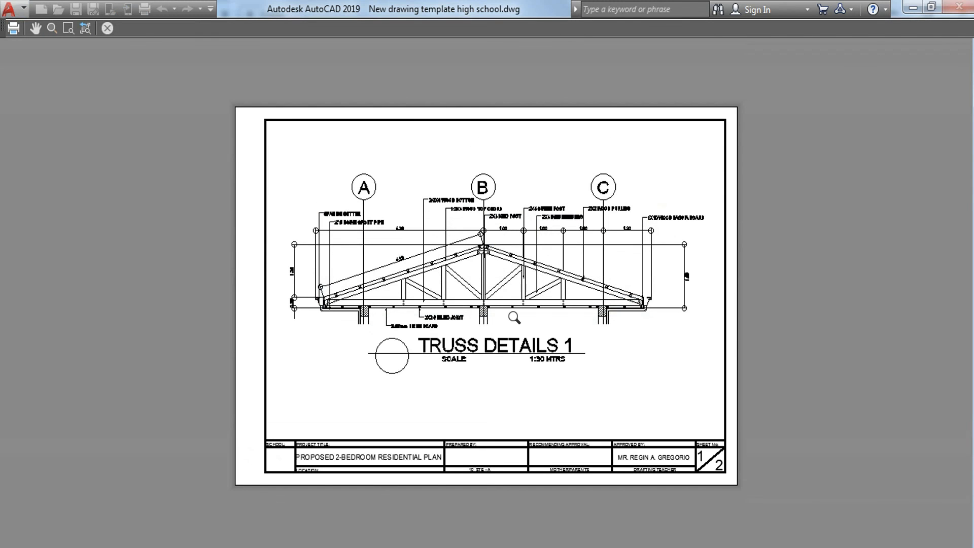
scroll(514, 317, "up", 2)
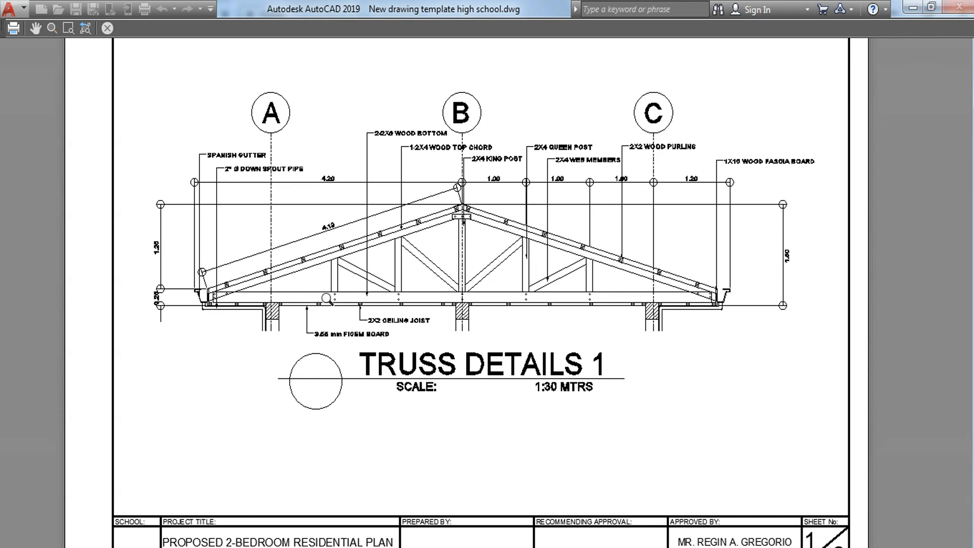
left_click(108, 28)
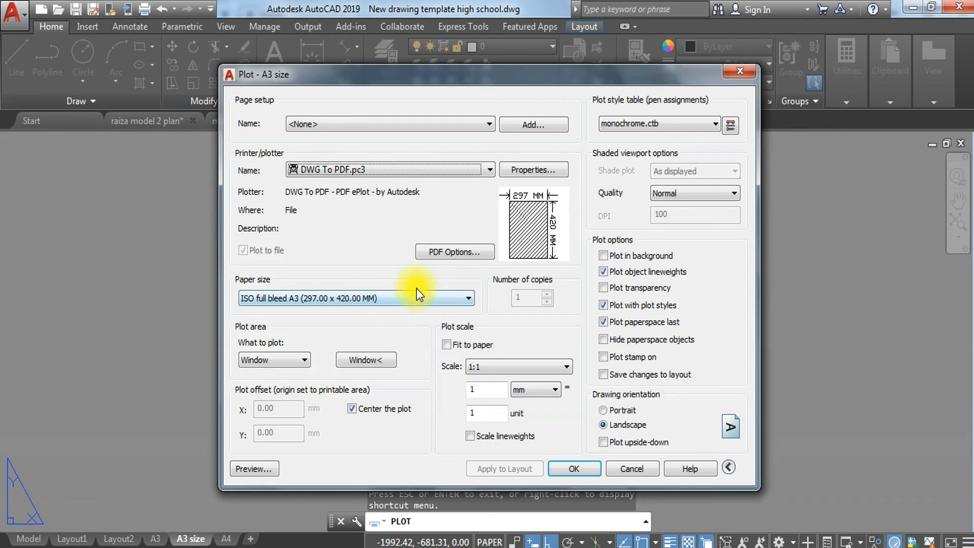
Plot the monochrome sheet to a PDF named TRUSS DETAILS 1 on the Desktop.
left_click(568, 468)
type("TRUSS D")
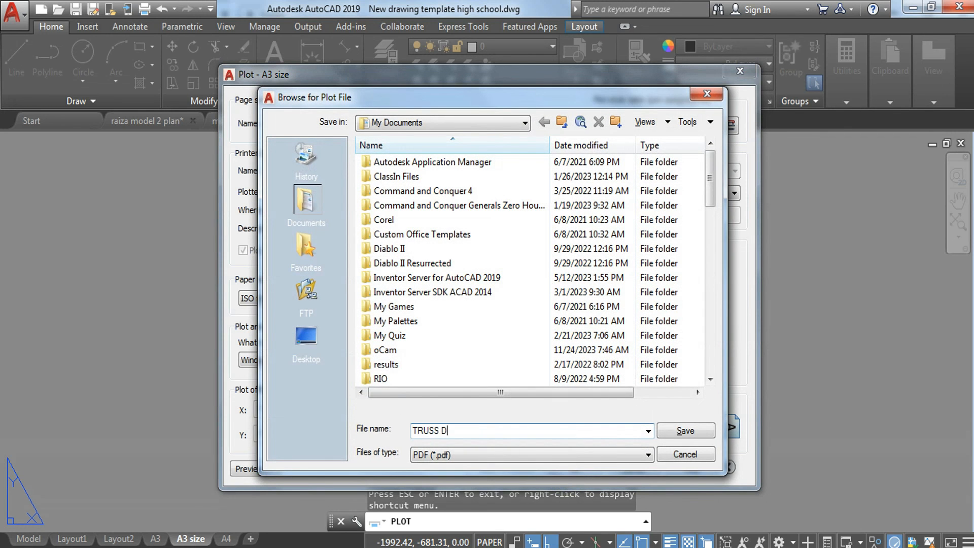
type("ETAILS 1")
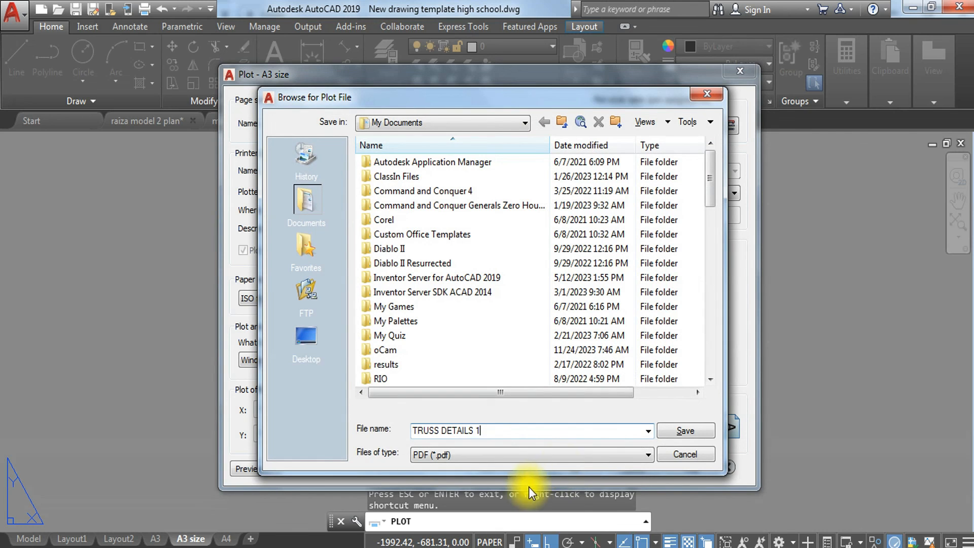
left_click(305, 339)
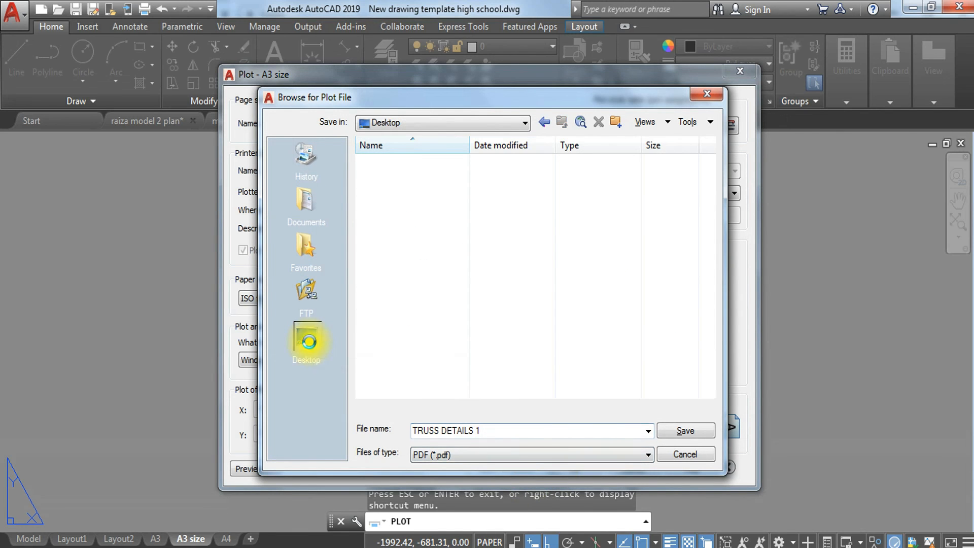
left_click(692, 434)
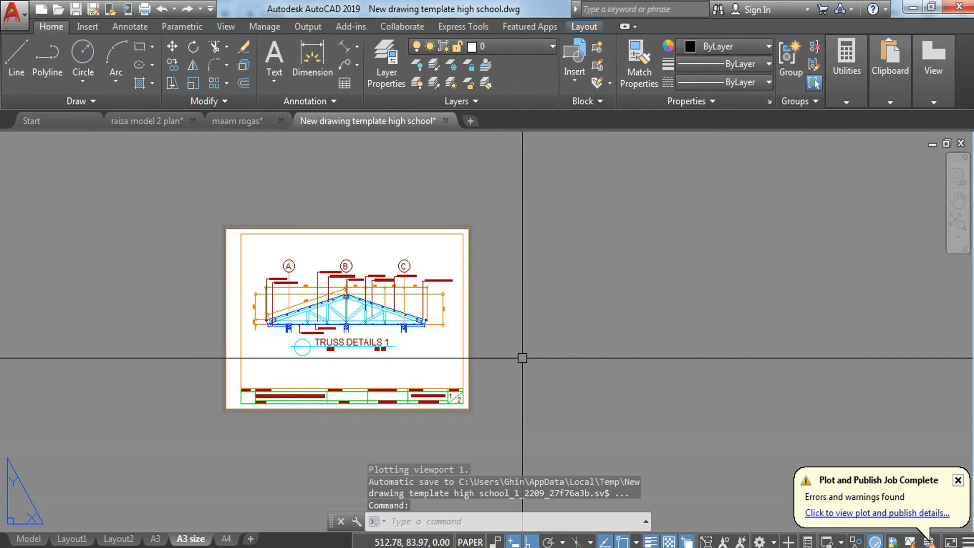
Start a new plot of the A3 sheet, set its plot style table to acad.ctb, and apply it to the layout.
key("ctrl+p")
left_click(656, 124)
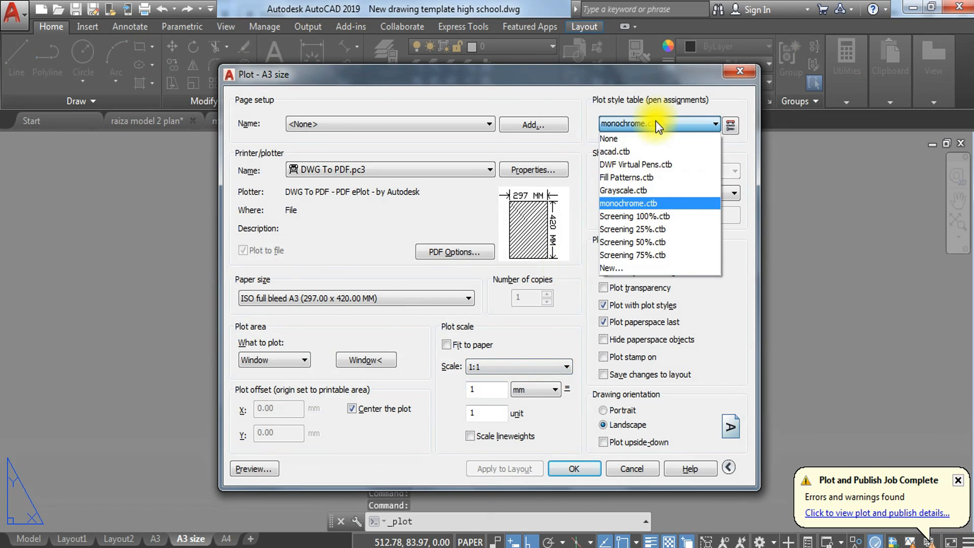
left_click(644, 152)
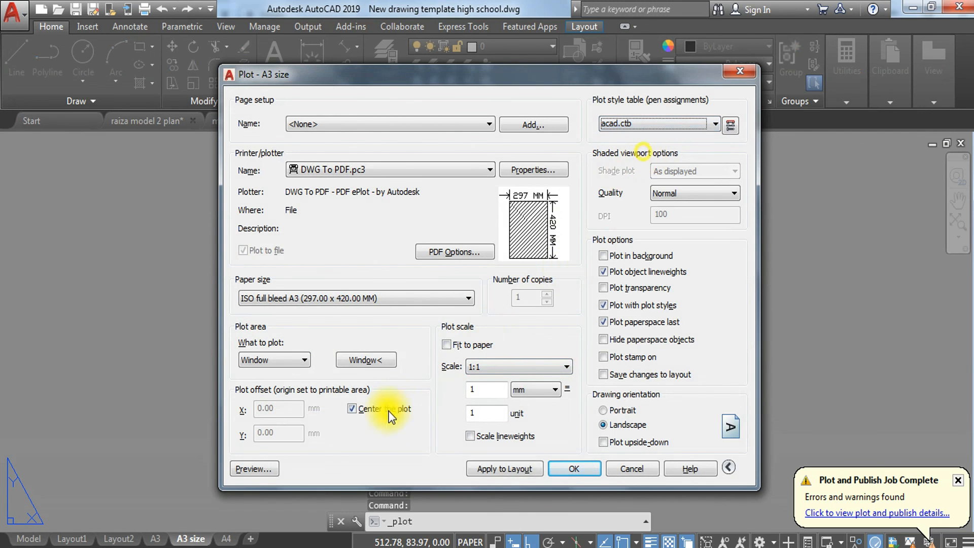
left_click(522, 470)
Preview the color plot of the A3 sheet and examine the TRUSS DETAILS 1 linework, labels and dimensions.
left_click(260, 470)
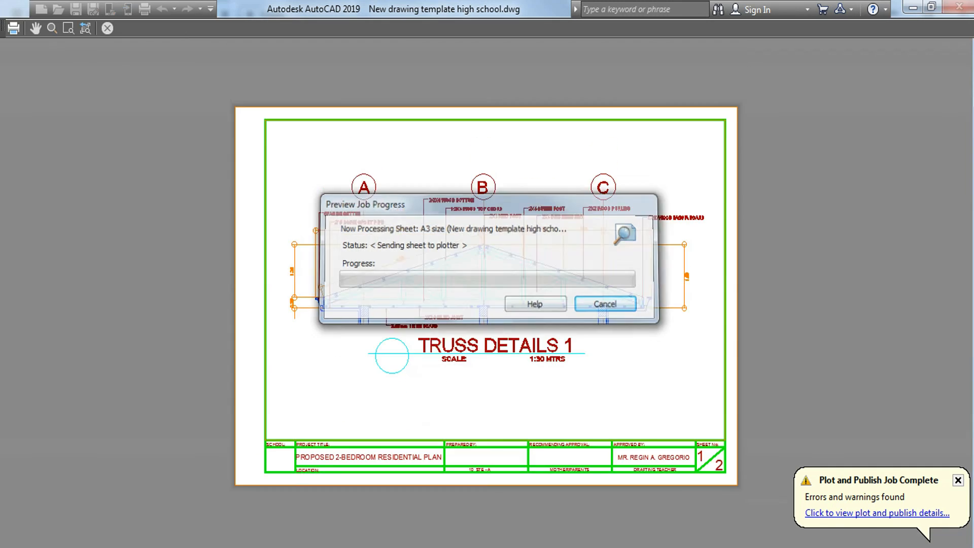
scroll(459, 332, "up", 2)
scroll(460, 329, "down", 2)
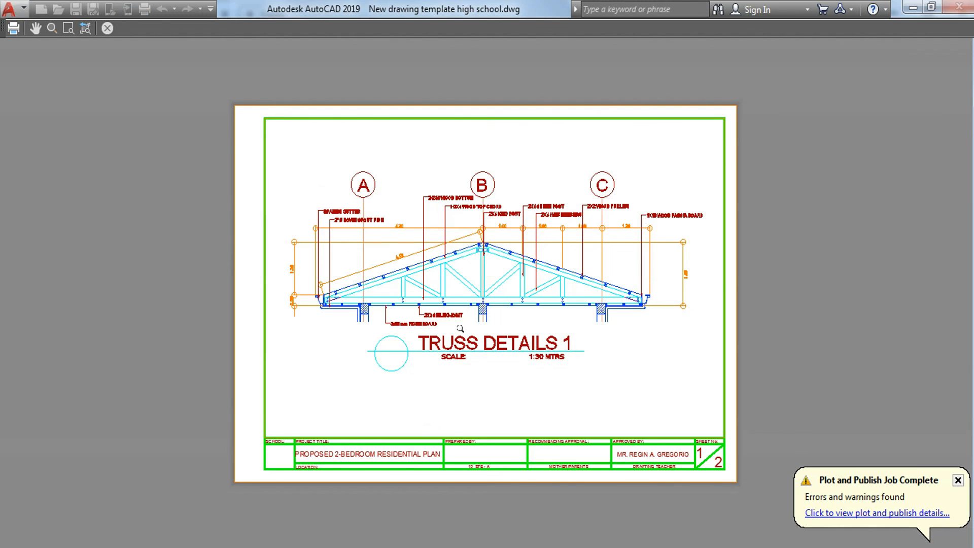
scroll(460, 329, "up", 2)
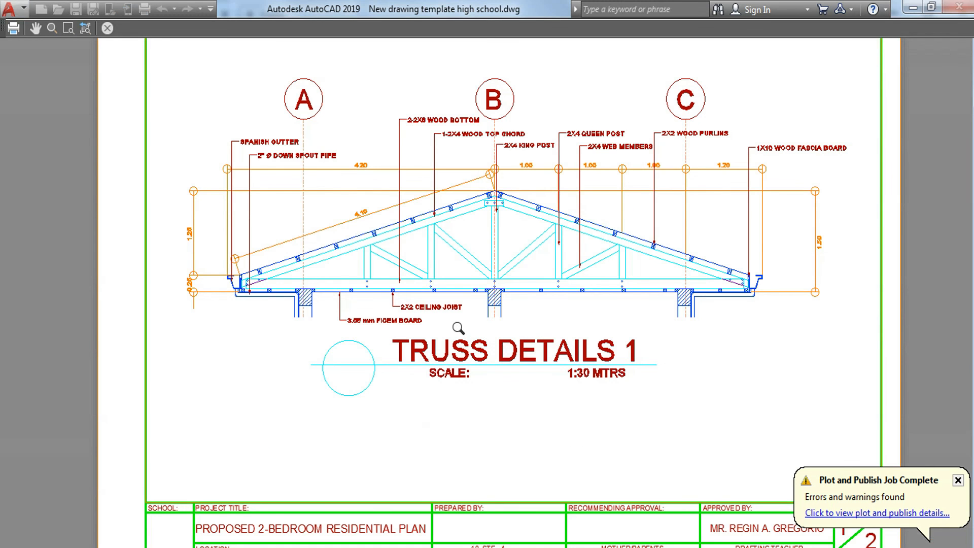
scroll(451, 339, "down", 2)
middle_click_drag(451, 339, 450, 348)
scroll(450, 347, "up", 2)
scroll(449, 347, "down", 4)
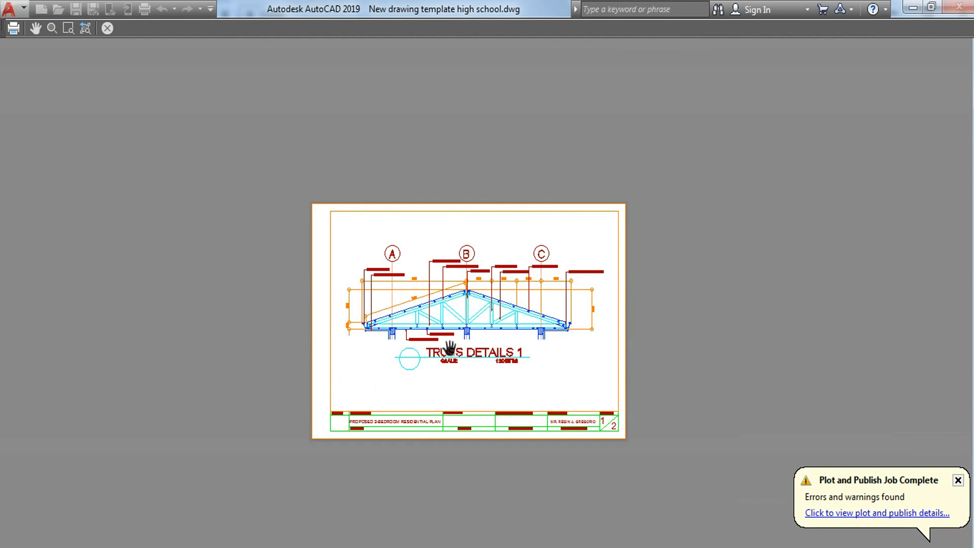
key("Escape")
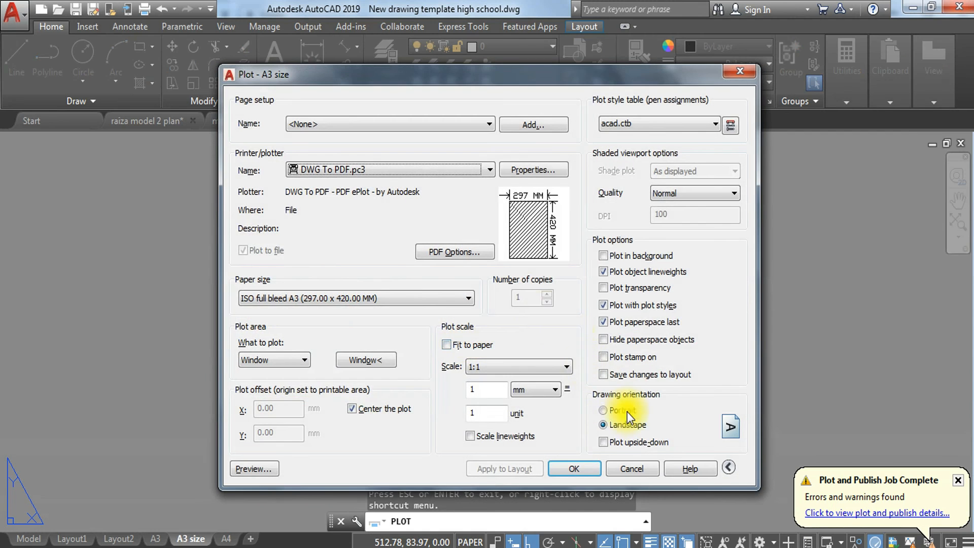
Plot the color sheet to a PDF named TRUSS DETAILS 1 ACAD on the Desktop.
left_click(579, 467)
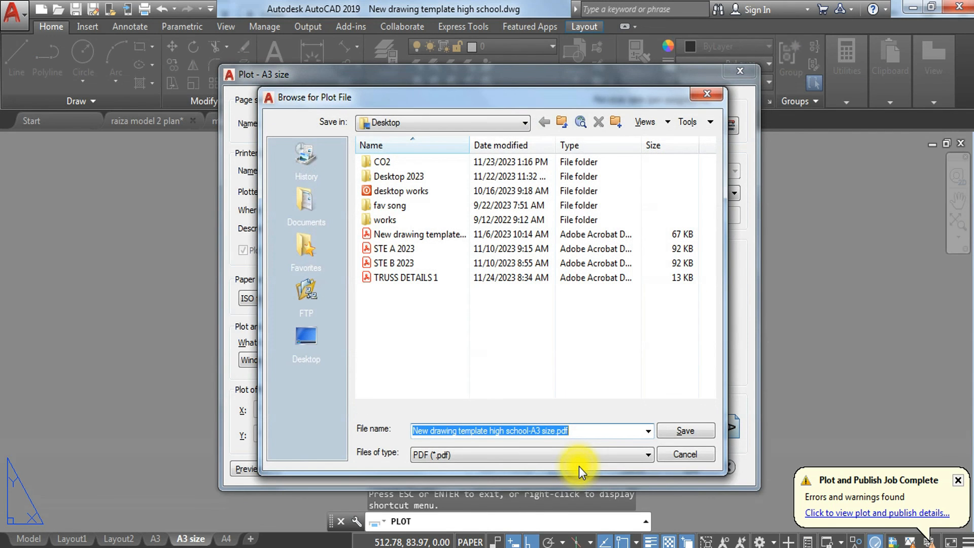
type("TRUSS DETAILS 1")
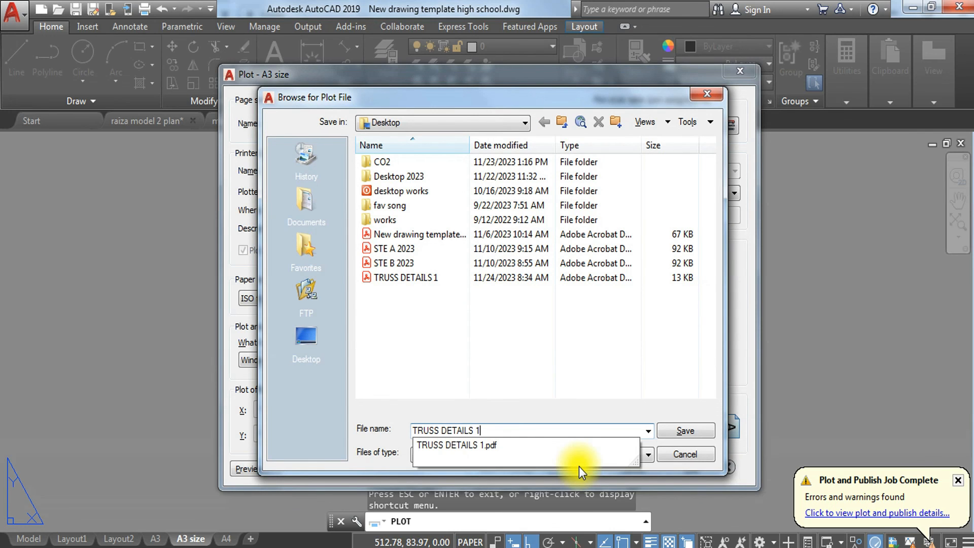
type(" ACAD")
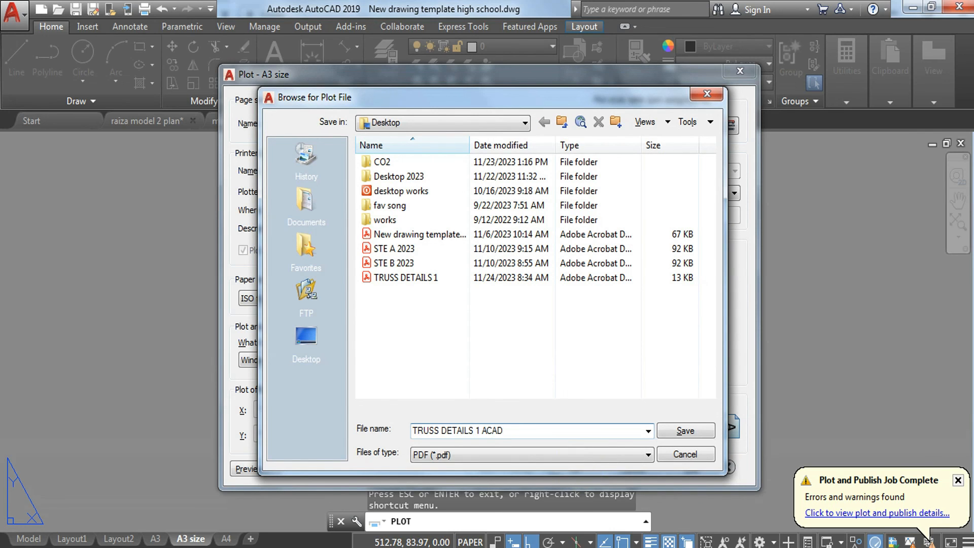
left_click(684, 434)
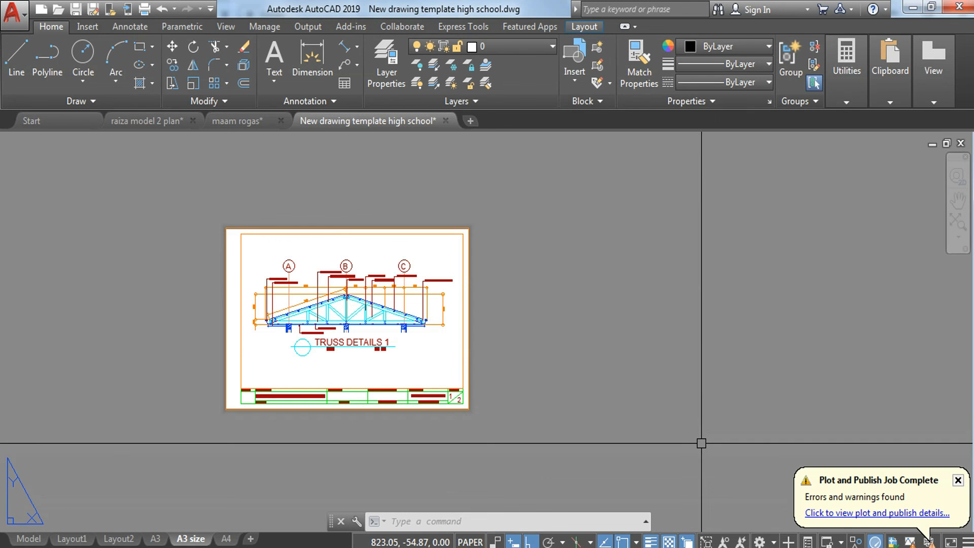
scroll(304, 315, "up", 6)
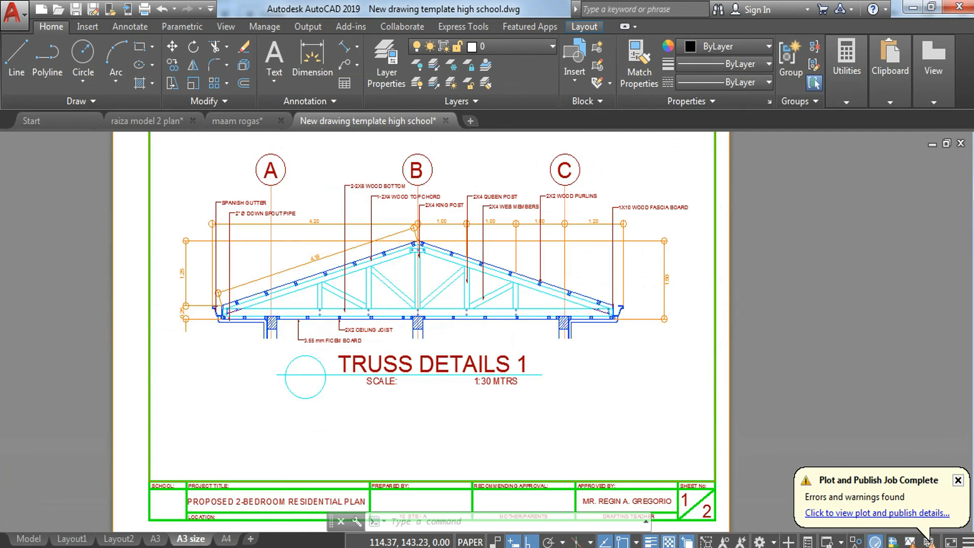